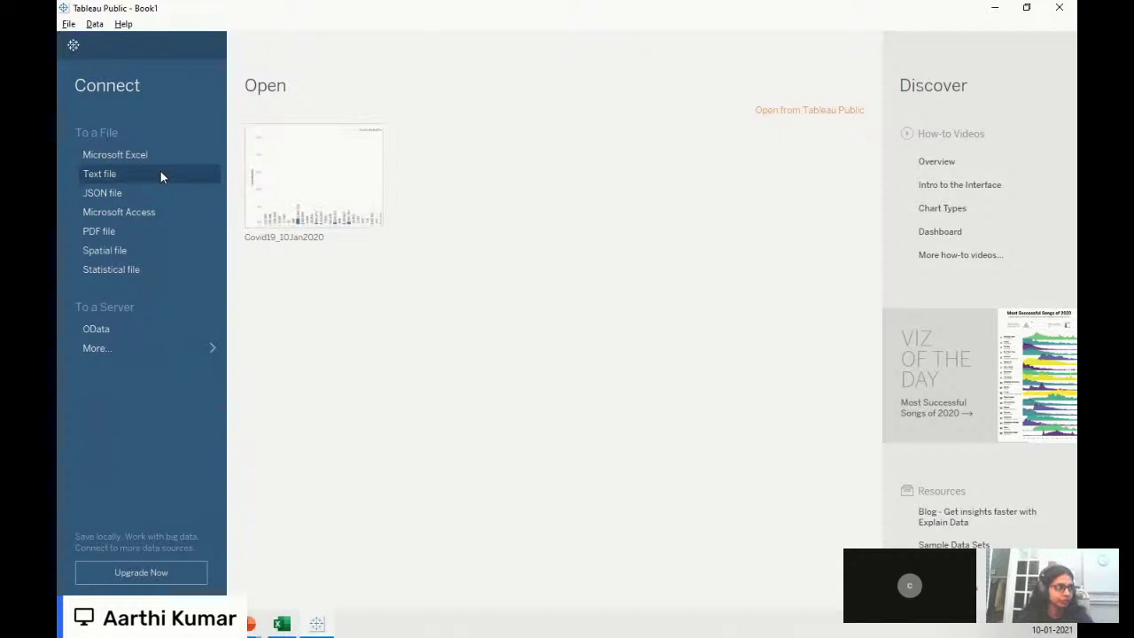
- Switch to covid19_data.csv in Excel and examine the date, week, weekly cases, weekly deaths, country and territory code columns
left_click(282, 623)
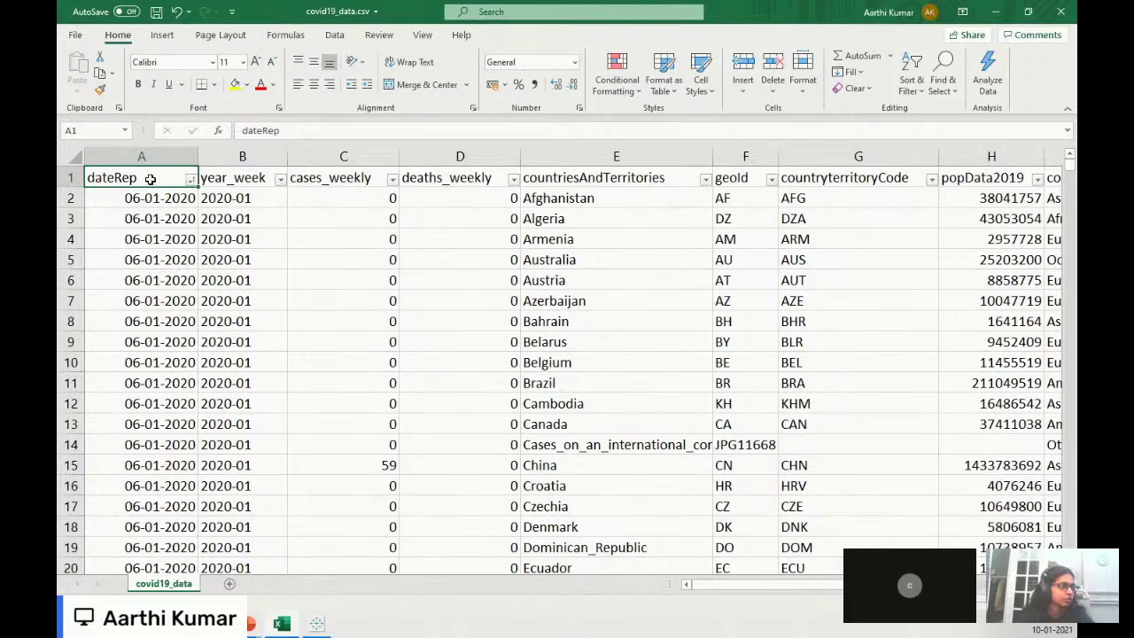
left_click(227, 178)
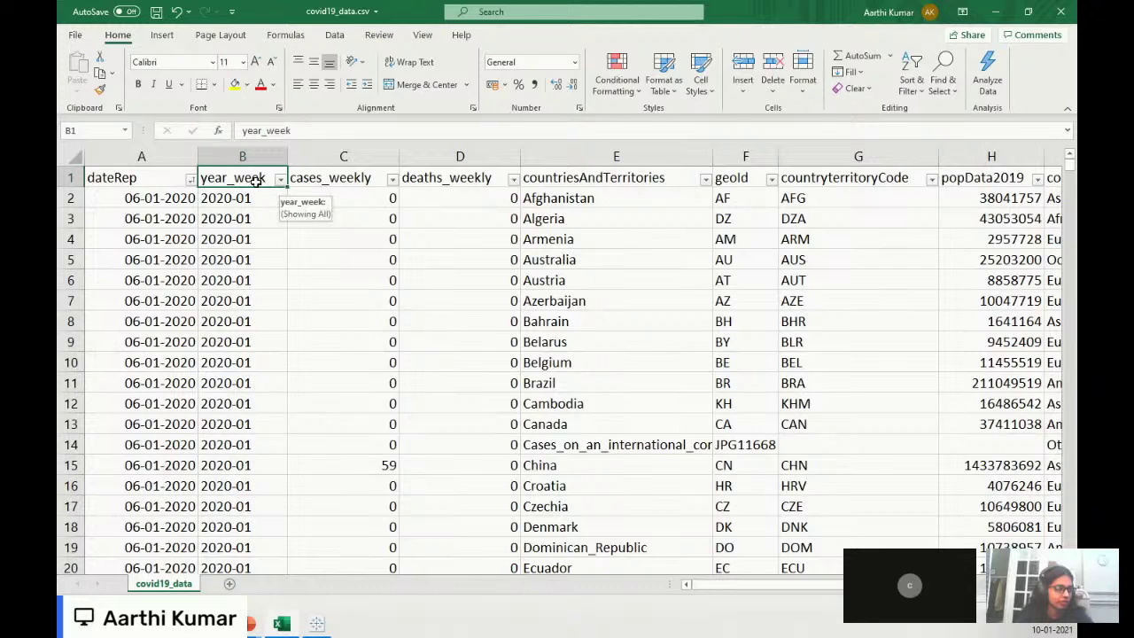
left_click(343, 178)
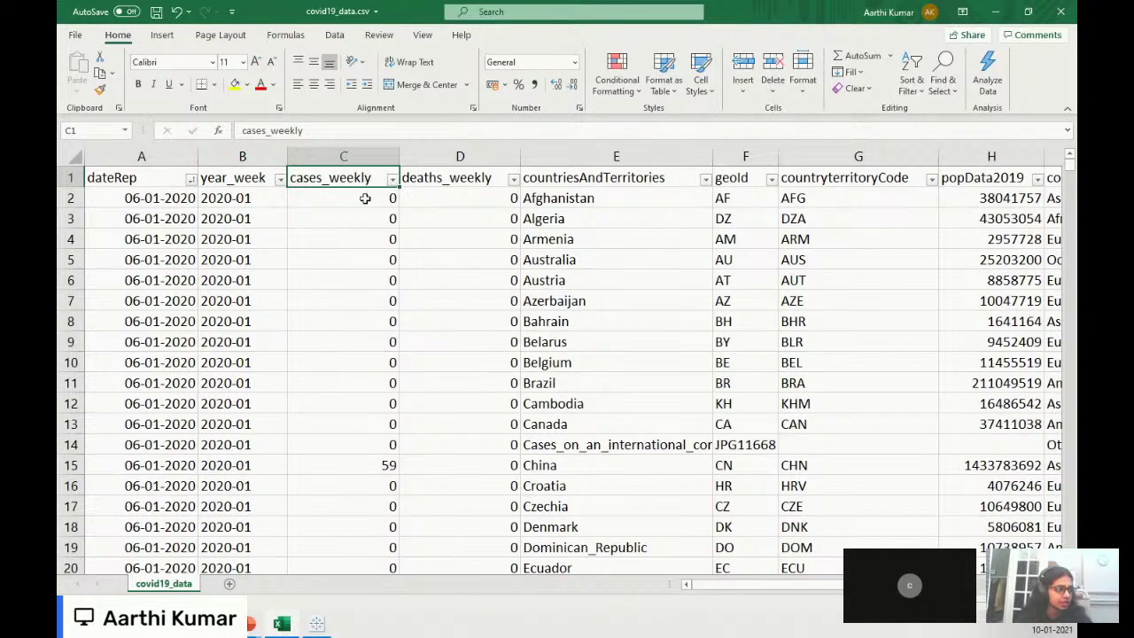
left_click(434, 182)
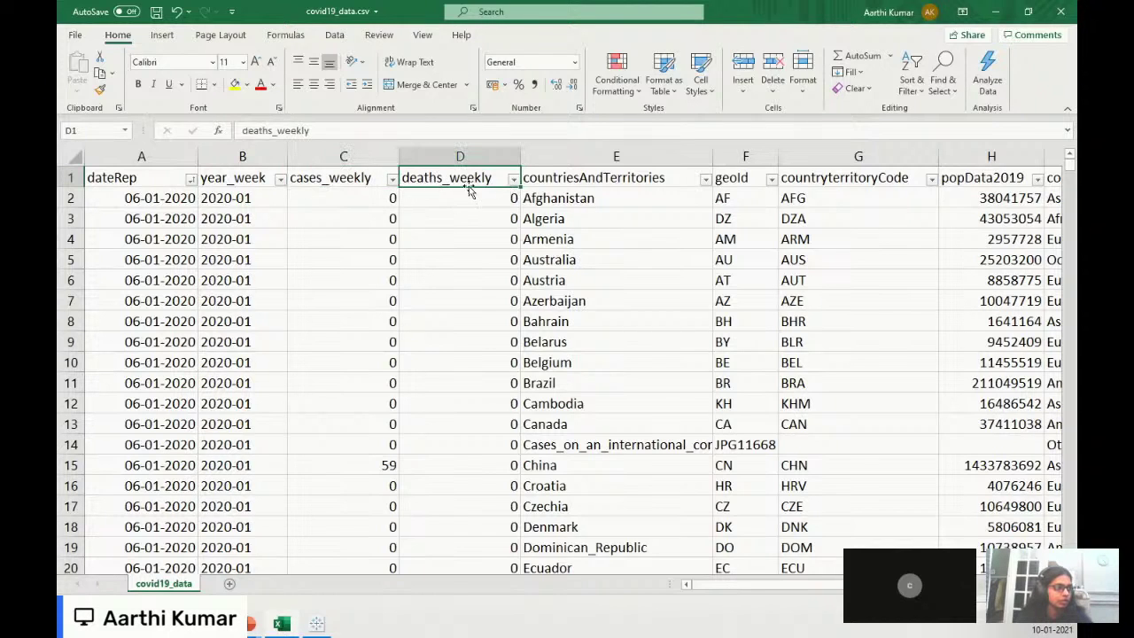
left_click(601, 181)
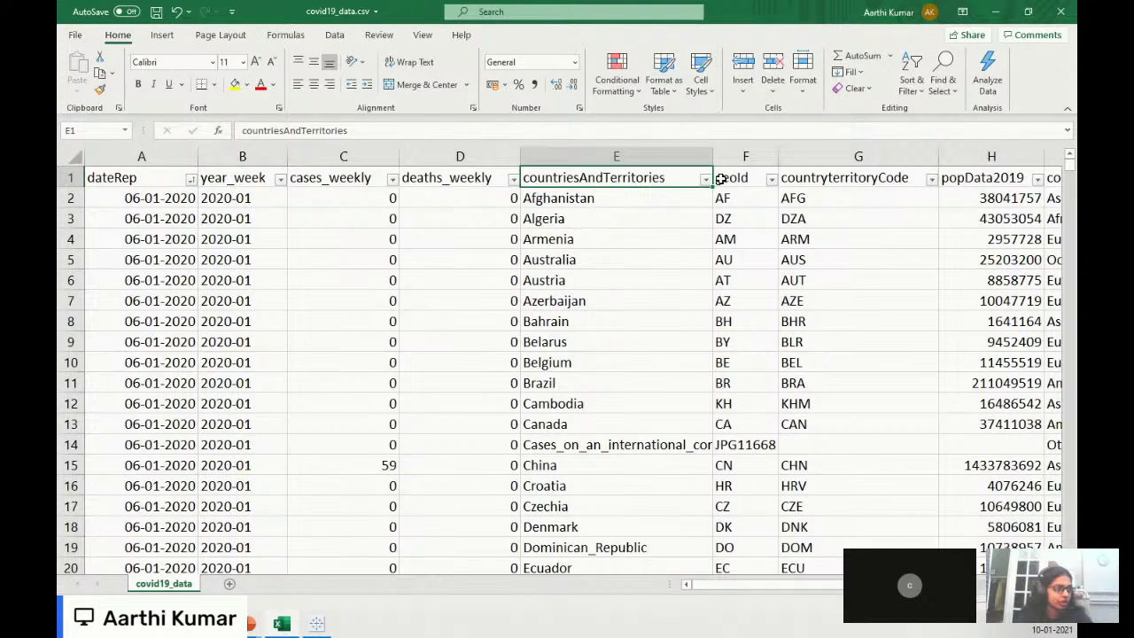
left_click_drag(830, 159, 744, 157)
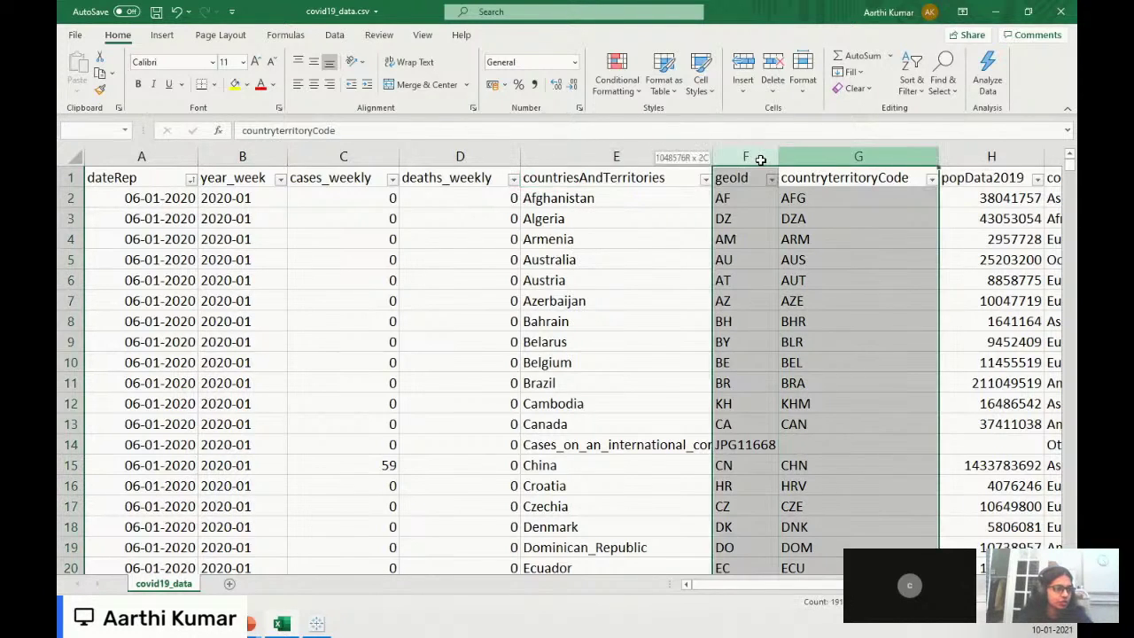
left_click(871, 172)
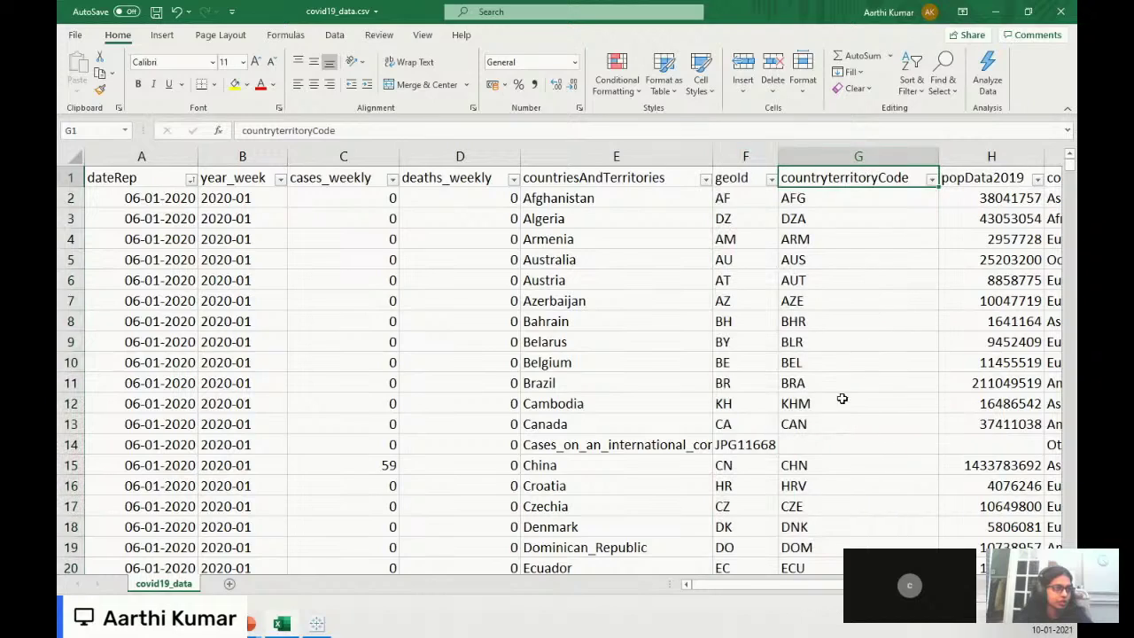
left_click_drag(796, 584, 813, 586)
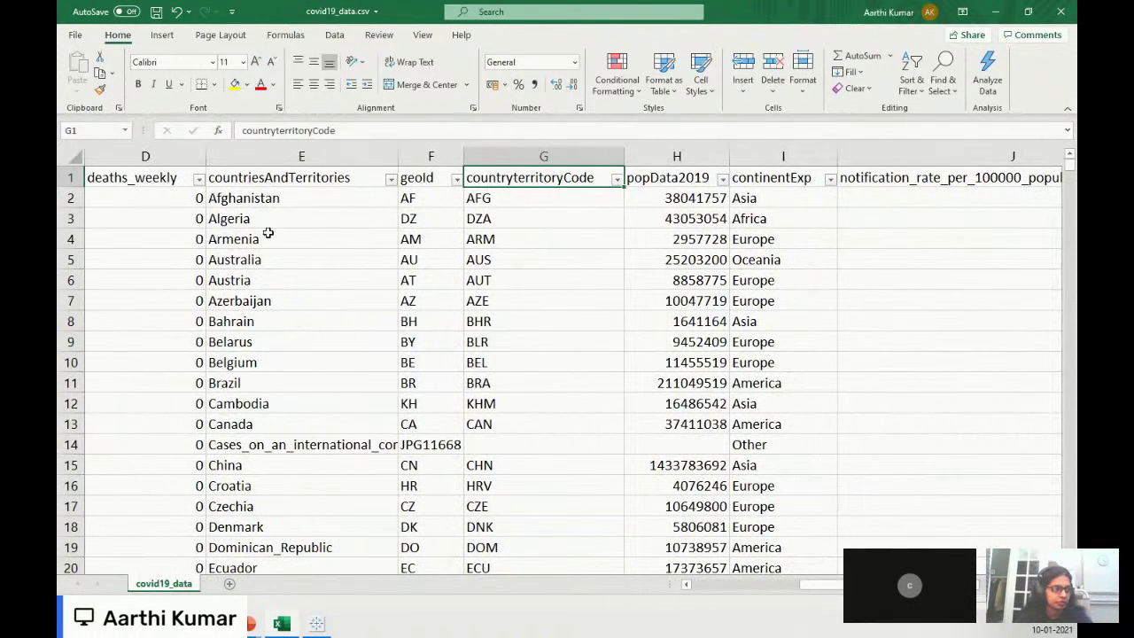
- Examine the popData2019, continentExp and 14-day notification rate columns, including the continent filter values, and return to cell A1
left_click(708, 158)
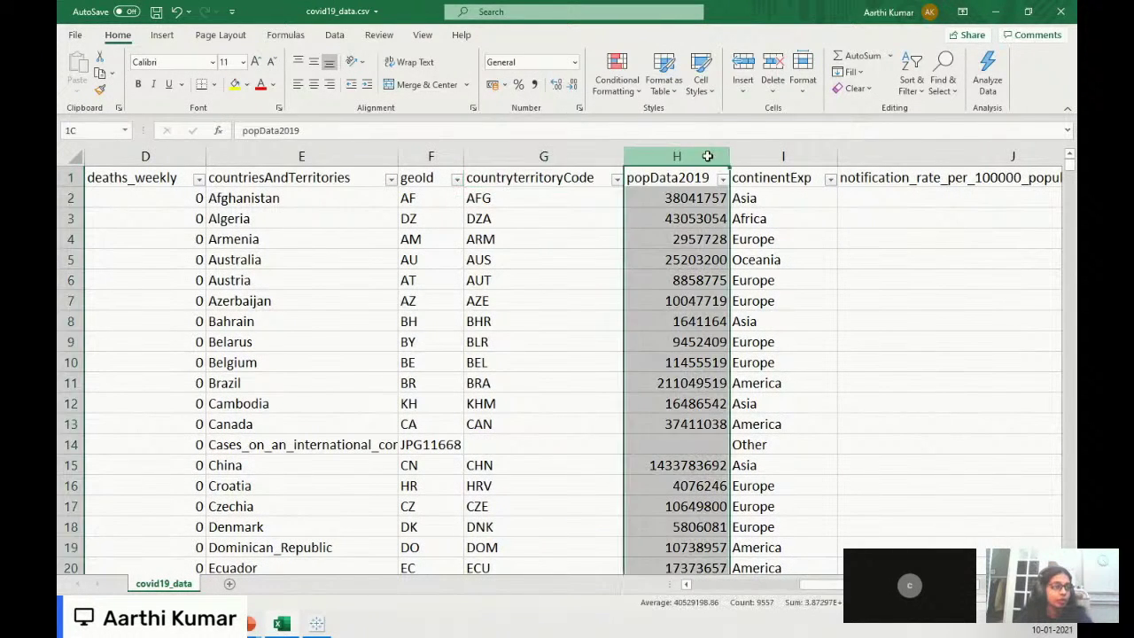
left_click(812, 155)
left_click(817, 187)
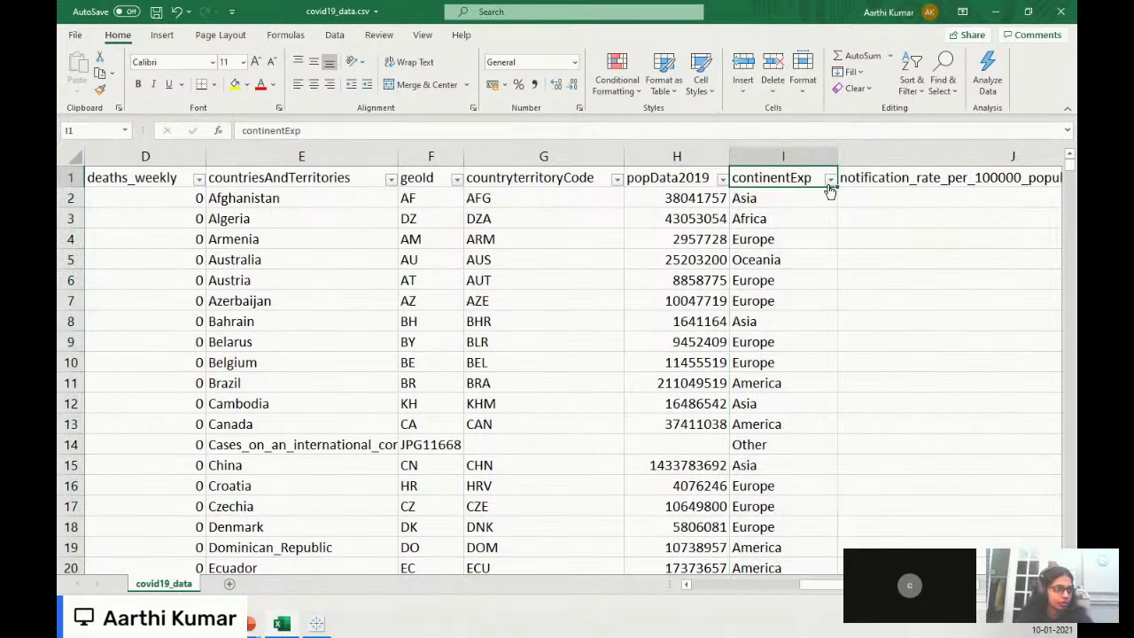
left_click(829, 180)
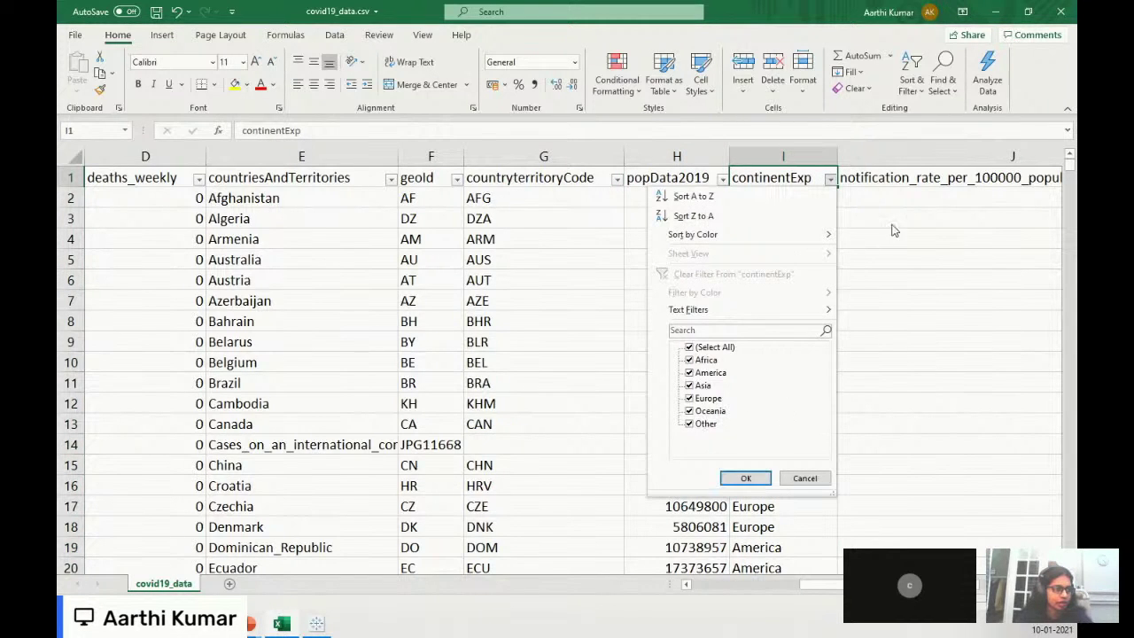
left_click(904, 189)
left_click(897, 182)
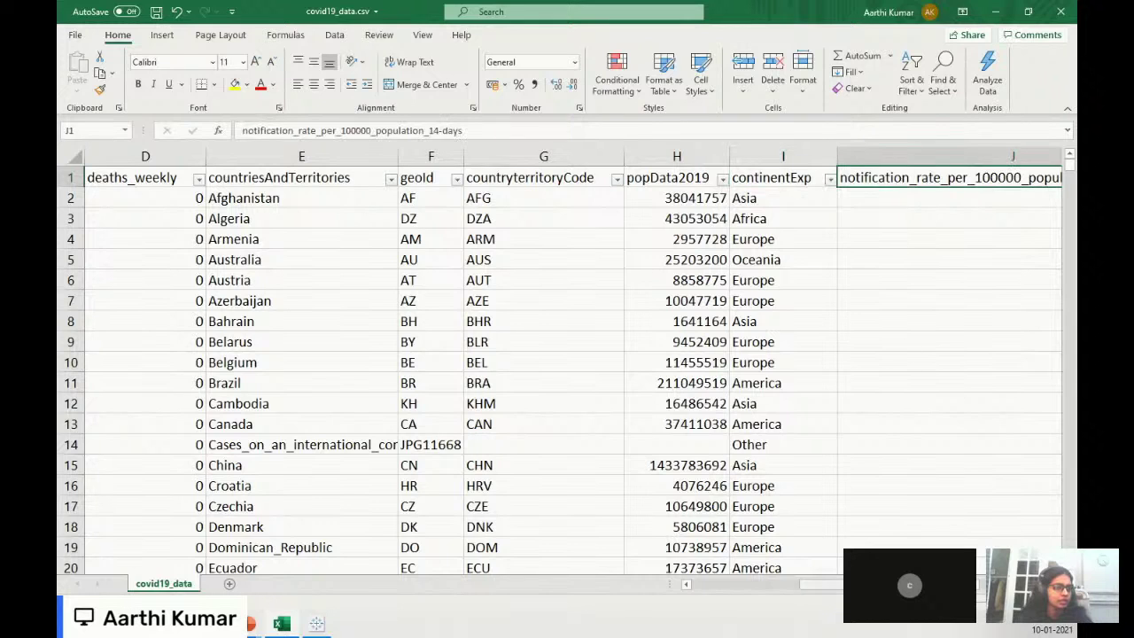
scroll(567, 354, "right", 3)
scroll(964, 284, "left", 2)
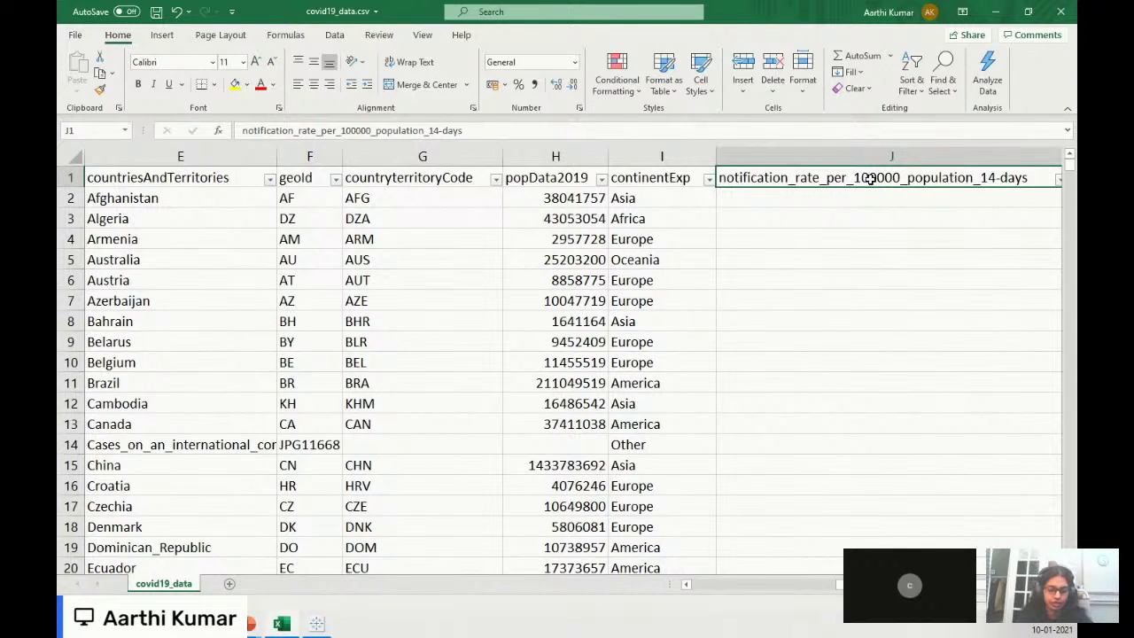
key("ctrl+Home")
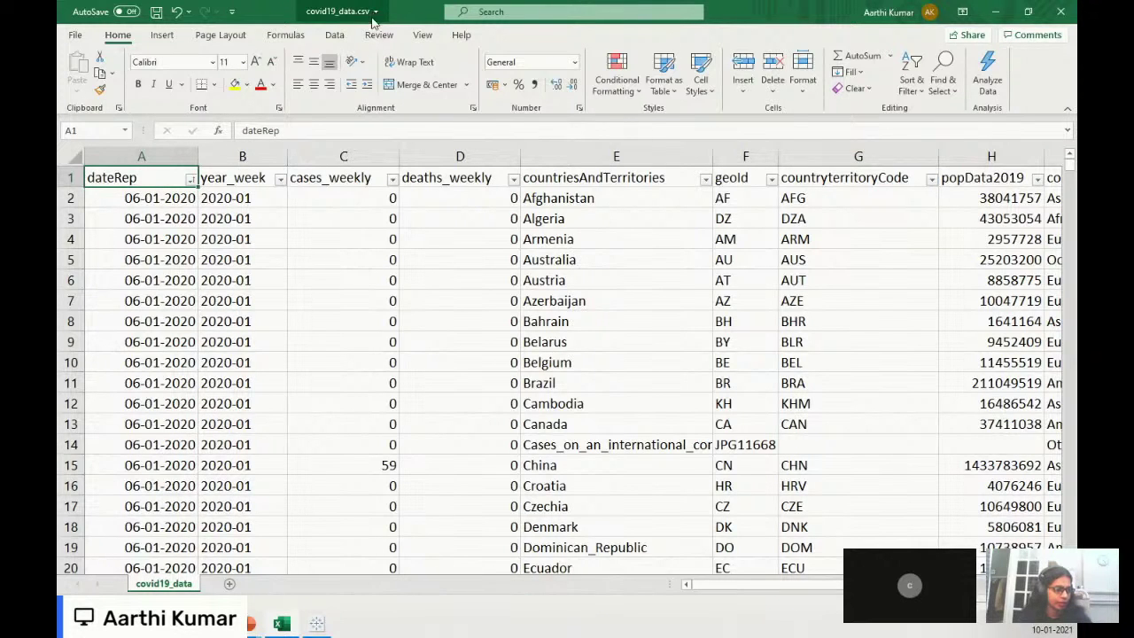
- Switch to Tableau Public, connect to the text file covid19_data.csv, and open Sheet 1
left_click(316, 625)
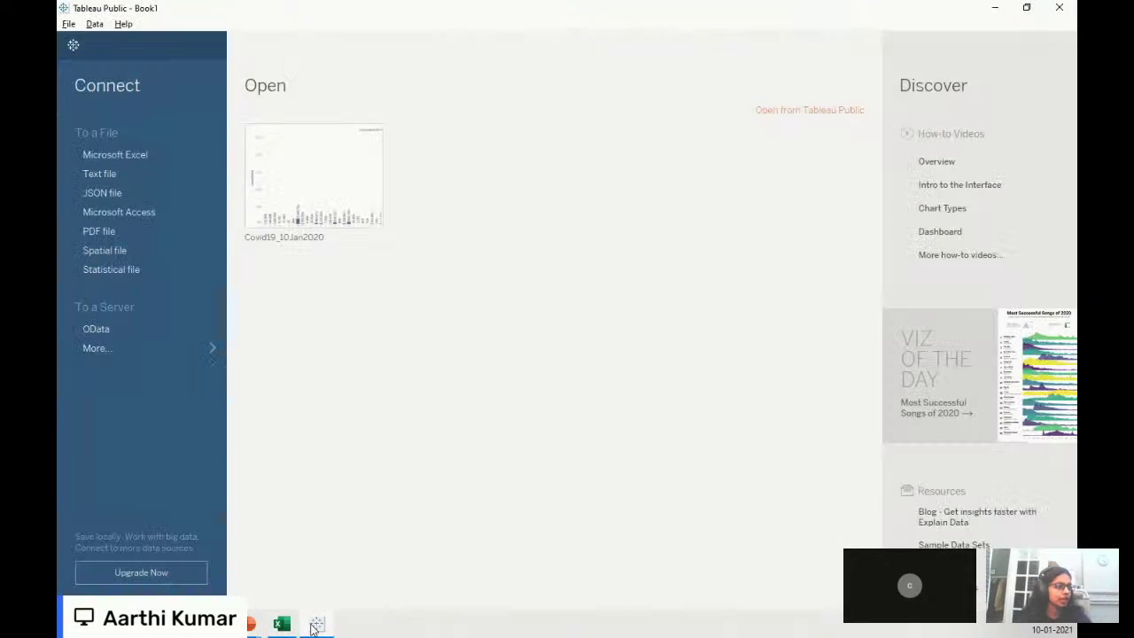
left_click(110, 174)
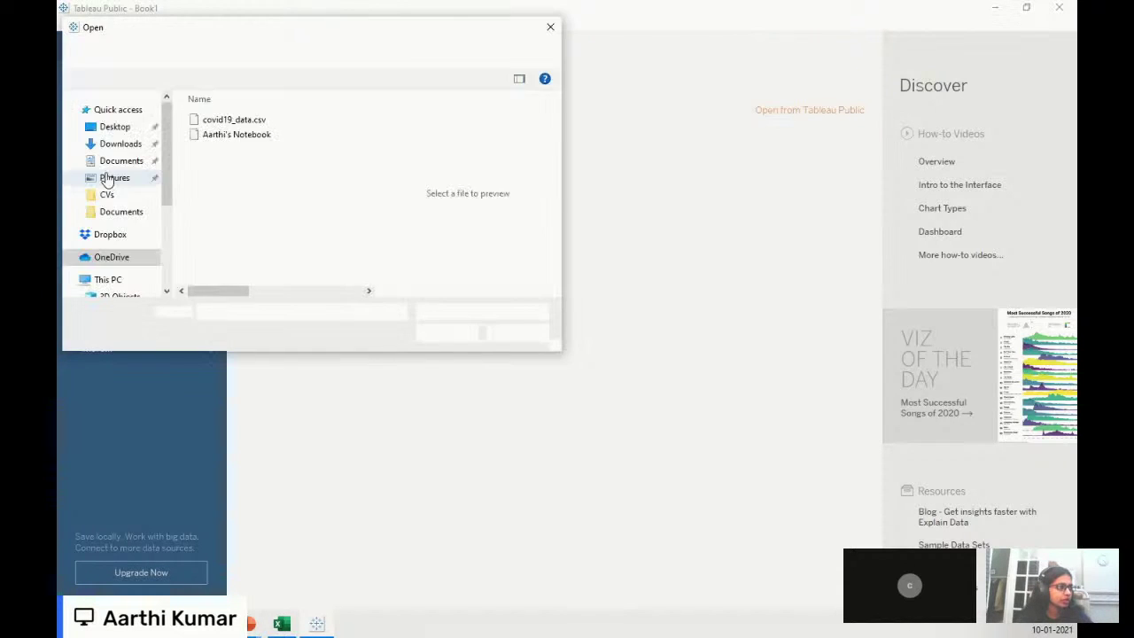
left_click(257, 122)
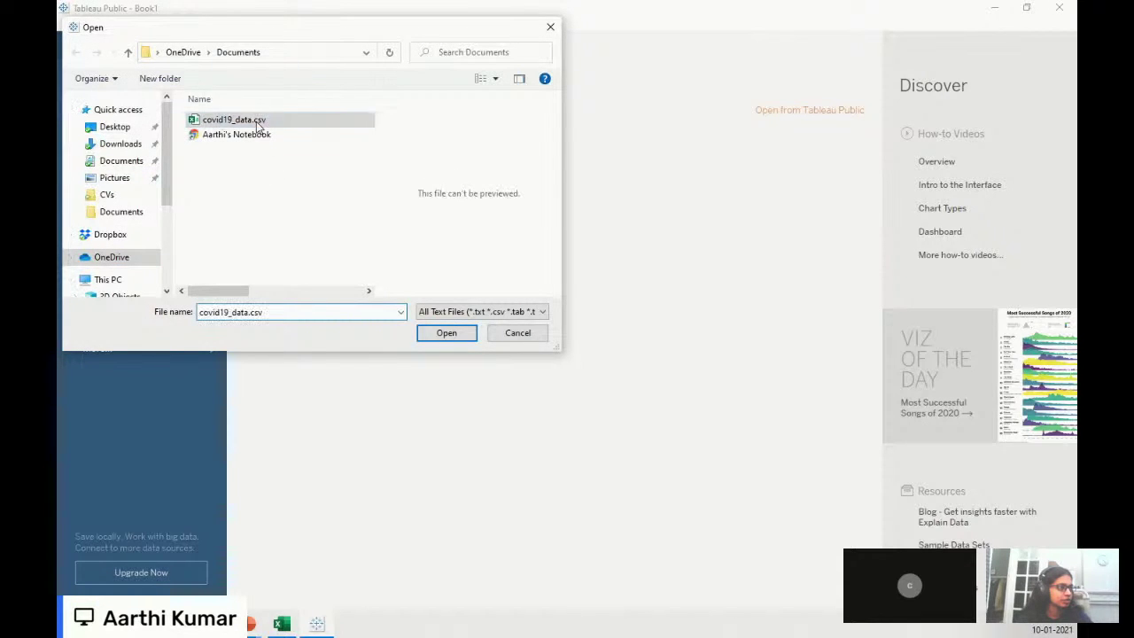
left_click(463, 333)
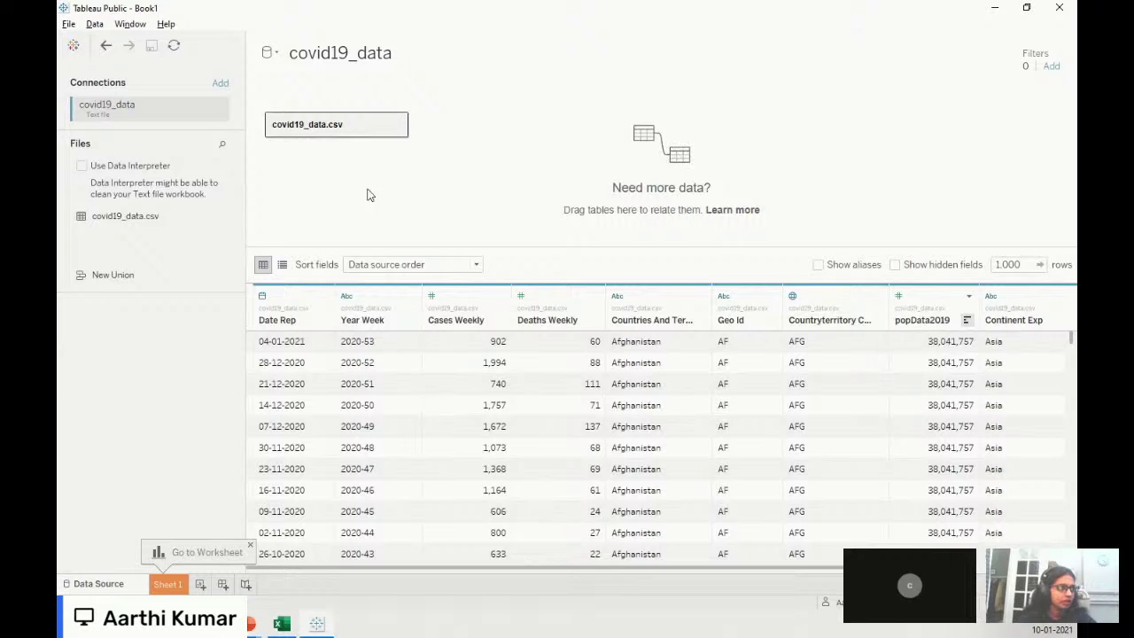
left_click(217, 85)
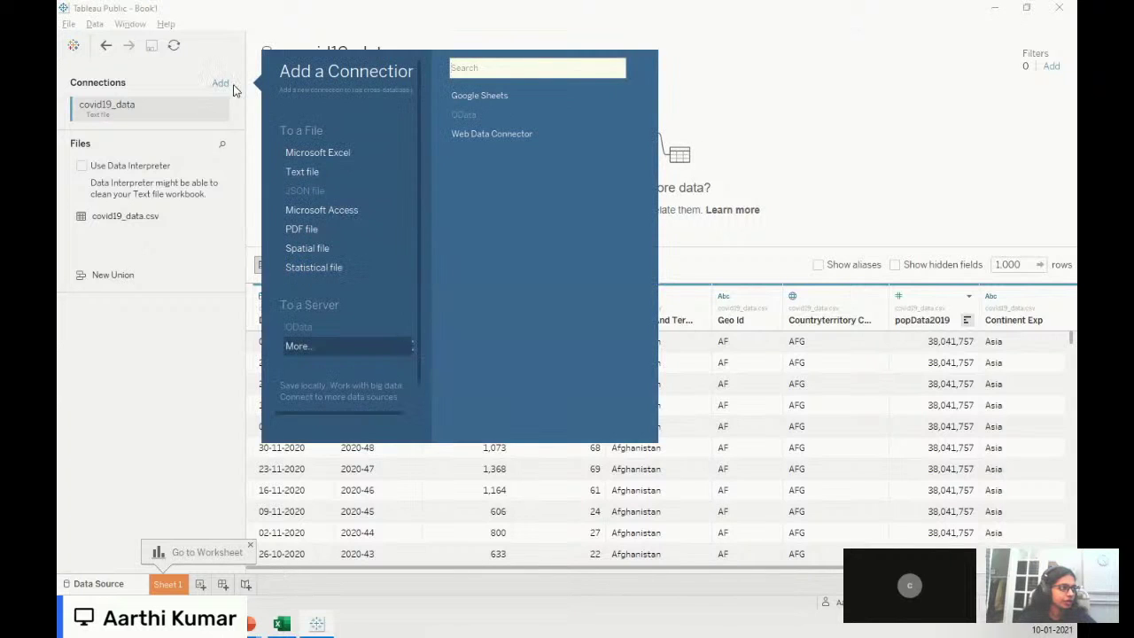
left_click(838, 156)
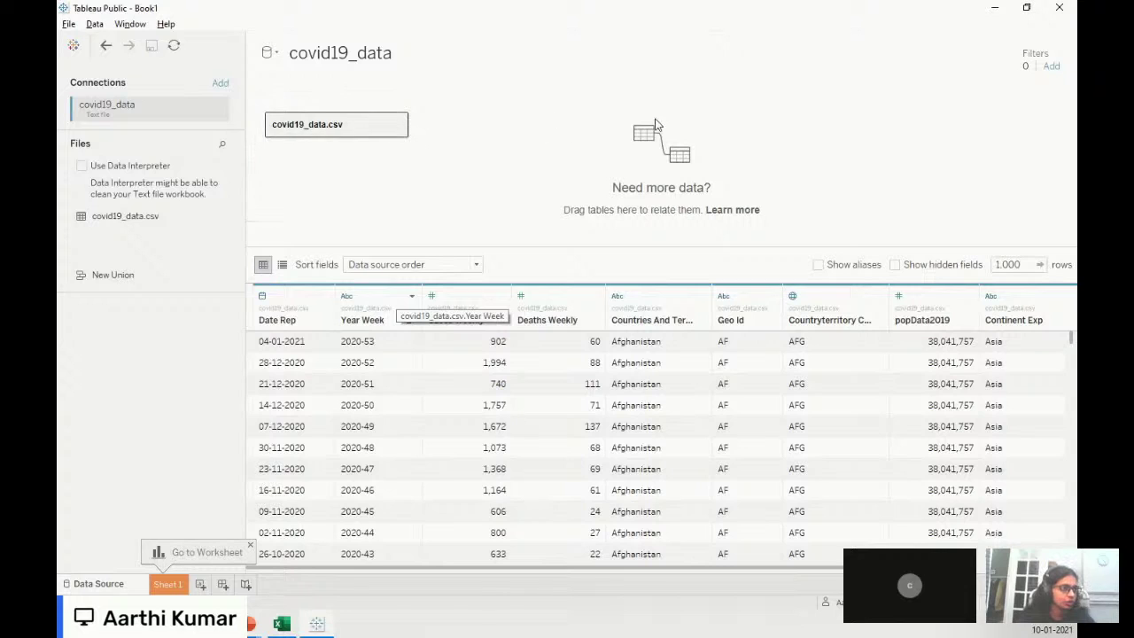
left_click(168, 585)
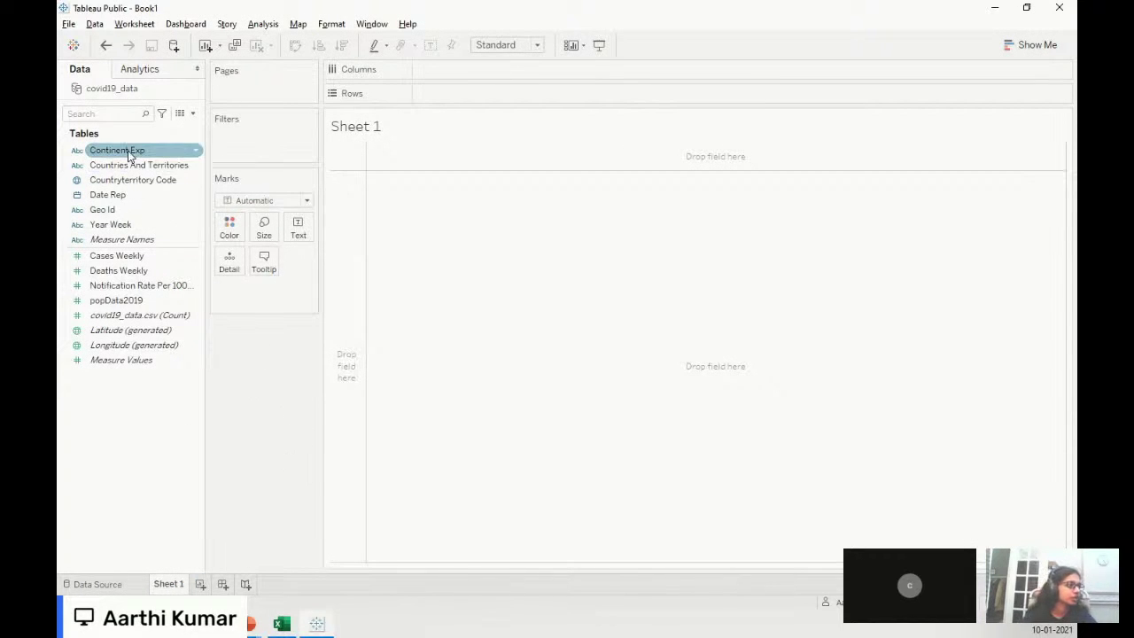
left_click(122, 208)
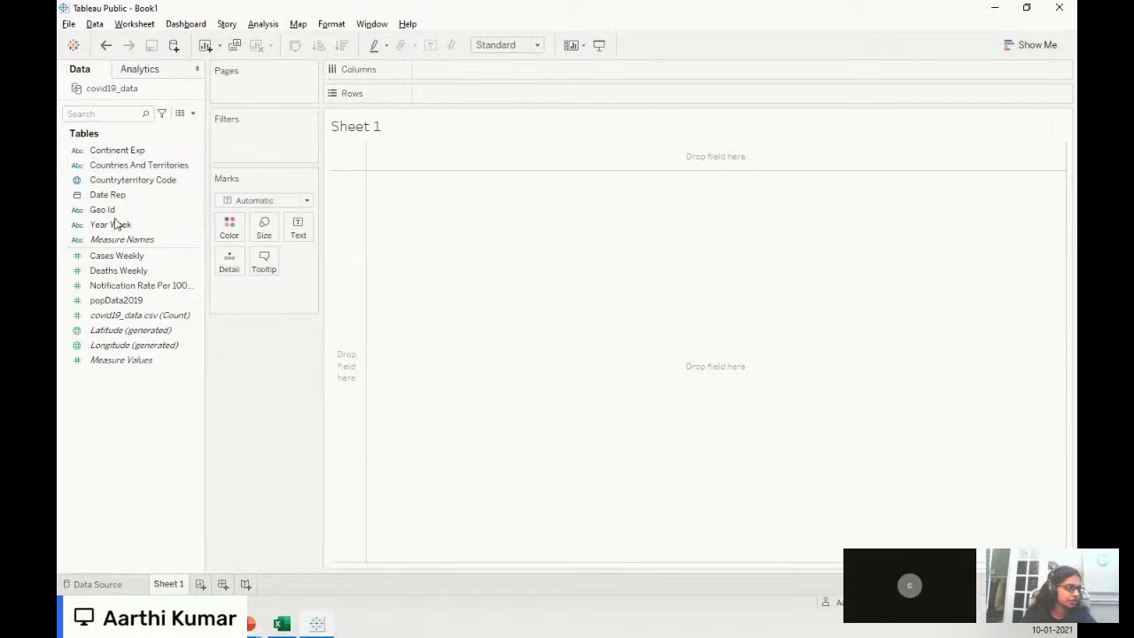
left_click_drag(118, 155, 117, 211)
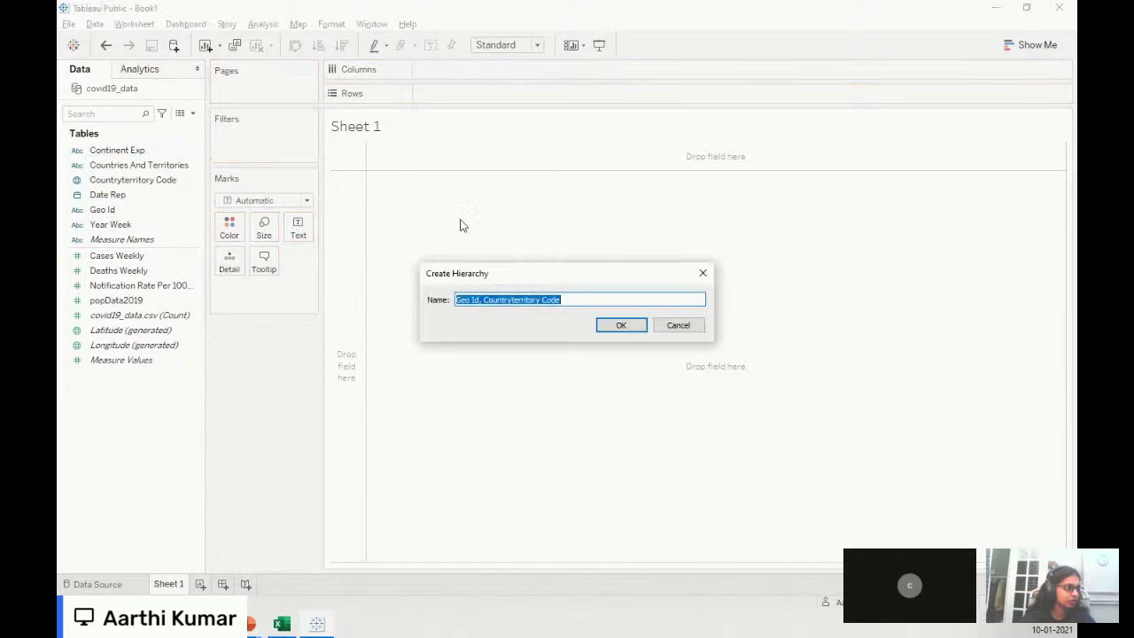
left_click(677, 325)
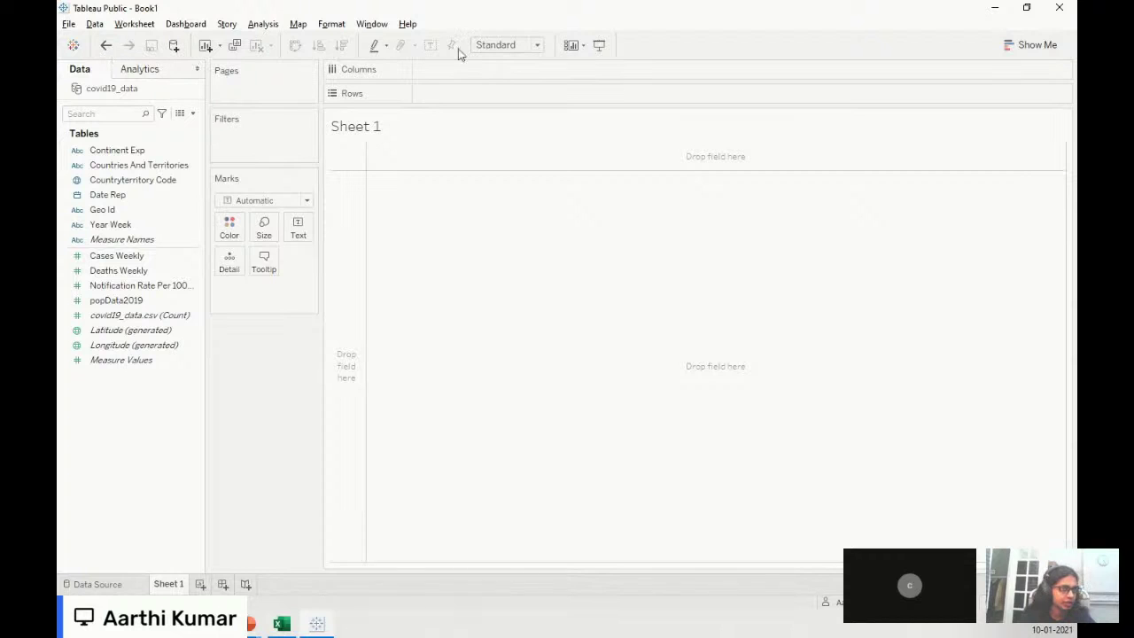
- Show the available chart types, and switch to the PowerPoint slide show to review the slide on bar charts
left_click(1039, 46)
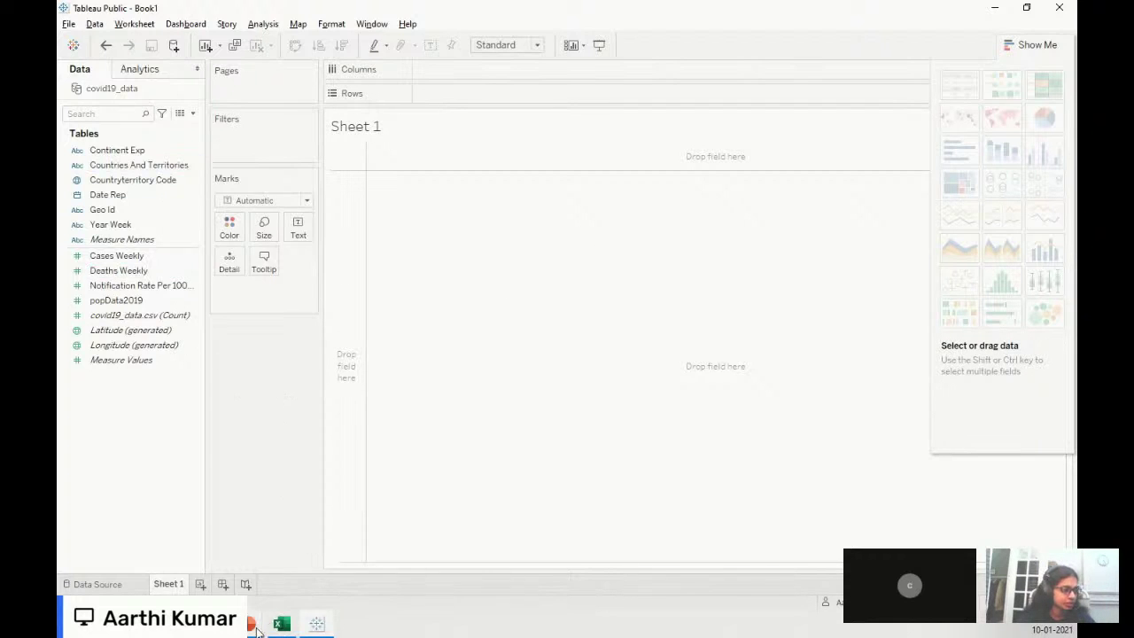
mouse_move(256, 626)
left_click(279, 567)
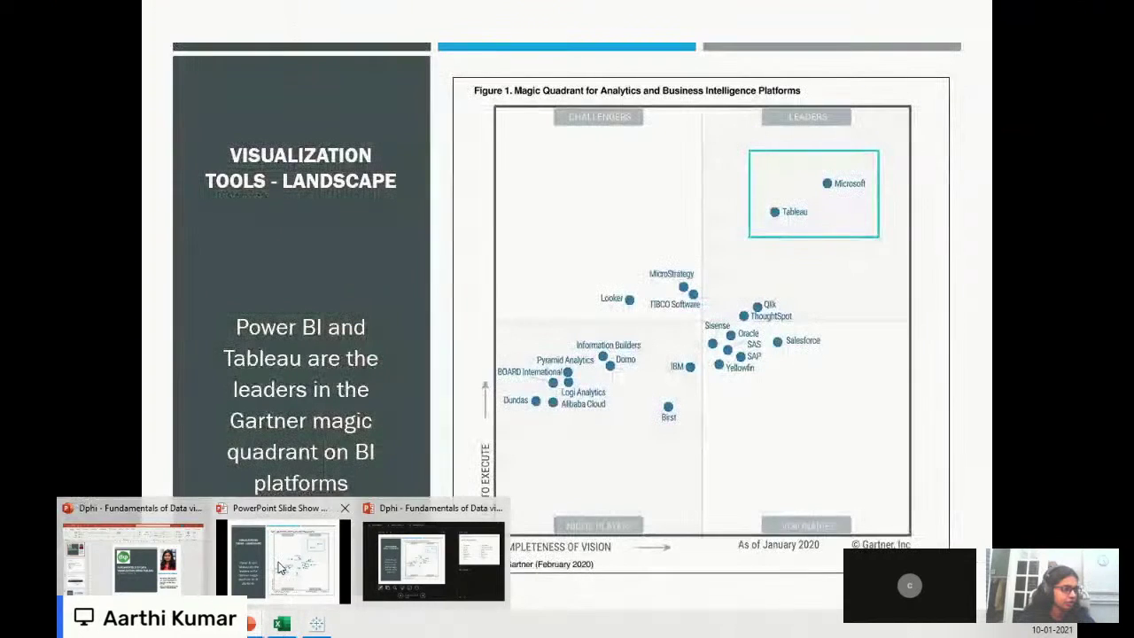
left_click(278, 564)
left_click(278, 564)
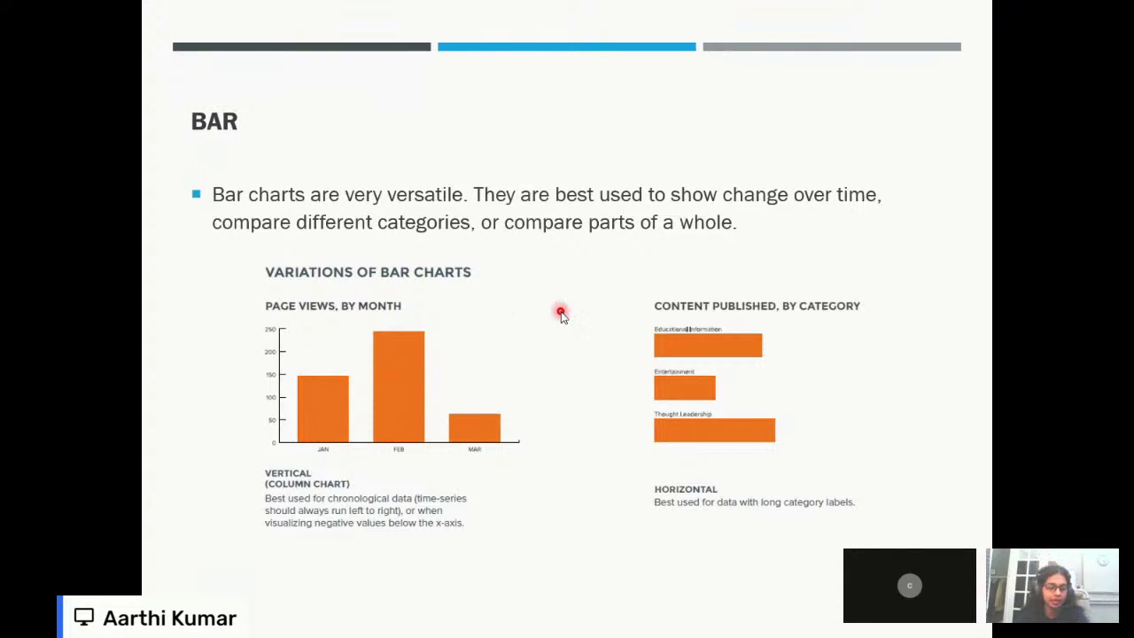
- Switch back to Tableau Public and build a bar chart with Continent Exp on rows and the sum of Cases Weekly on columns
key("alt+Tab")
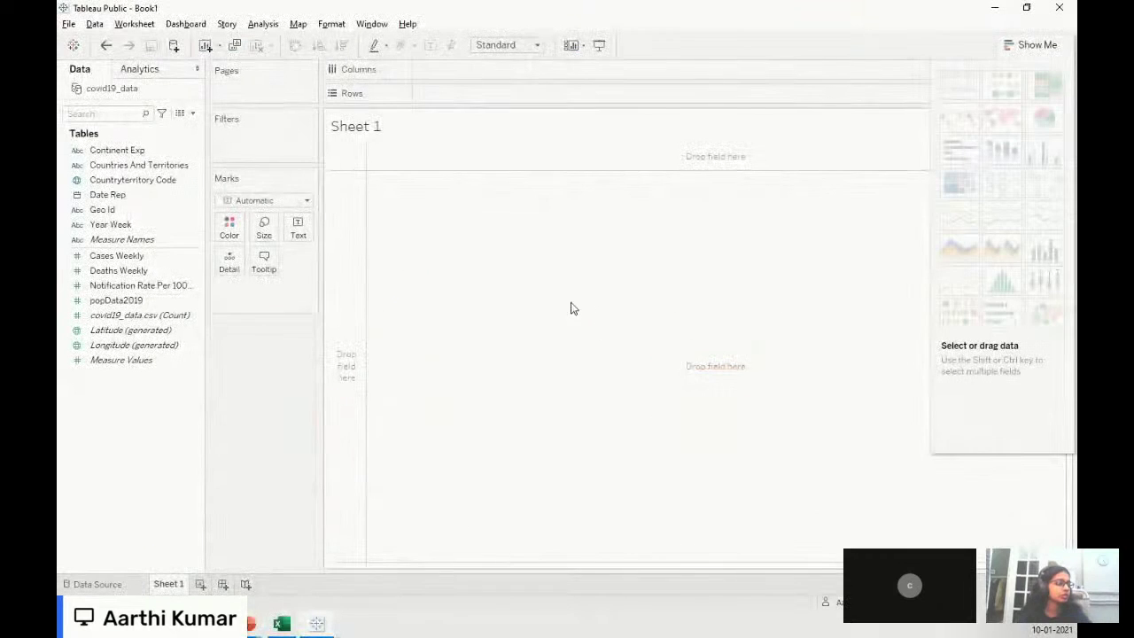
left_click(120, 195)
left_click(137, 152)
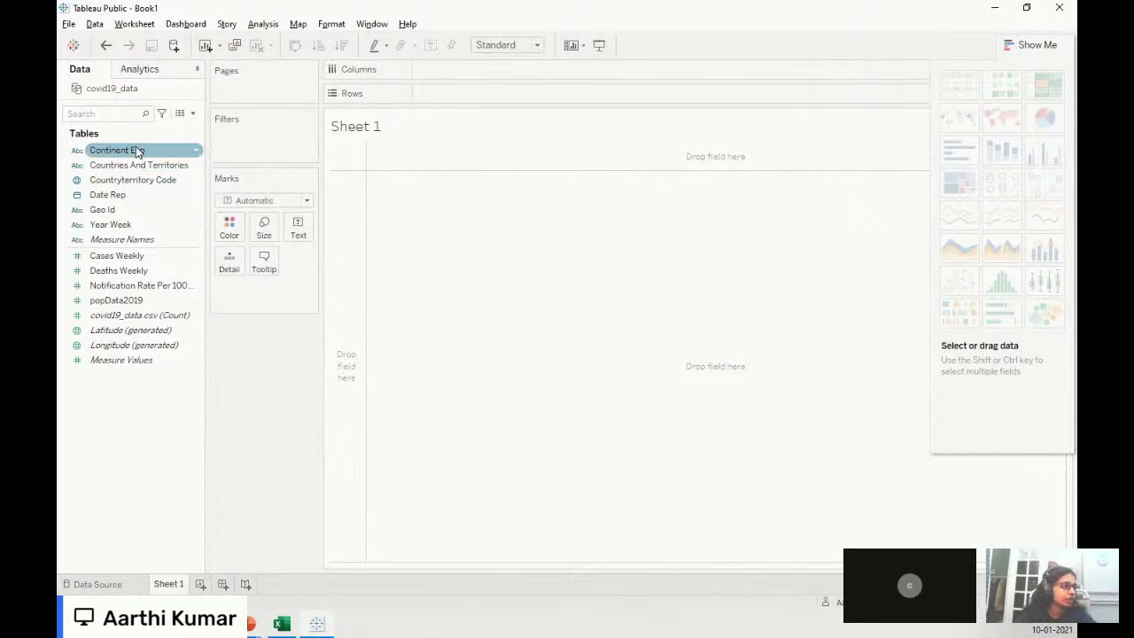
left_click_drag(137, 150, 447, 92)
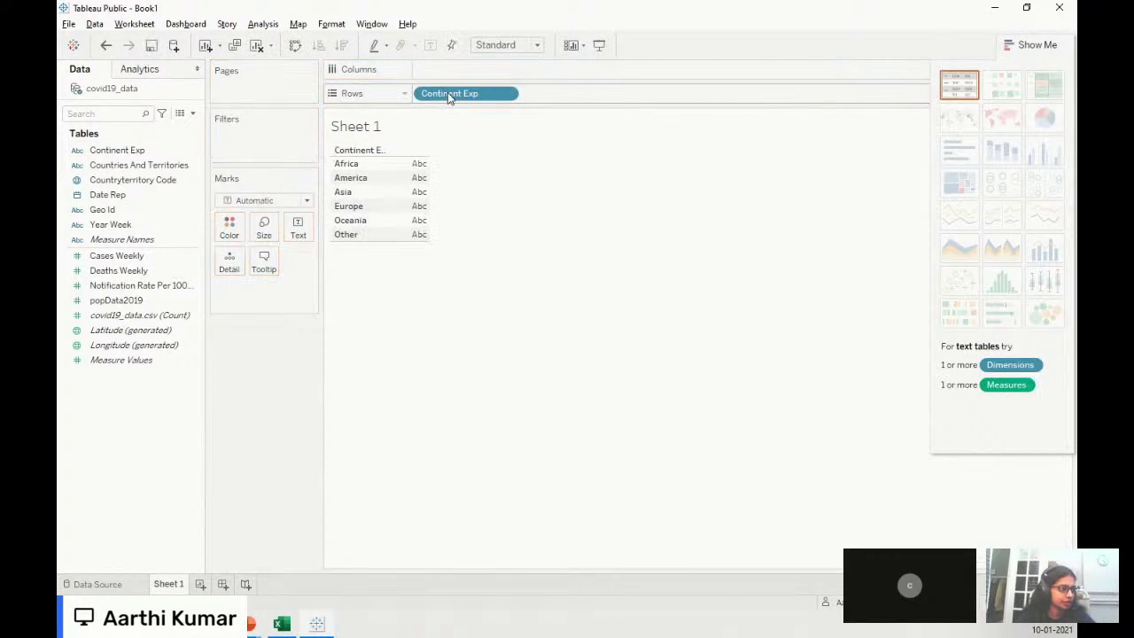
left_click_drag(128, 257, 448, 77)
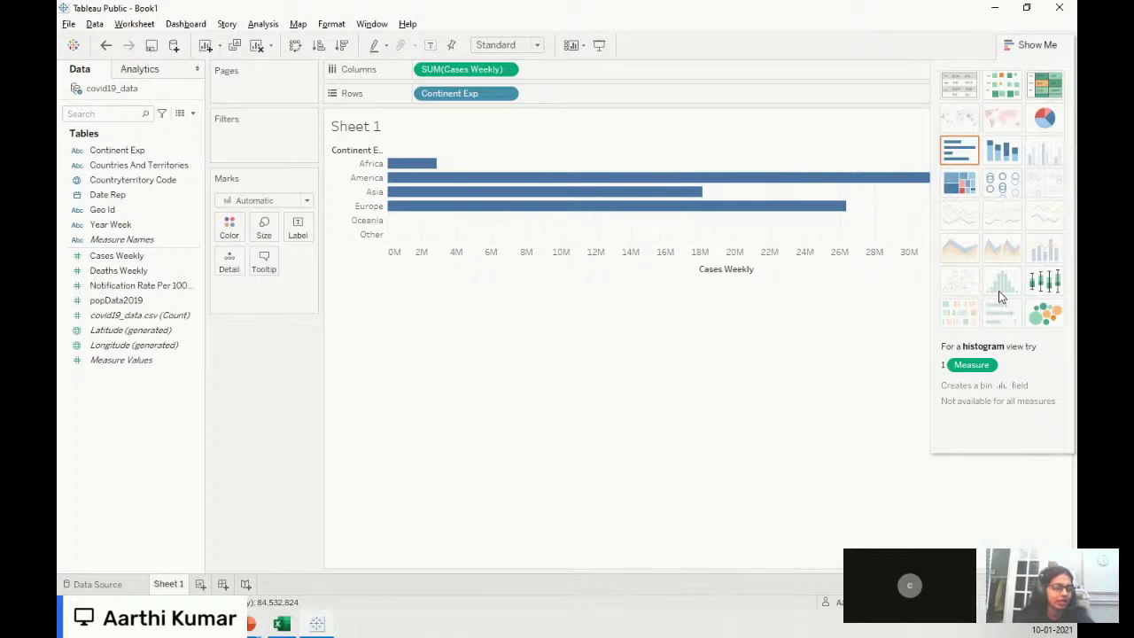
left_click(1032, 45)
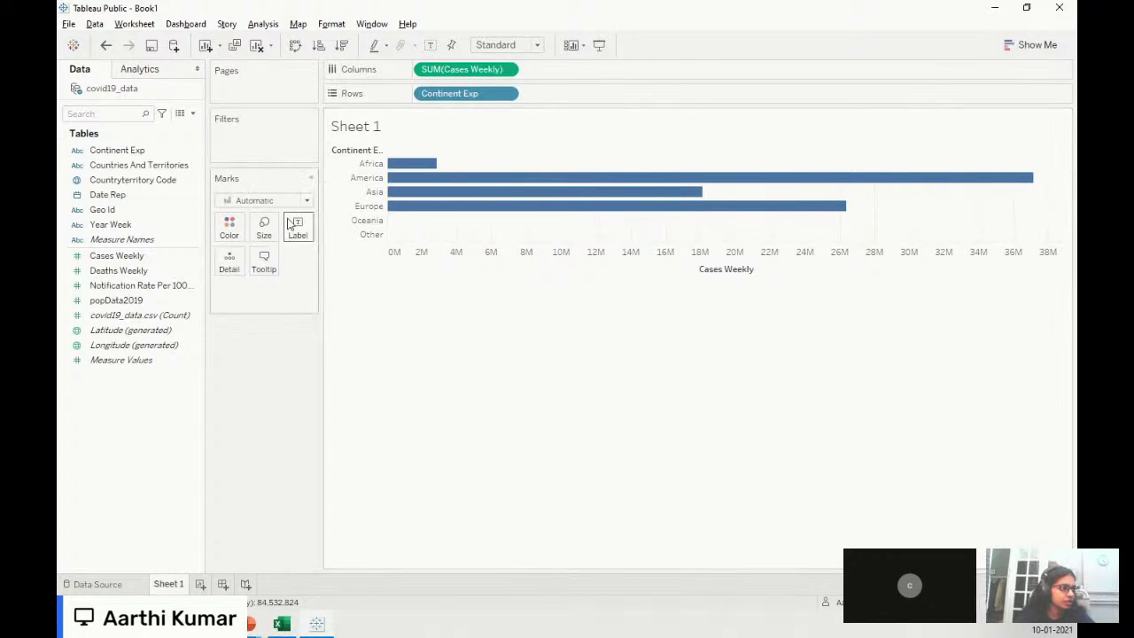
- Try teal and dark grey as the bar color, and set the bars back to blue
left_click(229, 227)
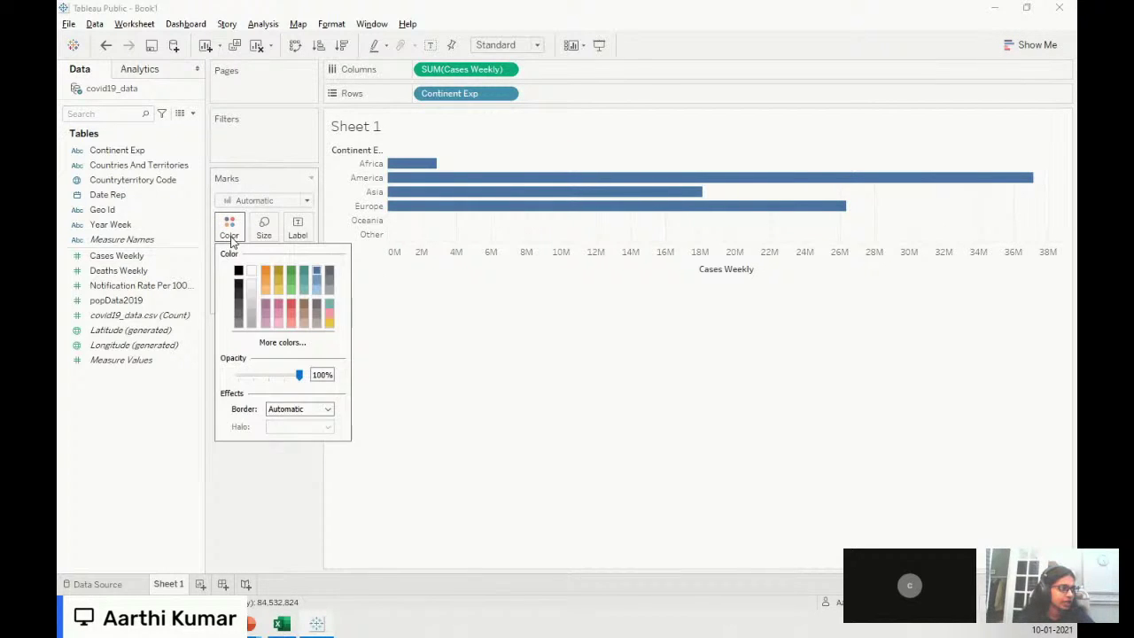
left_click(304, 271)
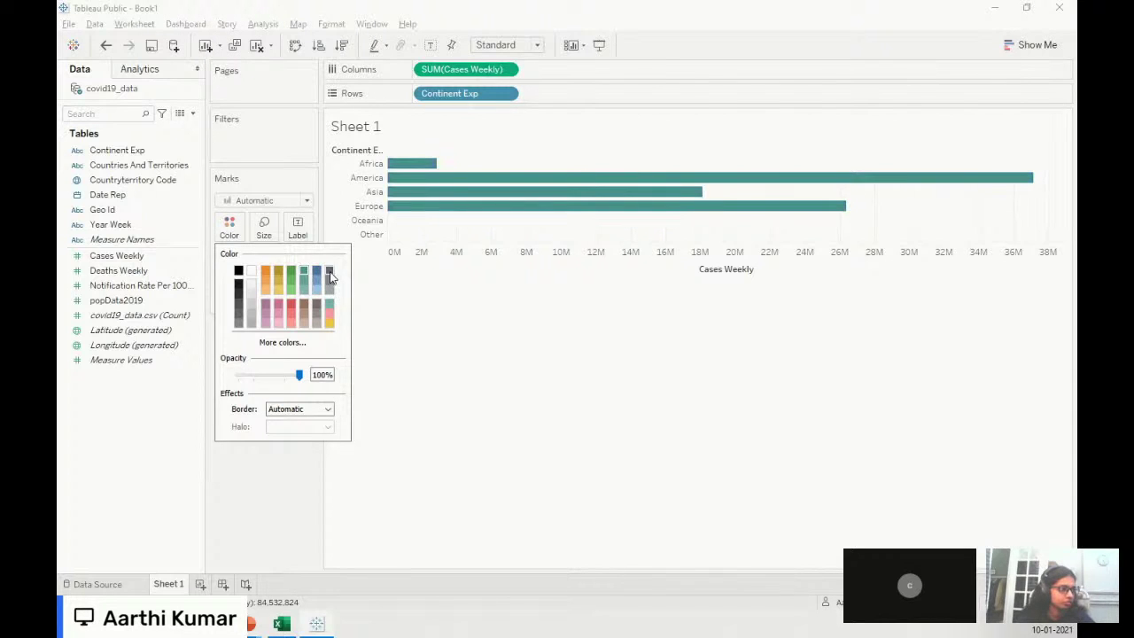
left_click(329, 275)
left_click(317, 274)
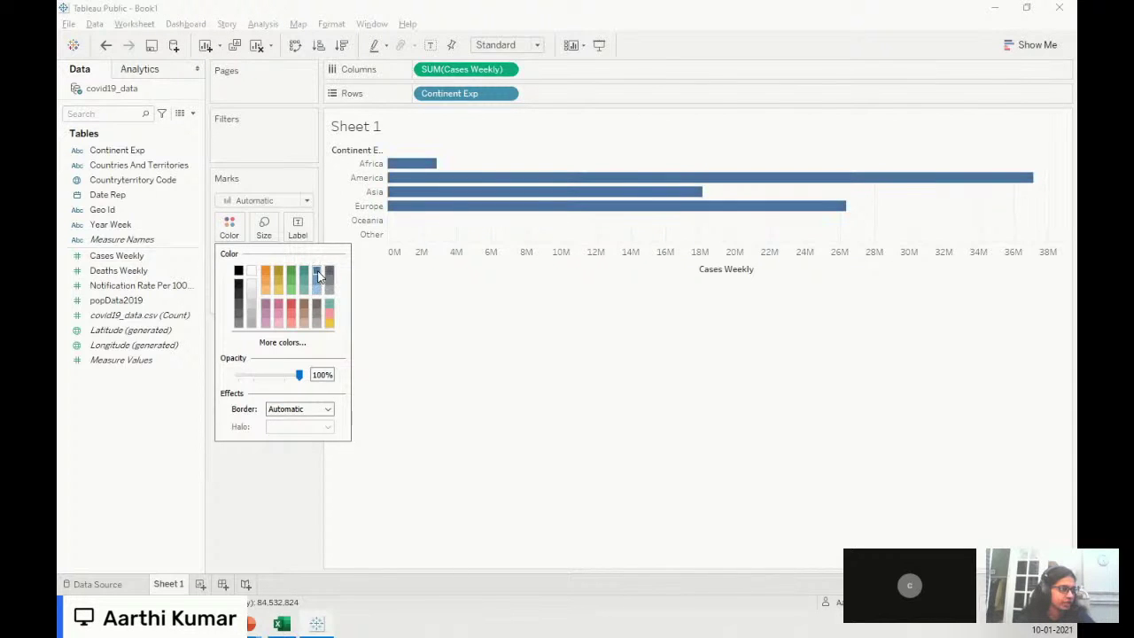
- Look at the custom color picker without changing the bar color, and make the bars thinner
left_click(295, 342)
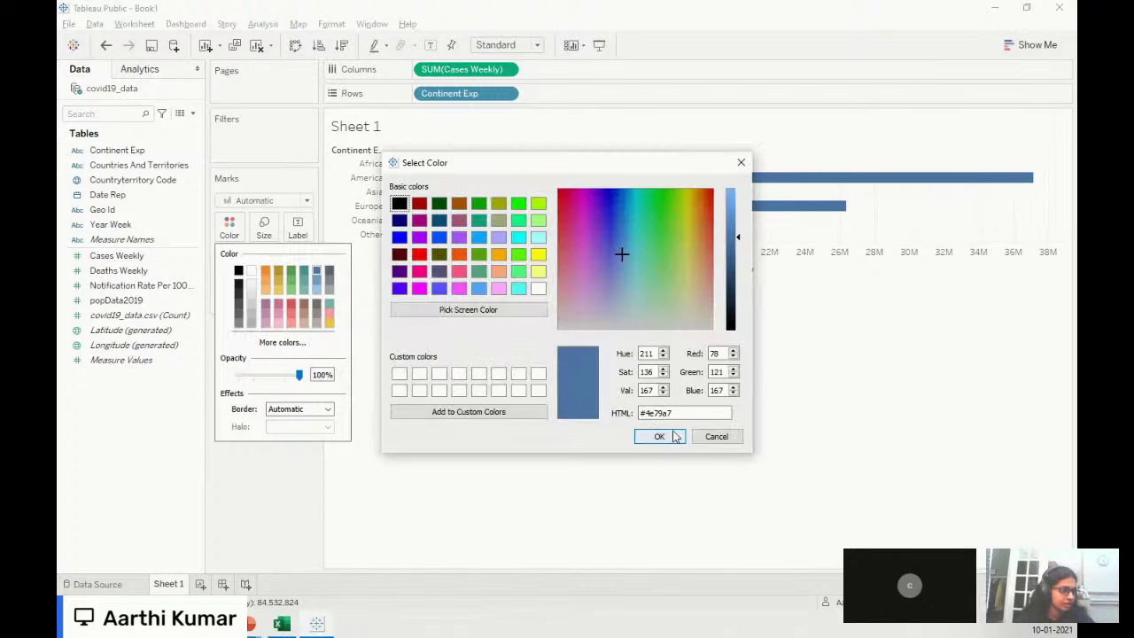
left_click(710, 436)
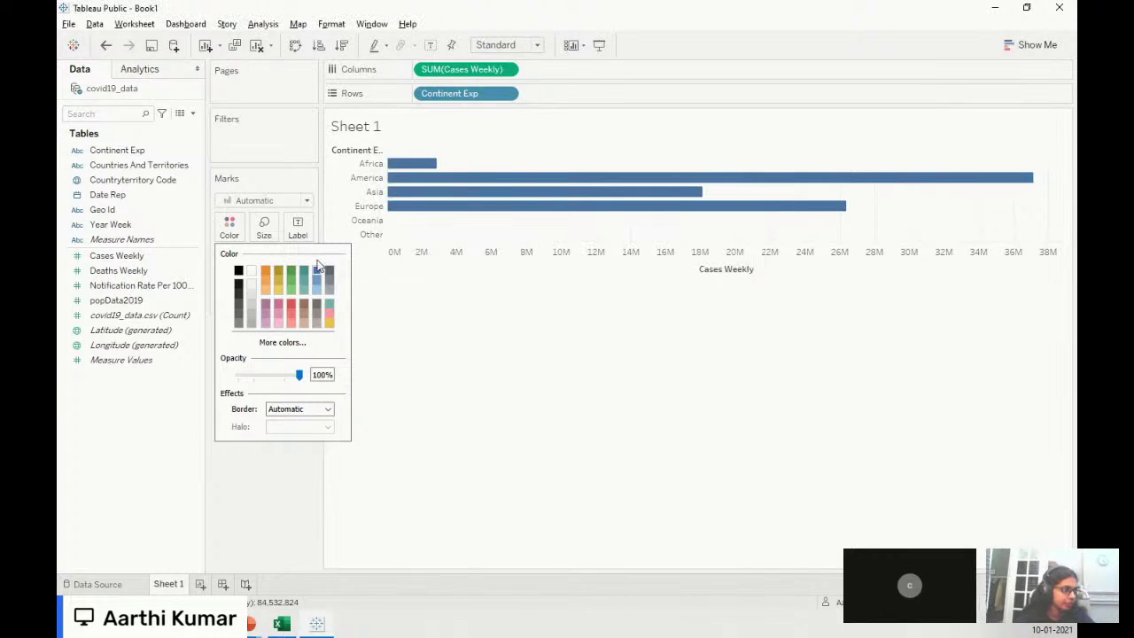
left_click(275, 233)
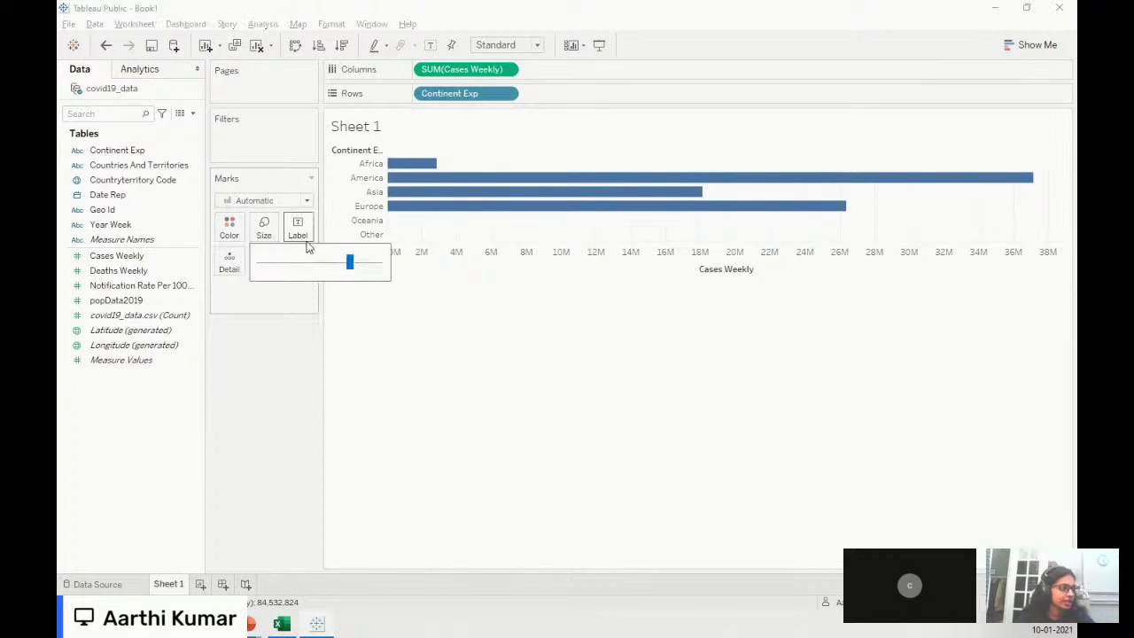
left_click_drag(351, 263, 310, 263)
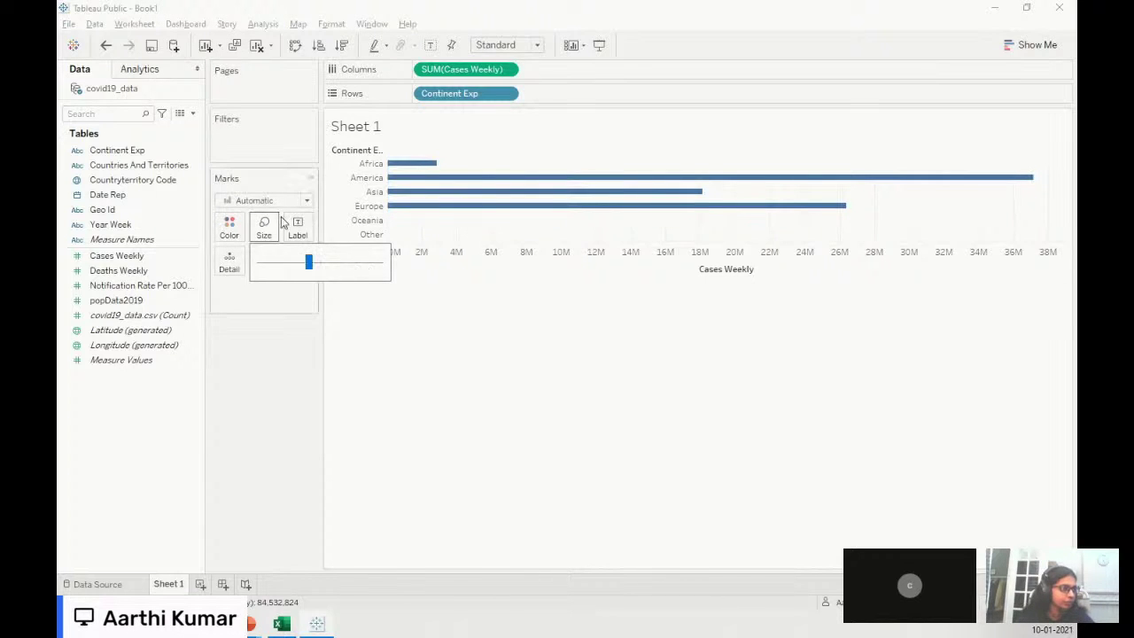
left_click(270, 226)
- Show mark labels on all bars of the weekly cases chart
left_click(295, 227)
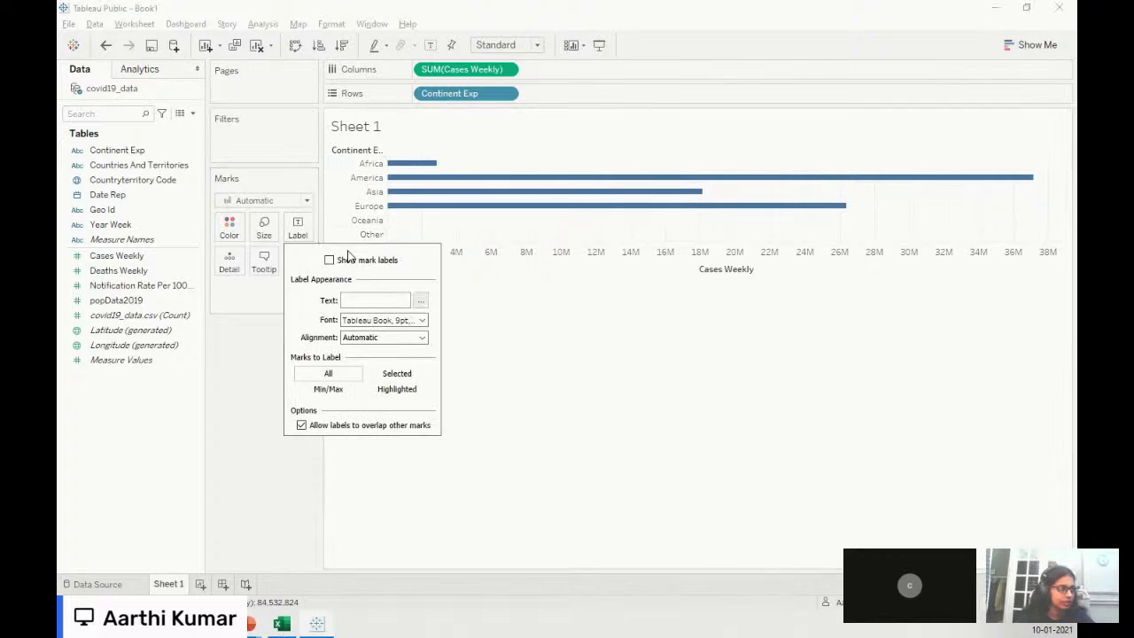
left_click(348, 259)
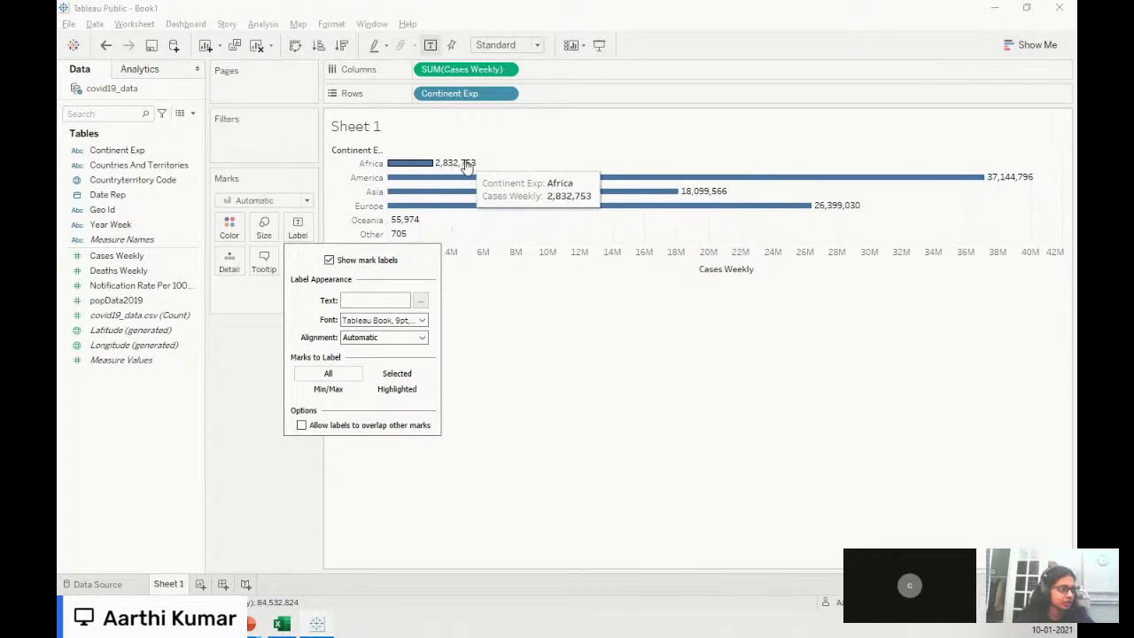
left_click(521, 360)
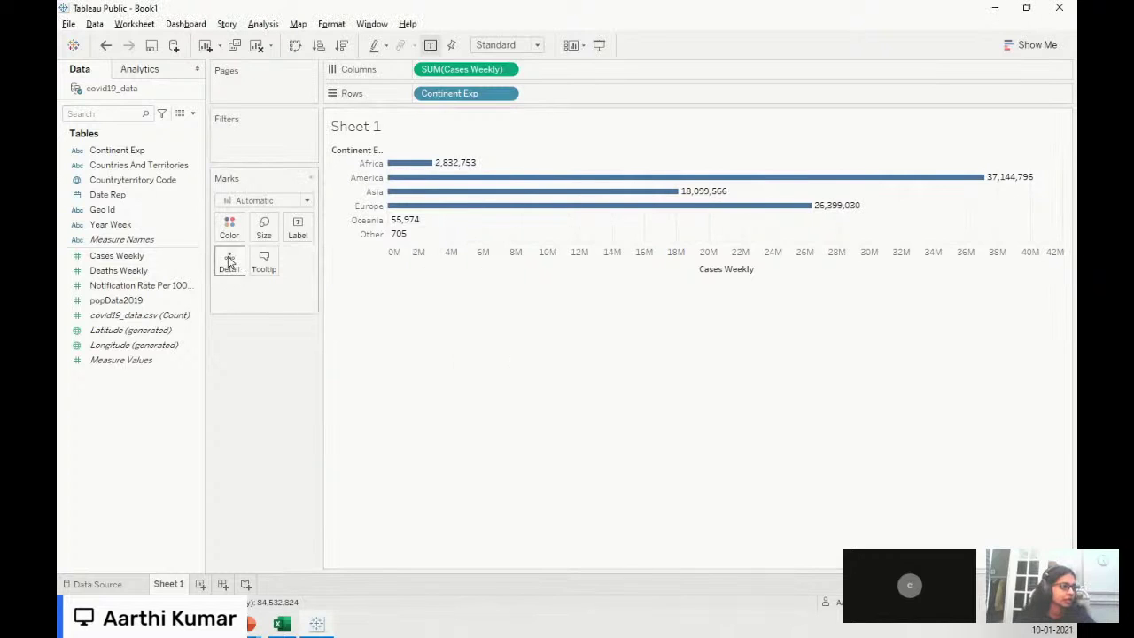
- Review the tooltip's fields and options unchanged, and inspect the tooltip of the America bar
left_click(263, 262)
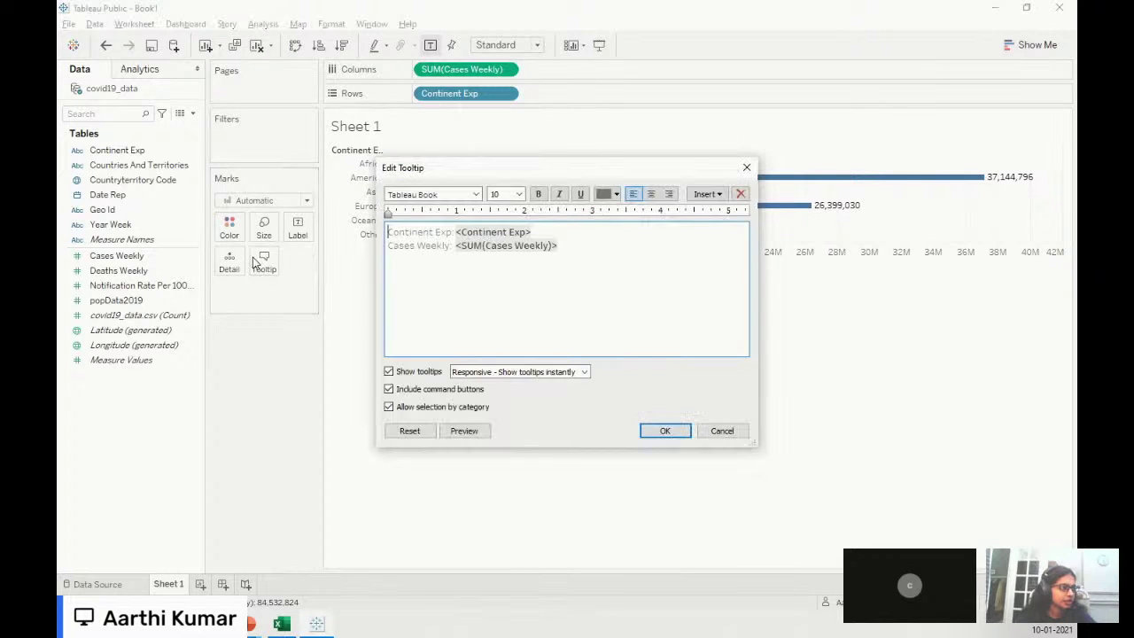
left_click(666, 431)
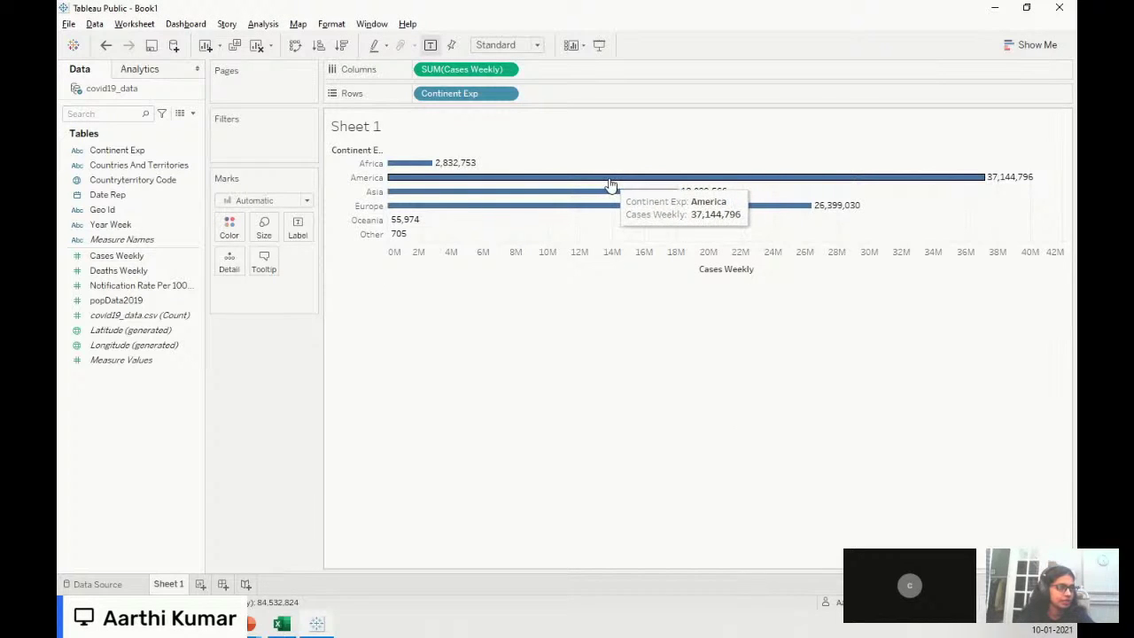
left_click(609, 184)
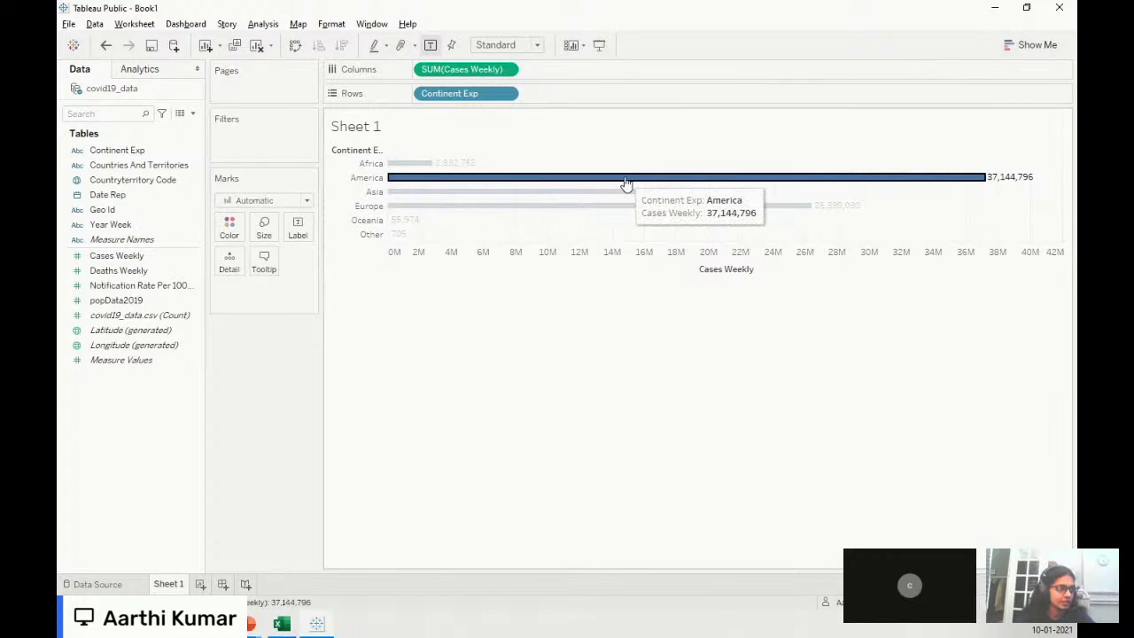
mouse_move(628, 184)
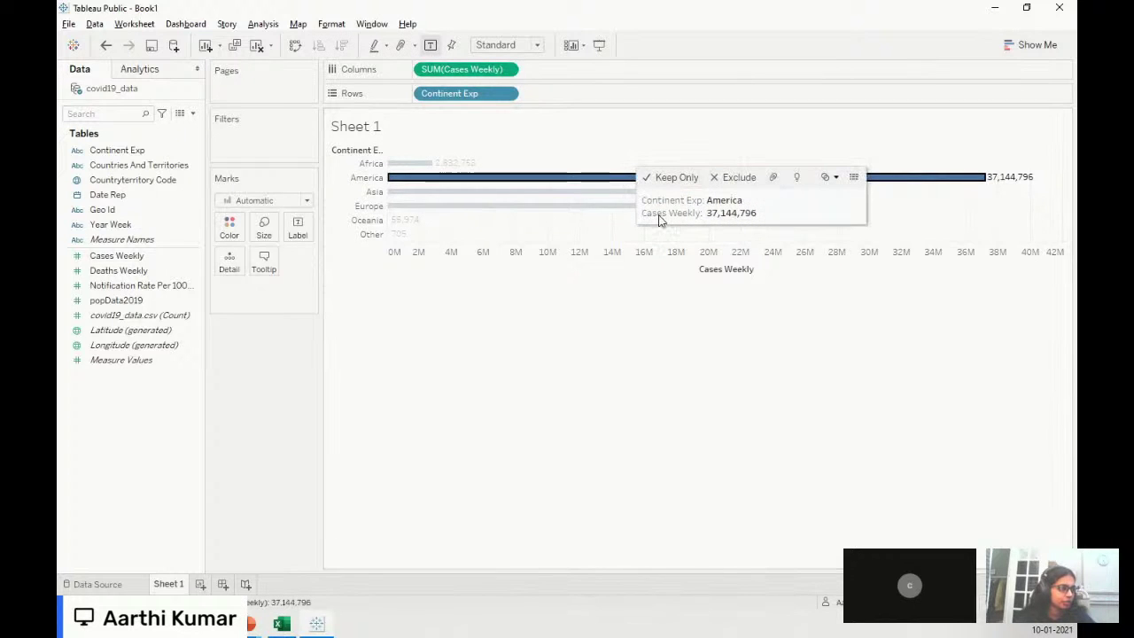
left_click(532, 306)
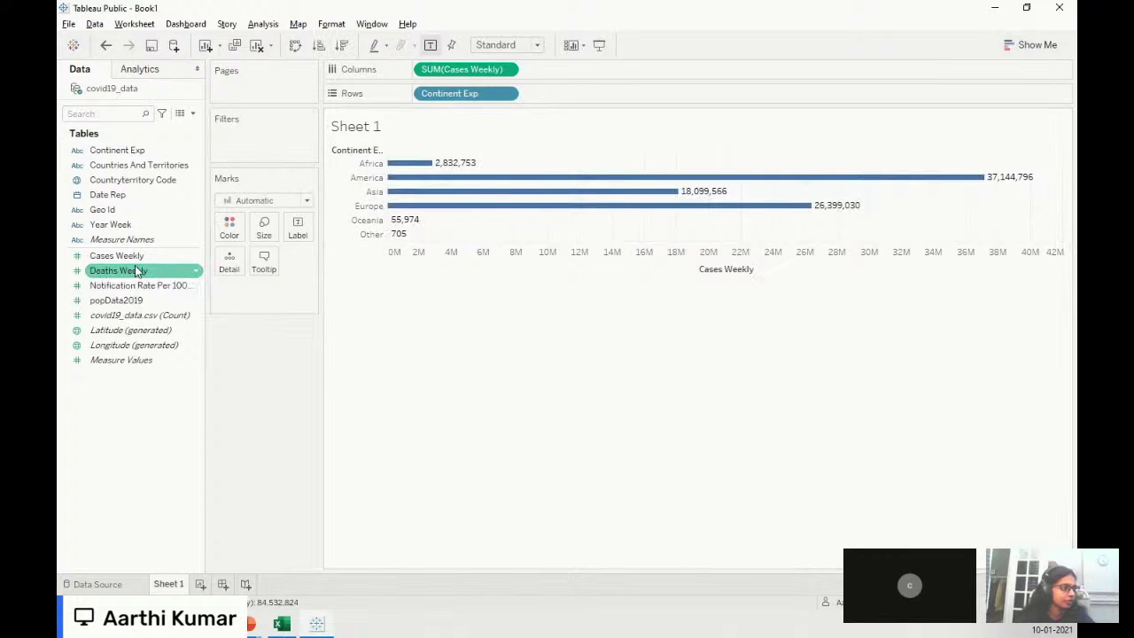
- Add the sum of Deaths Weekly to the tooltip, and check the tooltip on the America bar
left_click_drag(137, 272, 269, 266)
mouse_move(396, 181)
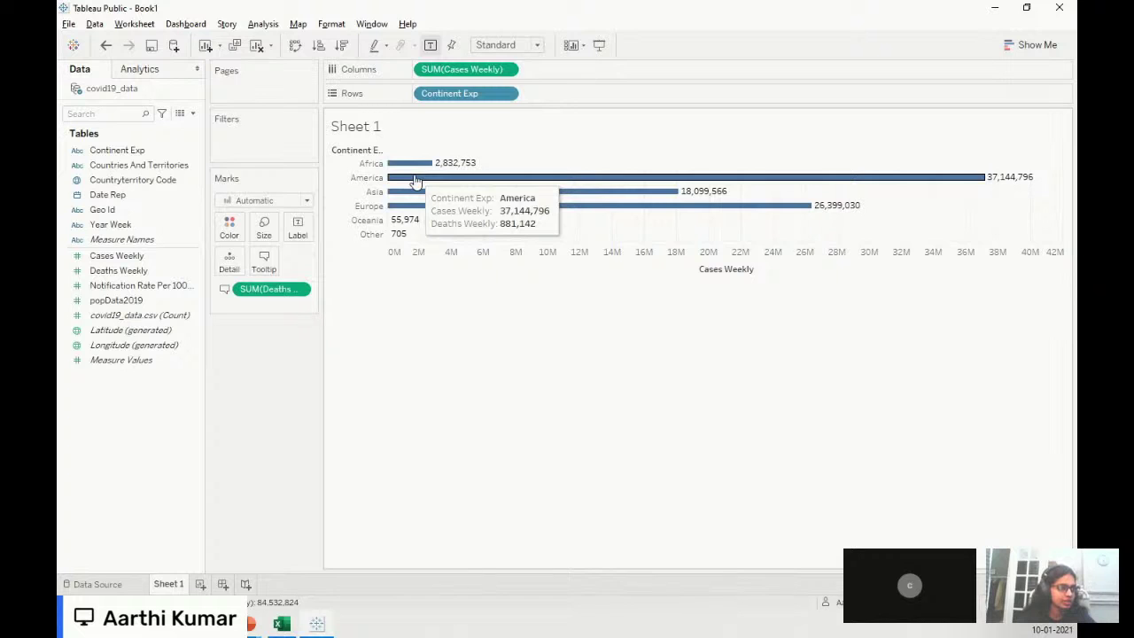
left_click(418, 179)
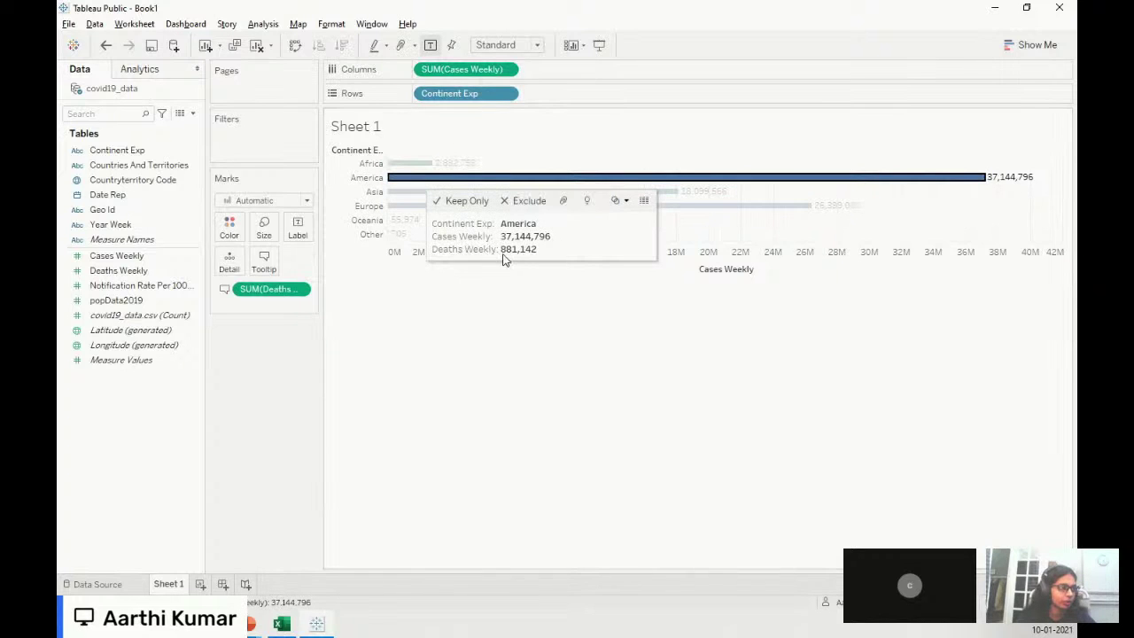
left_click(525, 354)
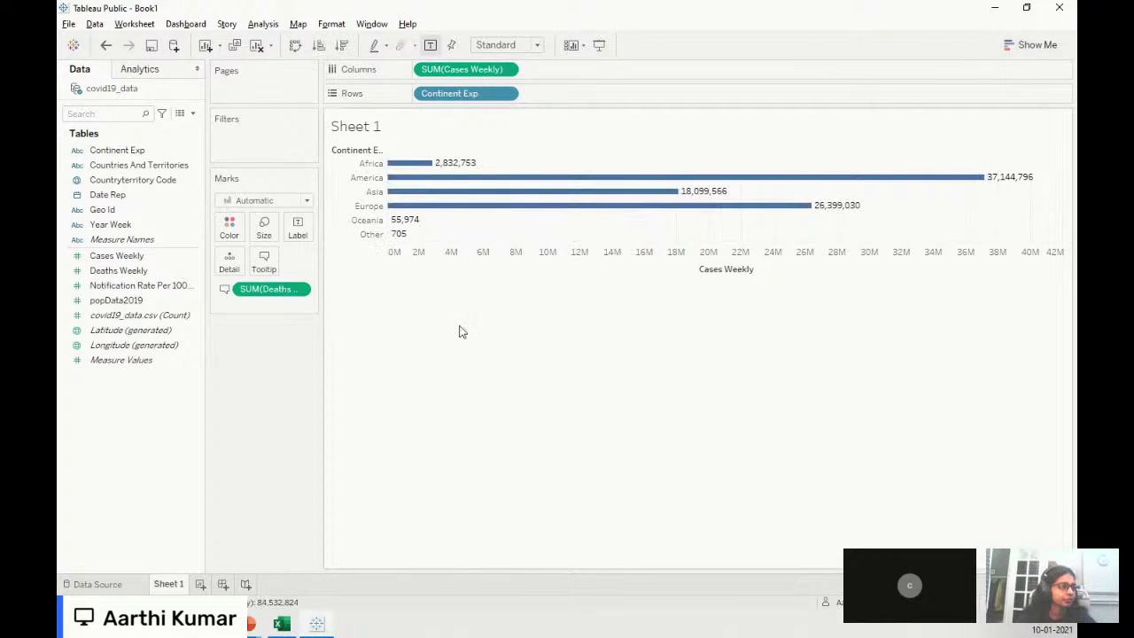
- Add a new blank worksheet to the workbook and return to Sheet 1
left_click_drag(299, 285, 210, 53)
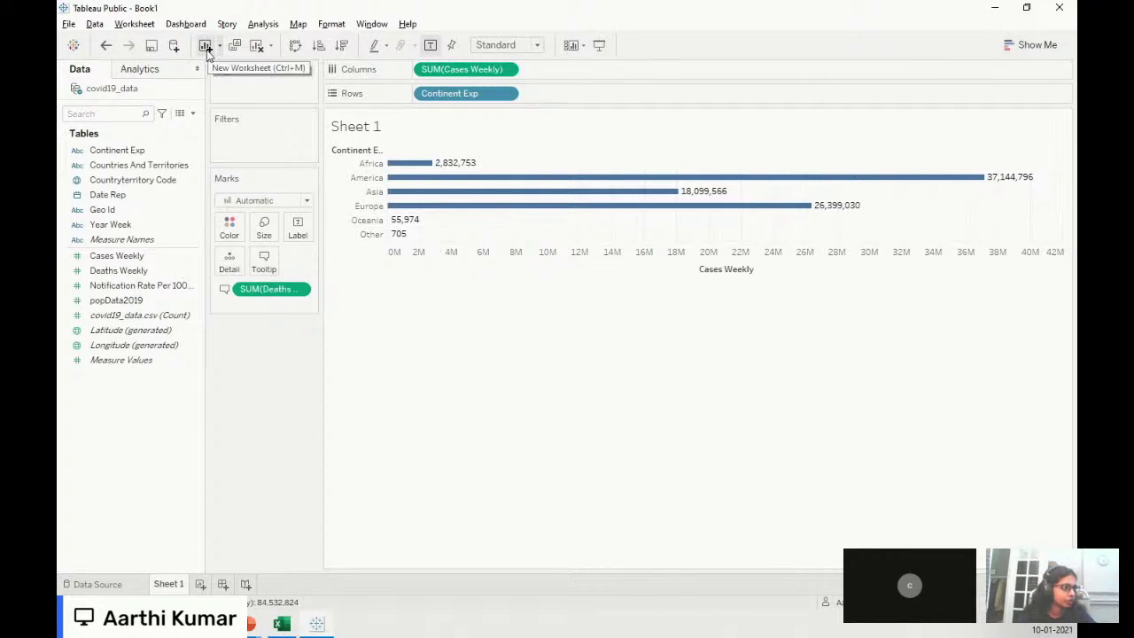
left_click(205, 47)
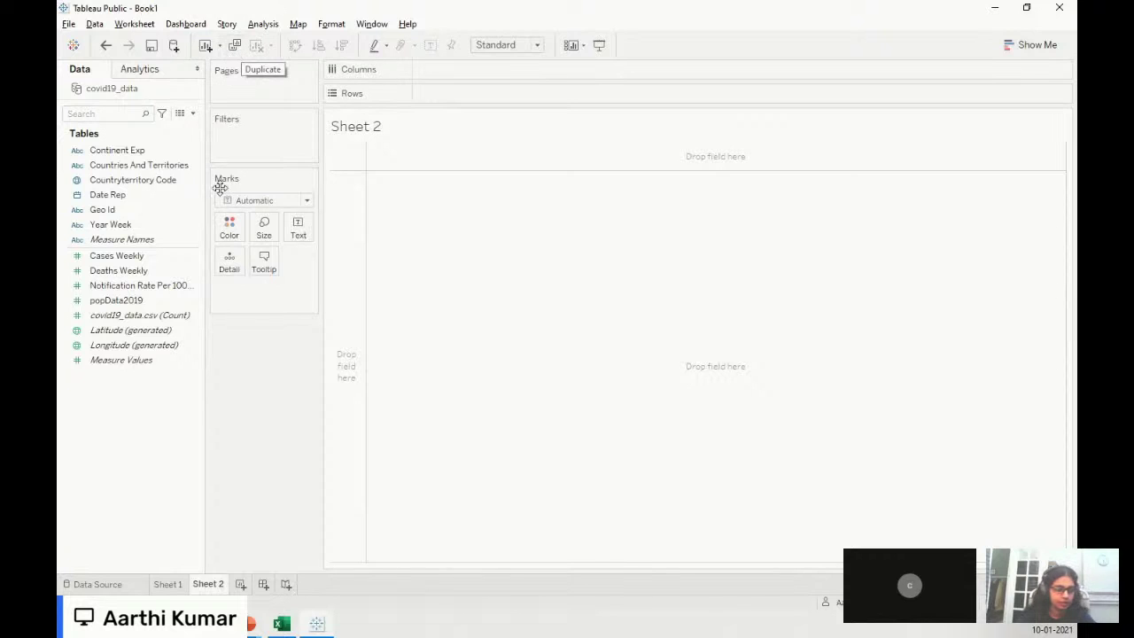
left_click(164, 584)
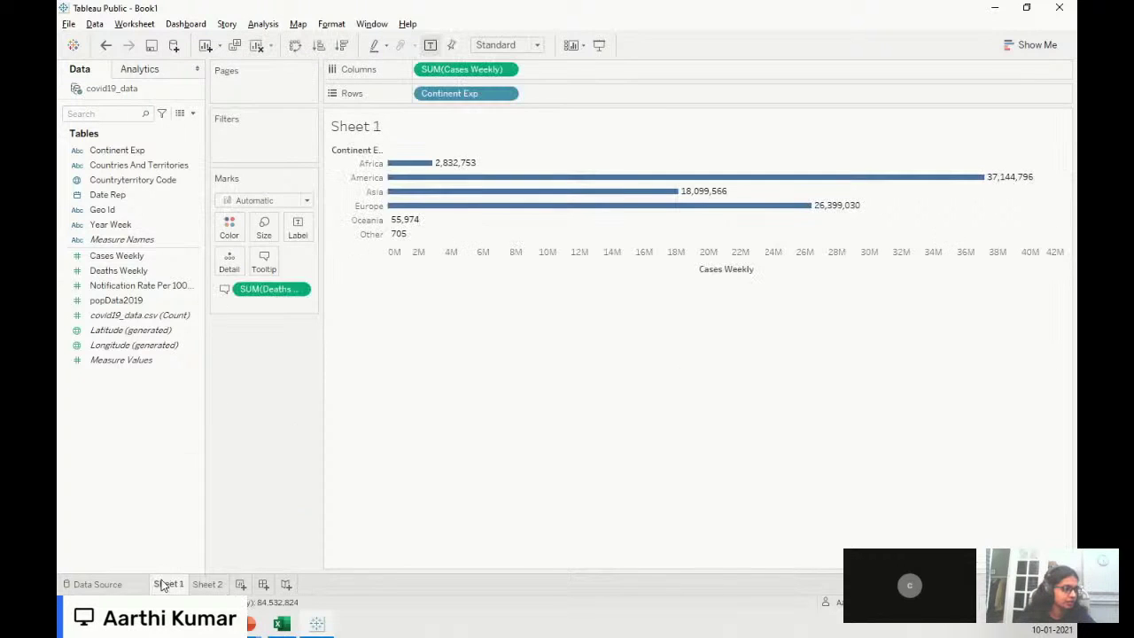
- Duplicate Sheet 1 and replace the sum of Cases Weekly on columns with the sum of Deaths Weekly in the copy
left_click(242, 46)
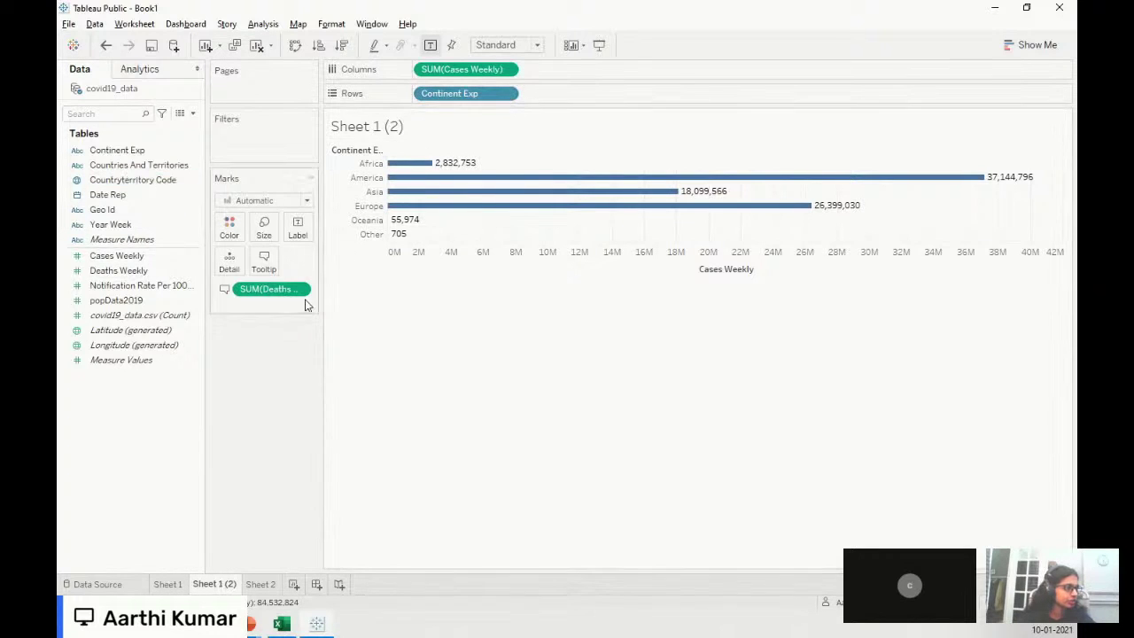
left_click_drag(293, 289, 466, 63)
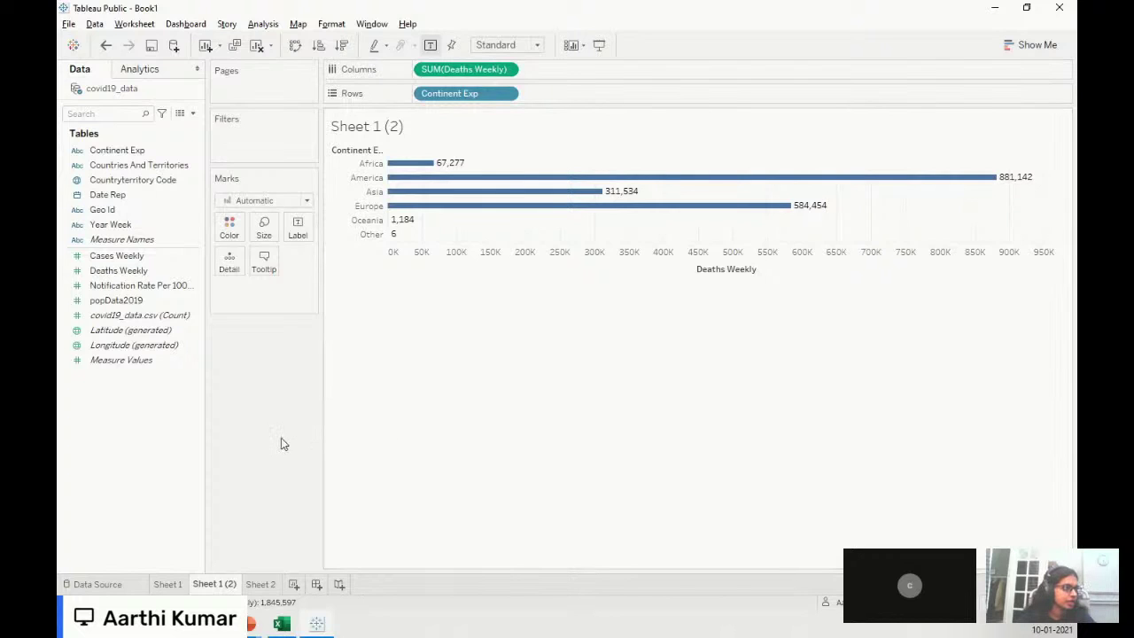
- Swap rows and columns to make the bars vertical, and sort the continents in descending order of weekly deaths after trying ascending
left_click(295, 47)
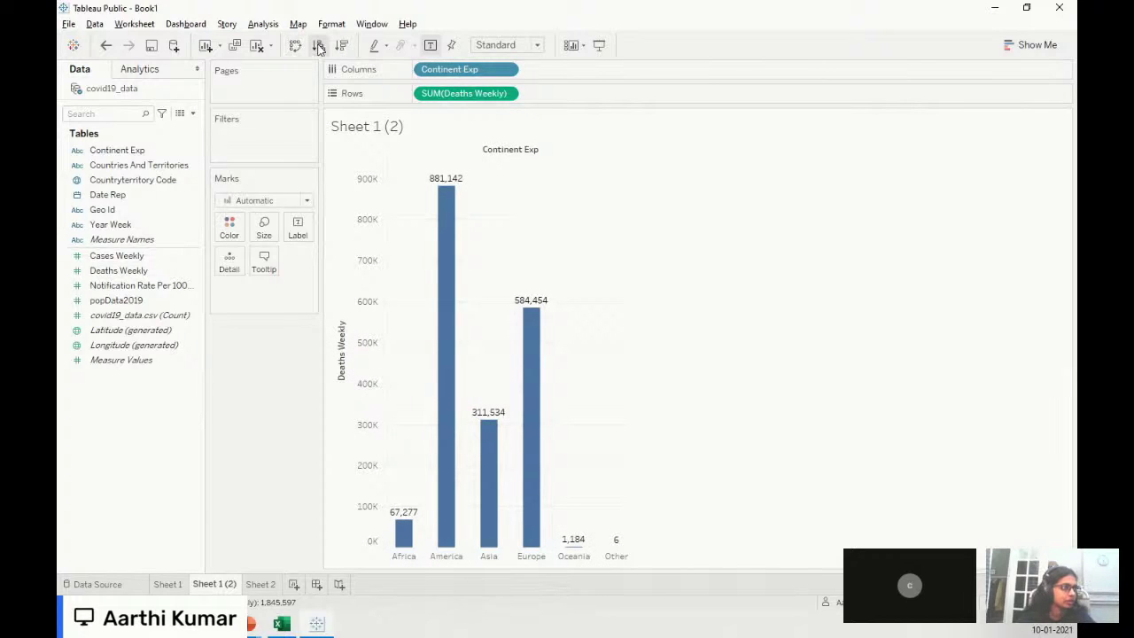
left_click(319, 47)
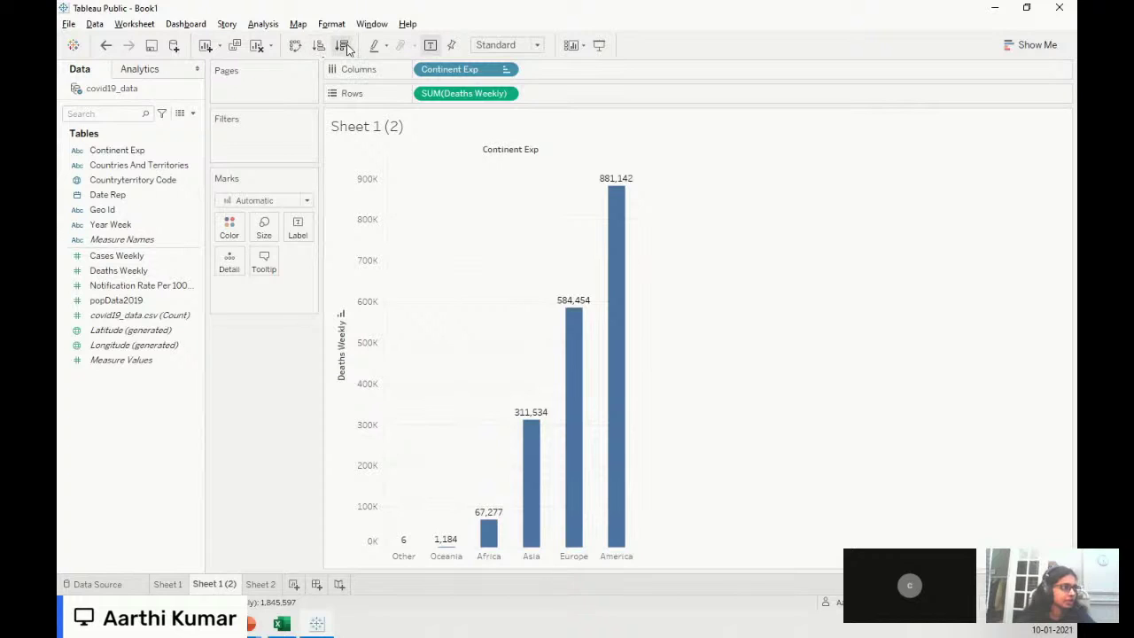
left_click(343, 46)
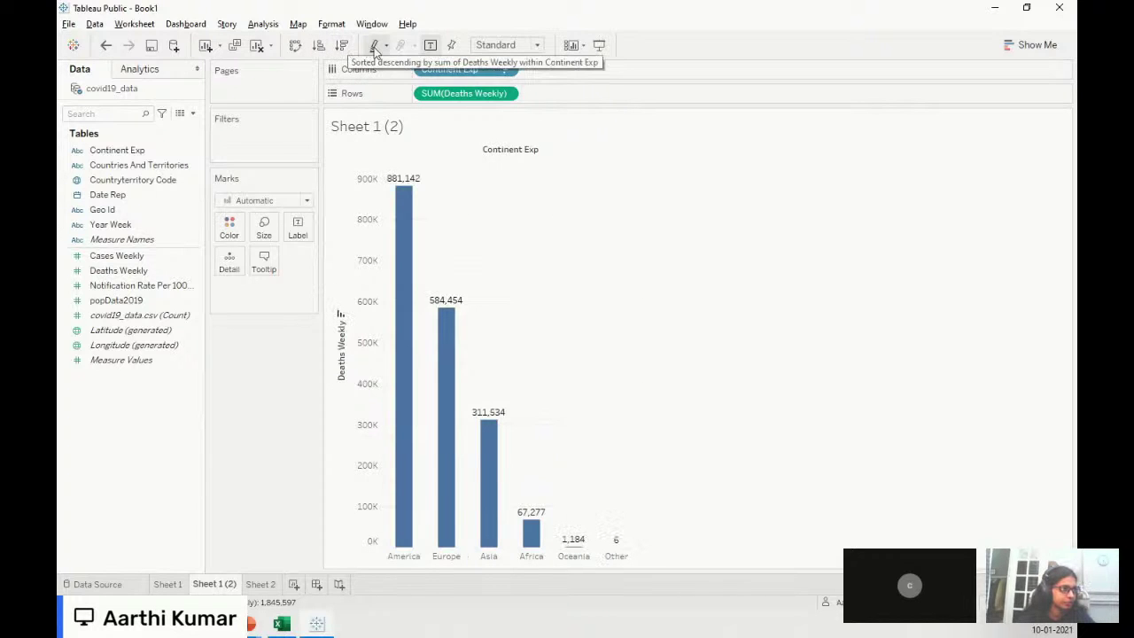
- Look at the highlighting options, and view the weekly deaths chart in presentation mode before returning to the worksheet
left_click(375, 47)
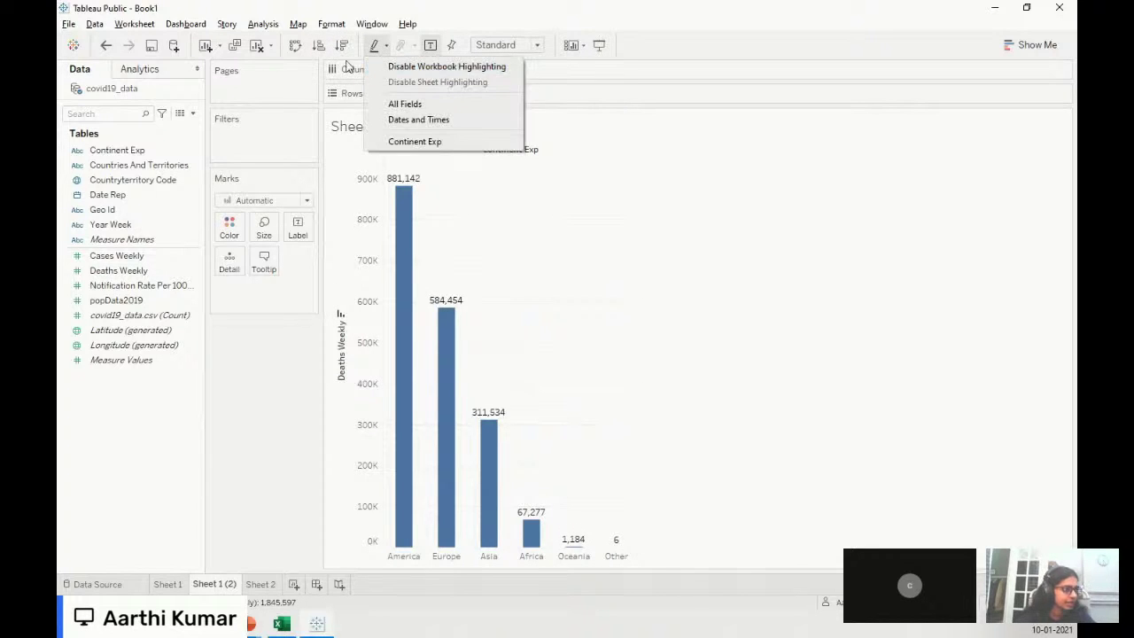
left_click(598, 49)
left_click(598, 50)
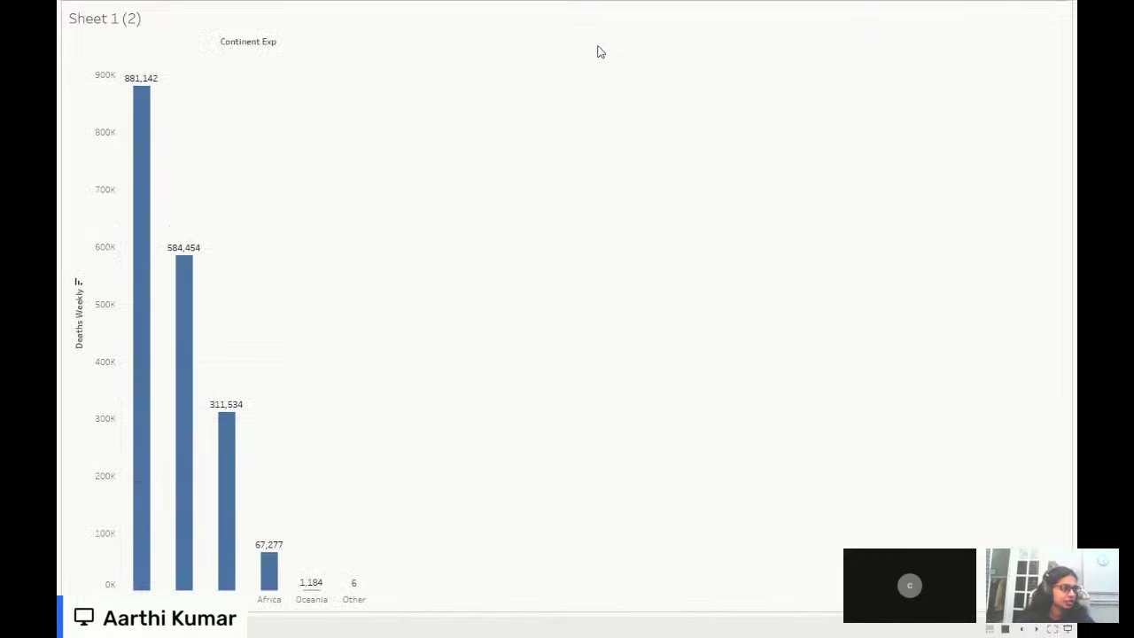
key("Escape")
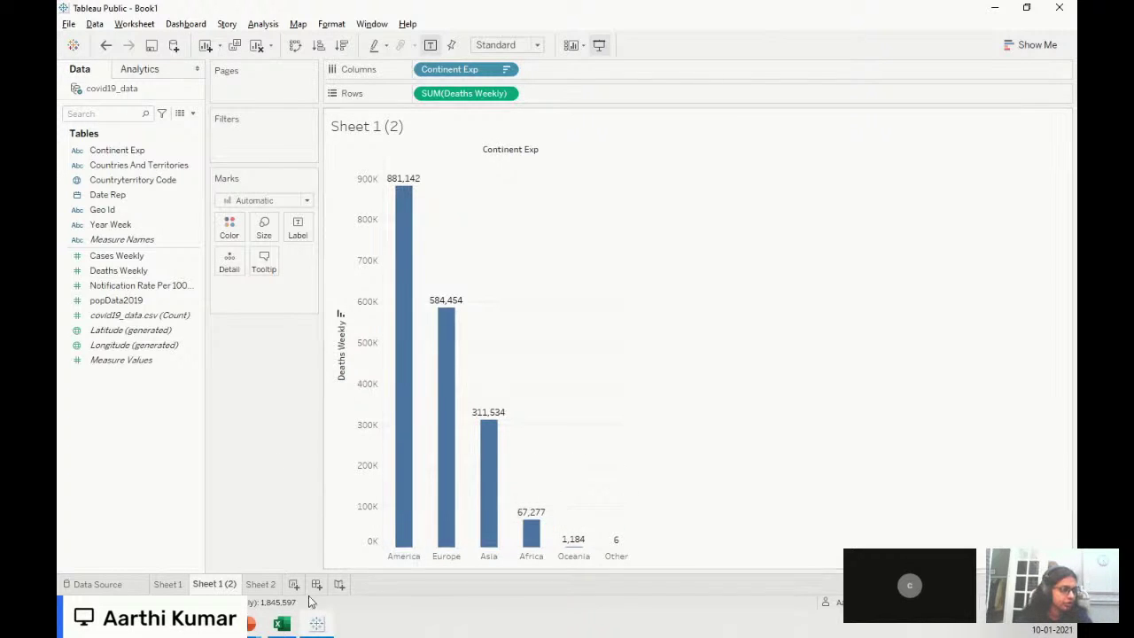
- Switch to the PowerPoint slide show and review the slide on stacked bars
mouse_move(251, 624)
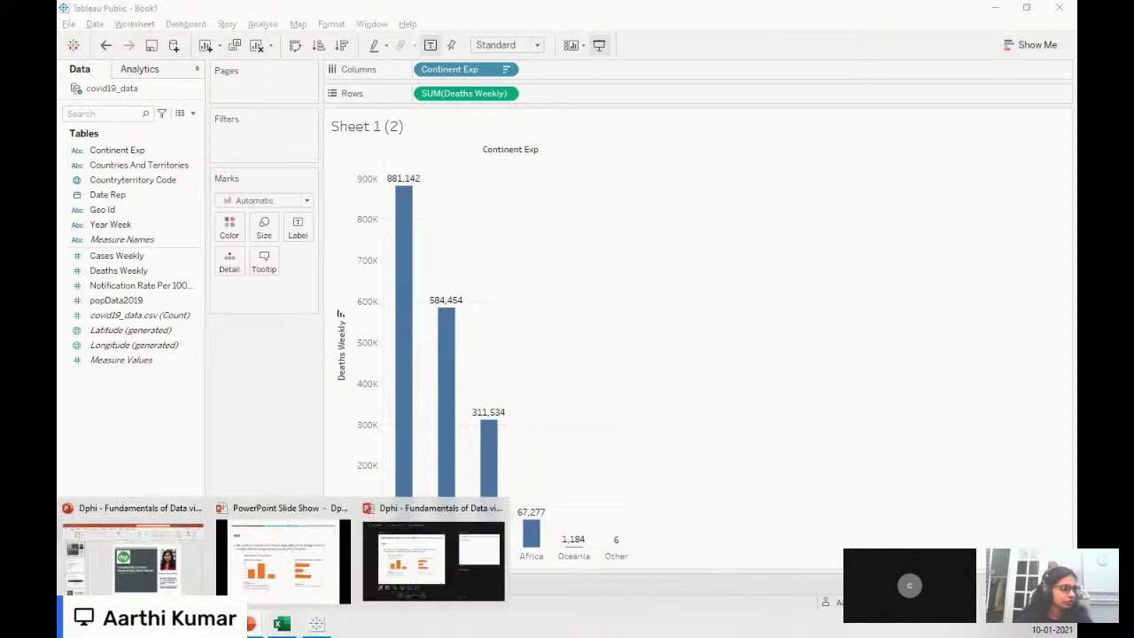
left_click(310, 567)
left_click(264, 297)
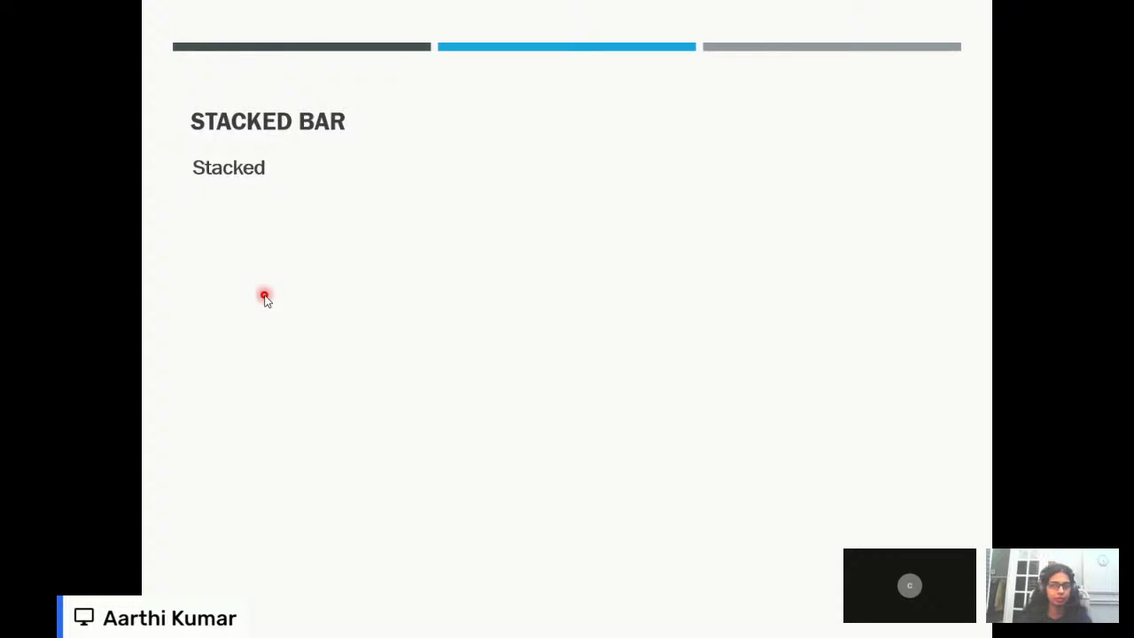
left_click(264, 297)
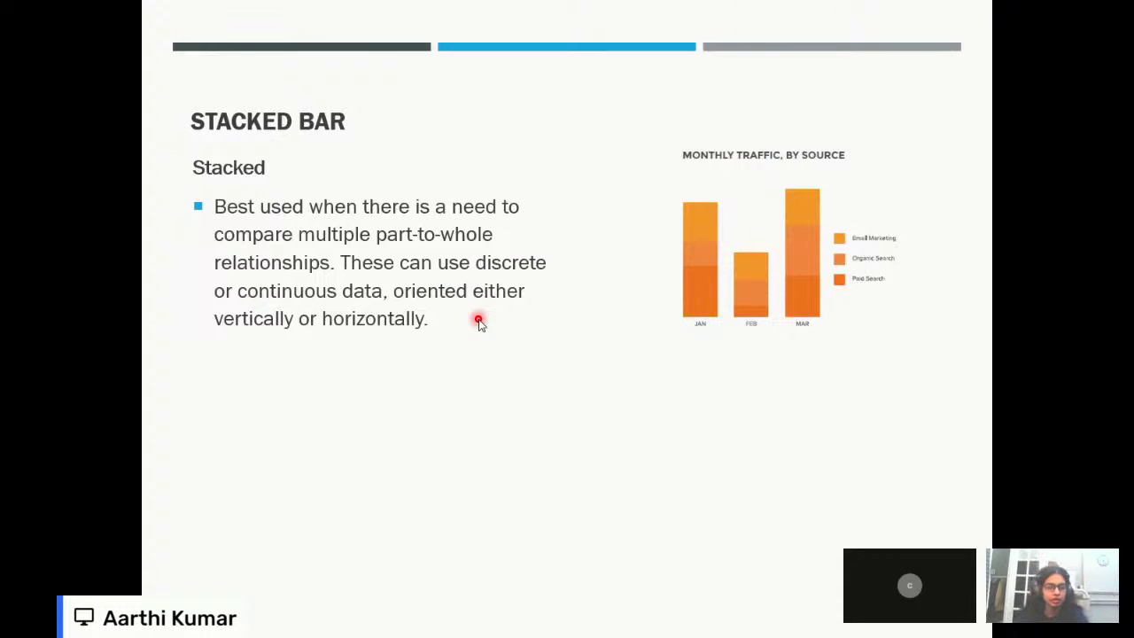
- Switch back to Tableau Public and convert the weekly deaths chart to stacked bars colored by Continent Exp
key("alt+Tab")
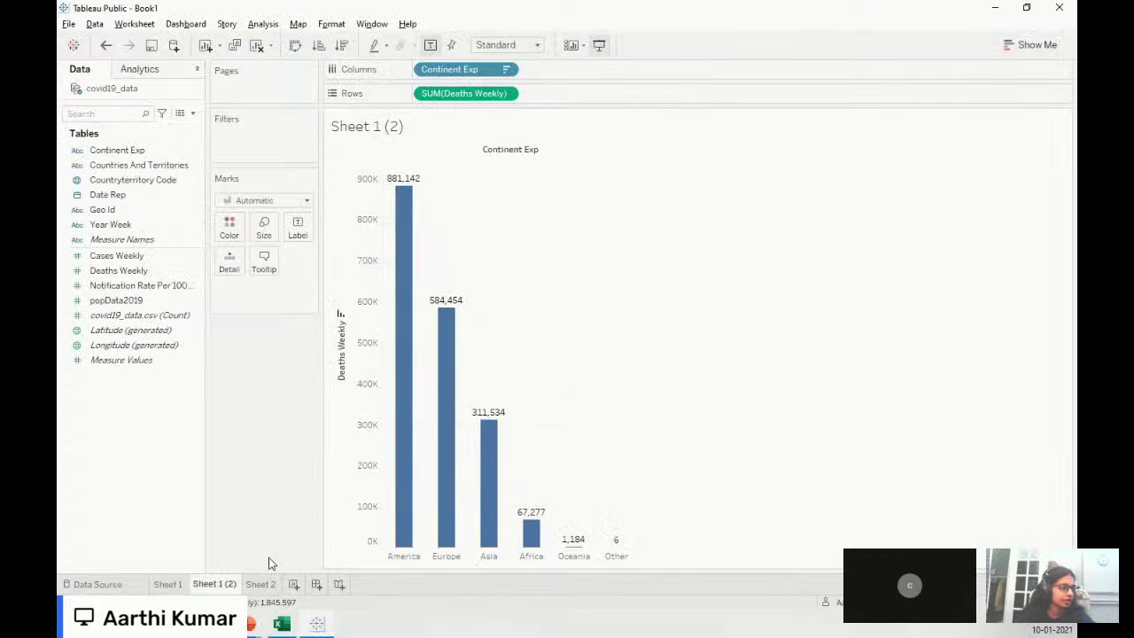
left_click(1046, 52)
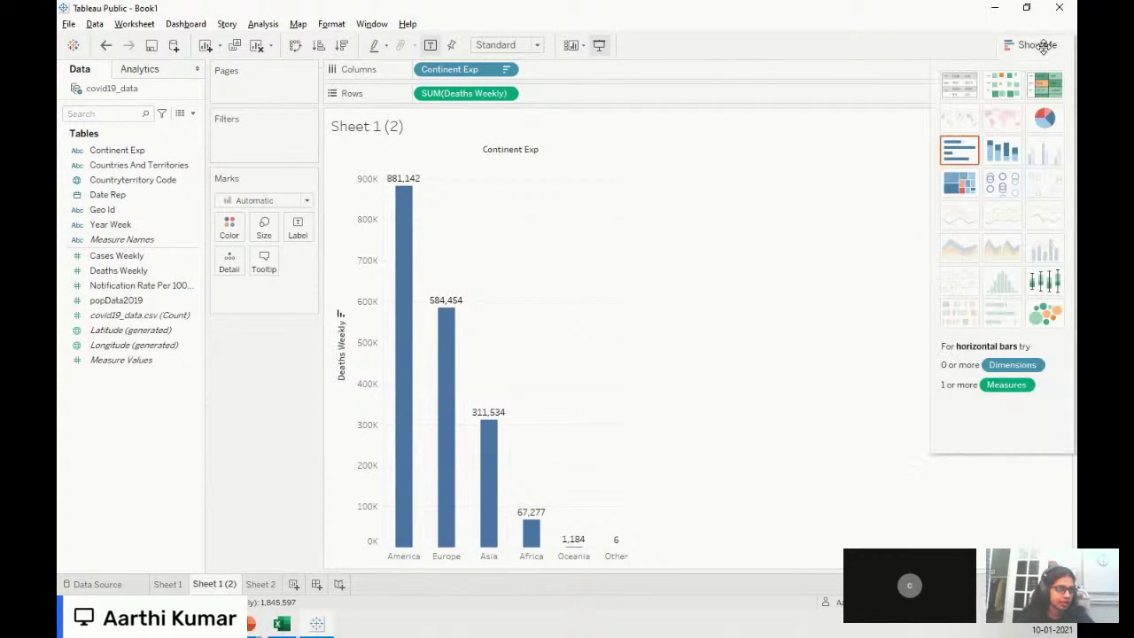
left_click(1004, 153)
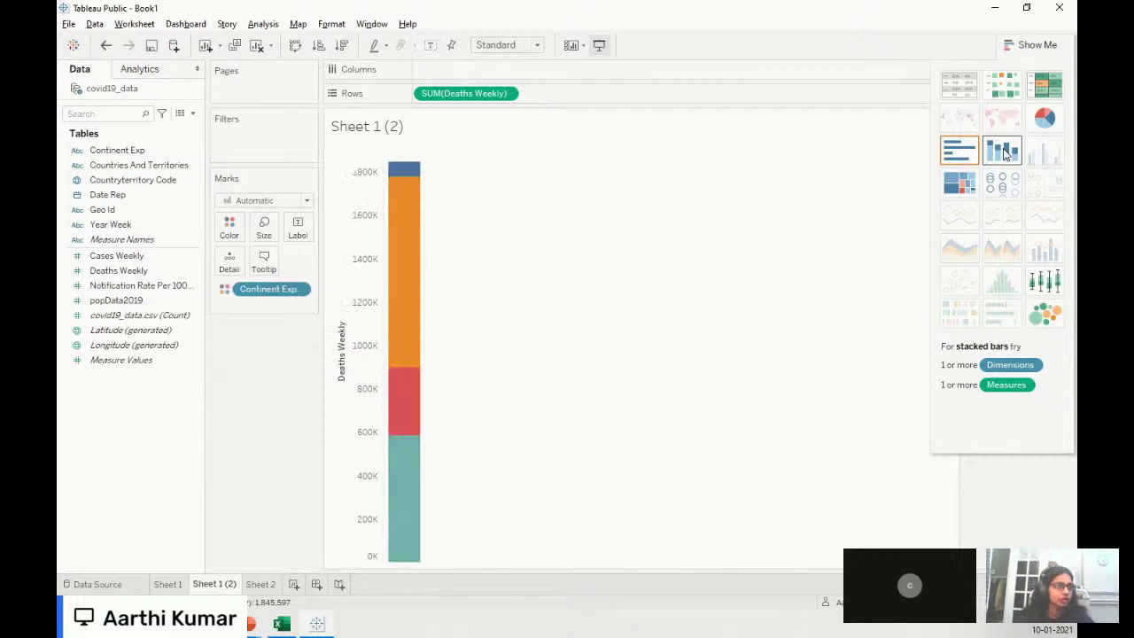
mouse_move(402, 427)
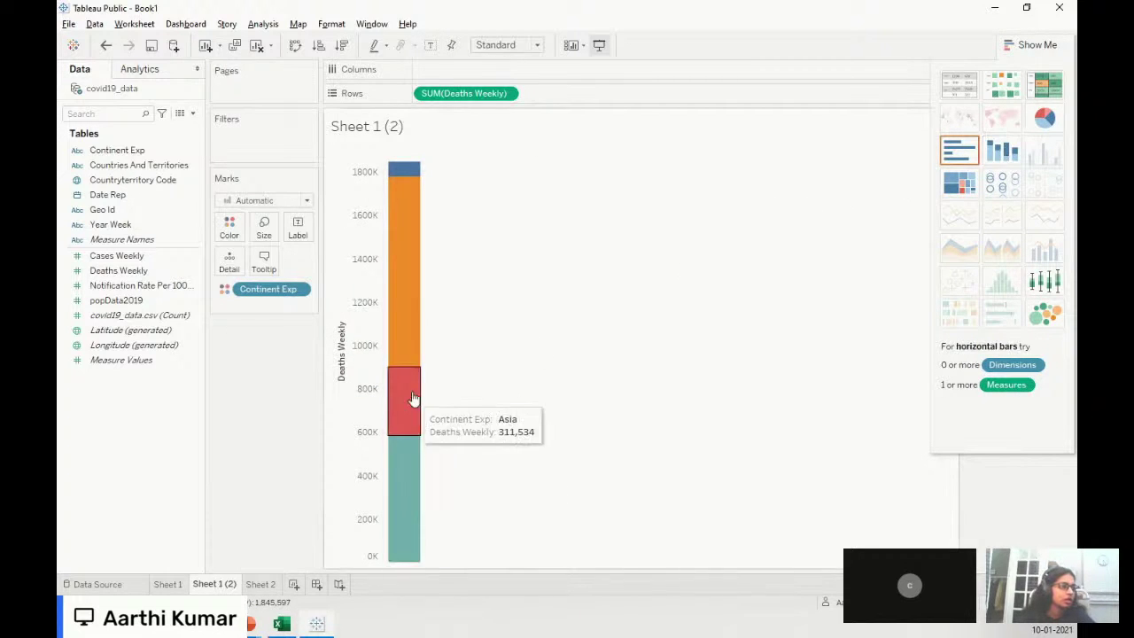
left_click(1053, 46)
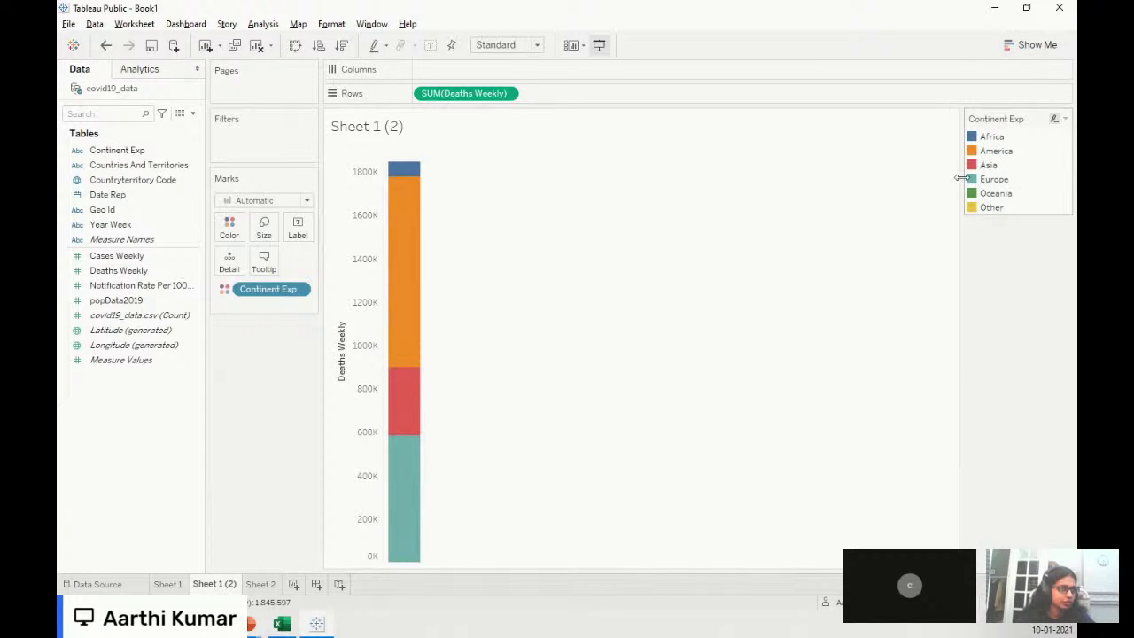
- Show mark labels on the segments of the stacked weekly deaths bar
left_click(302, 234)
left_click(328, 260)
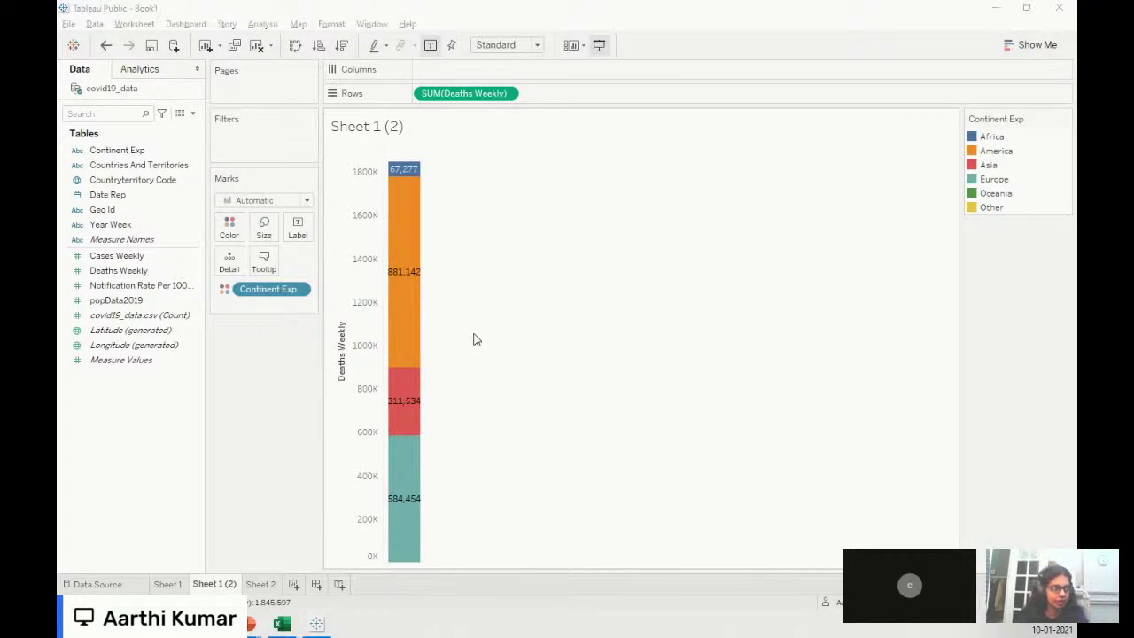
- Switch to the PowerPoint slide show to review the stacked and 100% stacked bar descriptions, and return to Tableau Public
key("alt+Tab")
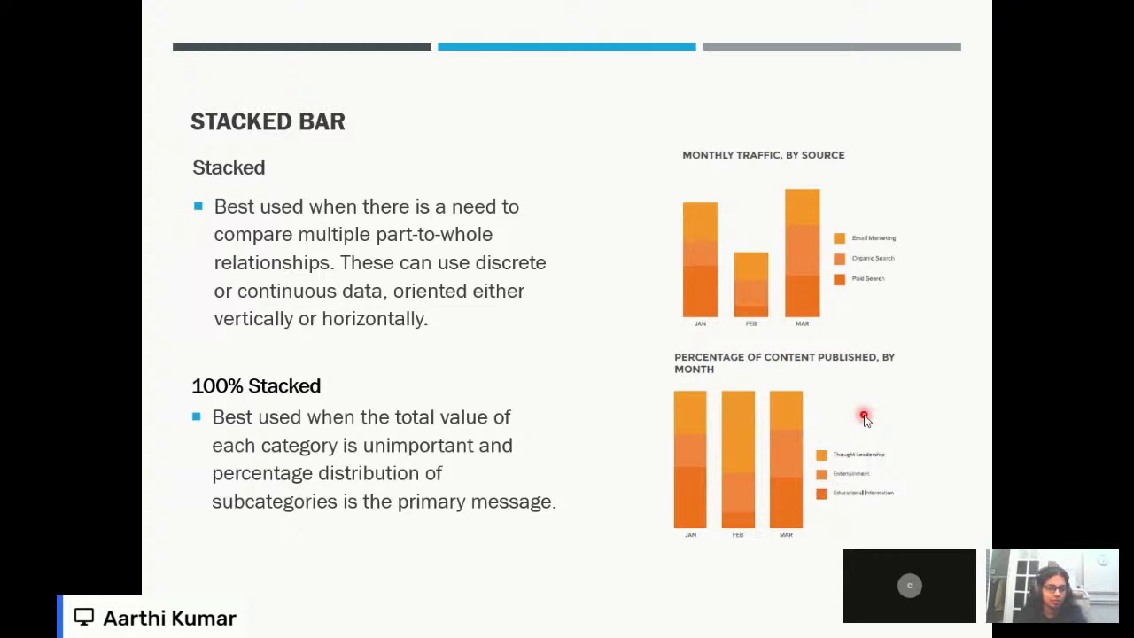
key("alt+Tab")
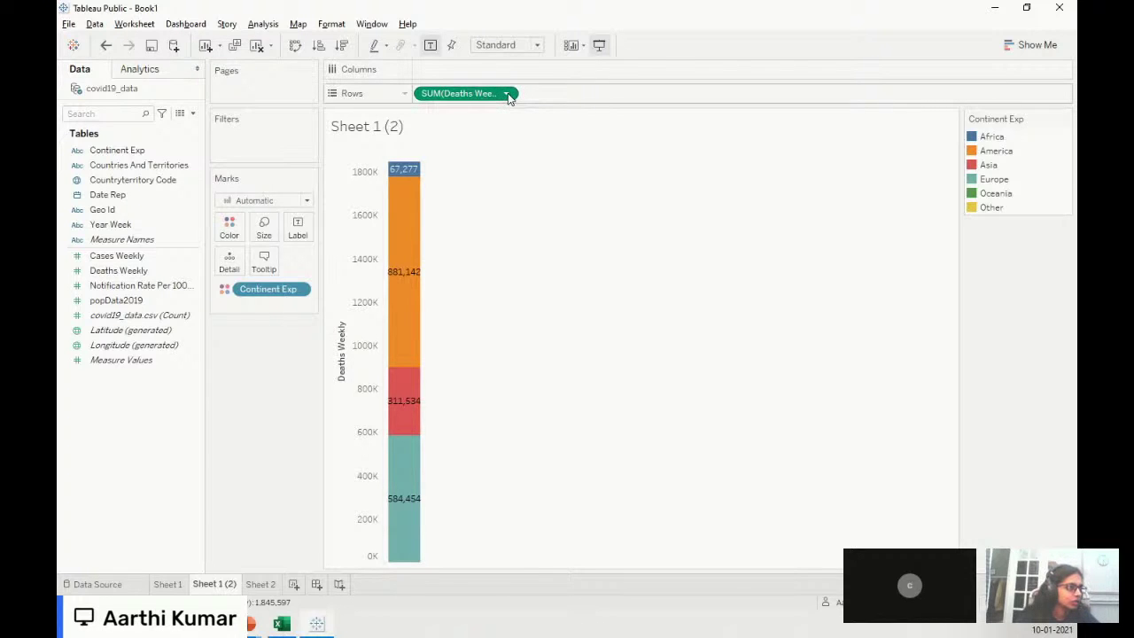
- Try the Percent of Total quick table calculation on the weekly deaths measure, and undo it
left_click(507, 94)
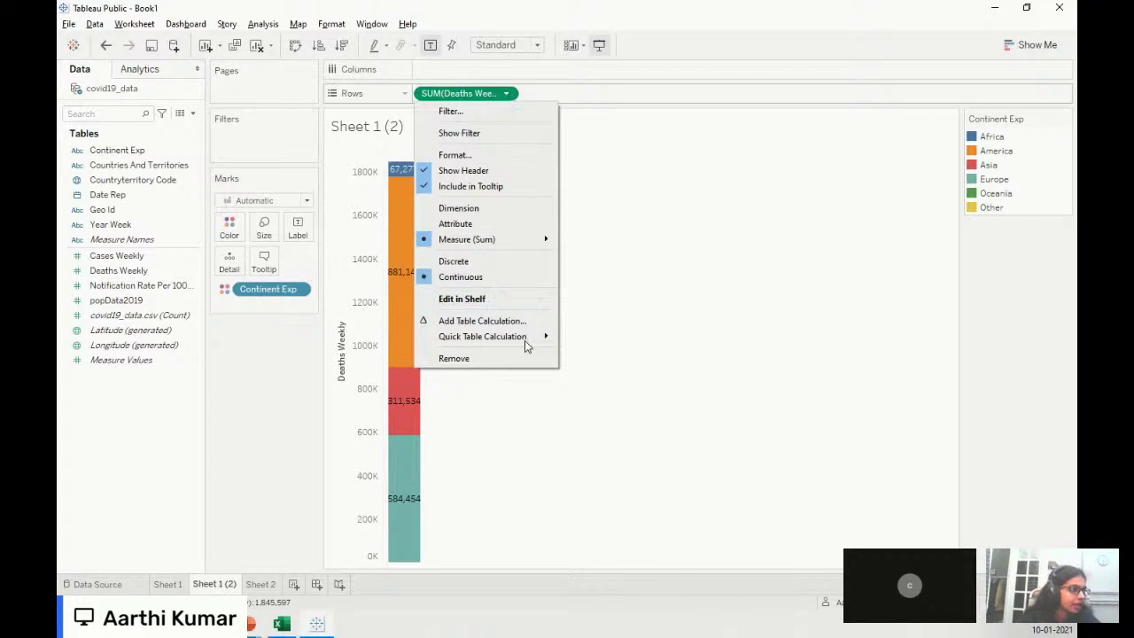
mouse_move(524, 341)
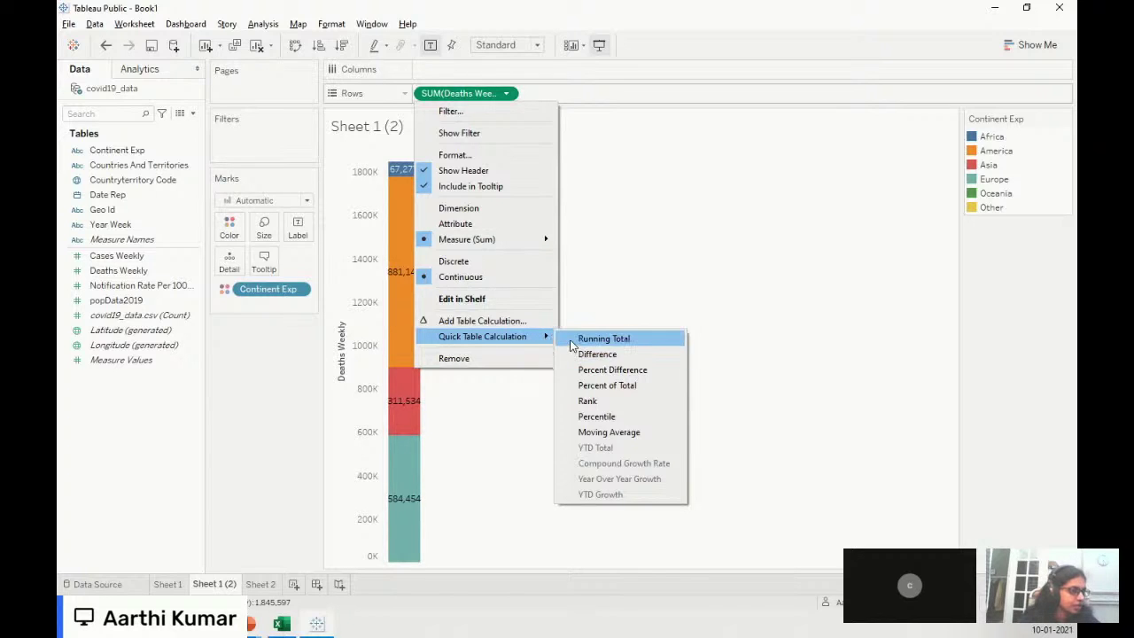
left_click(584, 385)
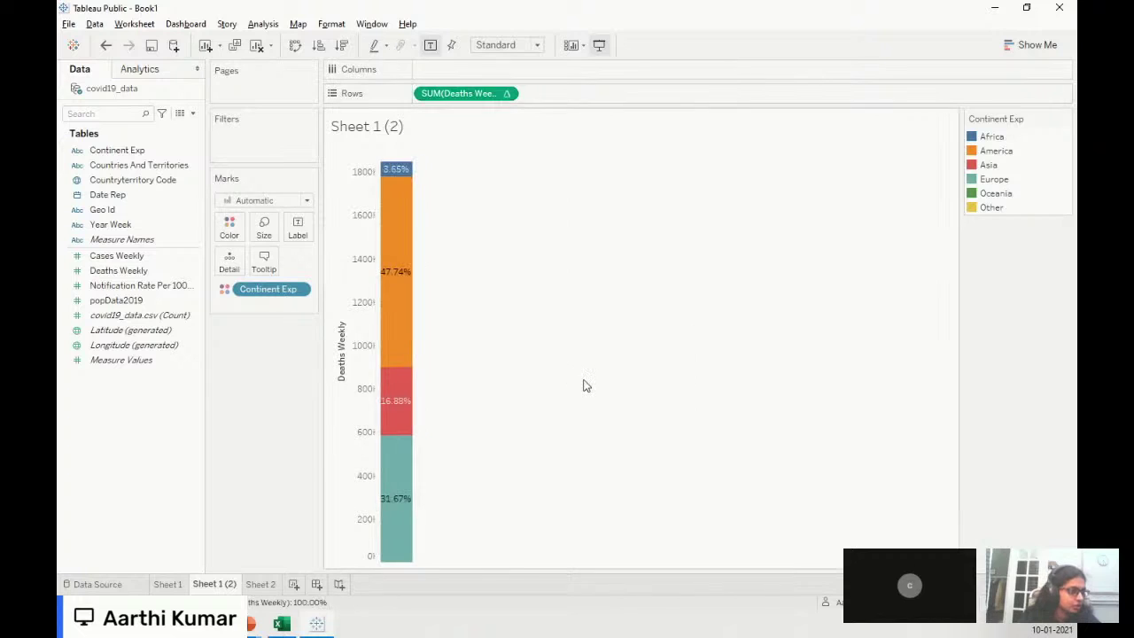
mouse_move(403, 301)
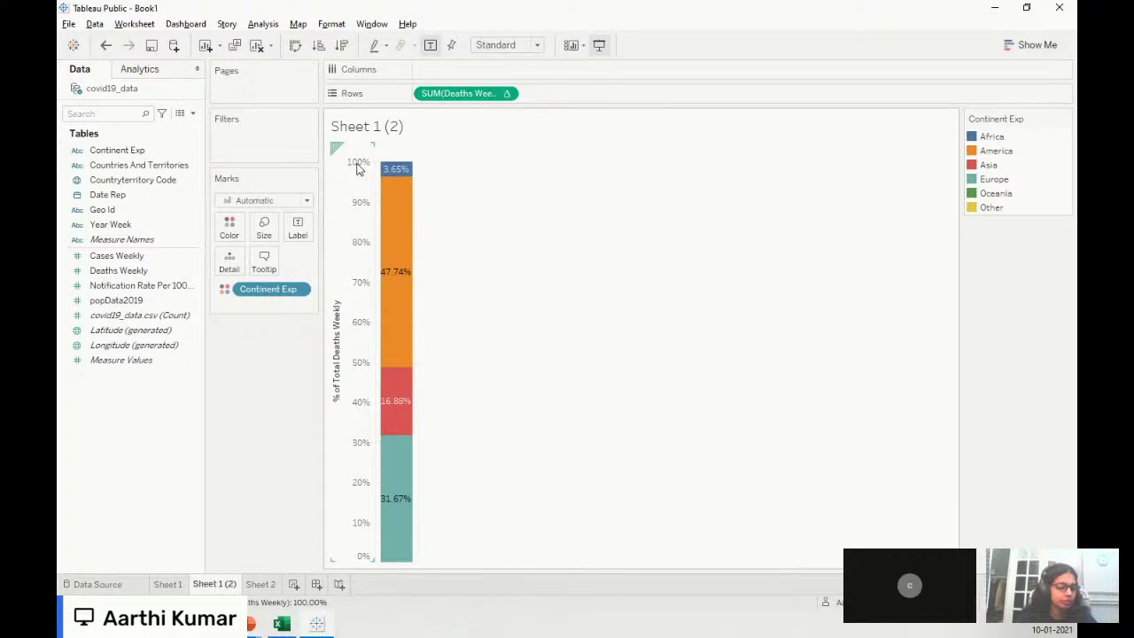
key("ctrl+z")
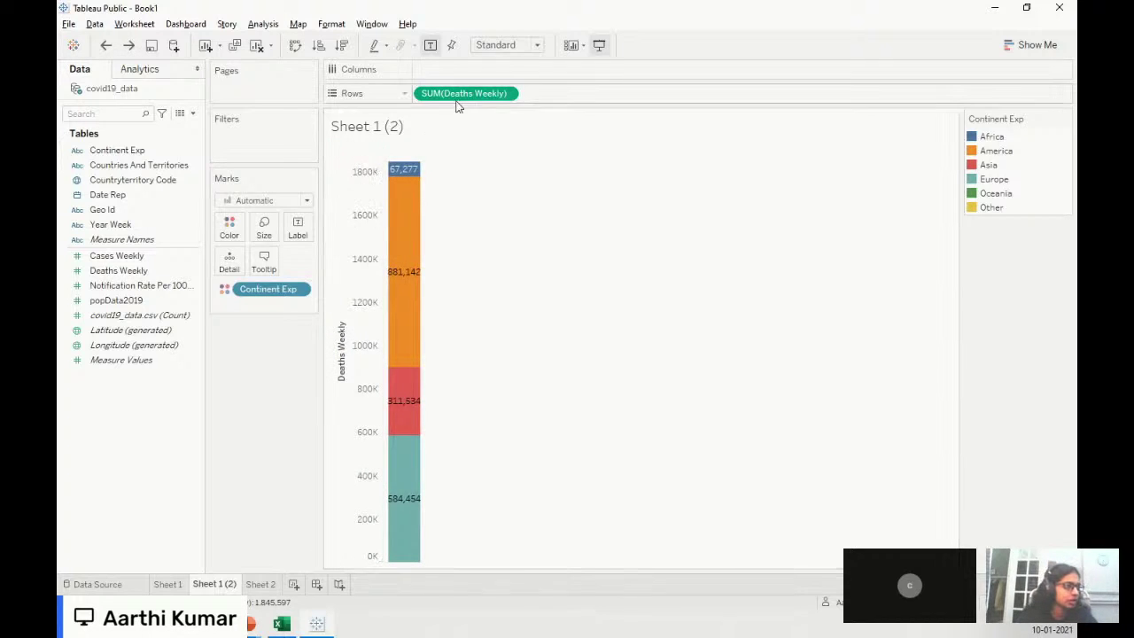
- Convert the weekly deaths bar to 100% stacked with the Percent of Total quick table calculation, and check the continent segments
left_click(507, 95)
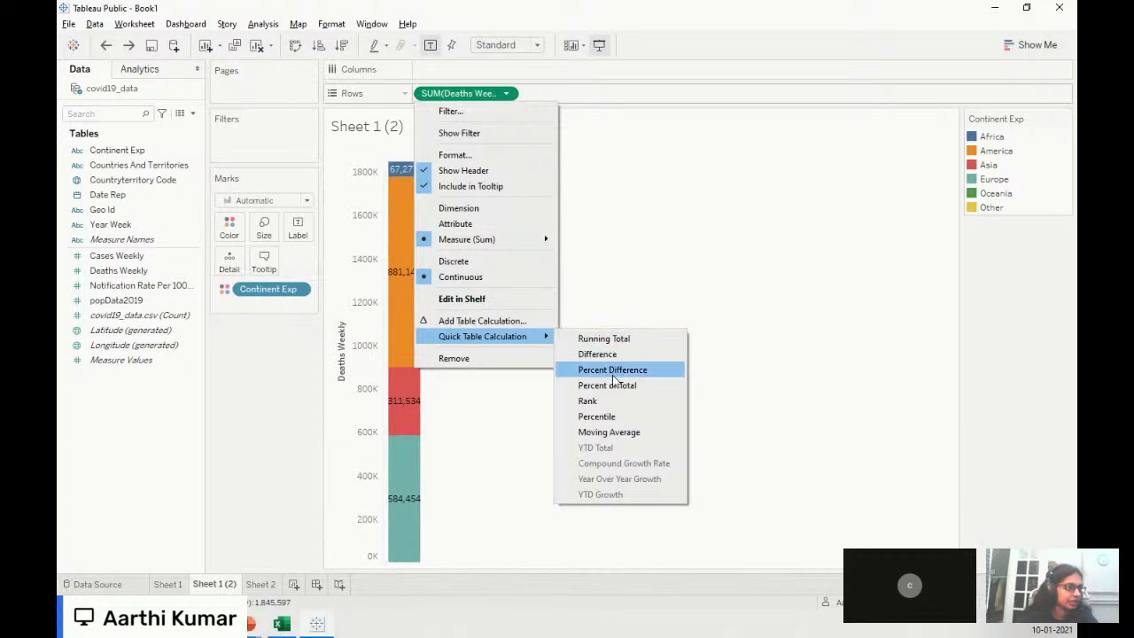
left_click(614, 387)
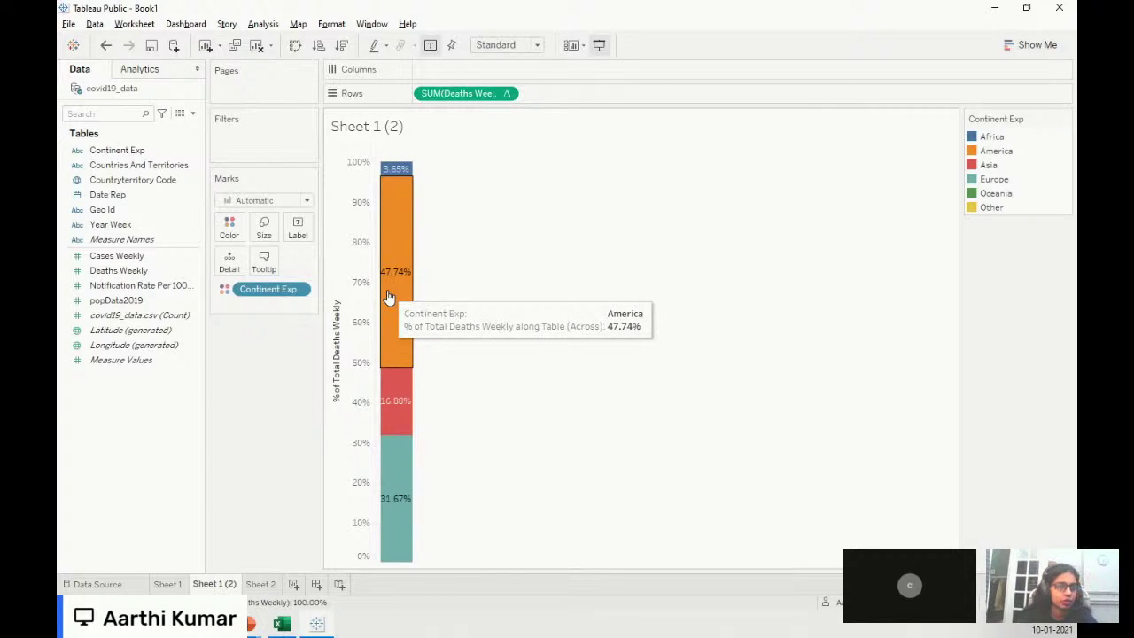
mouse_move(390, 401)
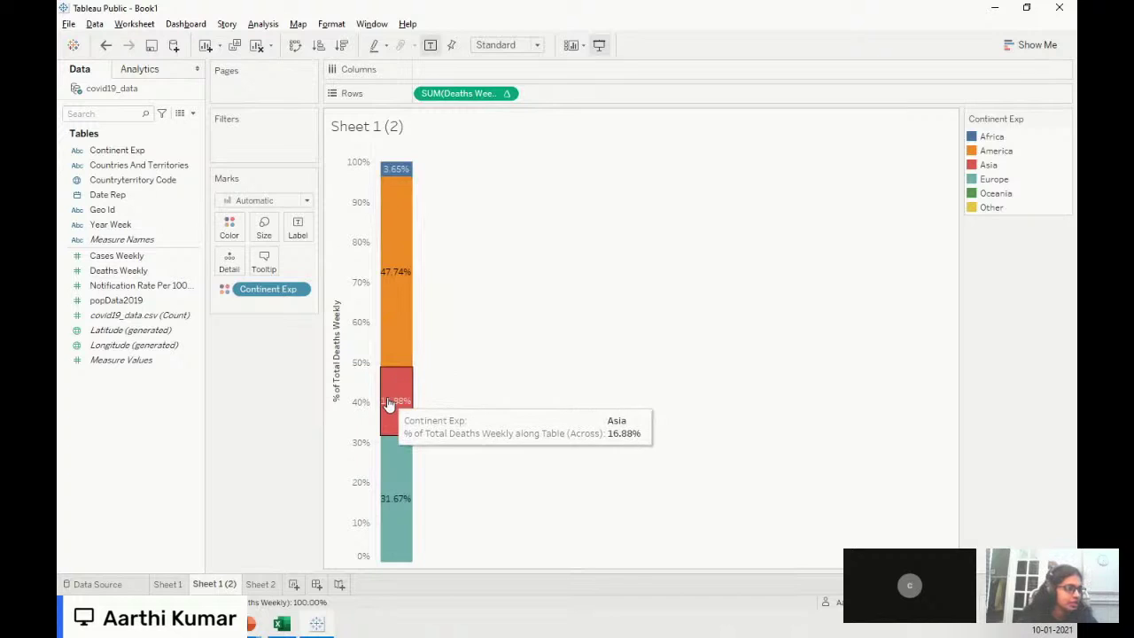
mouse_move(388, 454)
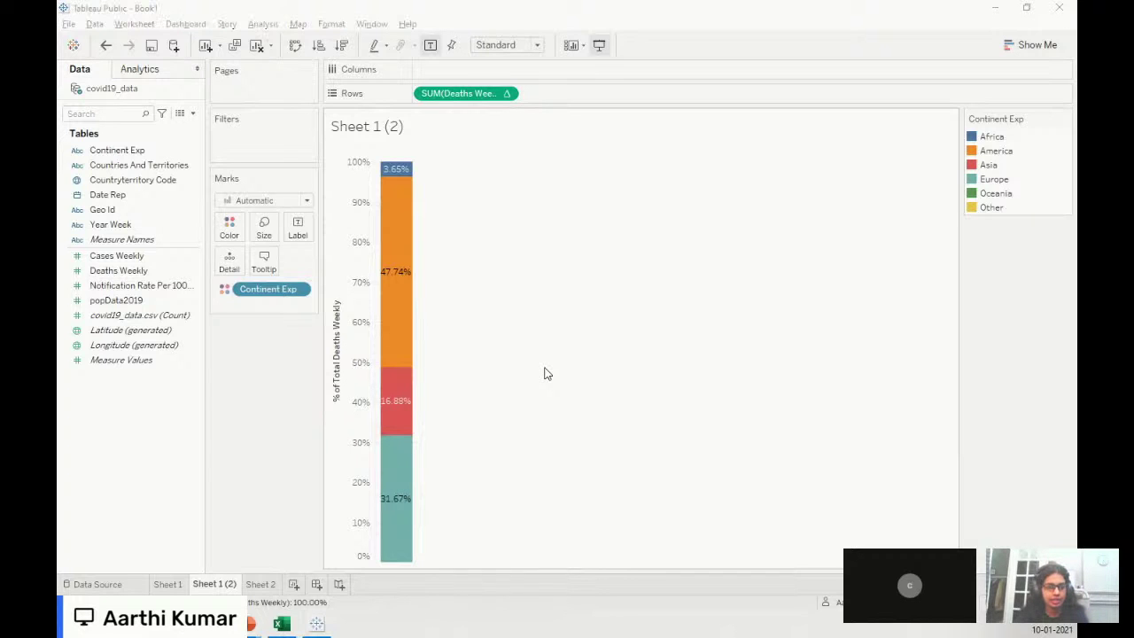
- Switch to the PowerPoint slide show and advance through the bar chart best practices on horizontal labels and bar spacing
key("alt+Tab")
key("Right")
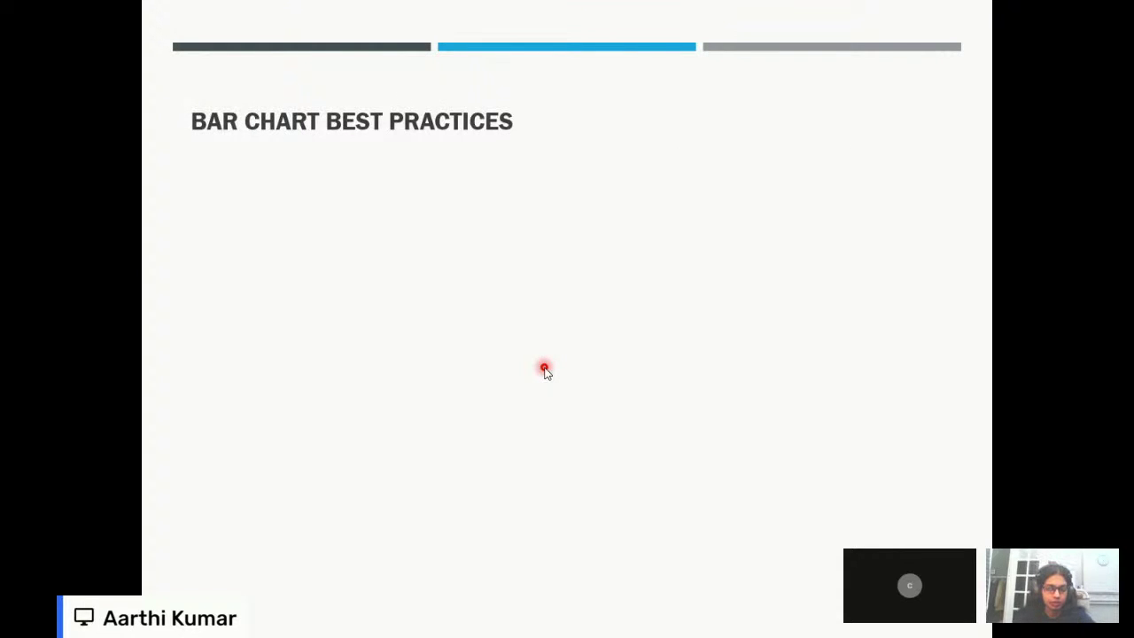
key("Right")
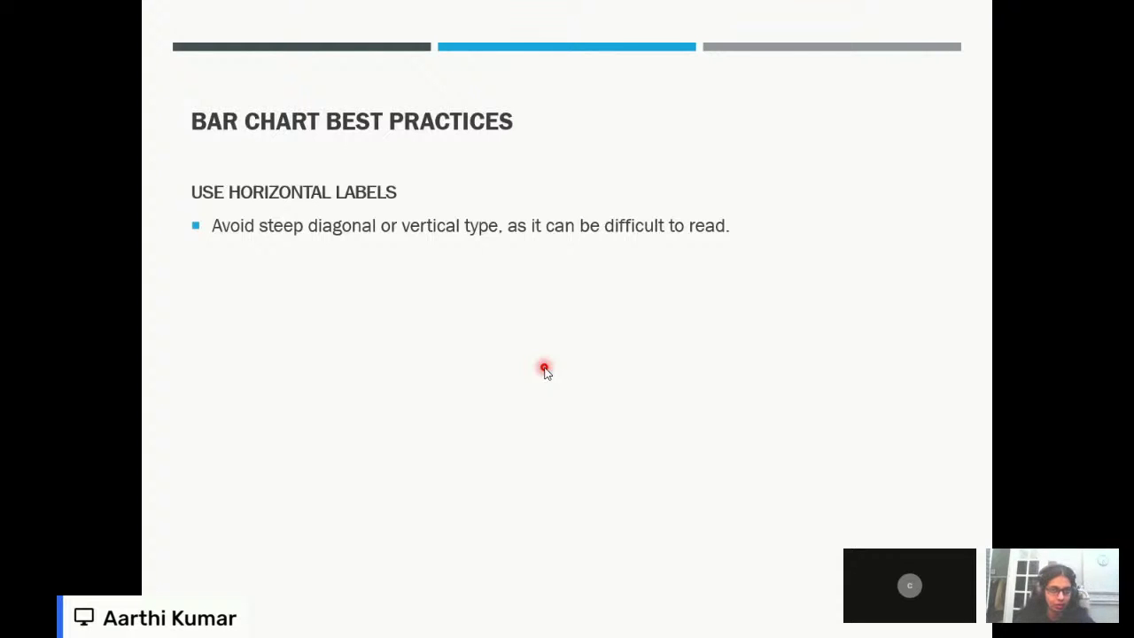
key("Right")
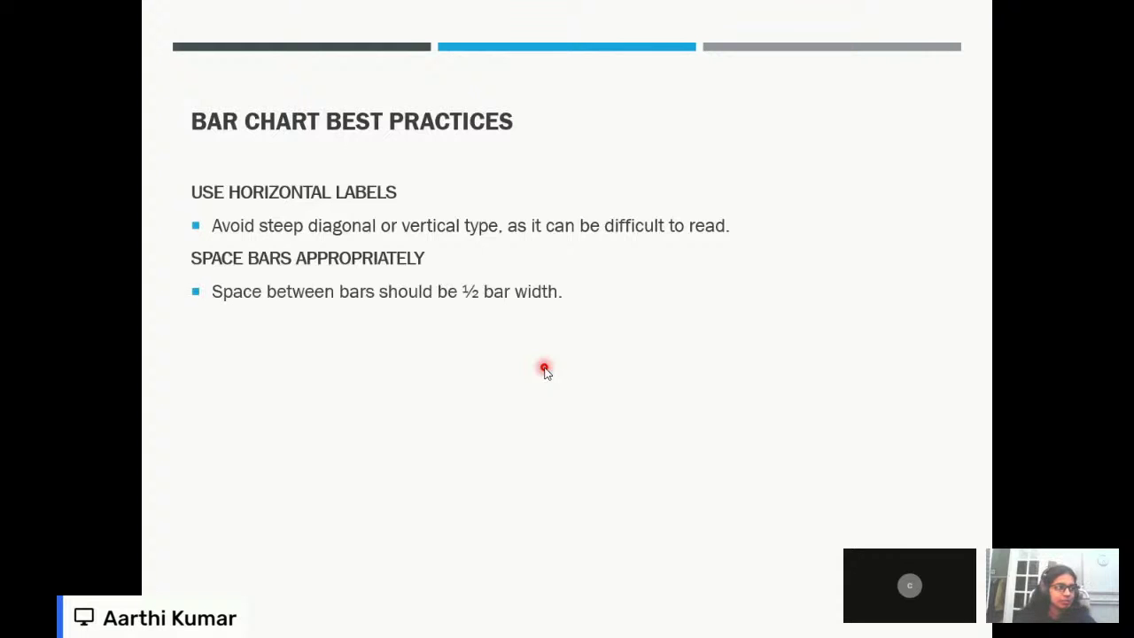
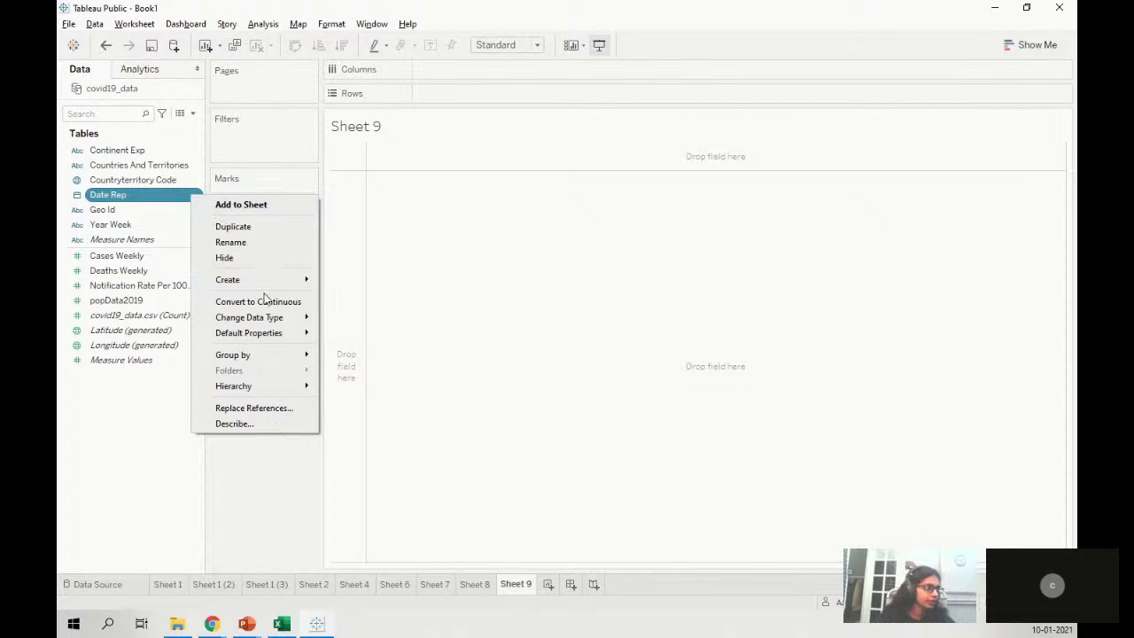
- Try changing the data type of the Date Rep field to String, and undo the change
mouse_move(270, 321)
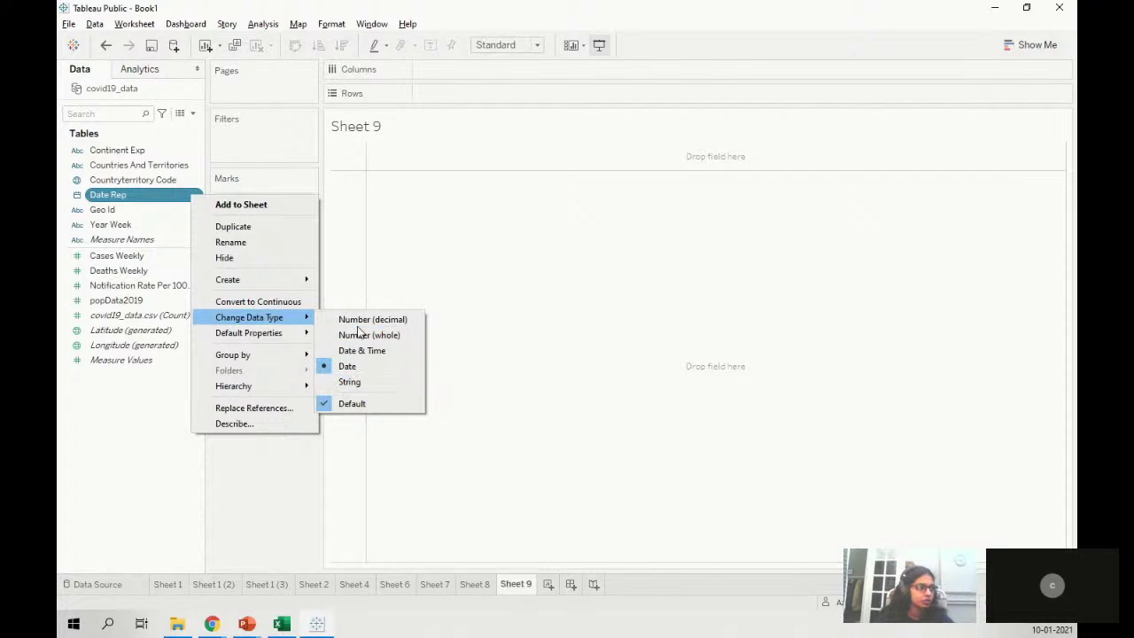
left_click(355, 384)
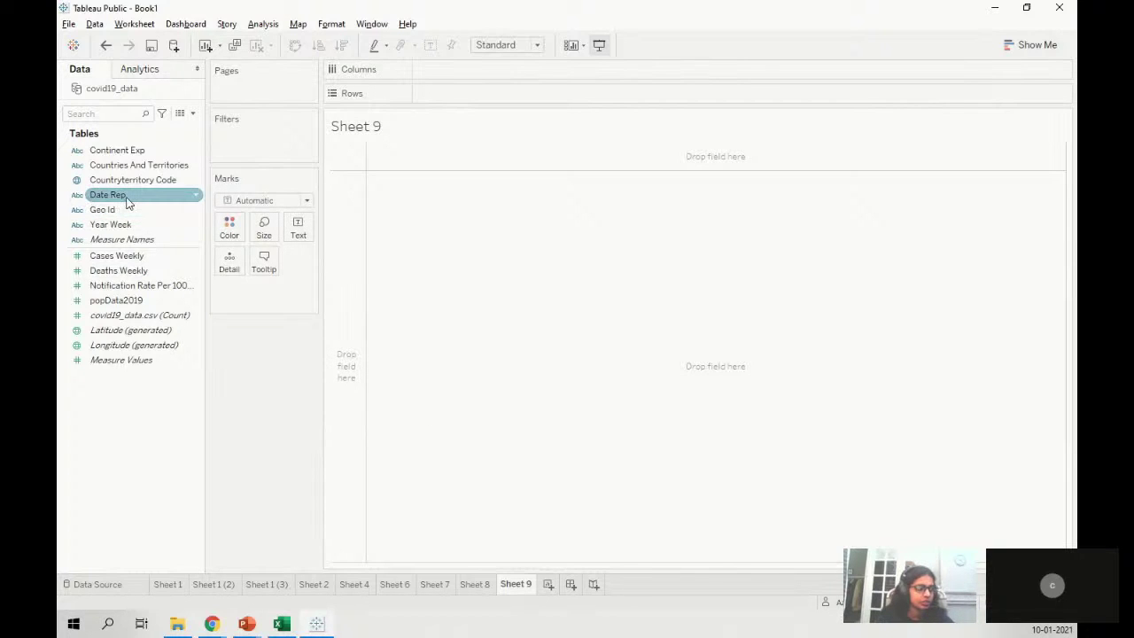
left_click(104, 48)
- Add the Date Rep and Cases Weekly fields to Sheet 9 as a table of weekly cases by year
left_click(122, 197)
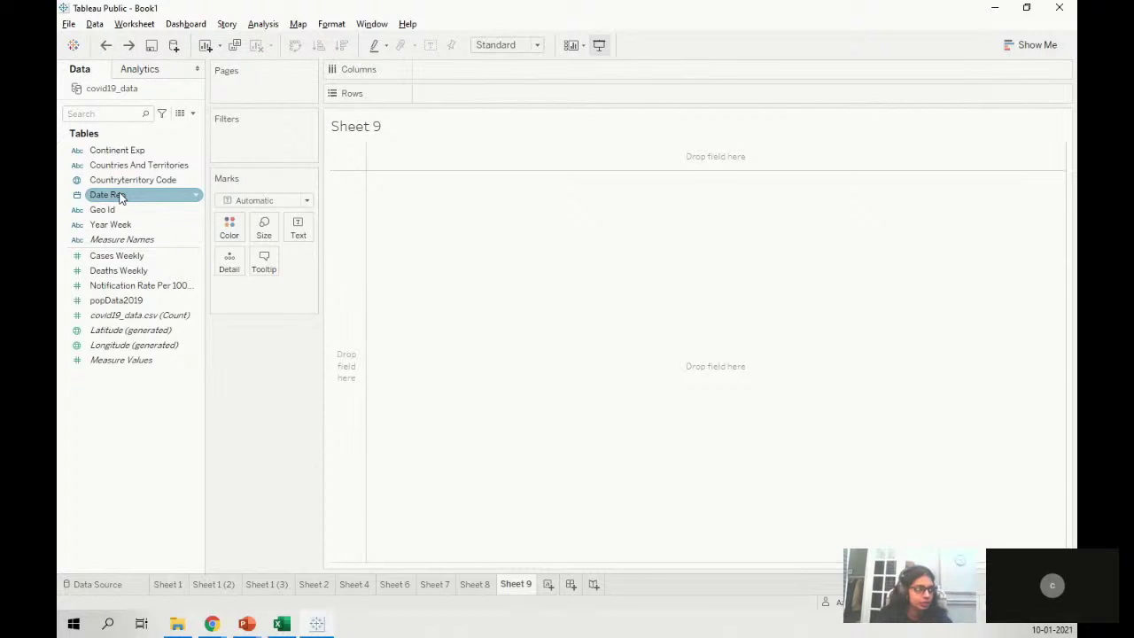
left_click(193, 198)
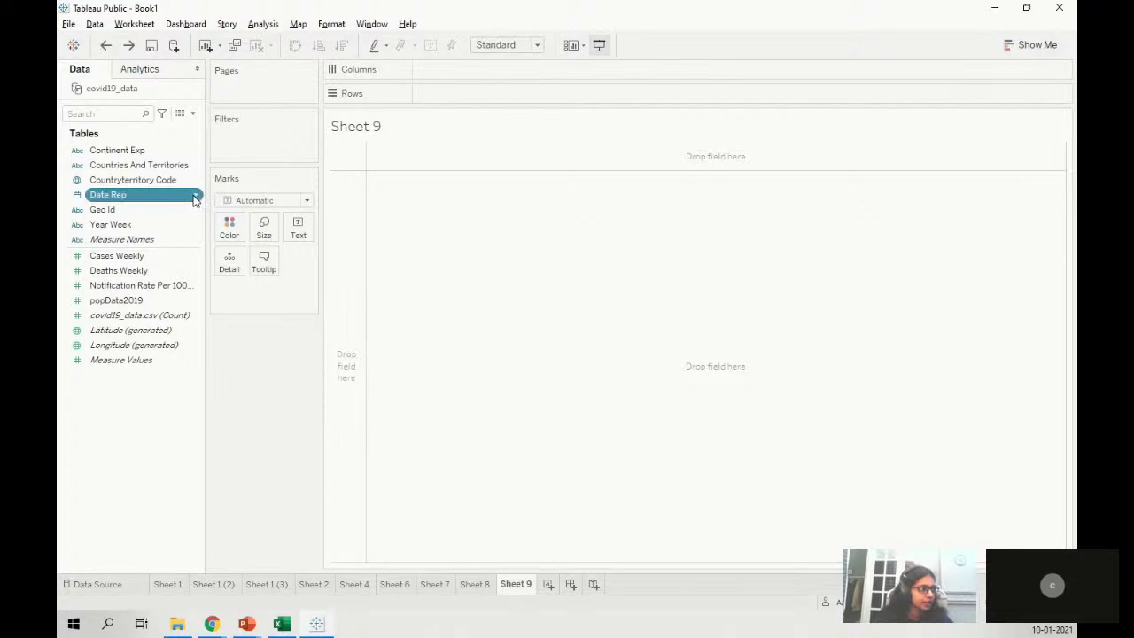
left_click(194, 199)
left_click(223, 205)
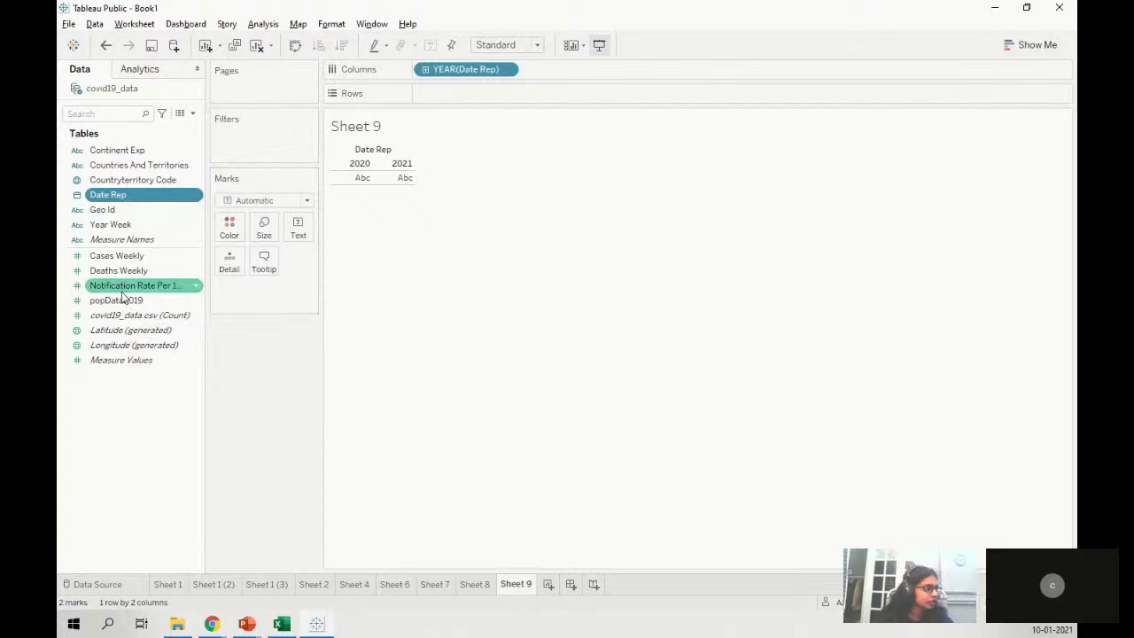
right_click(128, 257)
left_click(130, 268)
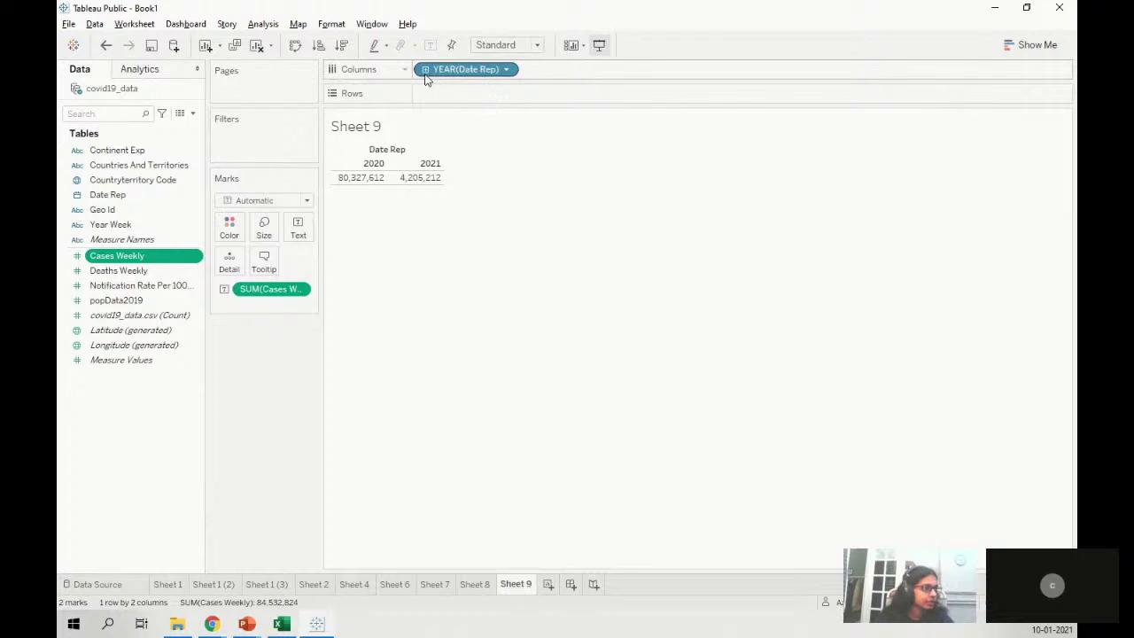
- Convert the weekly cases table on Sheet 9 to a continuous line chart
left_click(1024, 45)
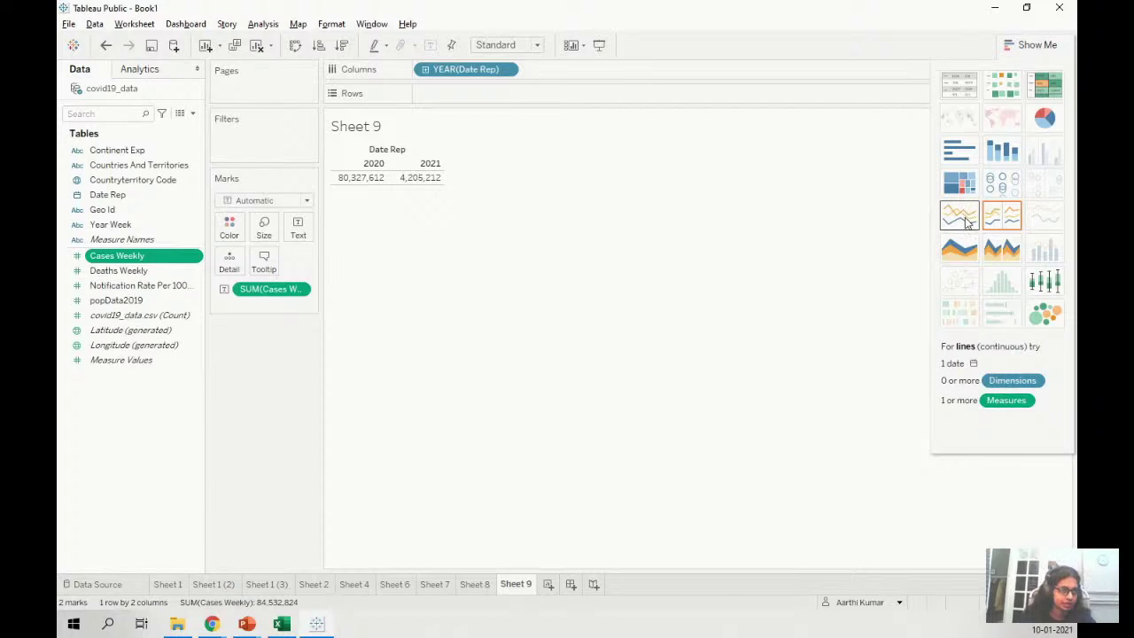
left_click(965, 220)
left_click(1021, 46)
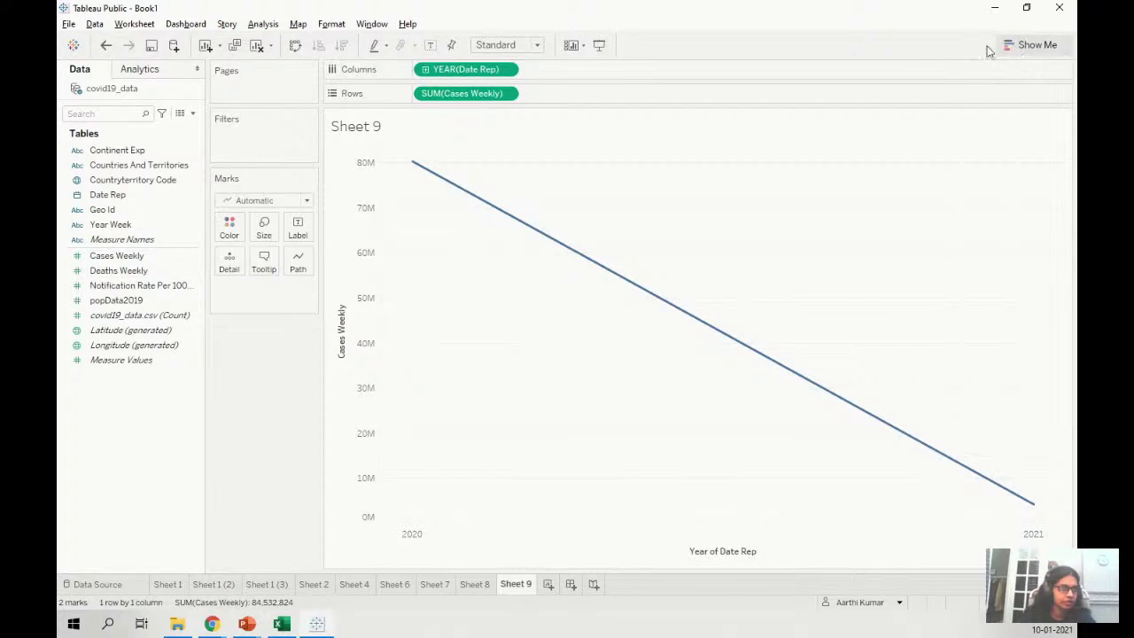
- Drill the line chart's date level down from year through quarter, month and week to day
left_click(426, 70)
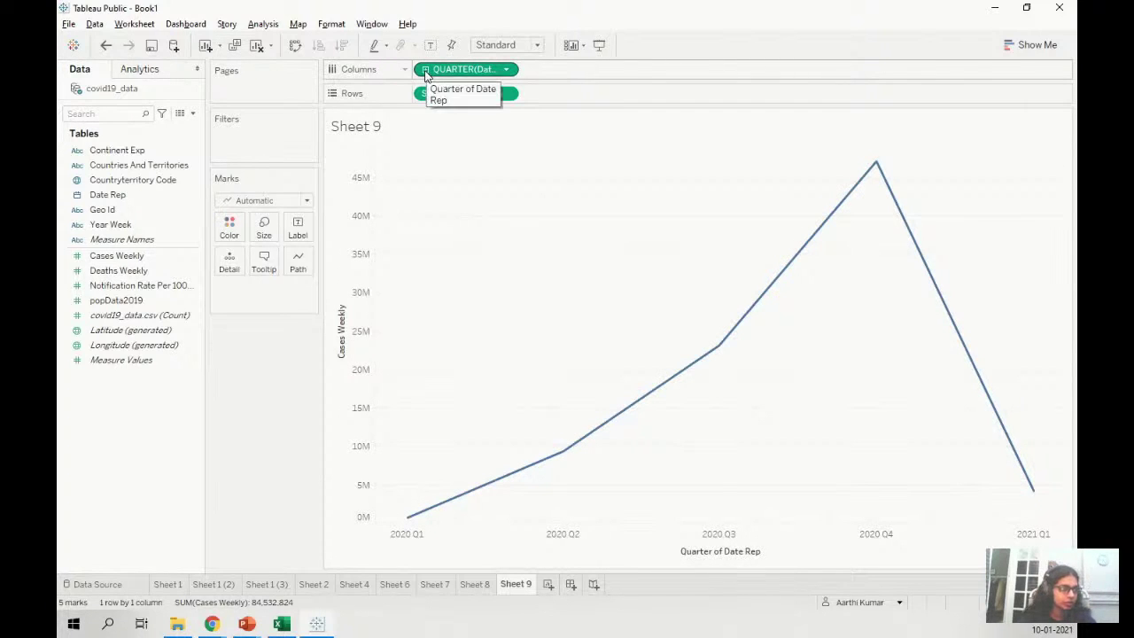
left_click(427, 70)
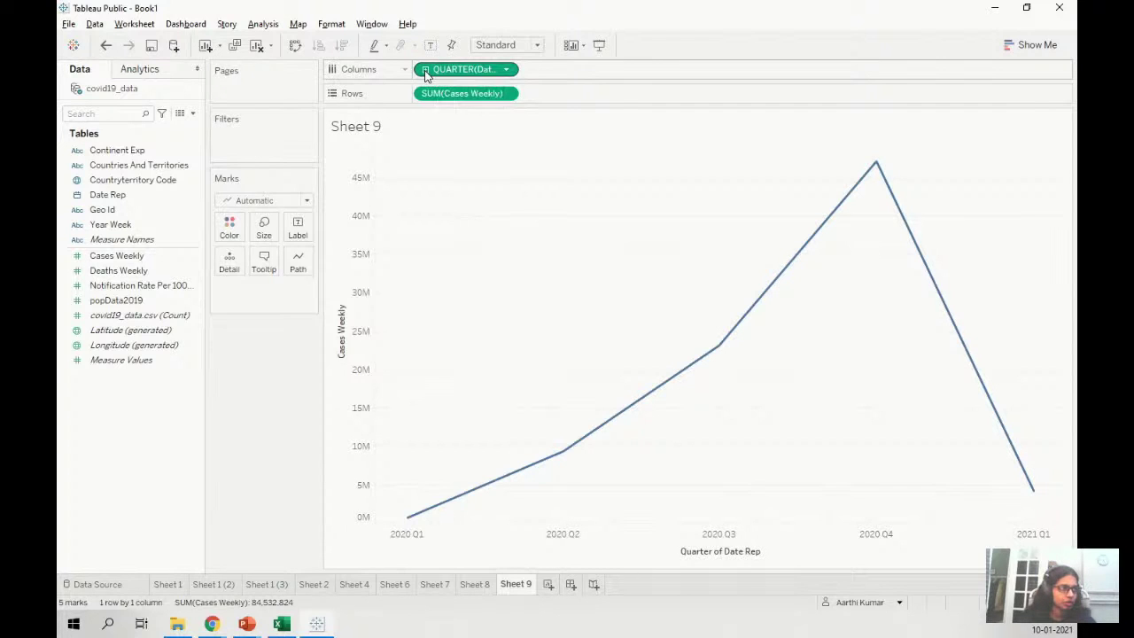
left_click(426, 70)
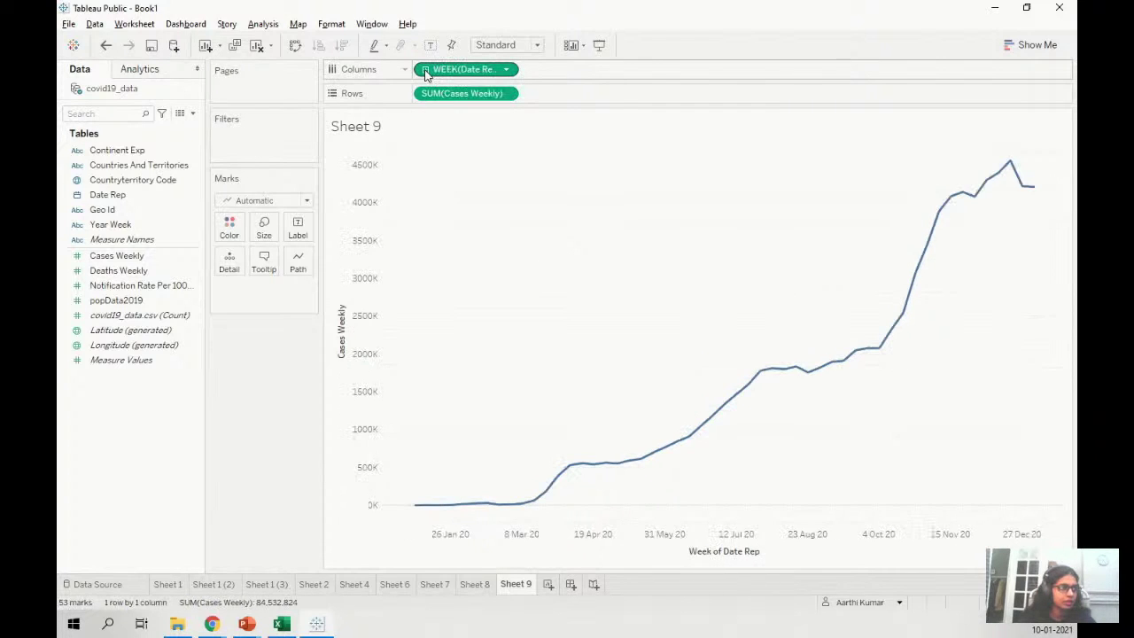
left_click(427, 71)
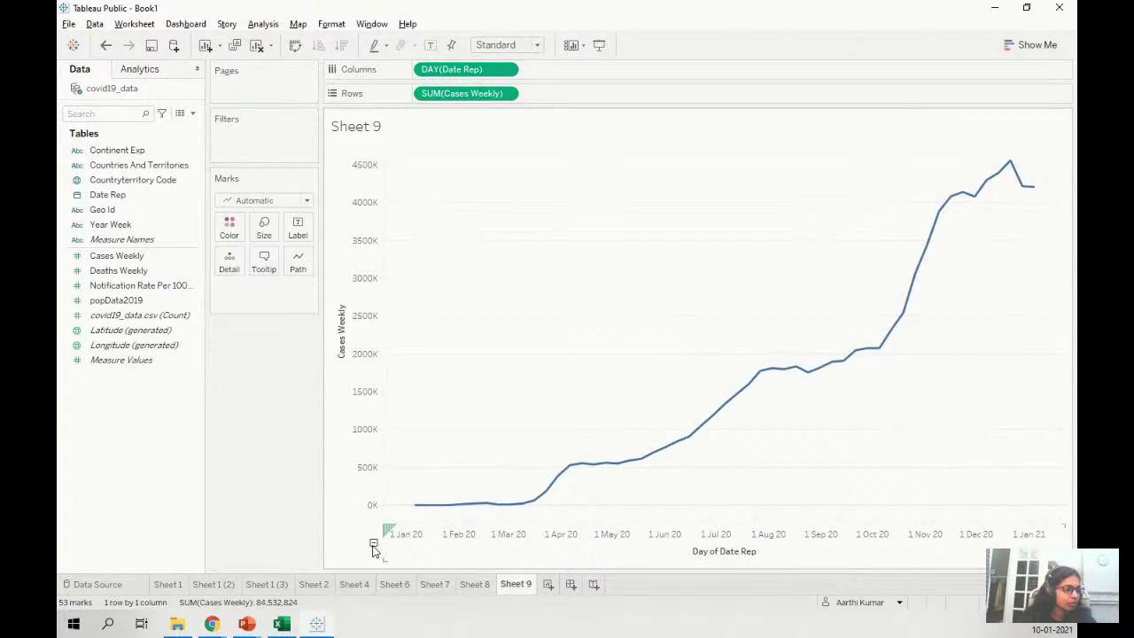
- Roll the line chart's date level back up to month
left_click(373, 545)
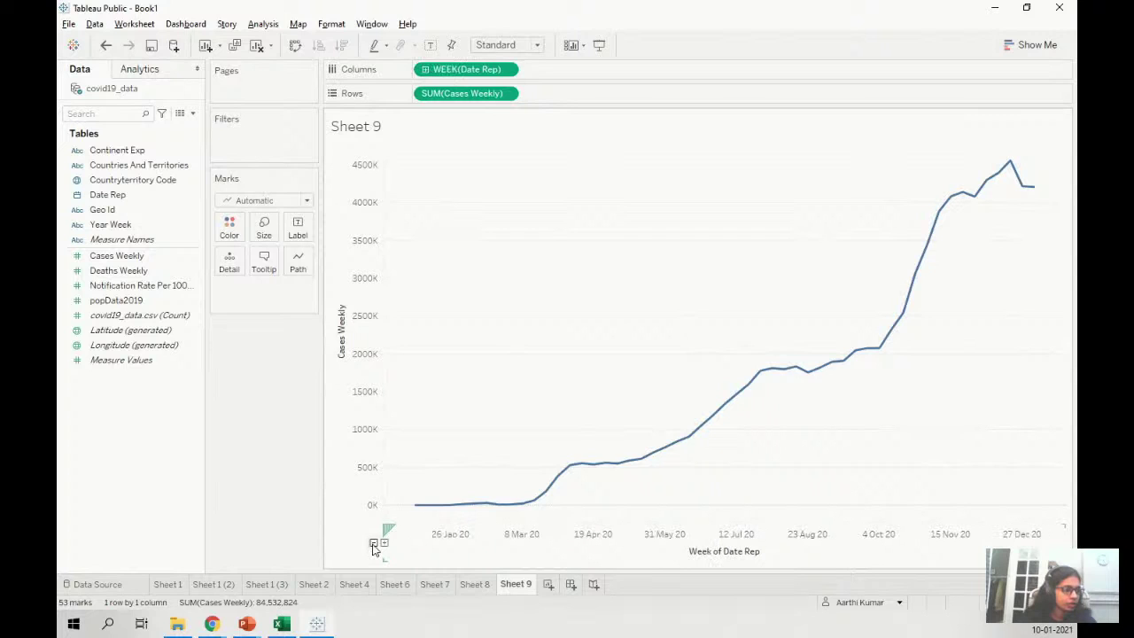
left_click(373, 544)
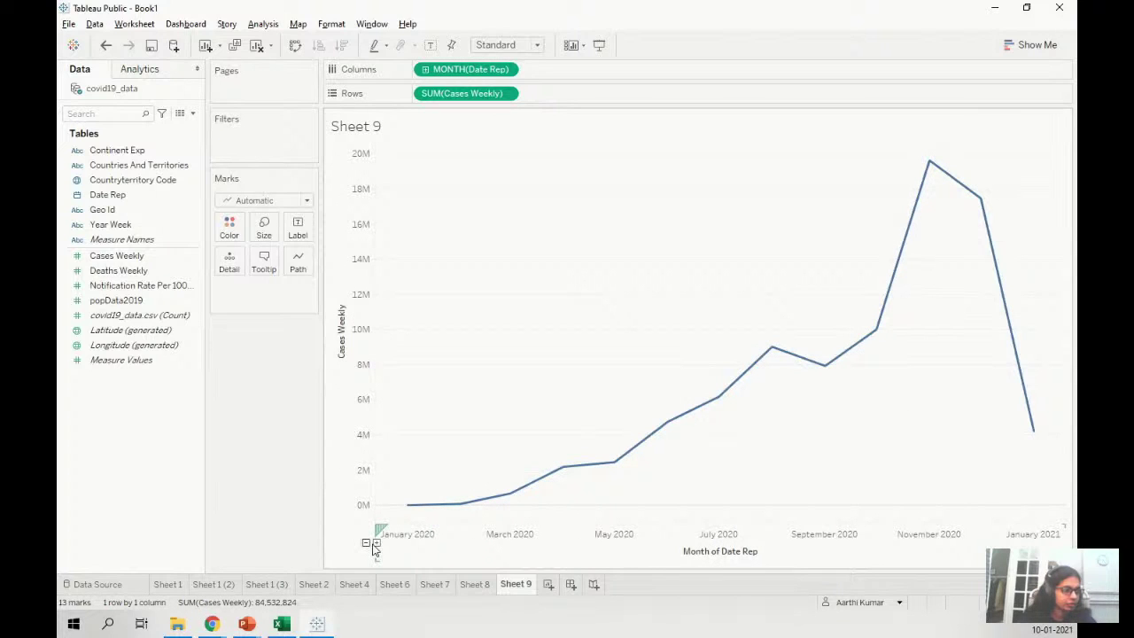
left_click(373, 545)
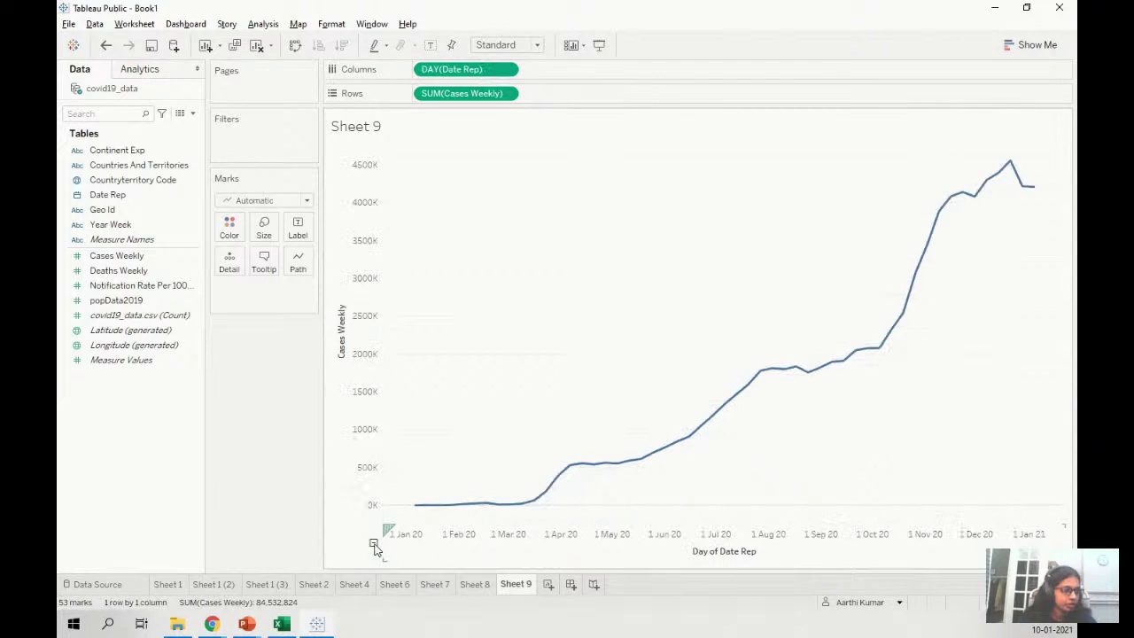
left_click(373, 544)
left_click(373, 545)
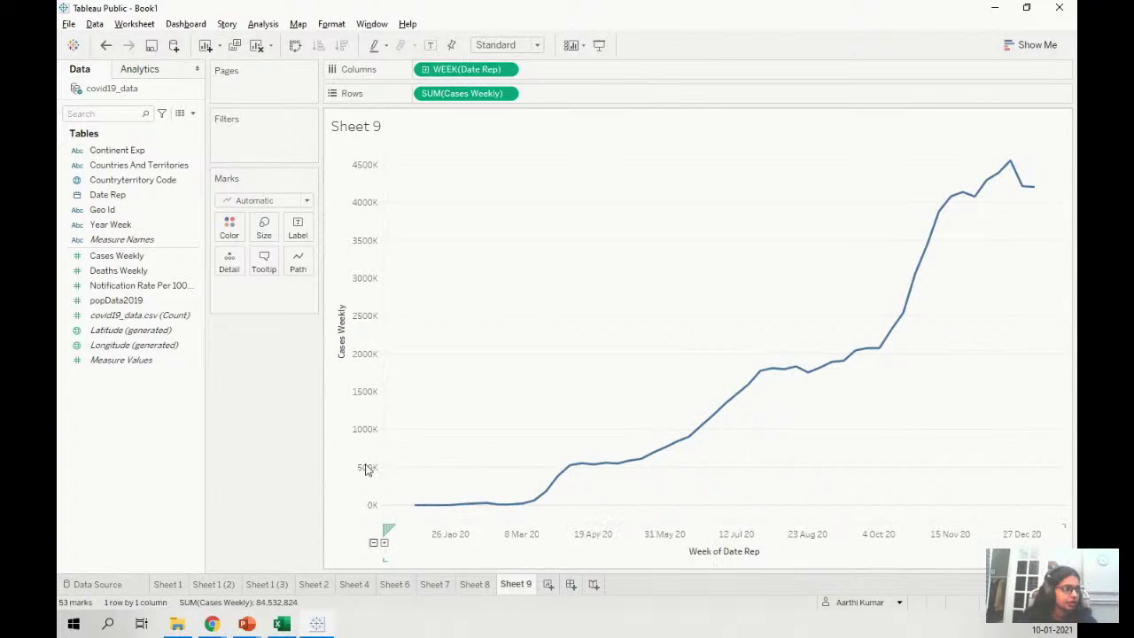
- Show mark labels on the monthly cases line and inspect its peak point
left_click(298, 228)
left_click(330, 259)
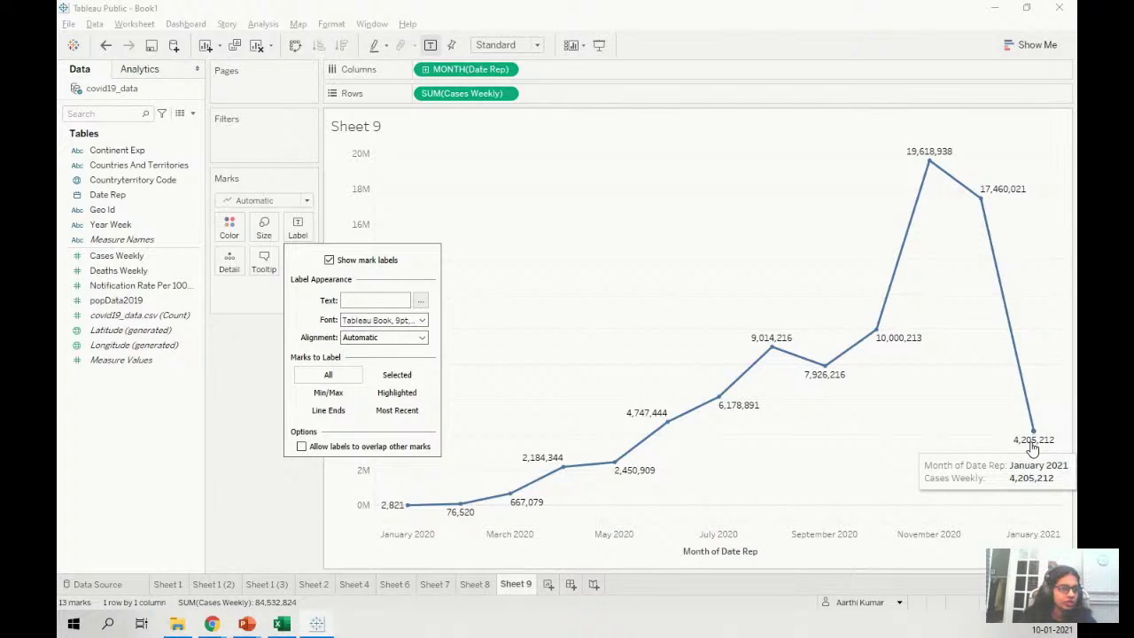
left_click(947, 359)
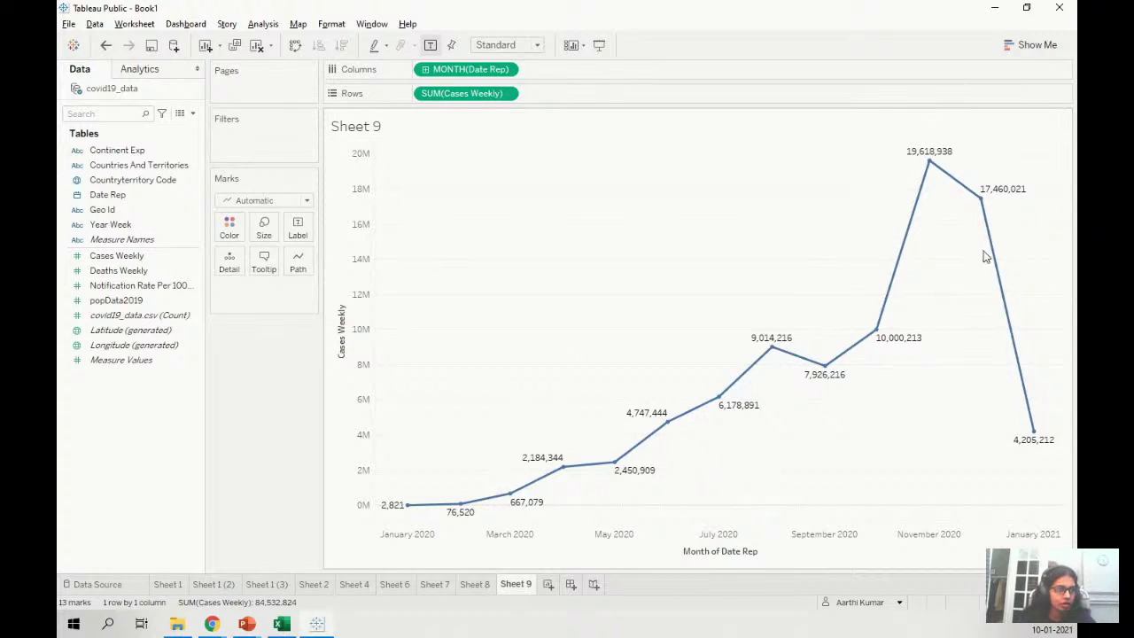
mouse_move(929, 167)
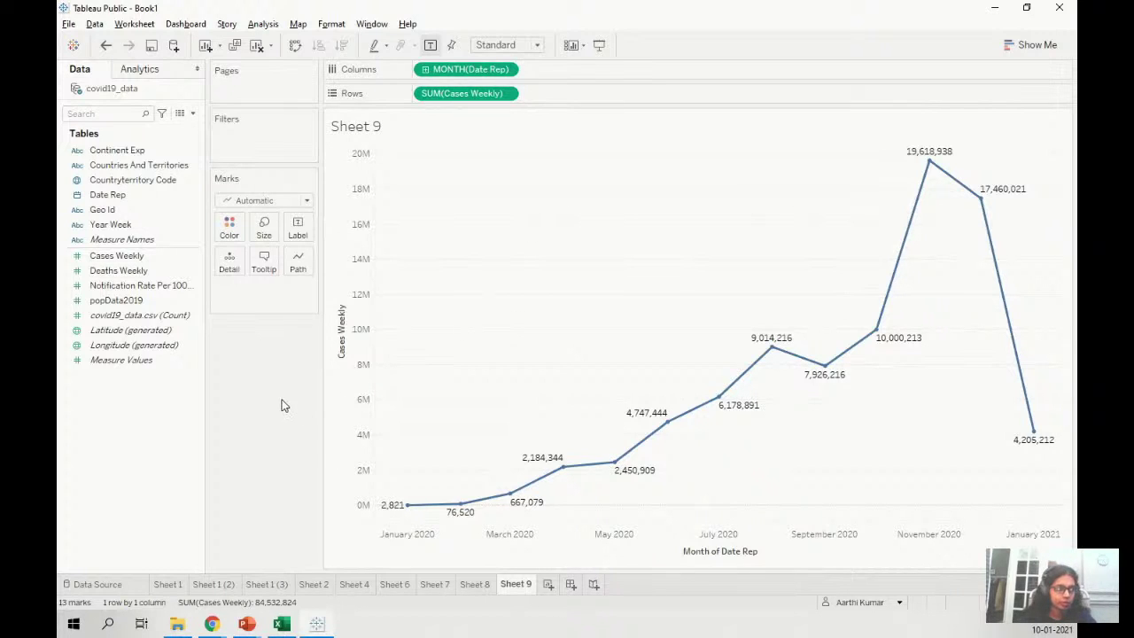
- Split the monthly cases line by continent by assigning Continent Exp to color
left_click(143, 152)
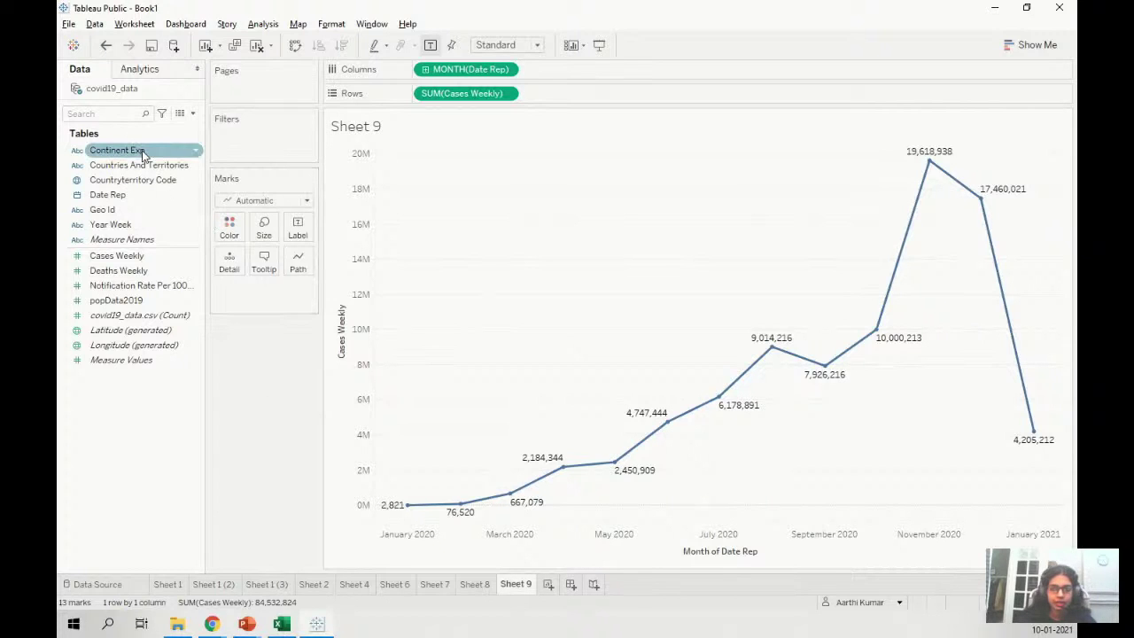
left_click_drag(140, 152, 230, 228)
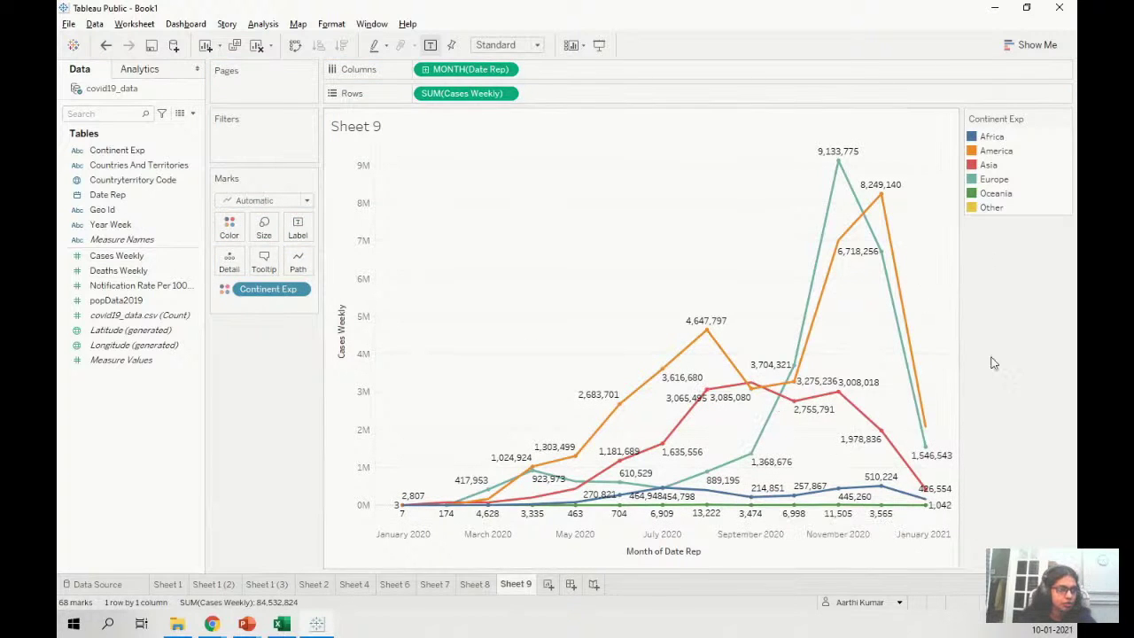
- Highlight the Oceania, Europe, Asia and America lines in turn and inspect the peaks of Europe and America
left_click(1004, 199)
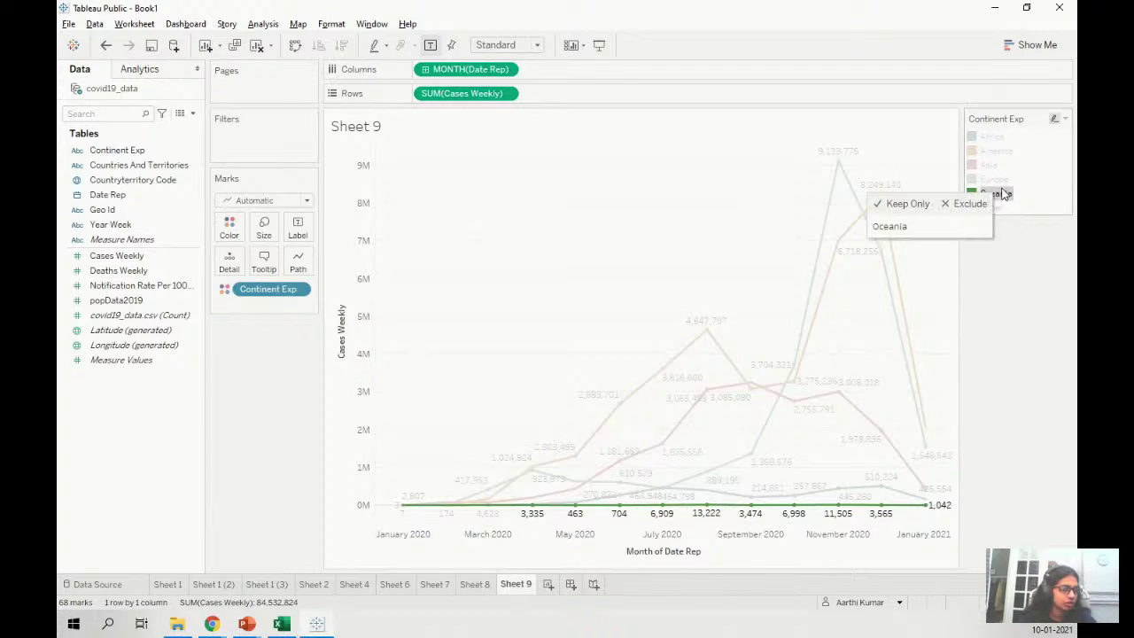
left_click(1004, 181)
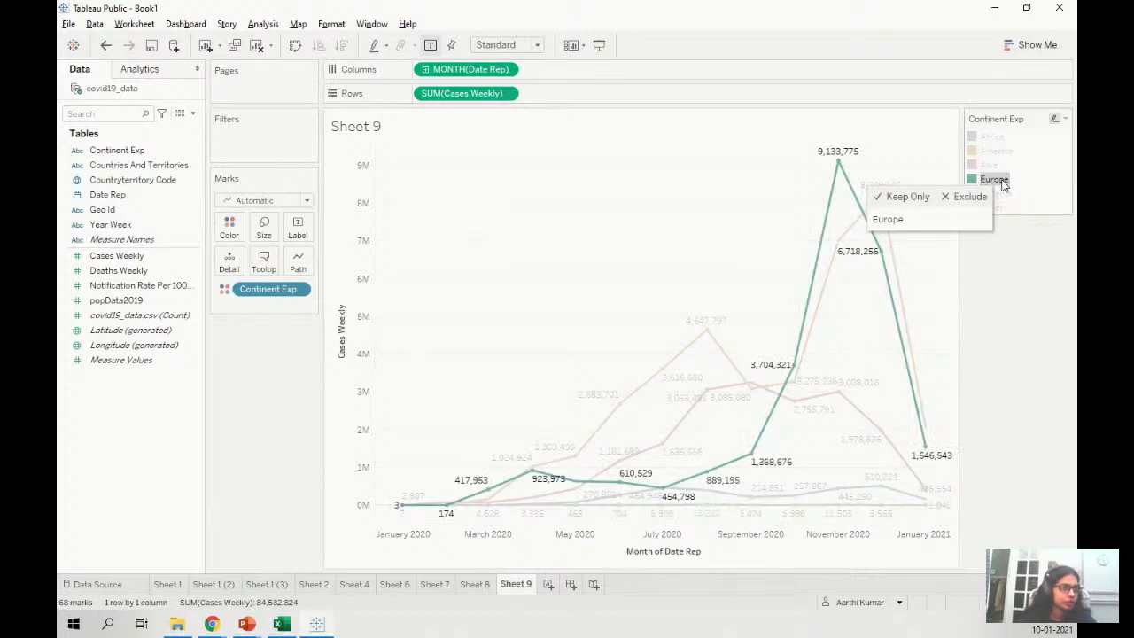
mouse_move(840, 165)
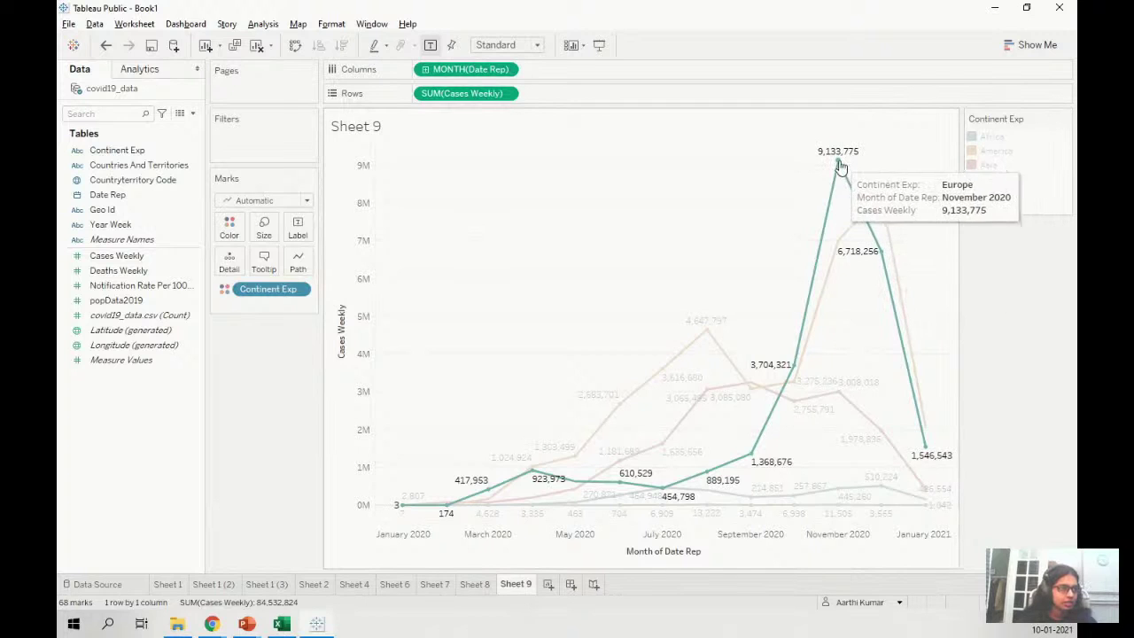
left_click(988, 165)
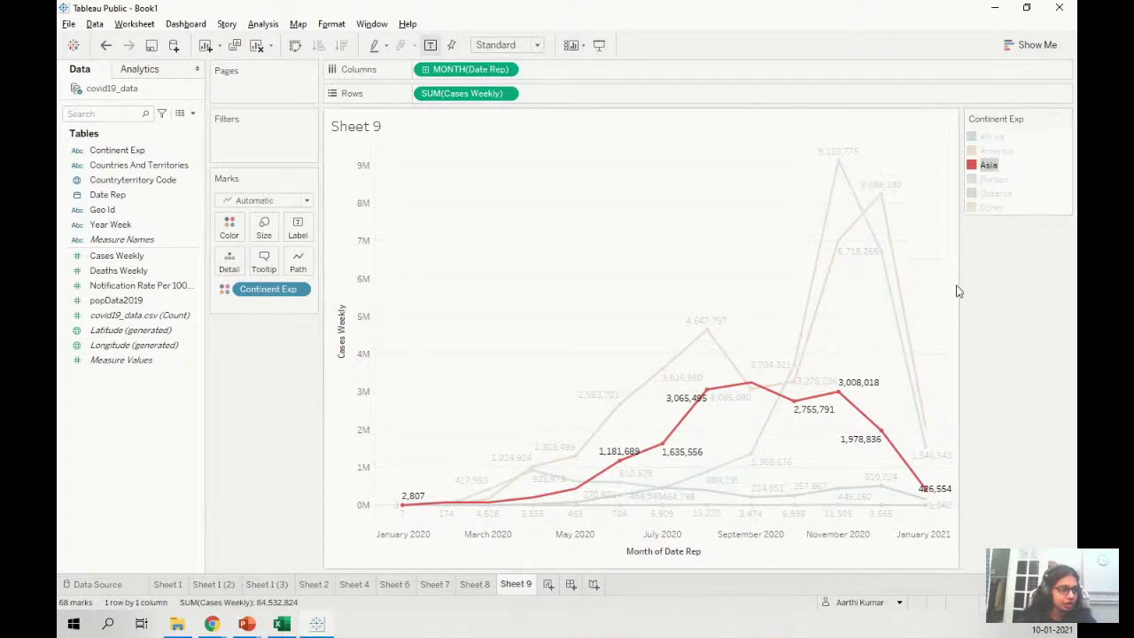
mouse_move(703, 399)
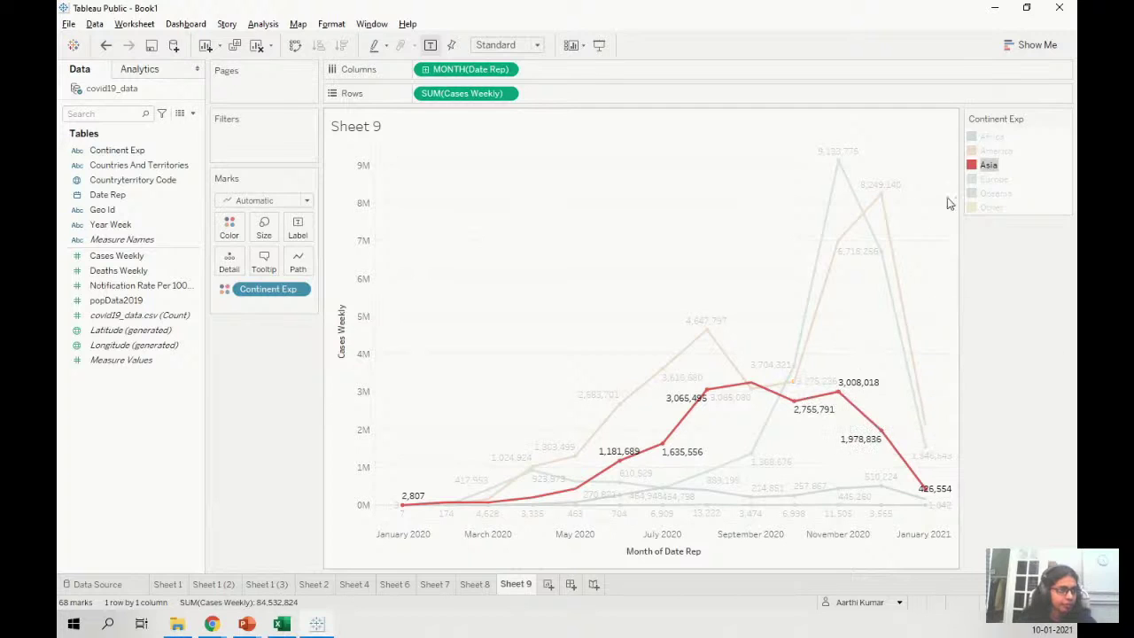
left_click(1004, 151)
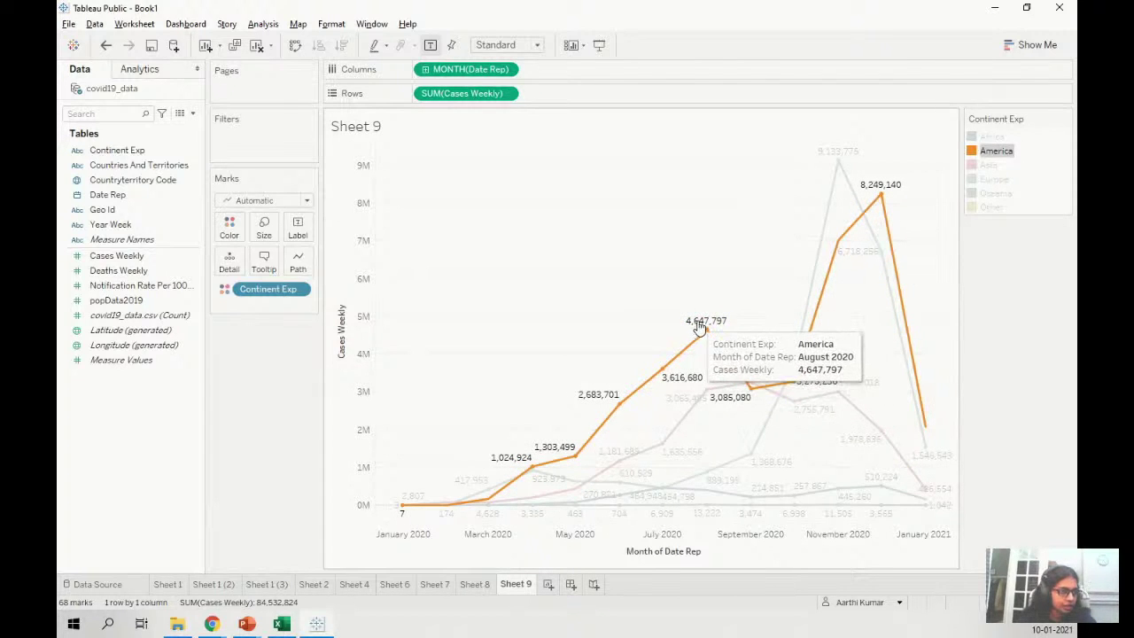
mouse_move(880, 201)
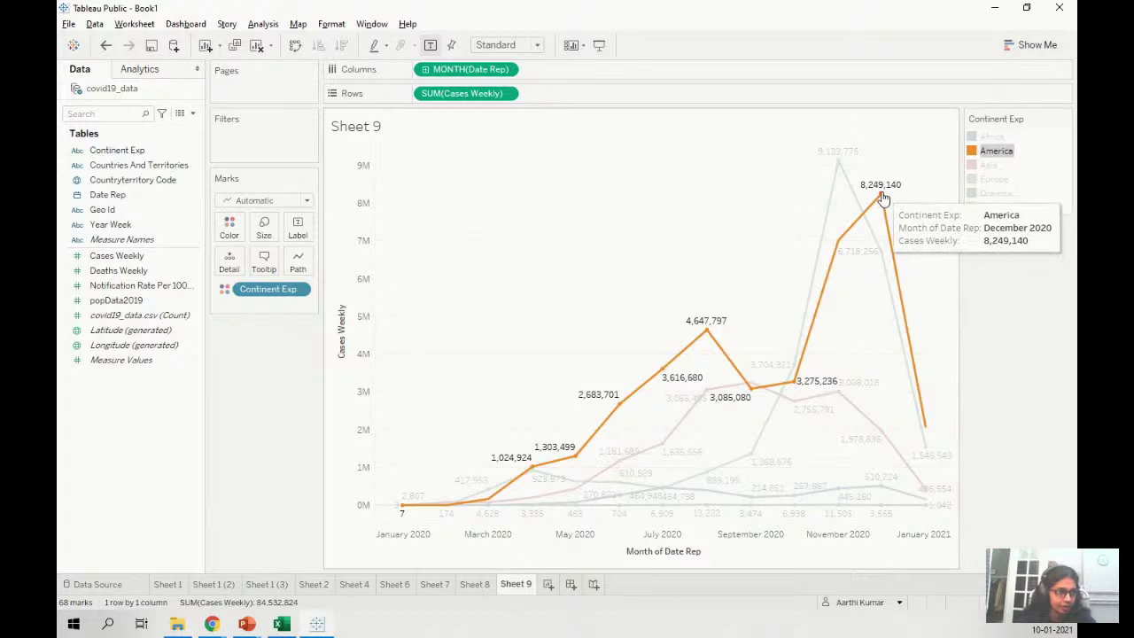
- Highlight every continent's line in legend order from Africa to Other, and clear the highlighting
left_click(995, 137)
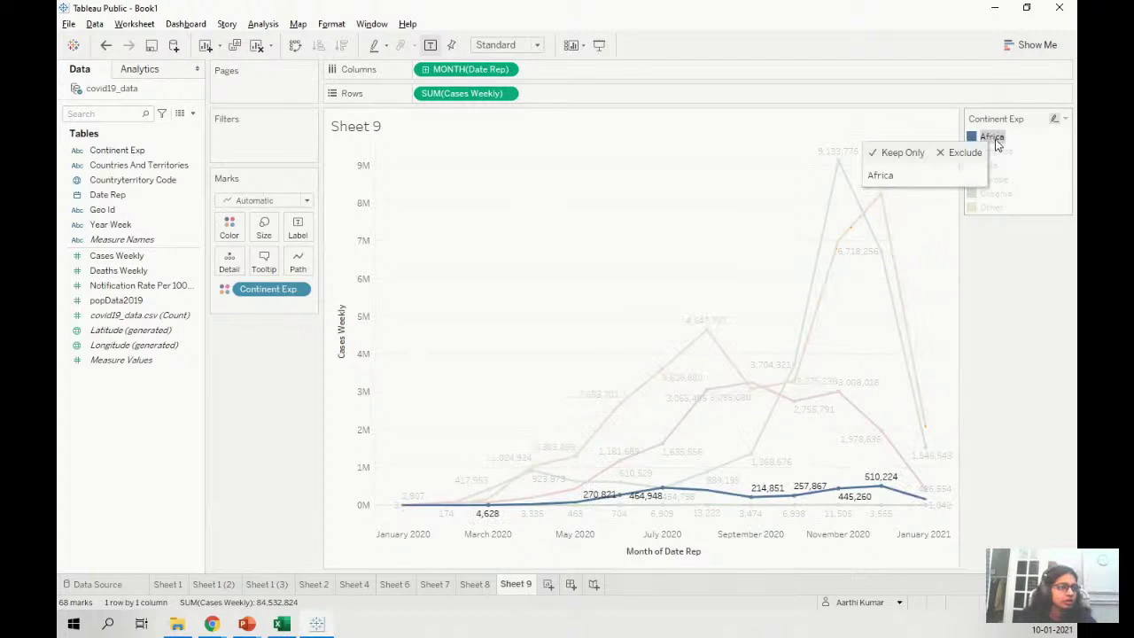
left_click(996, 152)
left_click(996, 167)
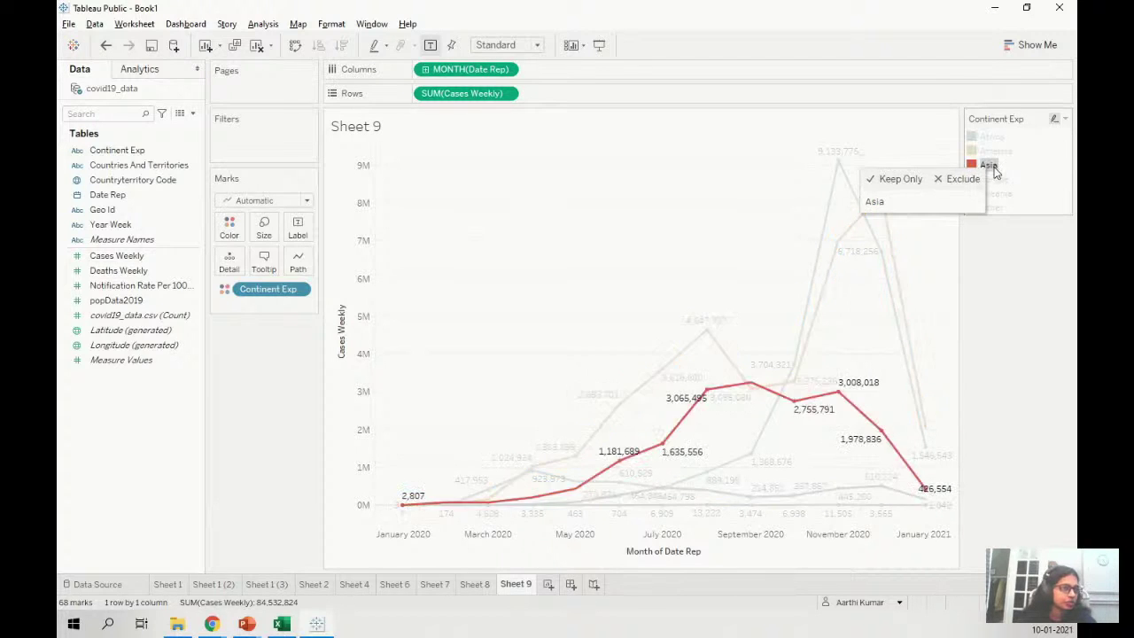
left_click(996, 181)
left_click(996, 194)
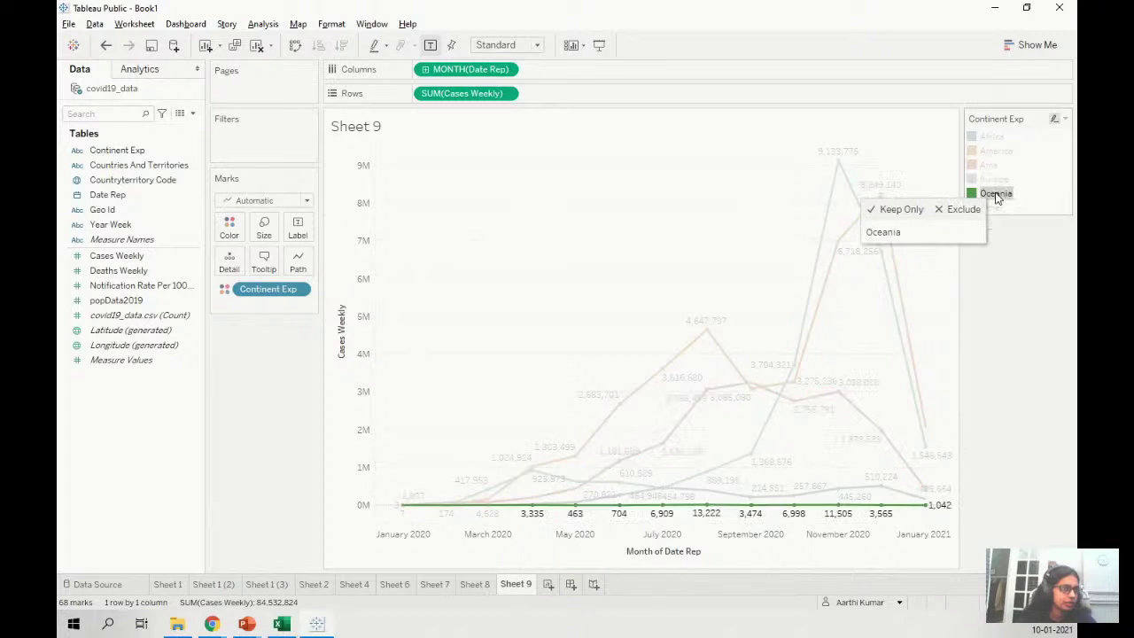
left_click(996, 207)
left_click(1018, 314)
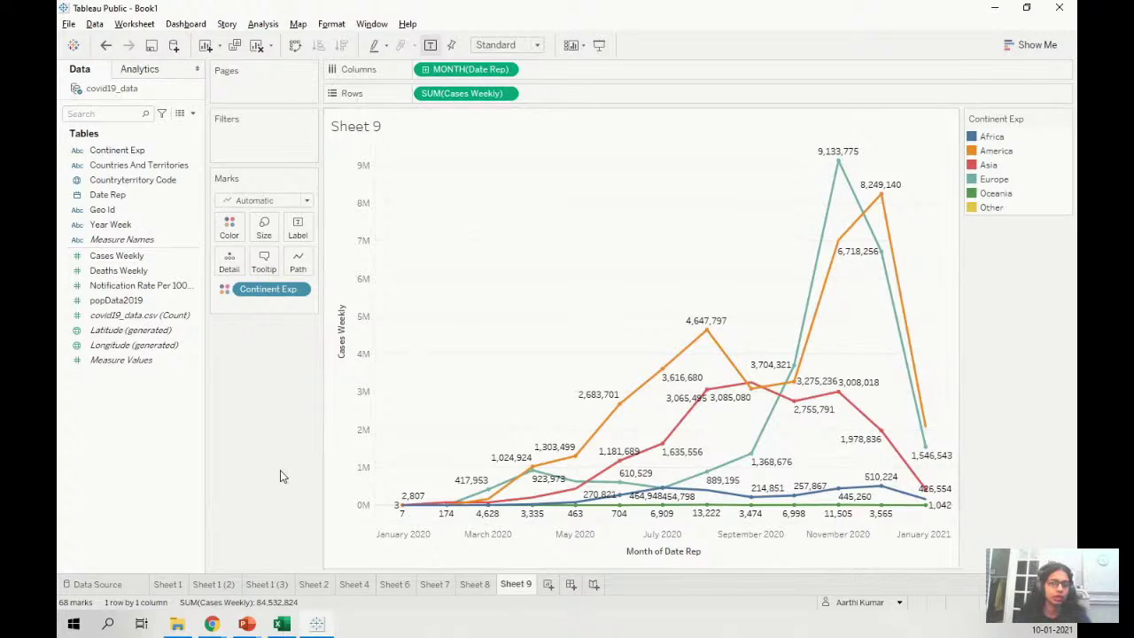
- Switch to the presentation, read the Line Chart Best Practices slide on zero baselines, and return to Tableau
key("alt+Tab")
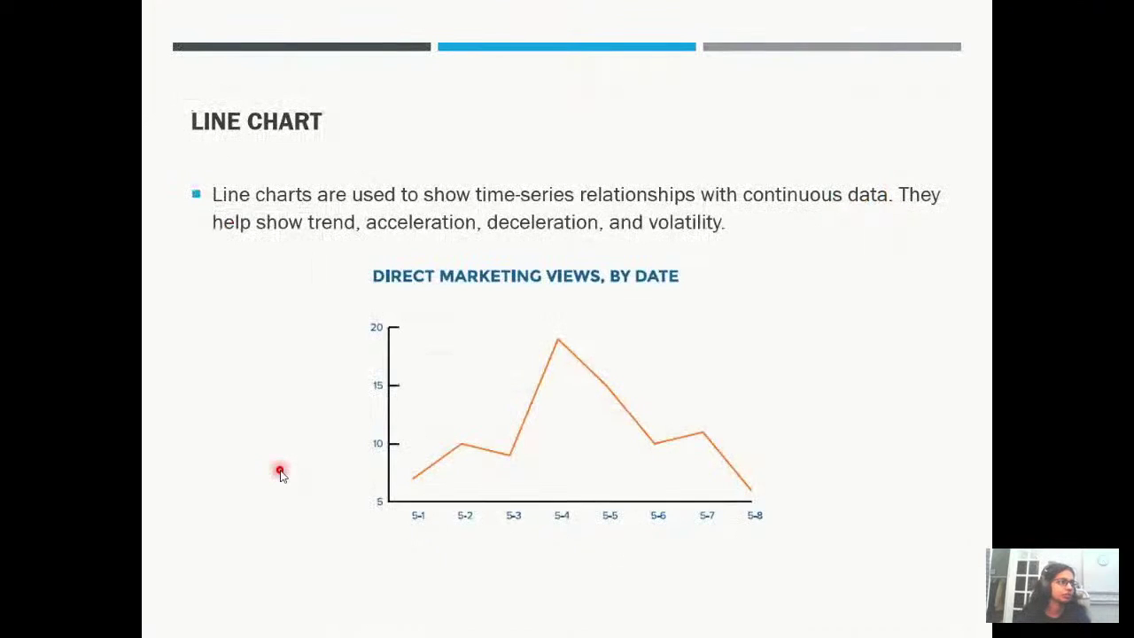
key("Right")
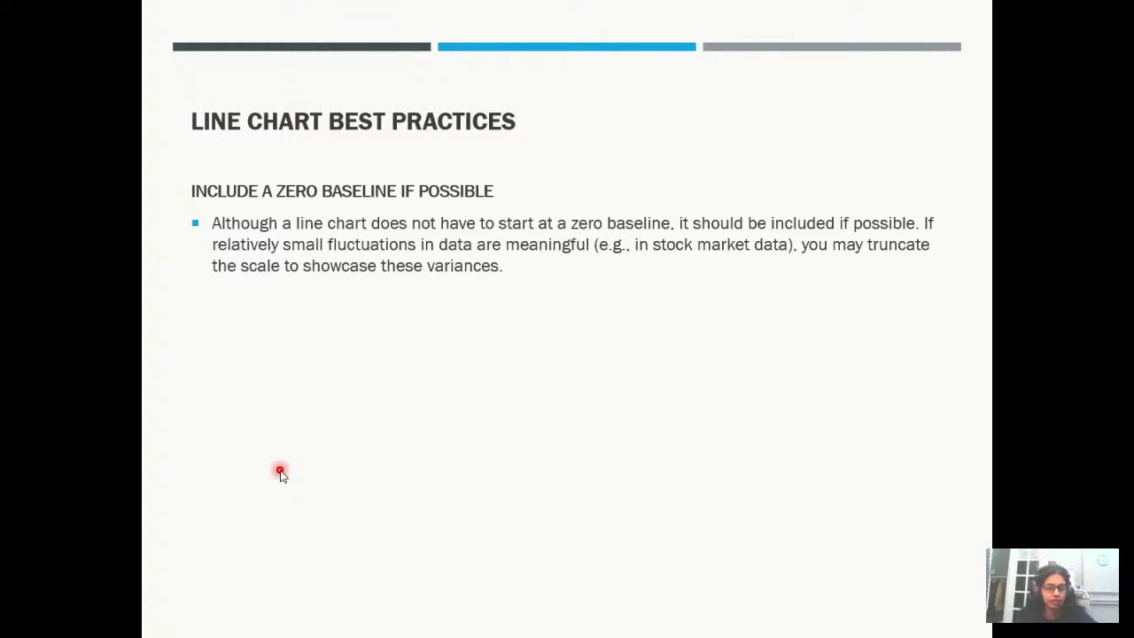
key("alt+Tab")
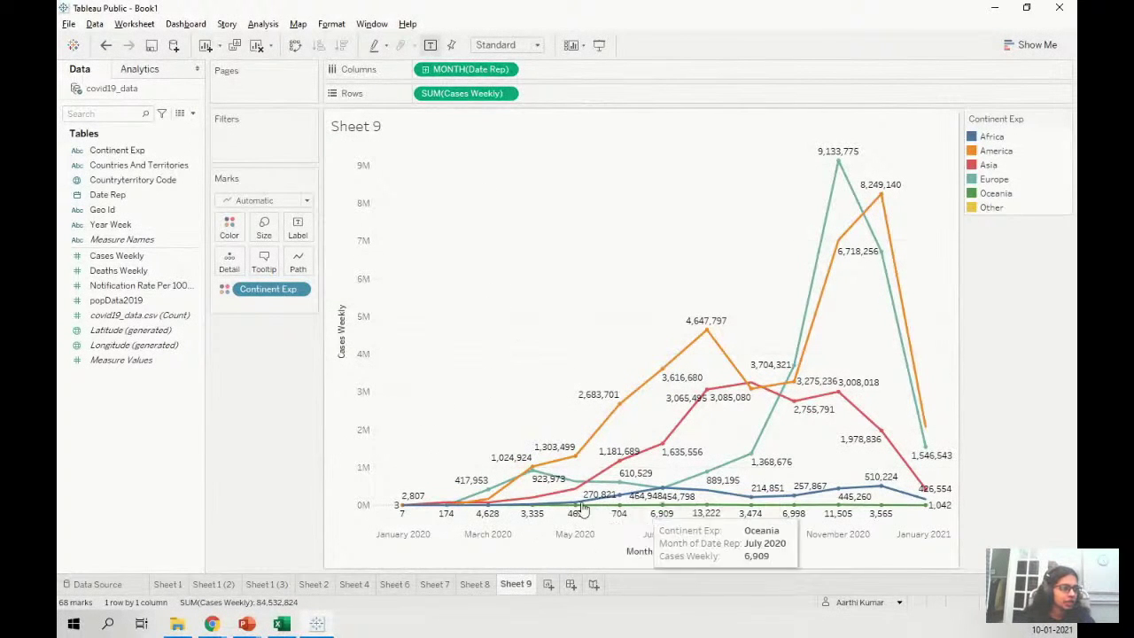
- Compare the Oceania, America, Asia and Europe lines against the zero baseline by highlighting each one
left_click(984, 194)
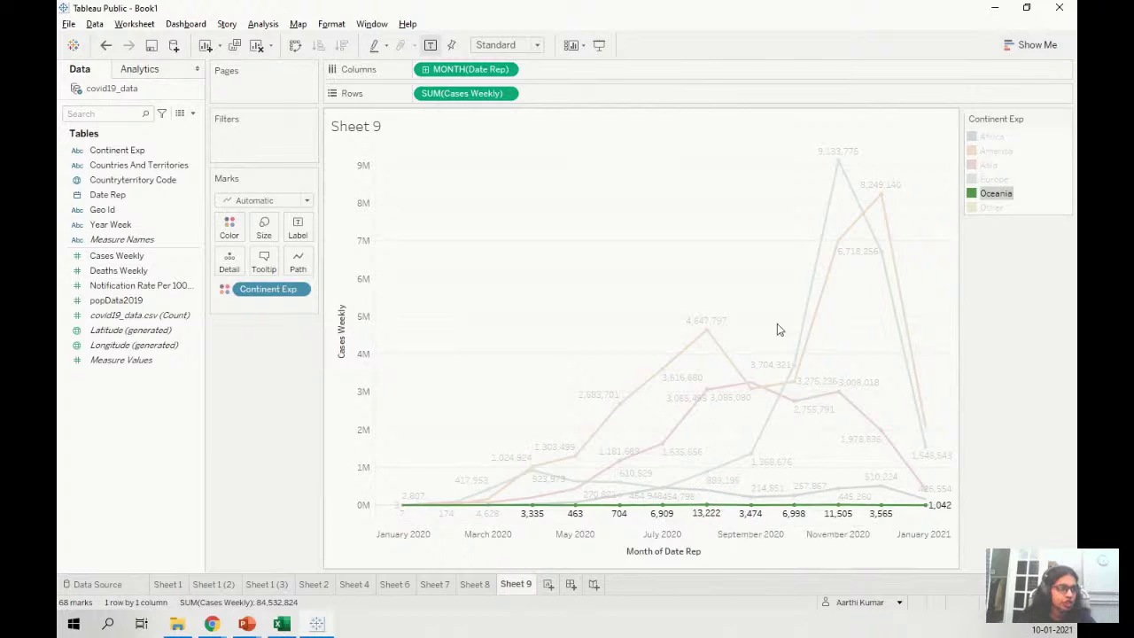
left_click(993, 153)
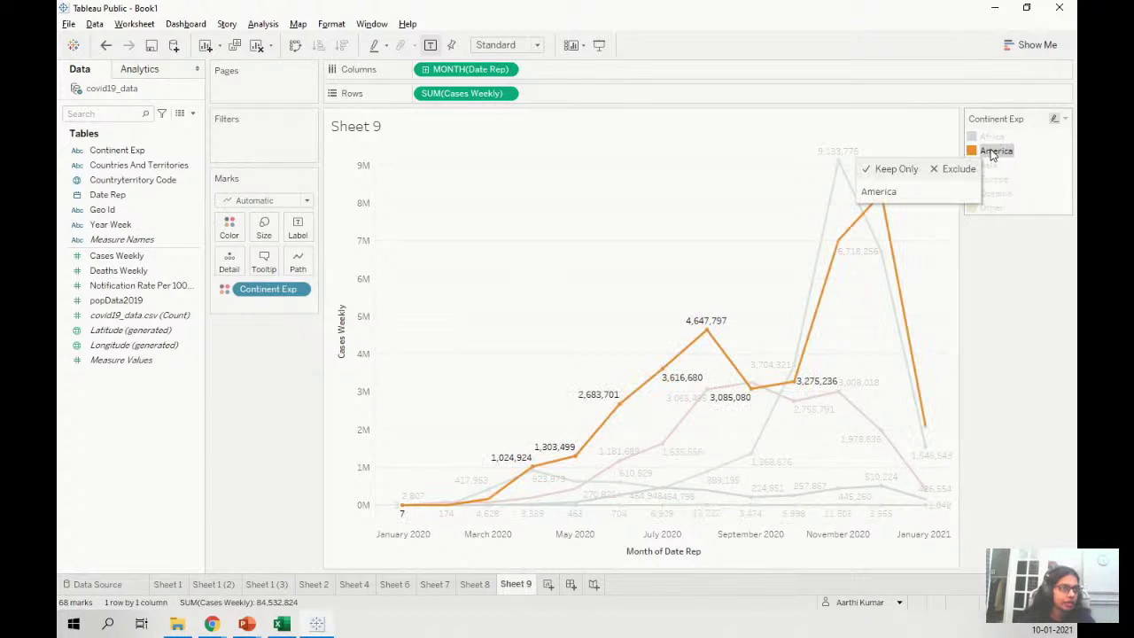
left_click(992, 165)
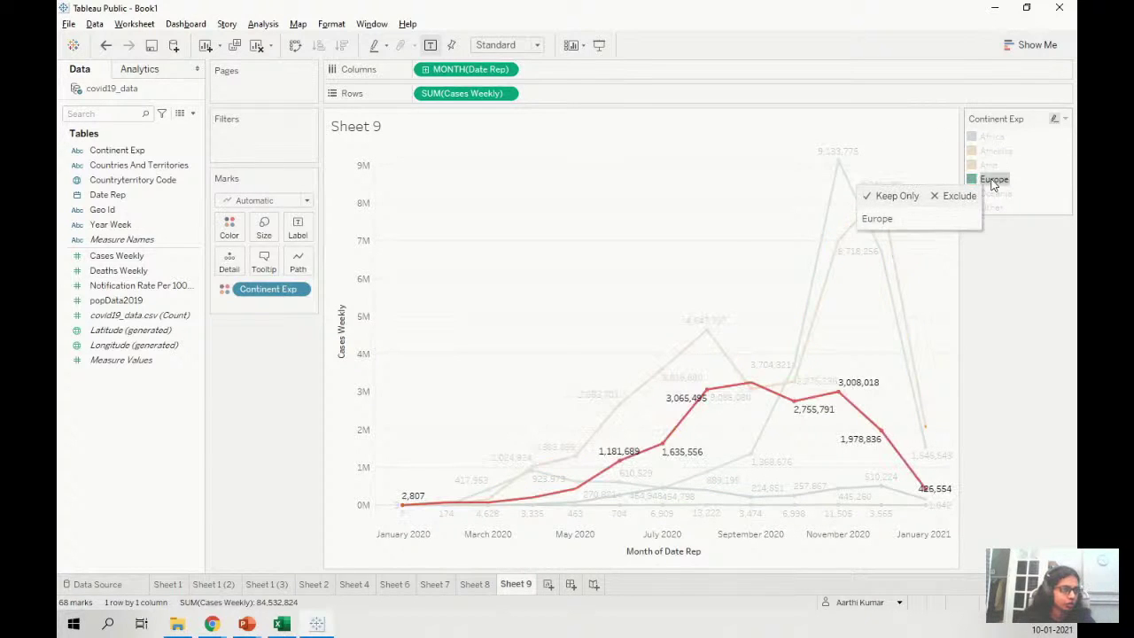
left_click(994, 180)
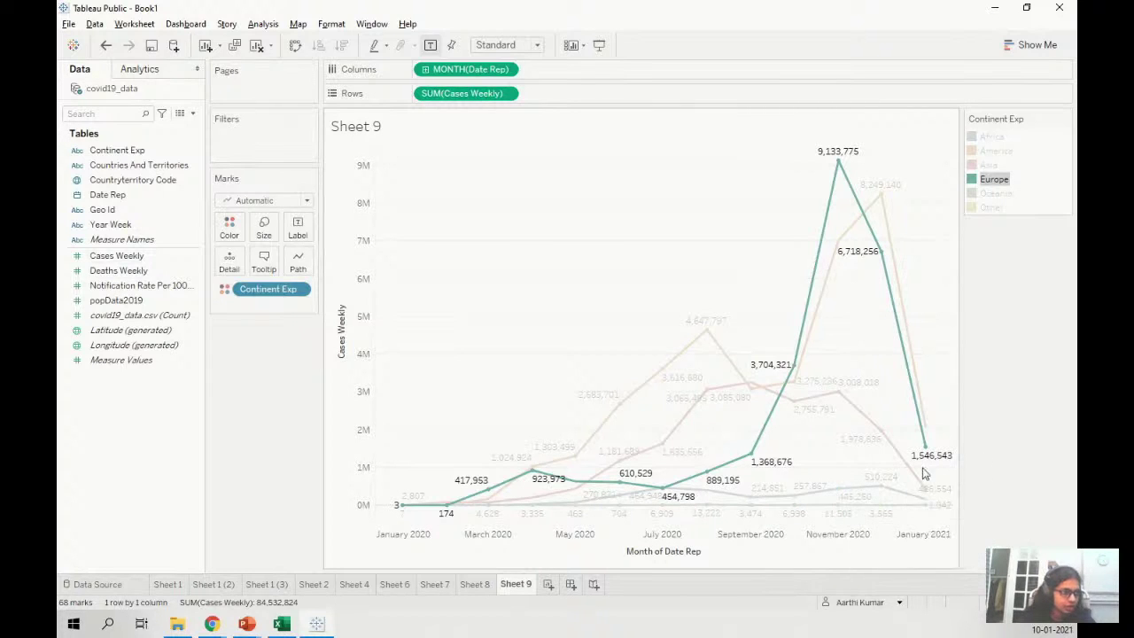
- Show the view toolbar and zoom the line chart into the area around the zero baseline
right_click(640, 329)
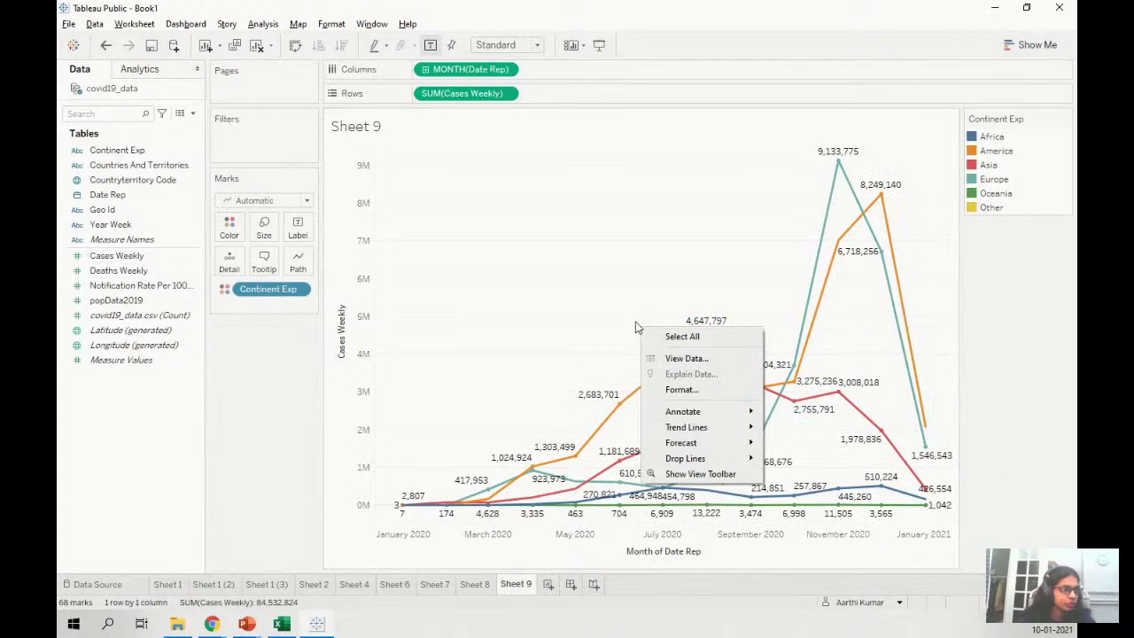
left_click(721, 474)
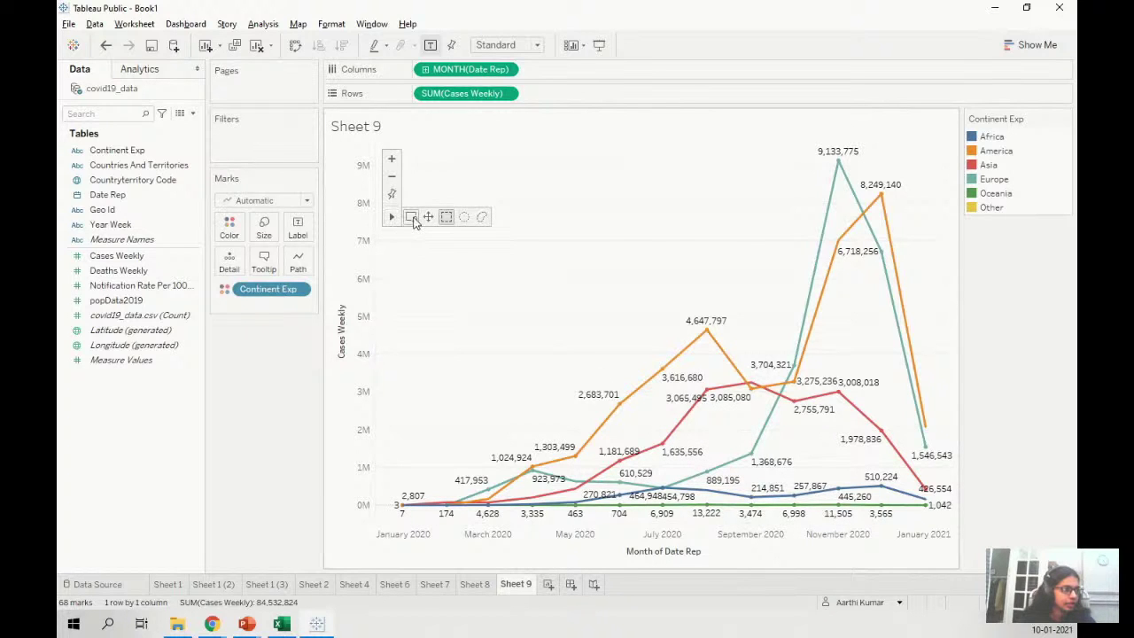
left_click_drag(379, 480, 954, 526)
mouse_move(707, 358)
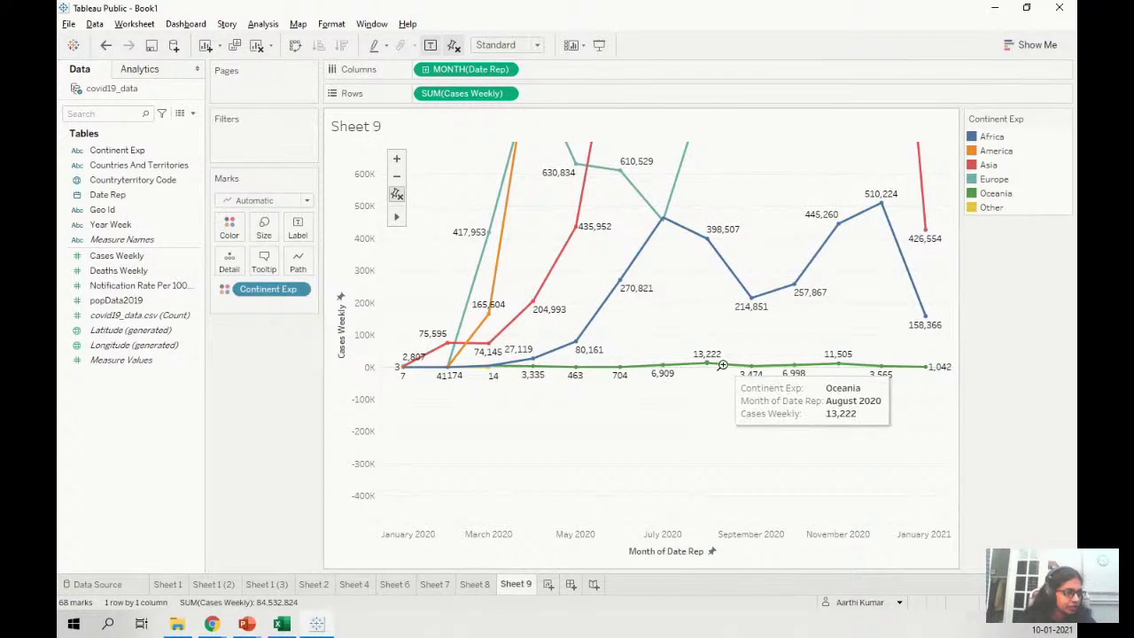
- Zoom further into the Oceania line and inspect its August and November 2020 points
left_click_drag(384, 353, 957, 378)
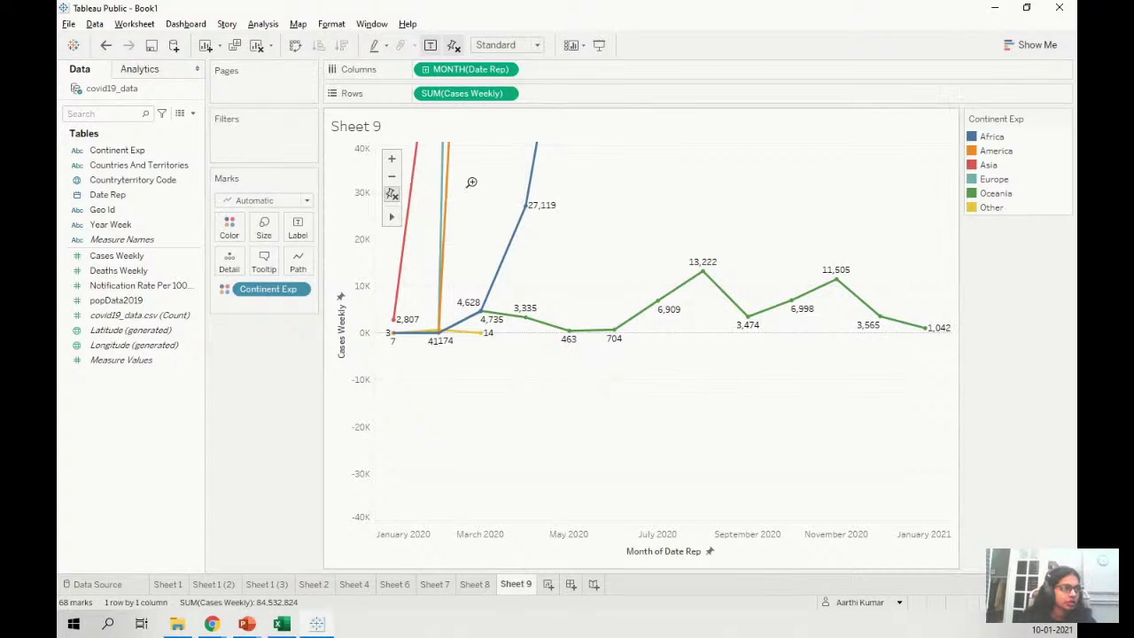
mouse_move(449, 326)
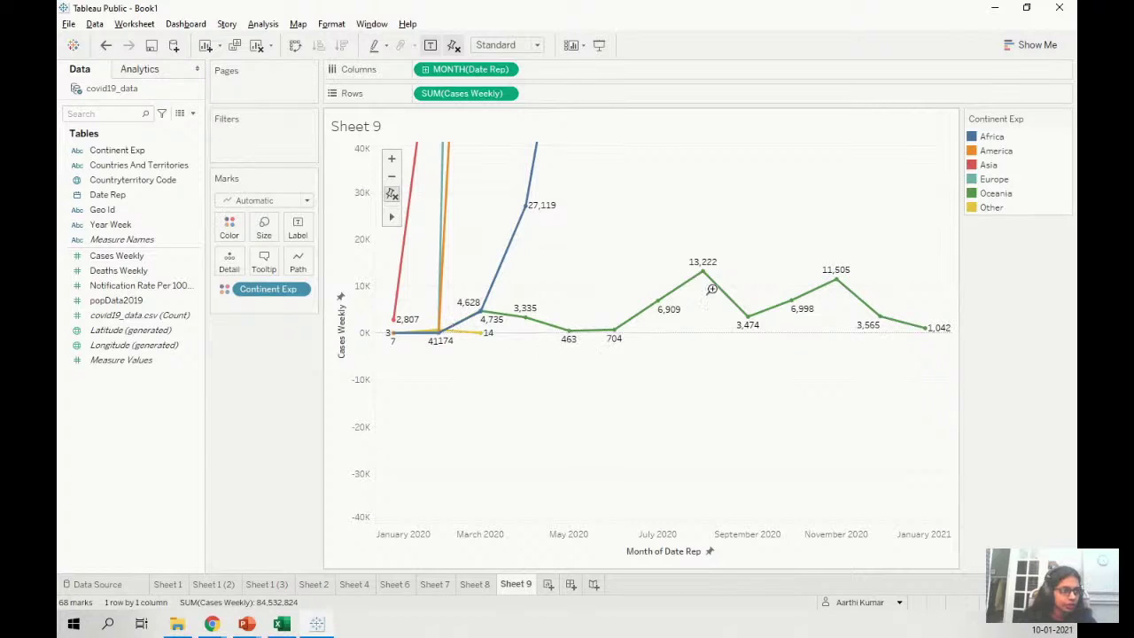
mouse_move(894, 326)
mouse_move(700, 275)
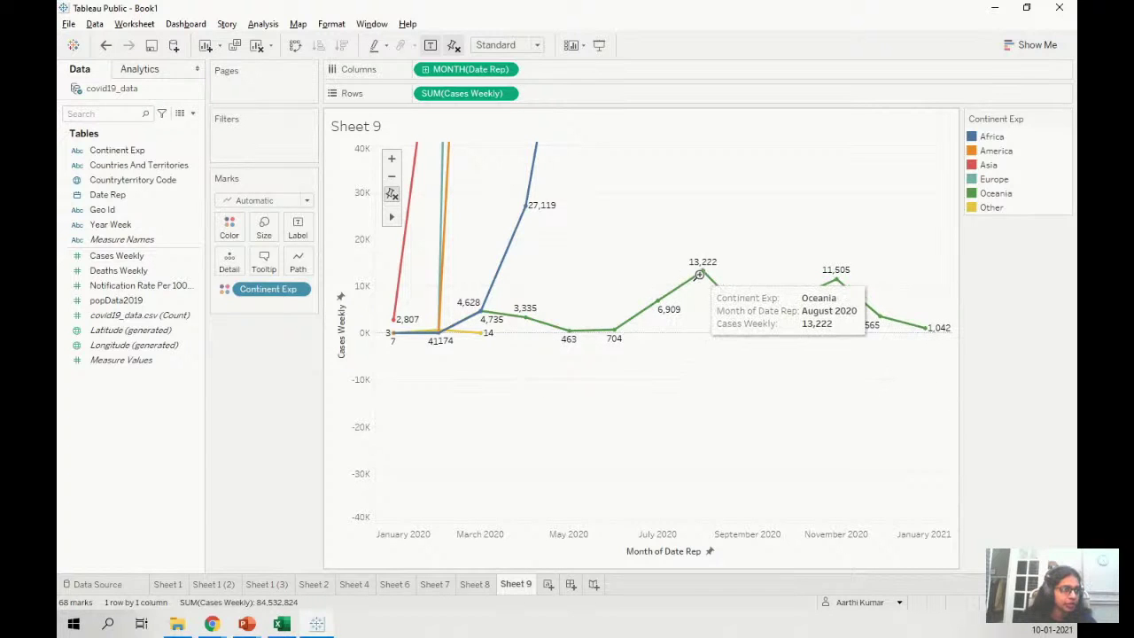
mouse_move(836, 278)
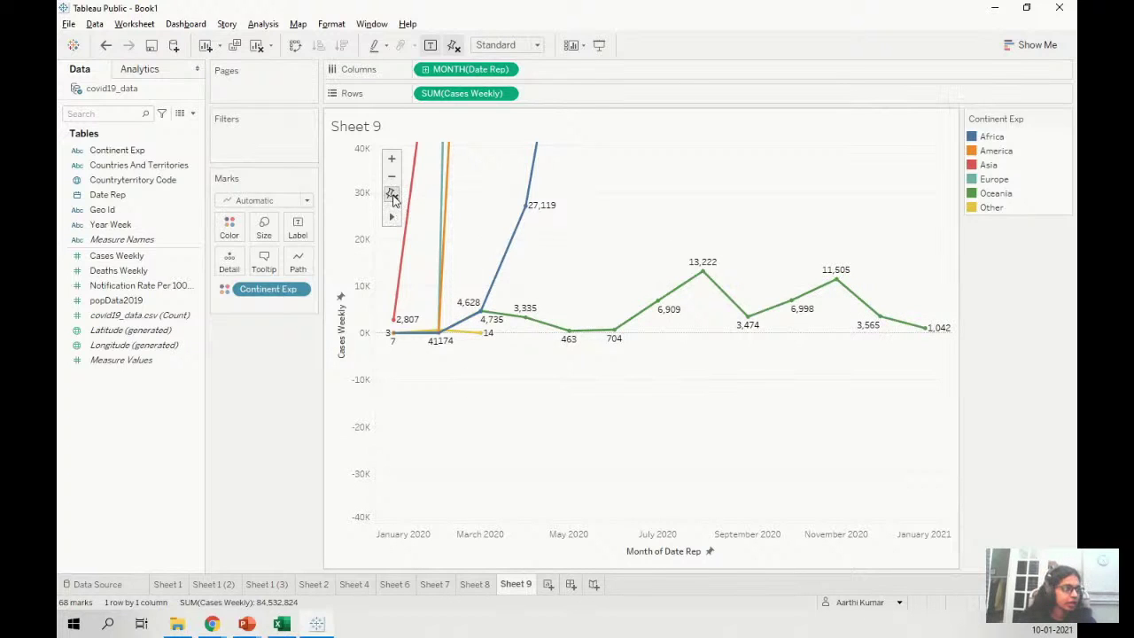
- Reset the zoomed axes of the line chart and hide the view toolbar
left_click(393, 194)
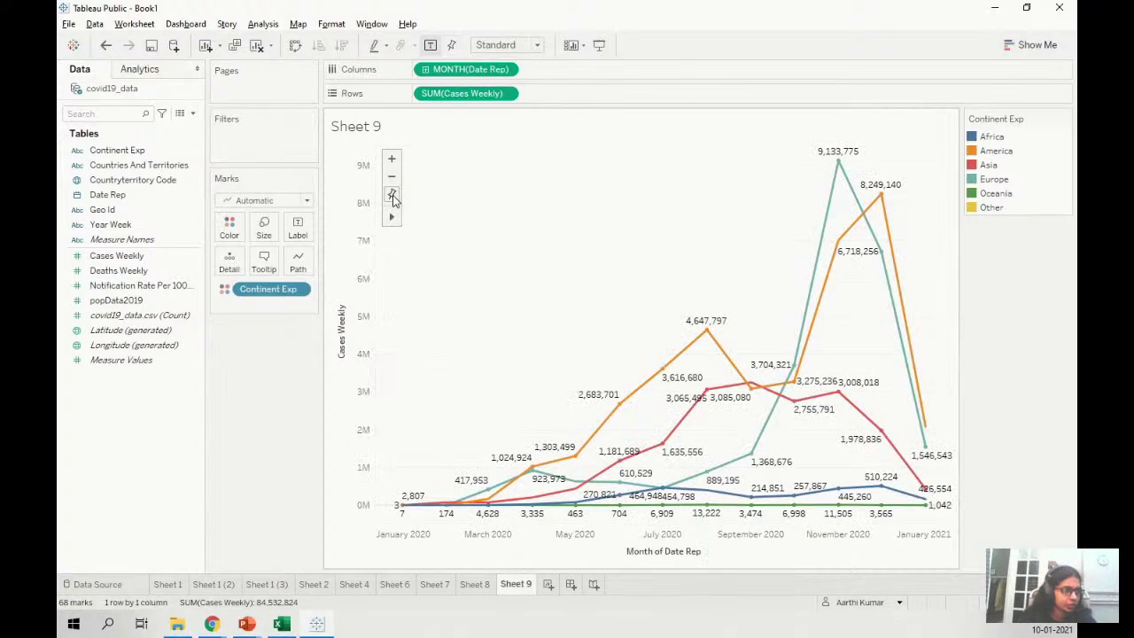
right_click(471, 218)
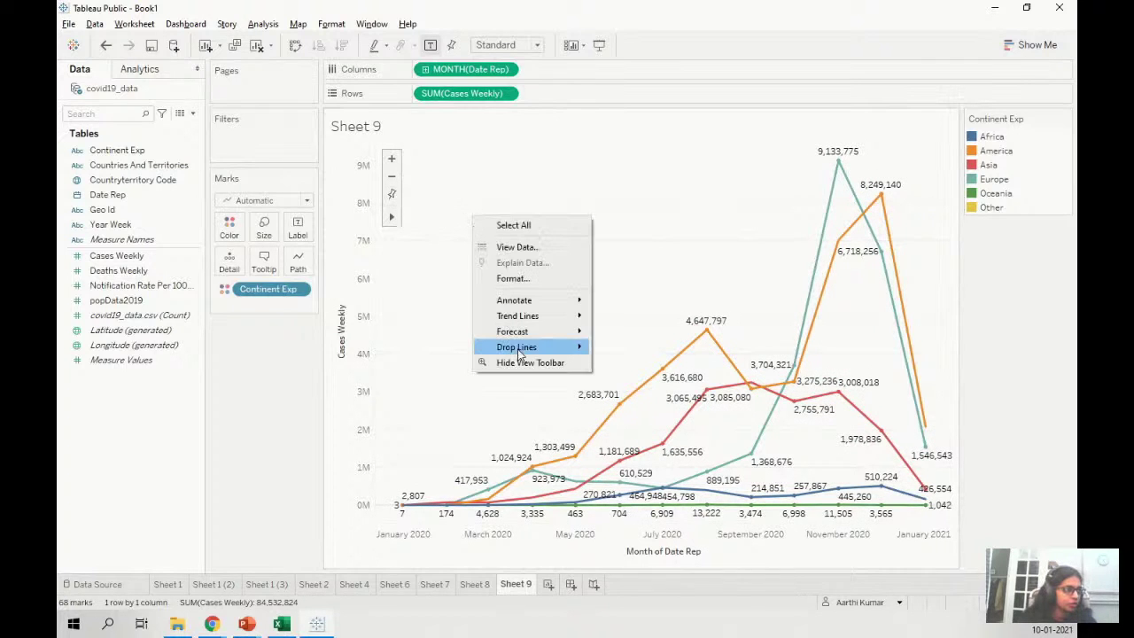
left_click(520, 362)
- Redisplay the view toolbar to zoom into the lines near zero again, and reset the axes
right_click(511, 253)
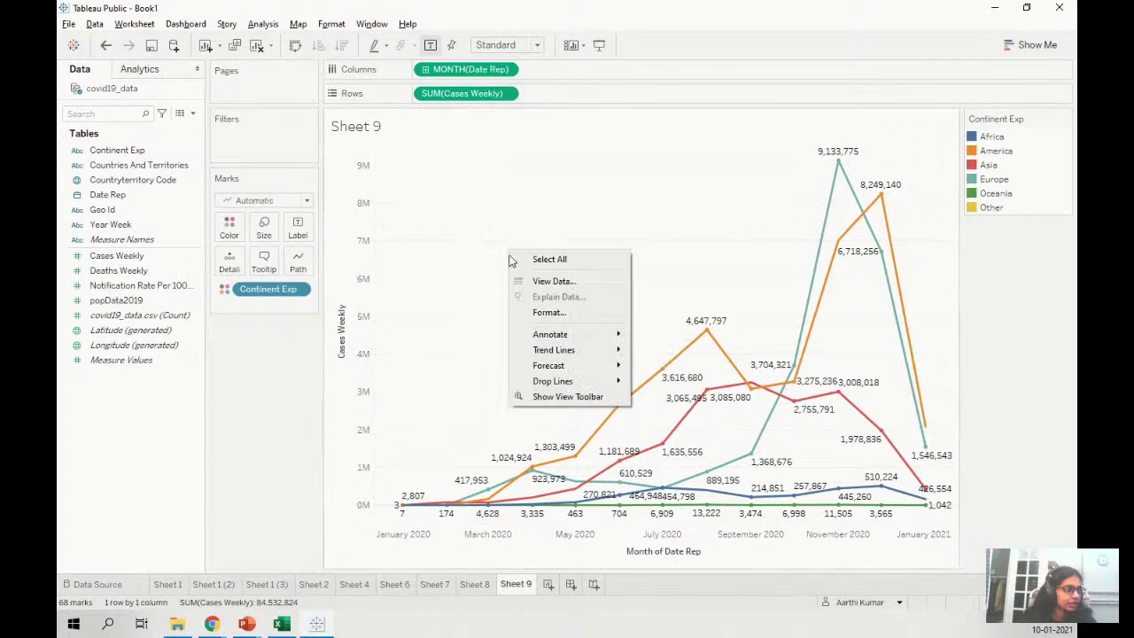
left_click(553, 397)
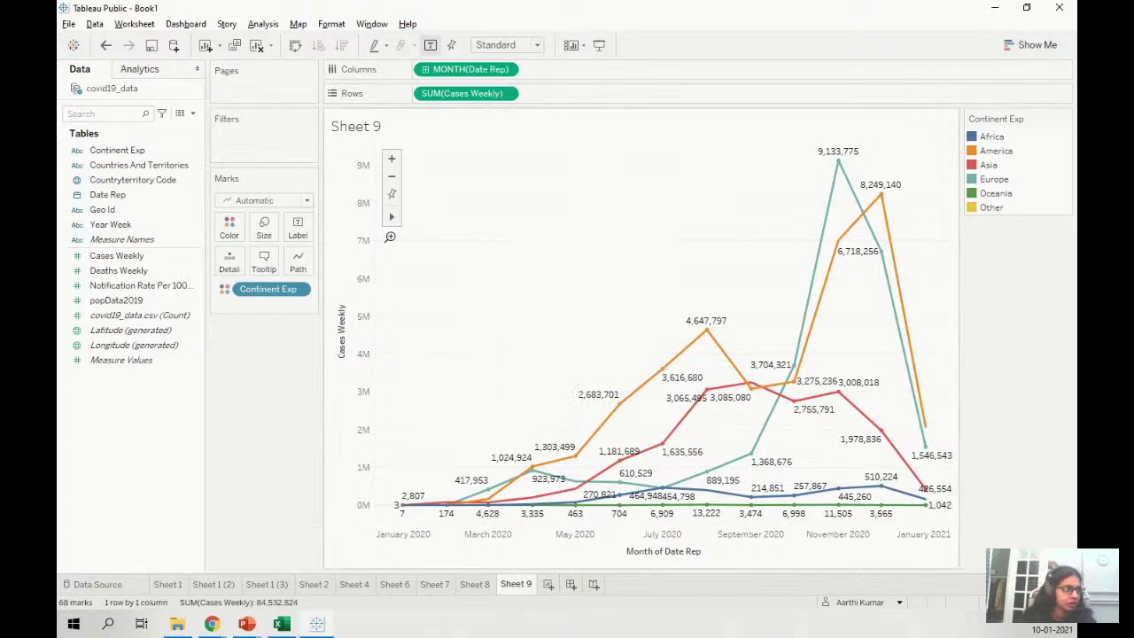
mouse_move(393, 228)
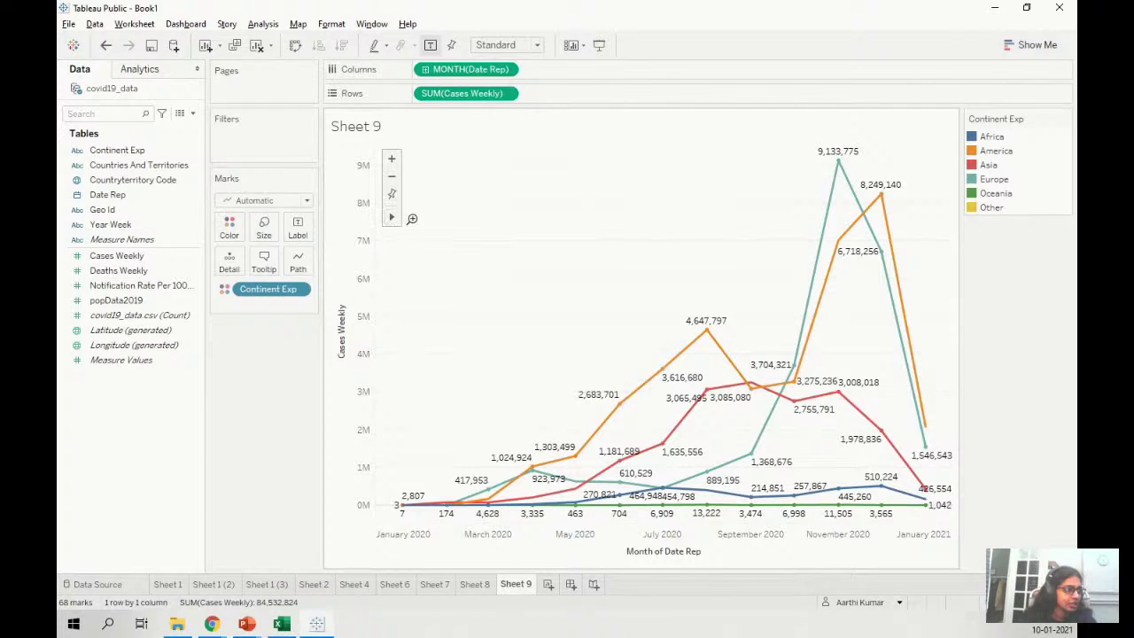
left_click_drag(378, 479, 982, 547)
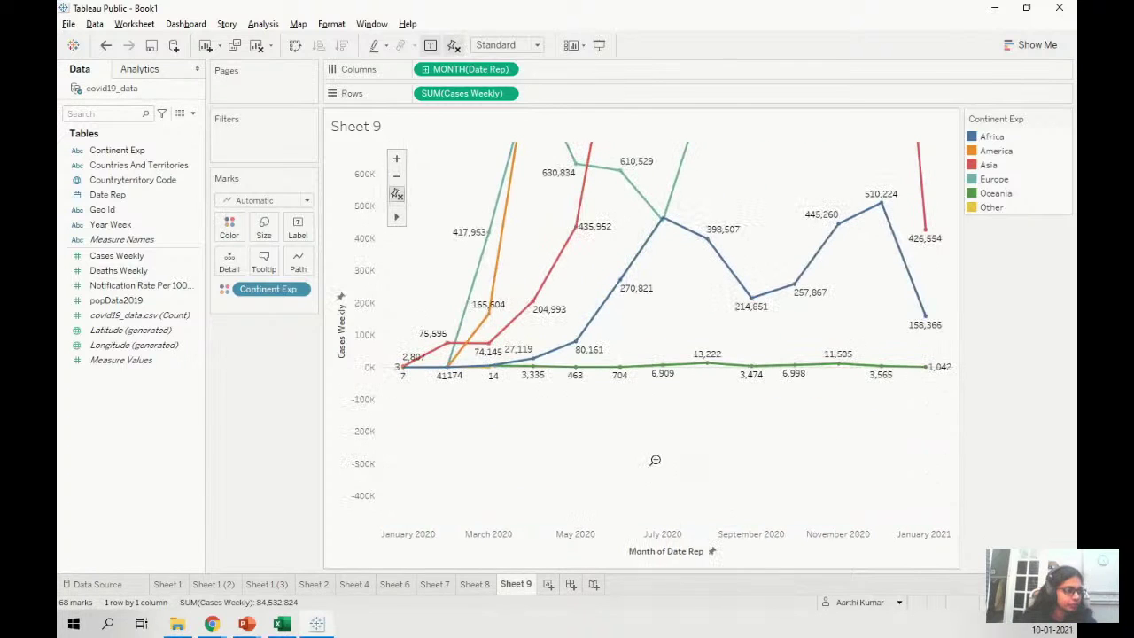
left_click_drag(395, 345, 977, 390)
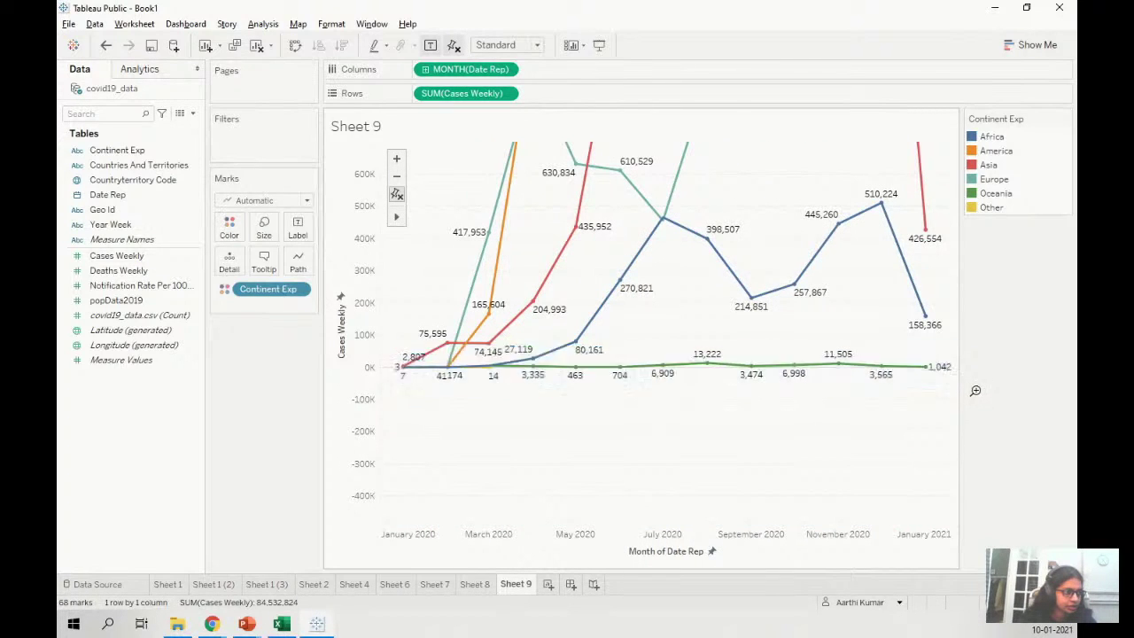
left_click(392, 200)
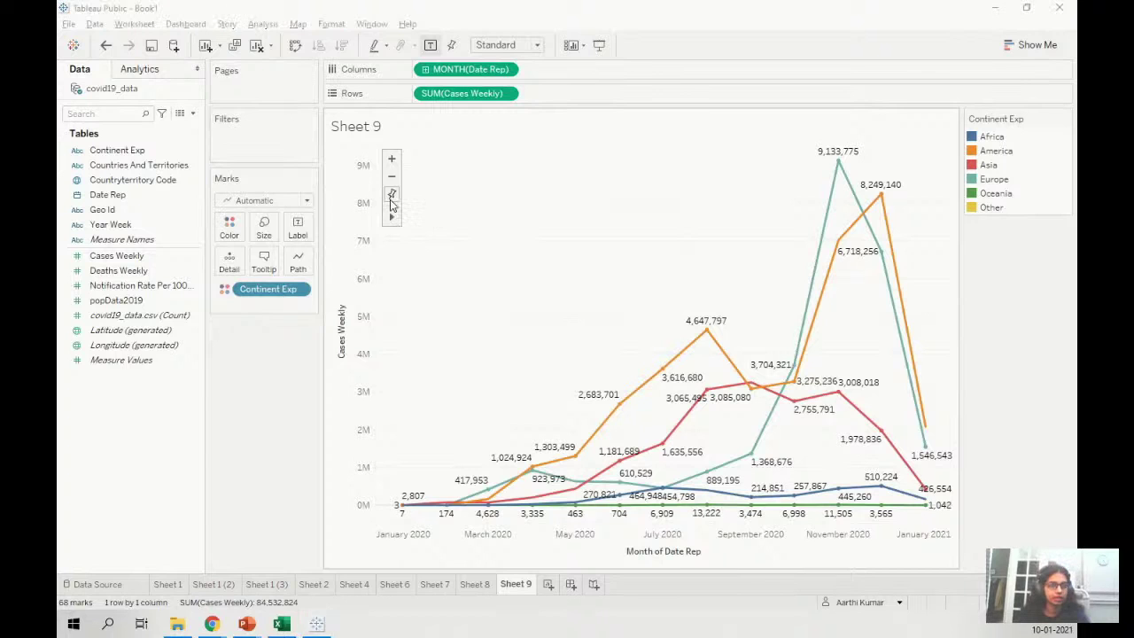
- Switch to the PowerPoint presentation and reveal the line chart best practices through labelling the lines directly
key("alt+Tab")
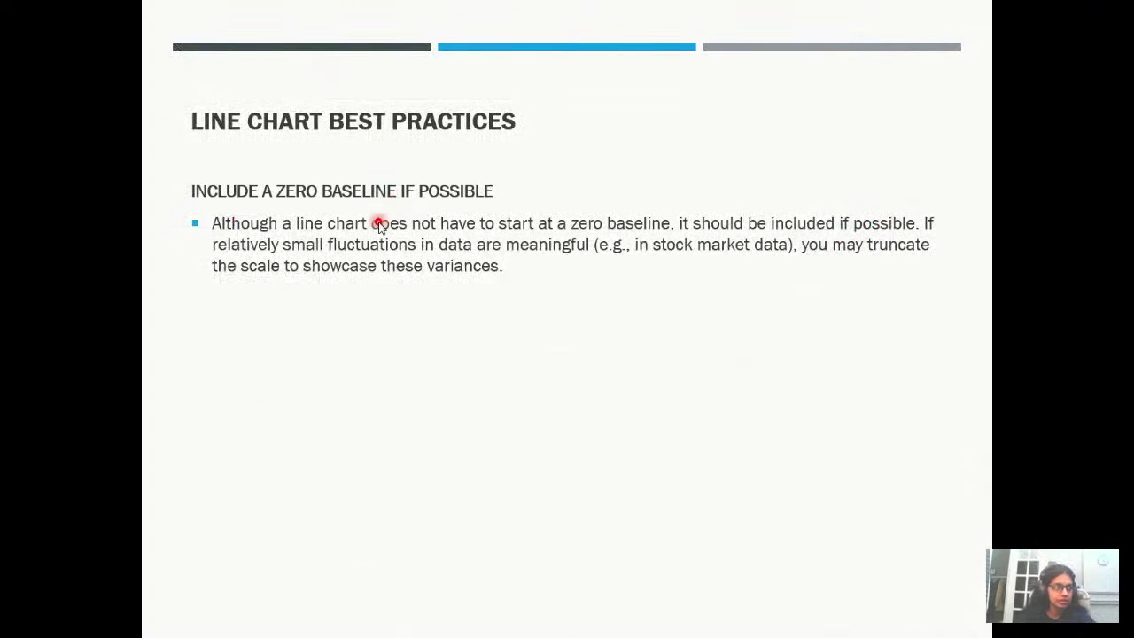
left_click(429, 299)
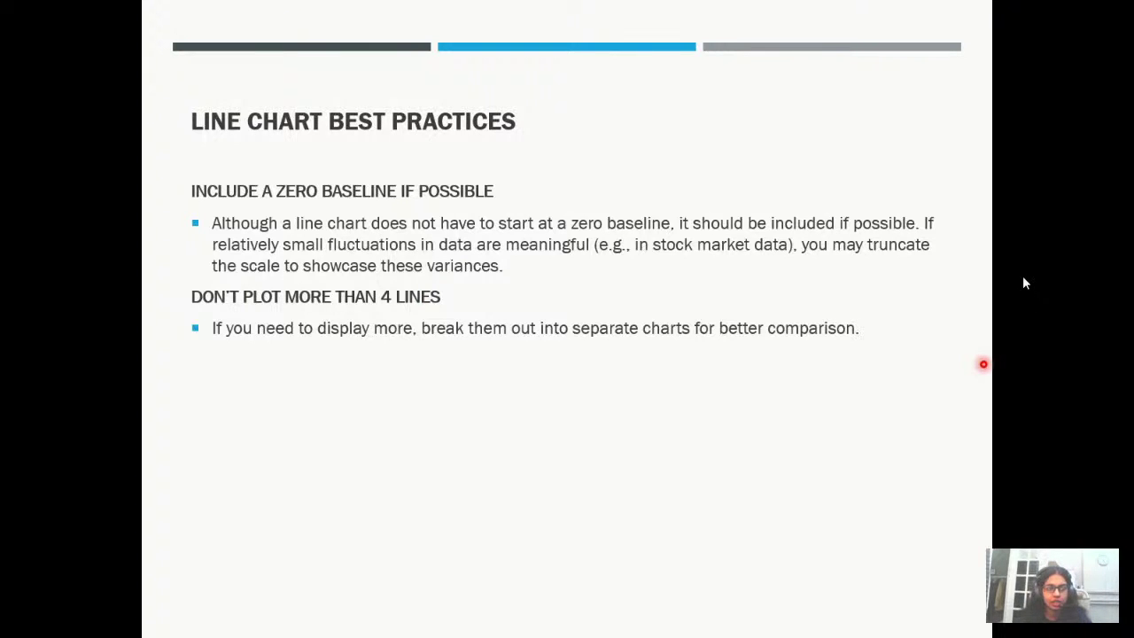
left_click(984, 364)
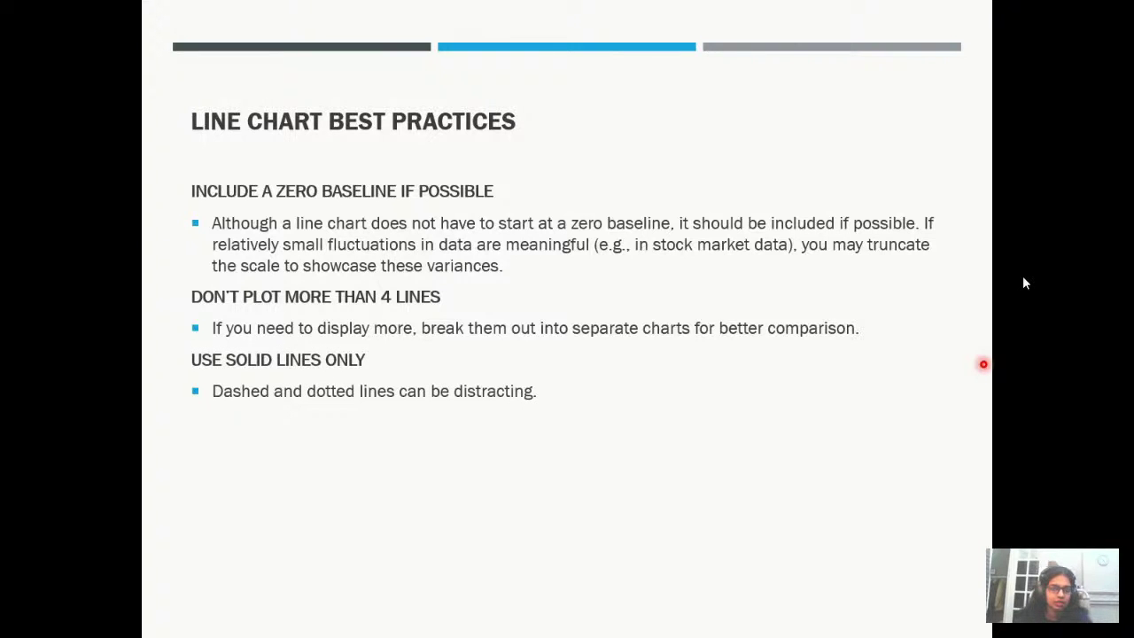
left_click(983, 364)
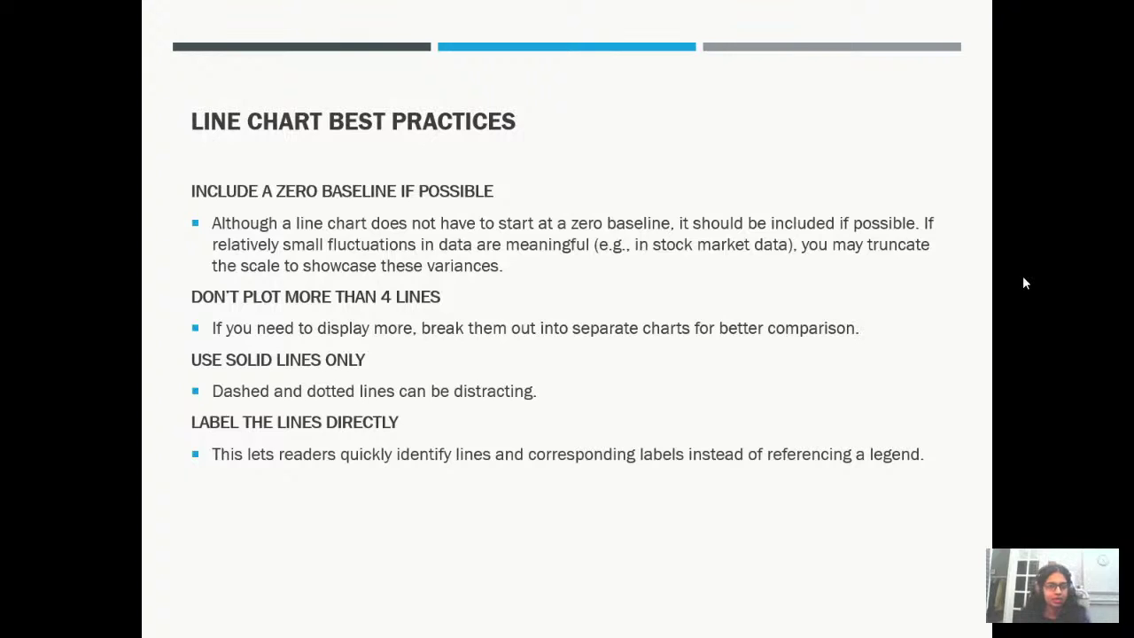
- Switch to Tableau Public to zoom into the November and December 2020 peaks of the line chart, and reset its axes
key("alt+Tab")
mouse_move(839, 164)
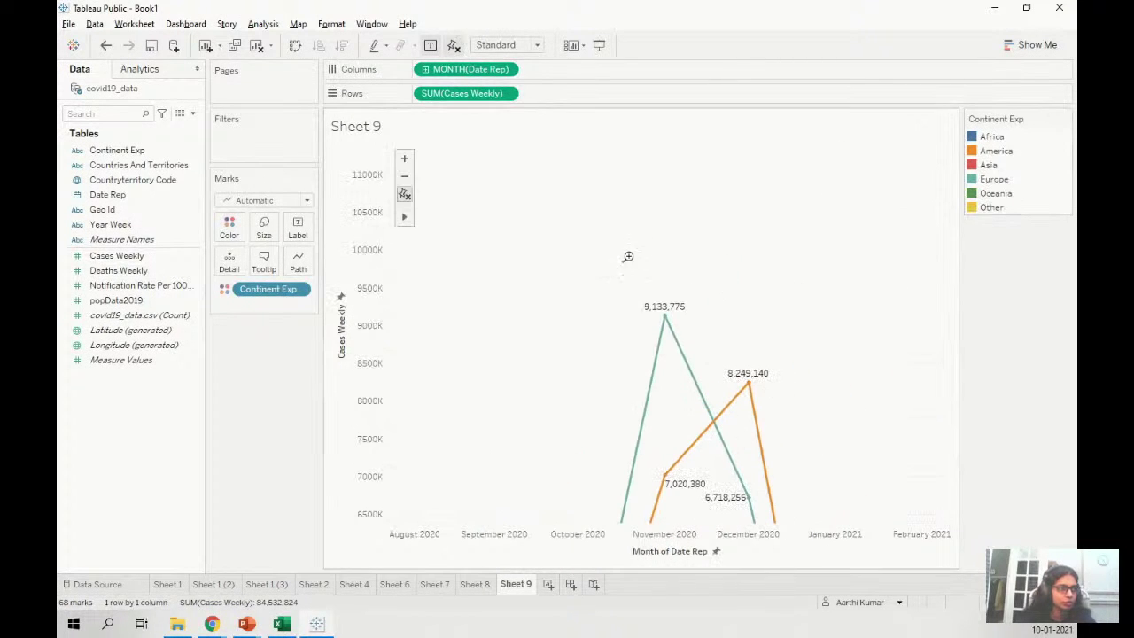
left_click(405, 196)
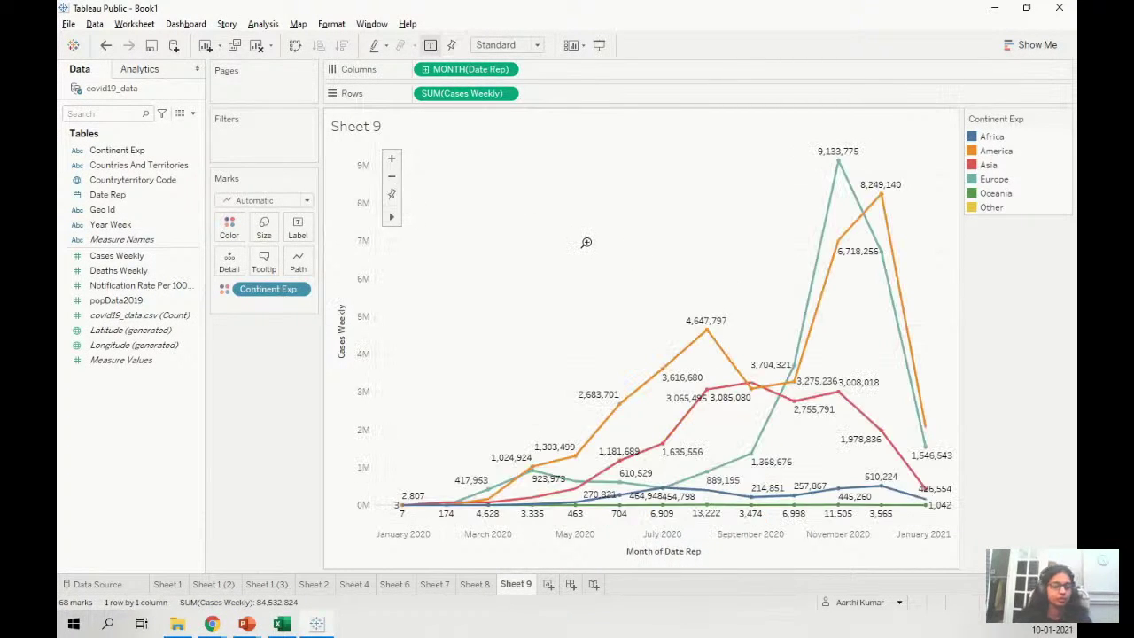
- Return to the PowerPoint presentation and reveal the line chart best practice on using the right height
key("alt+Tab")
left_click(587, 246)
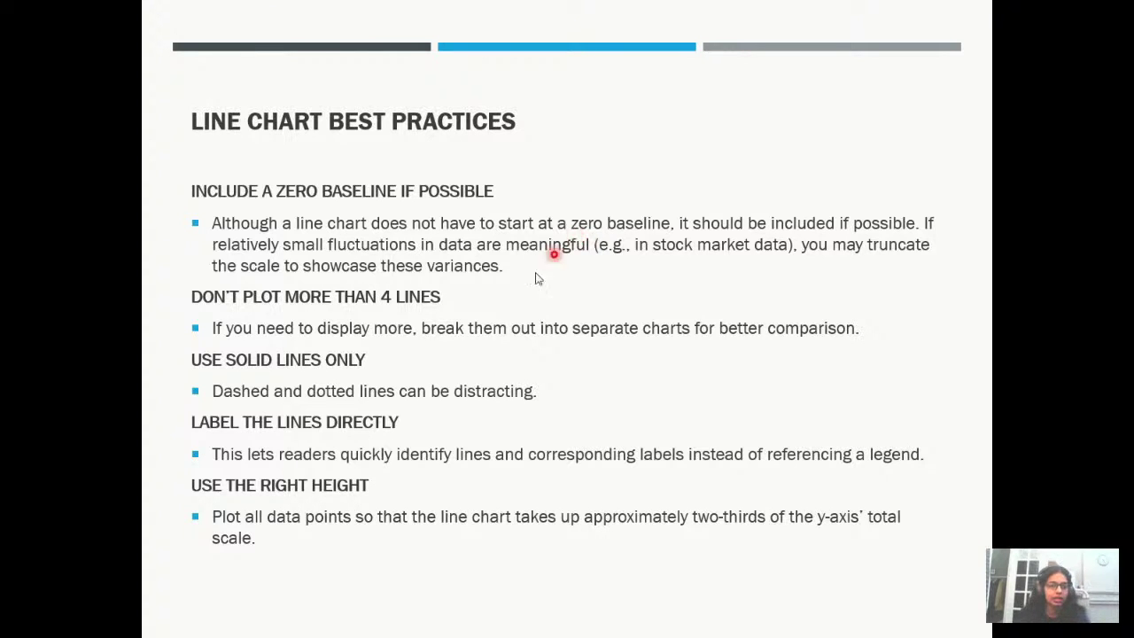
- Switch to Tableau Public and try a fixed range for the Cases Weekly axis, restoring the automatic range before closing its settings
key("alt+Tab")
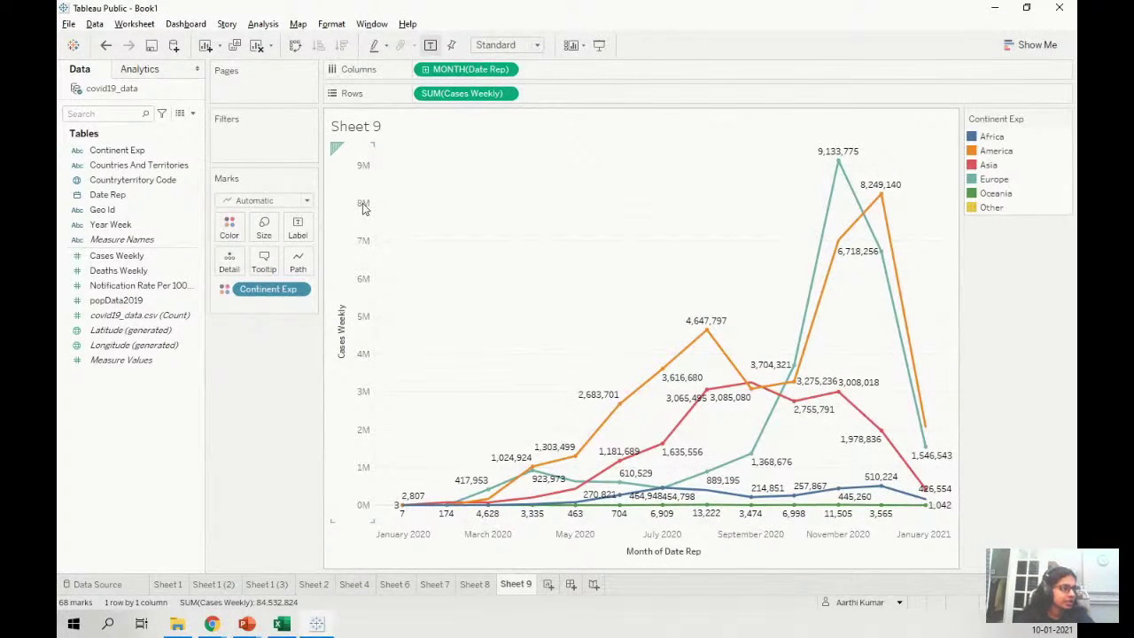
right_click(363, 207)
left_click(371, 222)
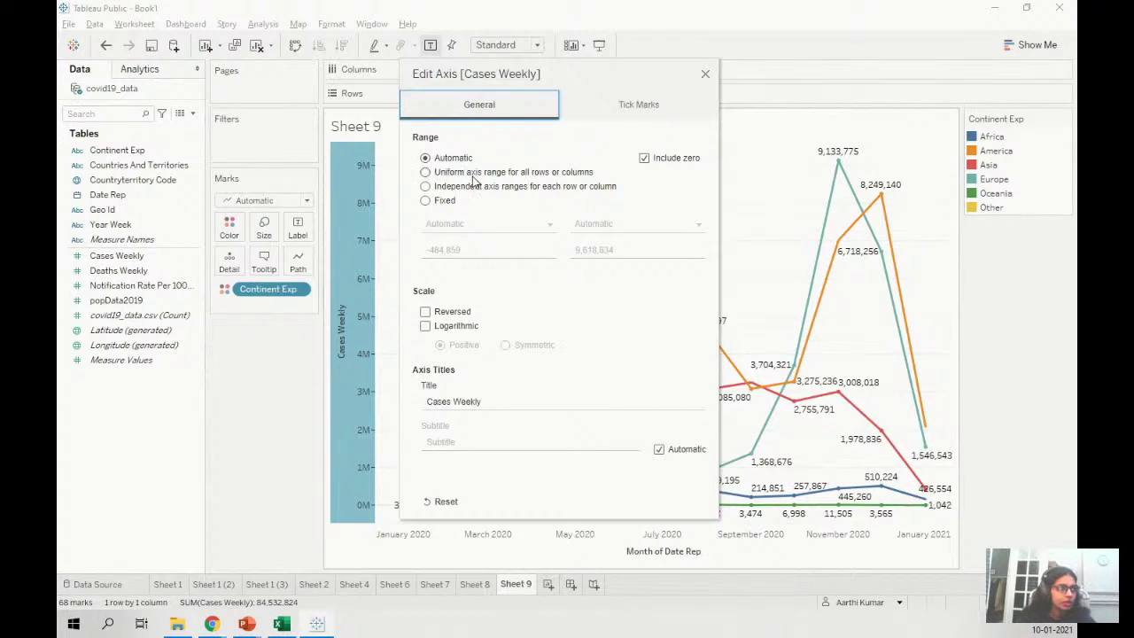
left_click(441, 201)
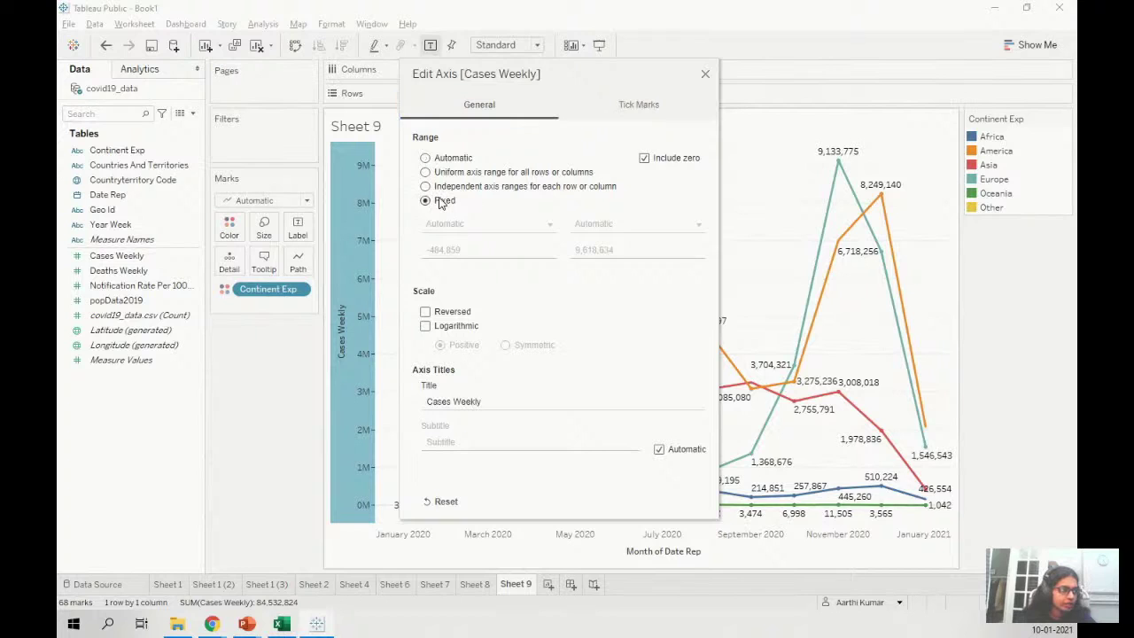
left_click(515, 254)
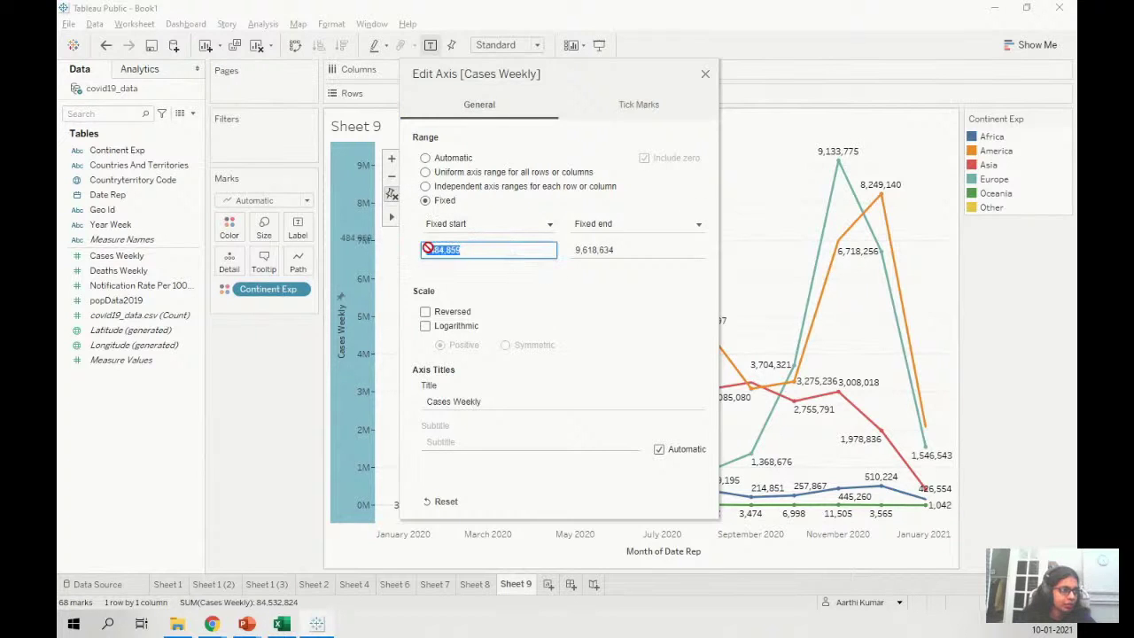
key("Tab")
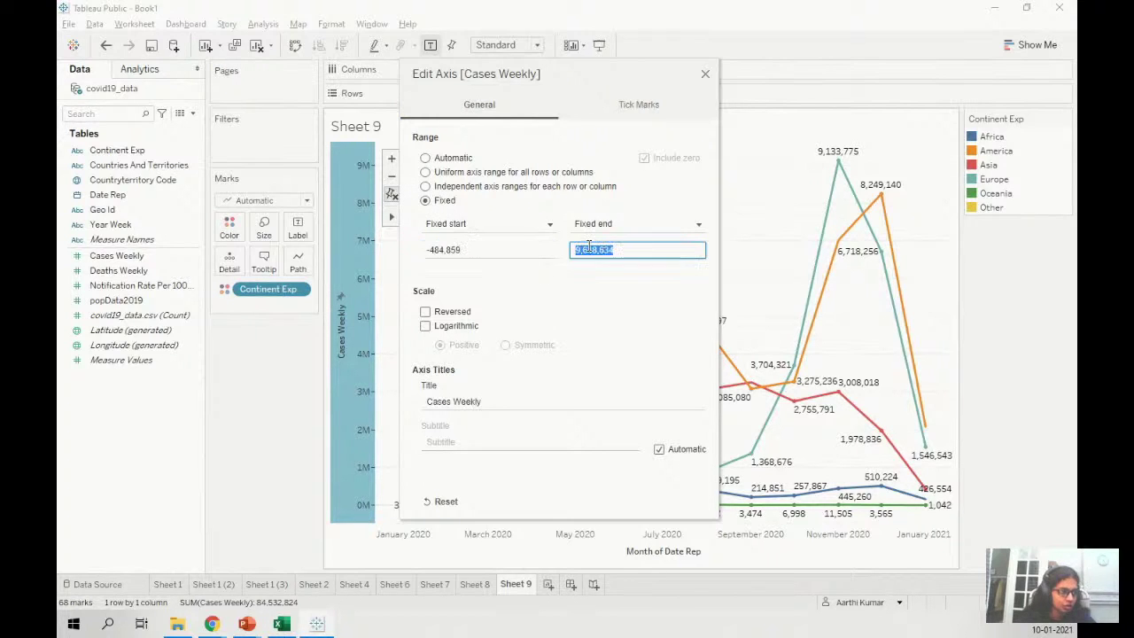
left_click(457, 163)
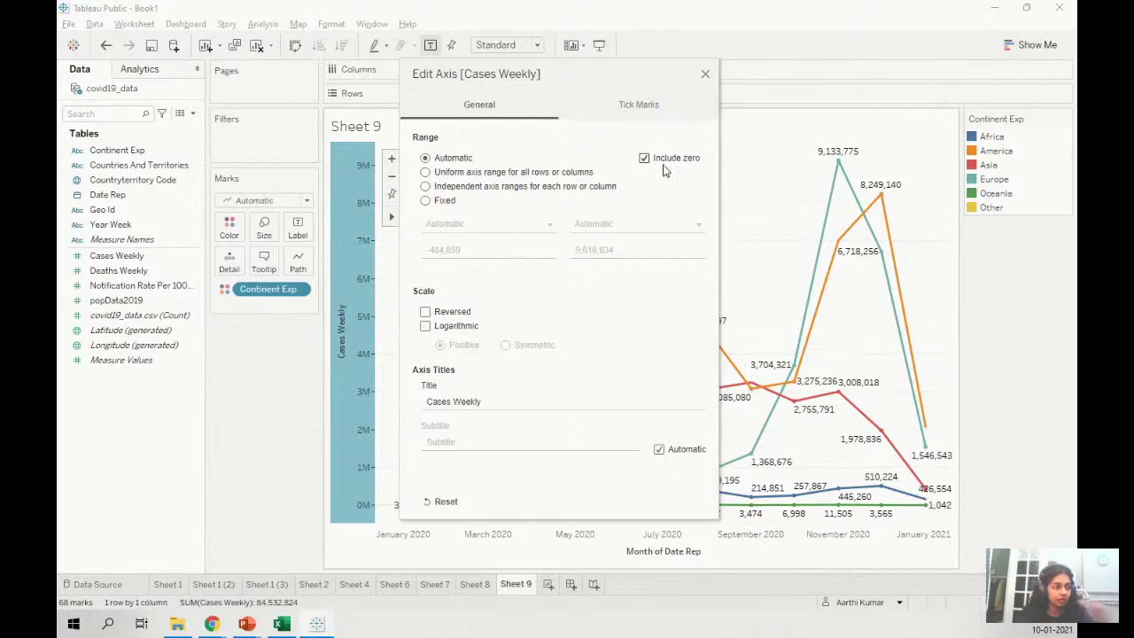
left_click(706, 78)
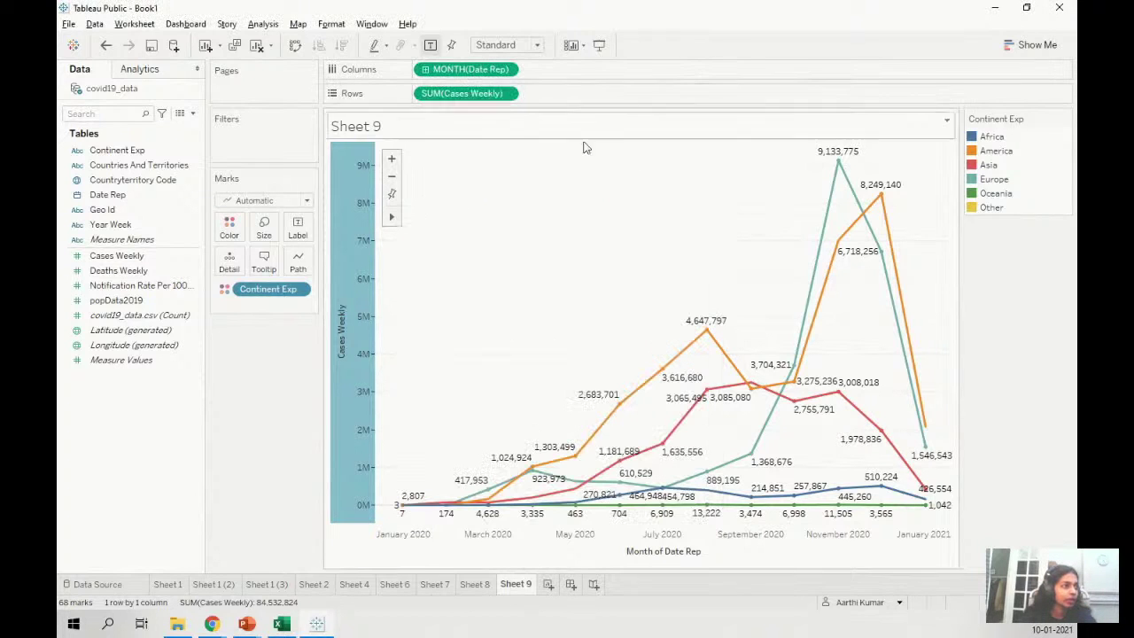
- Examine the range settings of the Cases Weekly axis and of the Month of Date Rep axis
right_click(352, 219)
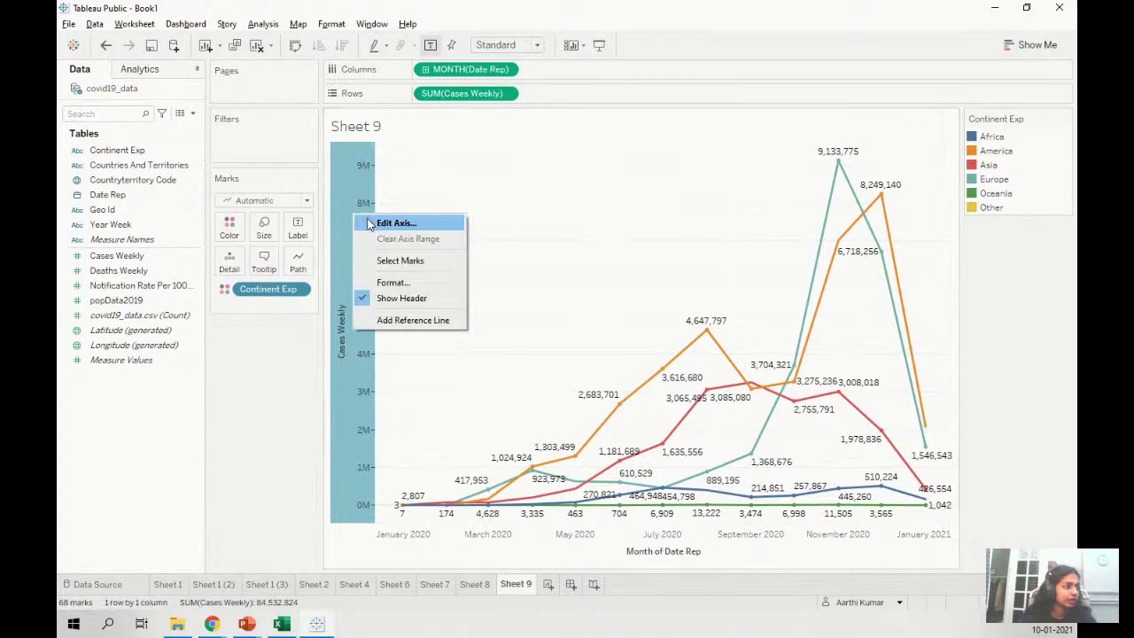
left_click(373, 225)
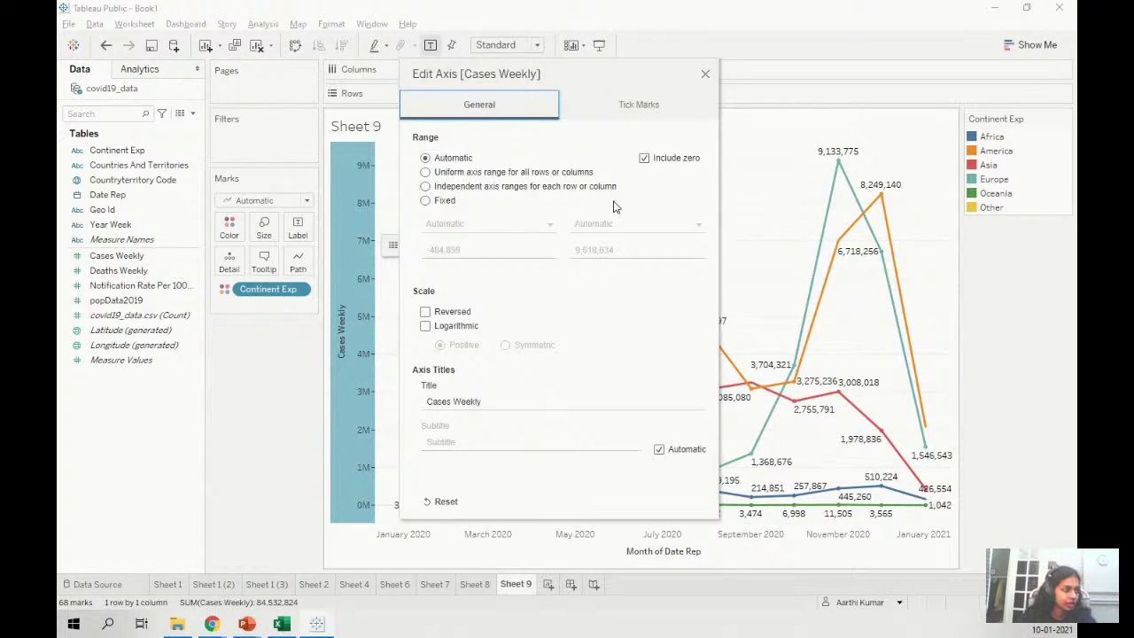
left_click(705, 76)
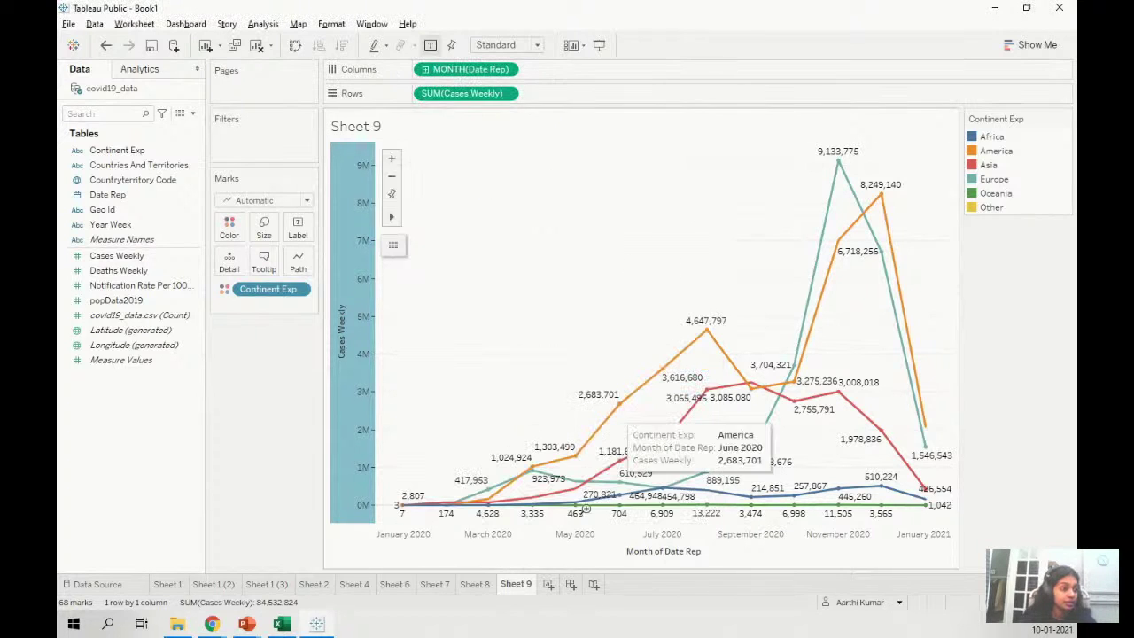
right_click(562, 551)
left_click(604, 443)
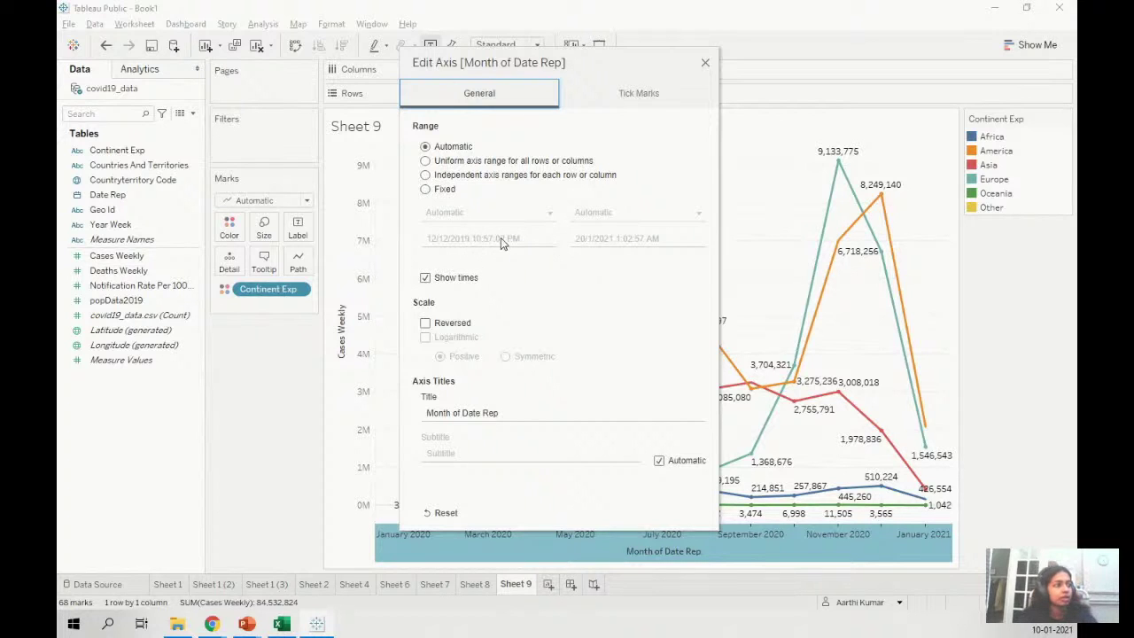
left_click(705, 64)
left_click(1028, 332)
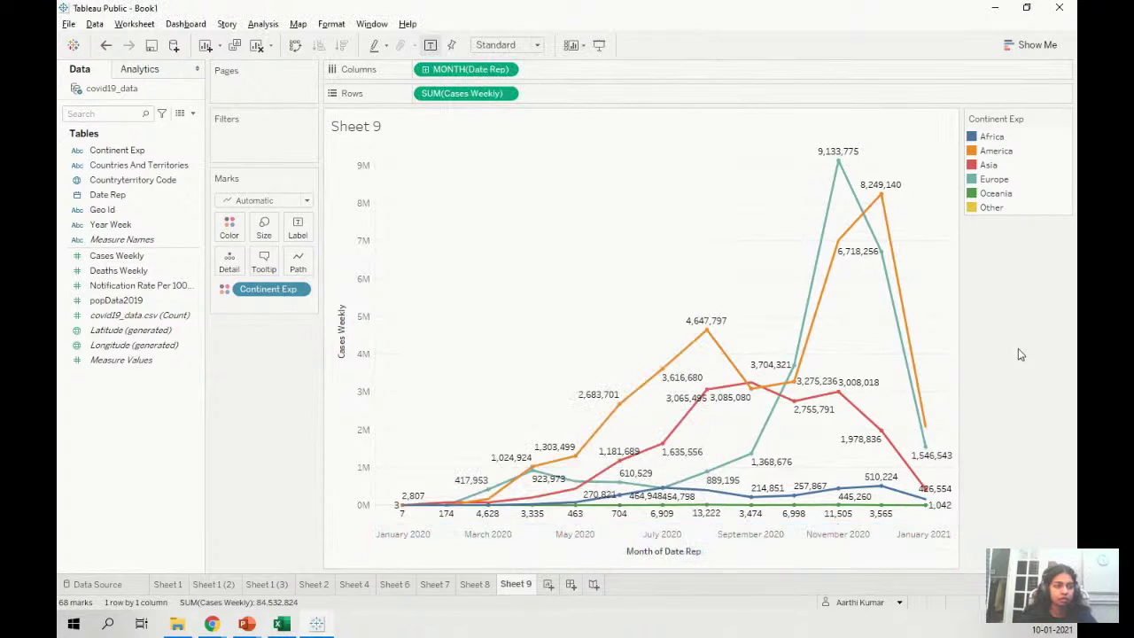
- Switch to the PowerPoint presentation and advance to the Area Chart slide
left_click(257, 625)
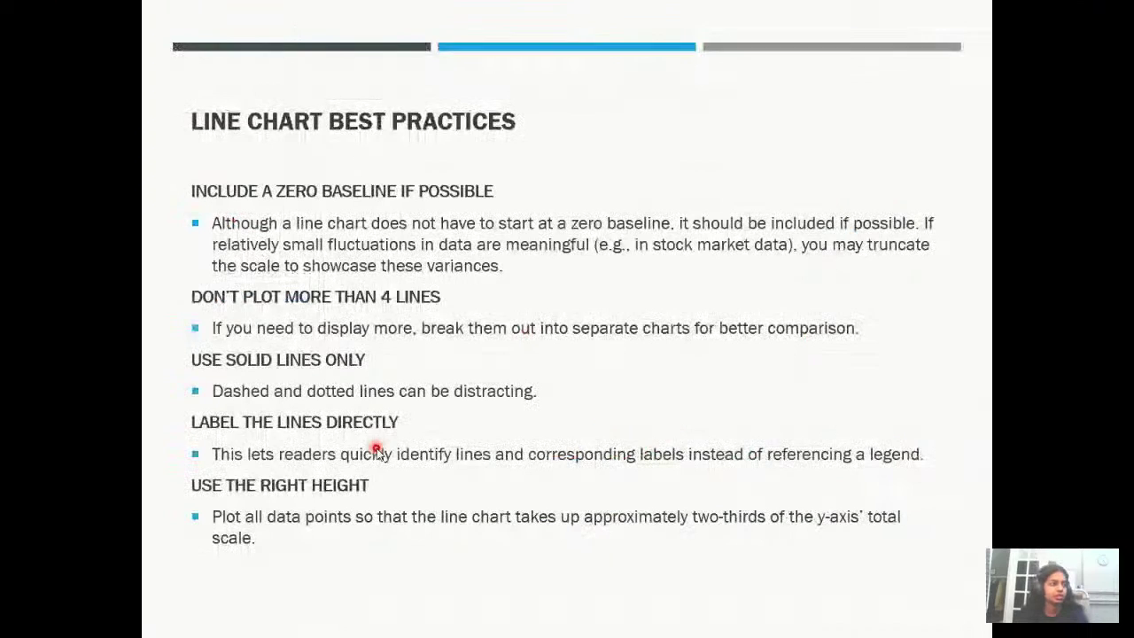
left_click(377, 450)
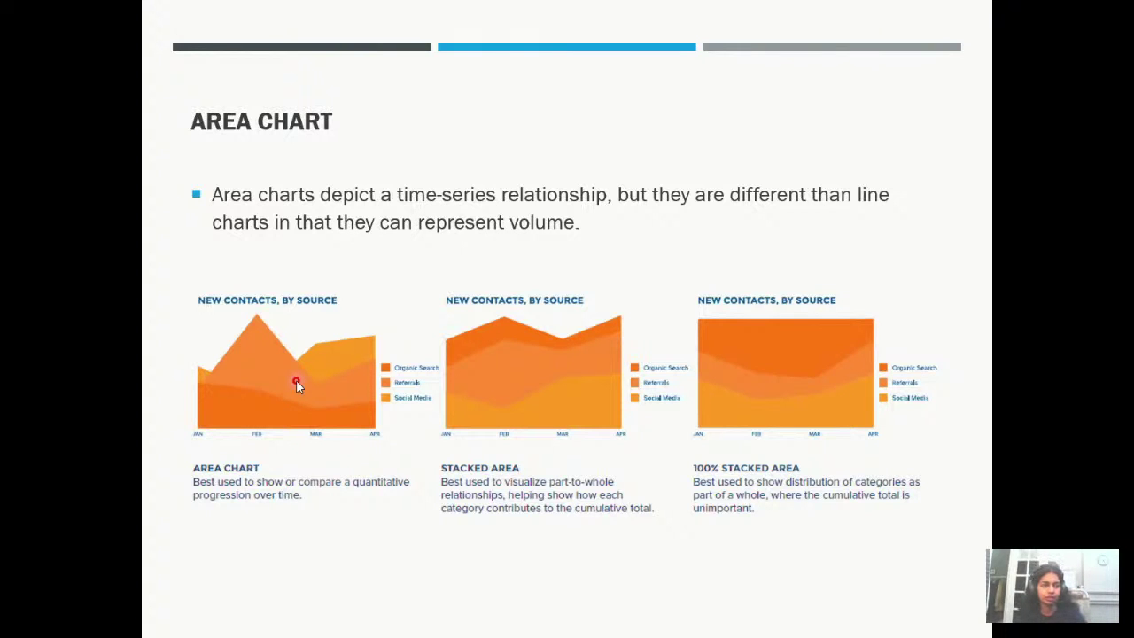
- Switch to Tableau Public and create a new worksheet containing the Continent Exp and Cases Weekly fields
key("alt+Tab")
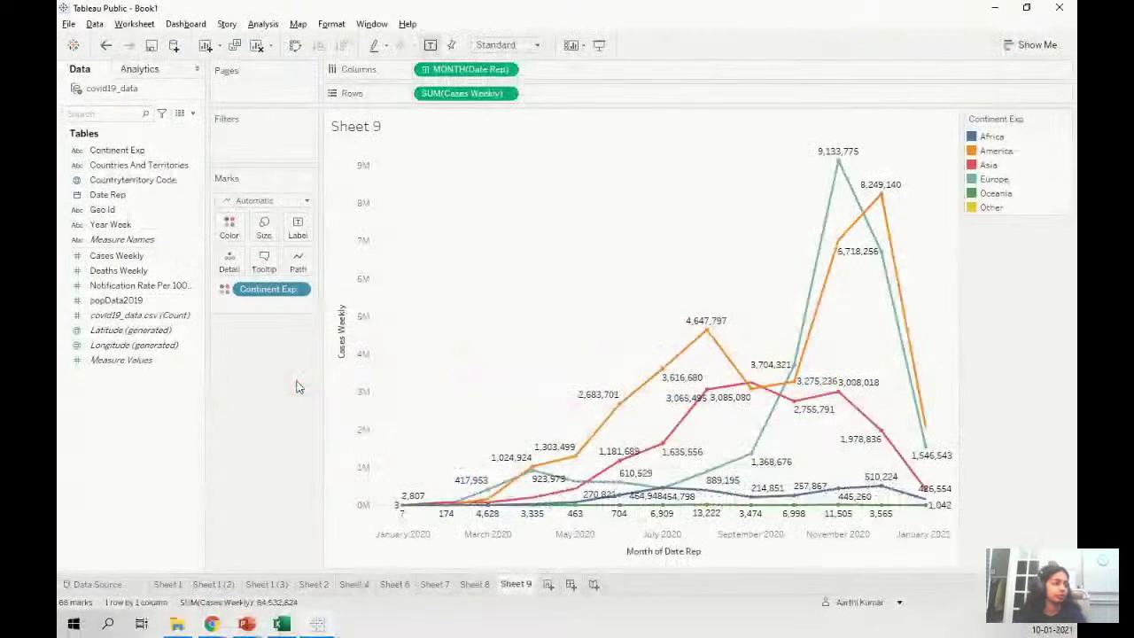
left_click(554, 586)
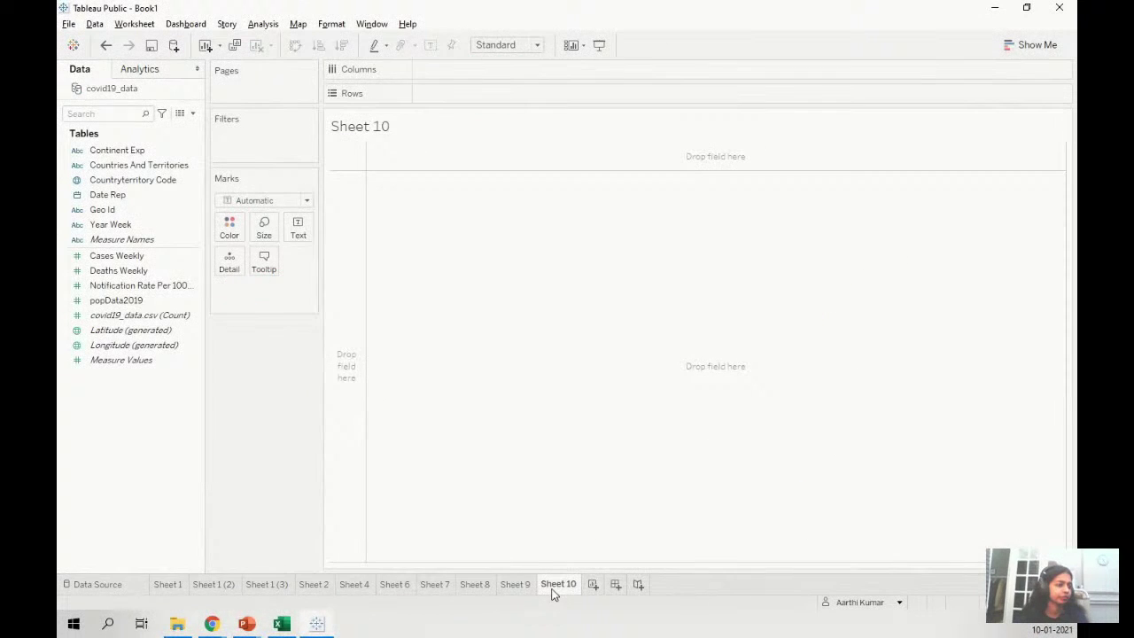
right_click(147, 152)
left_click(186, 156)
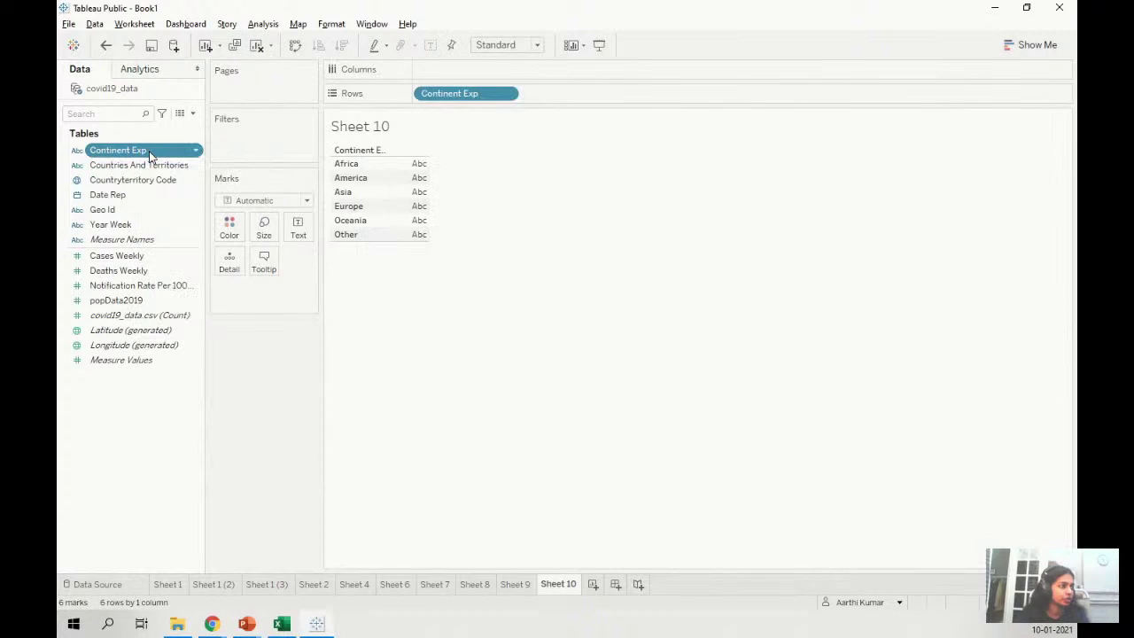
left_click(131, 257)
right_click(133, 262)
left_click(177, 268)
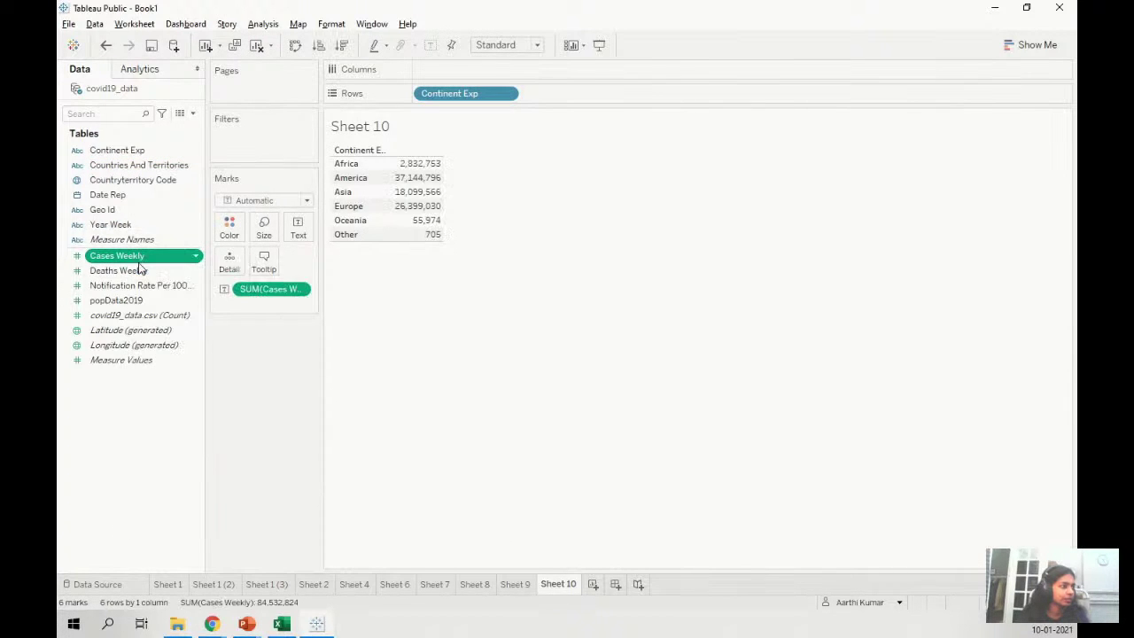
- Add Date Rep to the sheet and display the data as a continuous area chart
right_click(110, 194)
left_click(118, 197)
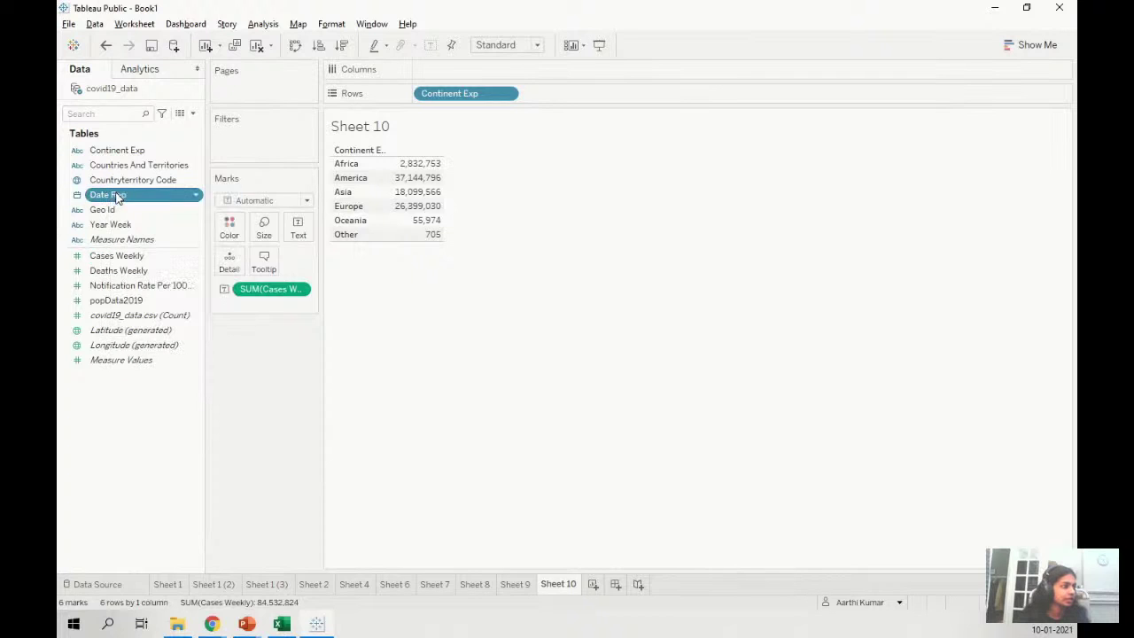
left_click(1048, 47)
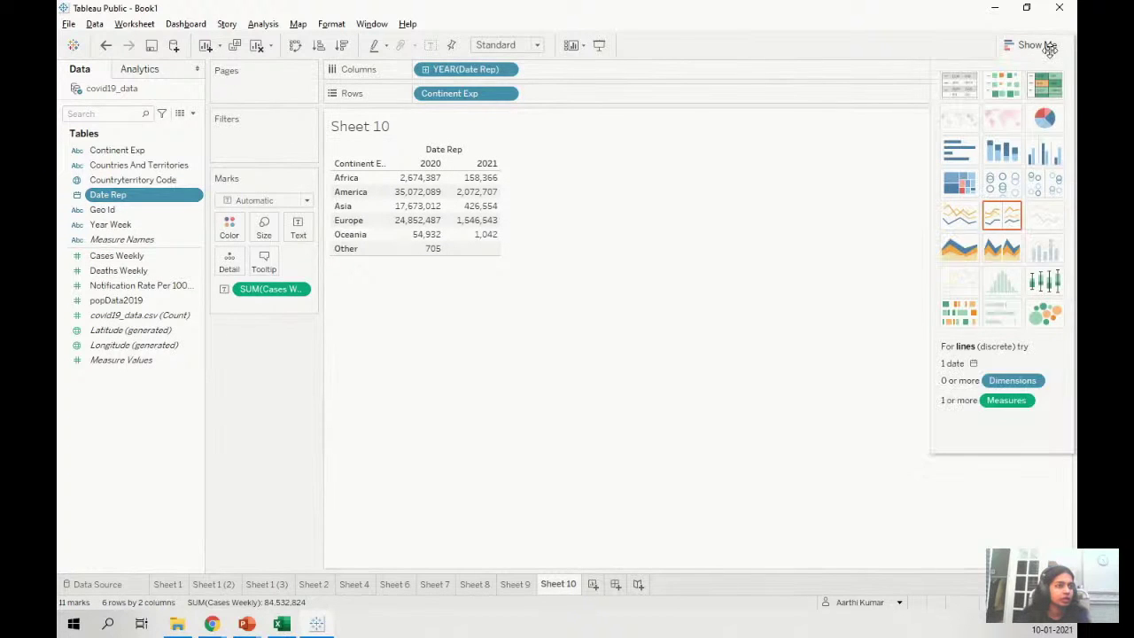
left_click(960, 250)
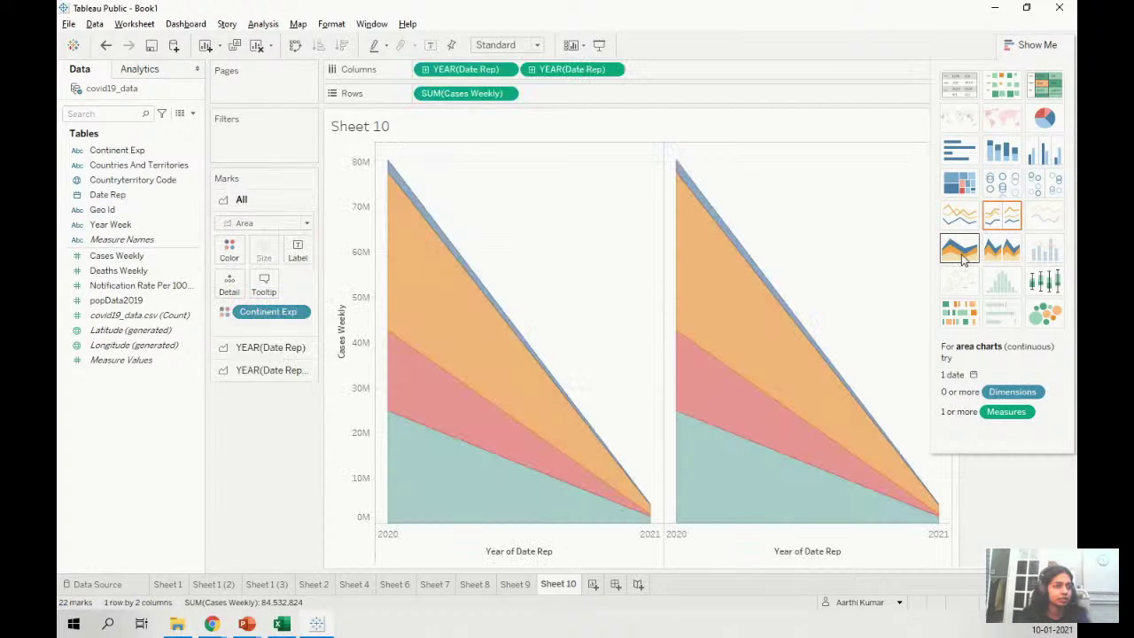
left_click(1038, 45)
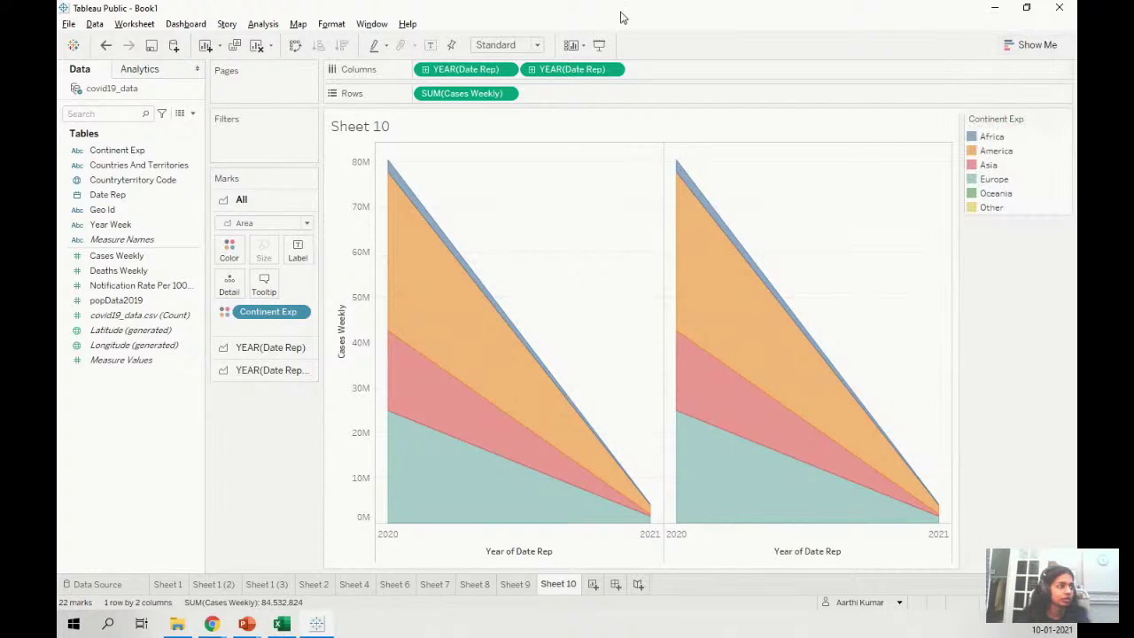
- Change the area chart's Date Rep to continuous months and remove the duplicate date field from the columns
left_click(510, 69)
left_click(557, 584)
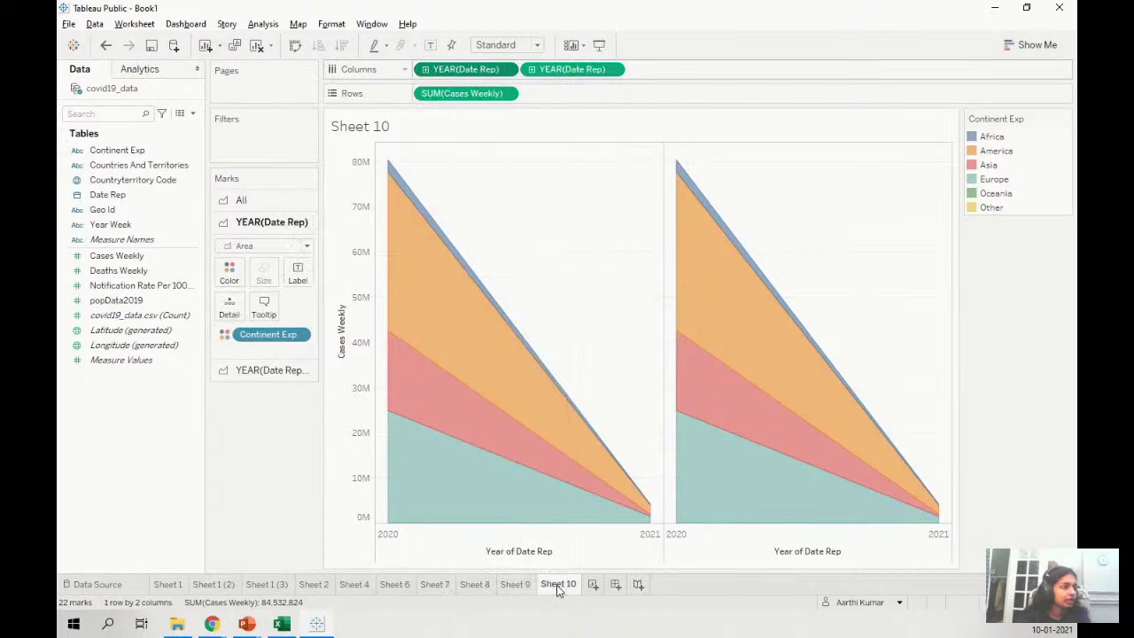
left_click(426, 70)
left_click(426, 70)
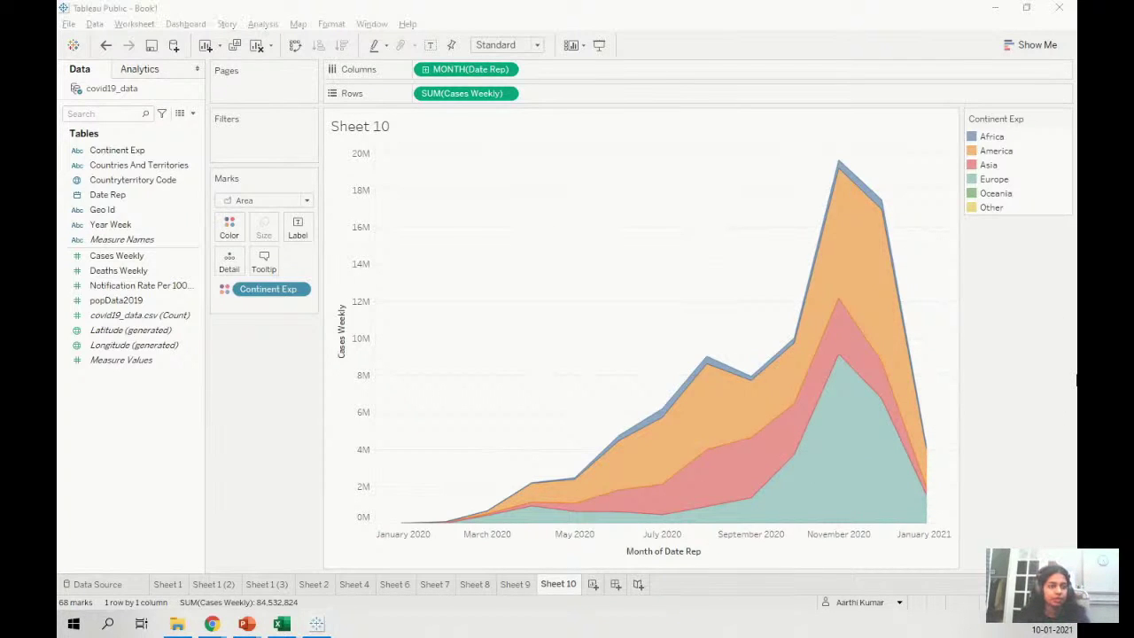
- Switch to the PowerPoint presentation, review the area chart best practices and advance to the Scatter Plot slide
key("alt+Tab")
key("Right")
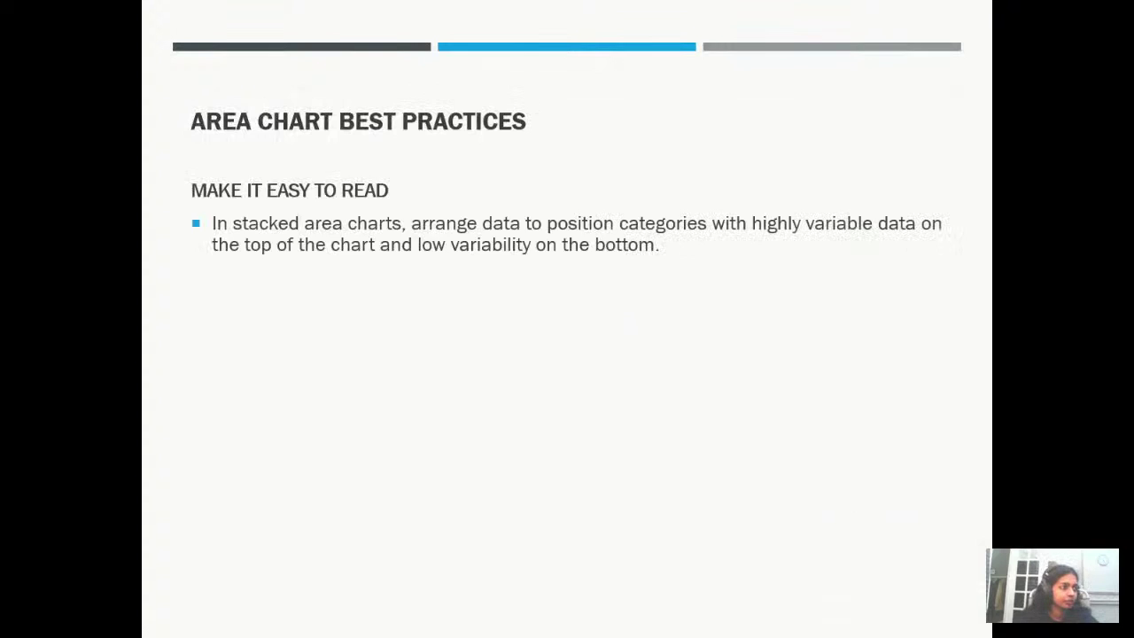
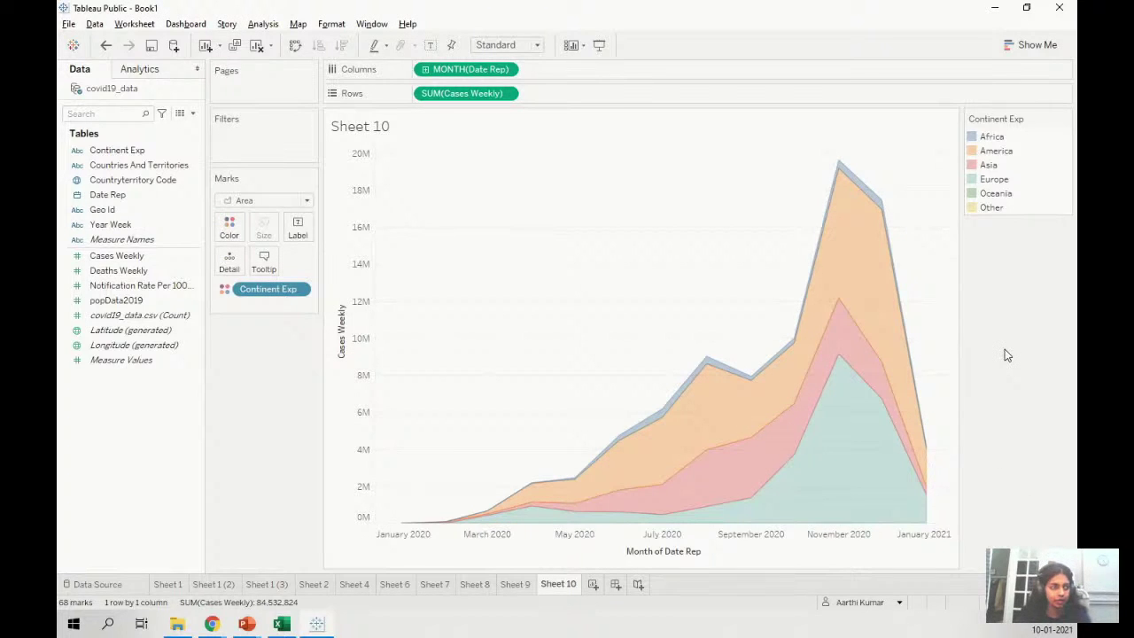
key("alt+Tab")
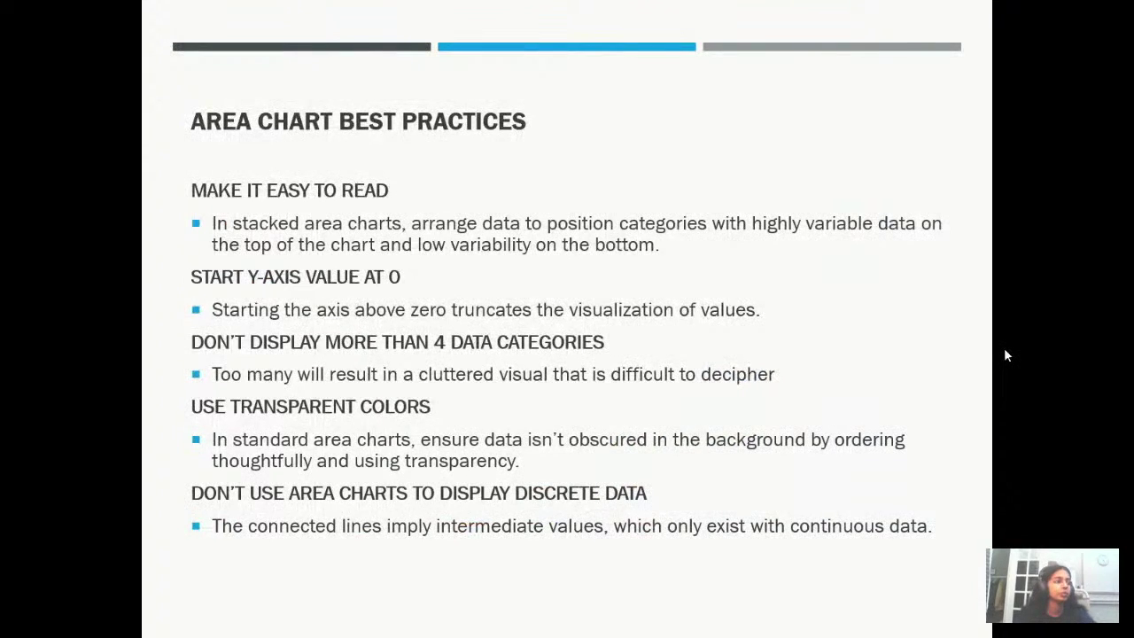
key("Right")
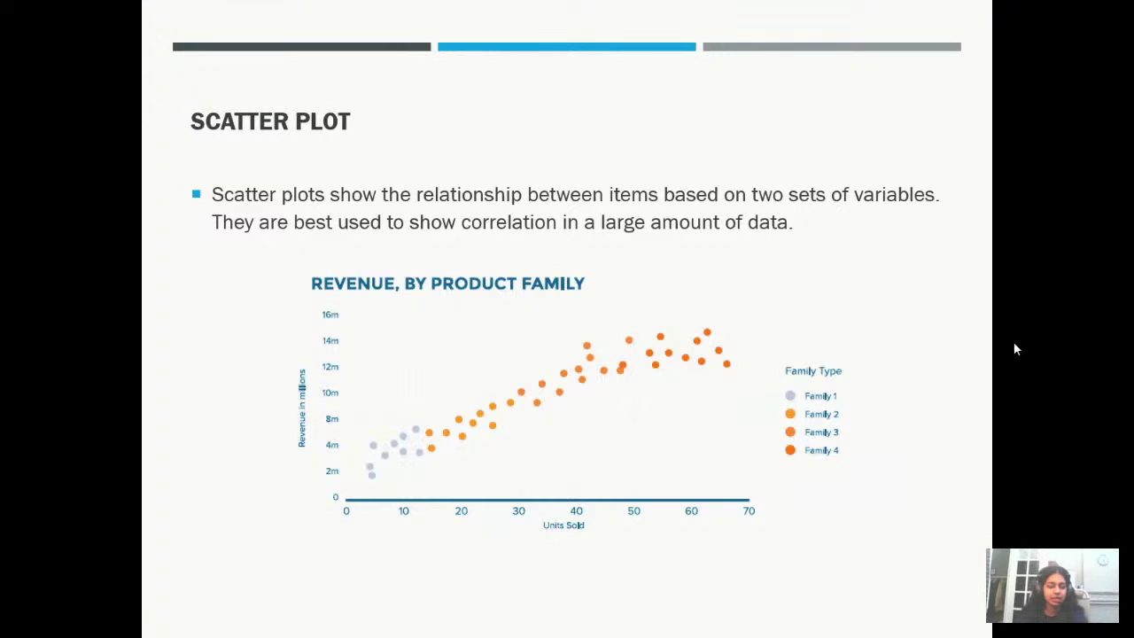
- Switch to Tableau Public and create a new worksheet plotting Cases Weekly on rows against Deaths Weekly on columns
key("alt+Tab")
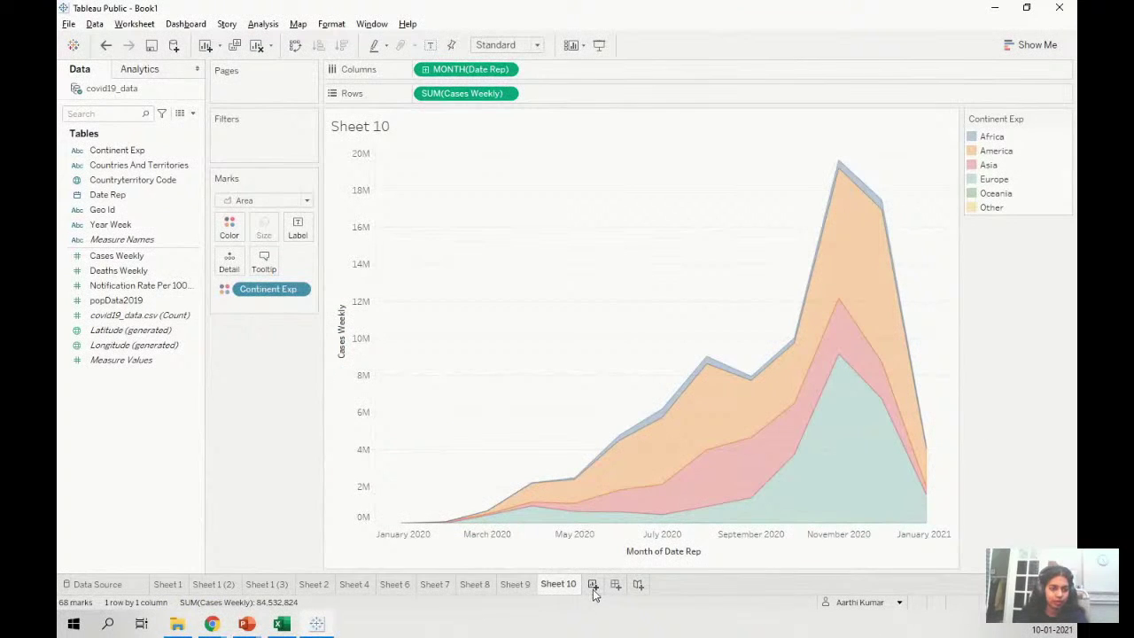
left_click(593, 585)
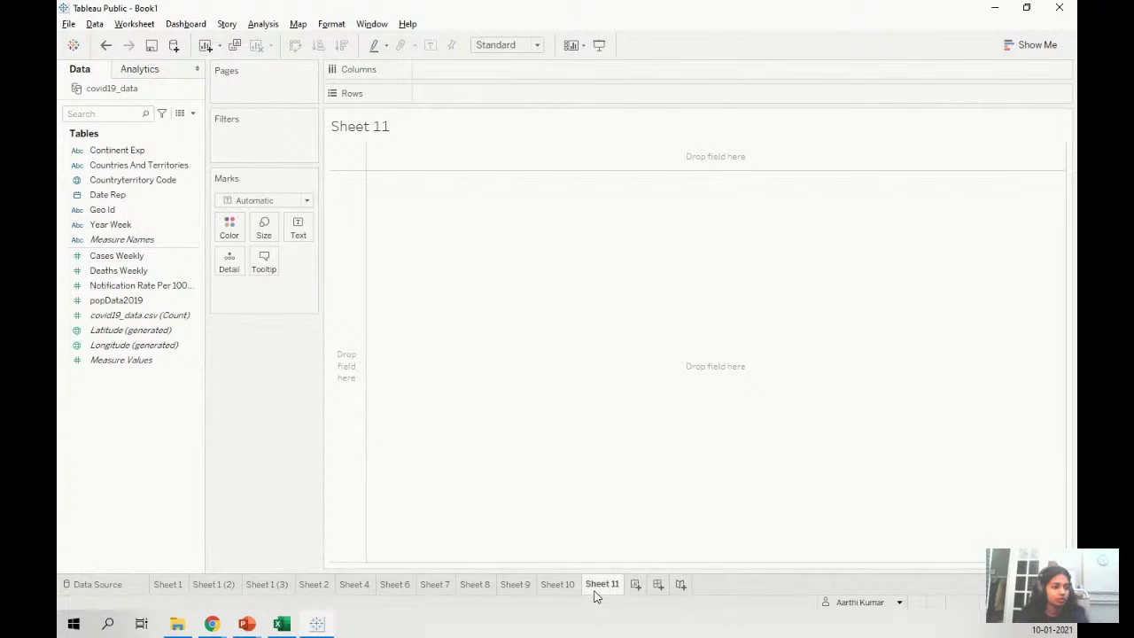
left_click(150, 258)
right_click(155, 264)
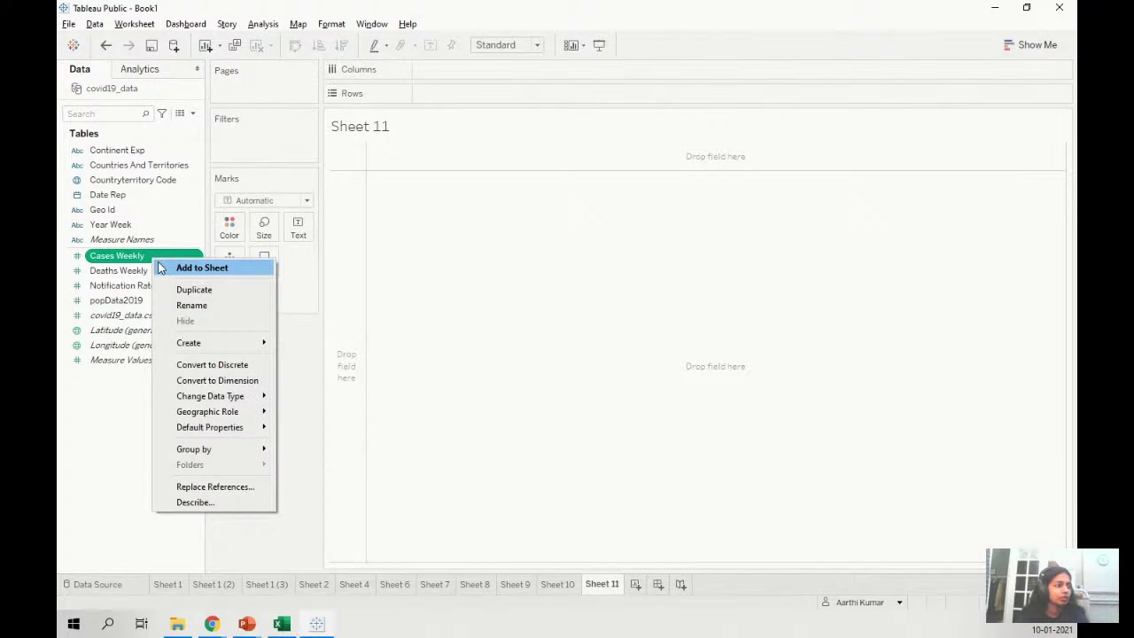
left_click(162, 267)
left_click(116, 271)
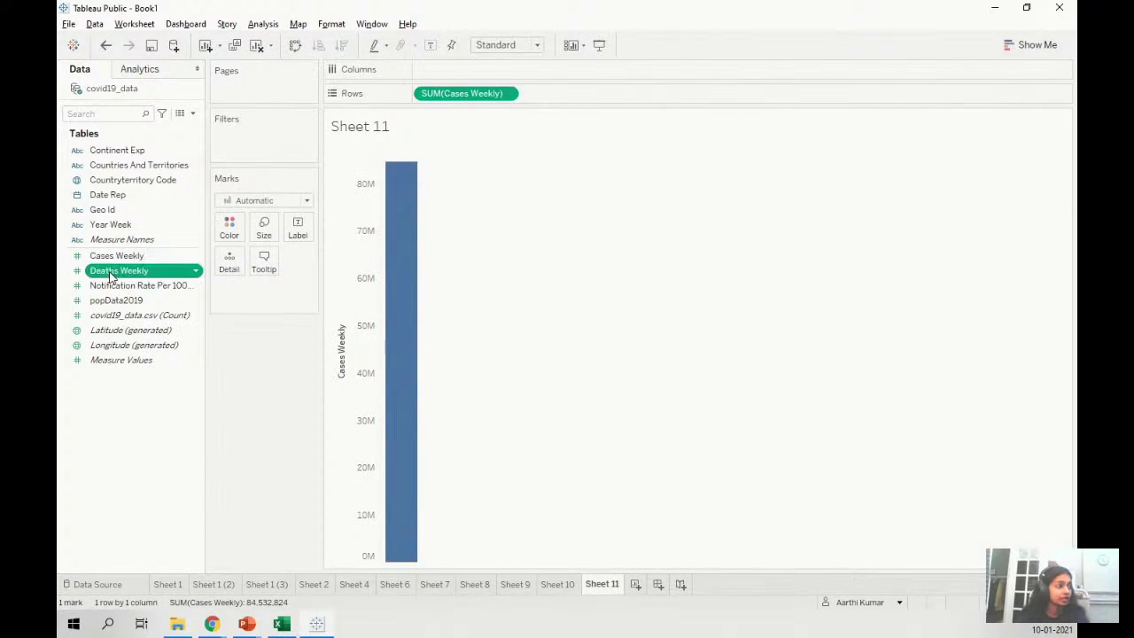
right_click(117, 274)
left_click(119, 282)
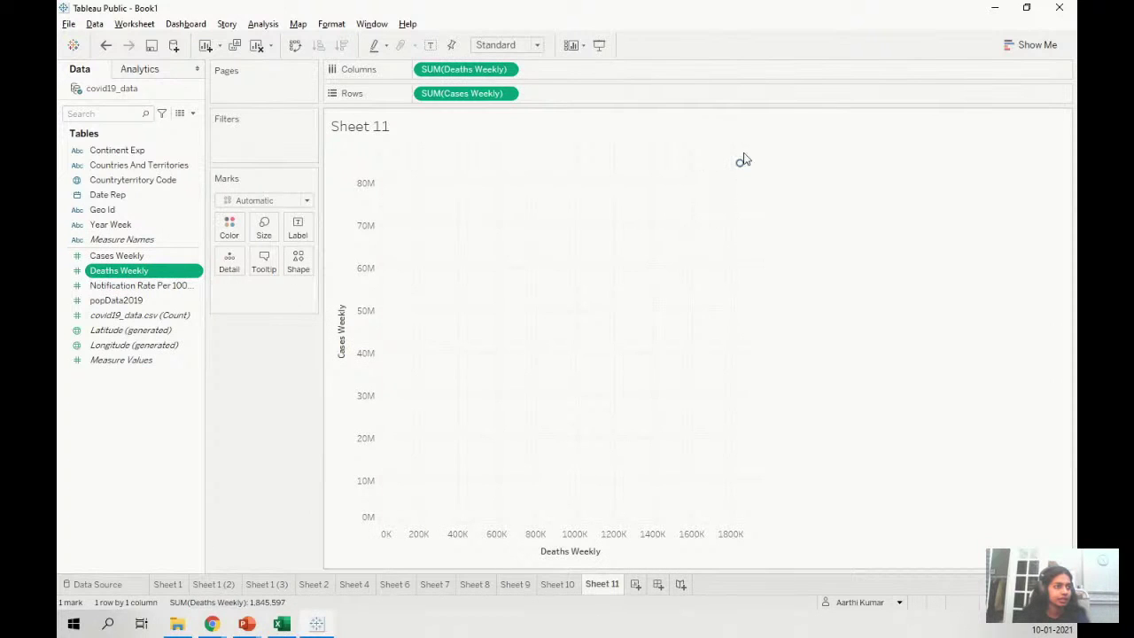
mouse_move(742, 167)
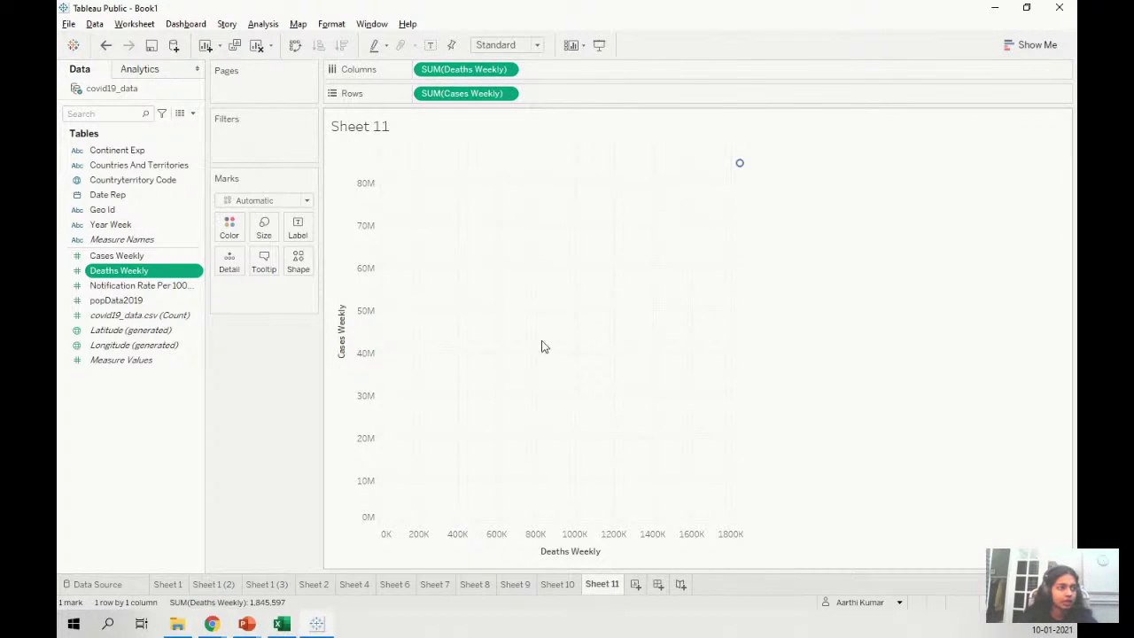
- Check the scatter plot's recommended field requirements and add Continent Exp to the view as mark shapes
left_click(1032, 45)
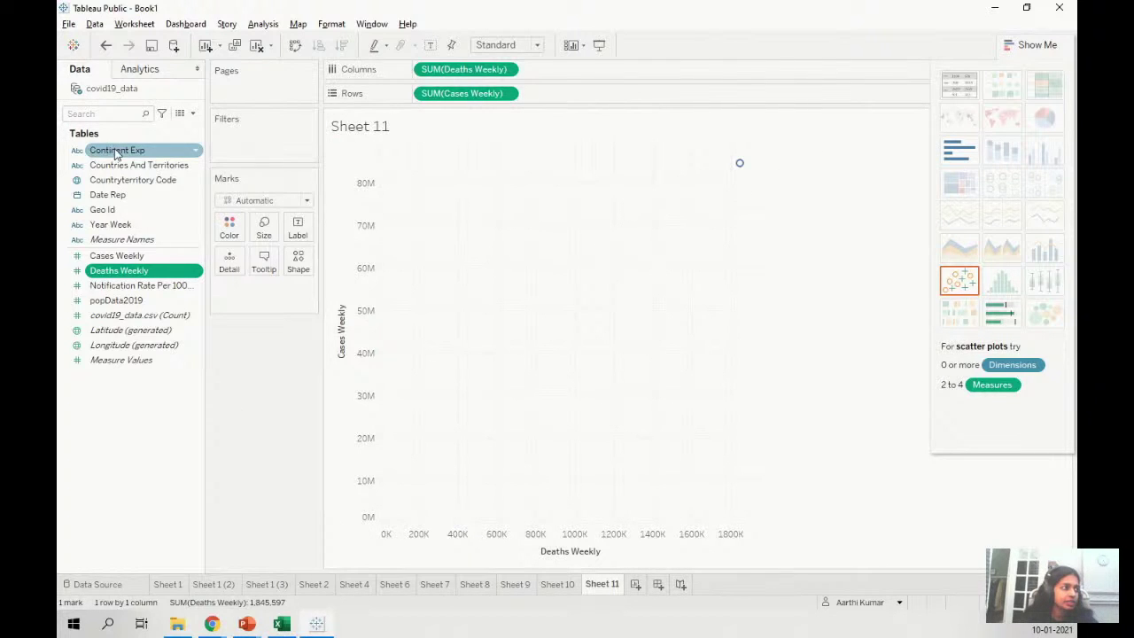
left_click_drag(115, 150, 515, 267)
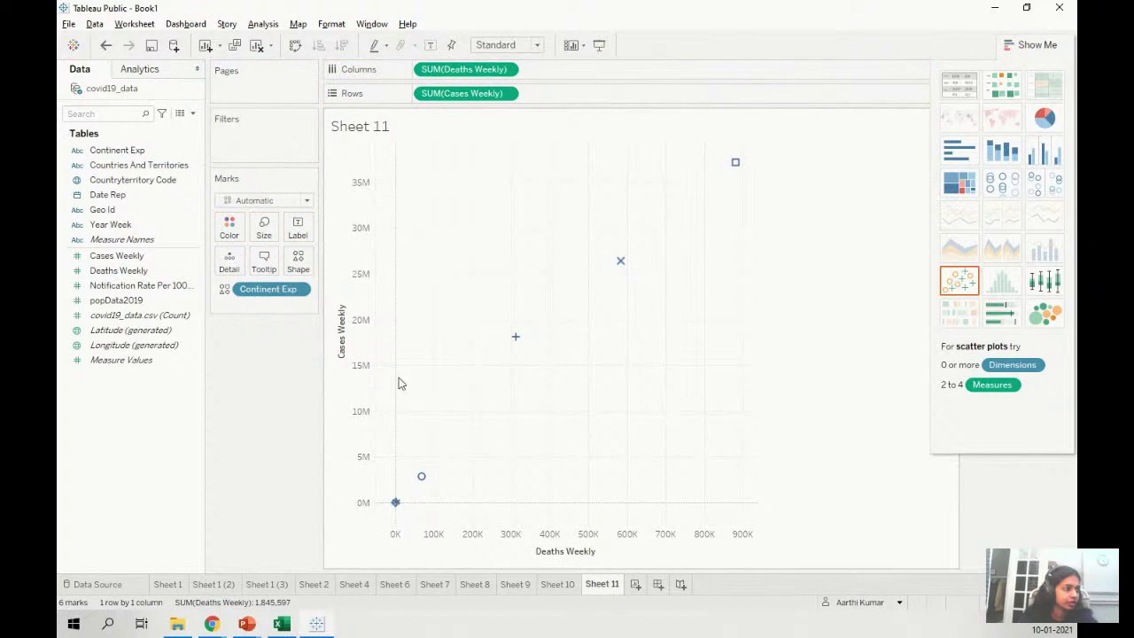
left_click(1028, 46)
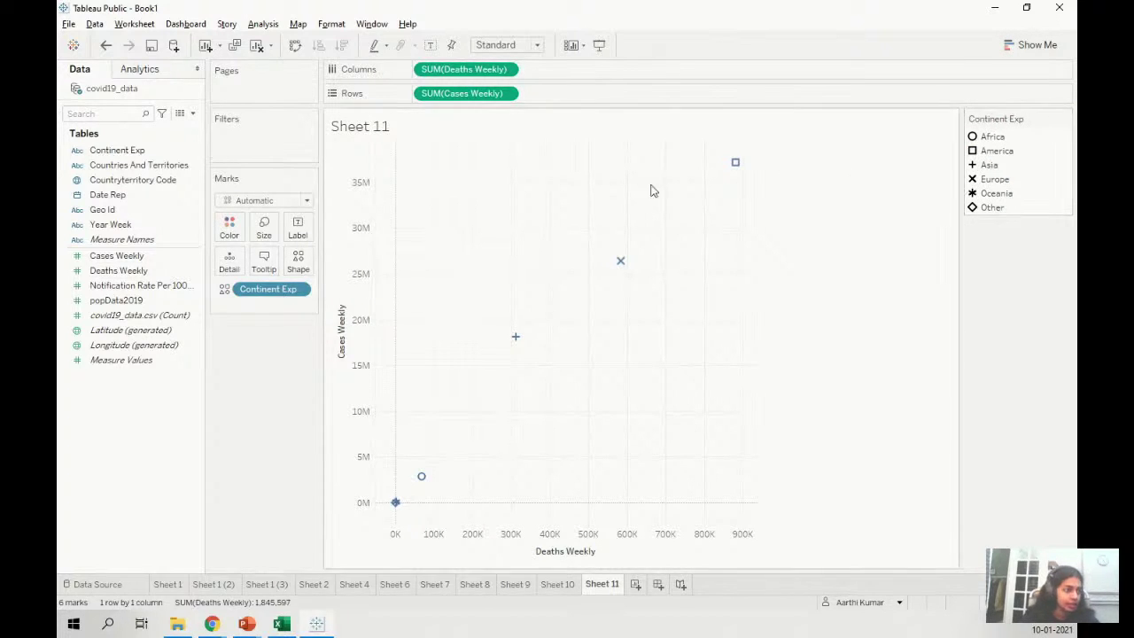
- Color the scatter plot marks by Countries And Territories, adding all members
left_click(142, 167)
left_click_drag(142, 166, 228, 226)
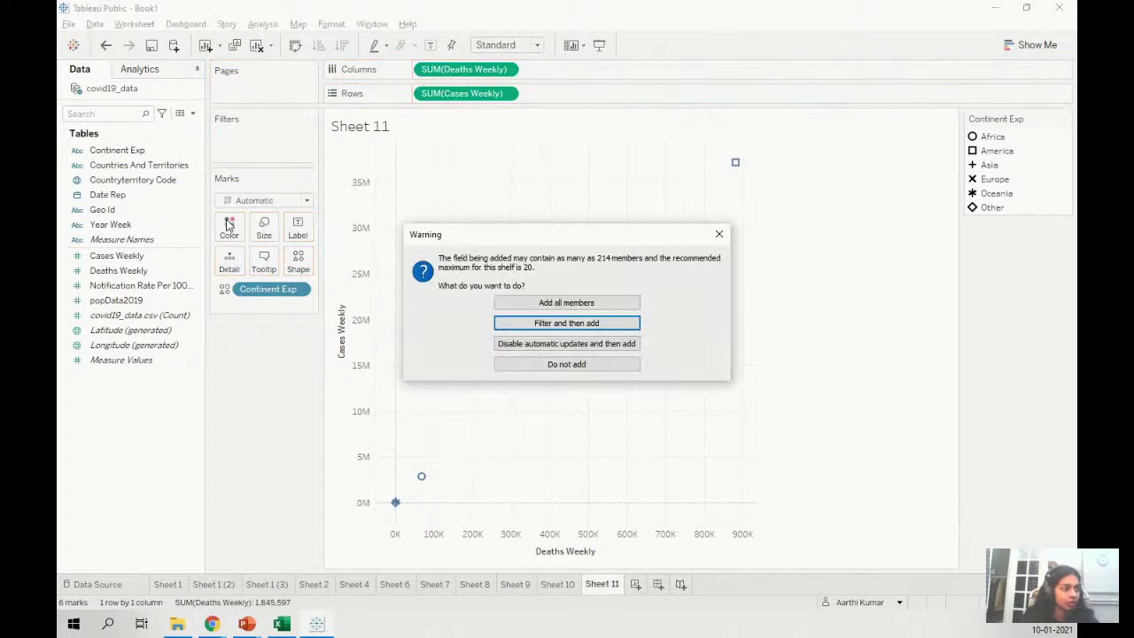
left_click(506, 302)
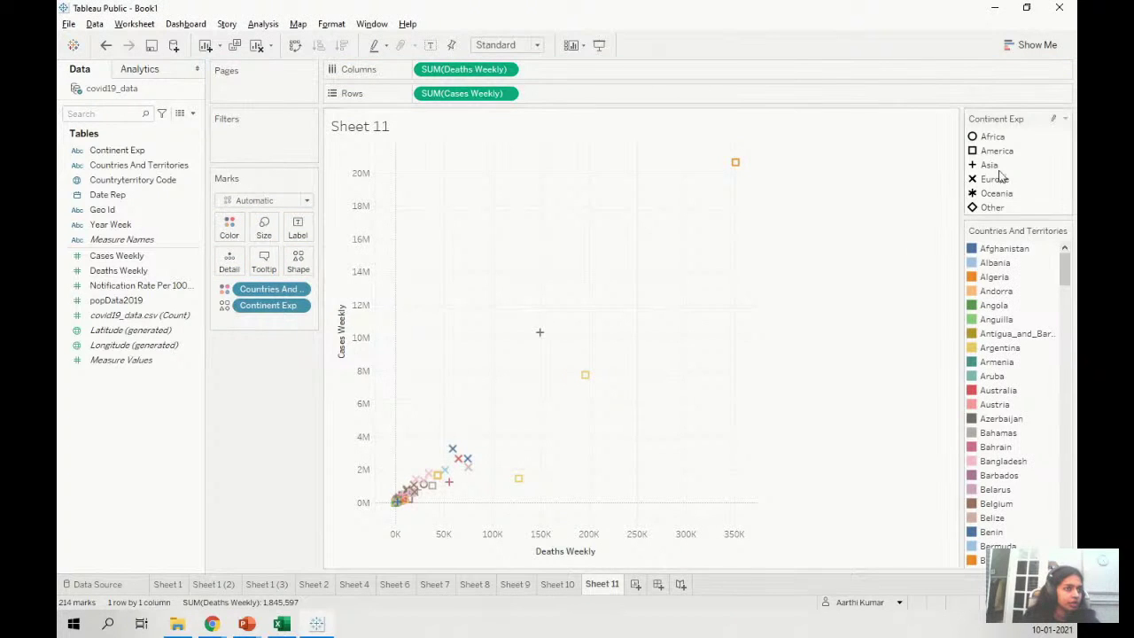
- Inspect the continent legend and the details of the outlying country marks in the scatter plot
mouse_move(999, 137)
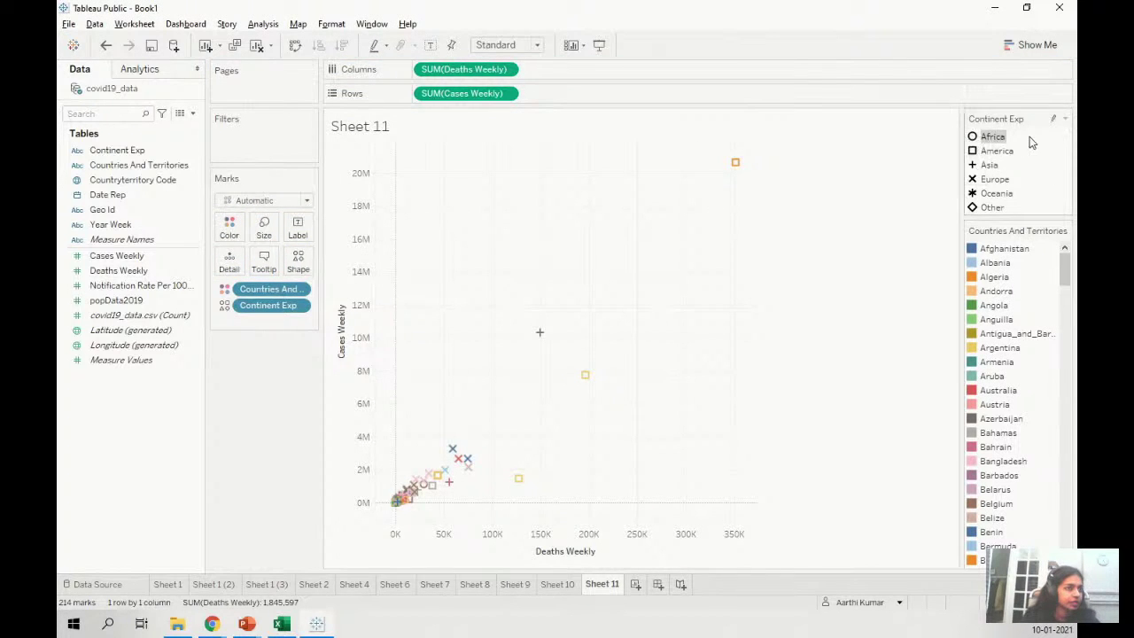
left_click(1065, 118)
left_click(827, 148)
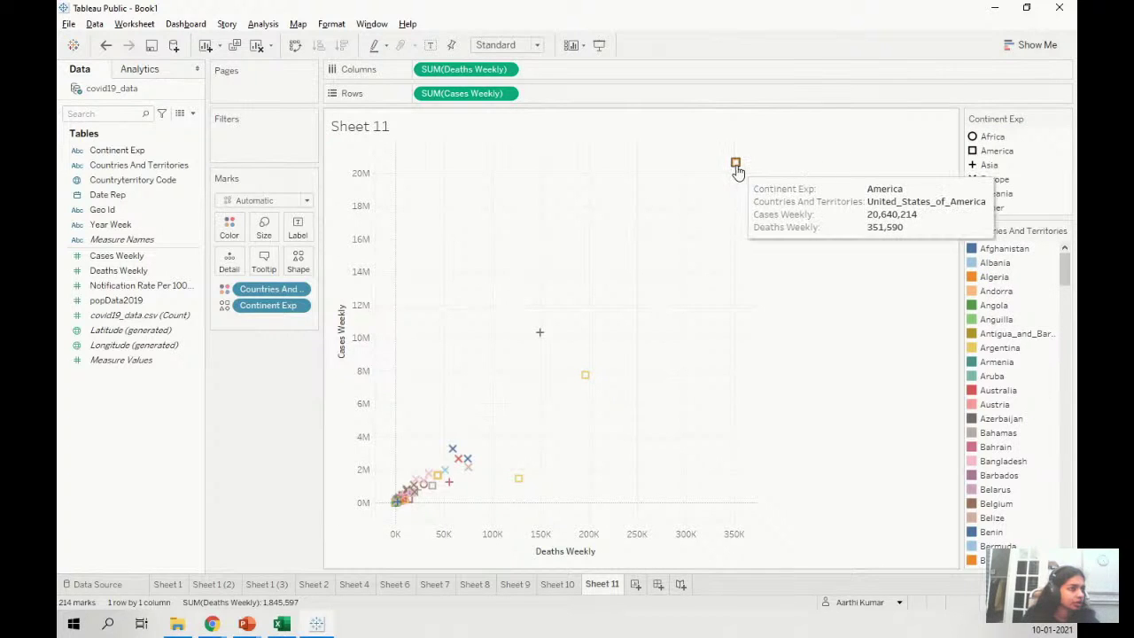
mouse_move(539, 333)
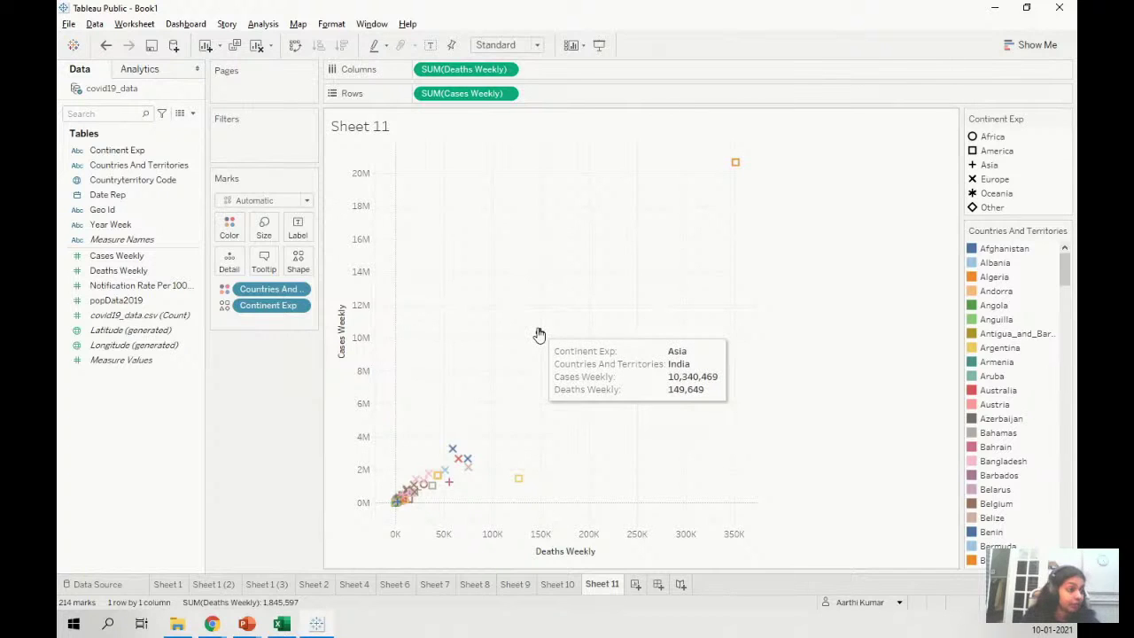
mouse_move(584, 381)
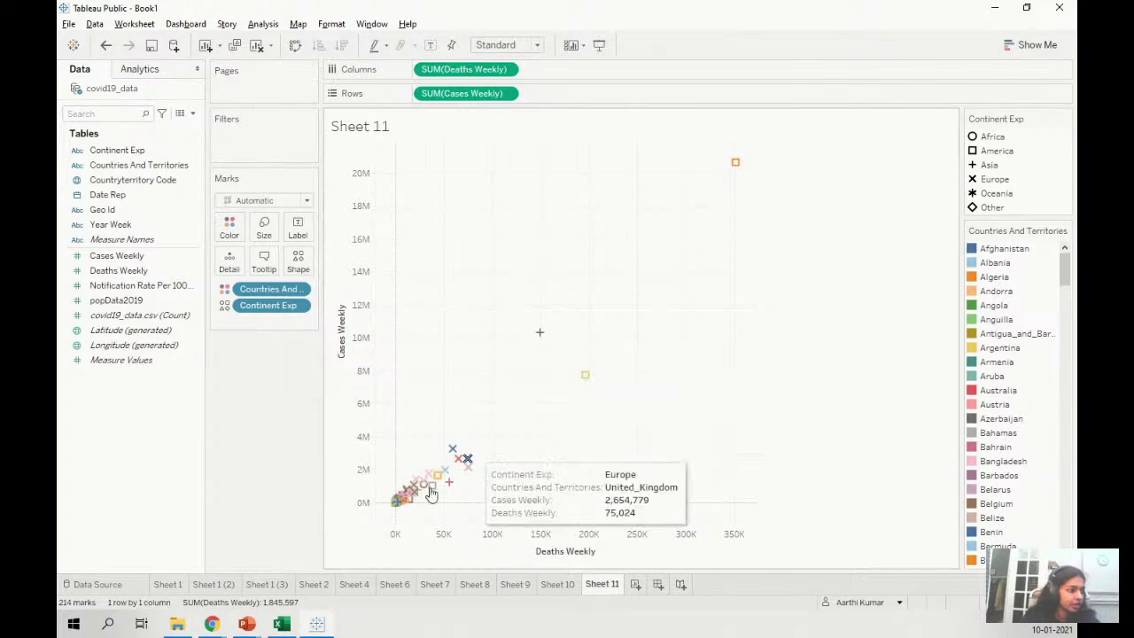
- Try showing trend lines on the scatter plot and undo them
right_click(507, 312)
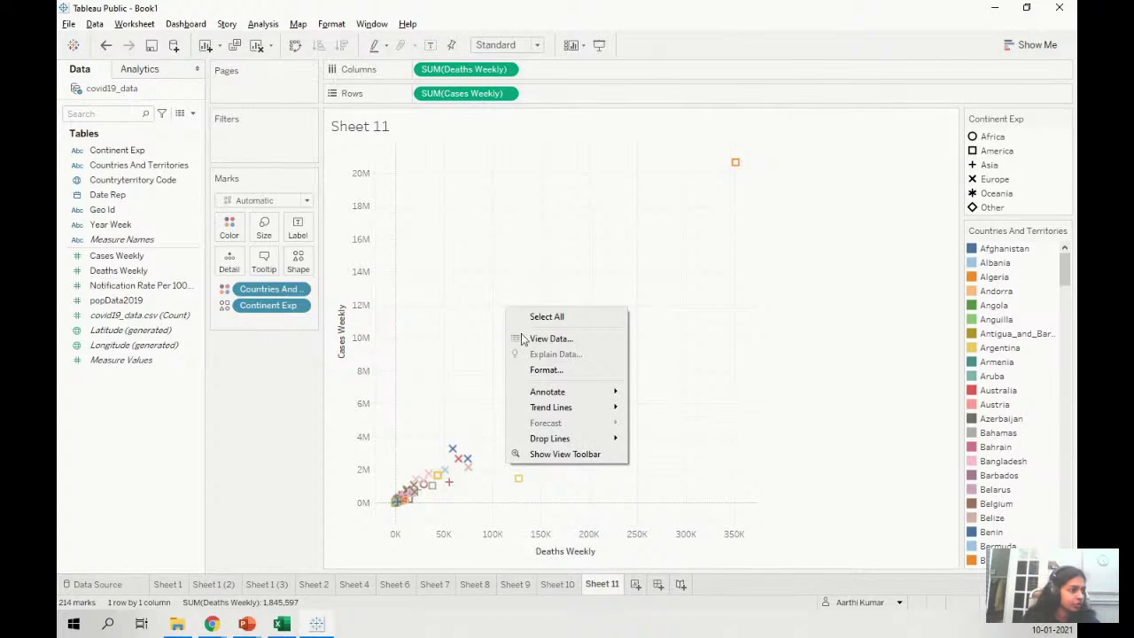
mouse_move(581, 405)
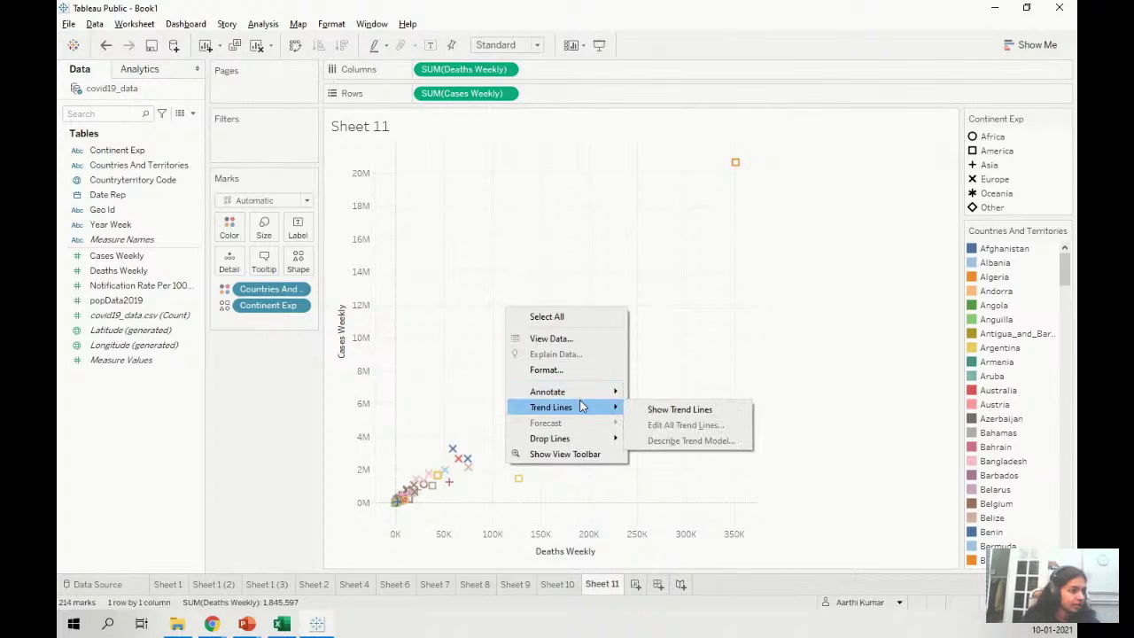
left_click(634, 410)
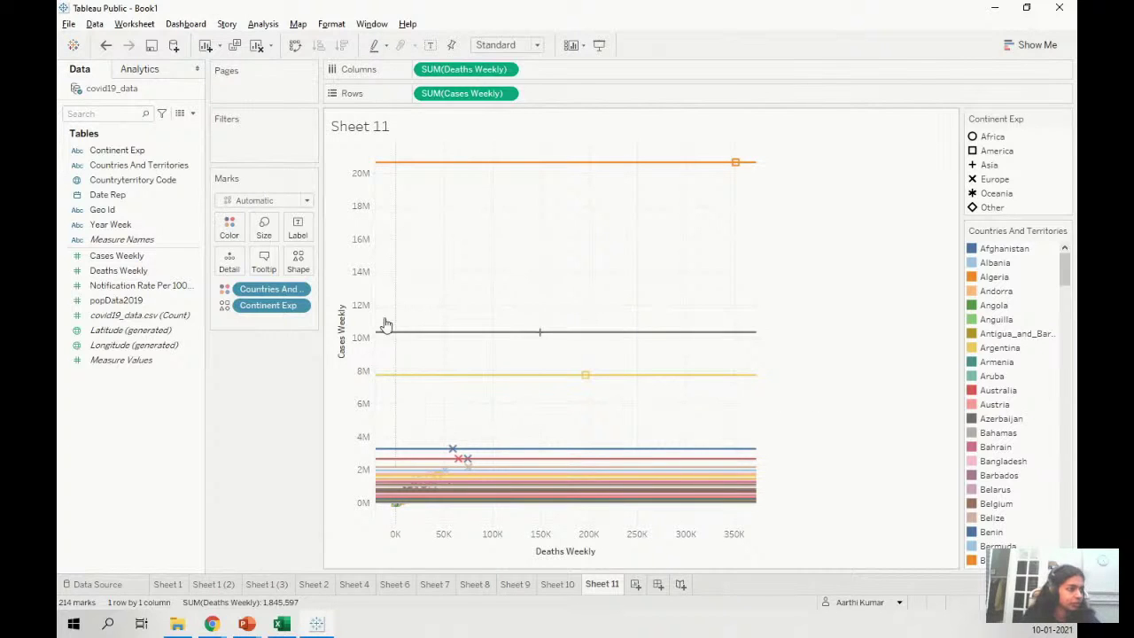
key("ctrl+z")
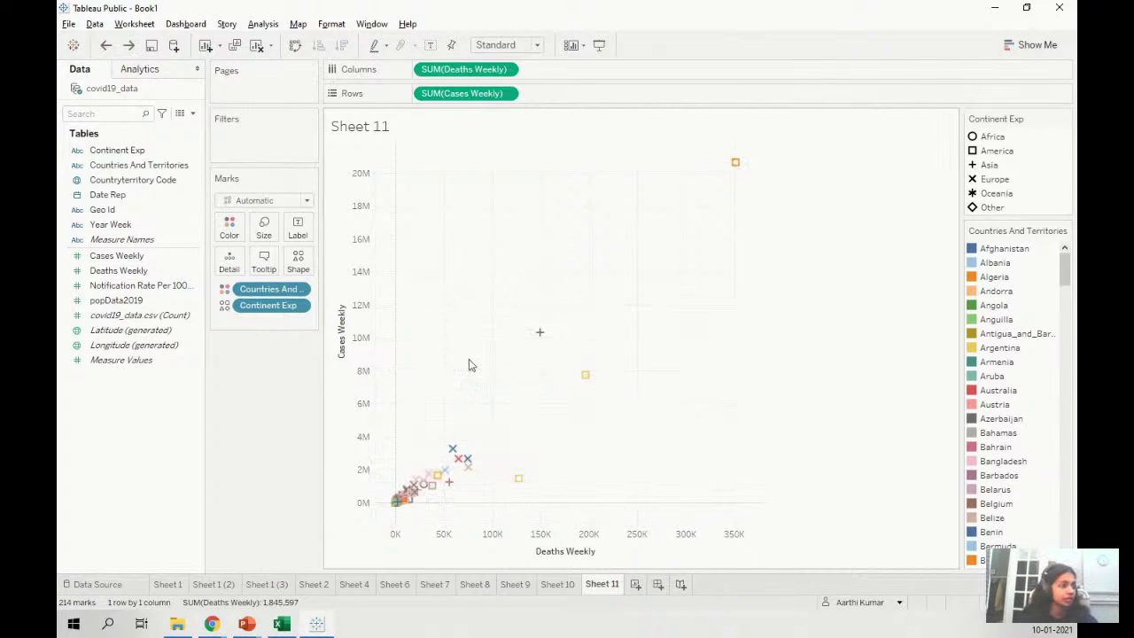
right_click(422, 327)
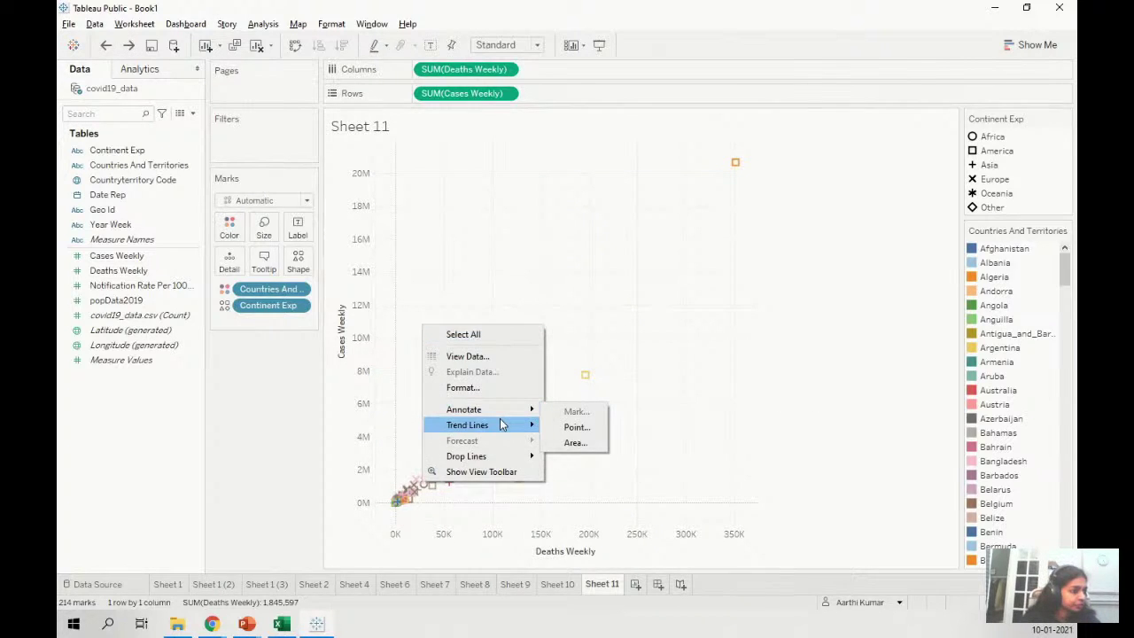
mouse_move(500, 424)
left_click(578, 337)
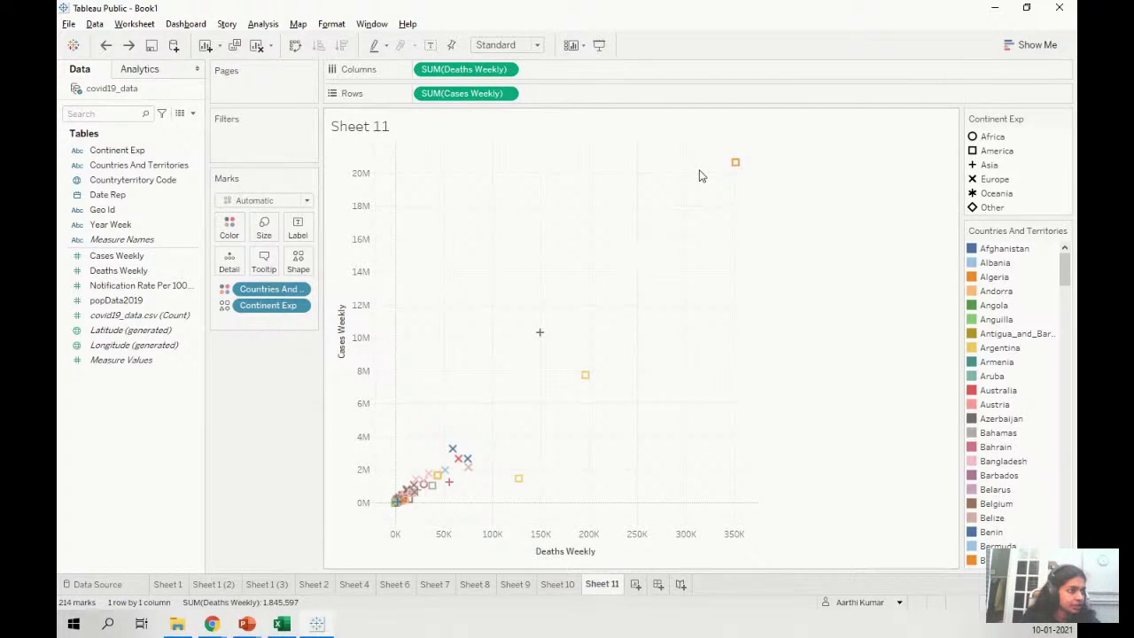
- Add average reference lines across the entire table for Deaths Weekly and Cases Weekly, and inspect each line's value
left_click(170, 73)
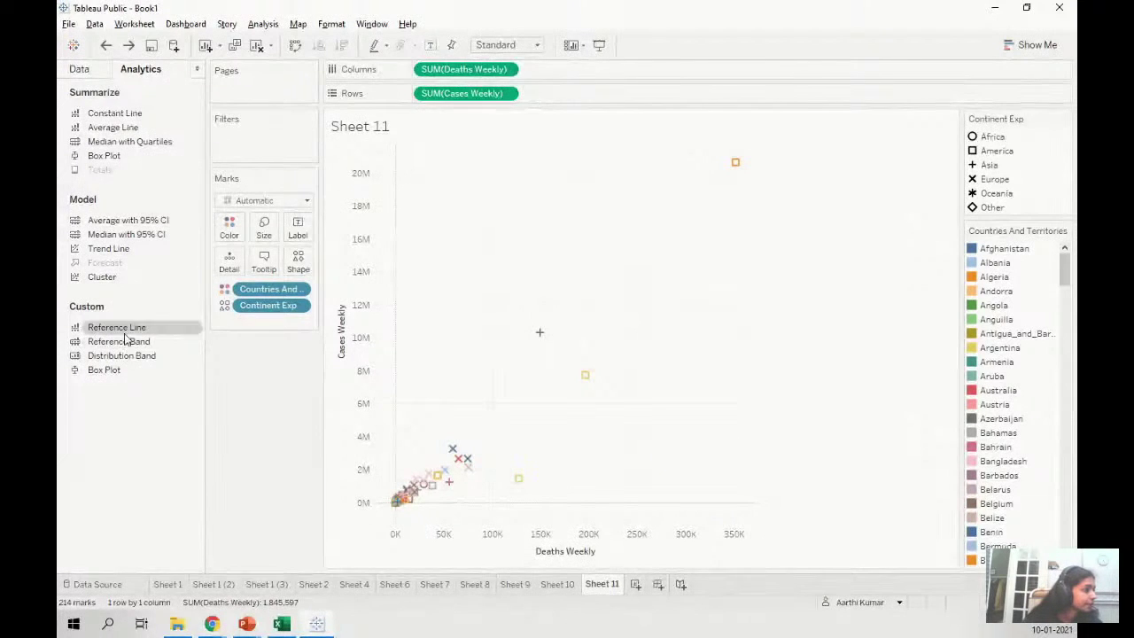
left_click_drag(135, 334, 467, 183)
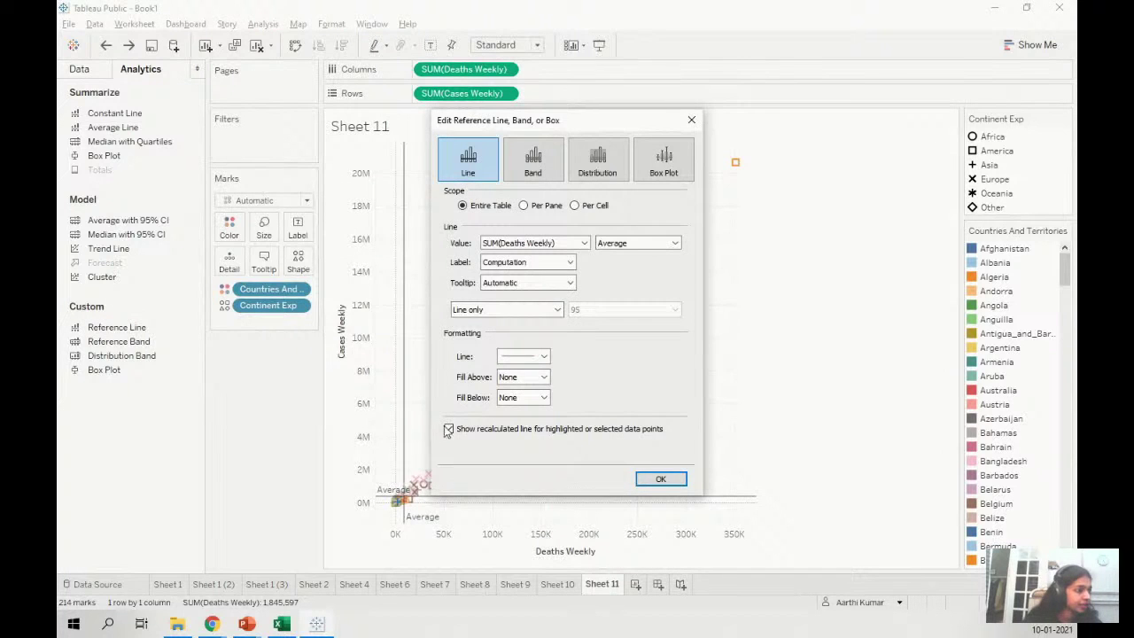
left_click(660, 478)
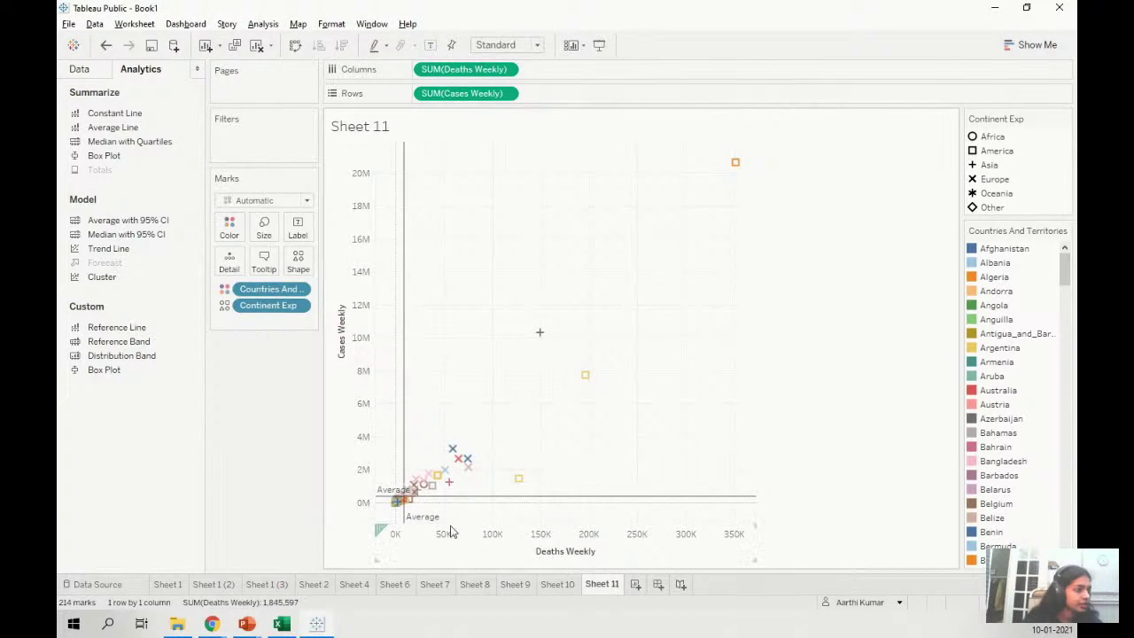
left_click(404, 414)
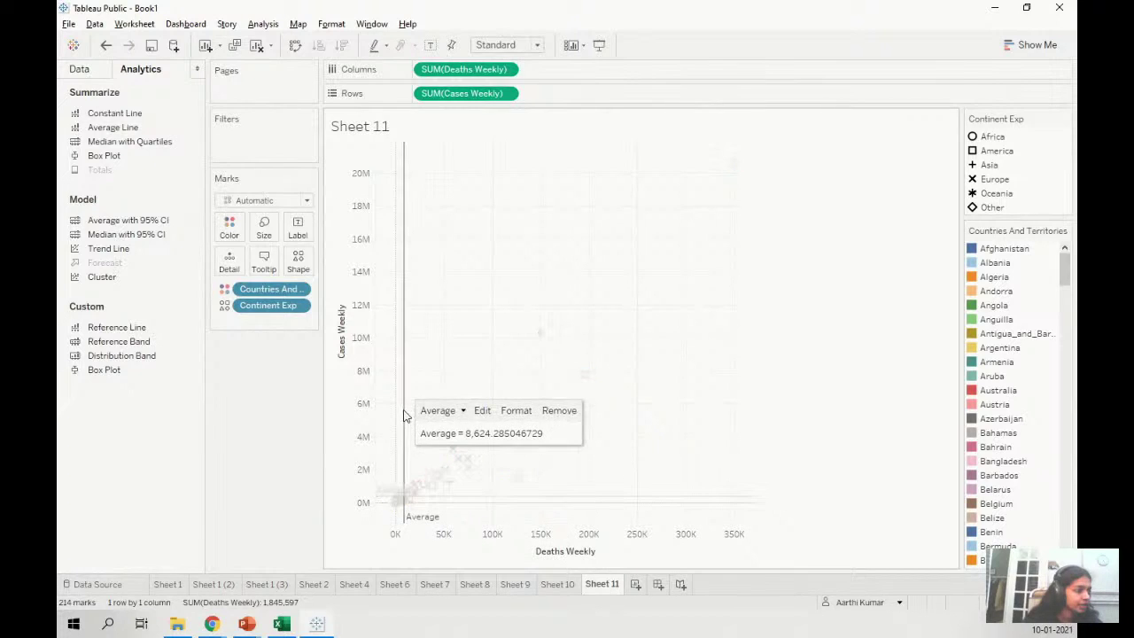
left_click(484, 503)
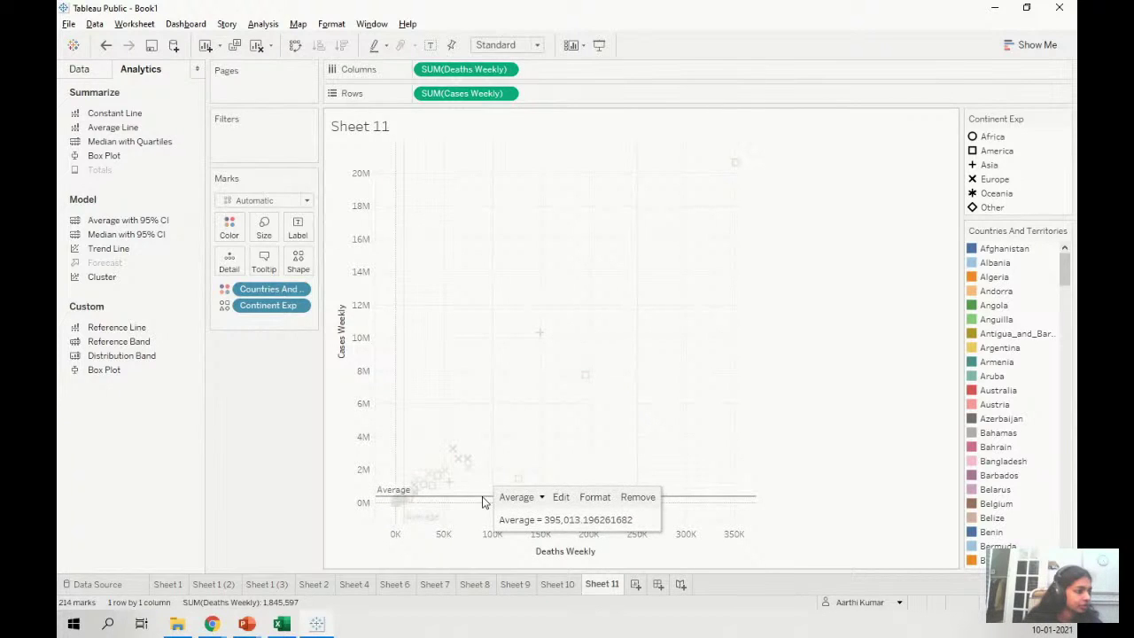
left_click(656, 355)
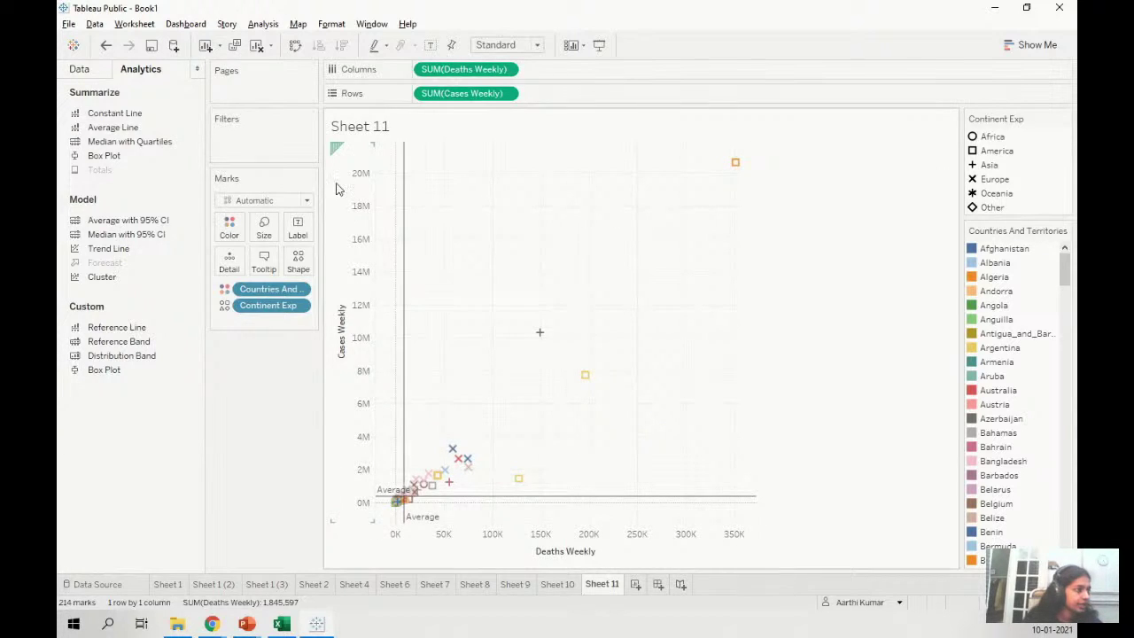
- Show the view toolbar and zoom the scatter plot in on the clustered marks around the average lines' intersection
right_click(526, 289)
left_click(595, 435)
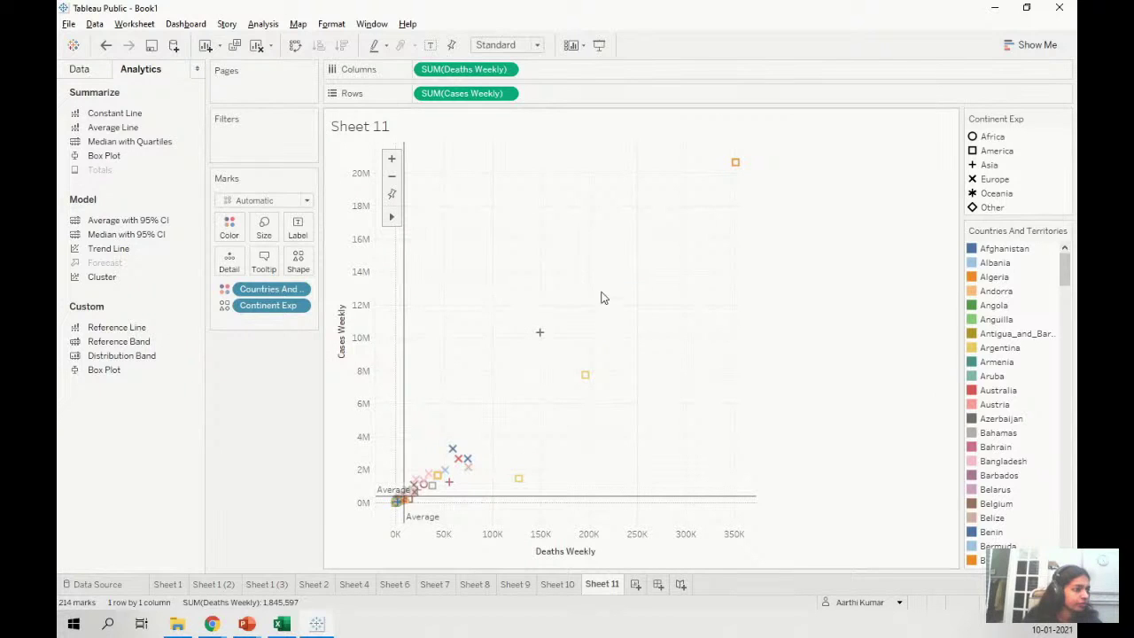
left_click(411, 218)
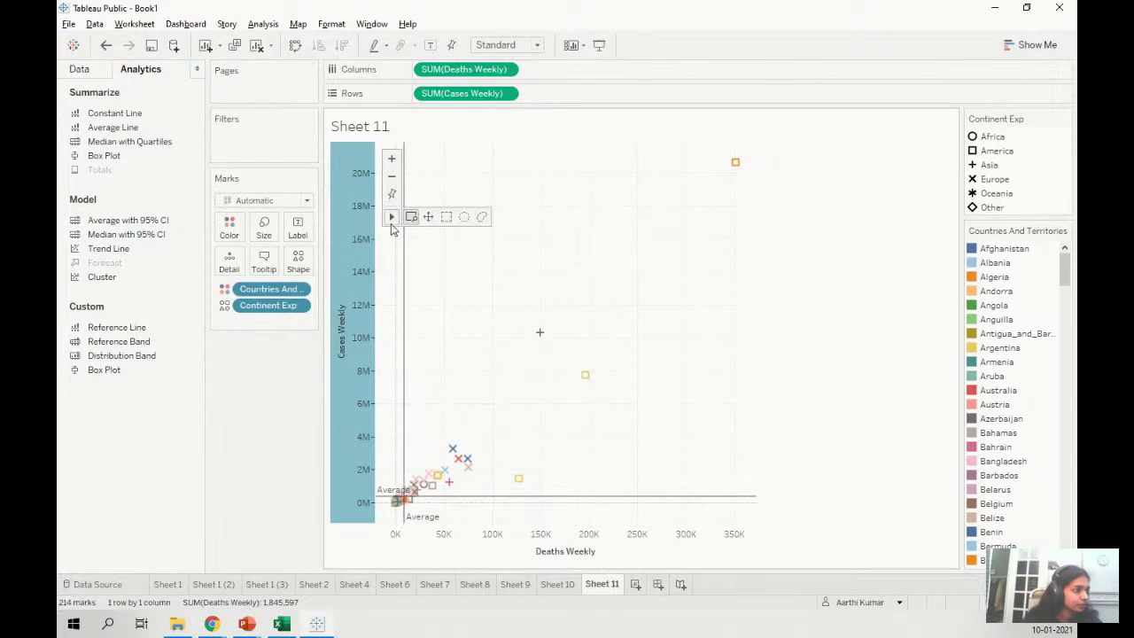
left_click_drag(390, 464, 453, 515)
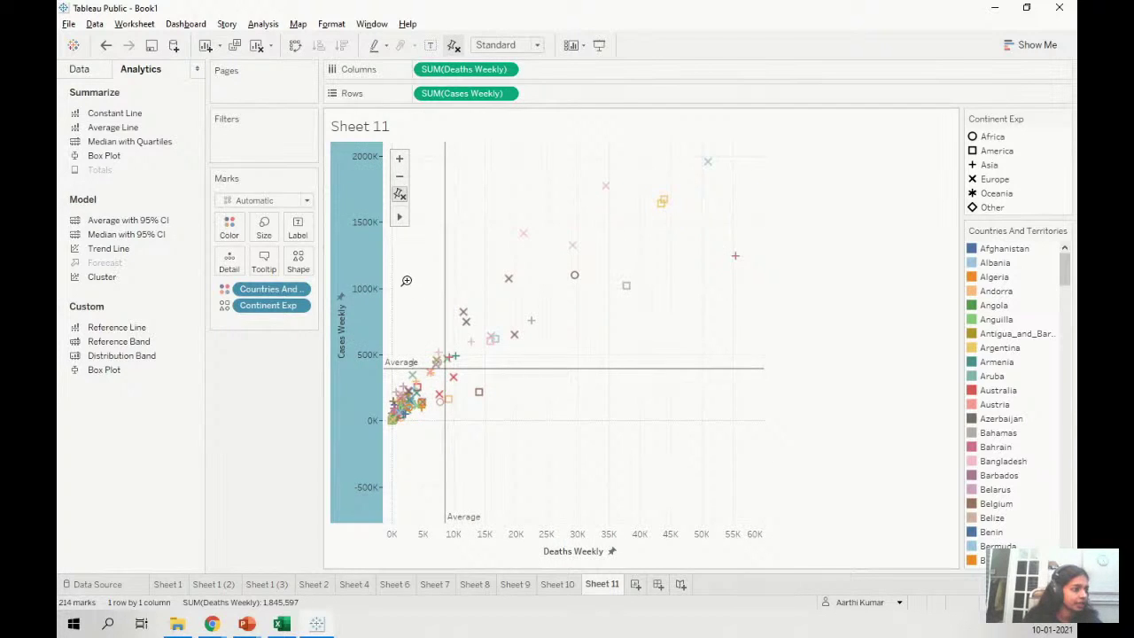
left_click_drag(407, 280, 503, 429)
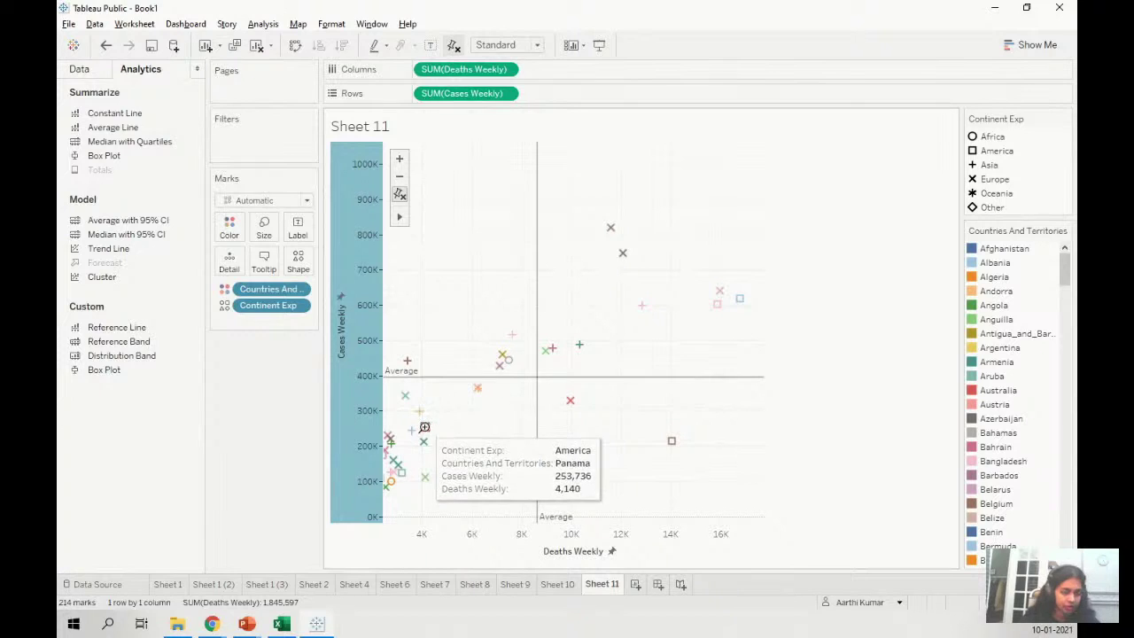
- Inspect the cases and deaths of individual country marks in the quadrants formed by the average lines
mouse_move(666, 448)
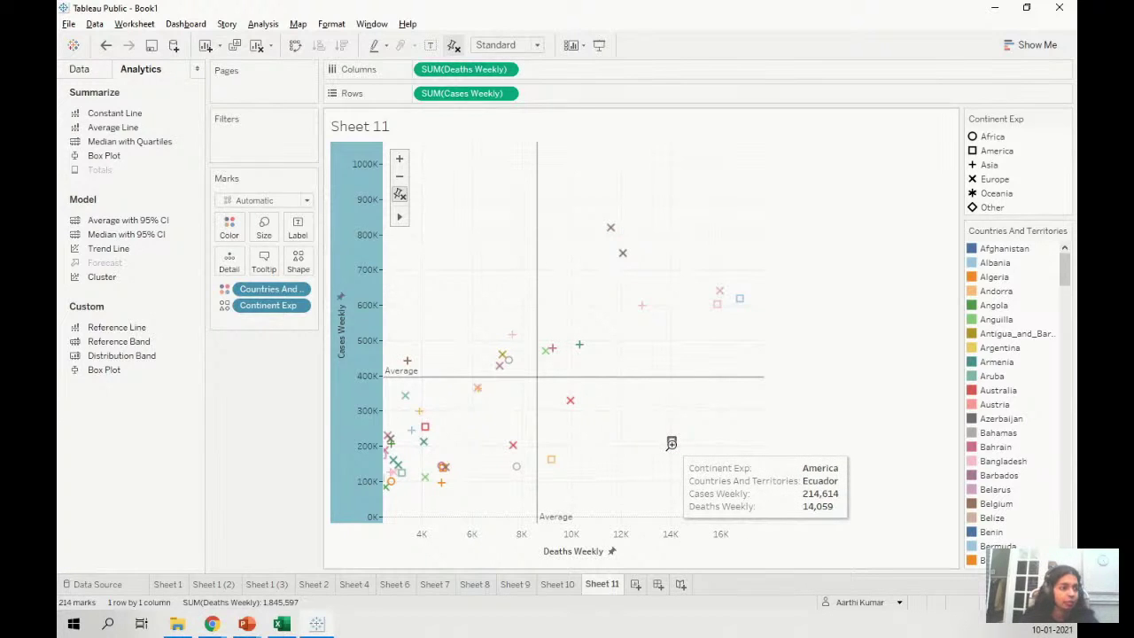
mouse_move(543, 467)
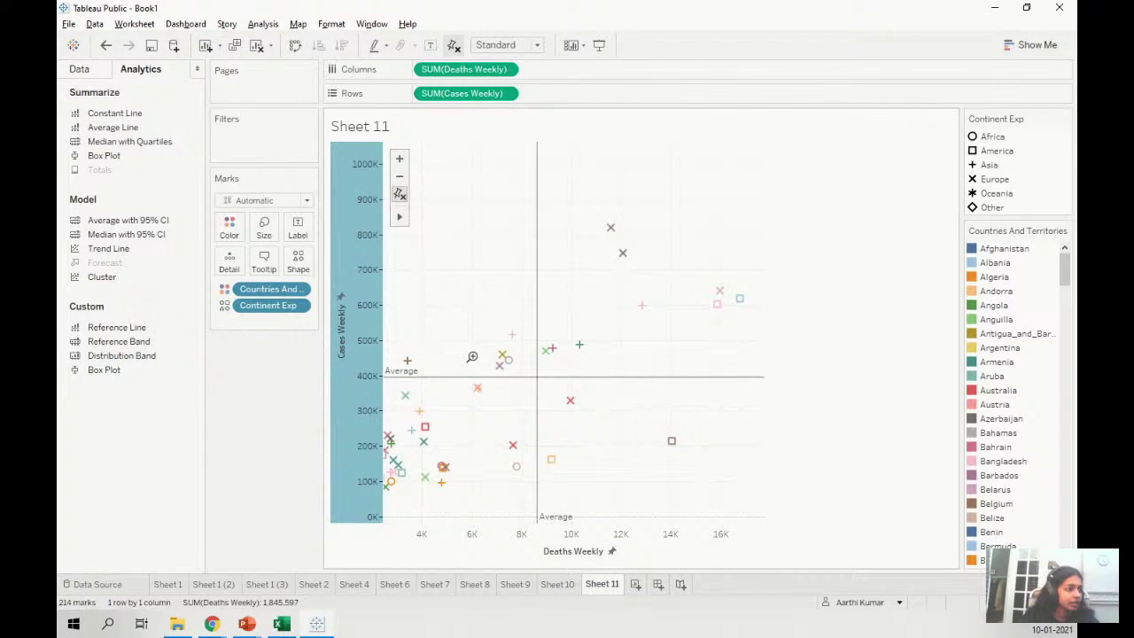
mouse_move(510, 334)
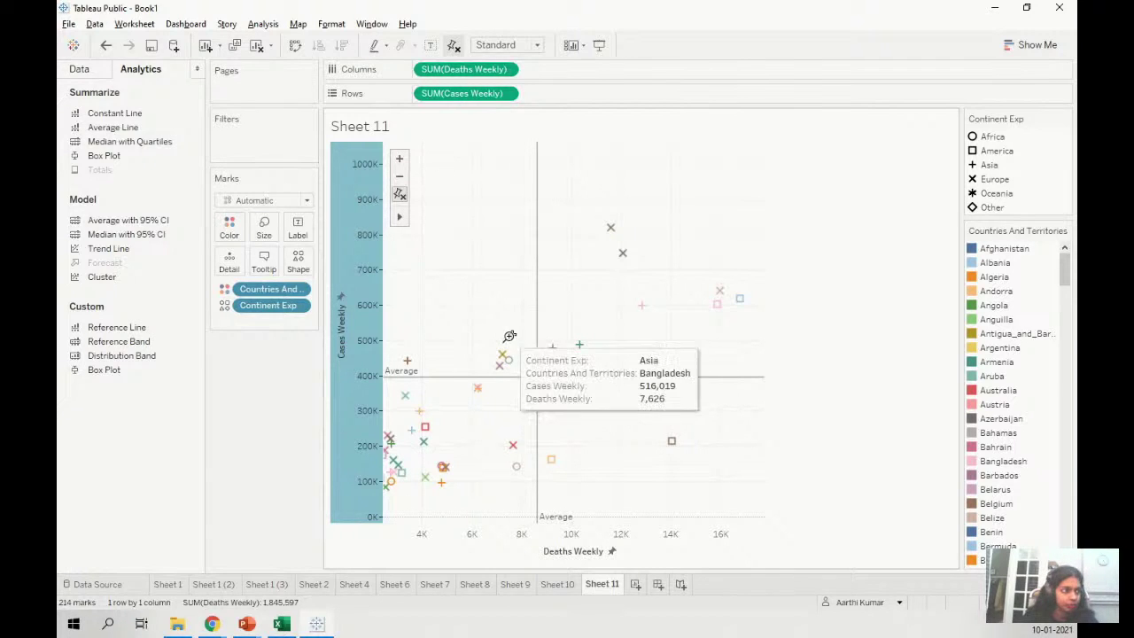
mouse_move(503, 354)
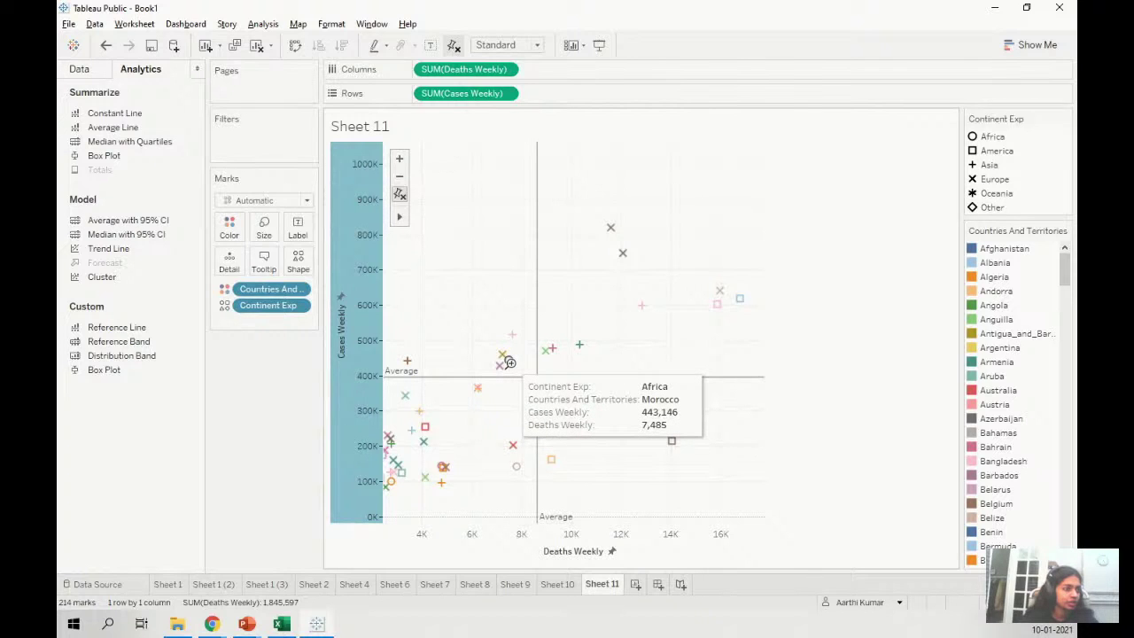
- Reset the scatter plot's axes and zoom in on the clustered marks around the origin and average lines
left_click(443, 280)
left_click(400, 195)
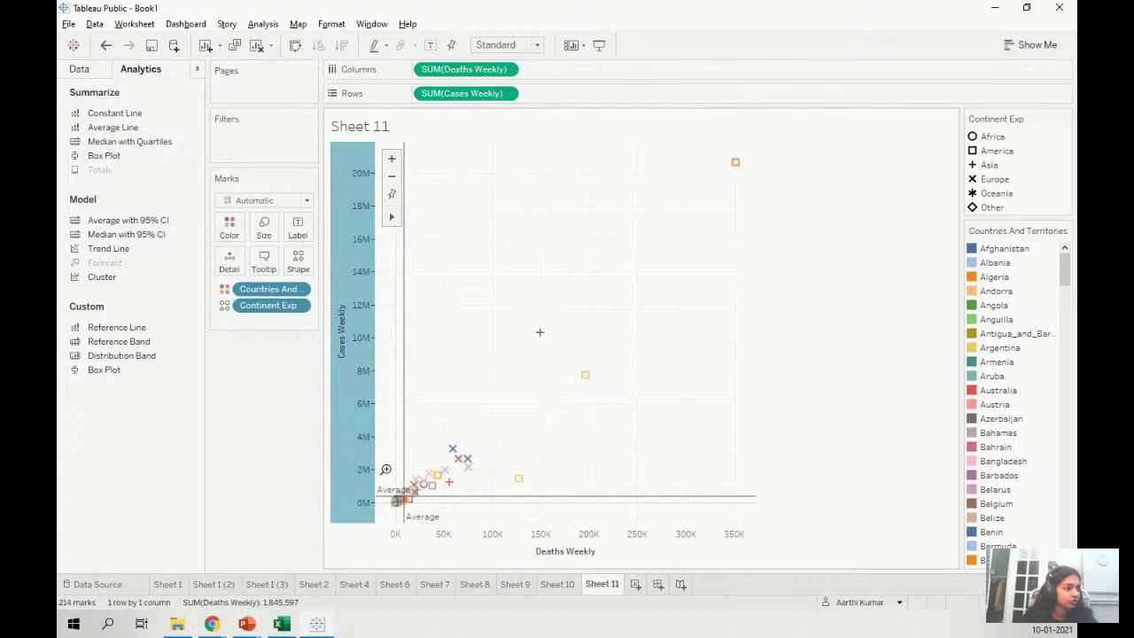
left_click_drag(382, 466, 428, 515)
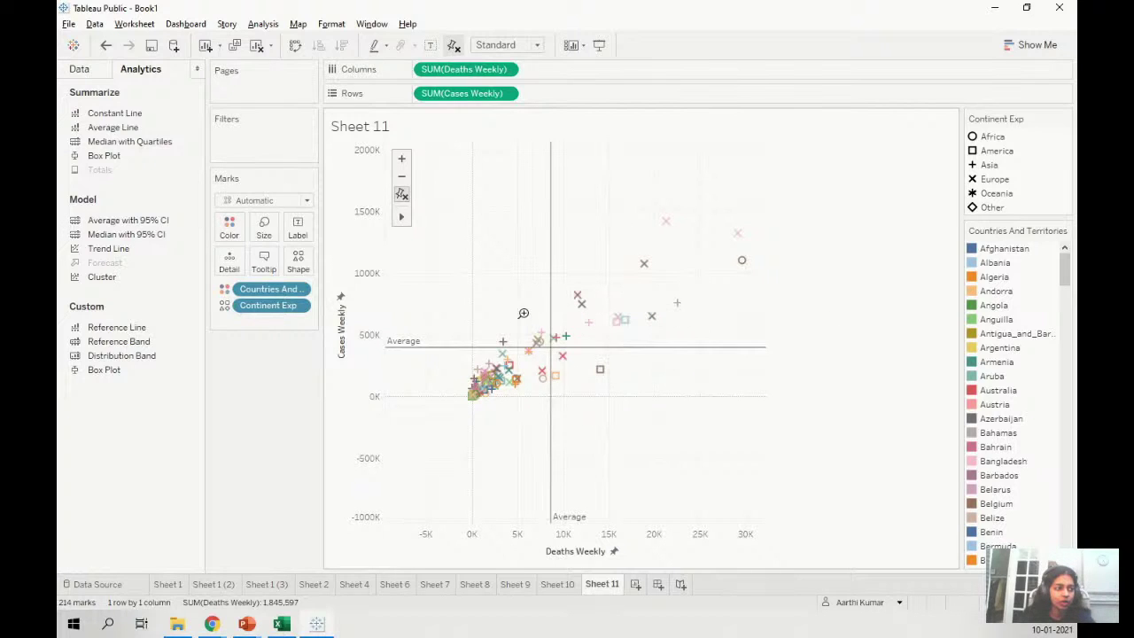
mouse_move(504, 340)
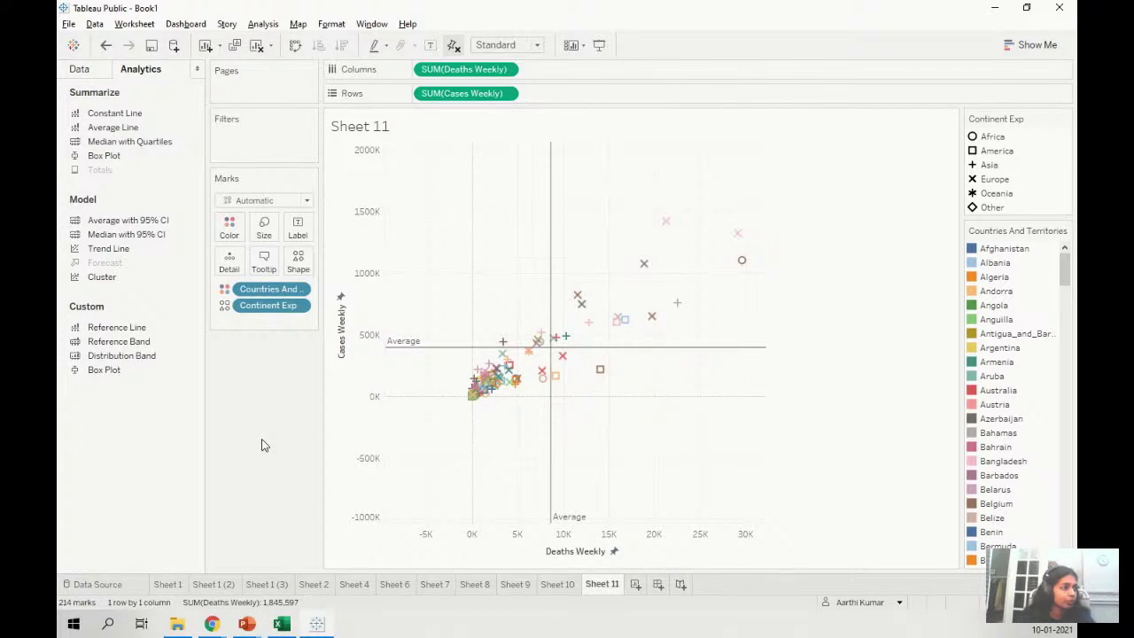
- Add a Continent Exp filter with all six continents selected and show its filter control beside the scatter plot
left_click(80, 70)
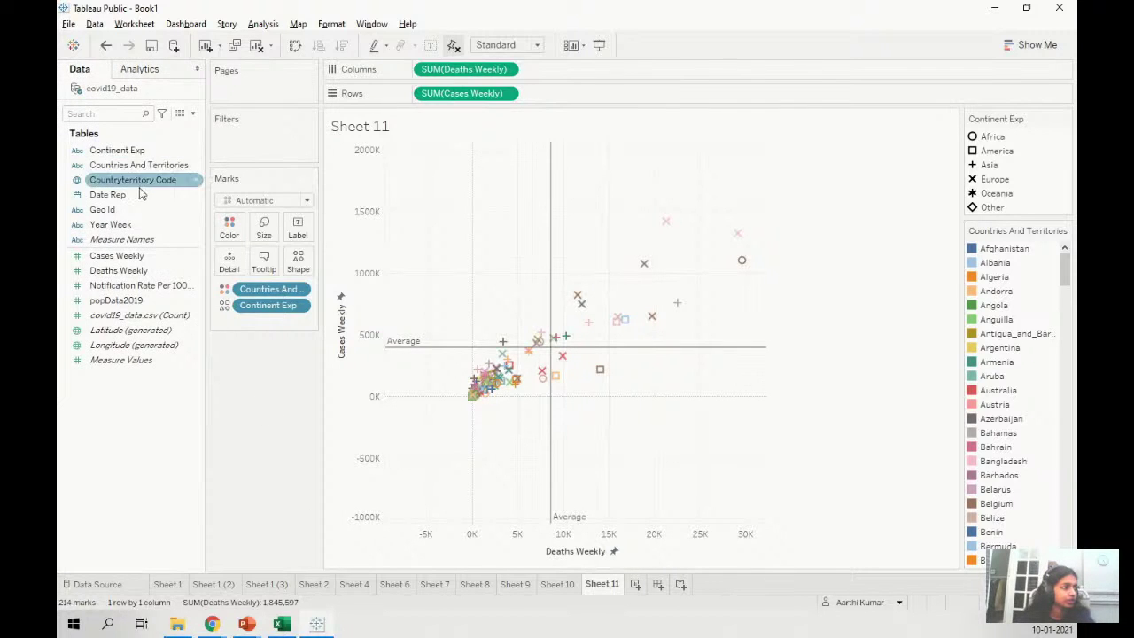
left_click_drag(116, 150, 250, 142)
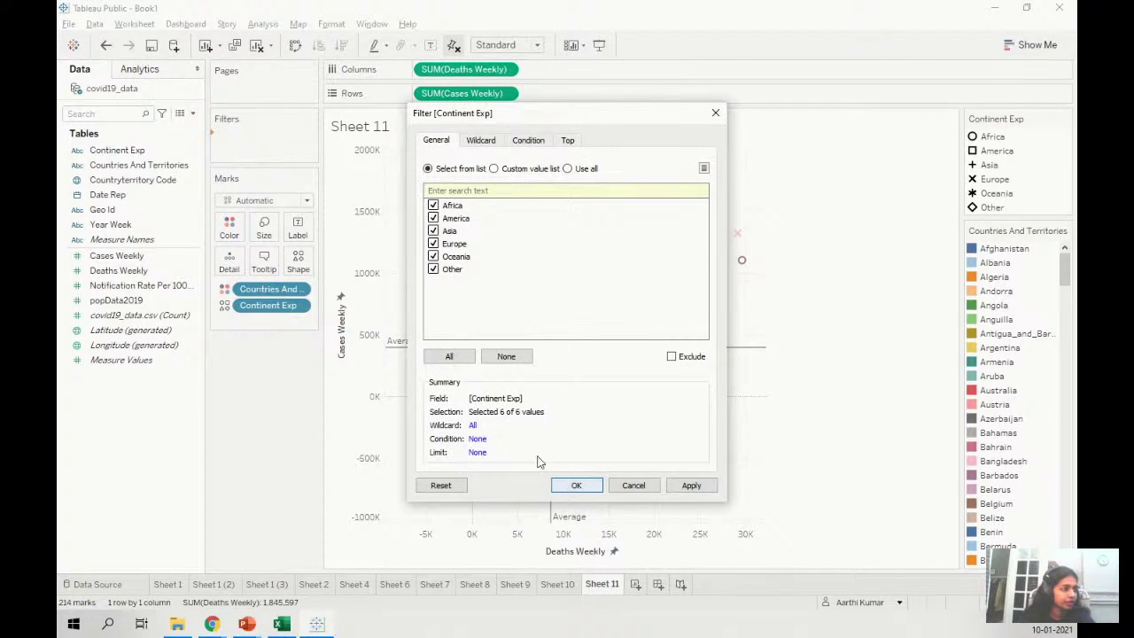
left_click(576, 484)
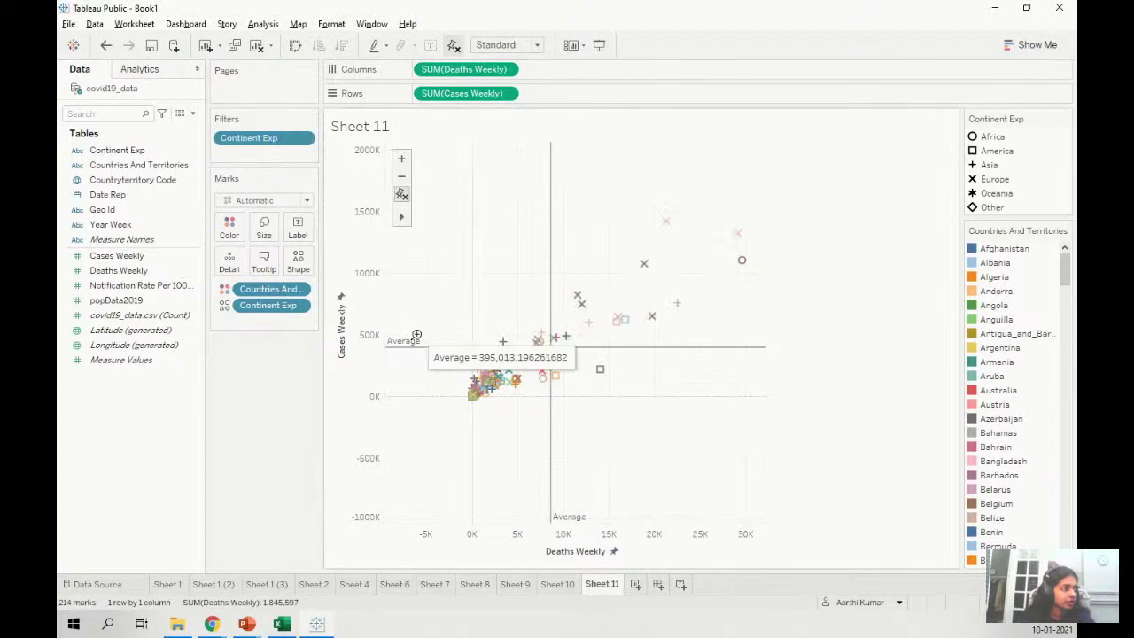
left_click(308, 140)
left_click(305, 181)
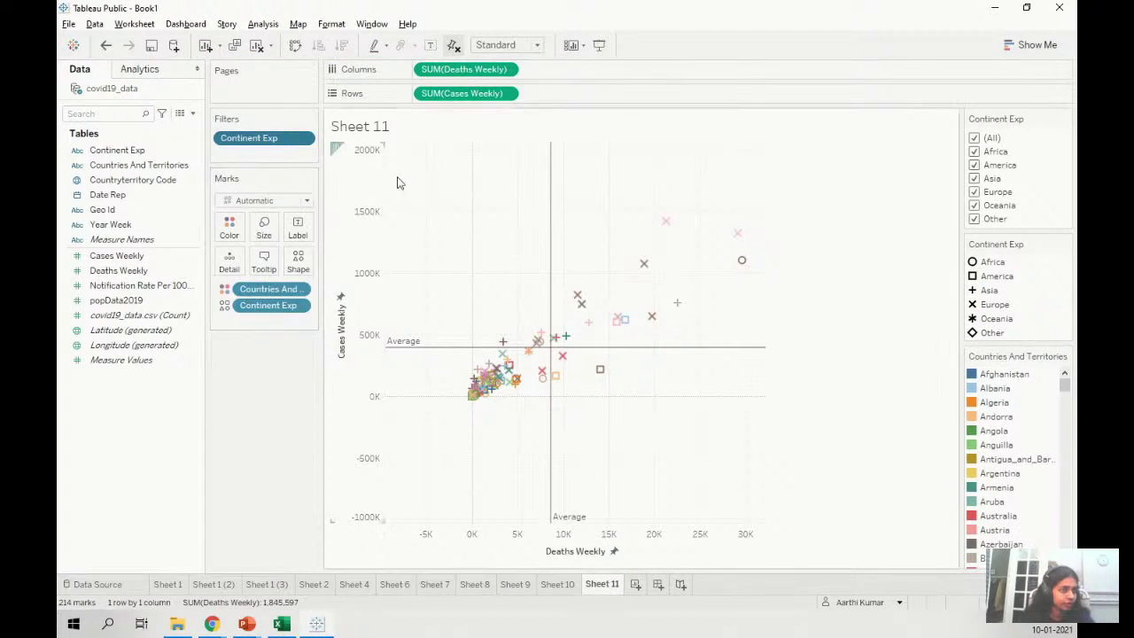
- Filter the scatter plot to Asia only and reset the axes to fit its marks
left_click(974, 138)
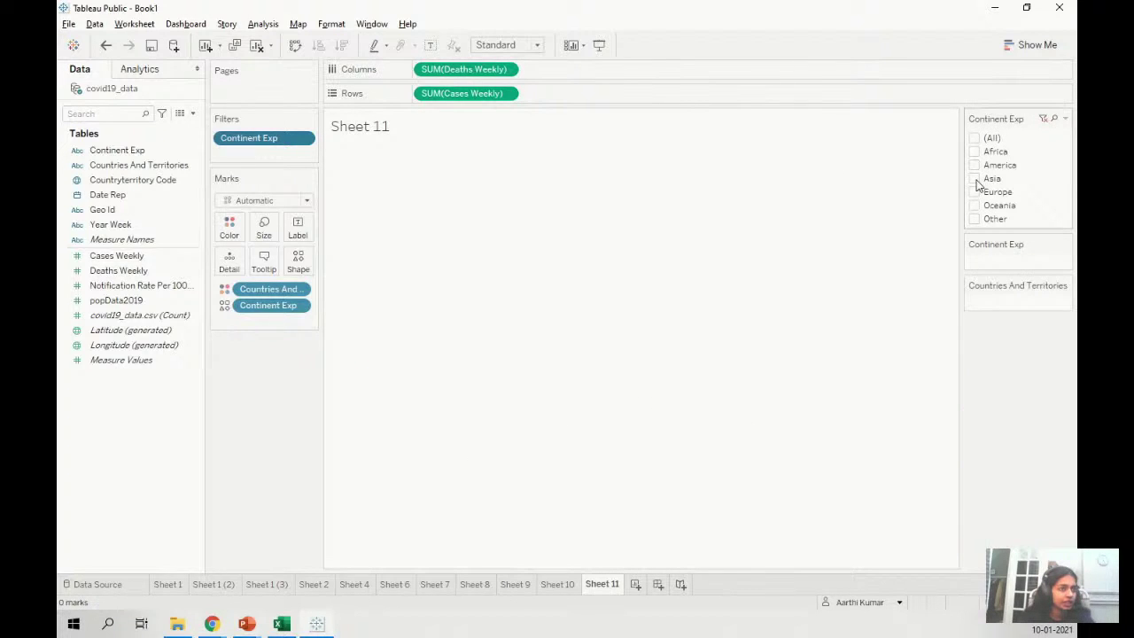
left_click(974, 179)
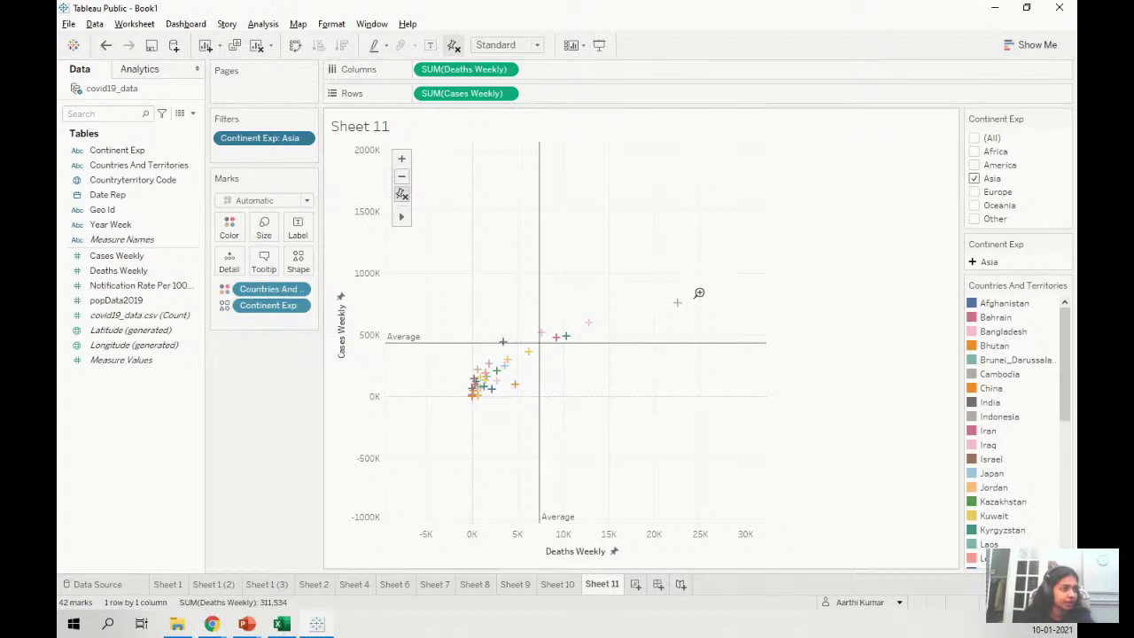
mouse_move(676, 301)
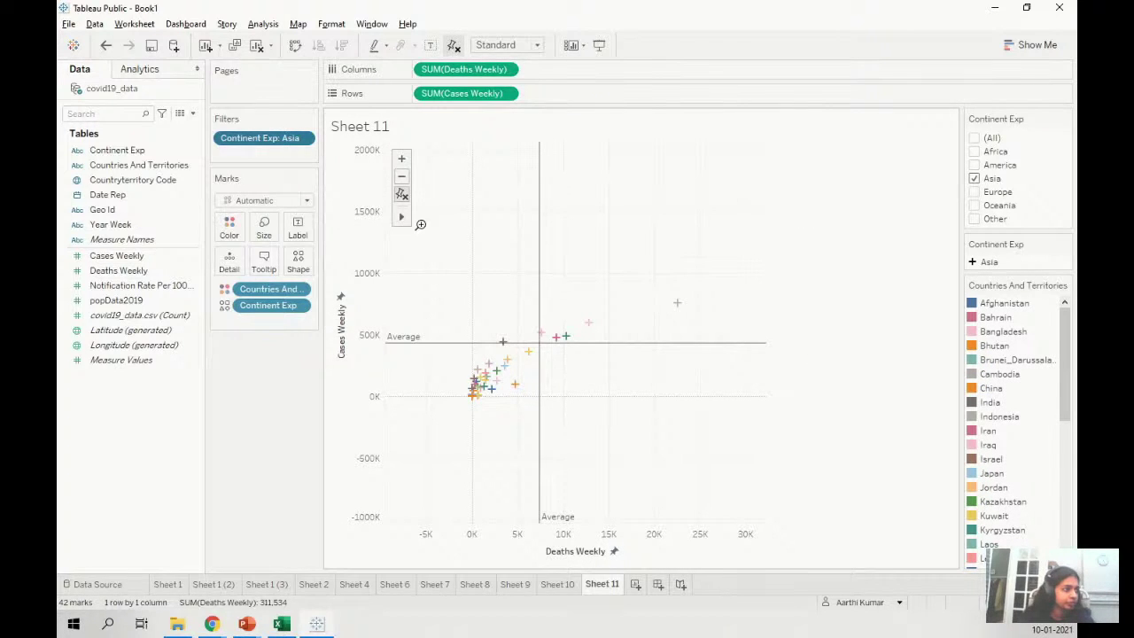
left_click(402, 194)
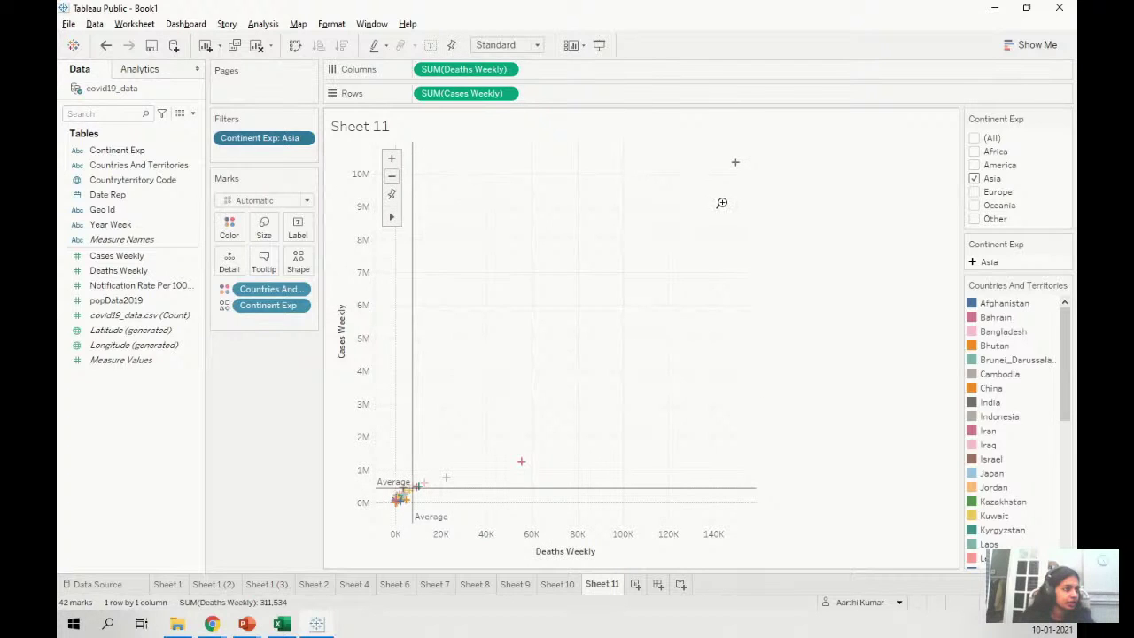
- Inspect the outlying Asian marks, then zoom in around the average lines and examine individual countries' cases and deaths
mouse_move(736, 163)
mouse_move(523, 460)
mouse_move(448, 477)
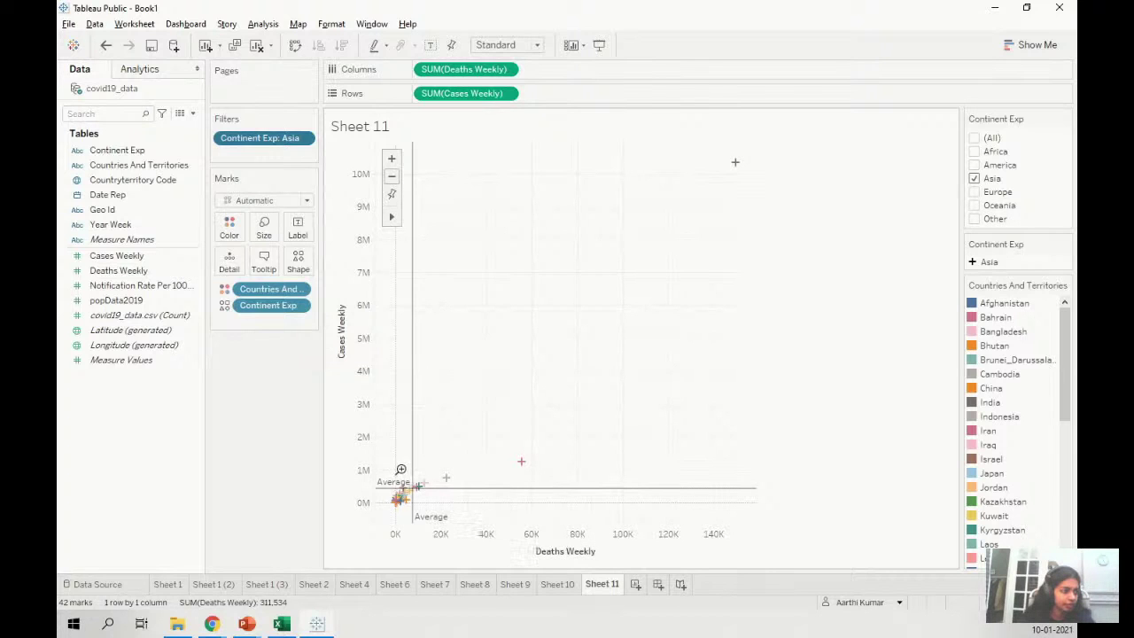
left_click_drag(388, 470, 437, 522)
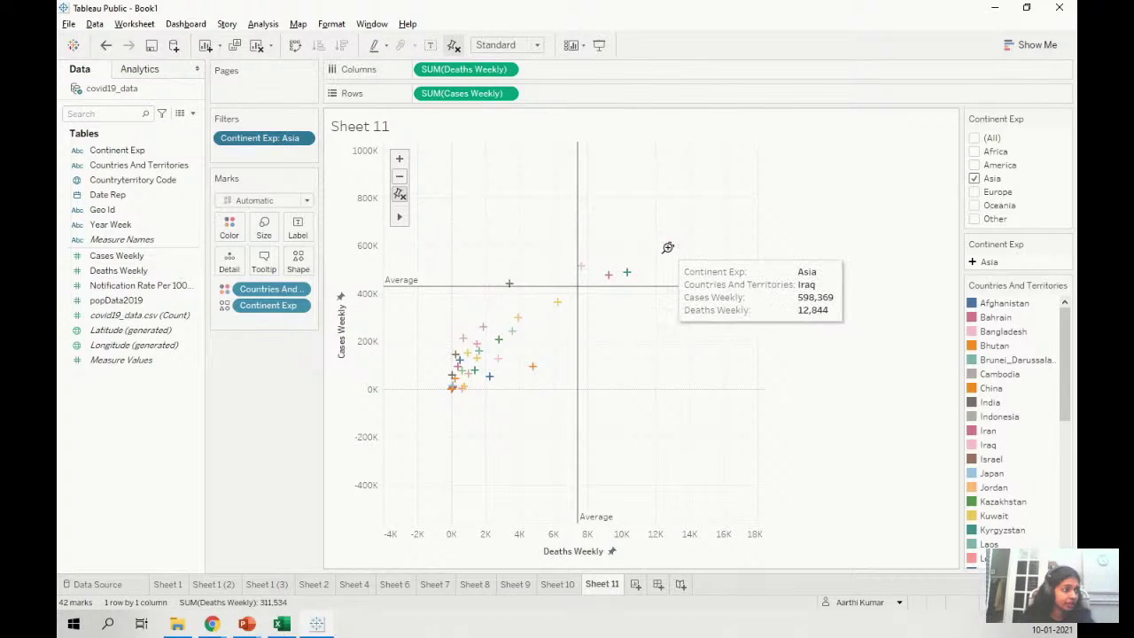
mouse_move(605, 274)
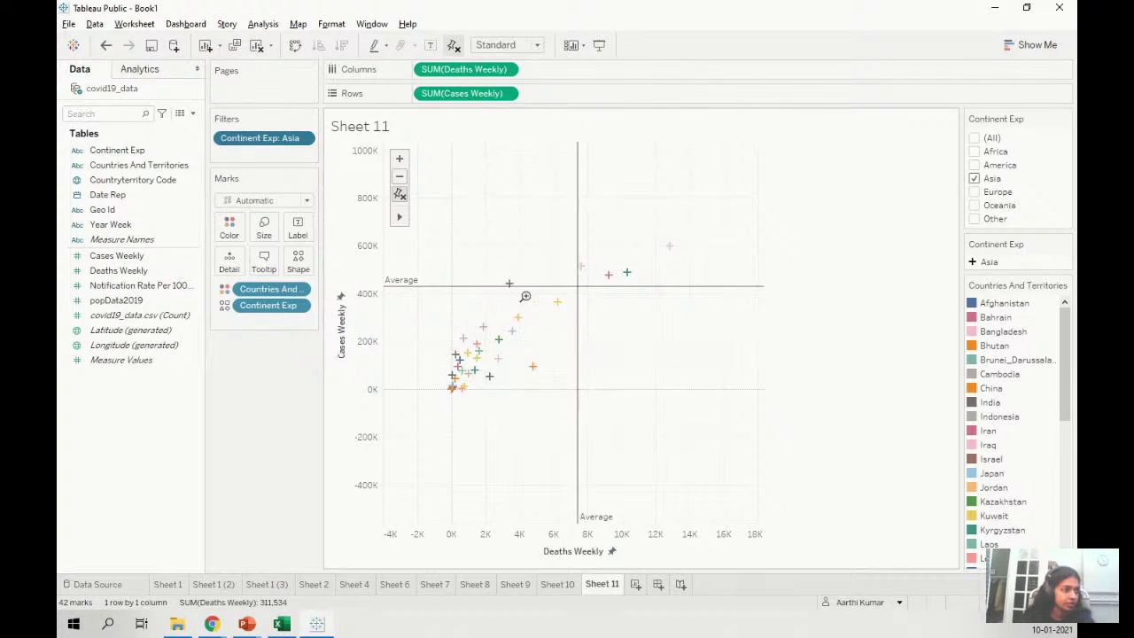
mouse_move(475, 341)
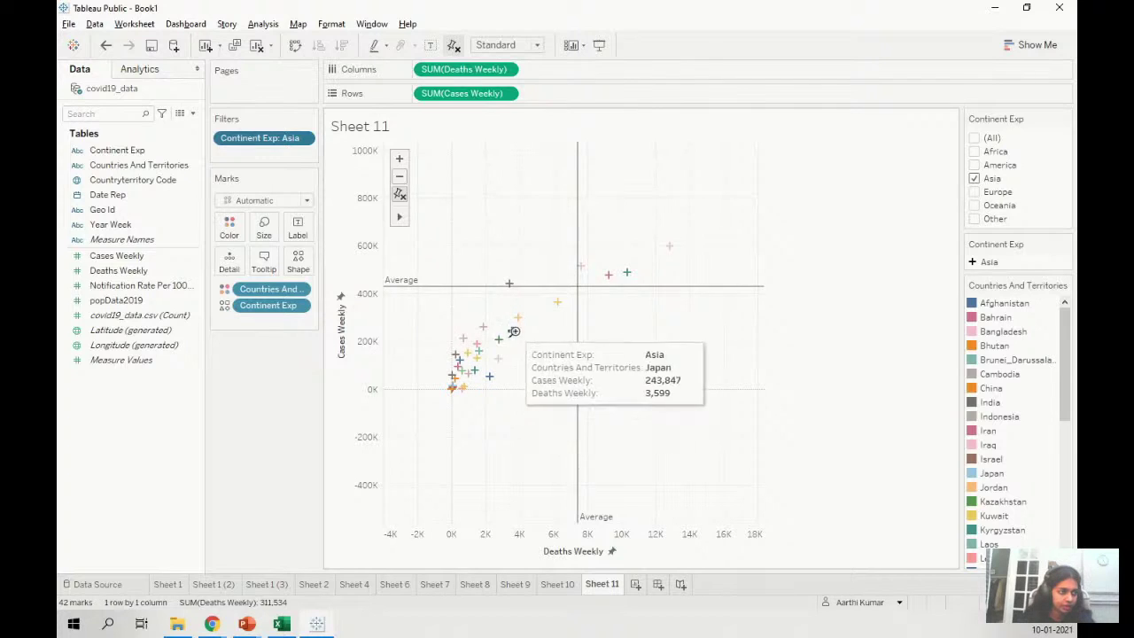
- Change the continent filter to Europe only and reset the axes to fit its marks
left_click(975, 193)
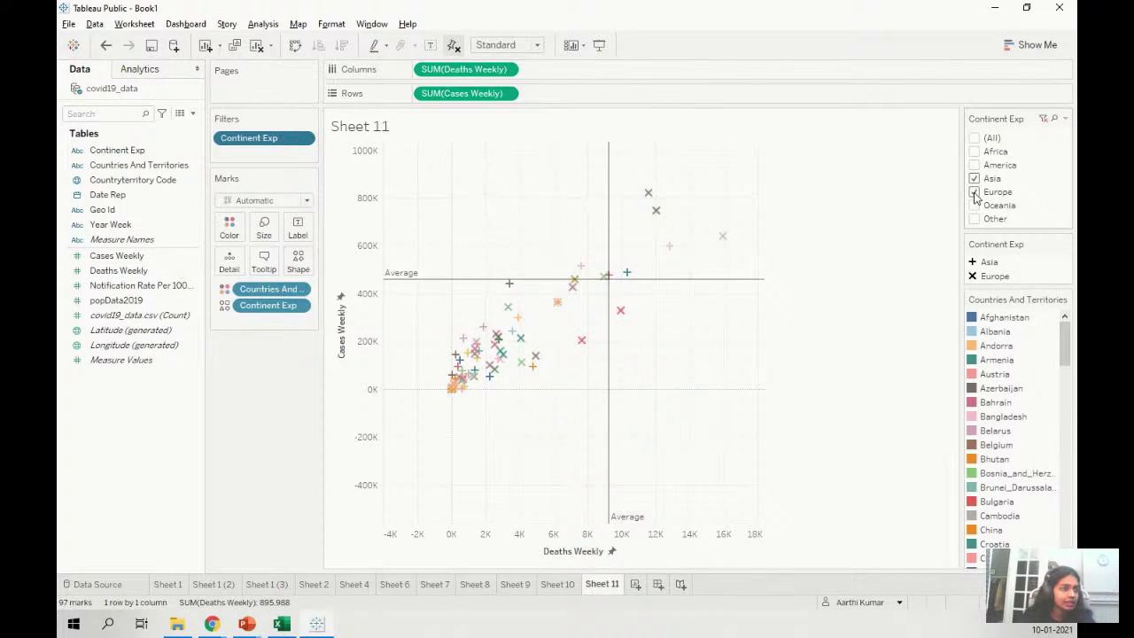
left_click(975, 179)
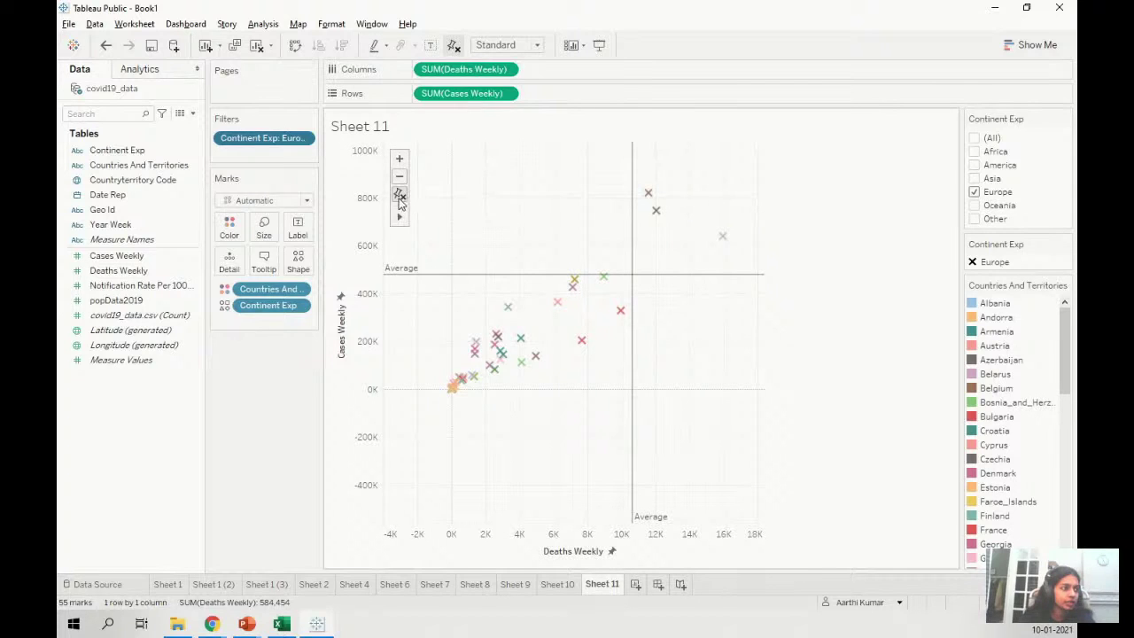
left_click(399, 195)
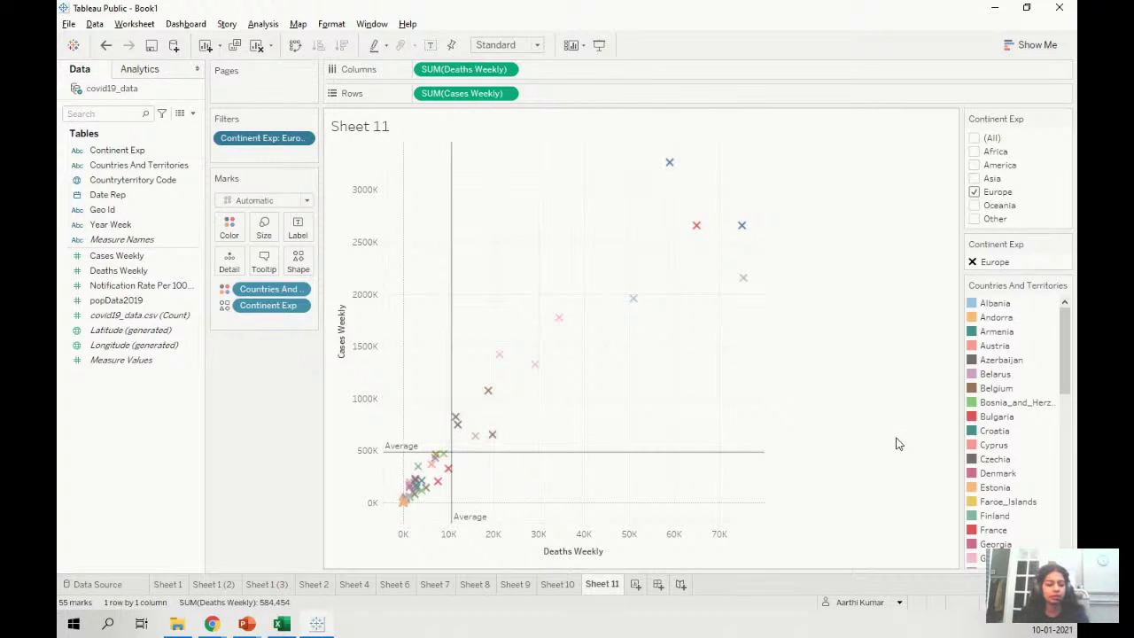
- Switch to the presentation and reveal the scatter plot best practices on the y-axis start value and including more variables
key("alt+Tab")
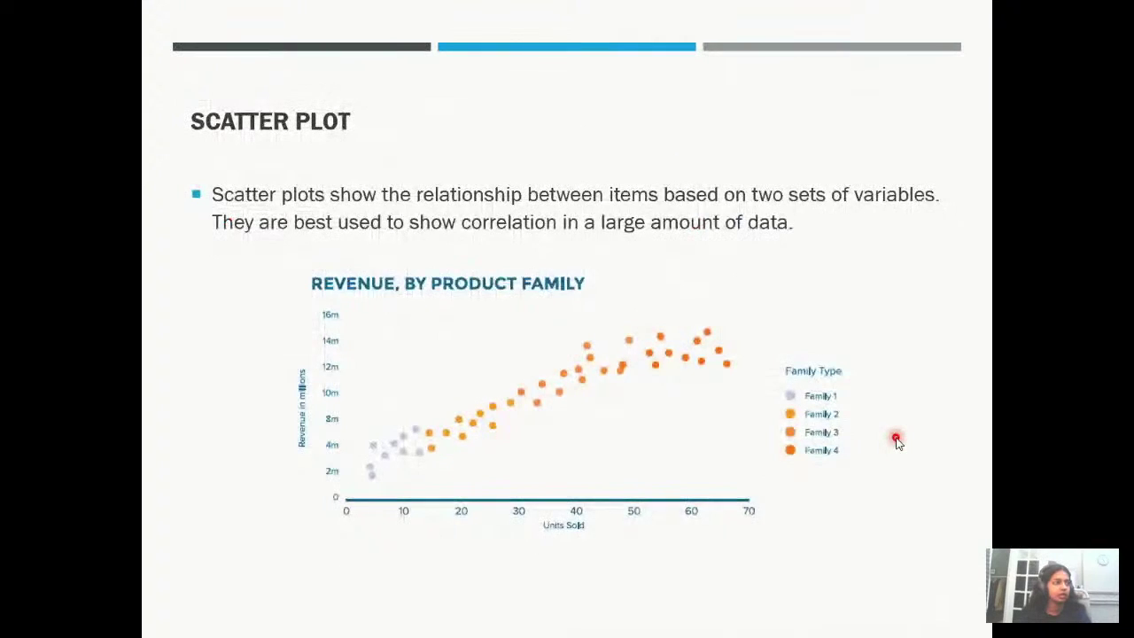
left_click(897, 443)
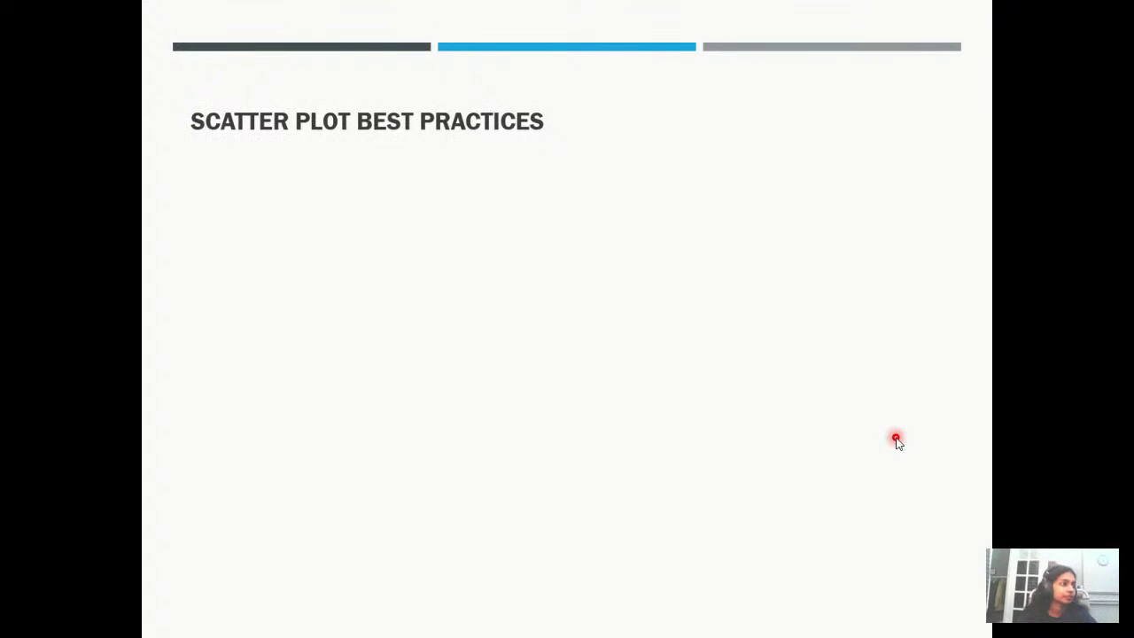
left_click(897, 441)
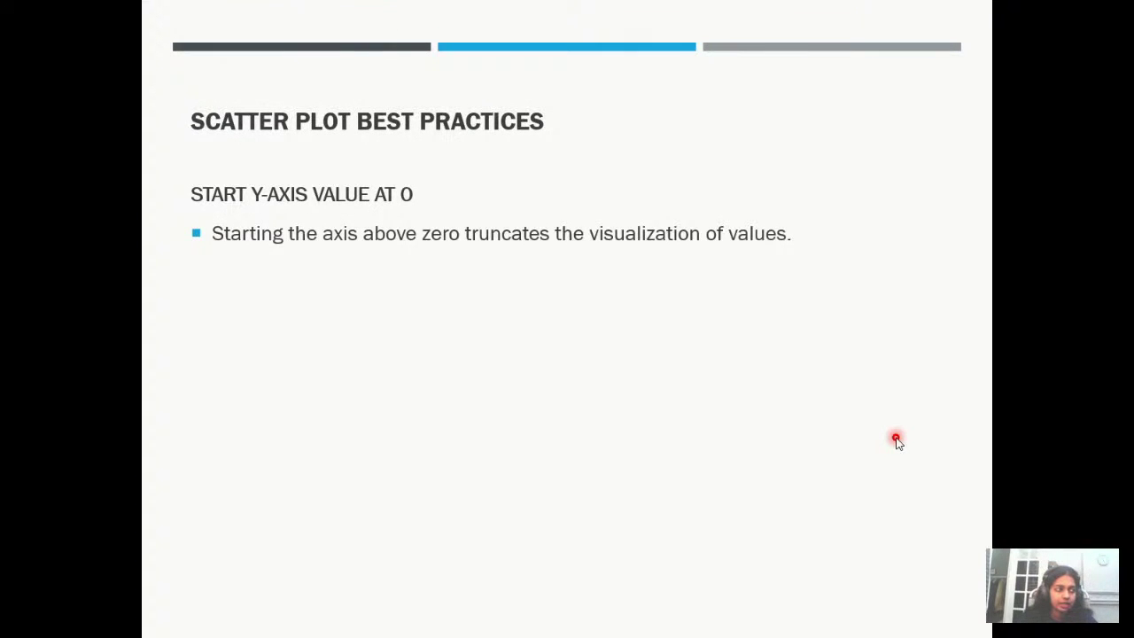
left_click(897, 441)
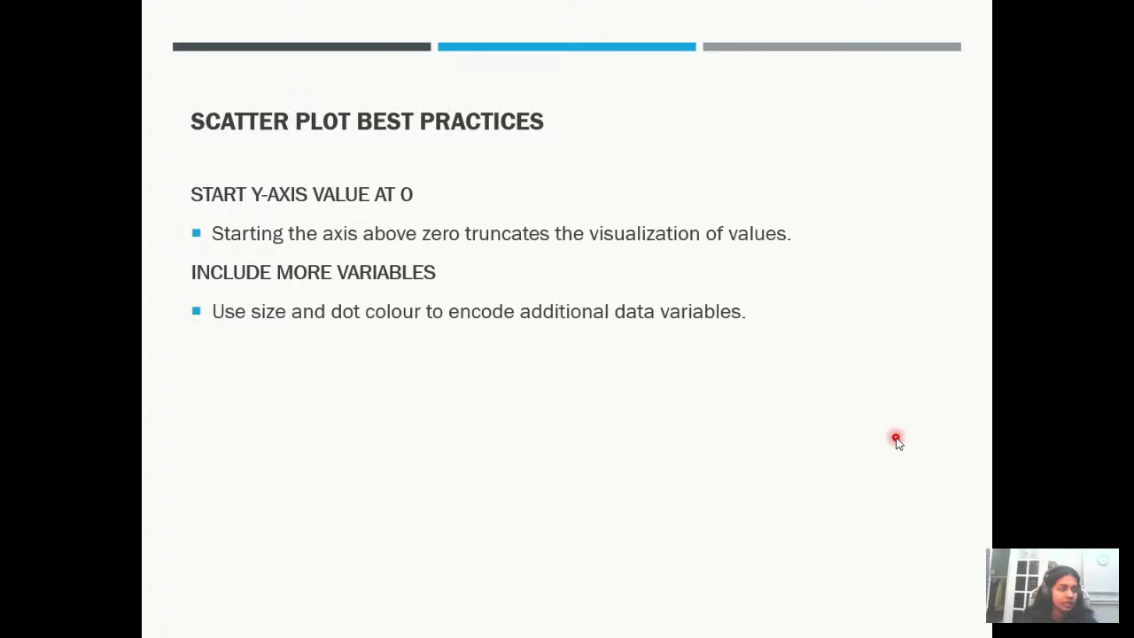
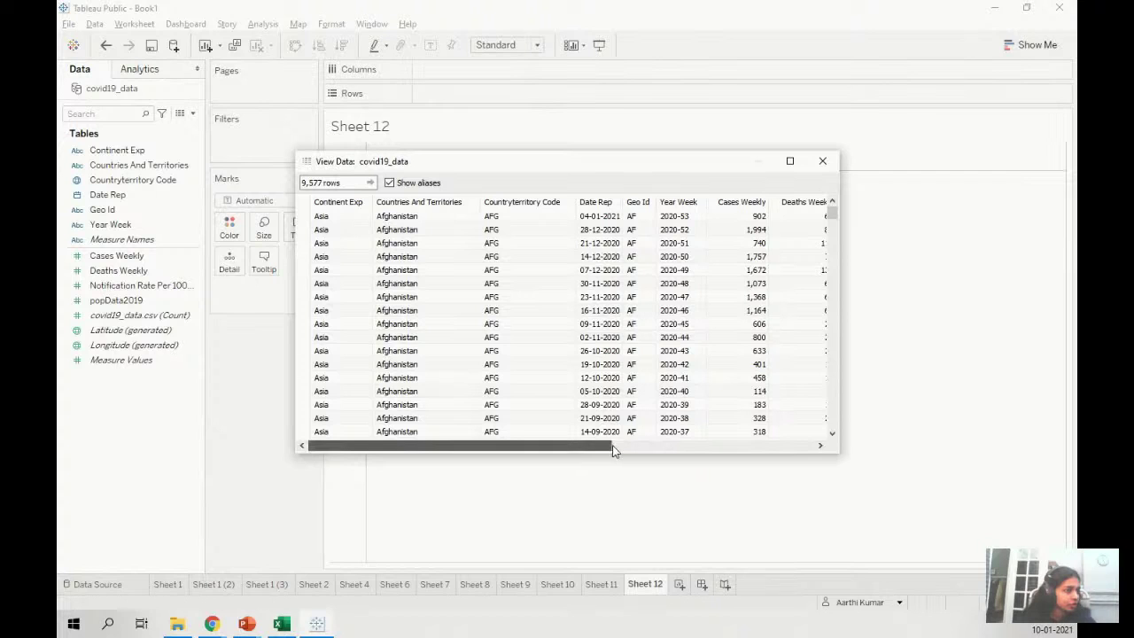
- Sort the covid19_data records by Countryterritory Code and by Countries And Territories to examine them, and close the data view
left_click(525, 203)
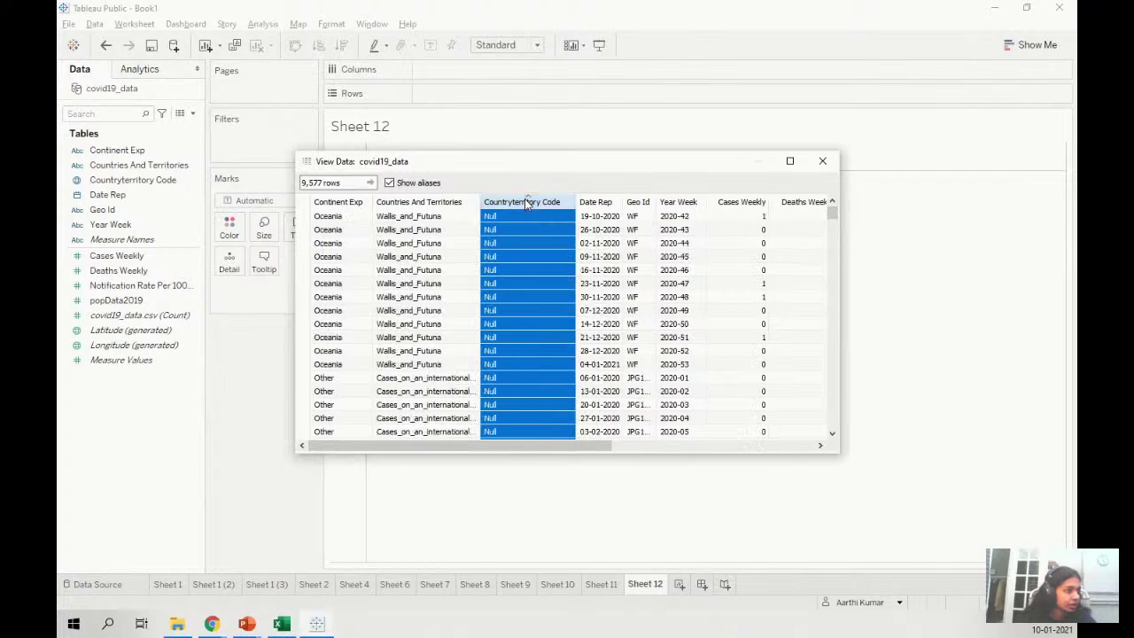
left_click(525, 199)
left_click(440, 201)
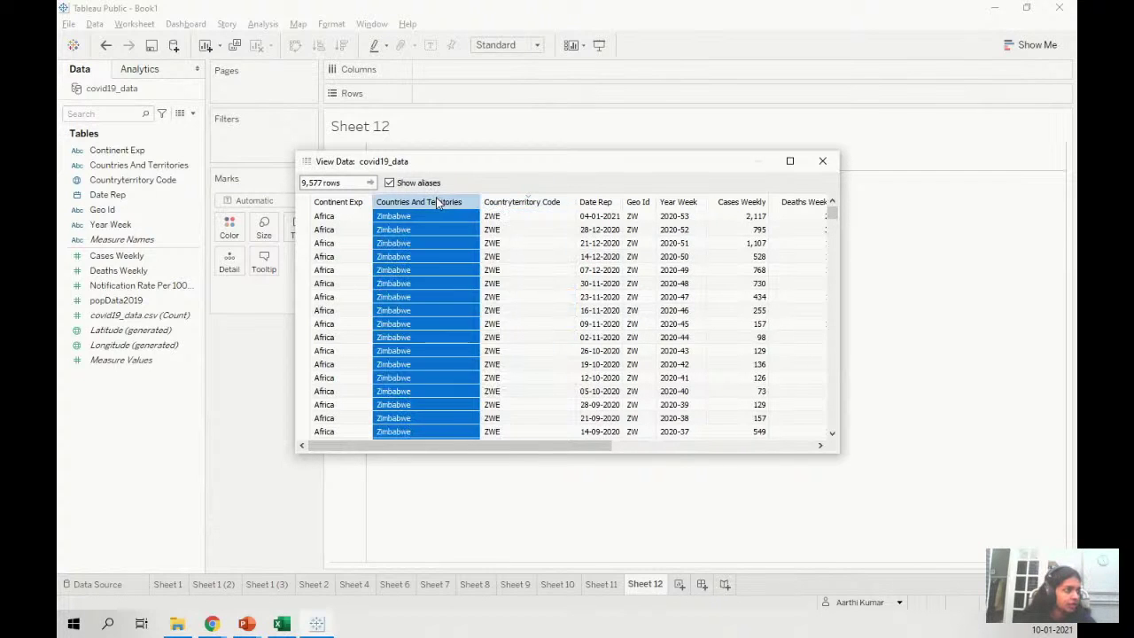
left_click(436, 198)
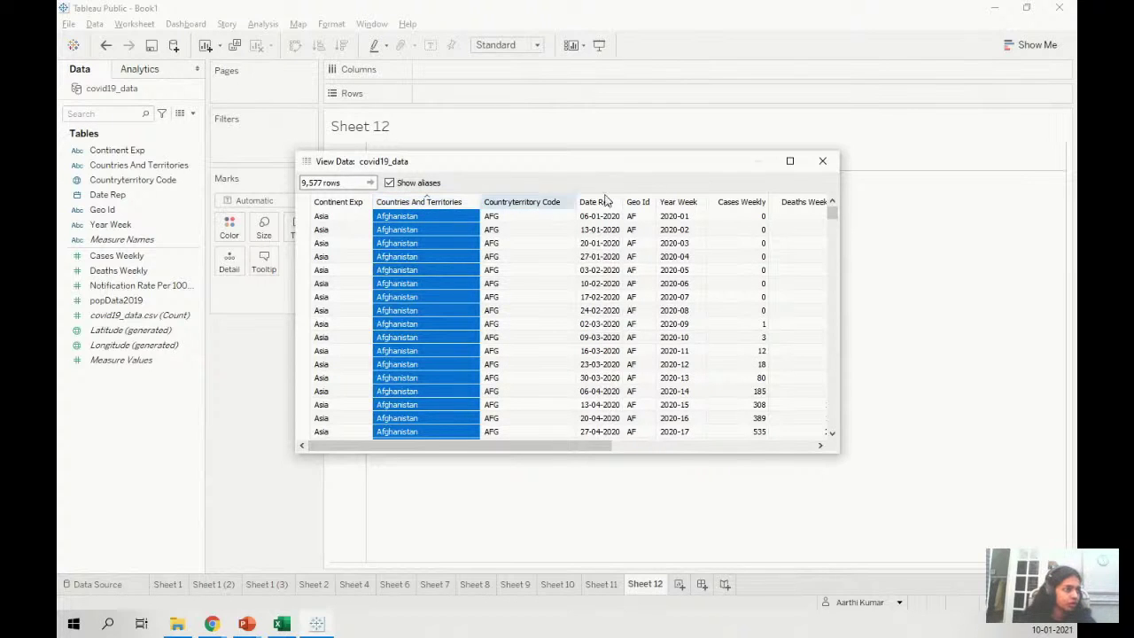
left_click(826, 163)
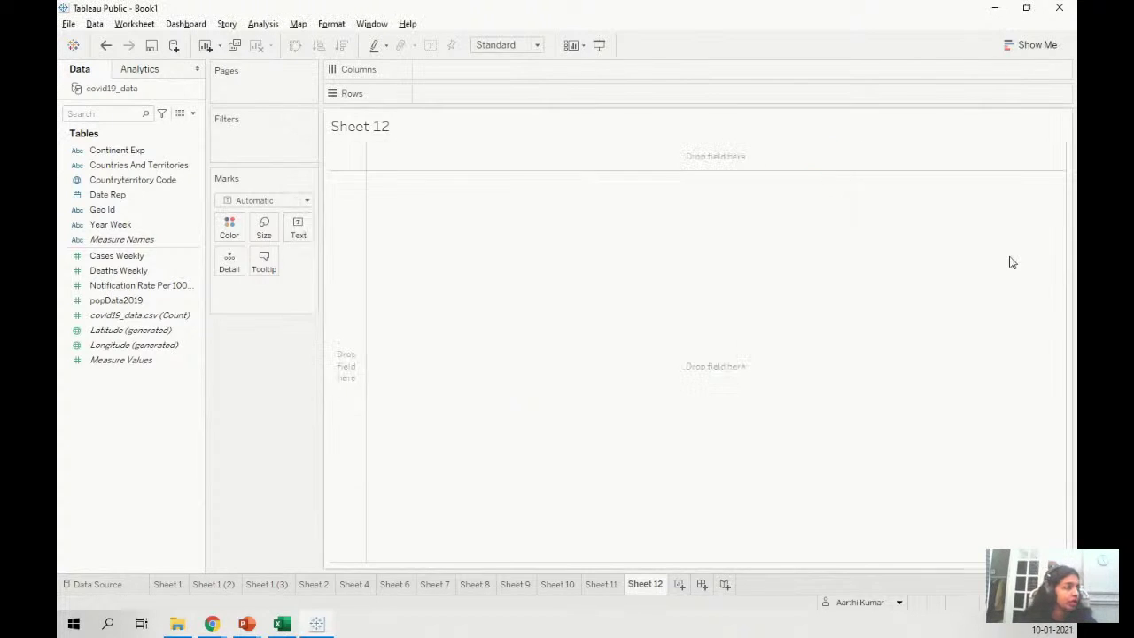
- Assign the Country/Region geographic role to the Countries And Territories field
left_click(153, 167)
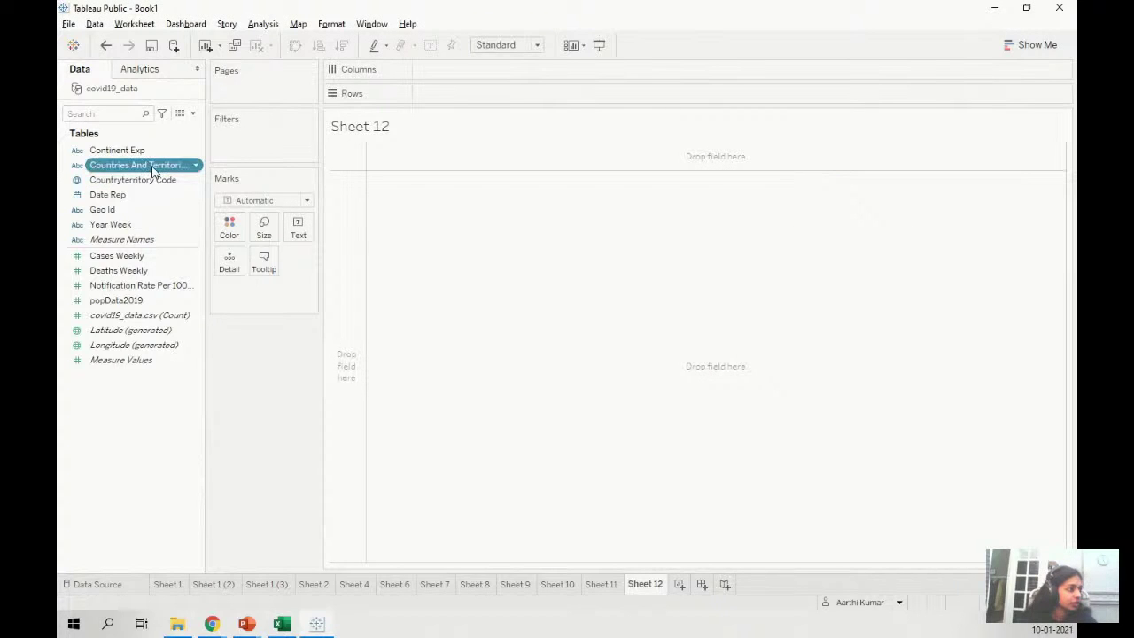
right_click(153, 171)
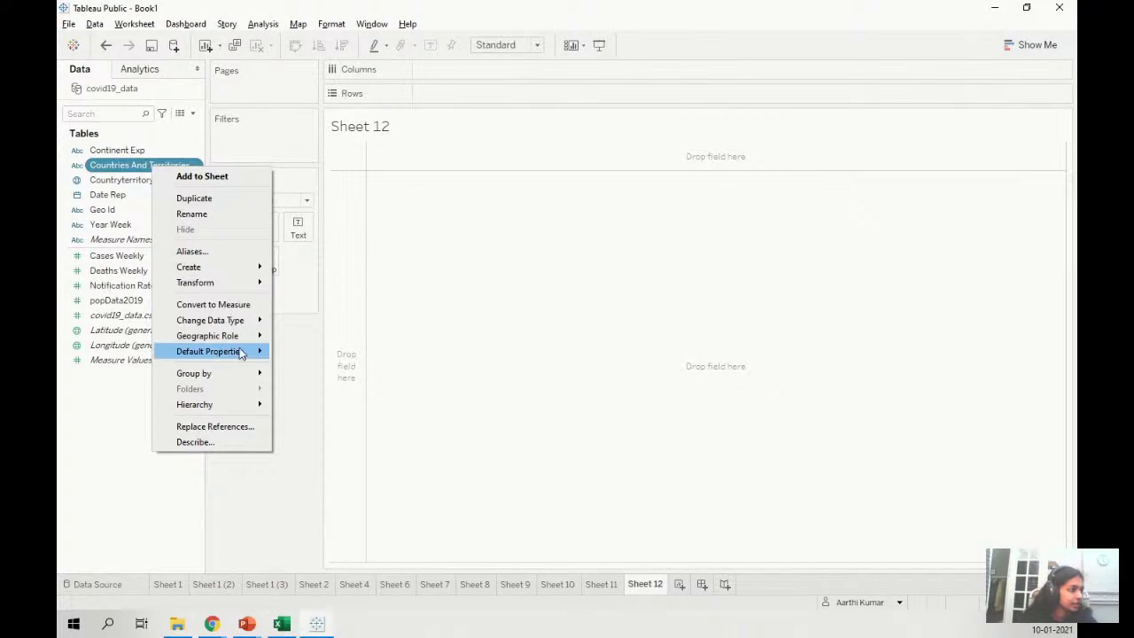
mouse_move(243, 336)
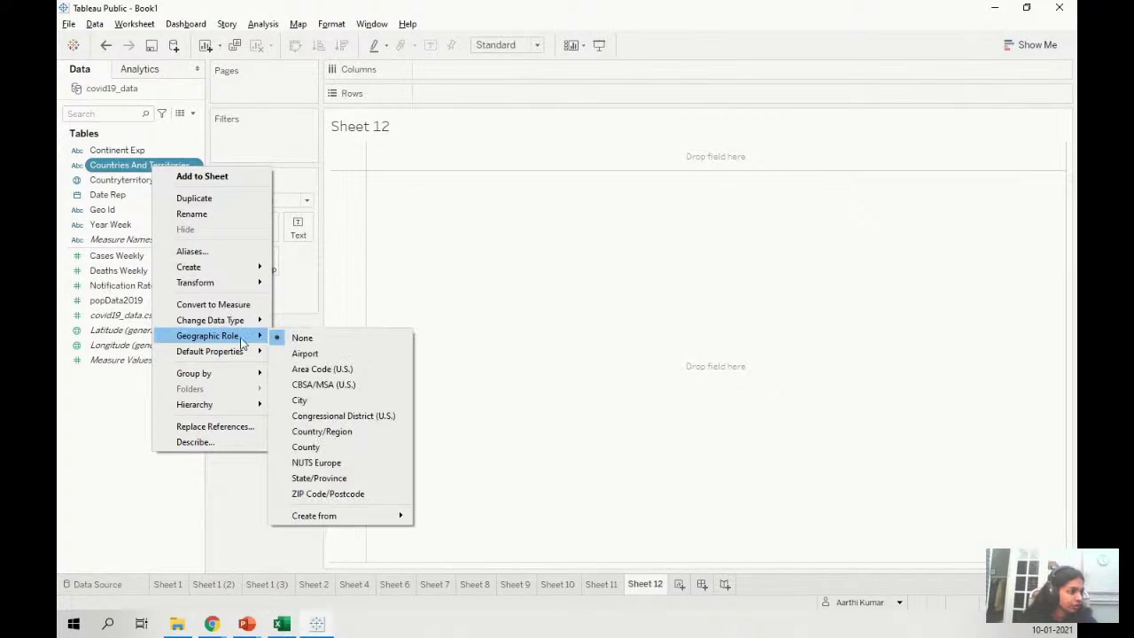
left_click(343, 433)
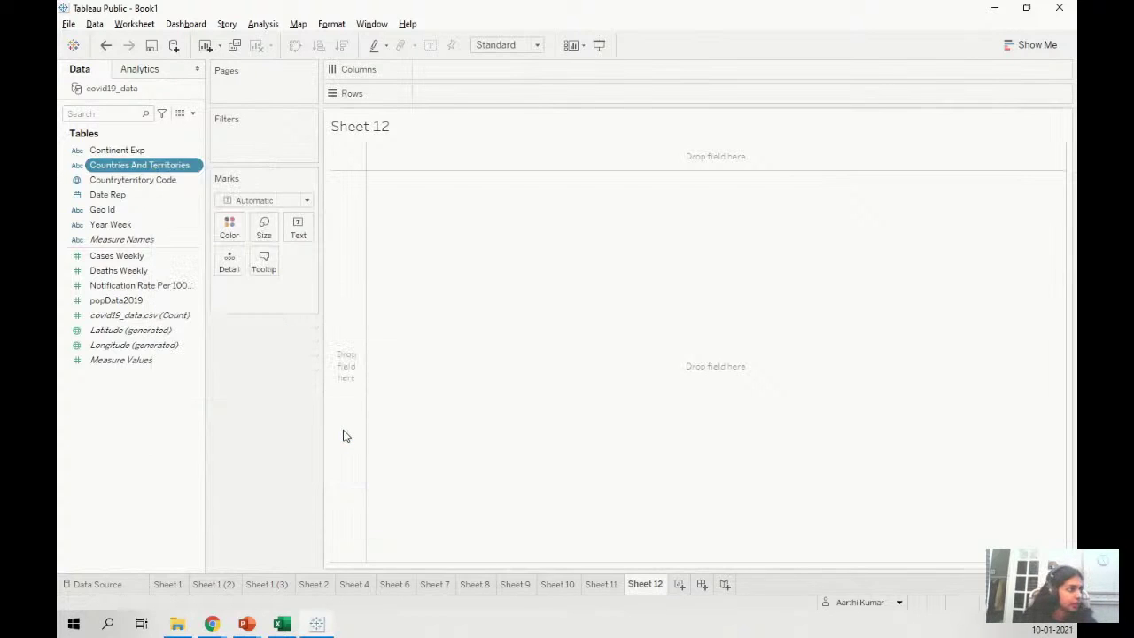
right_click(129, 168)
left_click(136, 180)
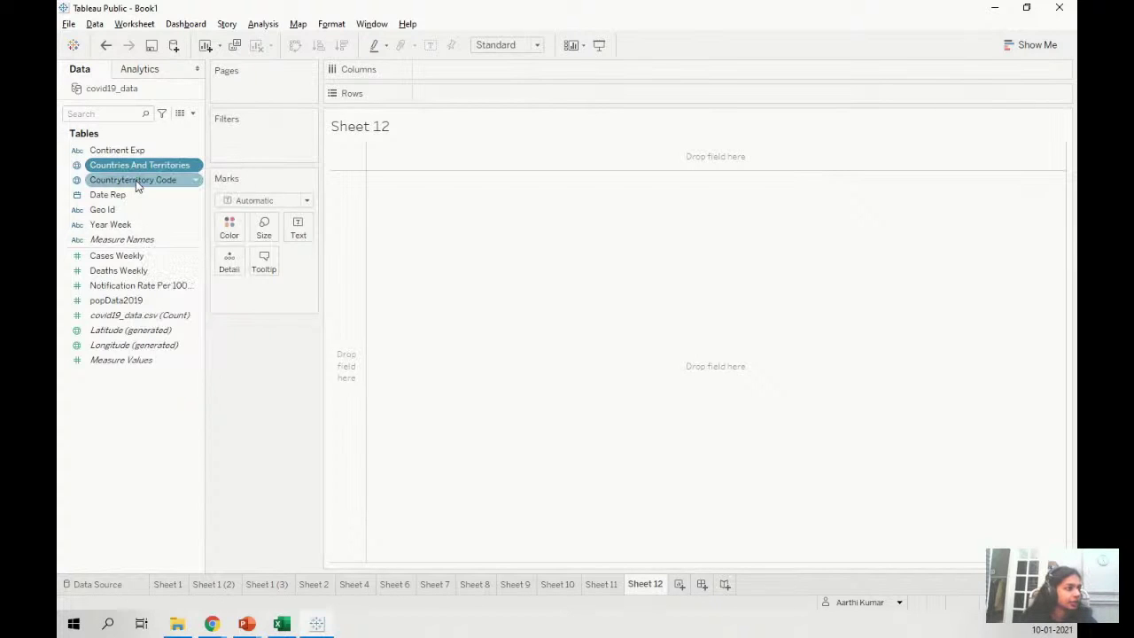
- Plot Countries And Territories on a map and inspect the location matching of its unrecognized value
double_click(159, 163)
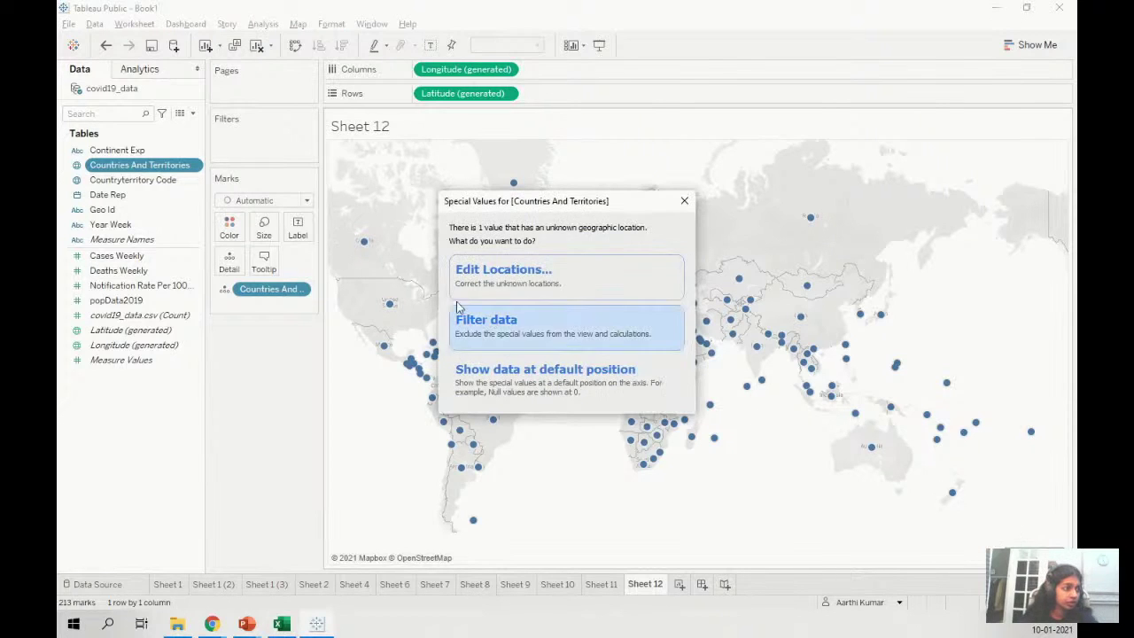
left_click(476, 275)
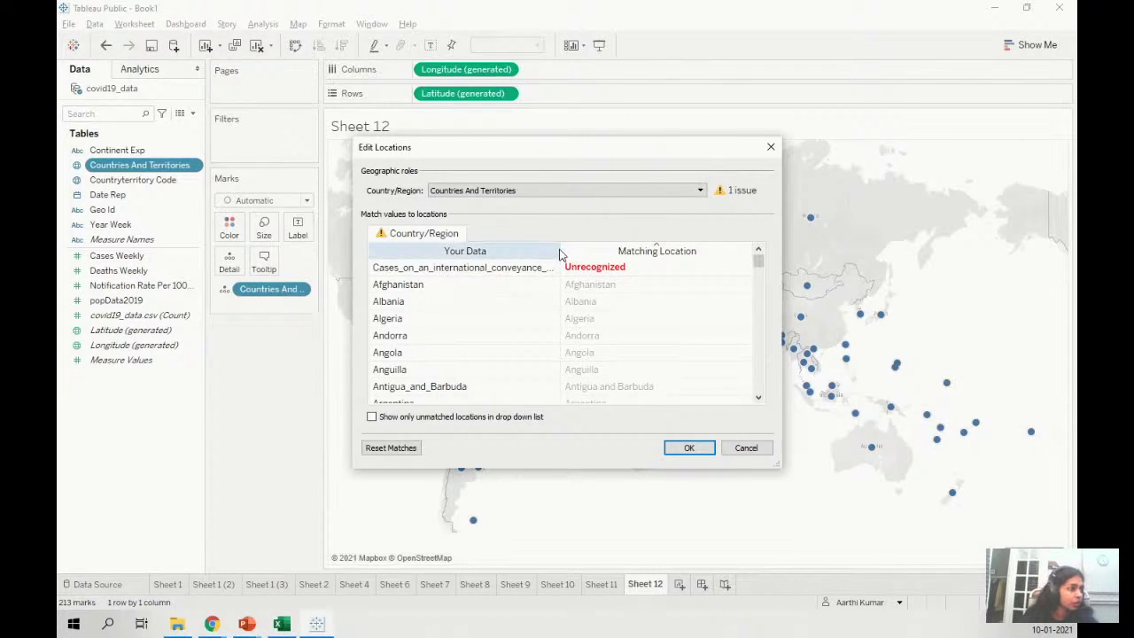
left_click(486, 275)
left_click(485, 275)
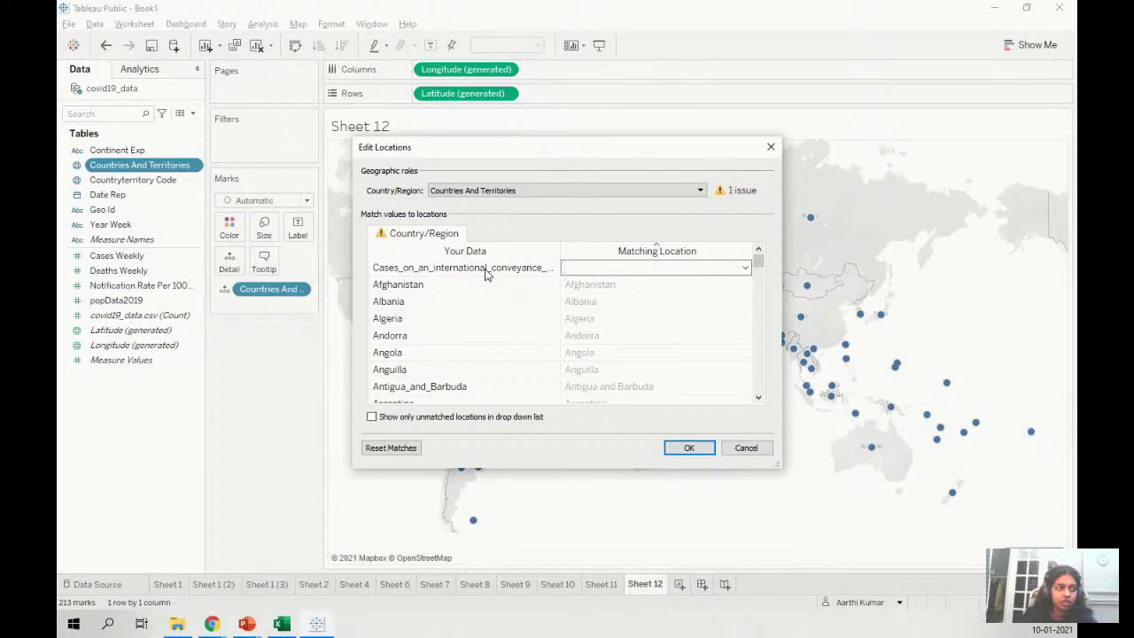
left_click(486, 275)
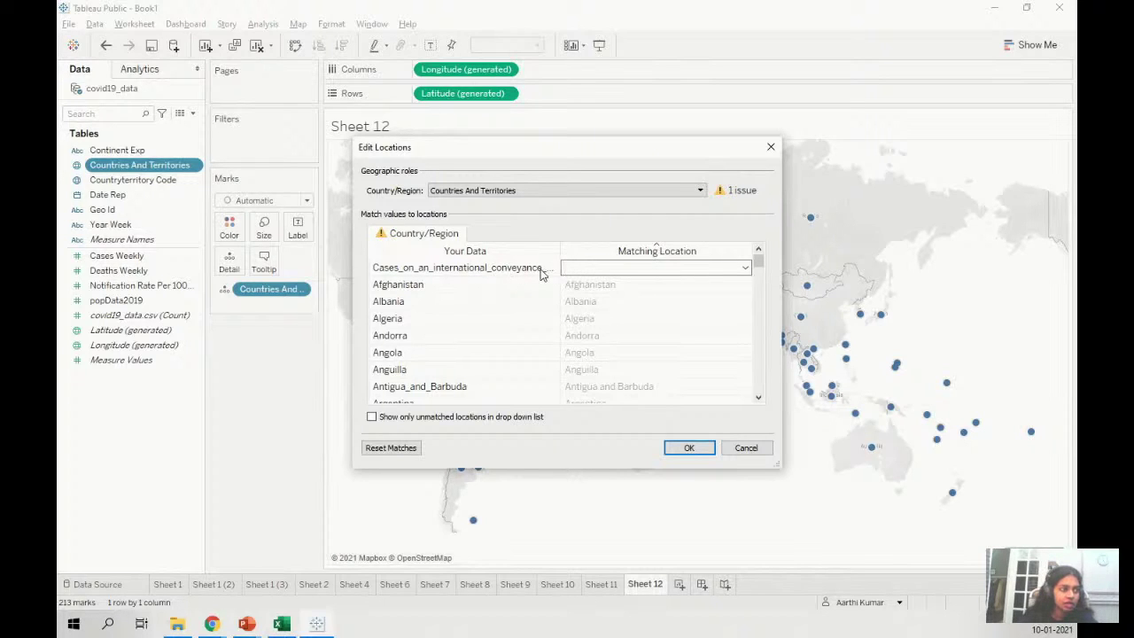
left_click(691, 450)
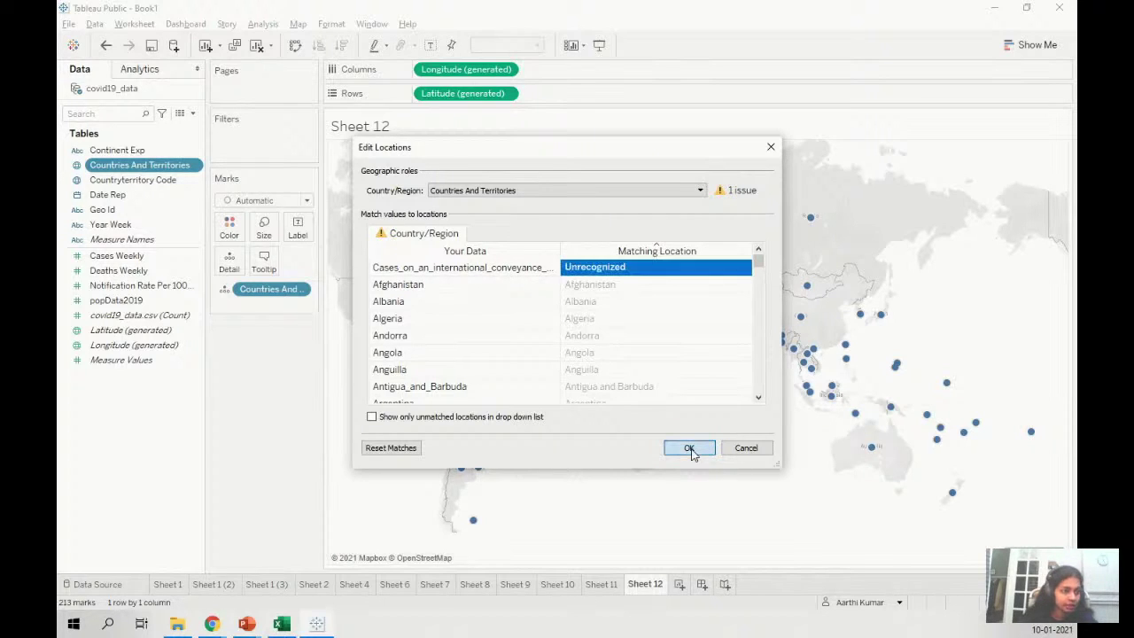
left_click(1055, 536)
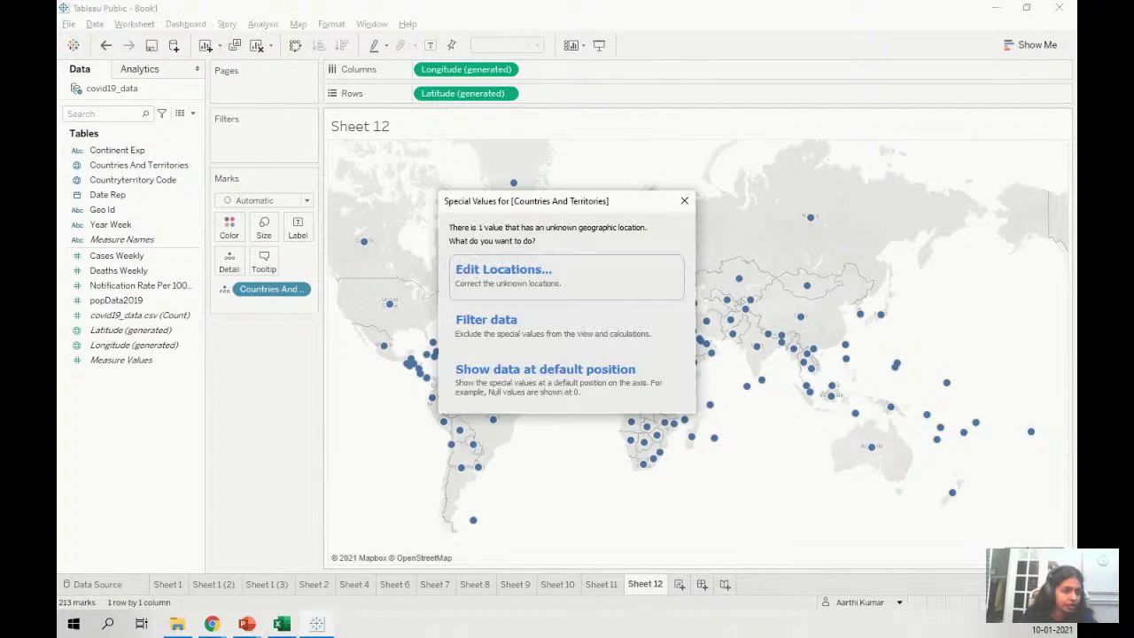
- Filter the unknown location out of the map and check the special-values setting of the latitude filter
left_click(569, 330)
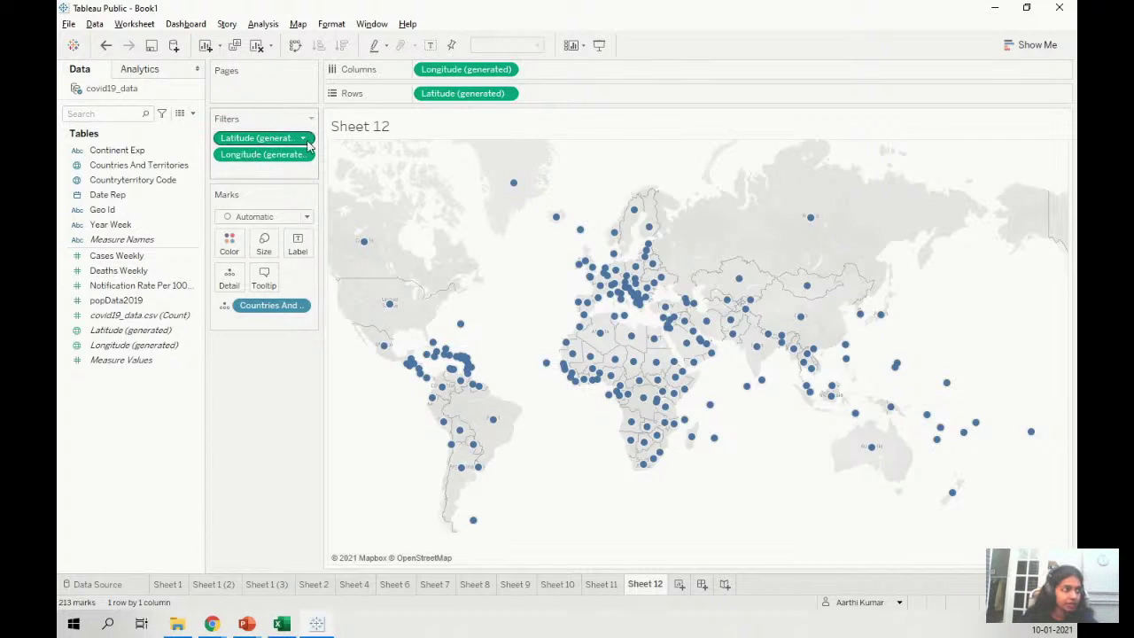
left_click(299, 140)
left_click(297, 155)
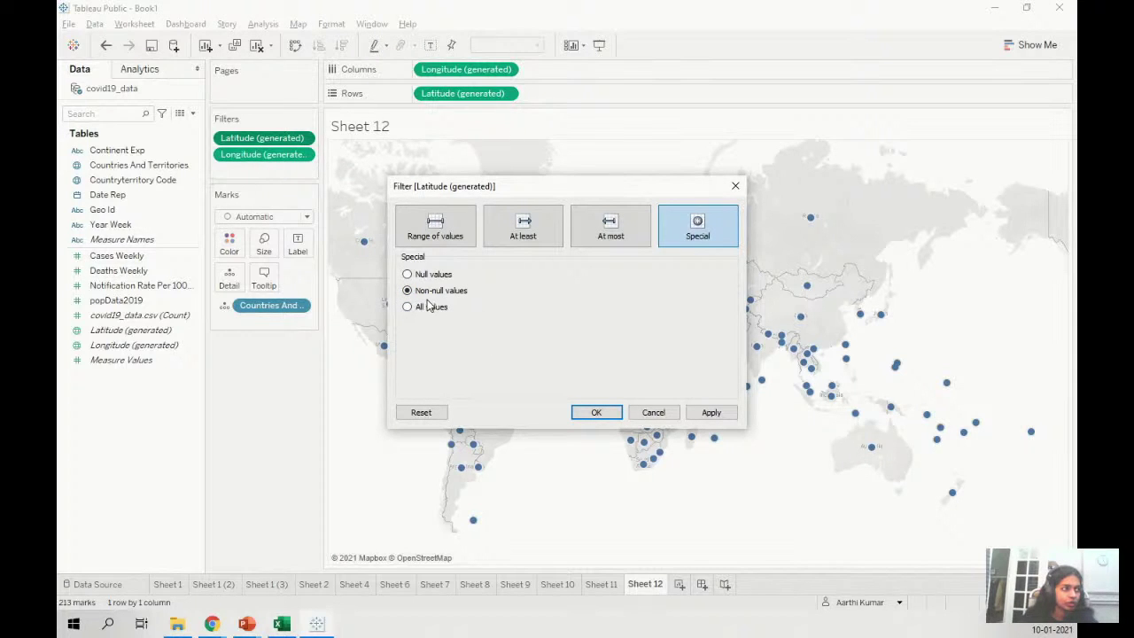
left_click(673, 416)
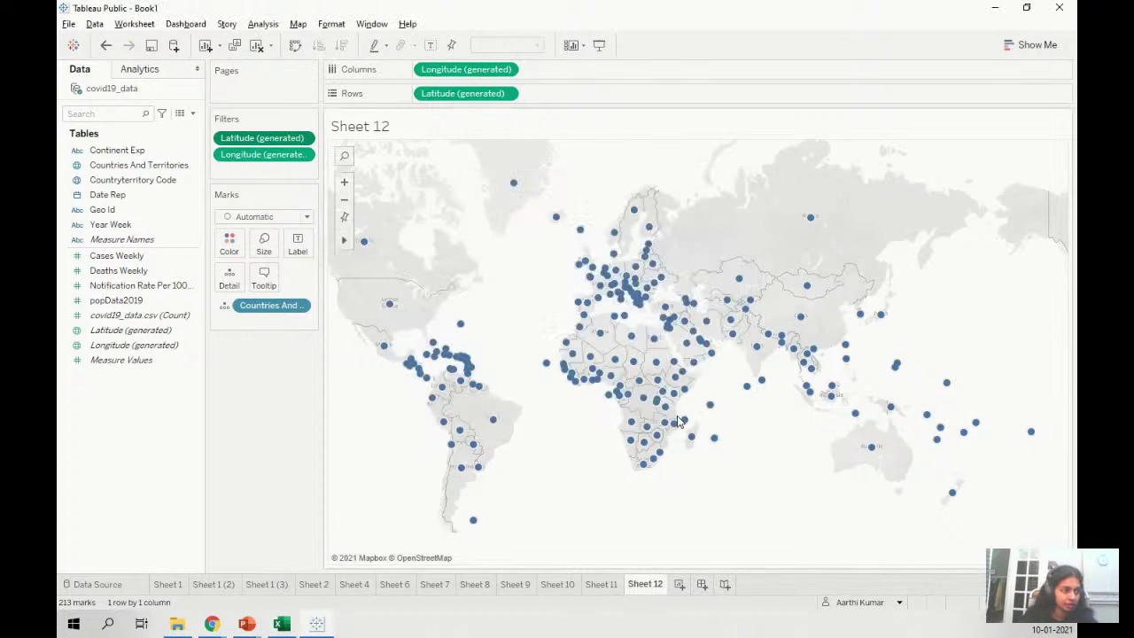
- Change the symbol map to a filled map and color the countries by Cases Weekly
left_click(1018, 43)
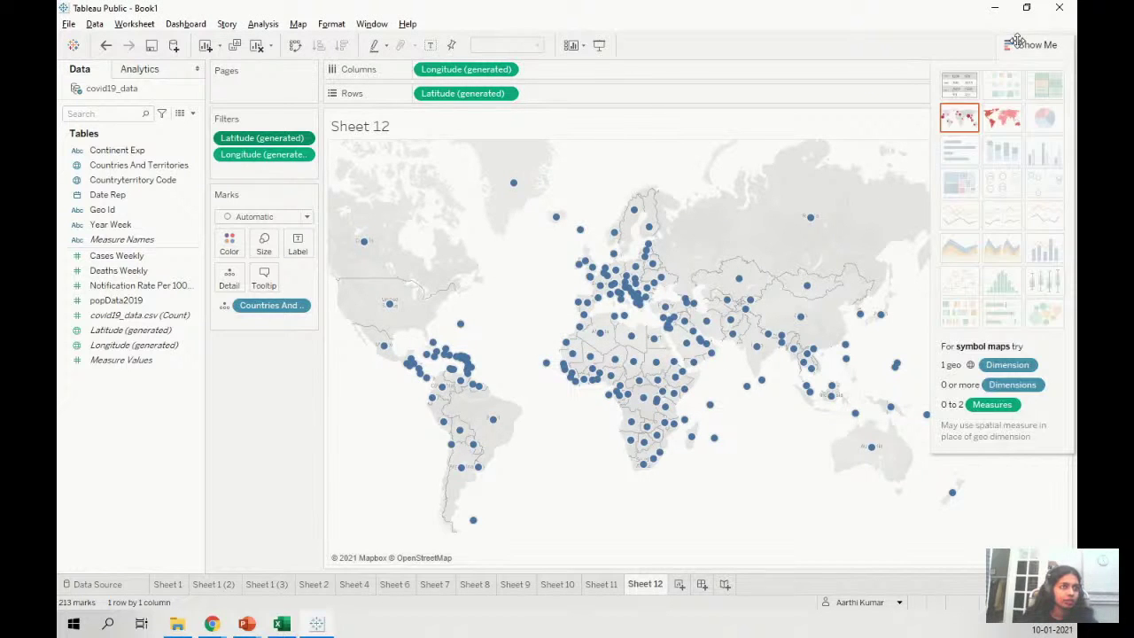
left_click(994, 120)
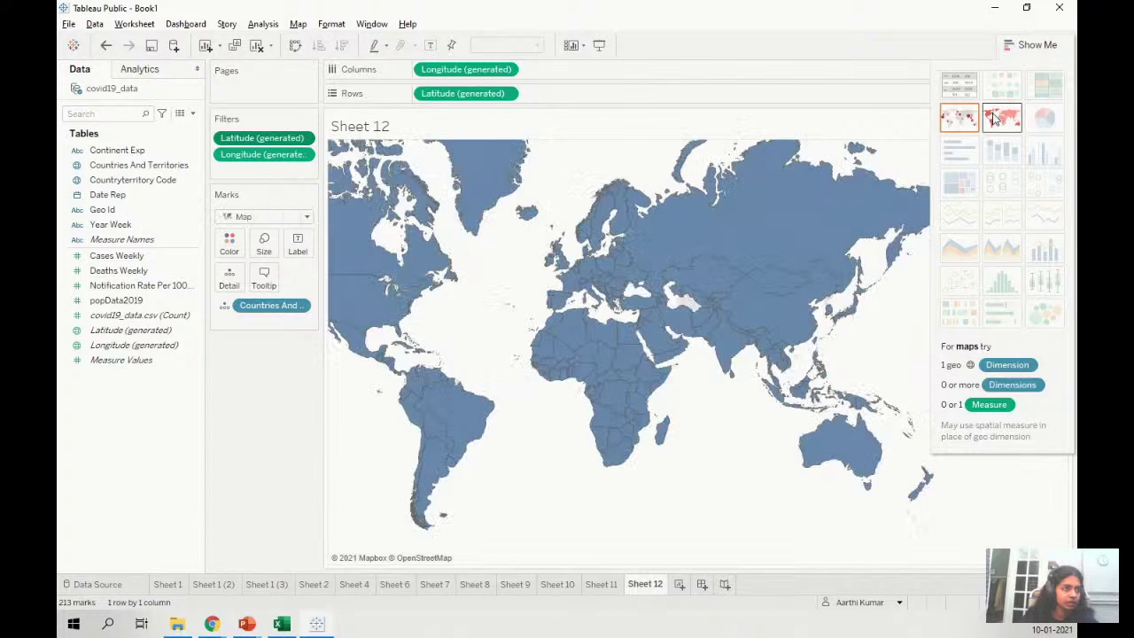
left_click(1019, 46)
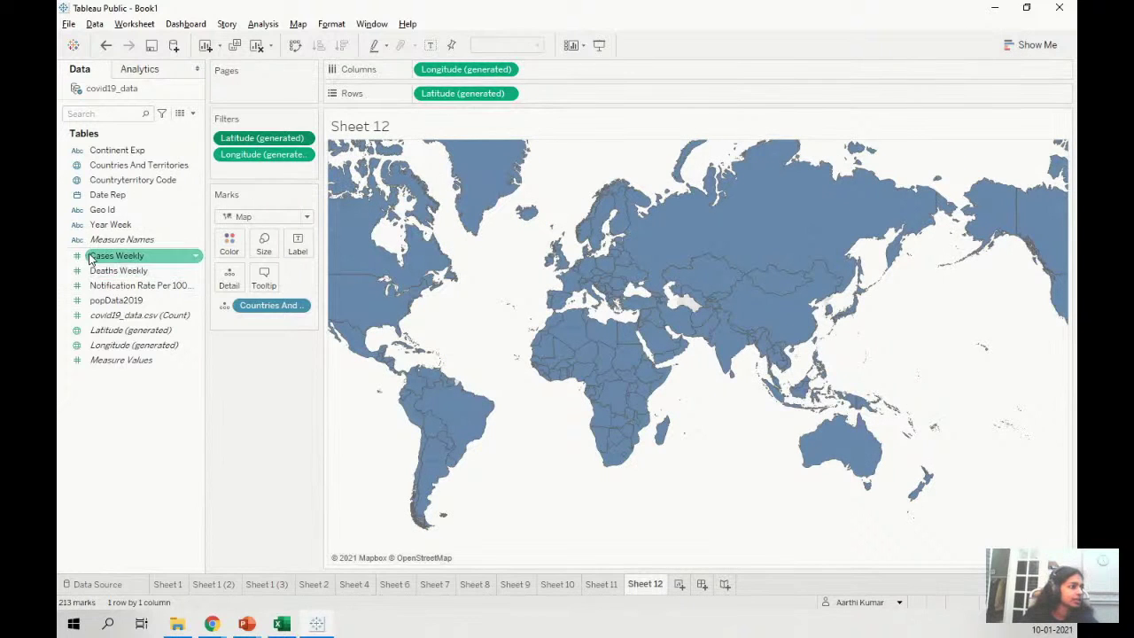
left_click_drag(98, 255, 222, 248)
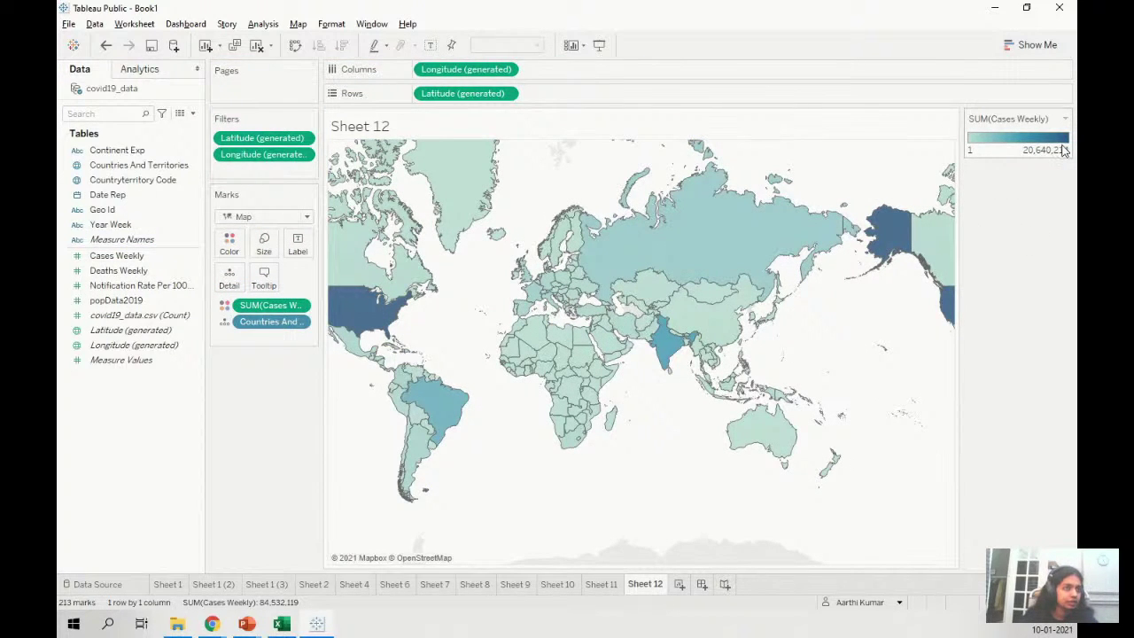
left_click(1065, 119)
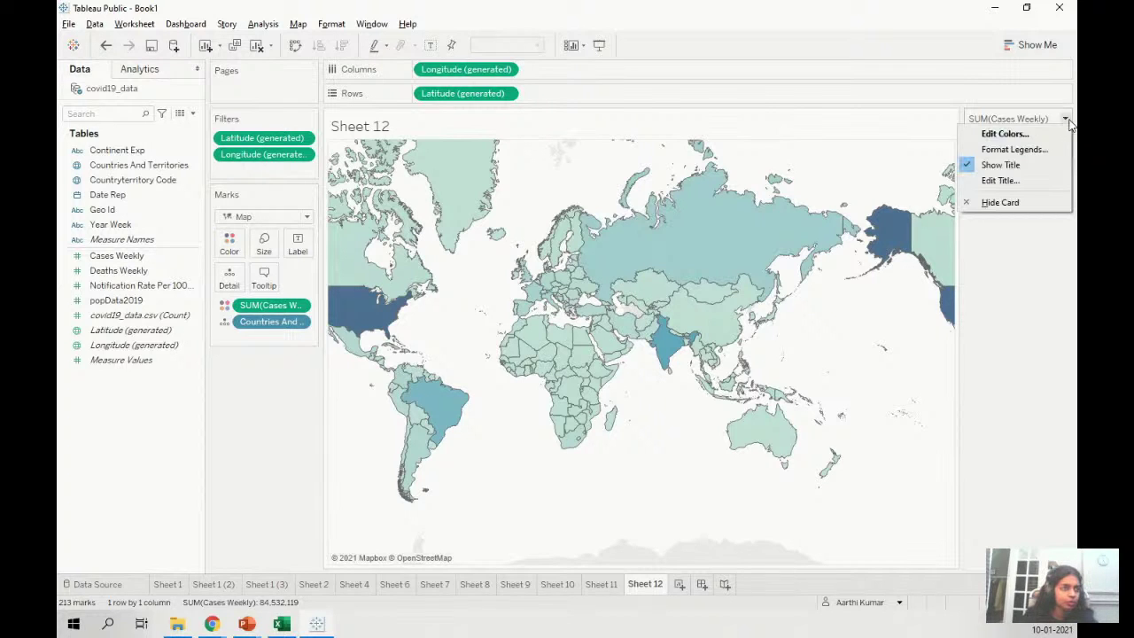
left_click(1062, 133)
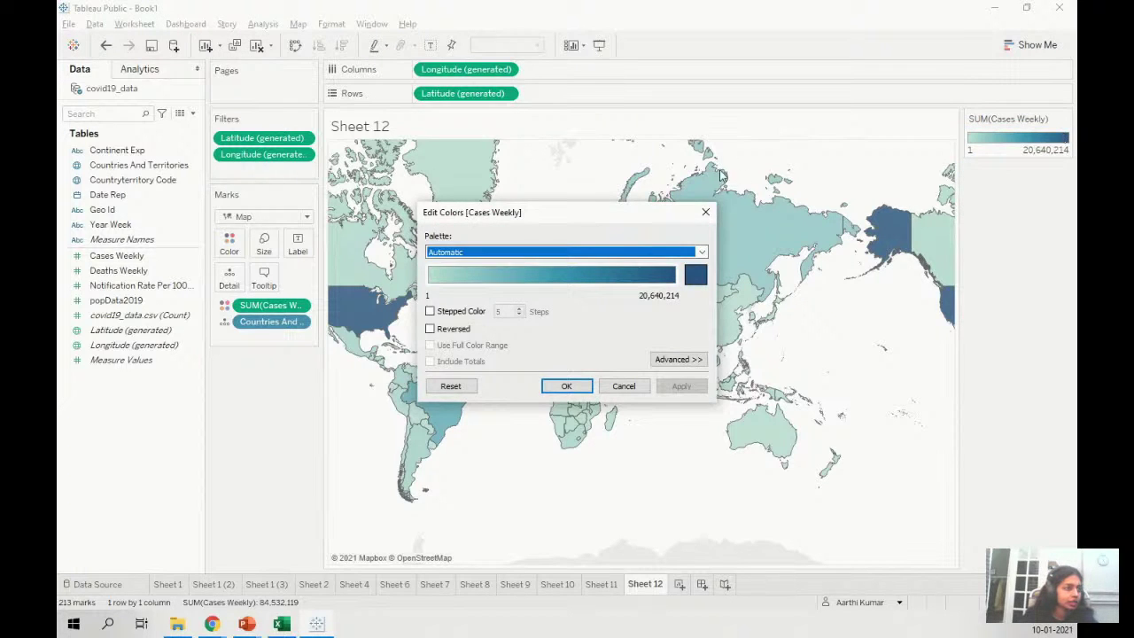
left_click(702, 252)
left_click(701, 251)
left_click(705, 212)
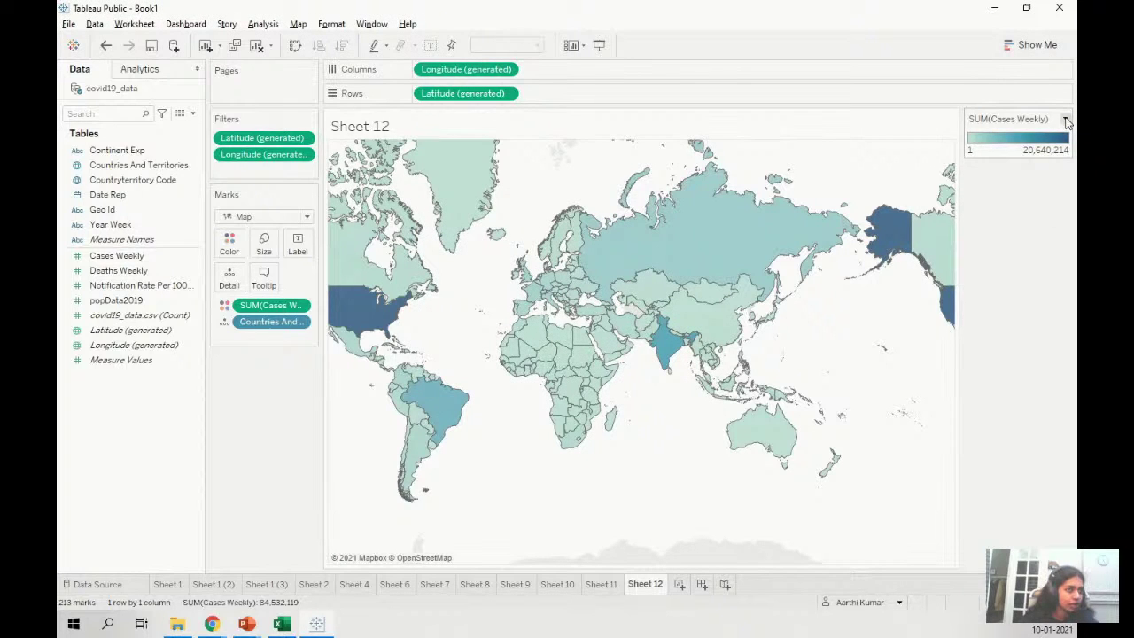
- Apply the Red color palette to the Cases Weekly legend of the map
left_click(1066, 120)
left_click(1061, 134)
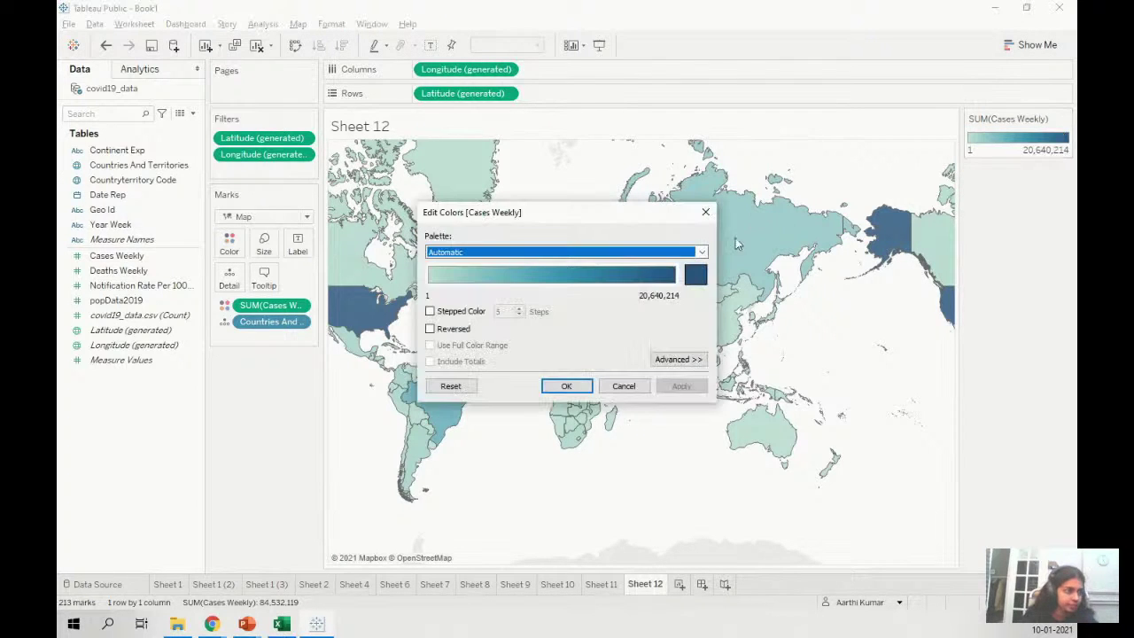
left_click(666, 253)
scroll(608, 363, "down", 1)
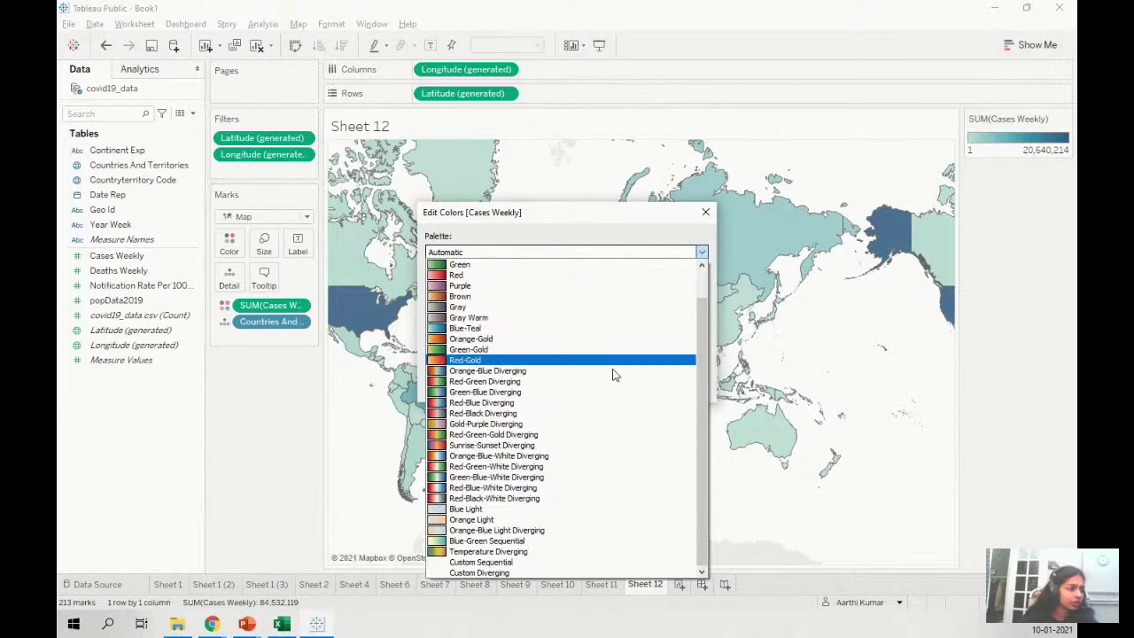
left_click(571, 279)
left_click(681, 385)
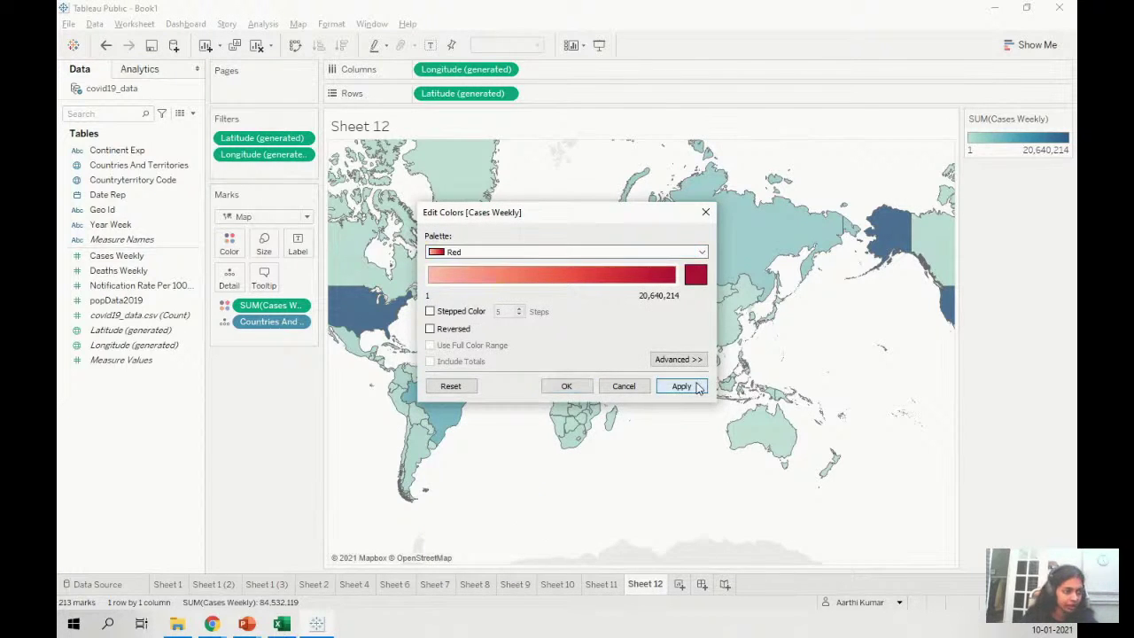
left_click(567, 386)
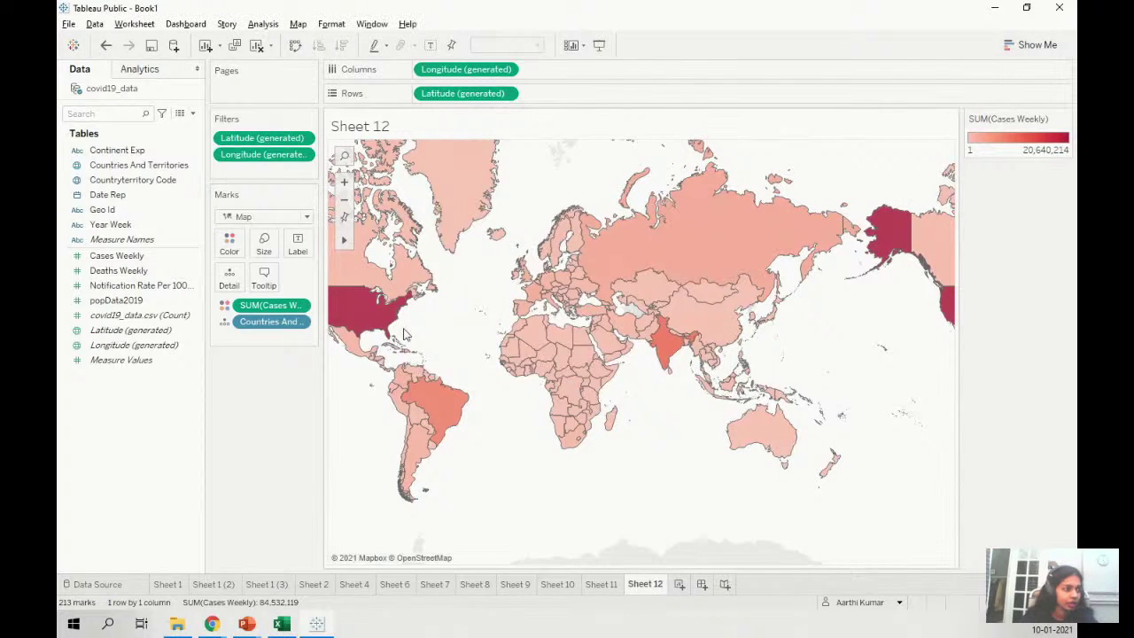
- Examine the Cases Weekly values of the United States, India, China, Brazil and African countries on the map
mouse_move(351, 317)
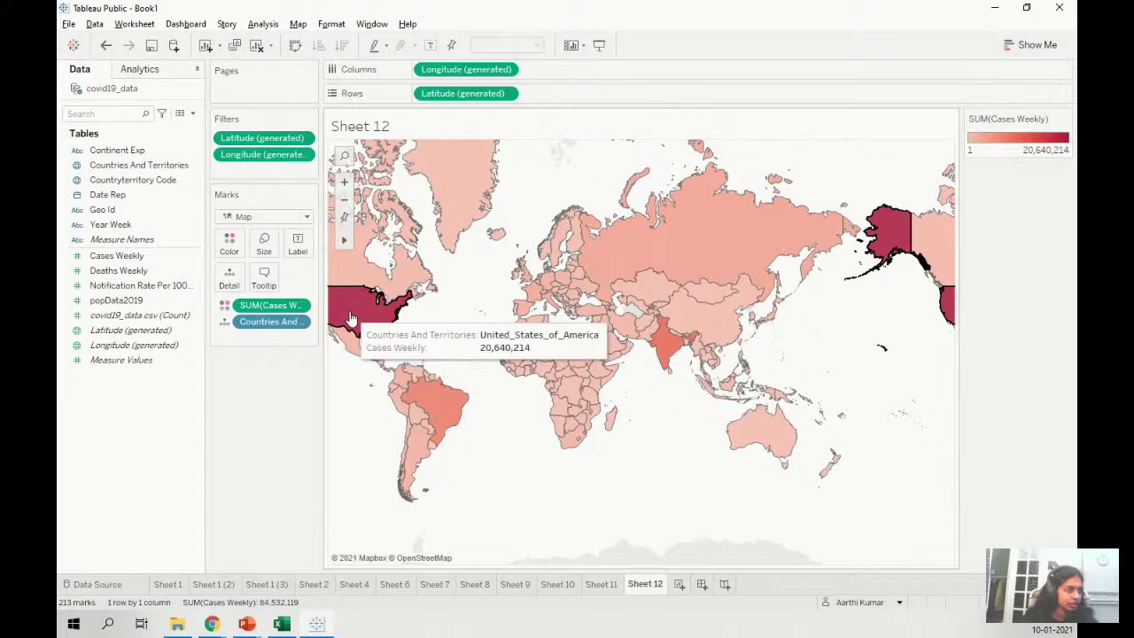
mouse_move(672, 350)
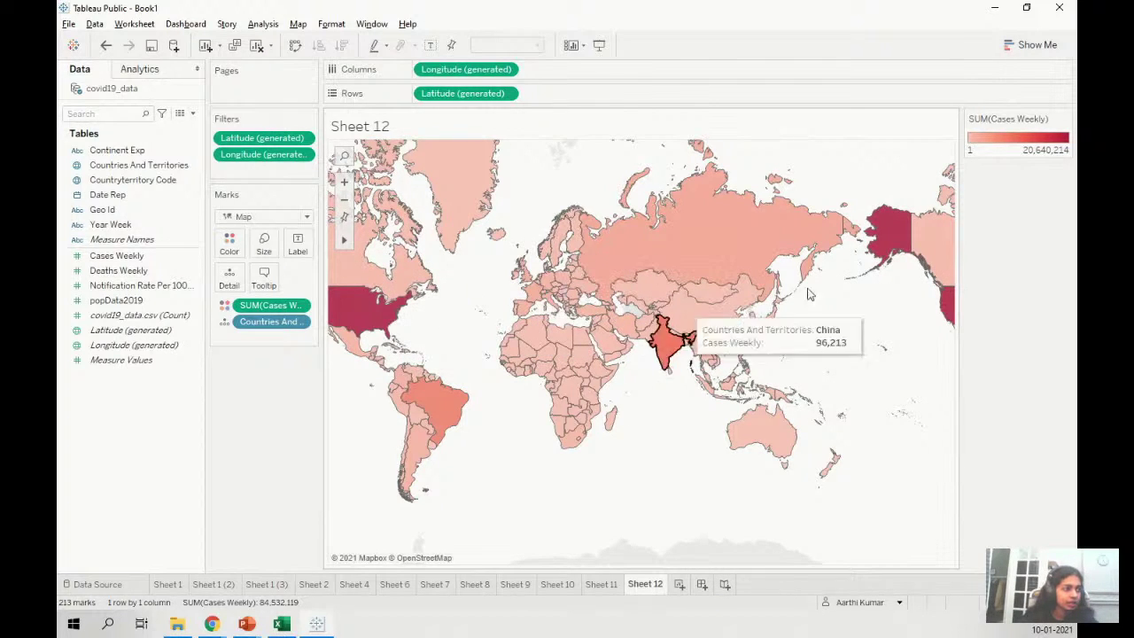
mouse_move(766, 330)
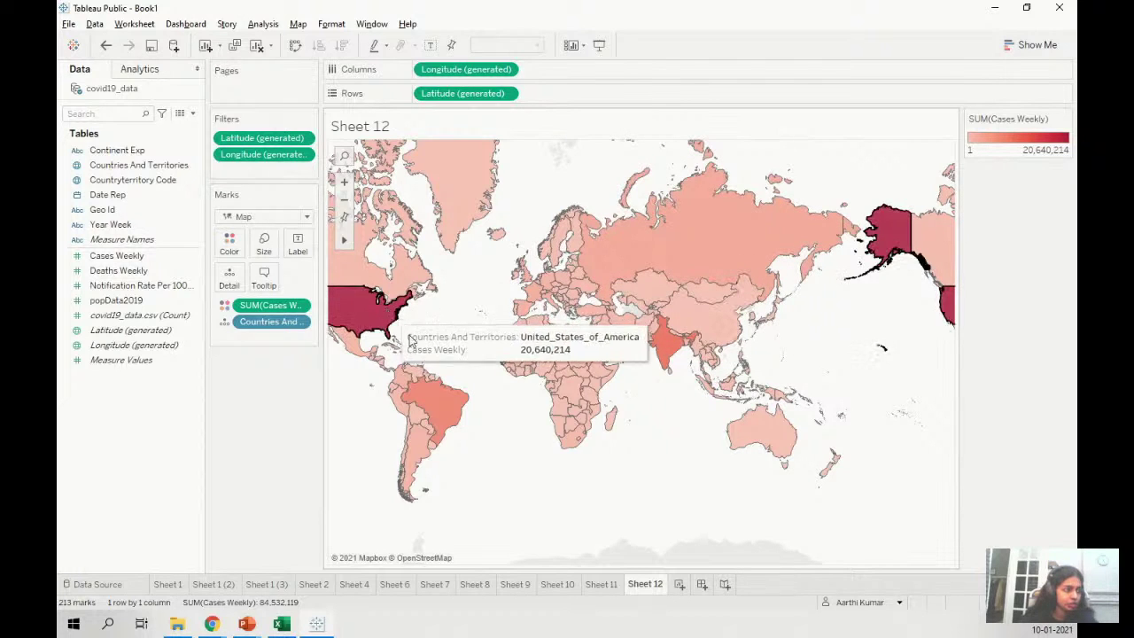
mouse_move(445, 423)
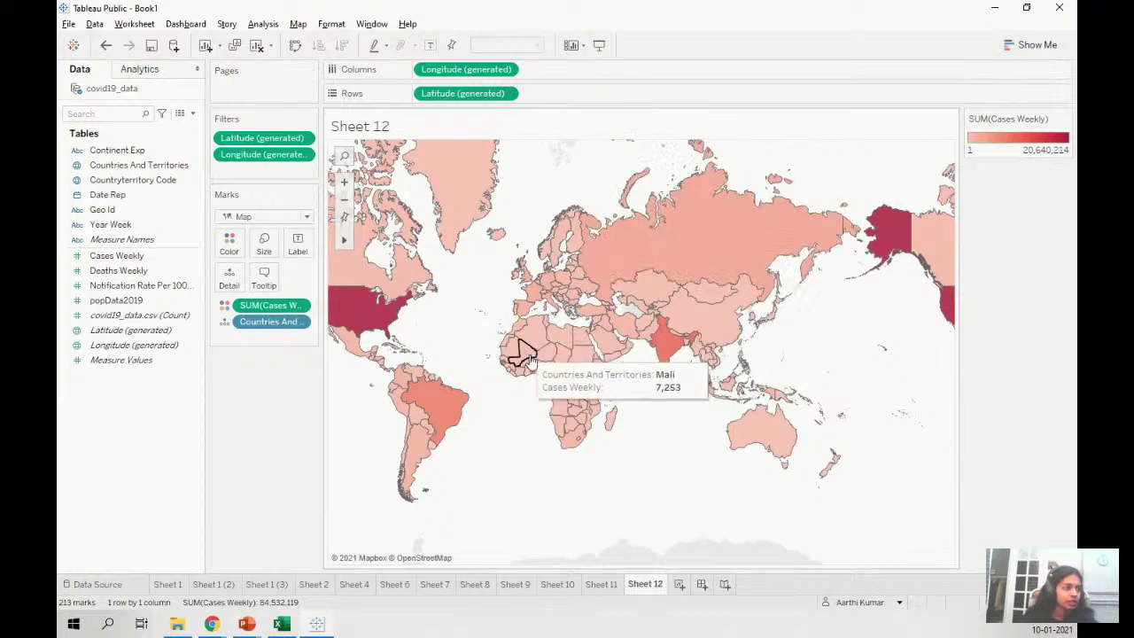
mouse_move(544, 344)
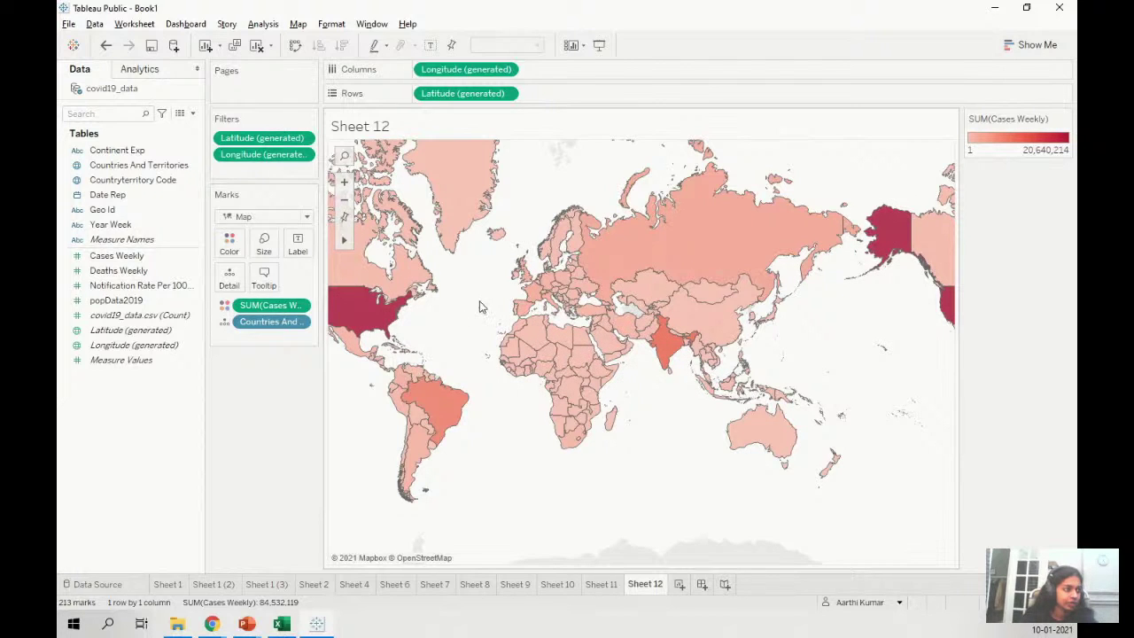
- Add Continent Exp as a filter on the map with all continents selected
left_click(133, 152)
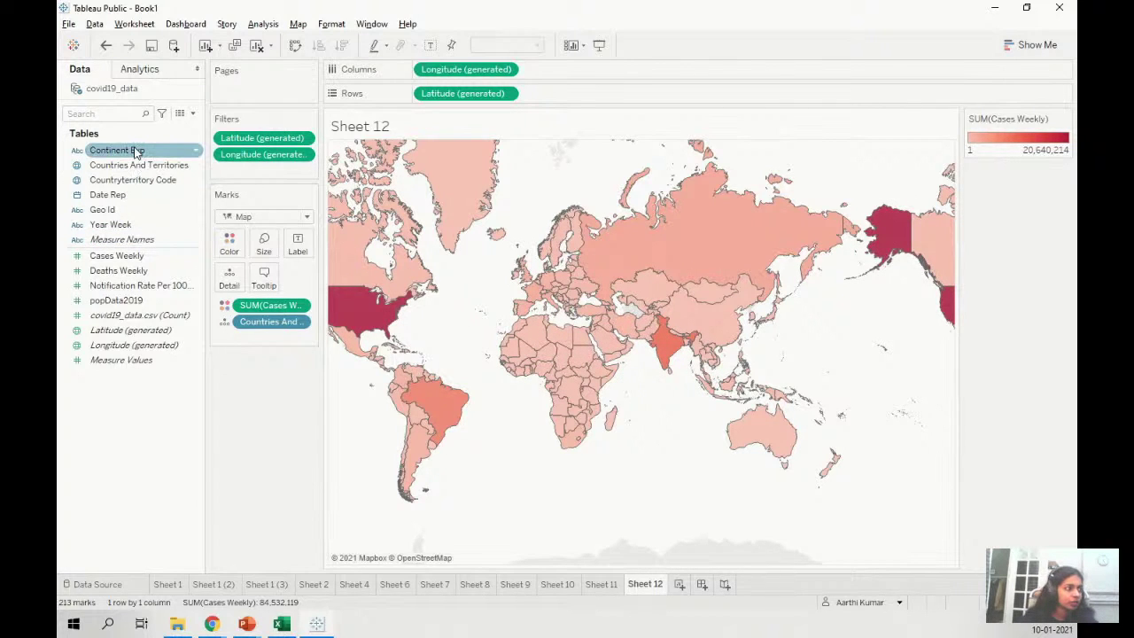
right_click(135, 153)
left_click(142, 155)
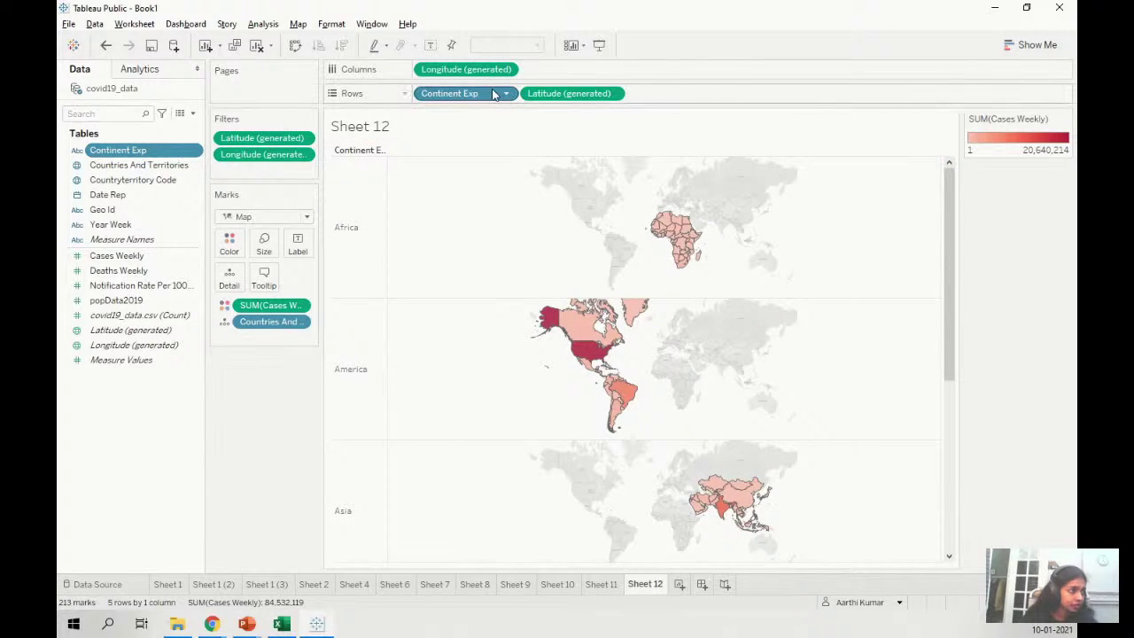
left_click_drag(494, 93, 291, 166)
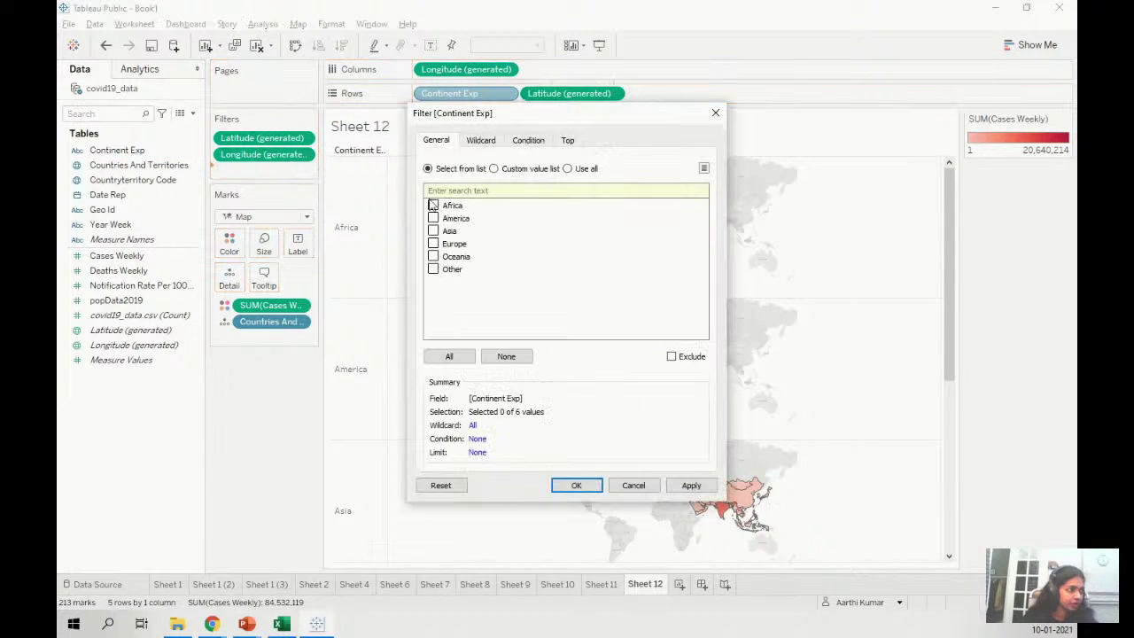
left_click(452, 357)
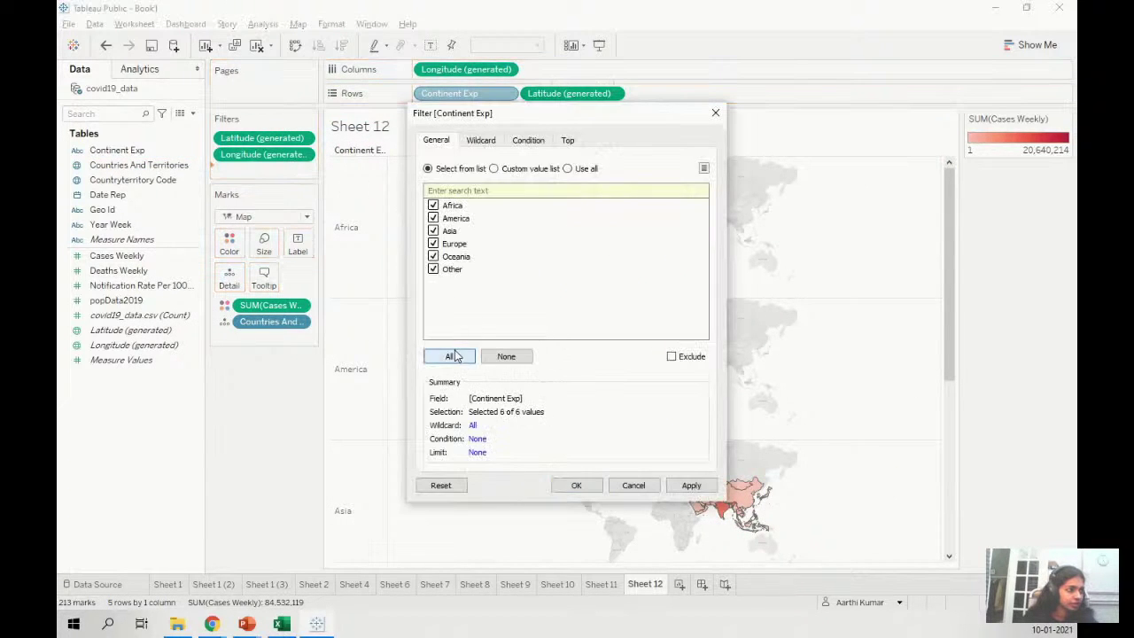
left_click(692, 485)
left_click(574, 486)
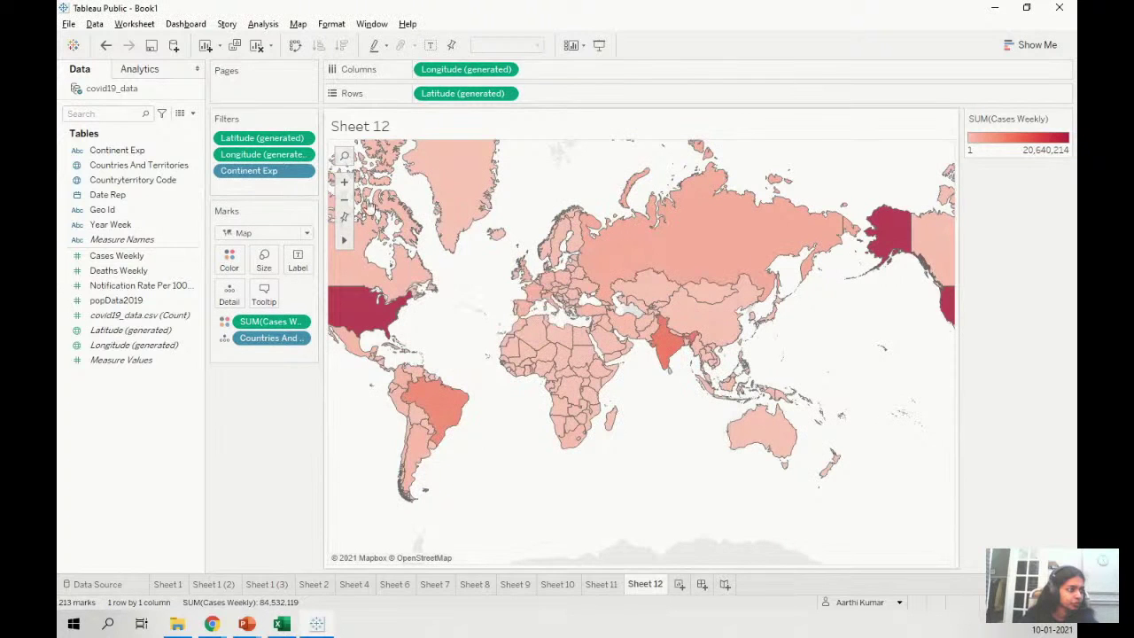
- Show the Continent Exp filter beside the map and make it a single-value list
left_click(303, 170)
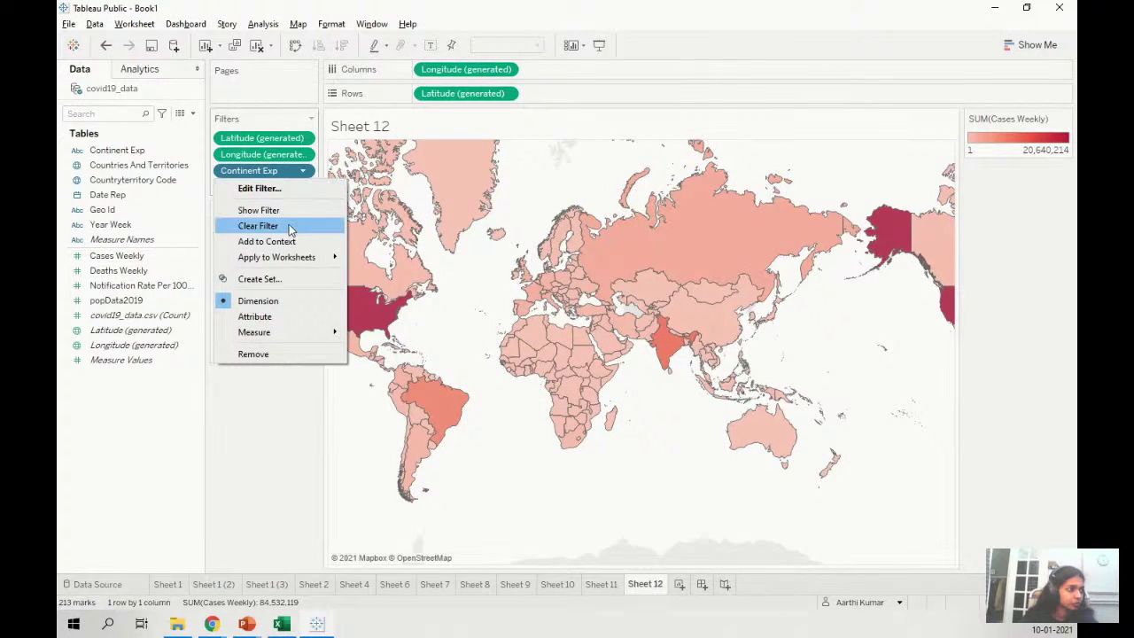
left_click(281, 210)
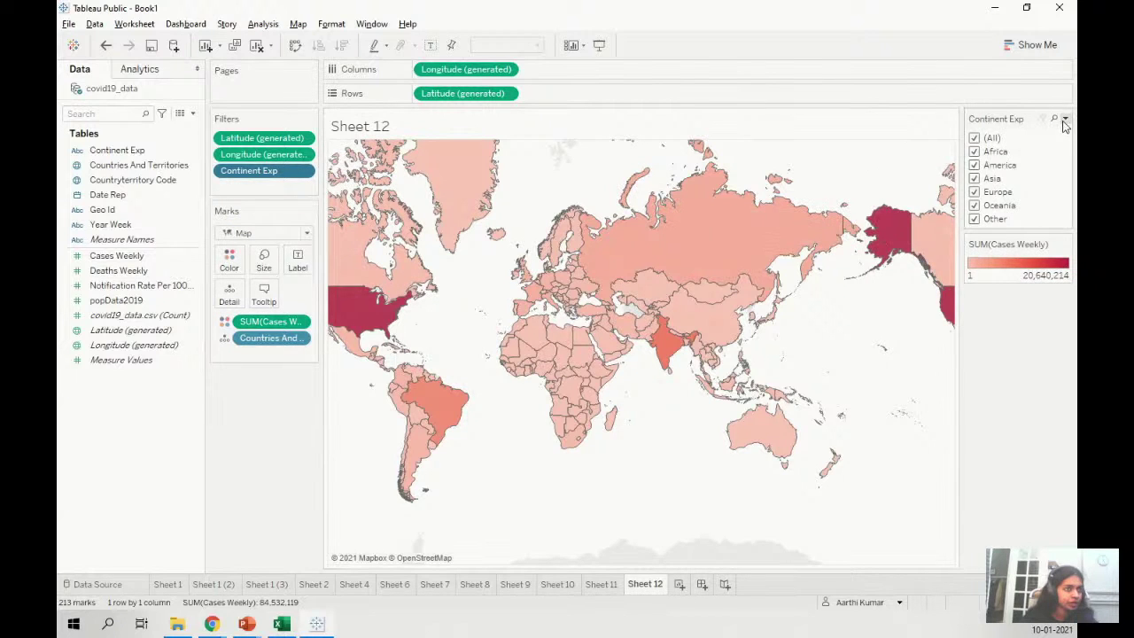
left_click(1065, 119)
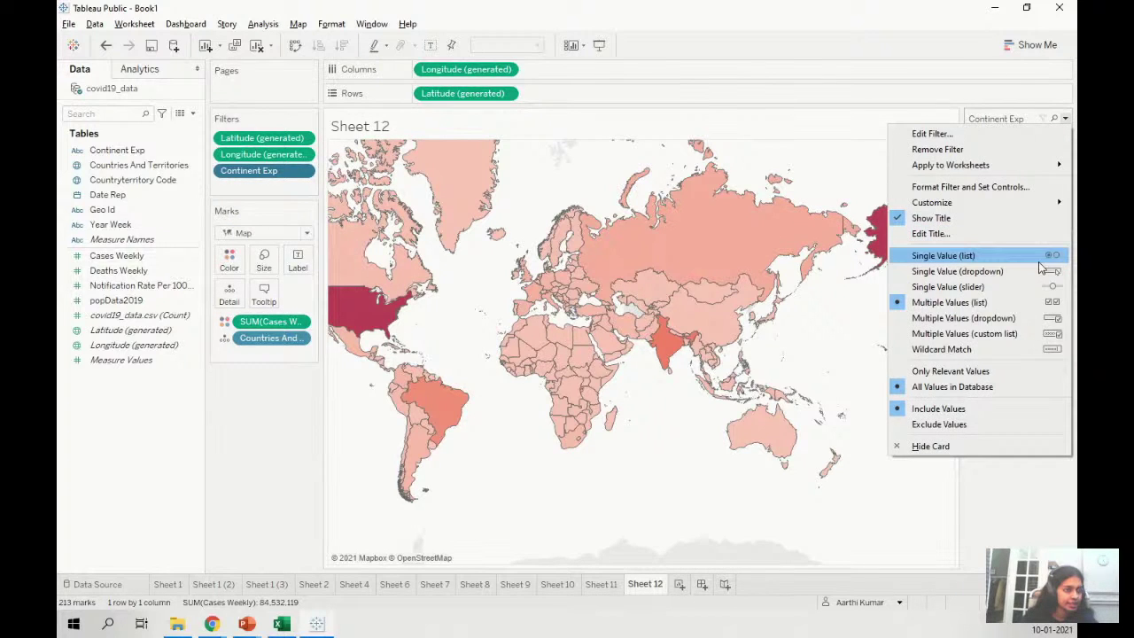
left_click(1040, 259)
- Filter the map to Africa, America and finally Europe, and examine the cases in Europe's countries
left_click(975, 151)
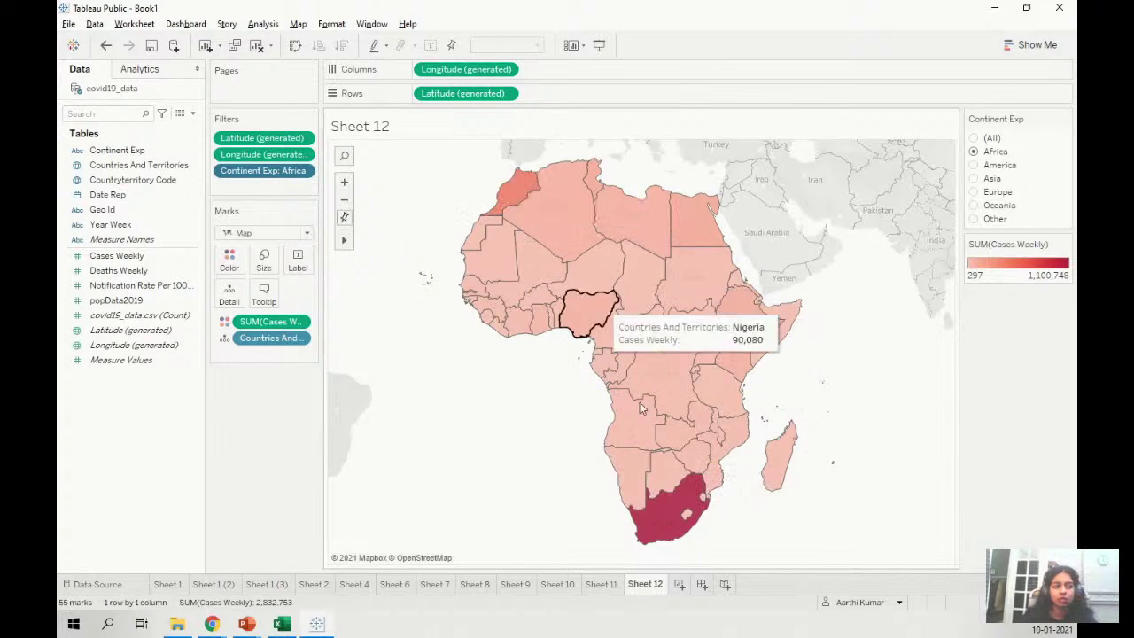
left_click(973, 165)
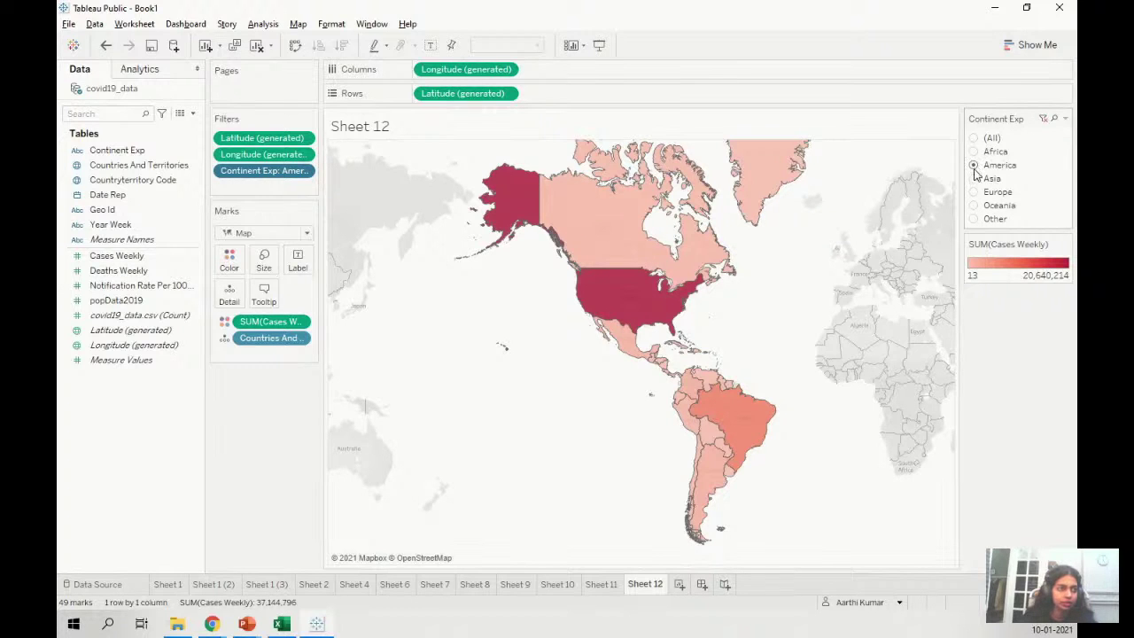
left_click(975, 193)
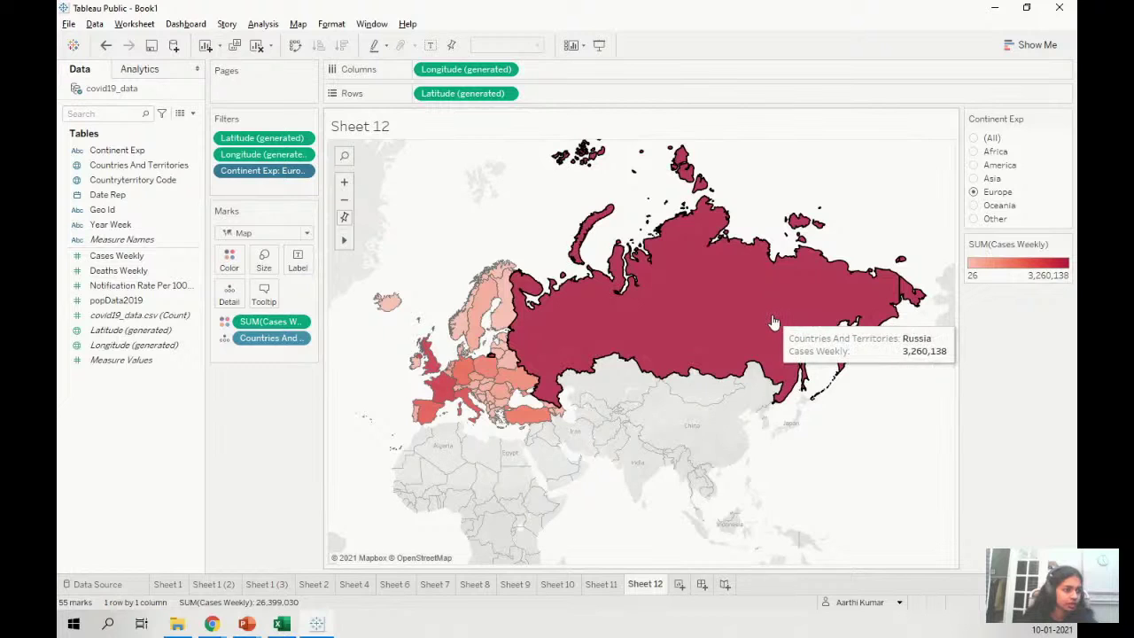
mouse_move(437, 389)
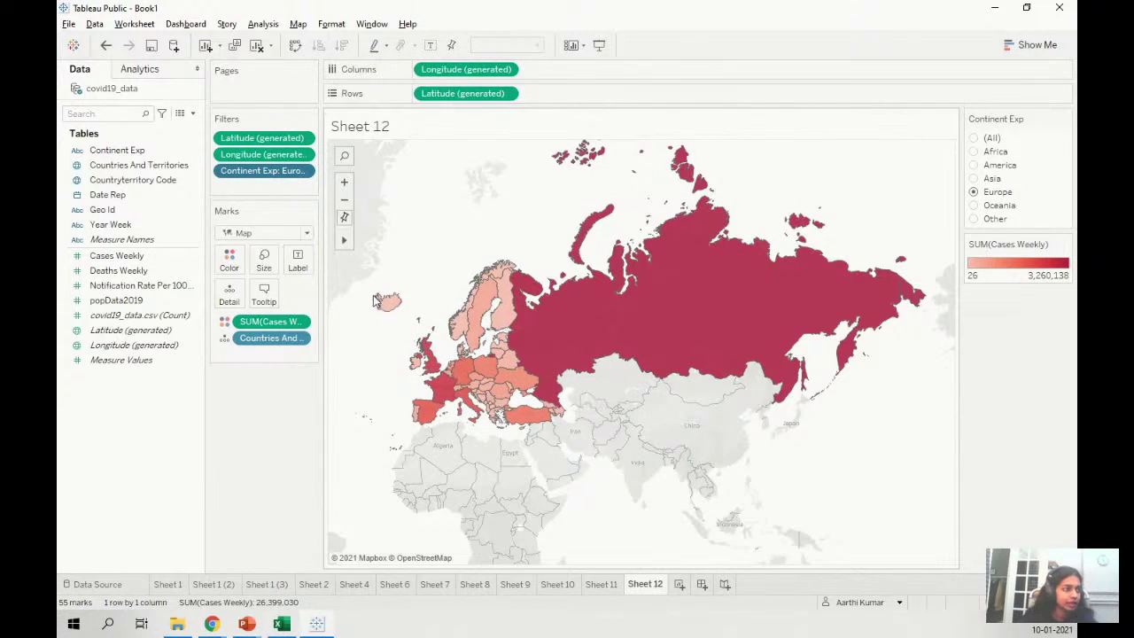
mouse_move(346, 244)
left_click_drag(366, 255, 516, 443)
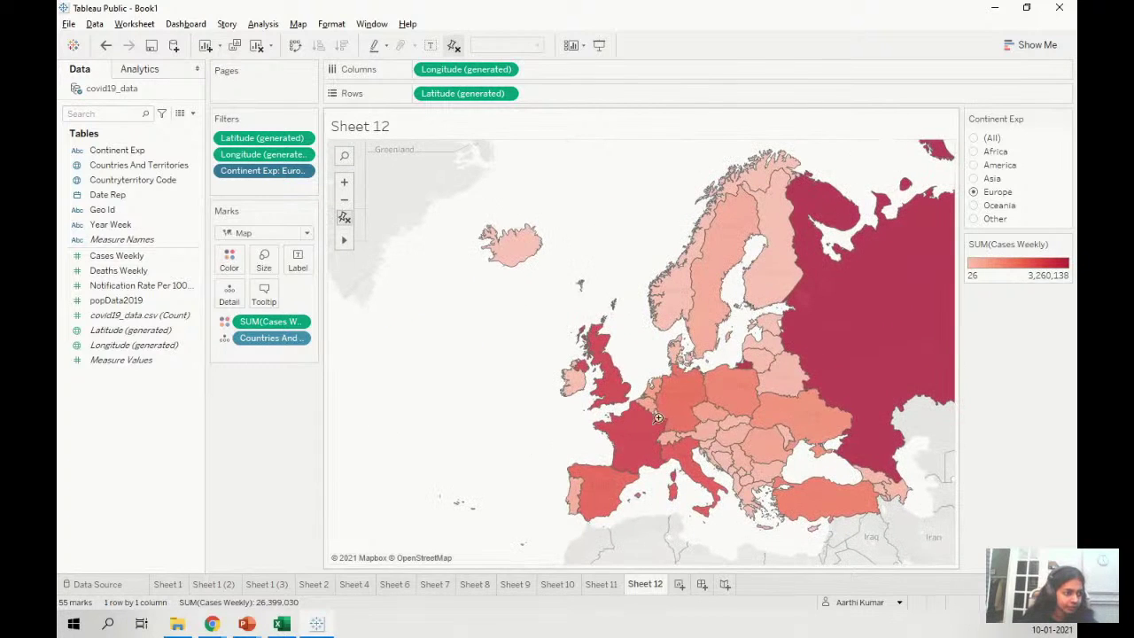
- Reset the Europe cases map to its automatic extent so that all of Russia is in view
mouse_move(688, 406)
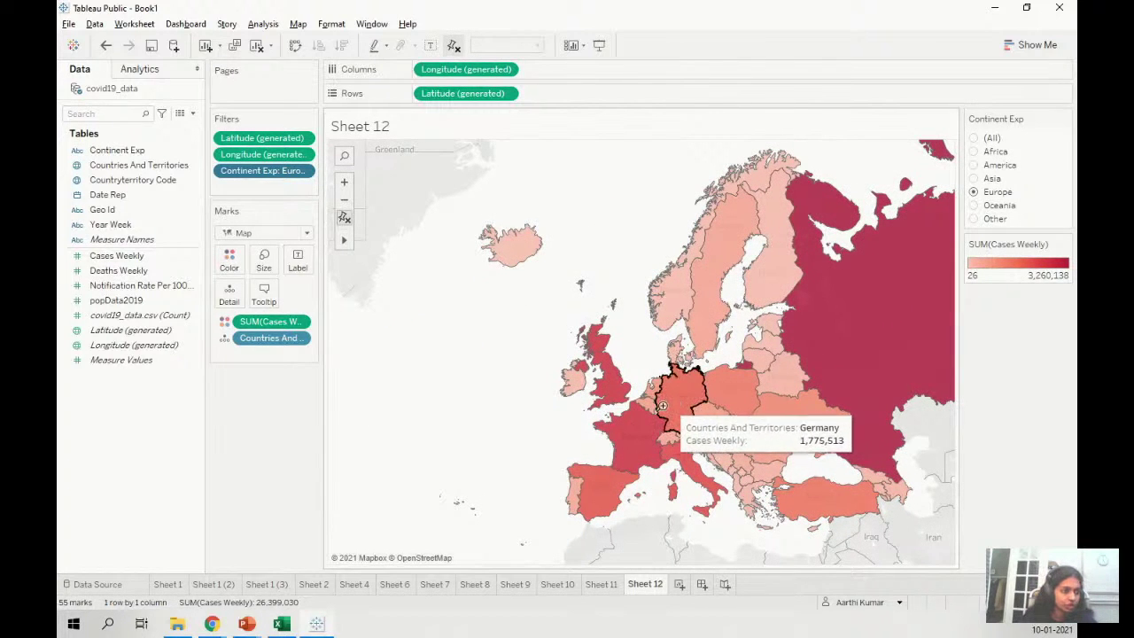
mouse_move(645, 405)
mouse_move(654, 386)
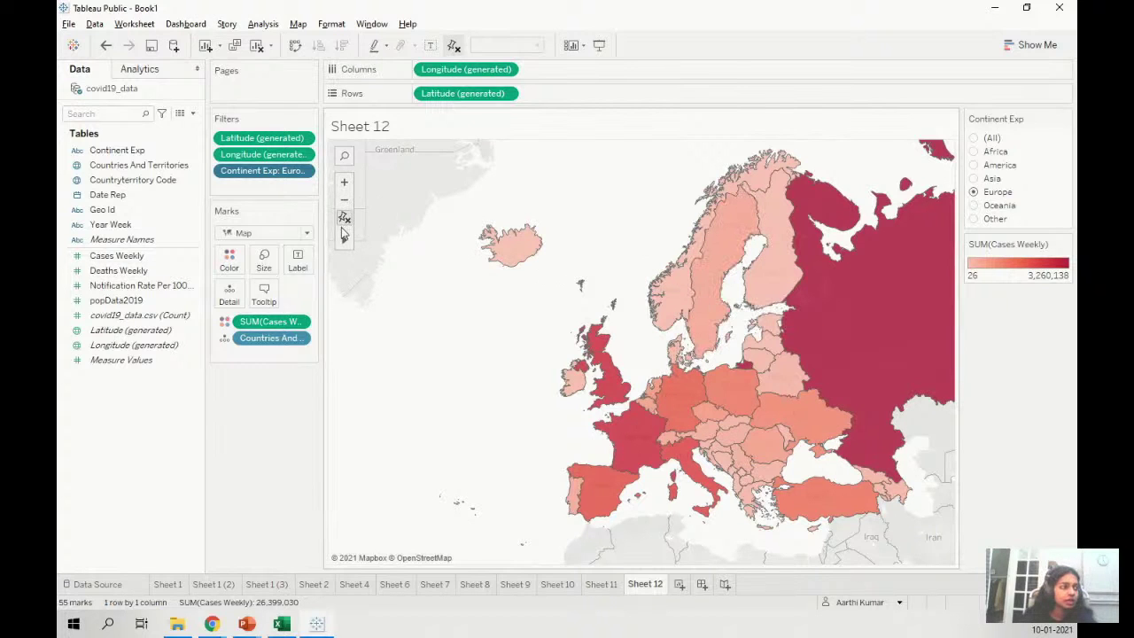
left_click(345, 219)
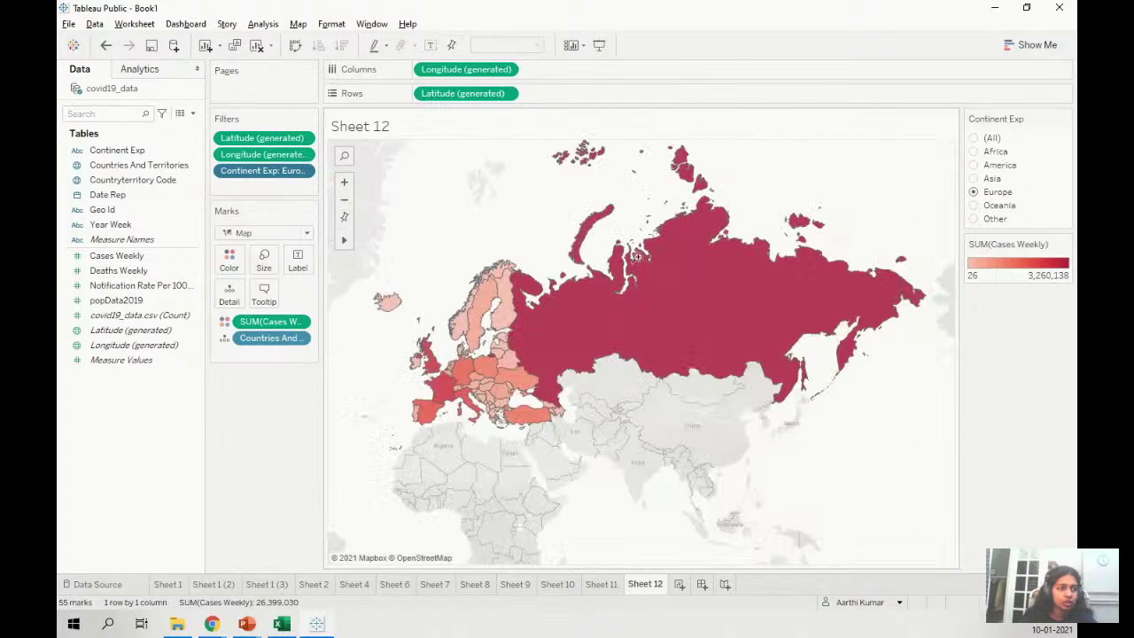
mouse_move(688, 292)
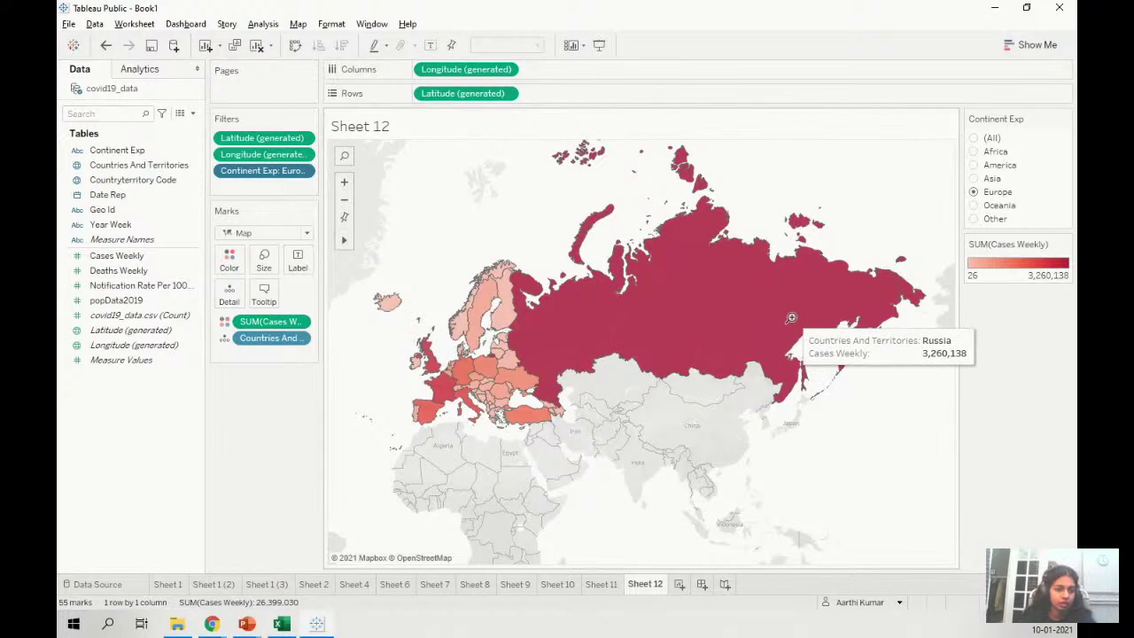
- Create a new worksheet and add the Countries And Territories field to it as a map
left_click(679, 585)
left_click(117, 180)
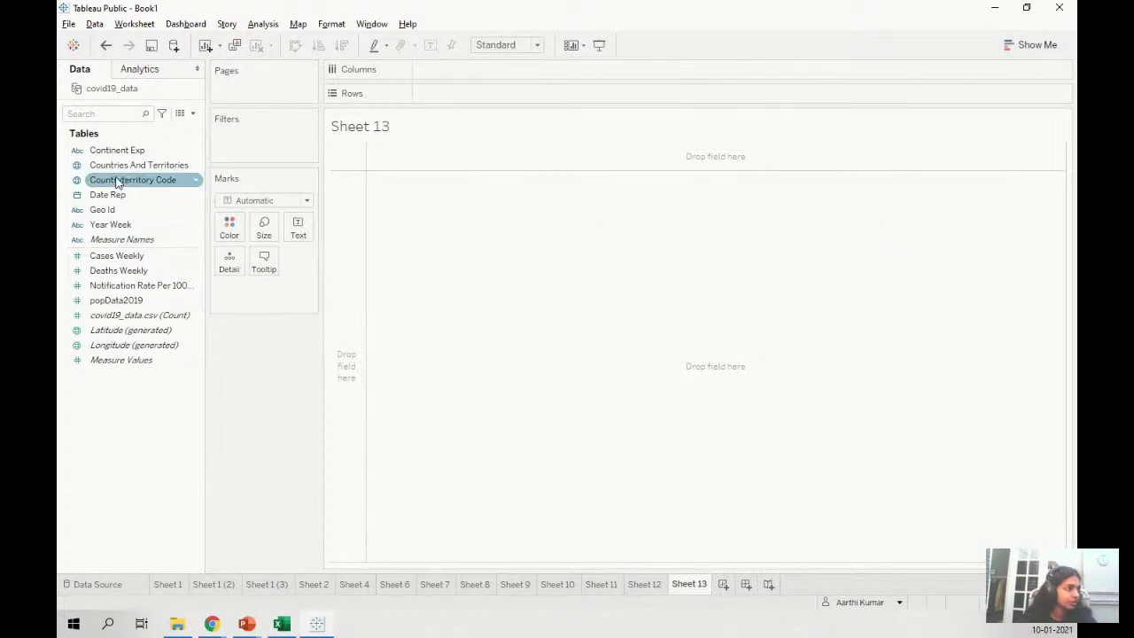
right_click(125, 171)
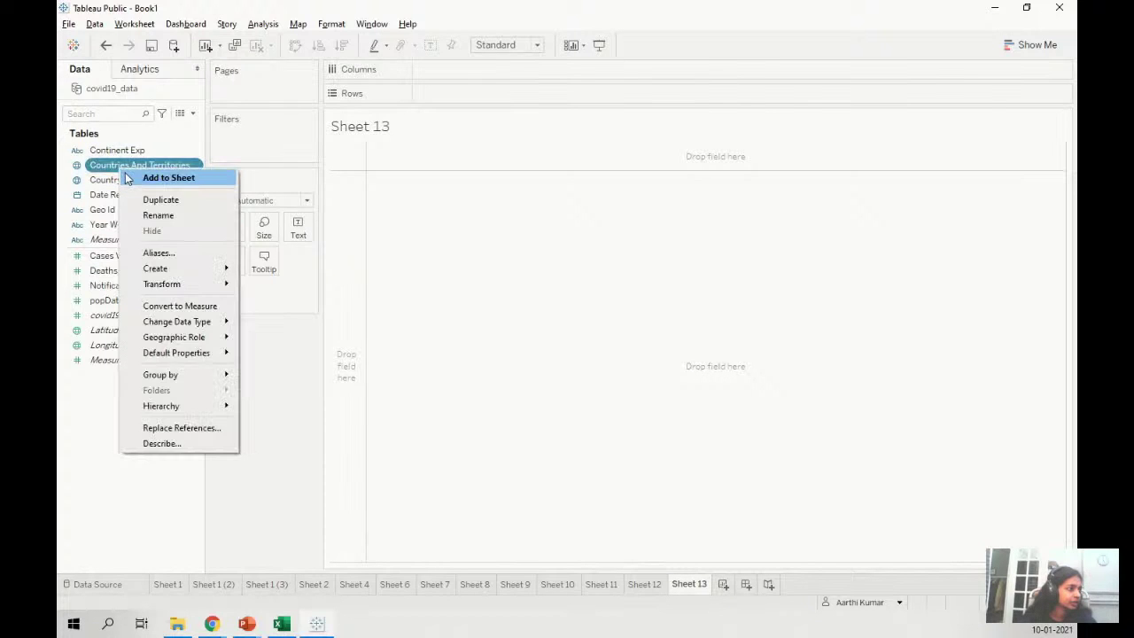
left_click(126, 178)
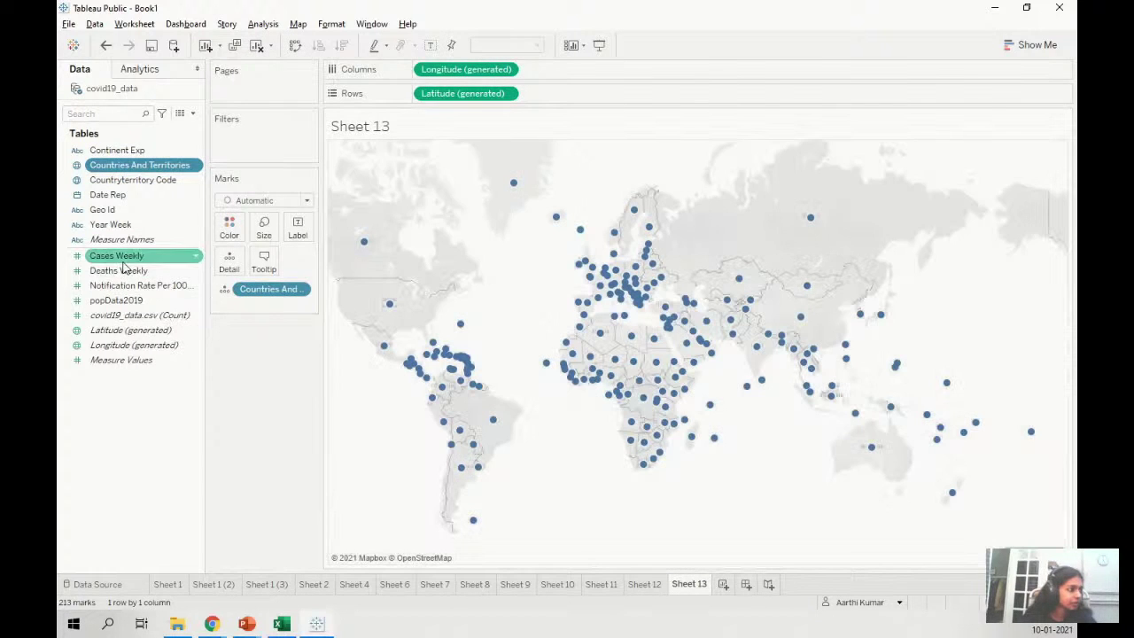
- Add the Cases Weekly measure to the world map so that it sizes each country's mark
left_click(123, 257)
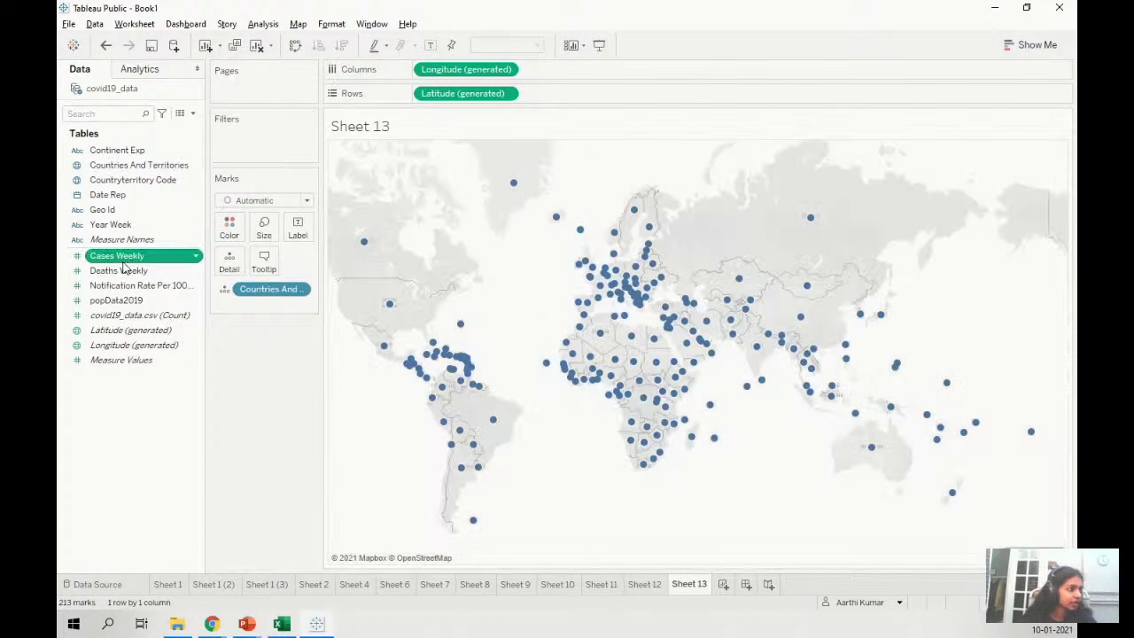
right_click(124, 259)
left_click(159, 271)
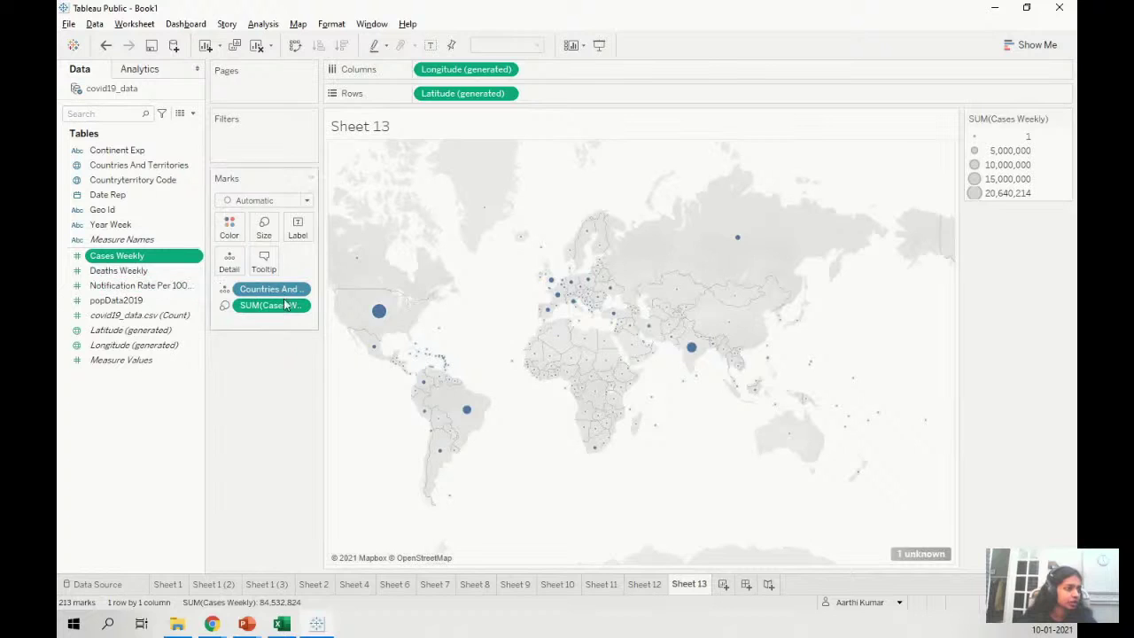
mouse_move(379, 313)
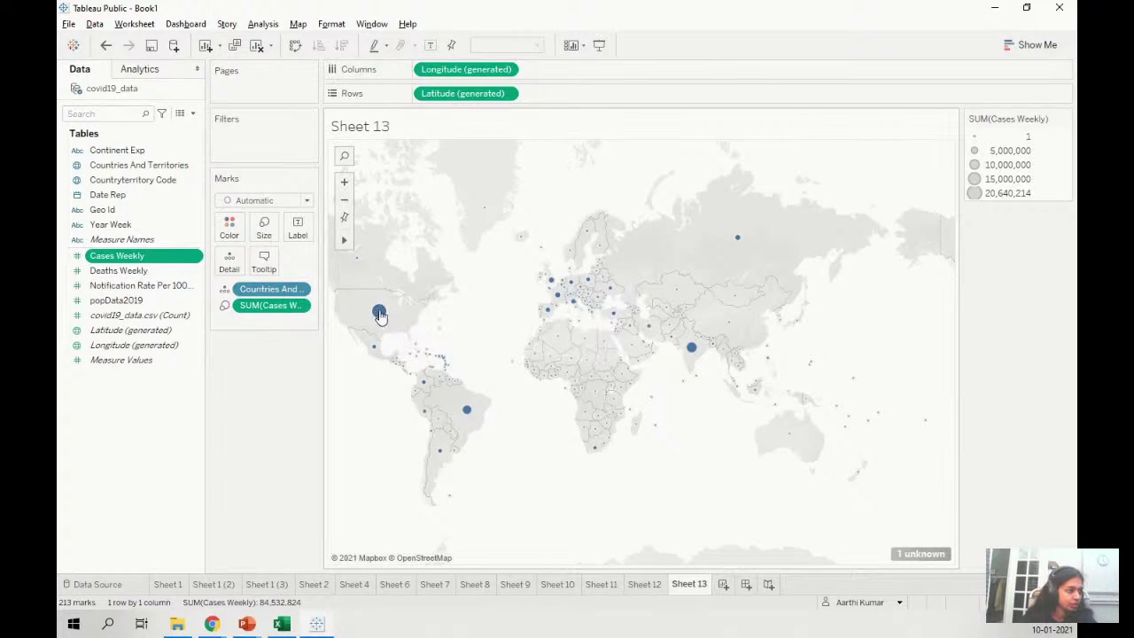
mouse_move(693, 352)
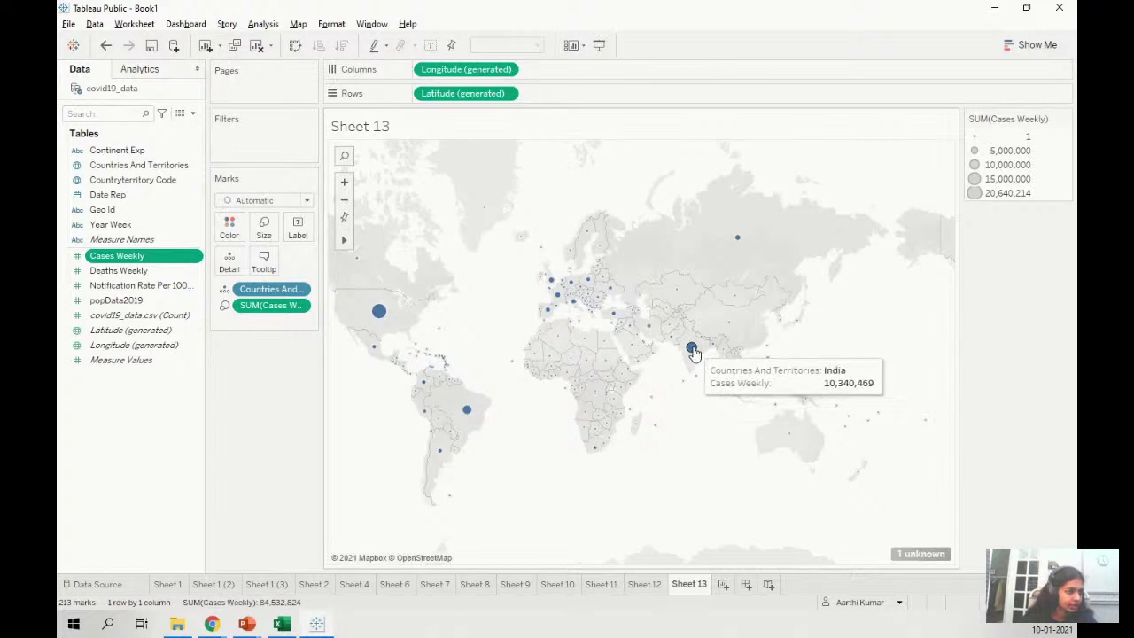
mouse_move(615, 306)
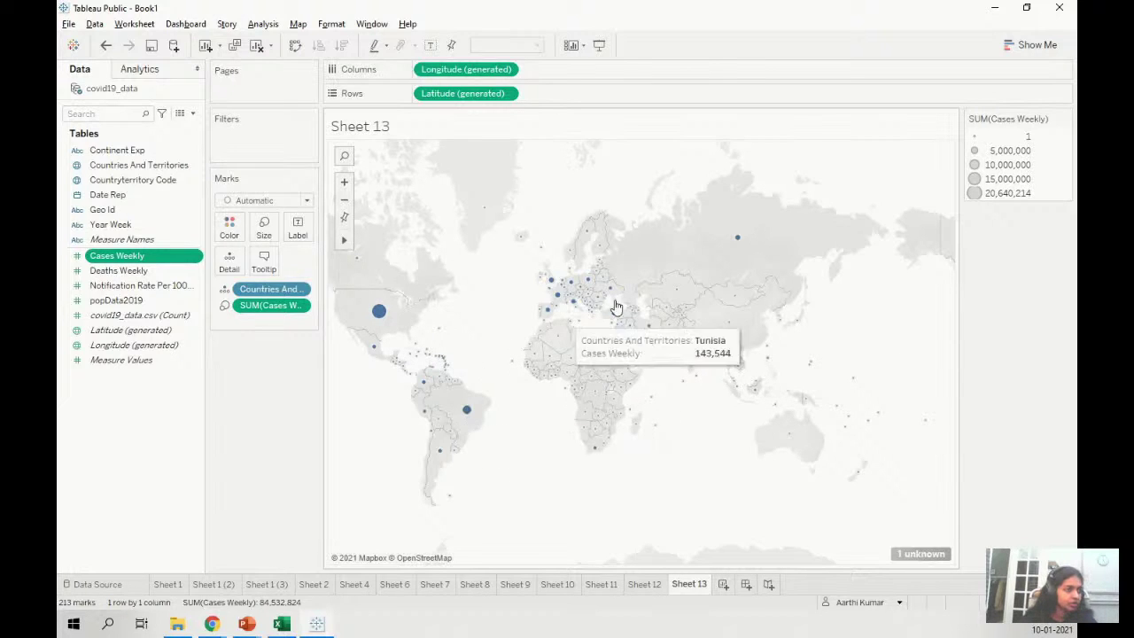
- Convert the map to a highlight table and sort the countries by Cases Weekly in descending order
left_click(1039, 47)
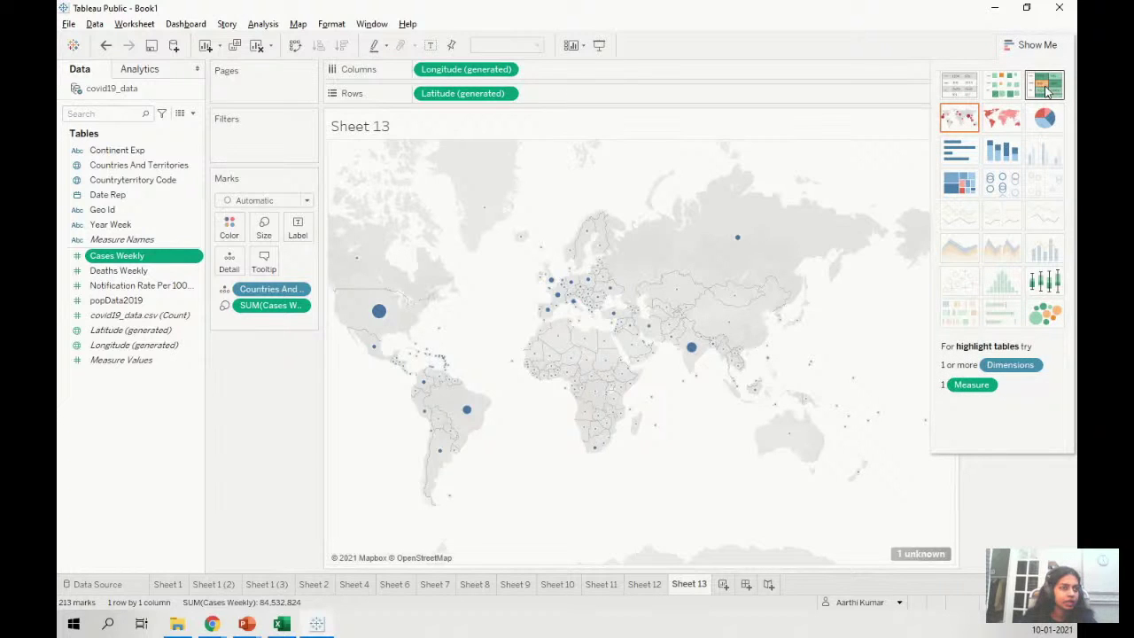
left_click(1046, 90)
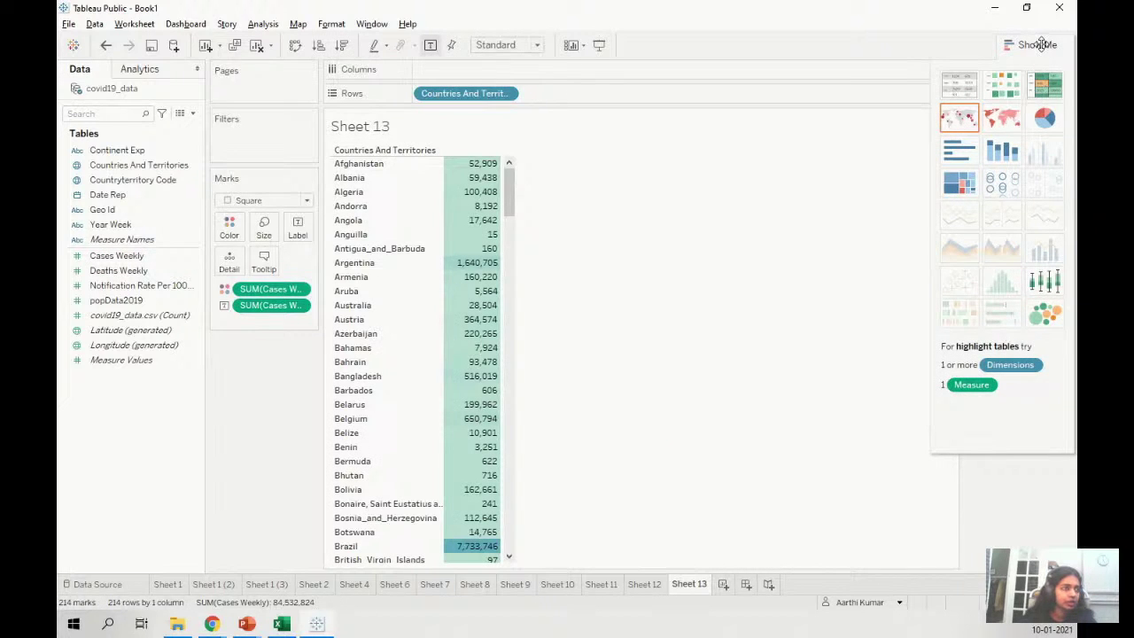
left_click(1039, 46)
mouse_move(506, 176)
left_mouse_down()
mouse_move(505, 257)
mouse_move(522, 174)
left_mouse_up()
left_click(342, 45)
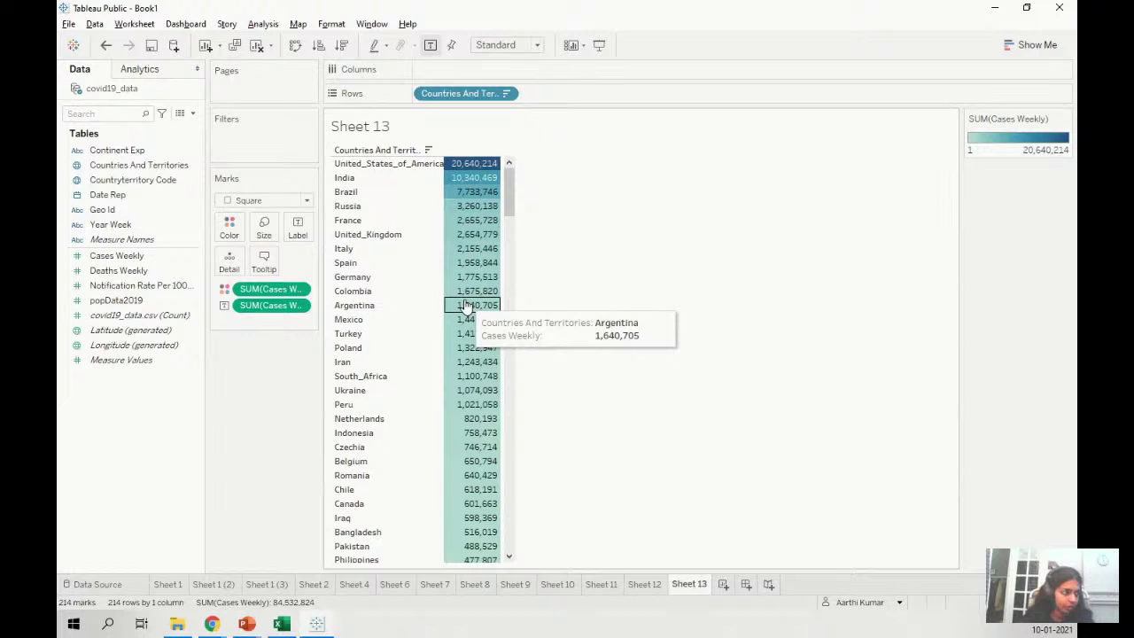
- Add Date Rep to the highlight table and break its year columns down into quarters
right_click(110, 195)
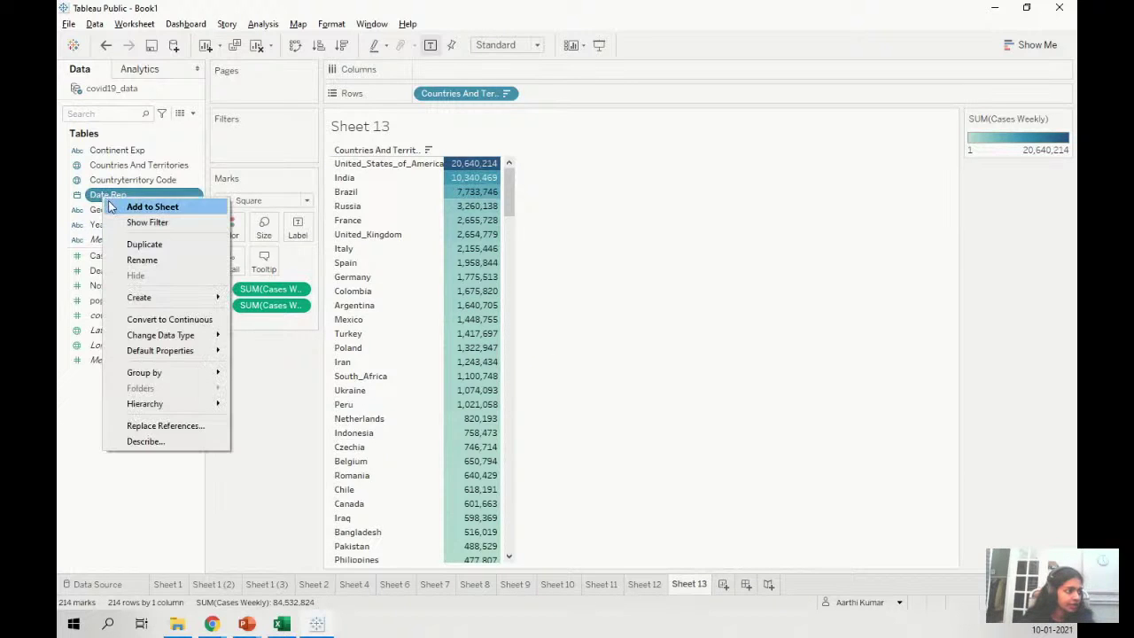
left_click(111, 206)
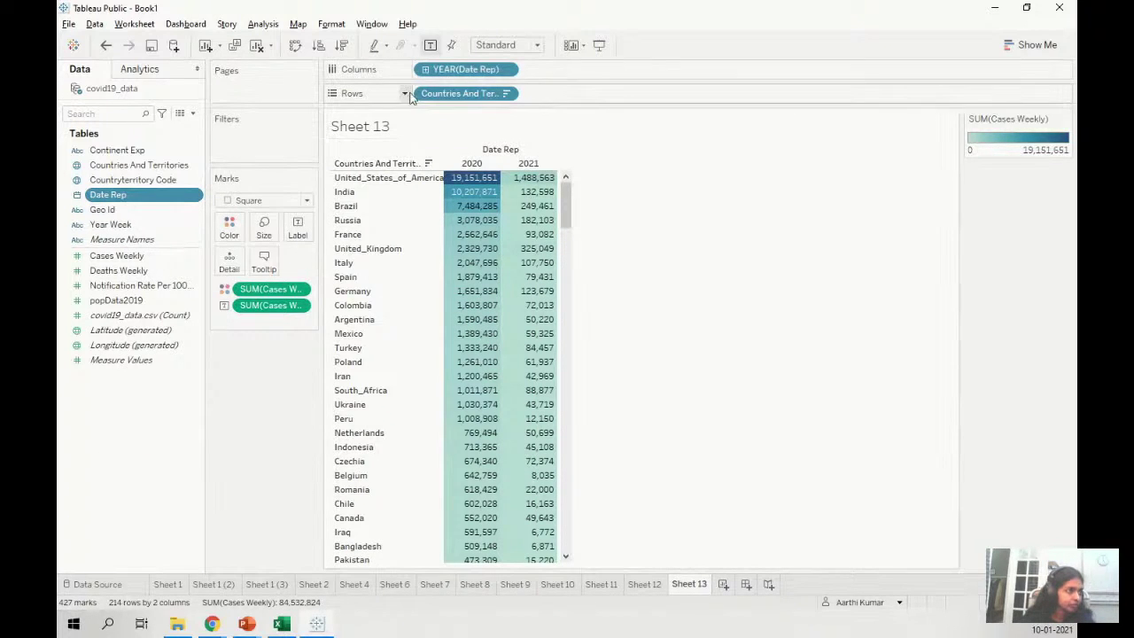
left_click(424, 69)
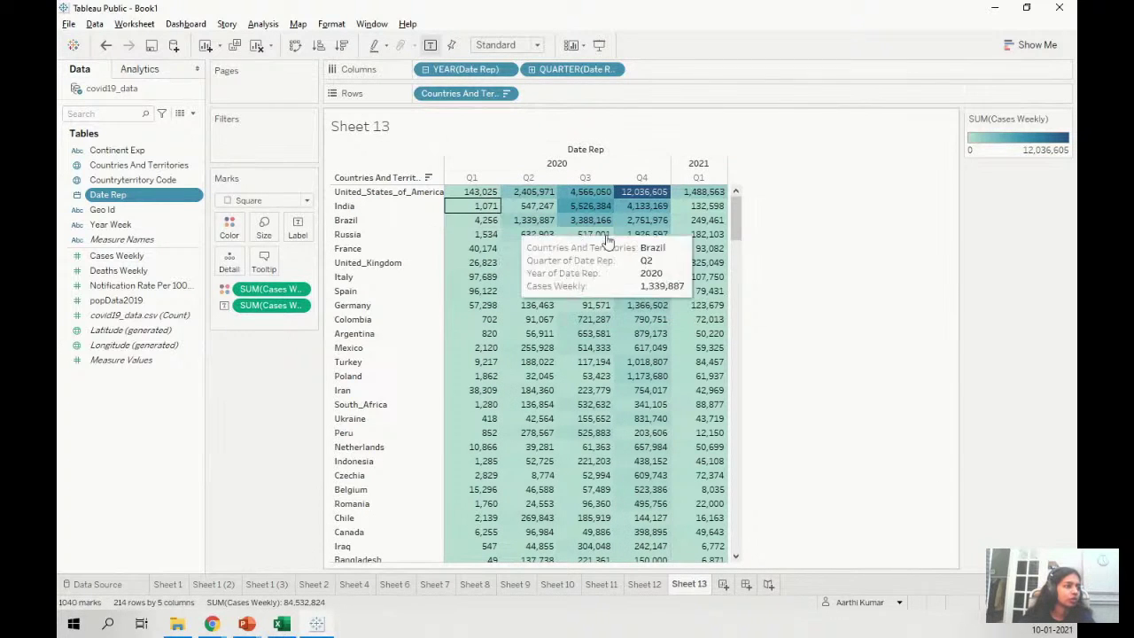
mouse_move(657, 197)
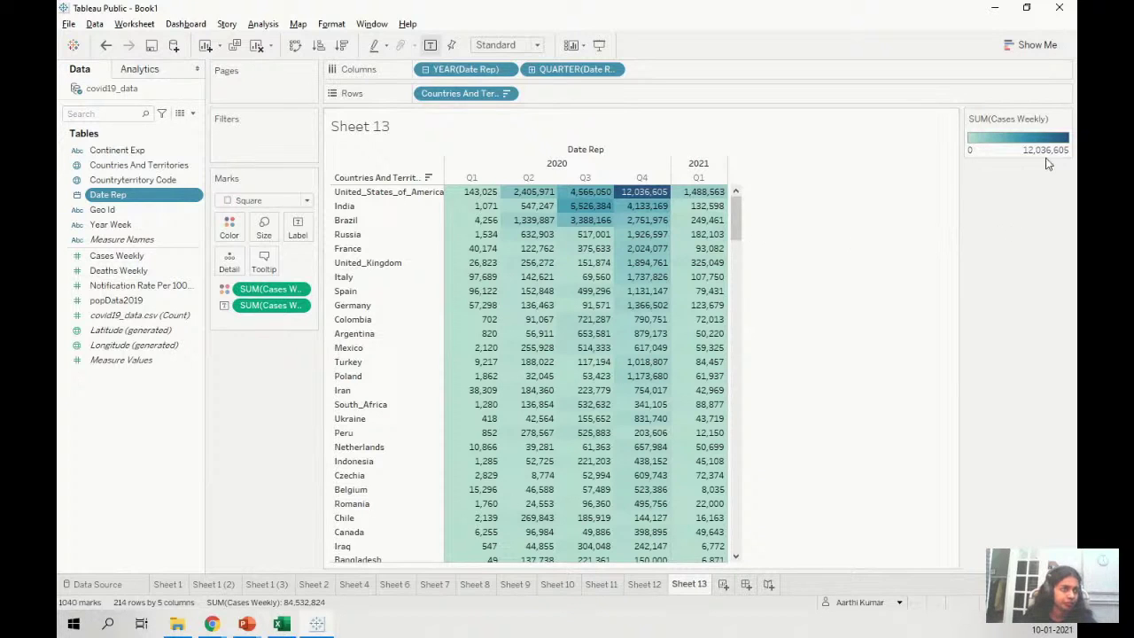
- Change the Cases Weekly color palette of the highlight table to Red
left_click(1067, 121)
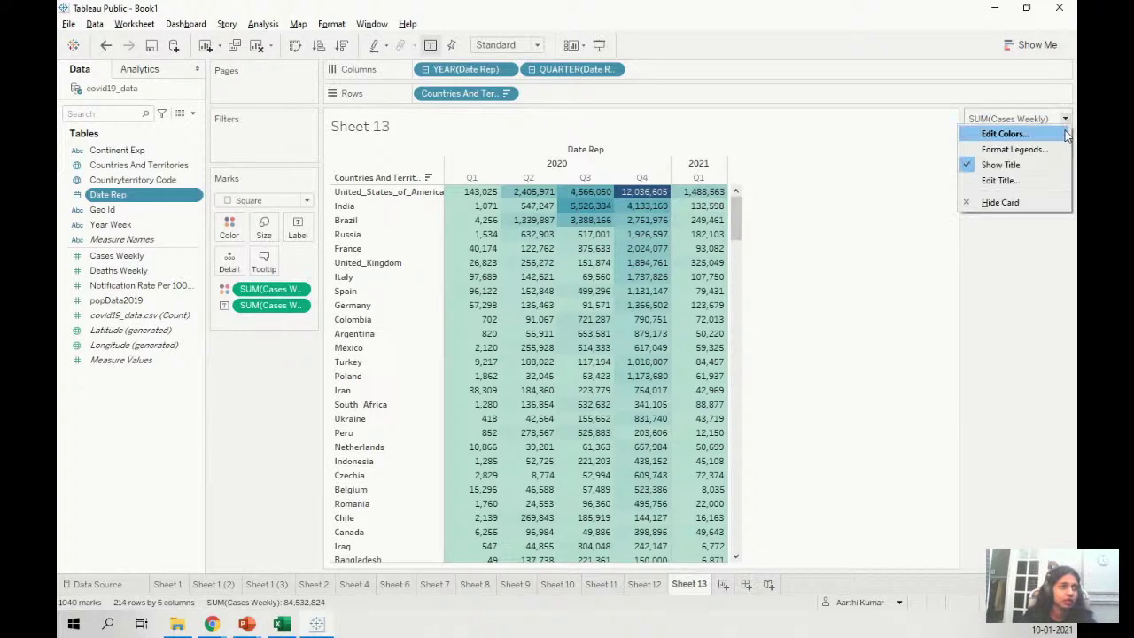
left_click(1002, 133)
left_click(626, 253)
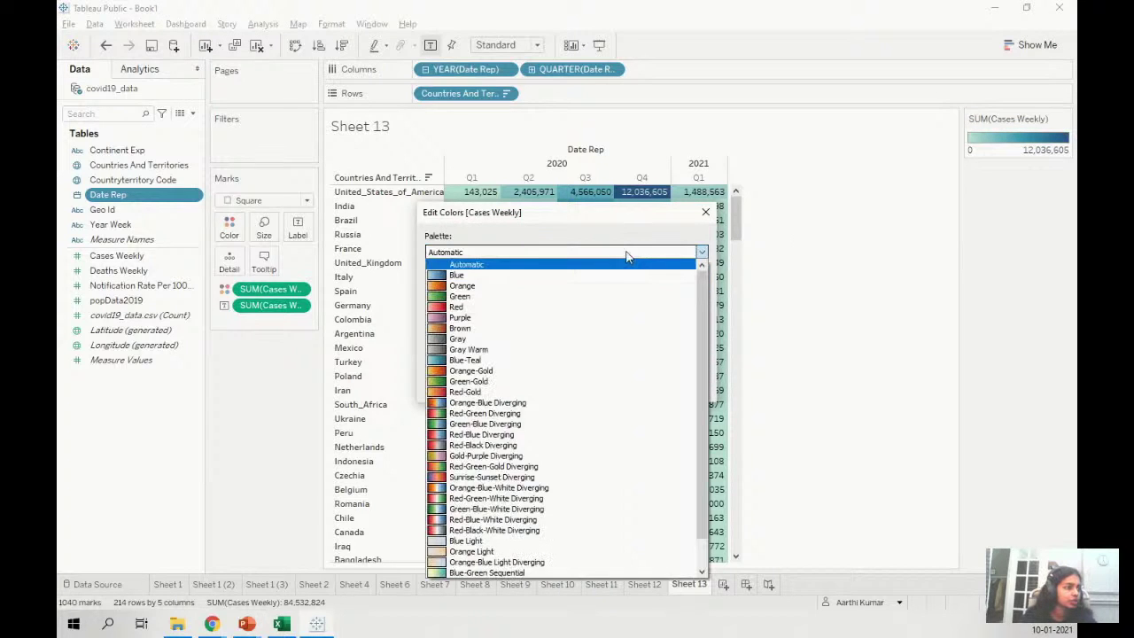
left_click(605, 307)
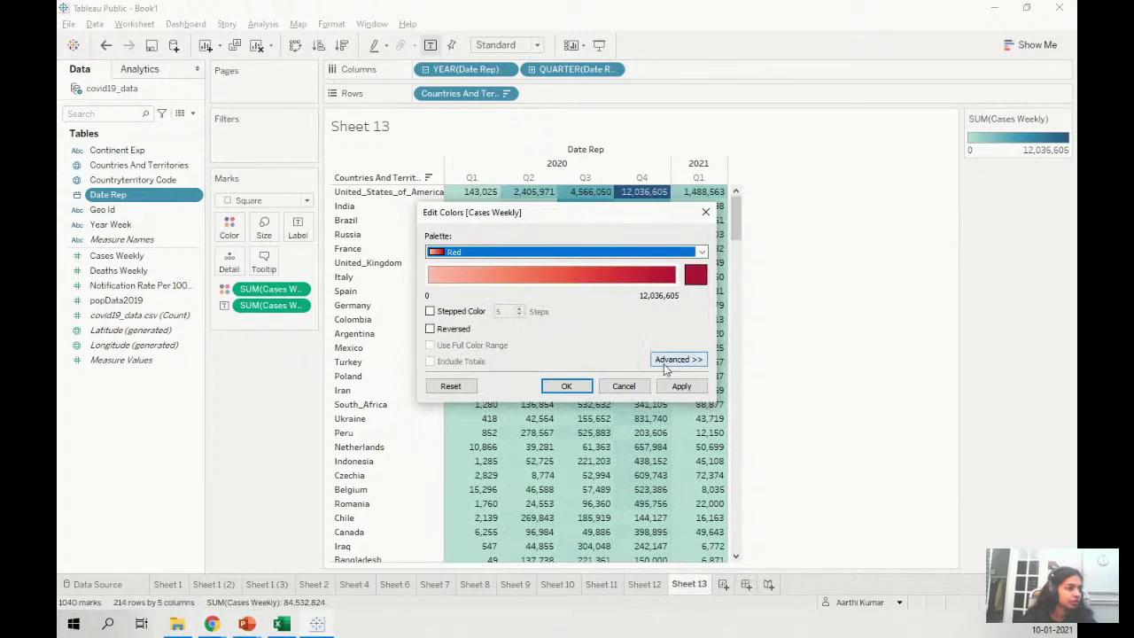
left_click(679, 386)
left_click(567, 386)
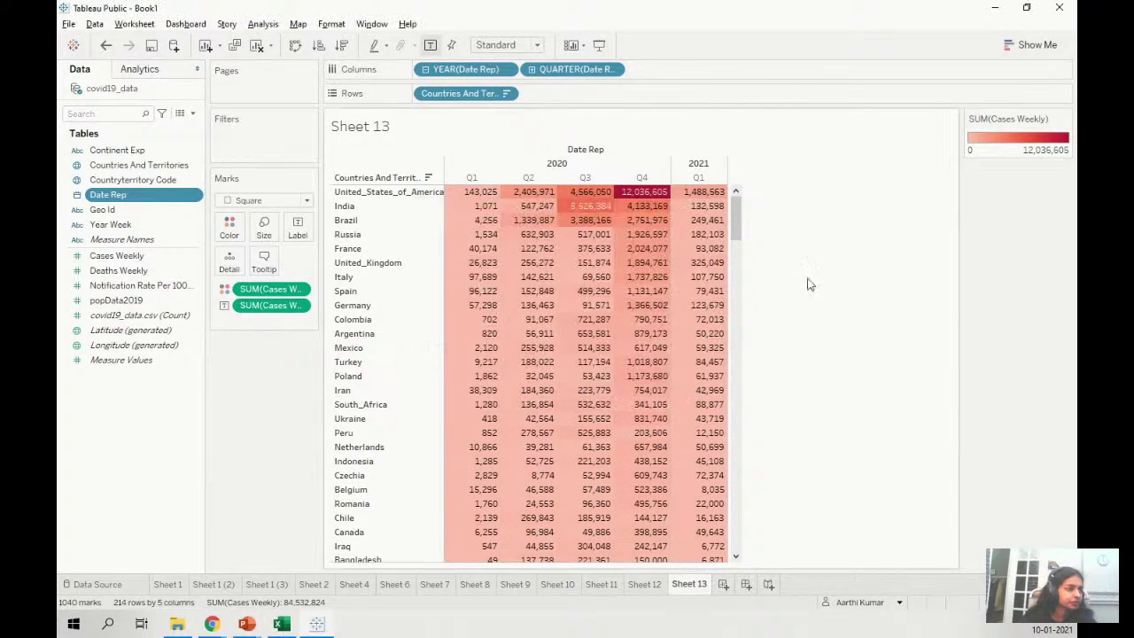
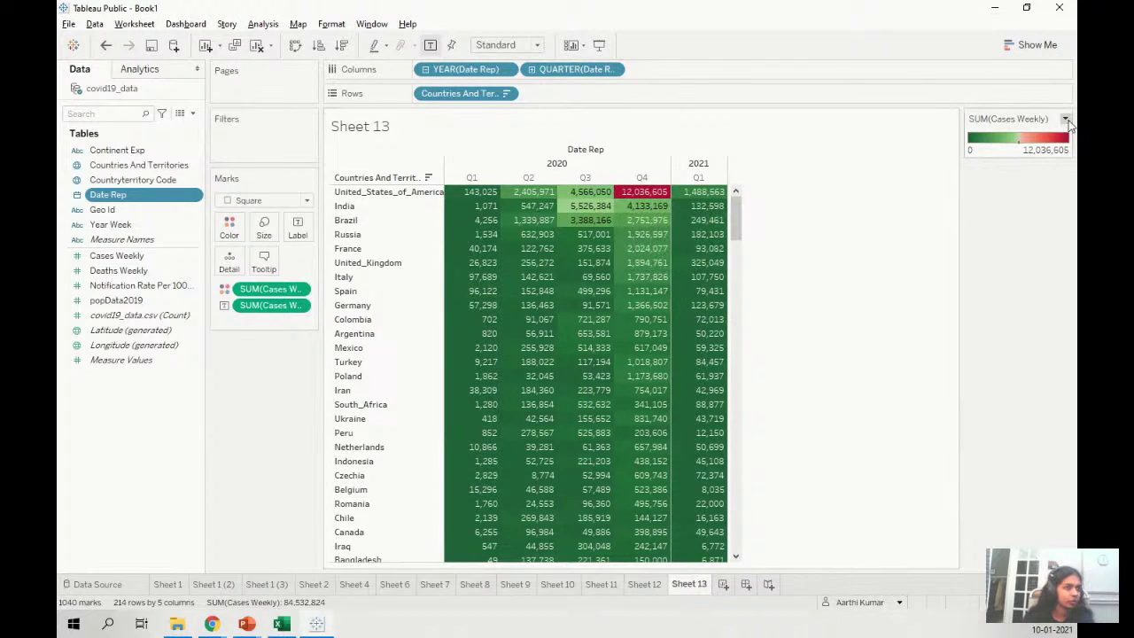
- Fix the Cases Weekly color scale's start at 0 and end at 12,036,605, and set its center to 1,000,000
left_click(1066, 119)
left_click(1066, 134)
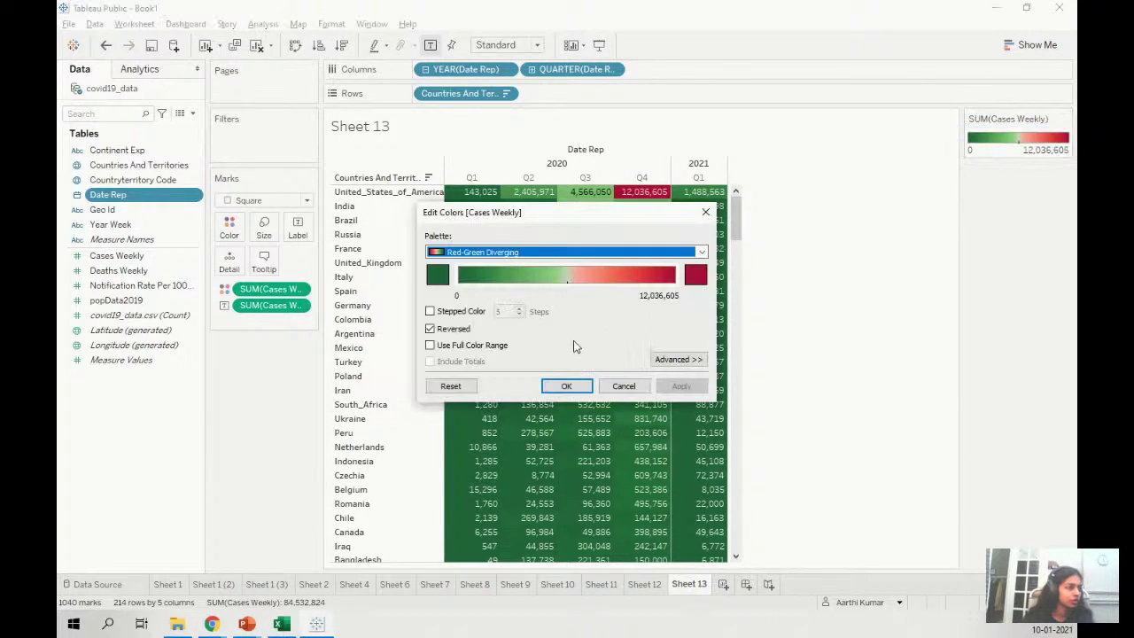
left_click(677, 359)
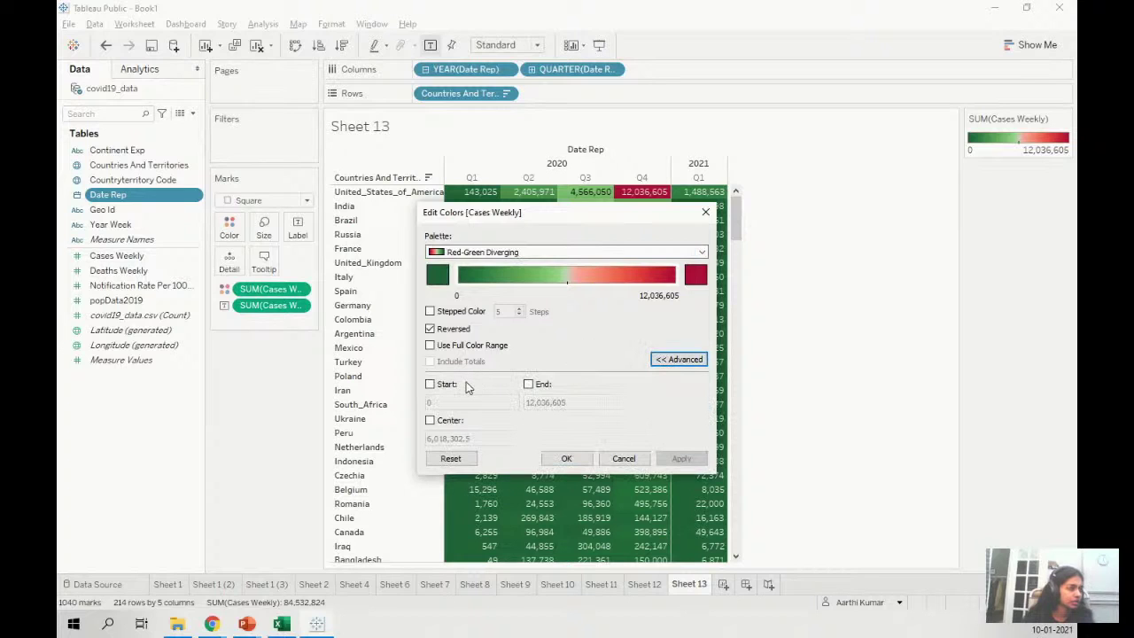
left_click(455, 386)
left_click(530, 385)
left_click(454, 420)
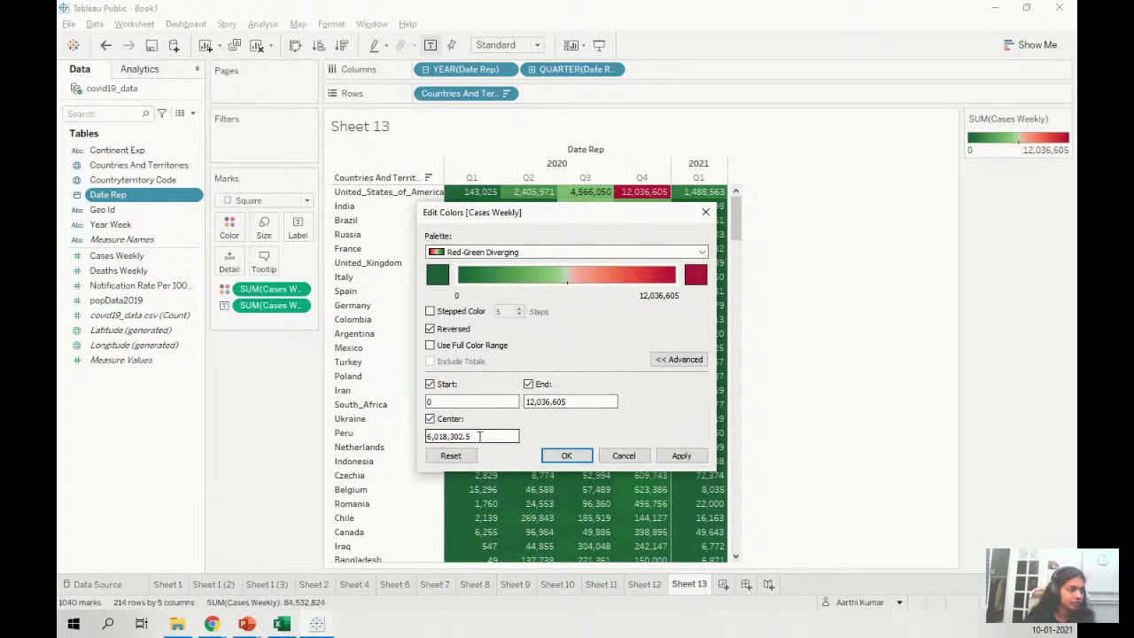
left_click_drag(482, 436, 388, 418)
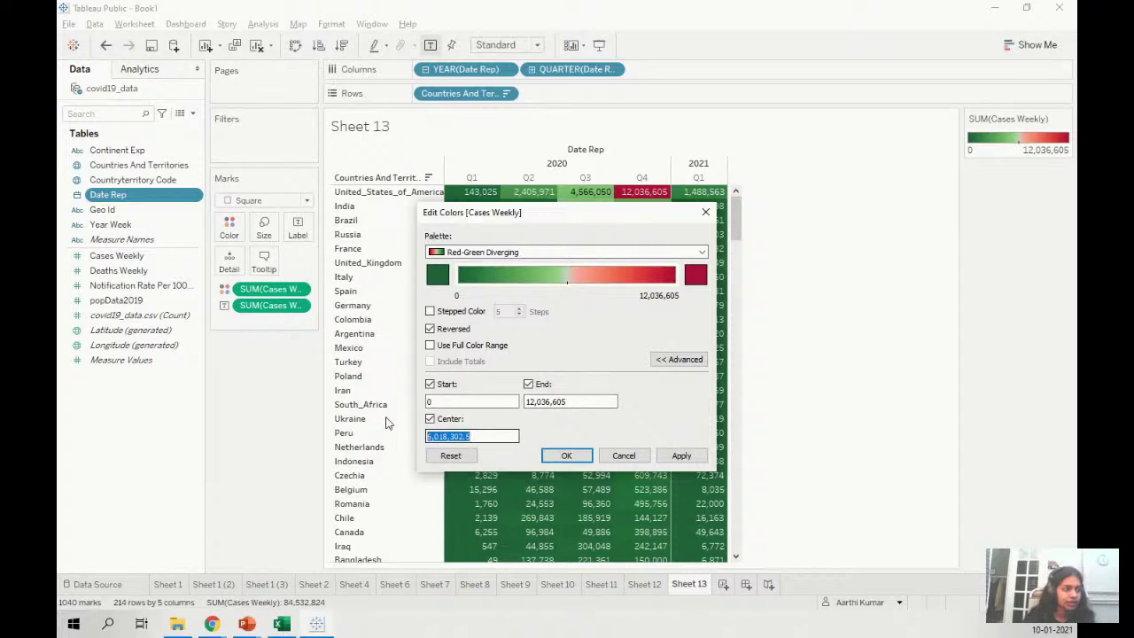
type("1,000,000")
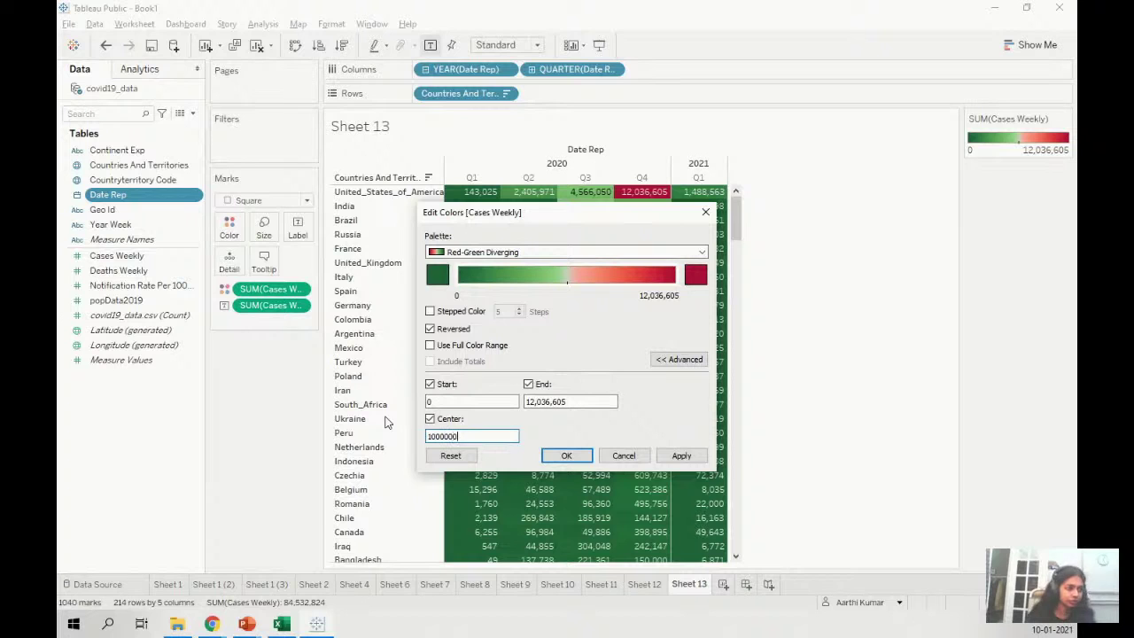
left_click(679, 455)
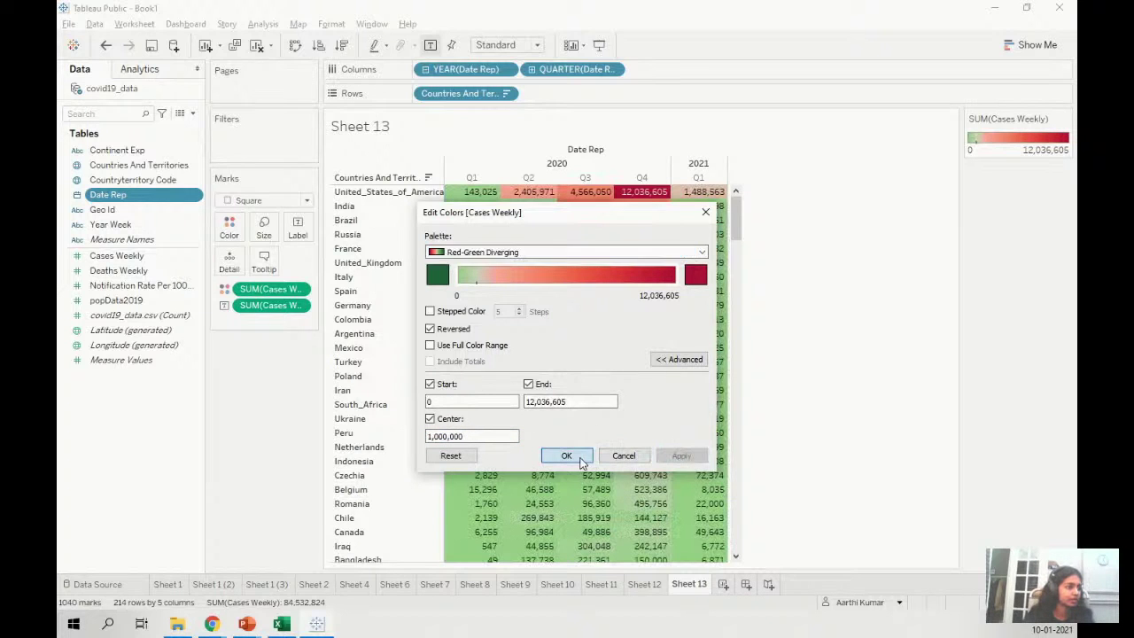
left_click(572, 459)
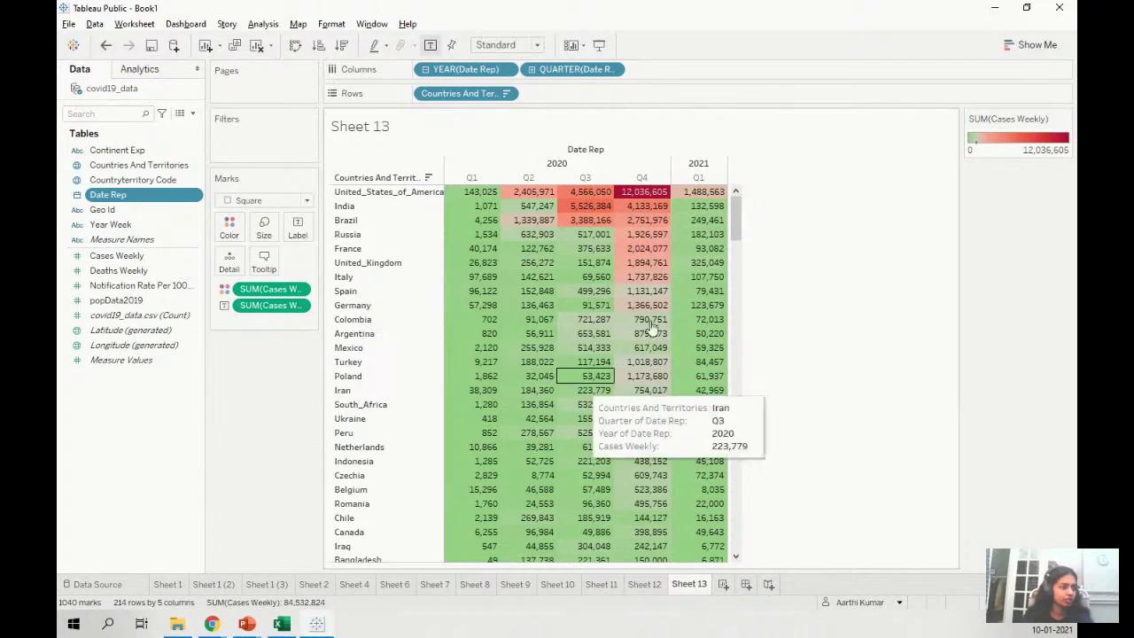
- Highlight Poland's row to examine its quarterly cases in the table, and clear the selection
mouse_move(735, 213)
left_mouse_down()
mouse_move(732, 421)
mouse_move(719, 311)
mouse_move(729, 211)
left_mouse_up()
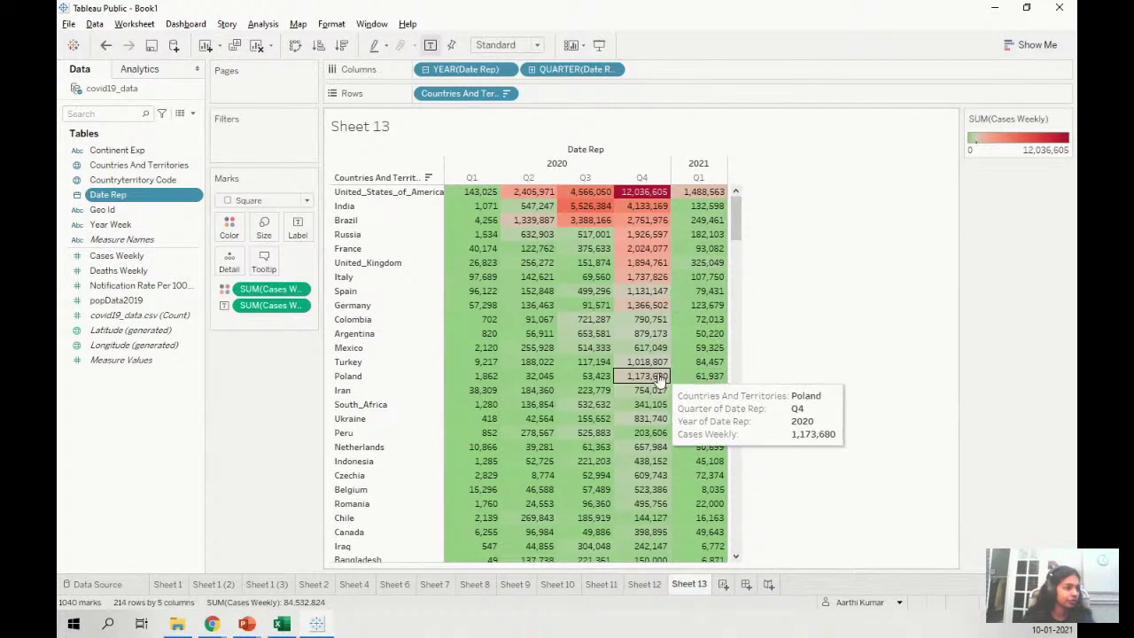
left_click(372, 376)
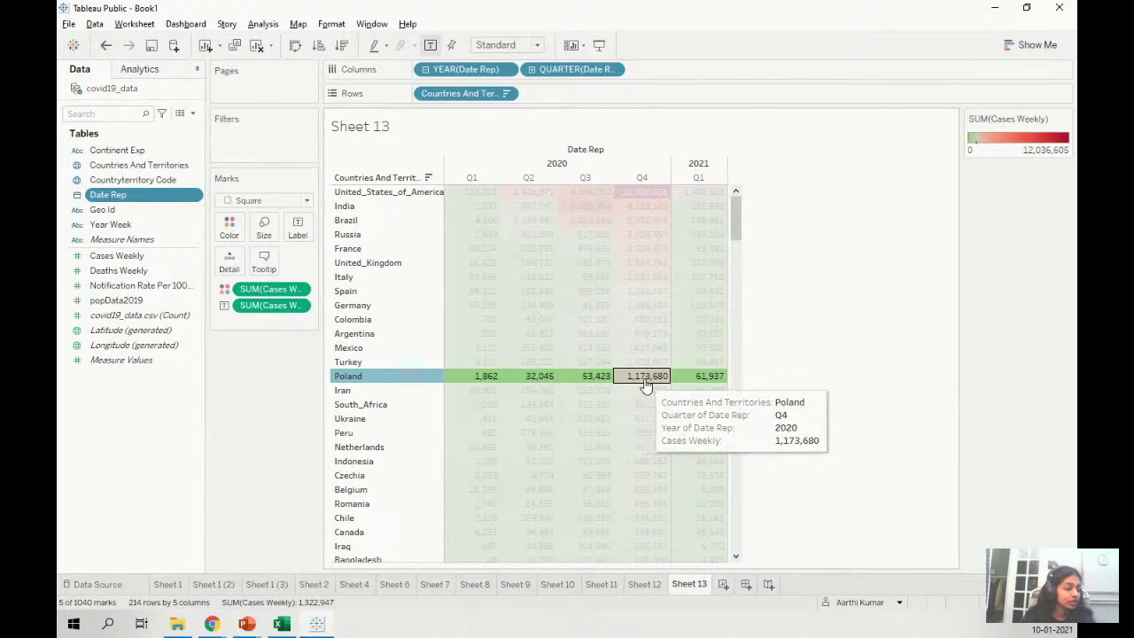
mouse_move(645, 382)
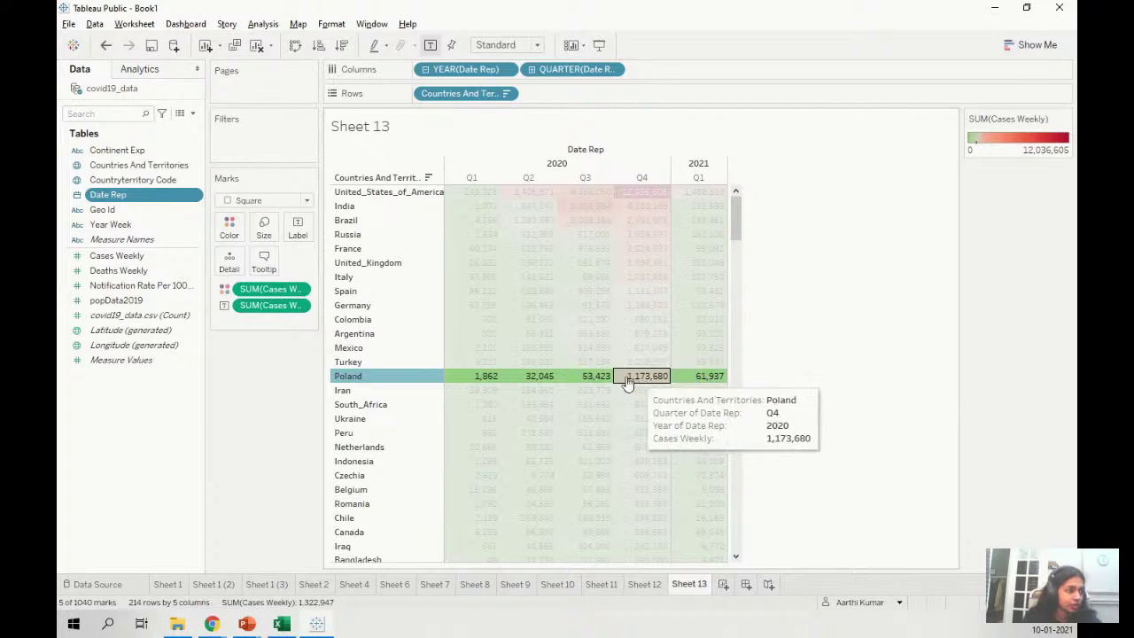
left_click(736, 381)
left_click_drag(738, 266, 743, 214)
left_click(769, 324)
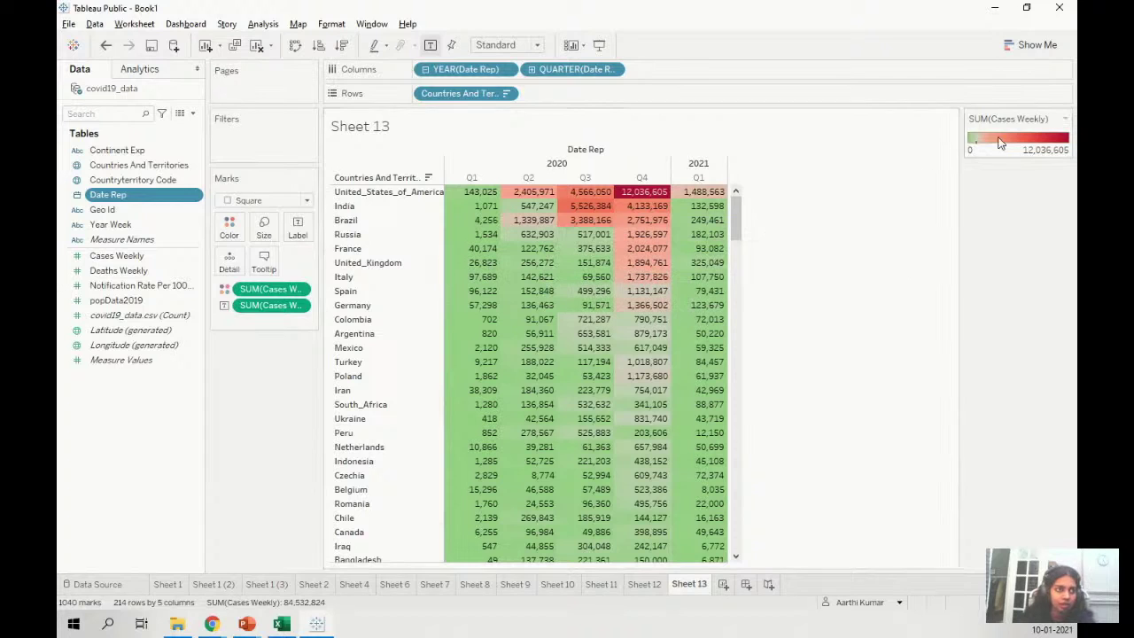
- Review the center value in the highlight table's Cases Weekly color settings, and leave the settings without changes
left_click(1064, 119)
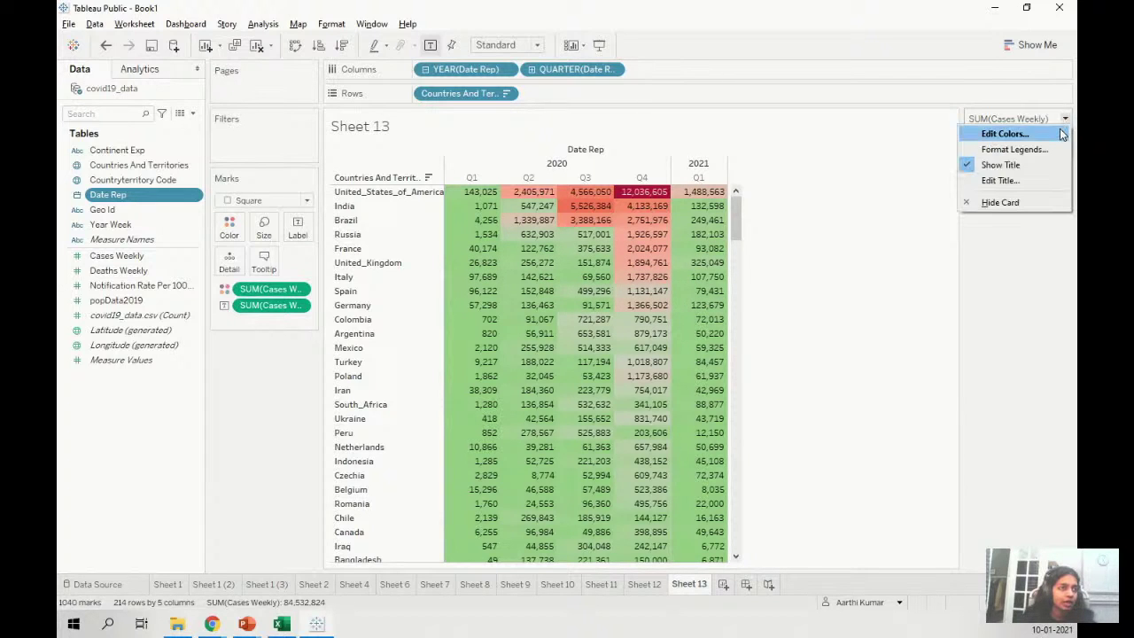
left_click(1063, 133)
left_click_drag(496, 400, 428, 401)
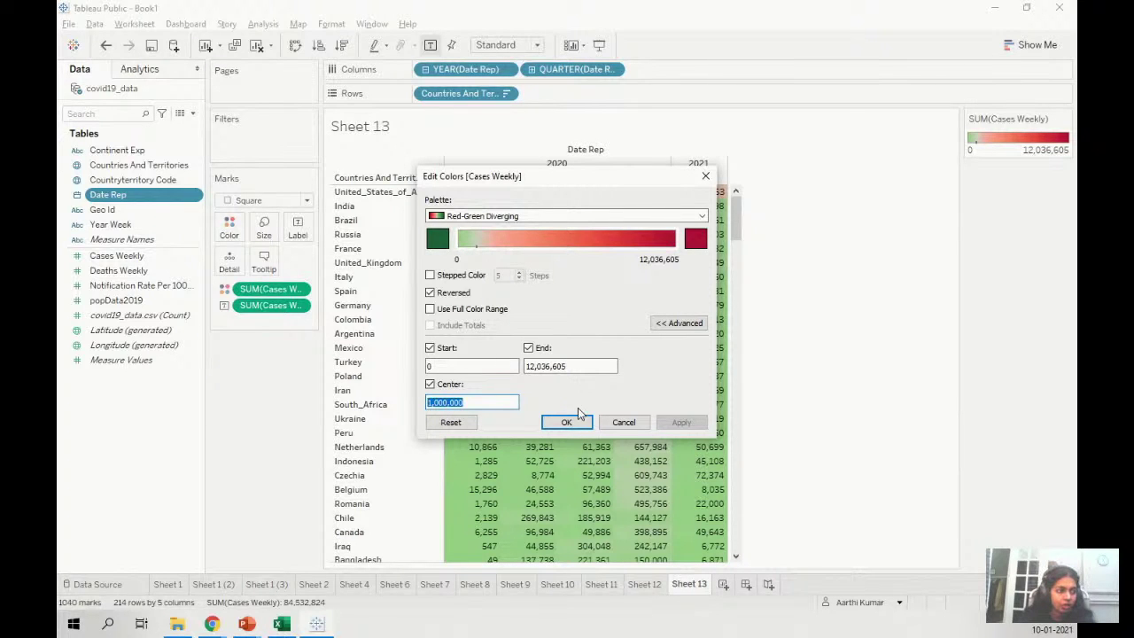
left_click(611, 424)
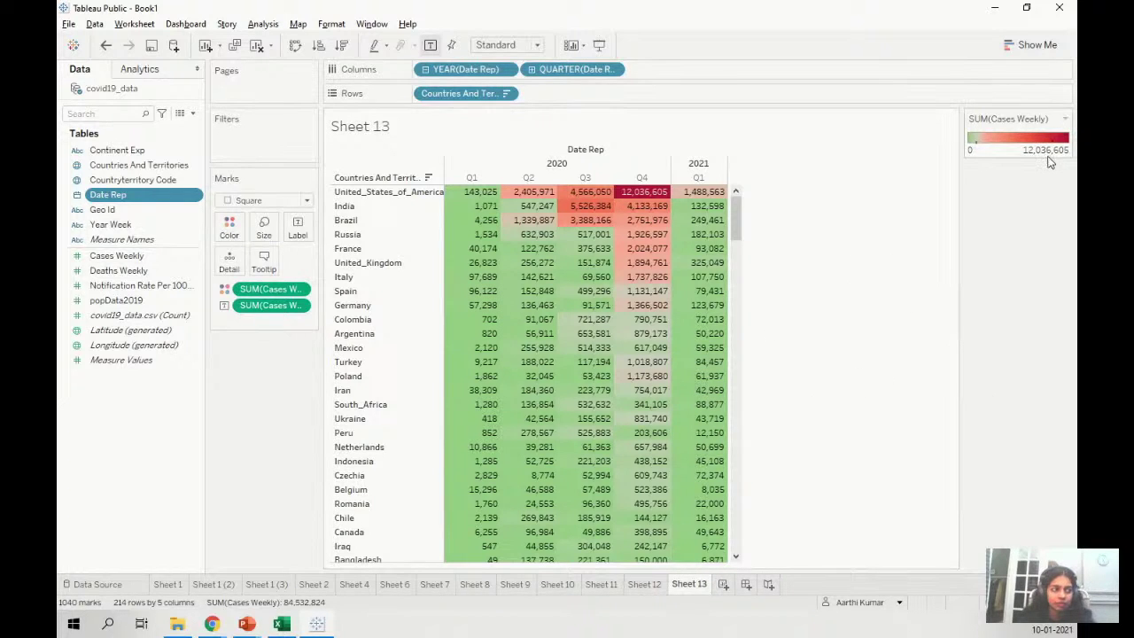
mouse_move(474, 280)
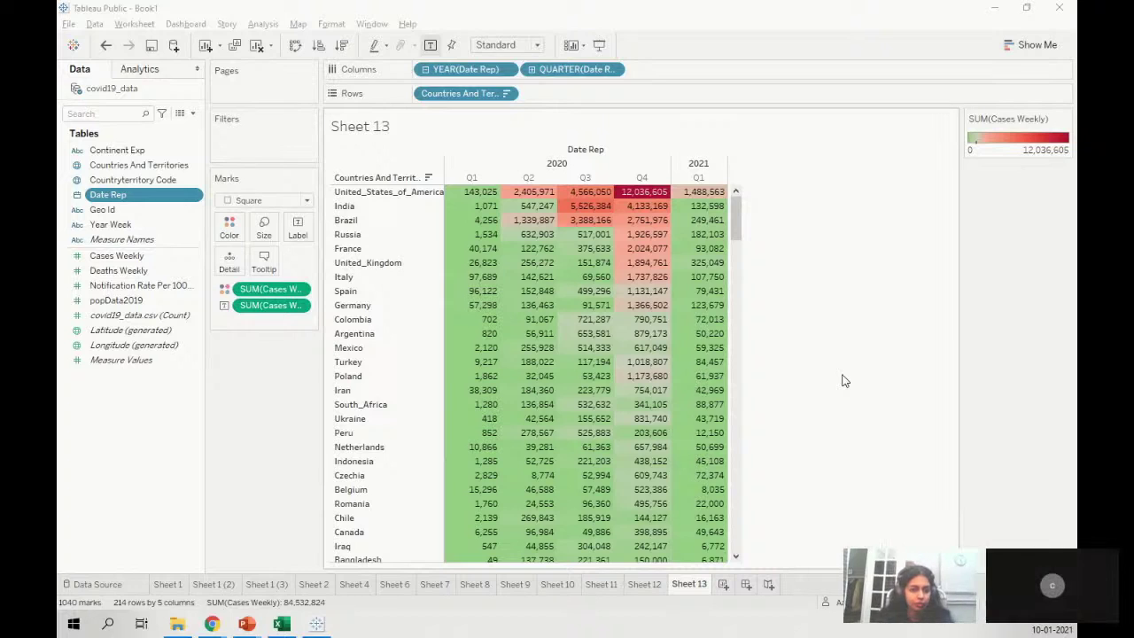
- Switch to the PowerPoint slideshow, advance to the next slide, and return to Tableau
key("alt+Tab")
key("Right")
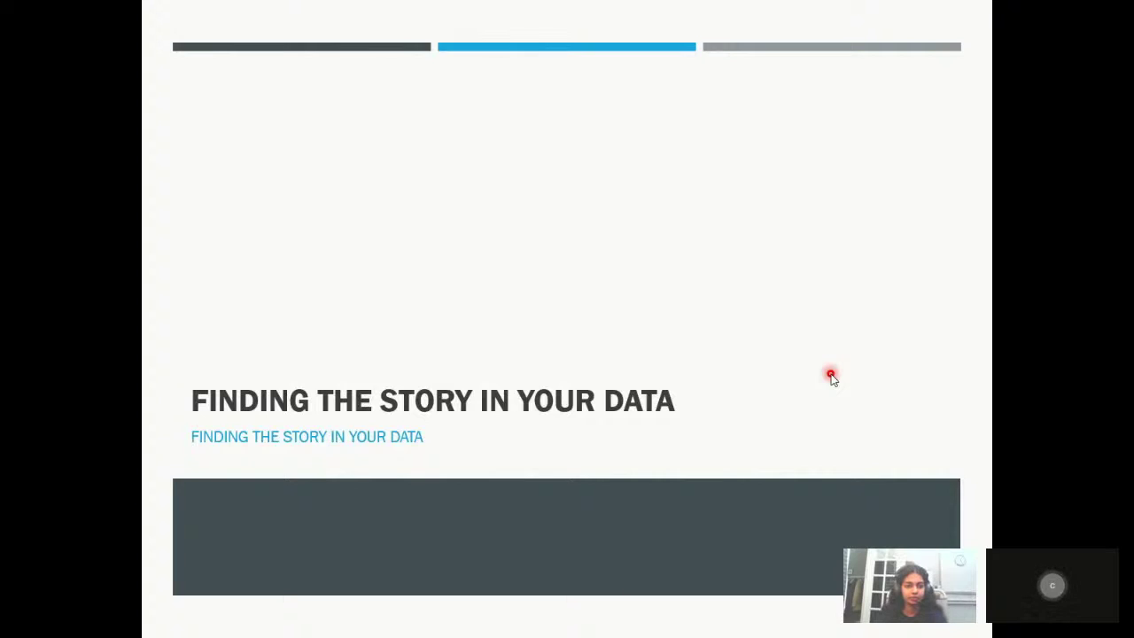
key("alt+Tab")
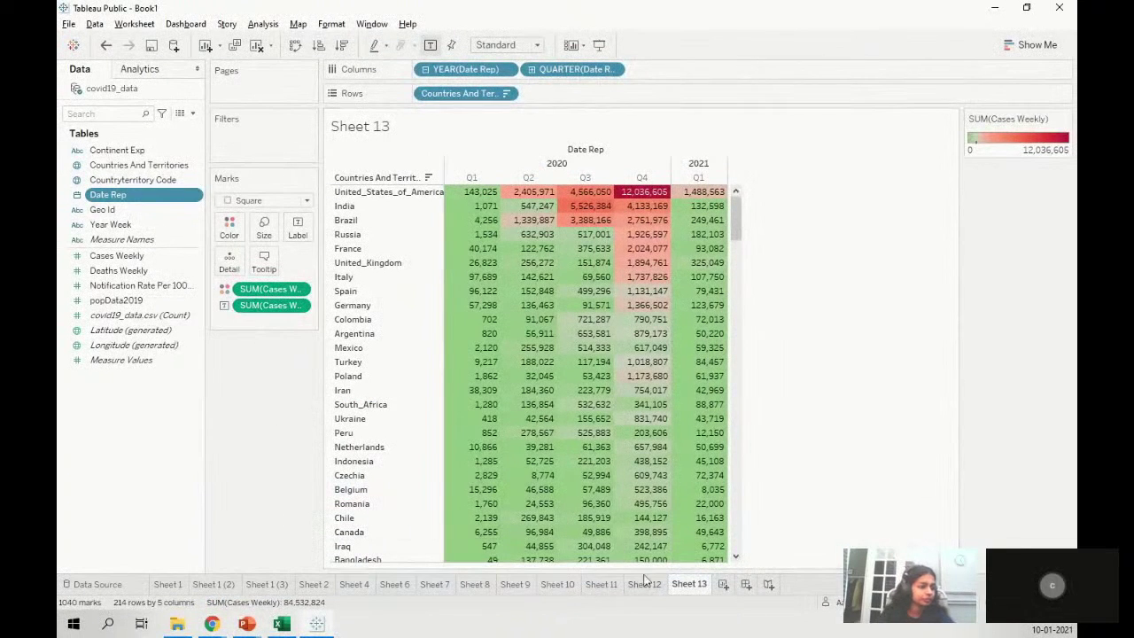
- Add a linear trend line to Sheet 11's scatter plot, excluding Countries And Territories as a factor, and keep the full axis ranges in view
left_click(593, 584)
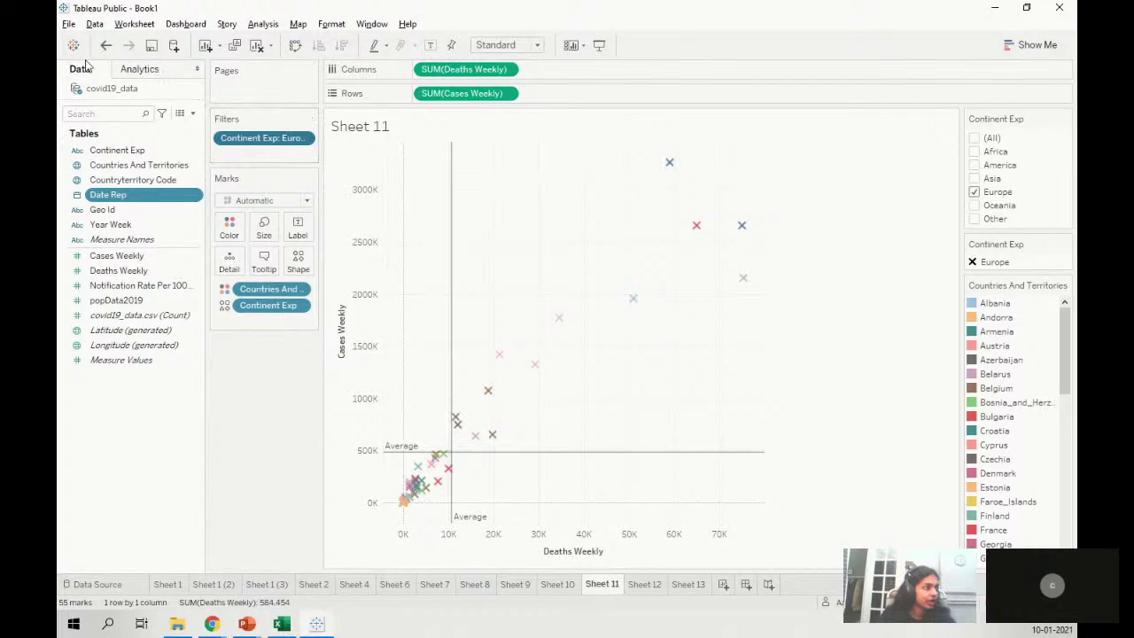
left_click(133, 69)
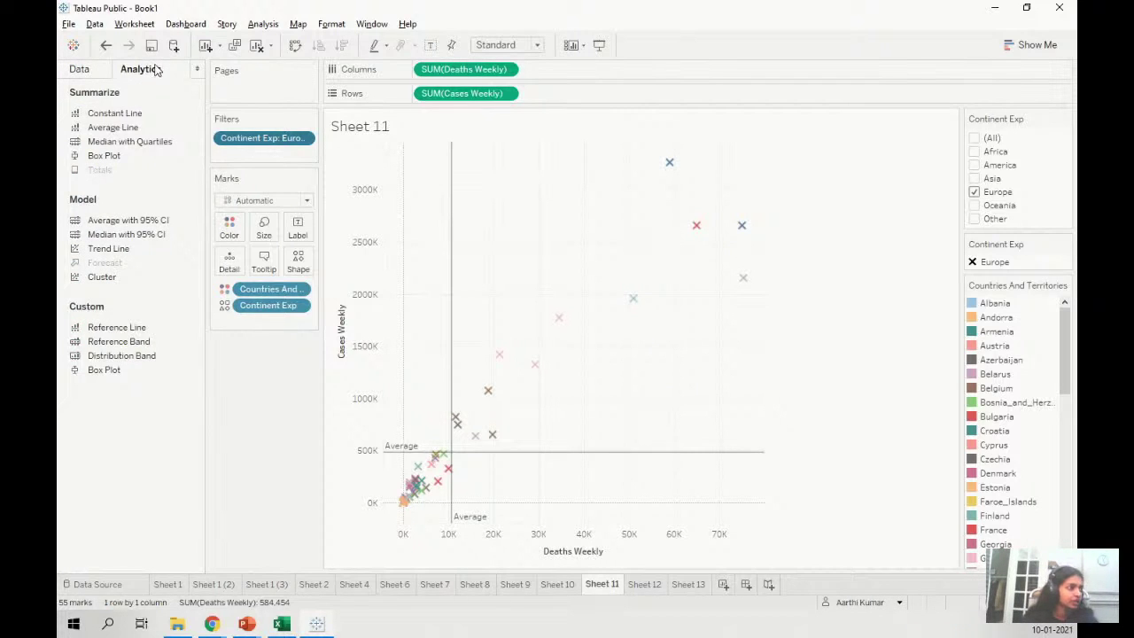
mouse_move(124, 248)
left_mouse_down()
mouse_move(487, 291)
mouse_move(490, 184)
mouse_move(466, 172)
left_mouse_up()
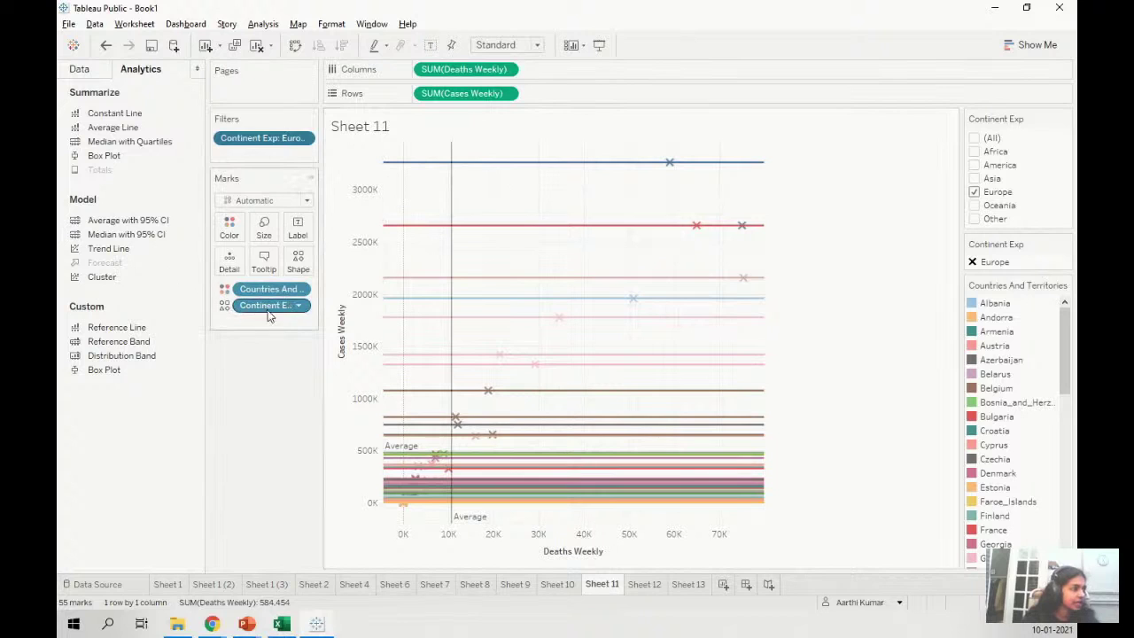
right_click(511, 167)
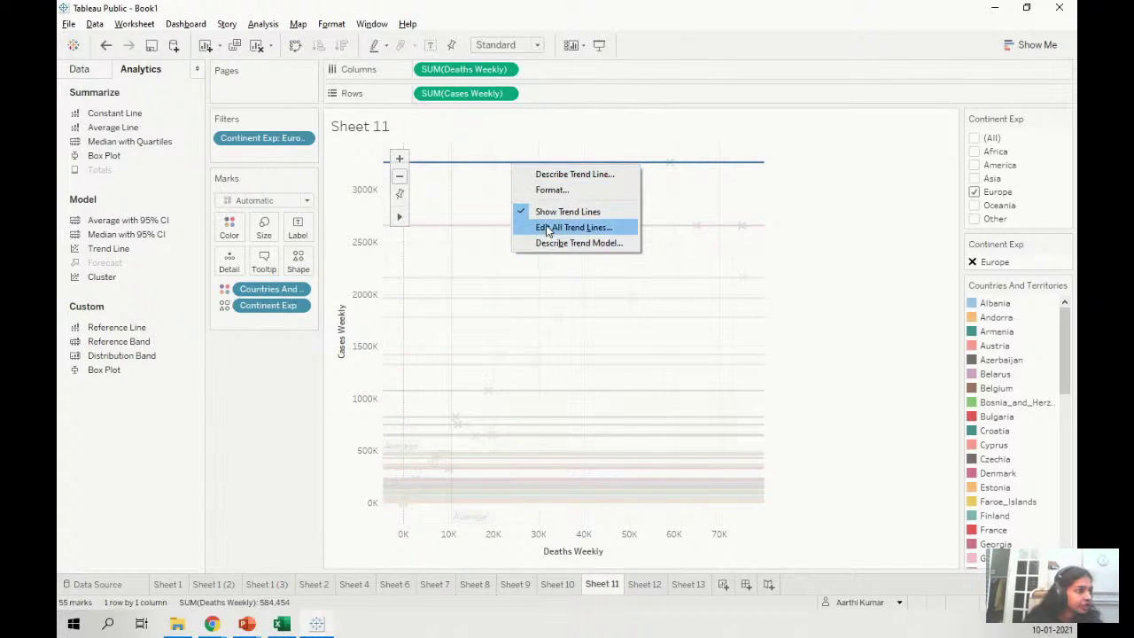
left_click(573, 227)
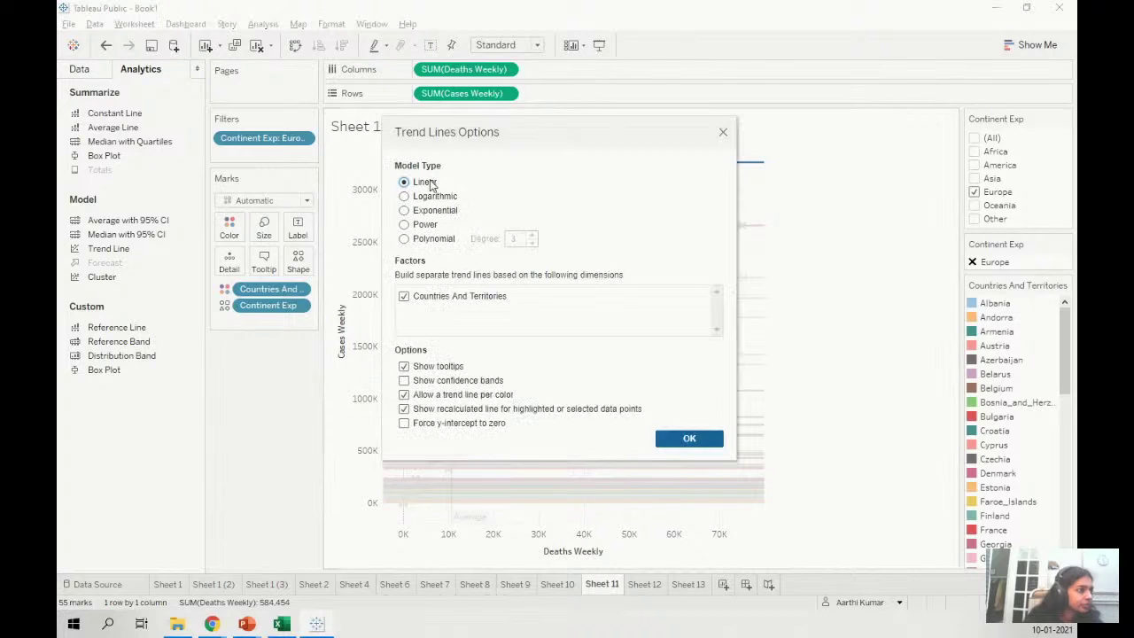
left_click(431, 299)
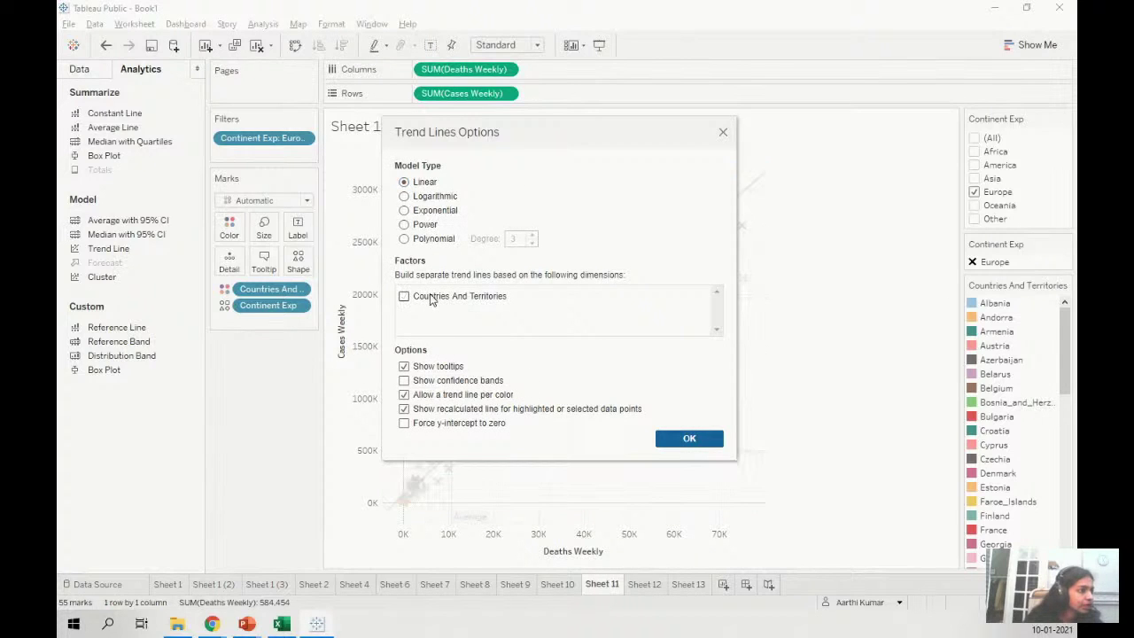
left_click(679, 440)
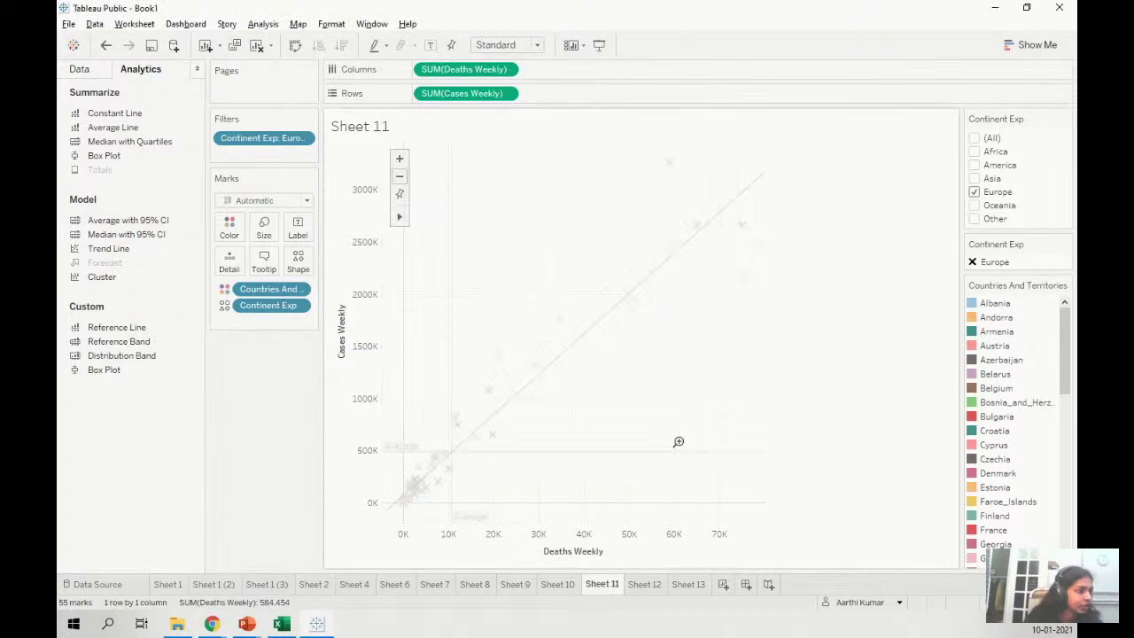
left_click(676, 377)
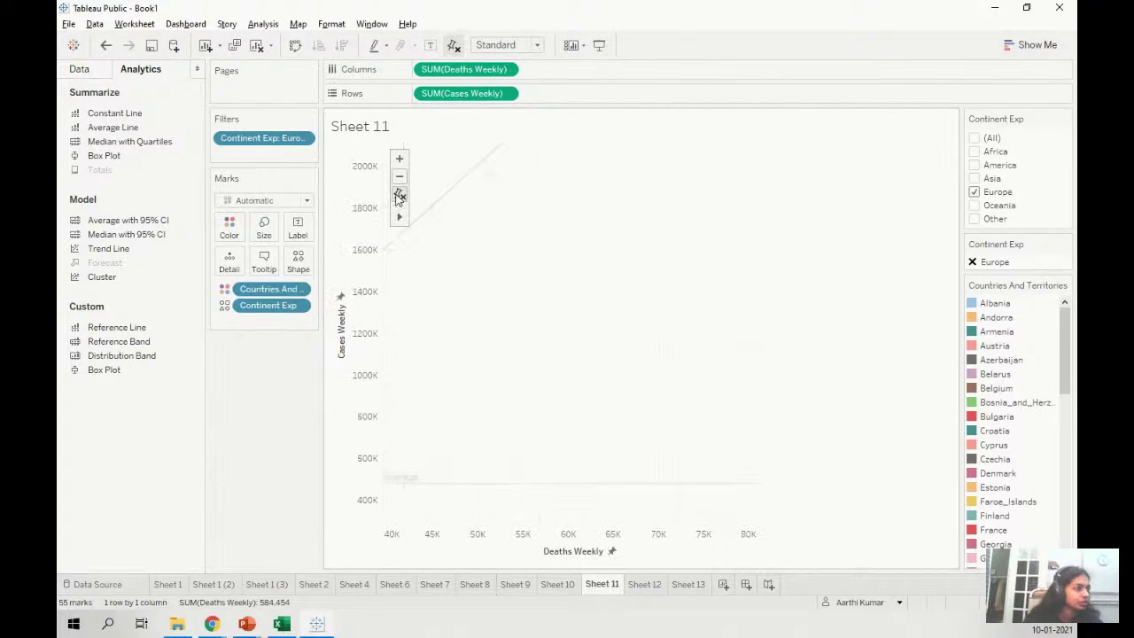
left_click(398, 196)
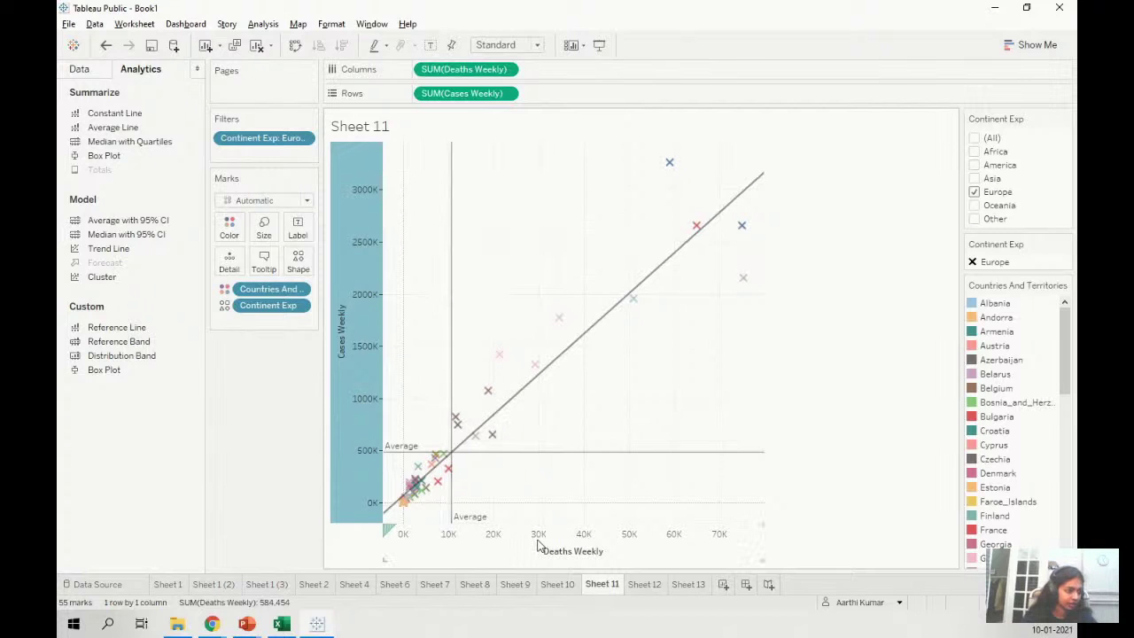
- Zoom in on Sheet 11's scatter plot to examine the points around the two average lines
scroll(385, 342, "up", 2)
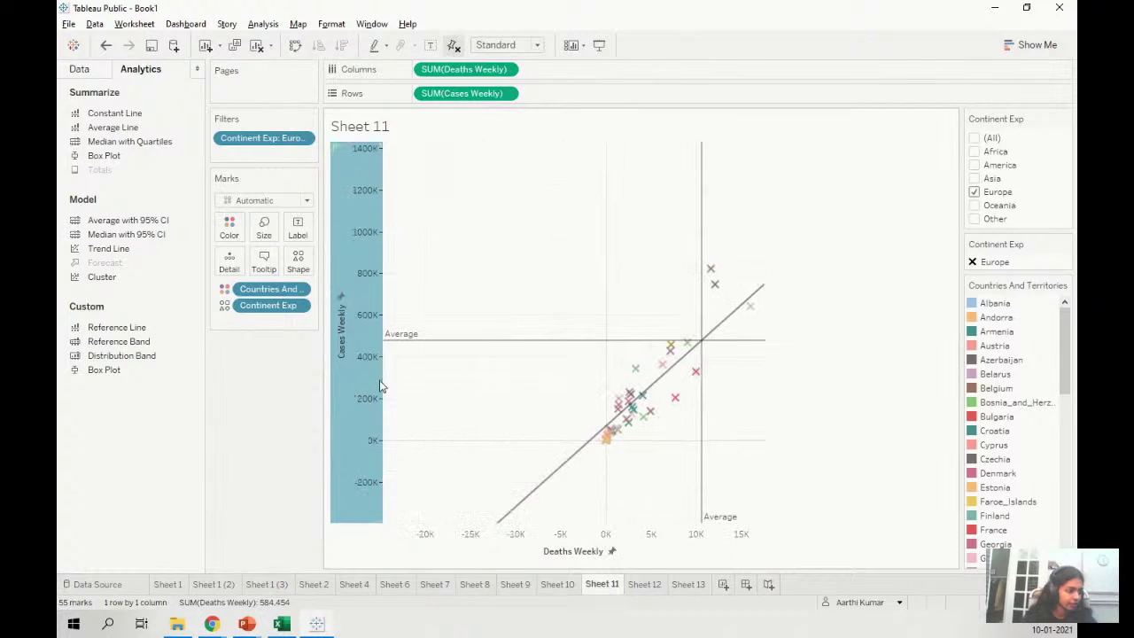
mouse_move(395, 341)
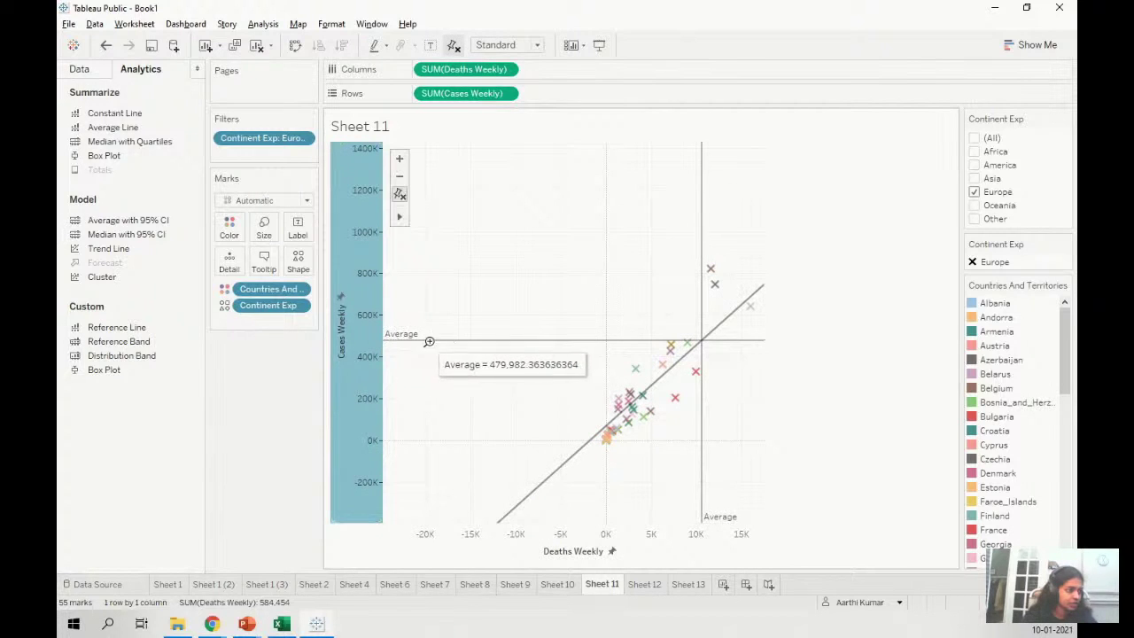
right_click(506, 283)
left_click(572, 448)
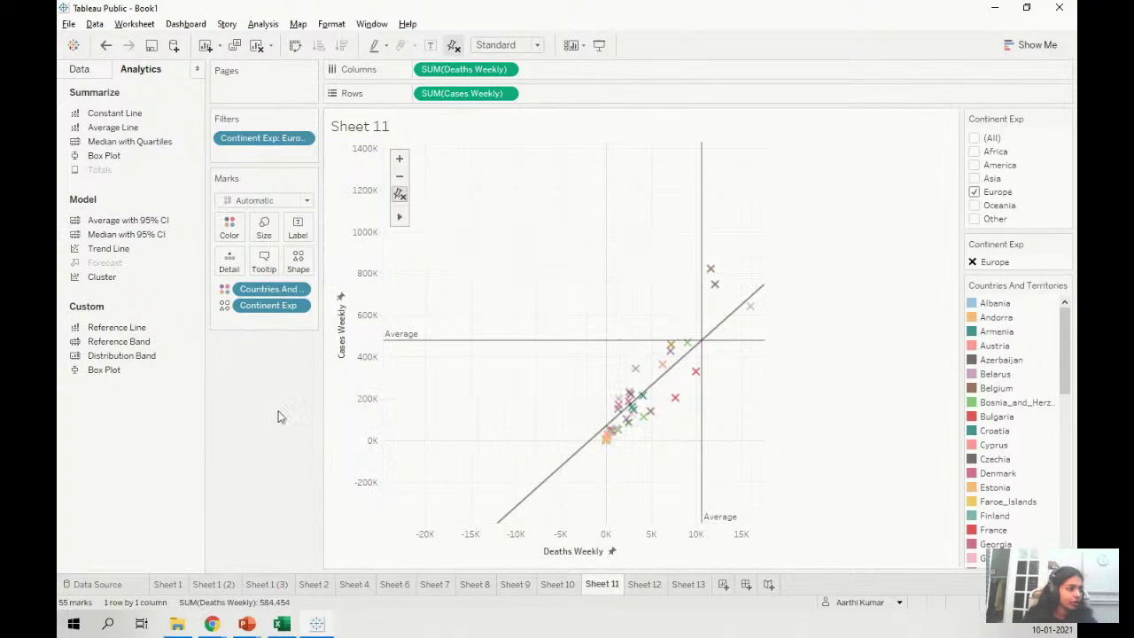
- Create a new worksheet and plot Cases Weekly on rows against Deaths Weekly on columns
left_click(723, 584)
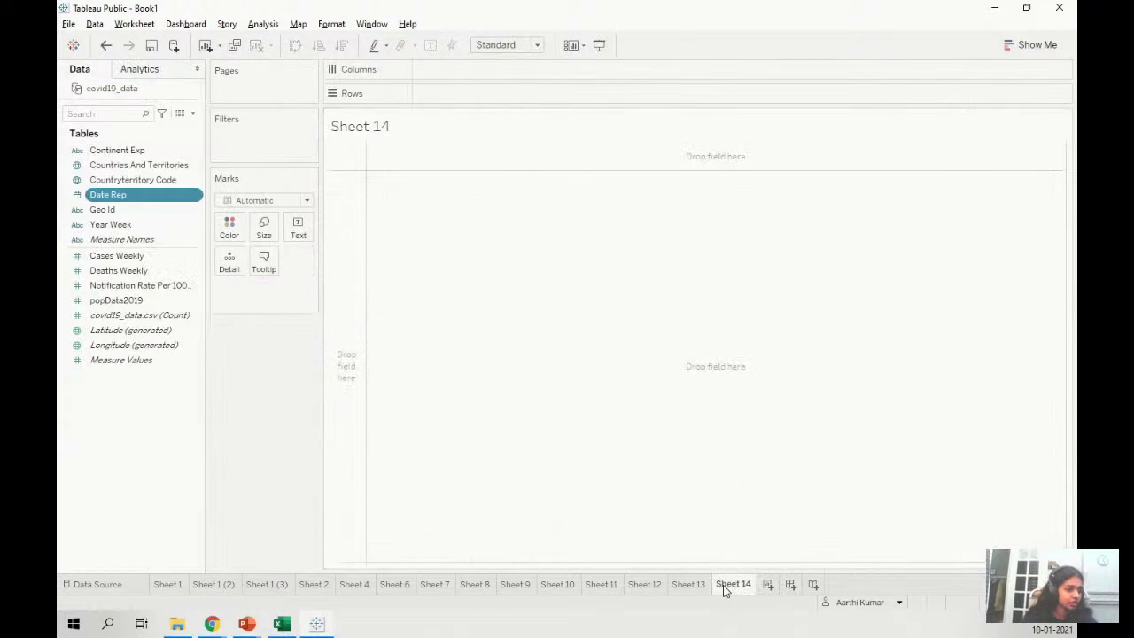
left_click(140, 258)
right_click(140, 262)
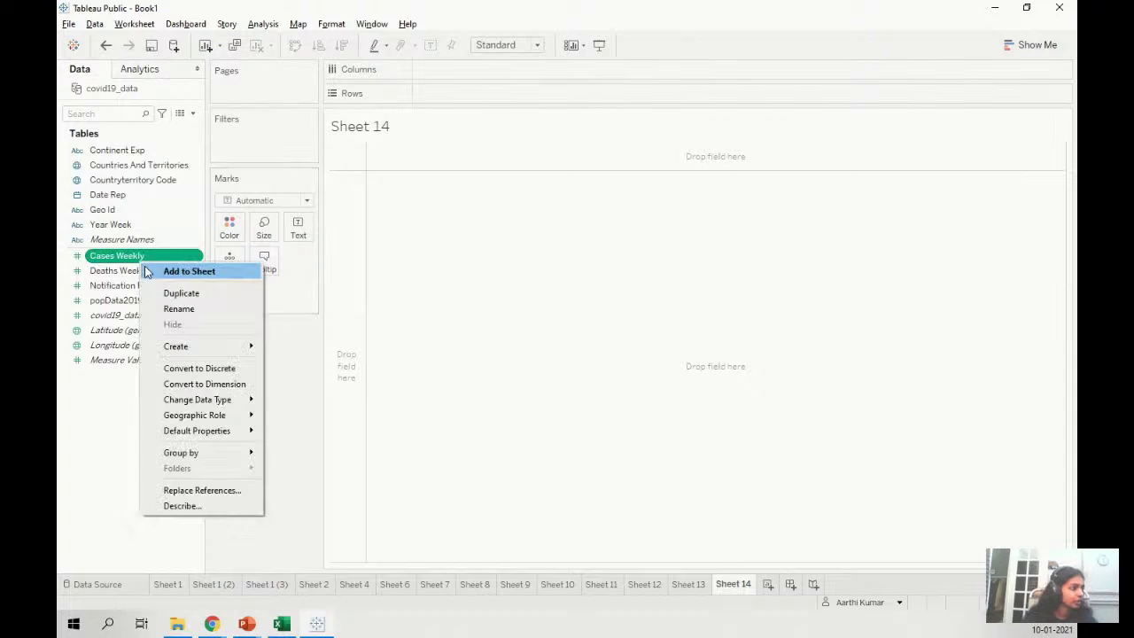
left_click(160, 271)
right_click(116, 284)
left_click(120, 271)
right_click(121, 273)
left_click(122, 275)
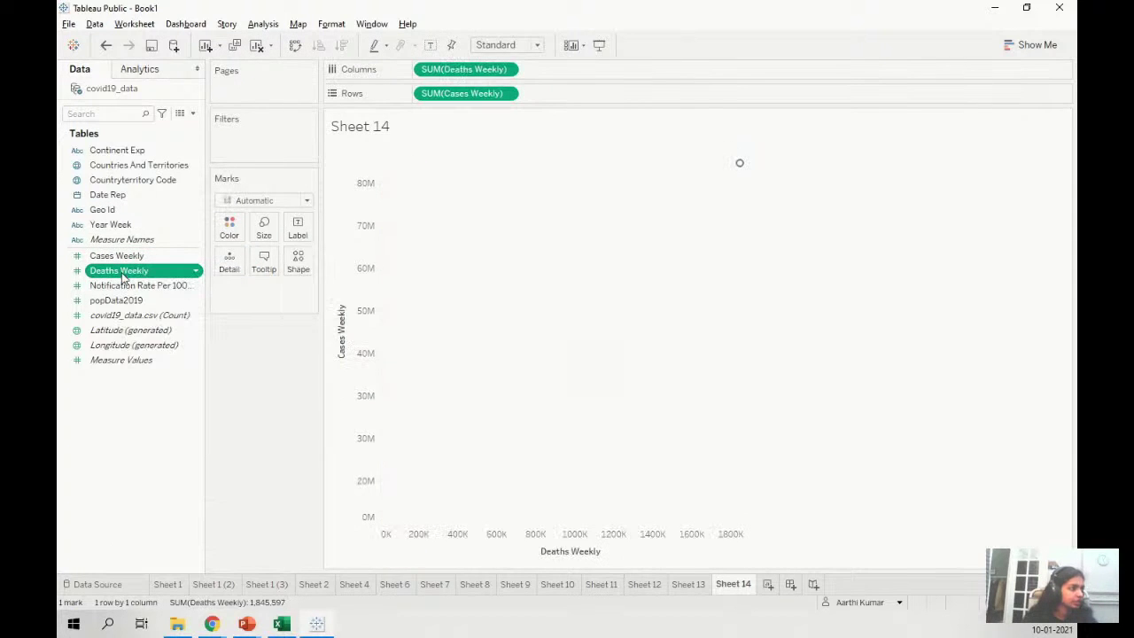
mouse_move(740, 165)
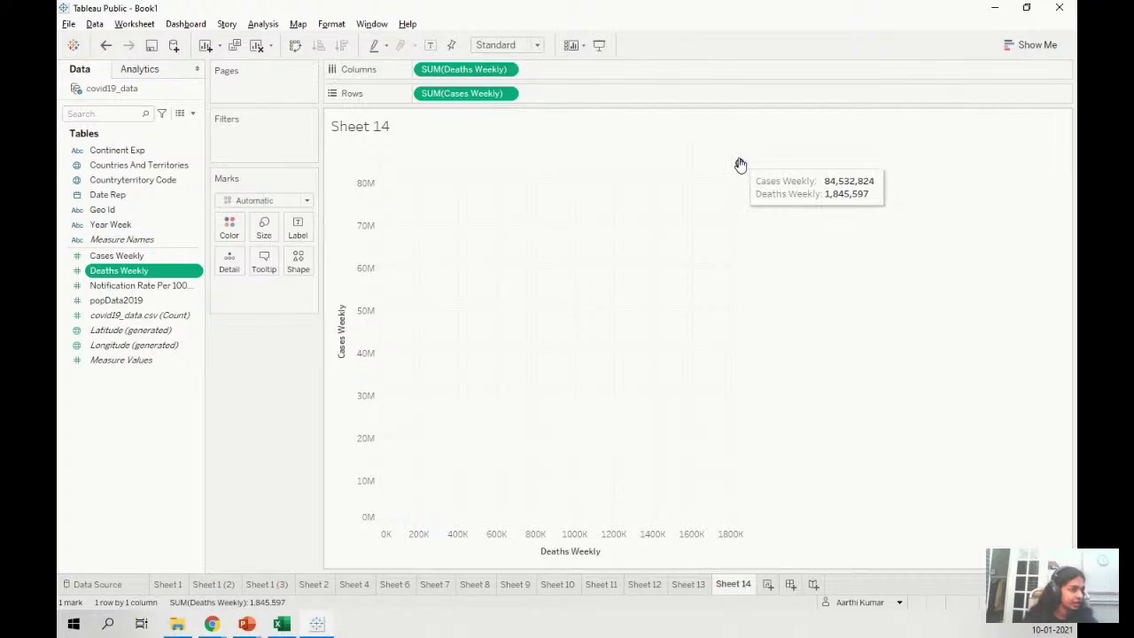
- Split the Sheet 14 scatter plot by Countries And Territories and color its points by the same field
left_click(164, 166)
right_click(165, 166)
left_click(169, 169)
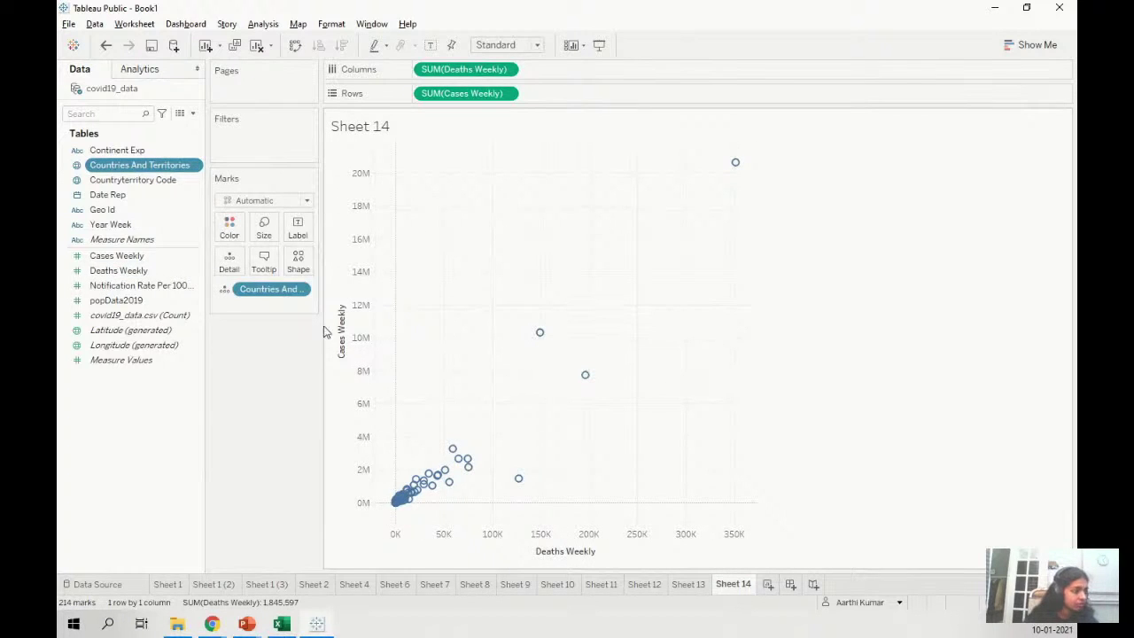
left_click_drag(169, 165, 227, 237)
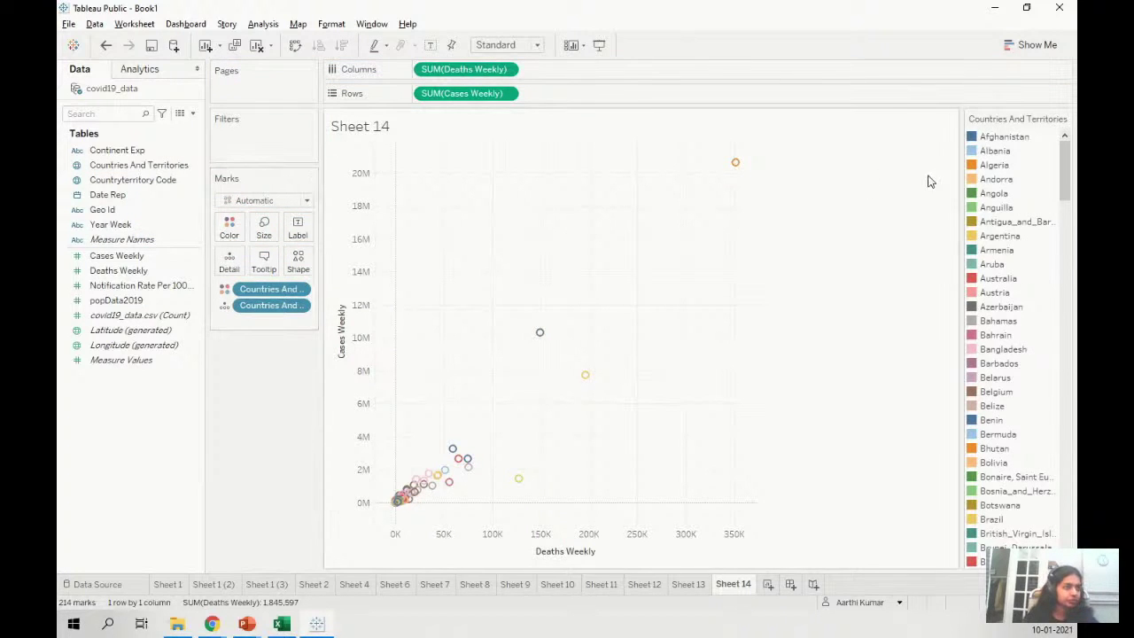
- Add a linear trend line to the Sheet 14 scatter plot of cases against deaths
left_click(146, 72)
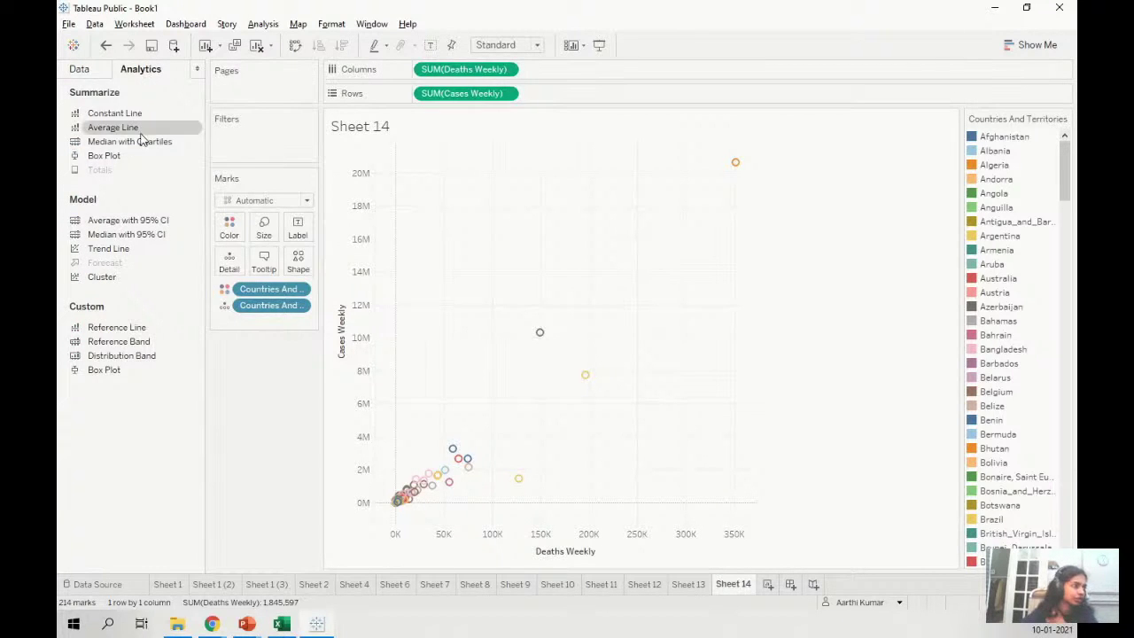
left_click_drag(131, 249, 535, 226)
left_click_drag(465, 171, 461, 170)
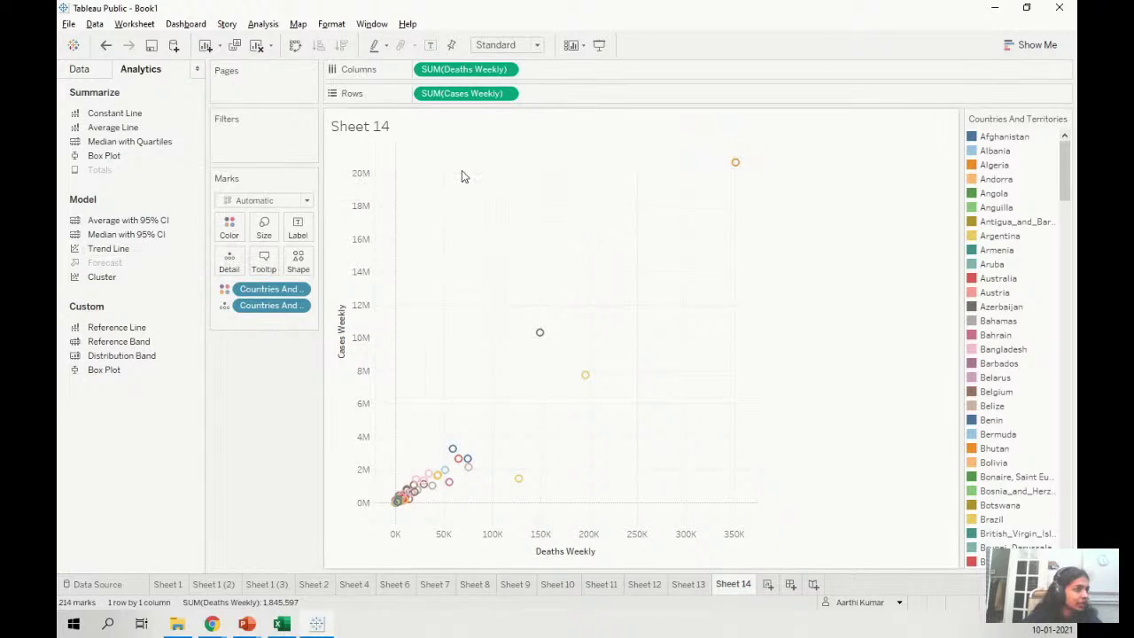
mouse_move(643, 295)
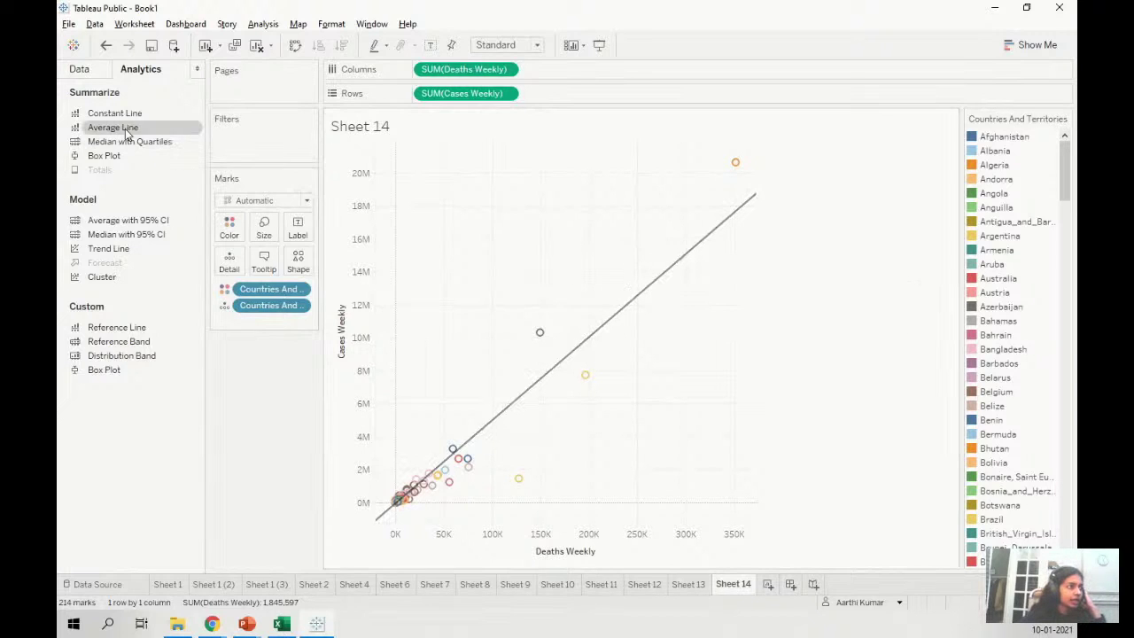
- Add a per-pane reference line for the average of SUM(Deaths Weekly) to the Deaths Weekly axis
left_click(568, 537)
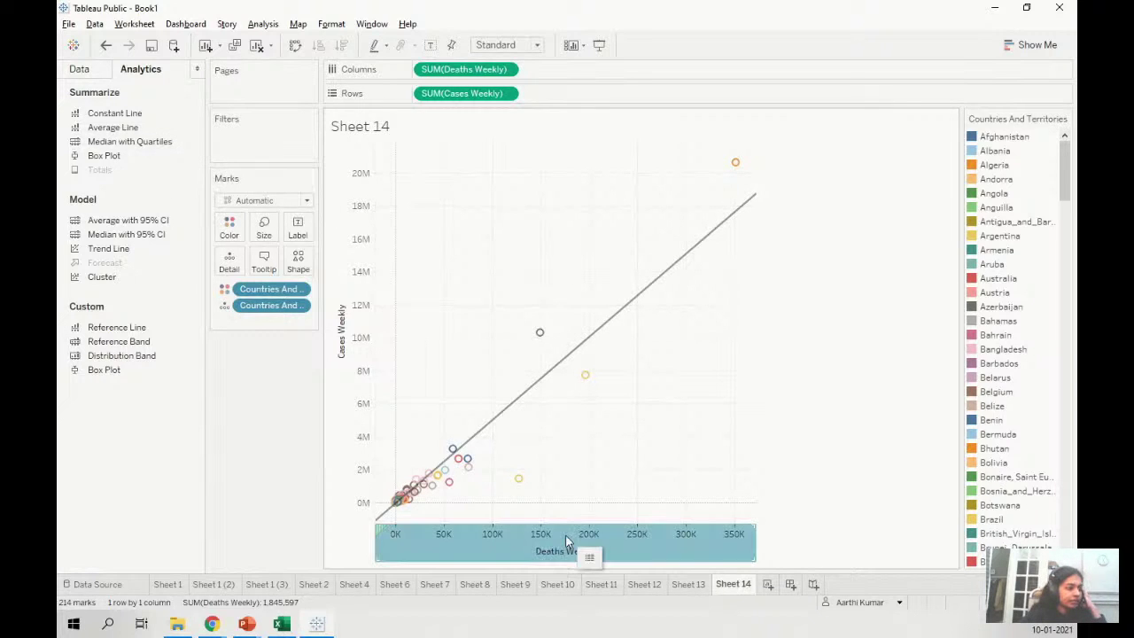
right_click(570, 538)
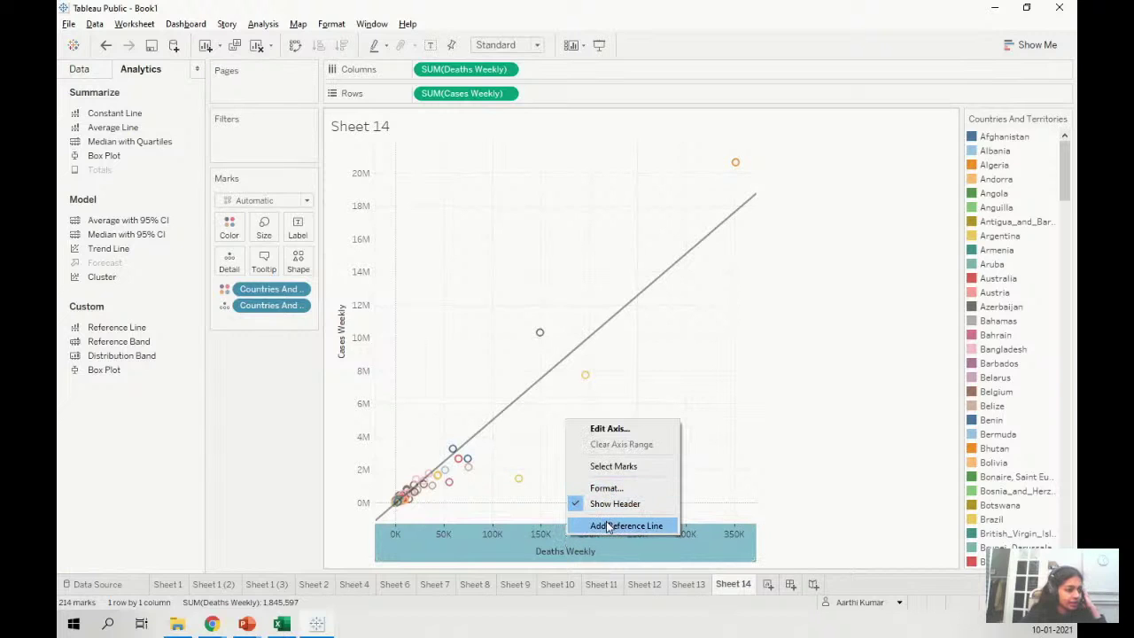
left_click(606, 524)
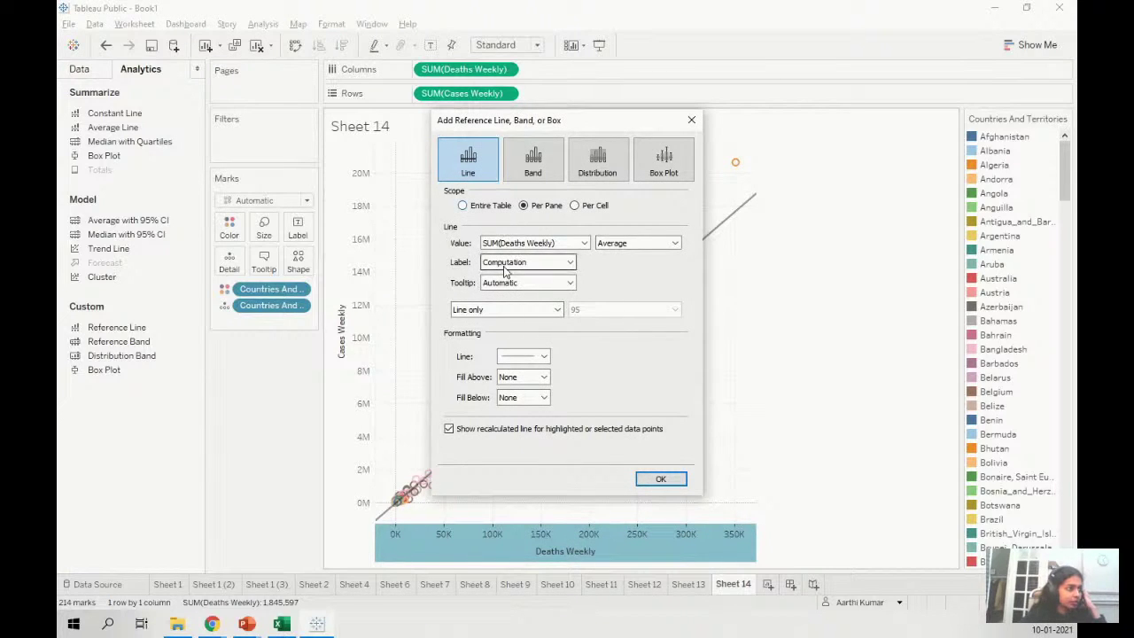
left_click(607, 245)
left_click(608, 246)
left_click(607, 246)
left_click(612, 300)
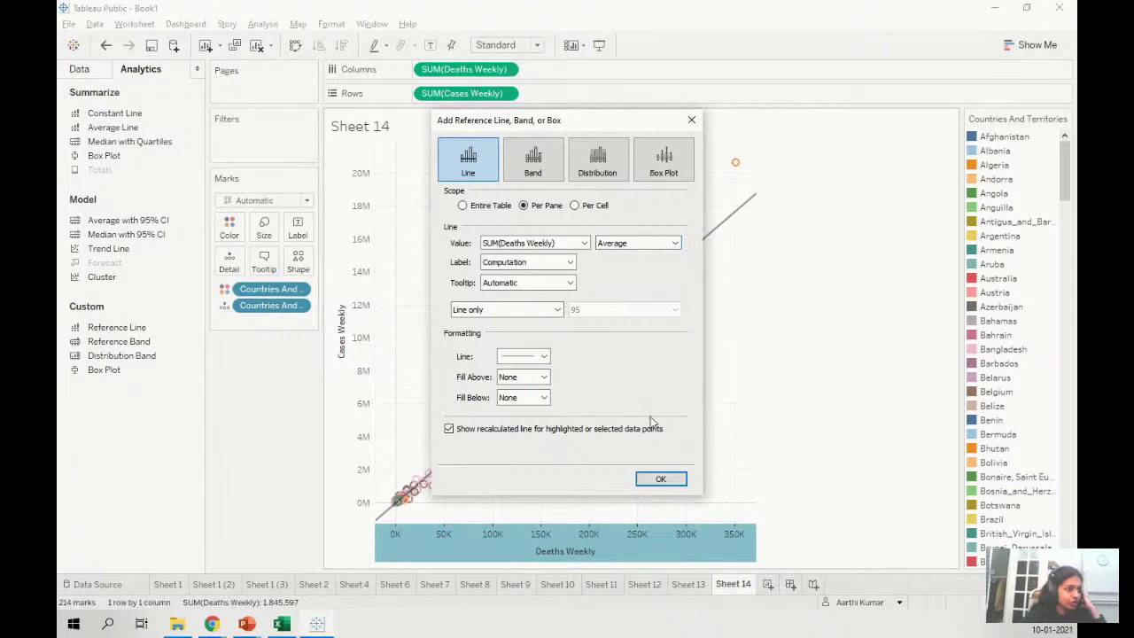
left_click(660, 478)
mouse_move(400, 424)
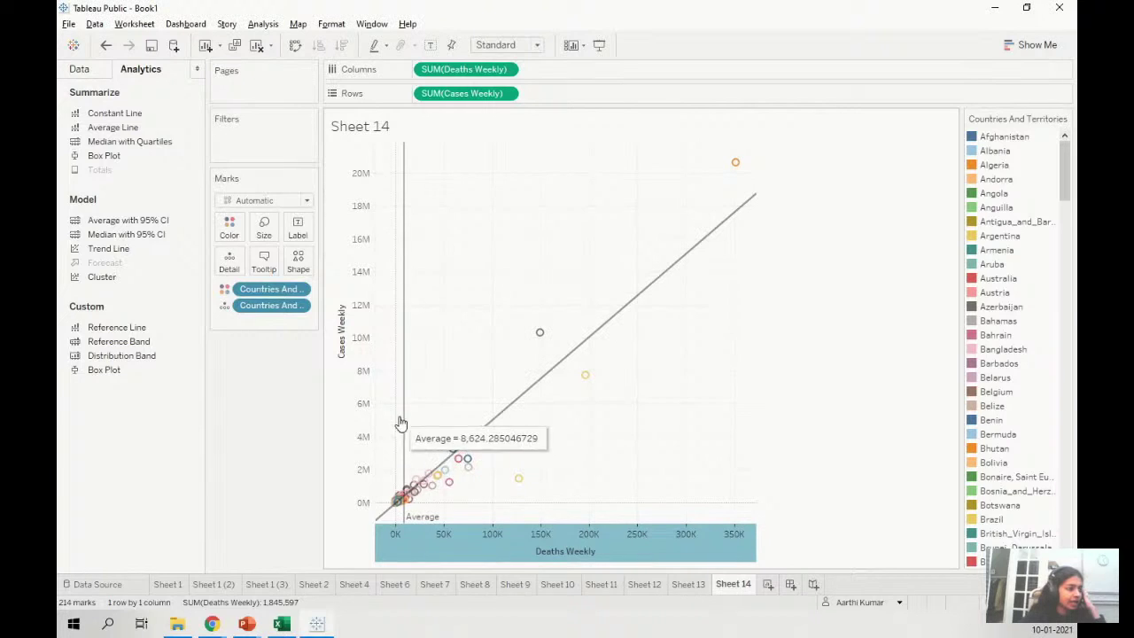
- Add a per-pane reference line for the average of SUM(Cases Weekly) to the Cases Weekly axis
right_click(361, 355)
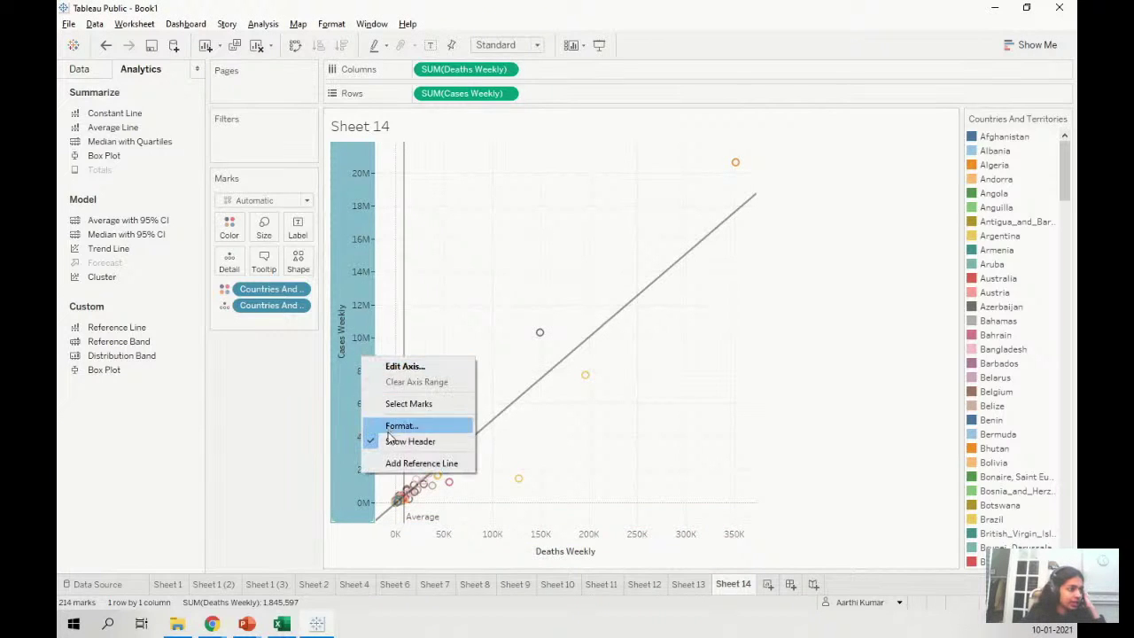
left_click(399, 463)
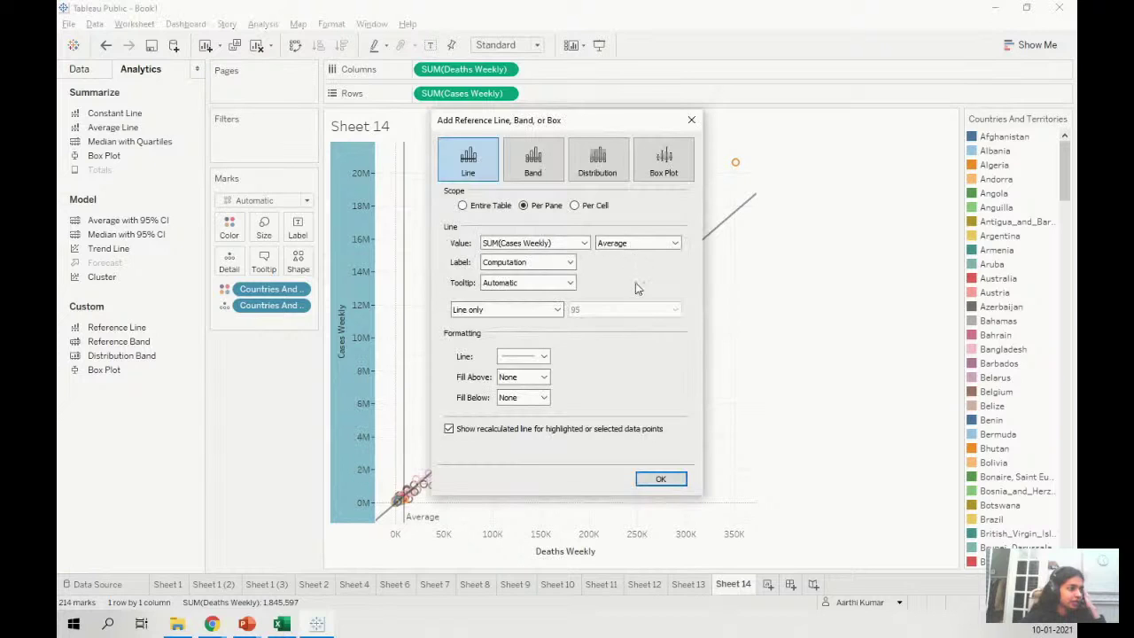
left_click(667, 483)
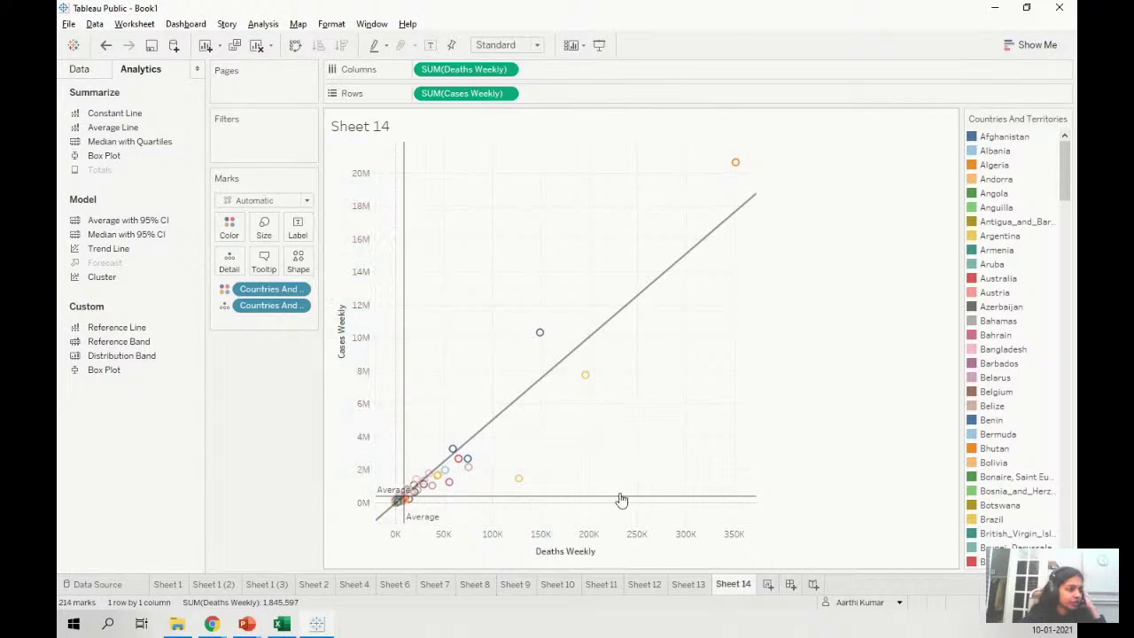
- Inspect the values of both average lines and the equation of the trend line on the Sheet 14 scatter plot
mouse_move(622, 500)
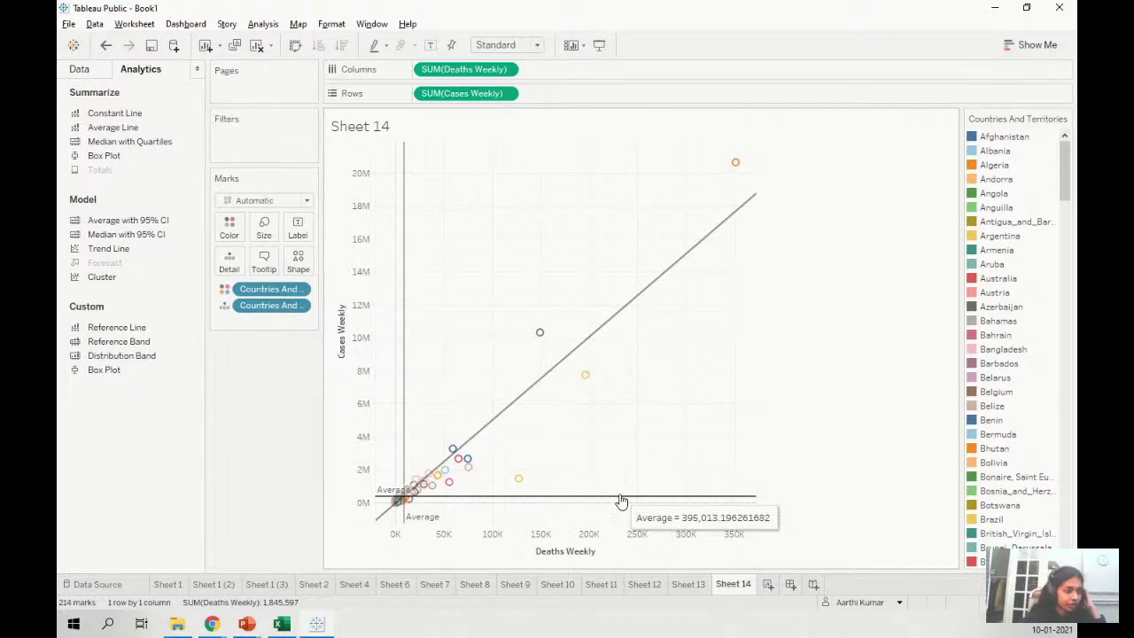
left_click(622, 500)
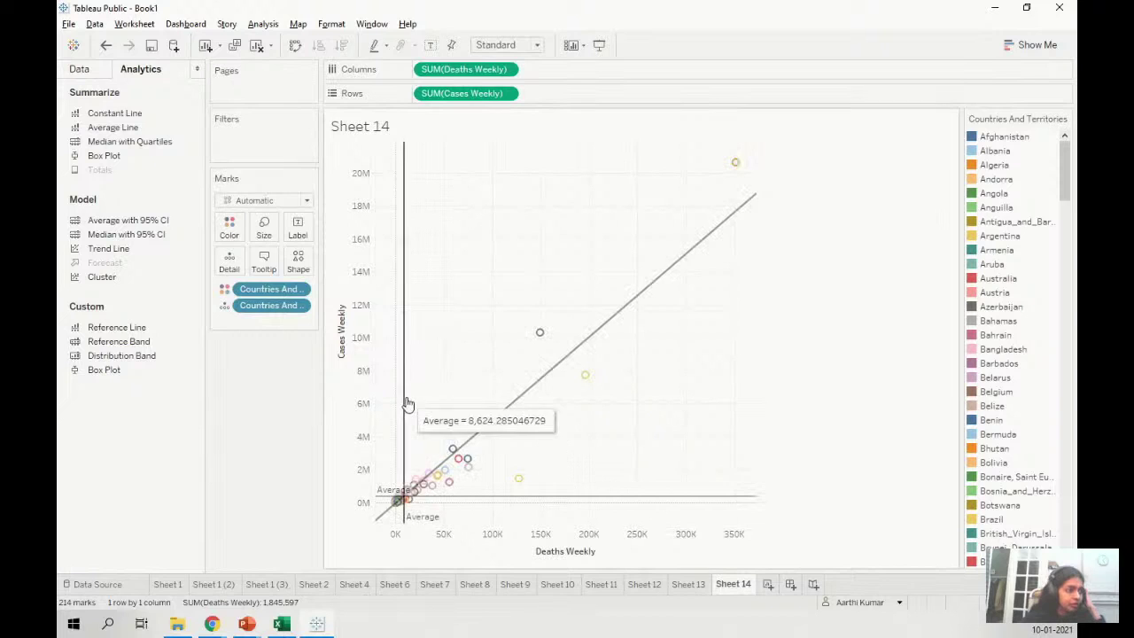
left_click(404, 401)
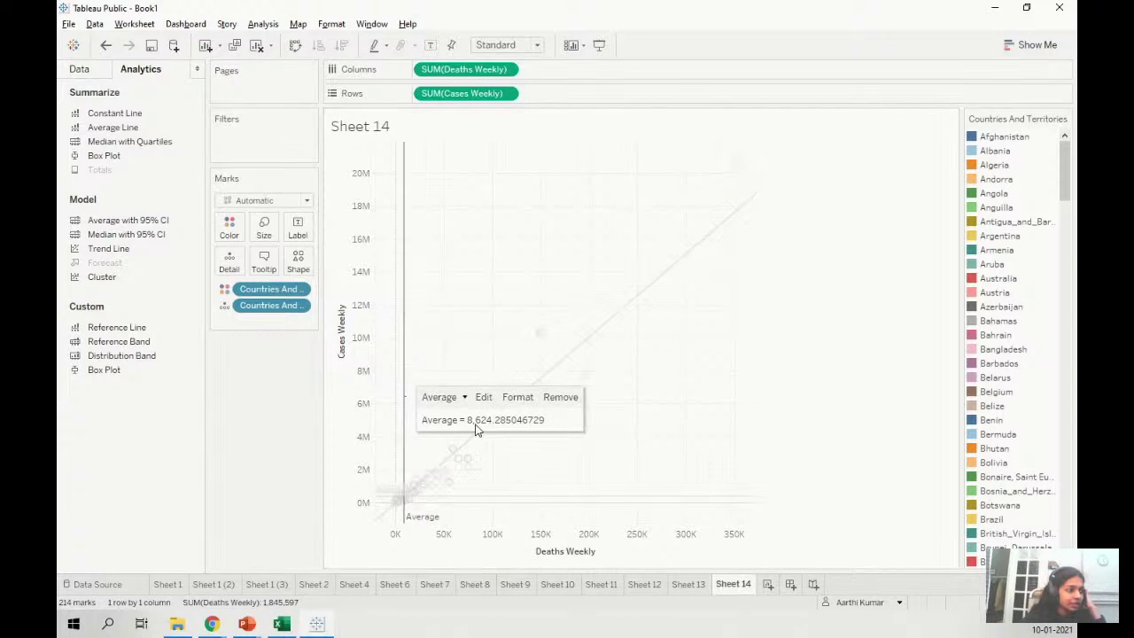
left_click(690, 377)
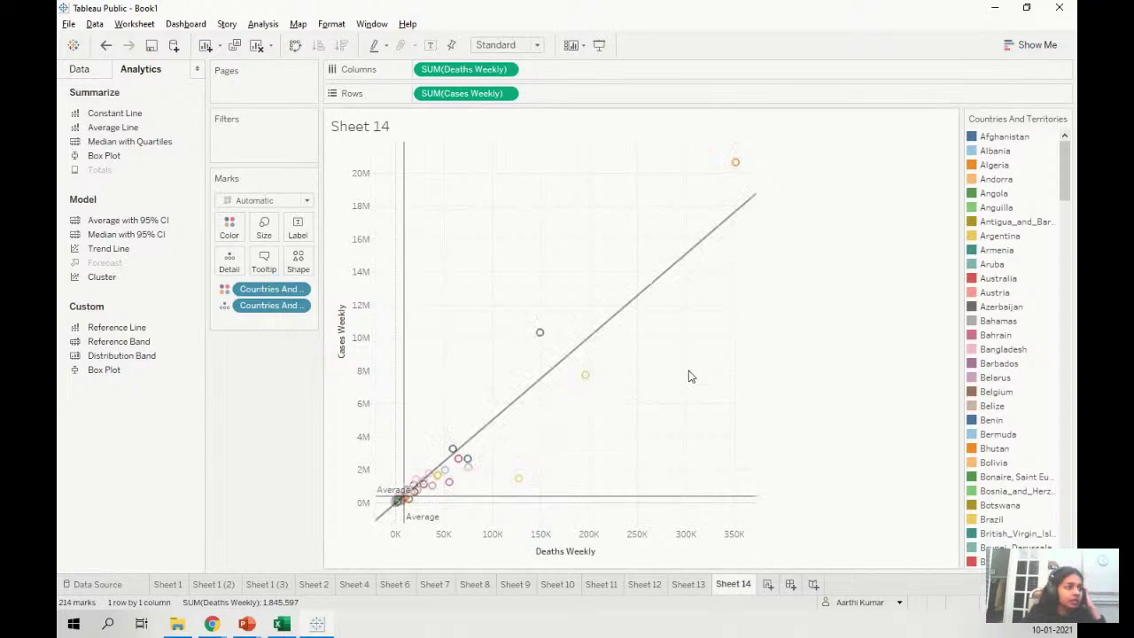
left_click(620, 319)
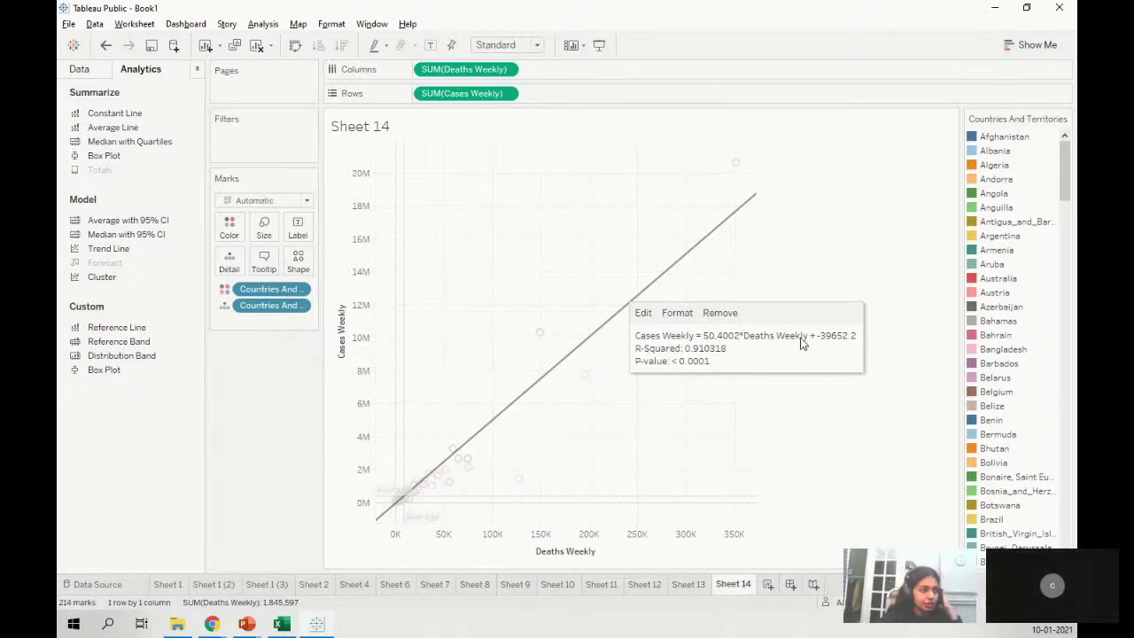
left_click(747, 370)
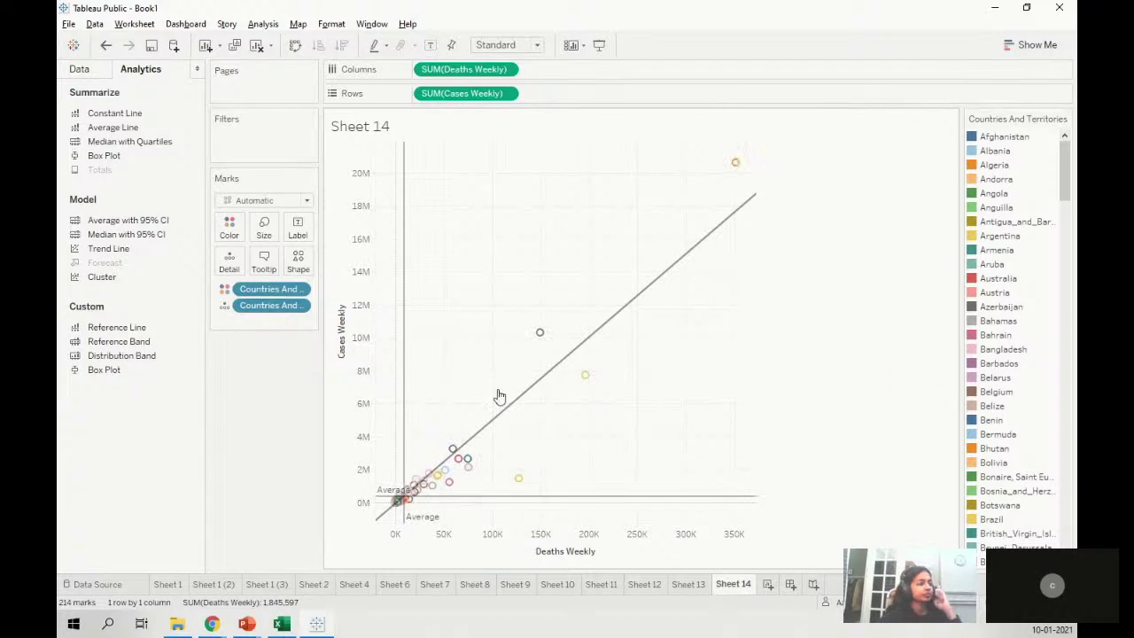
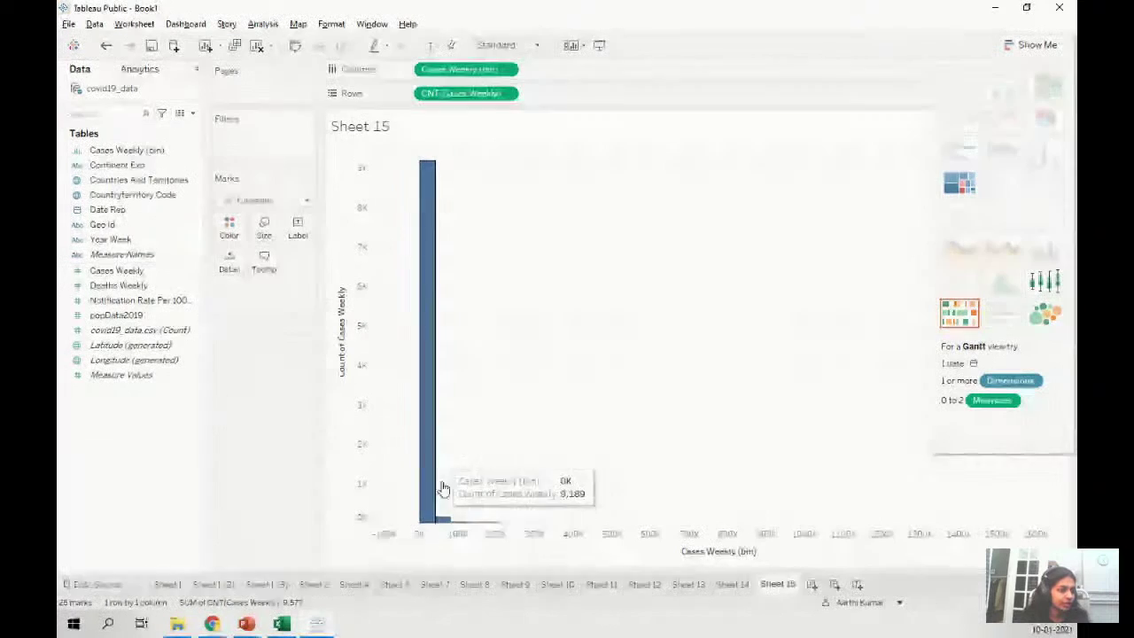
mouse_move(447, 525)
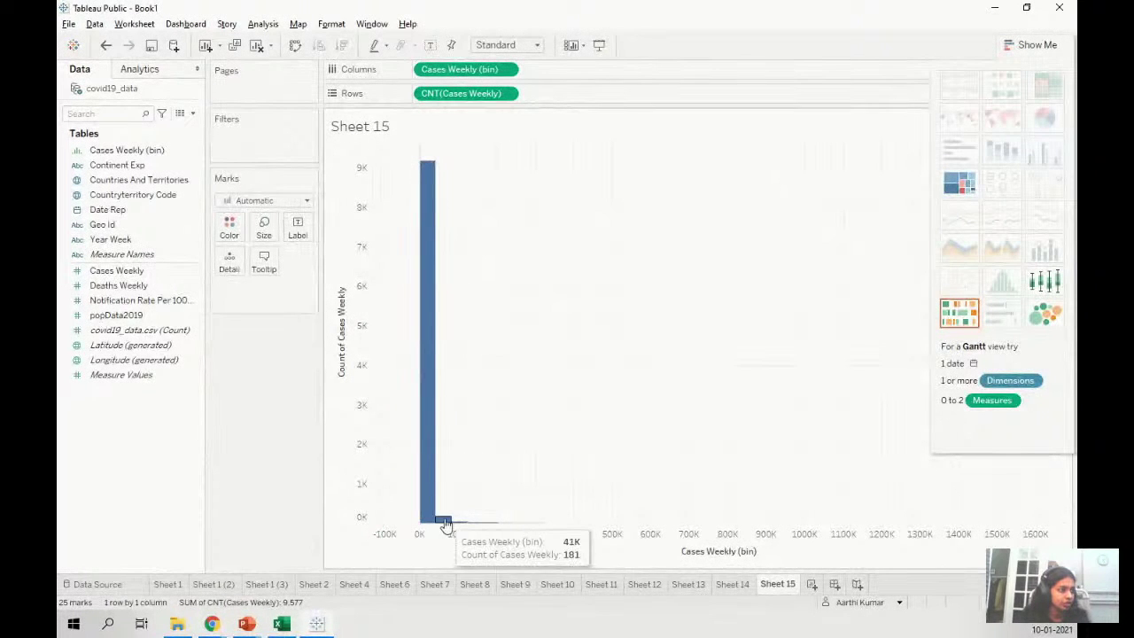
right_click(519, 547)
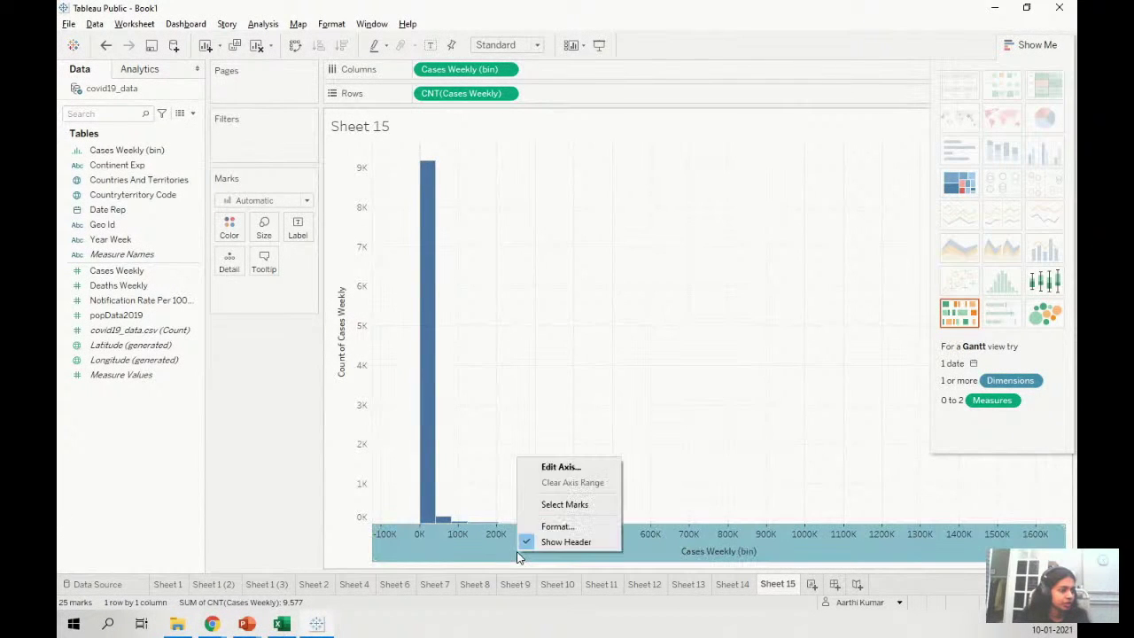
left_click(561, 466)
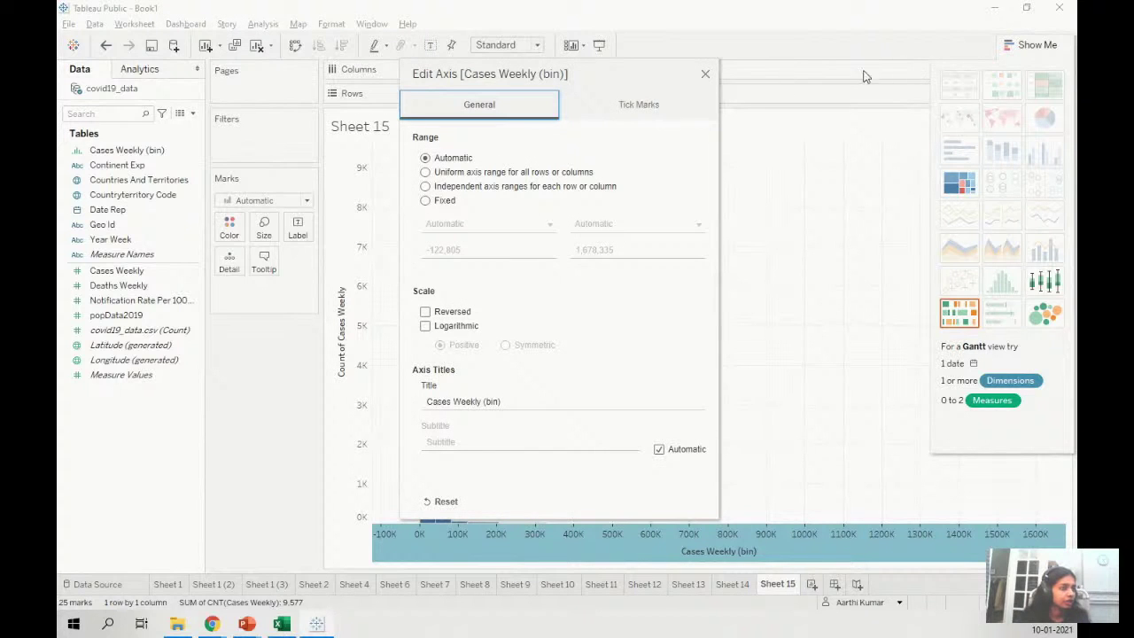
left_click(706, 75)
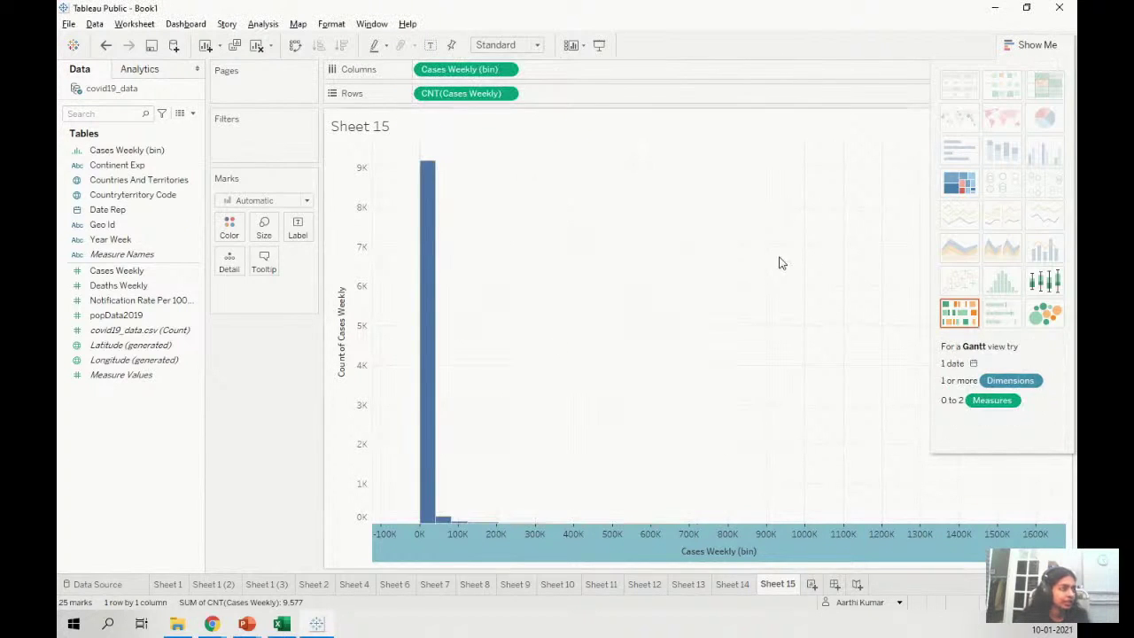
- Set the bin size of the Cases Weekly (bin) field to 5000
left_click(150, 150)
right_click(153, 151)
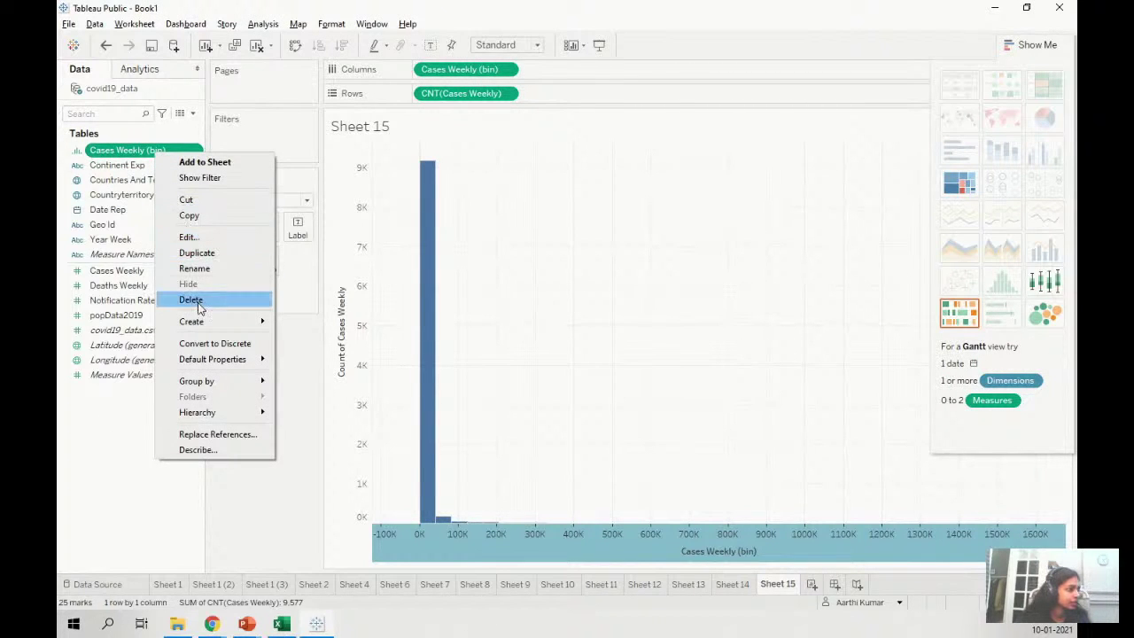
left_click(209, 235)
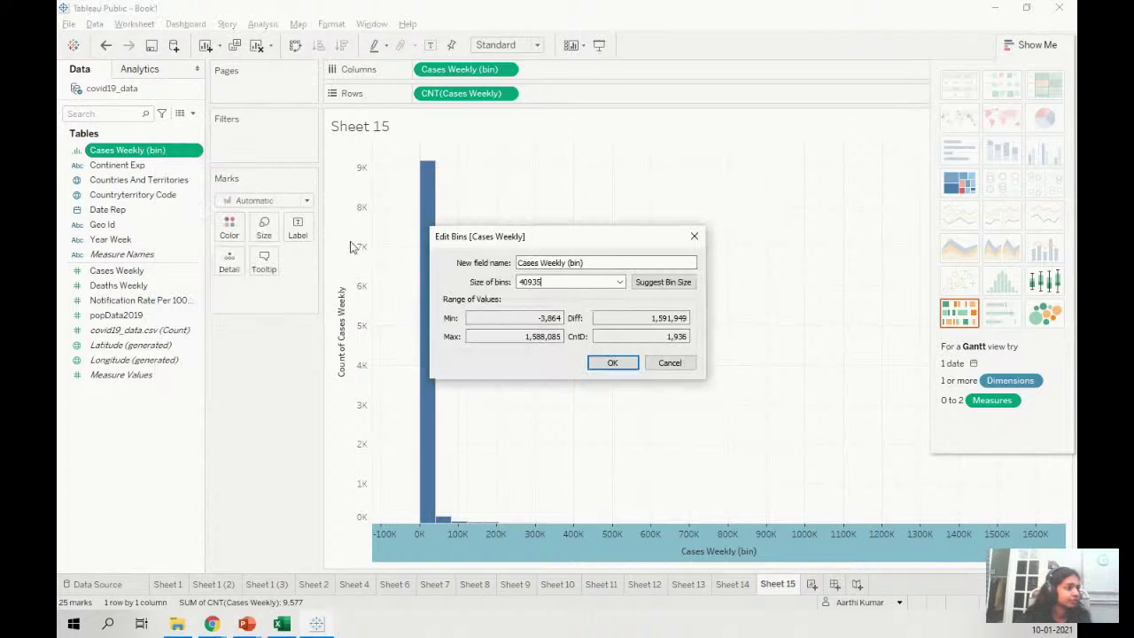
left_click(638, 284)
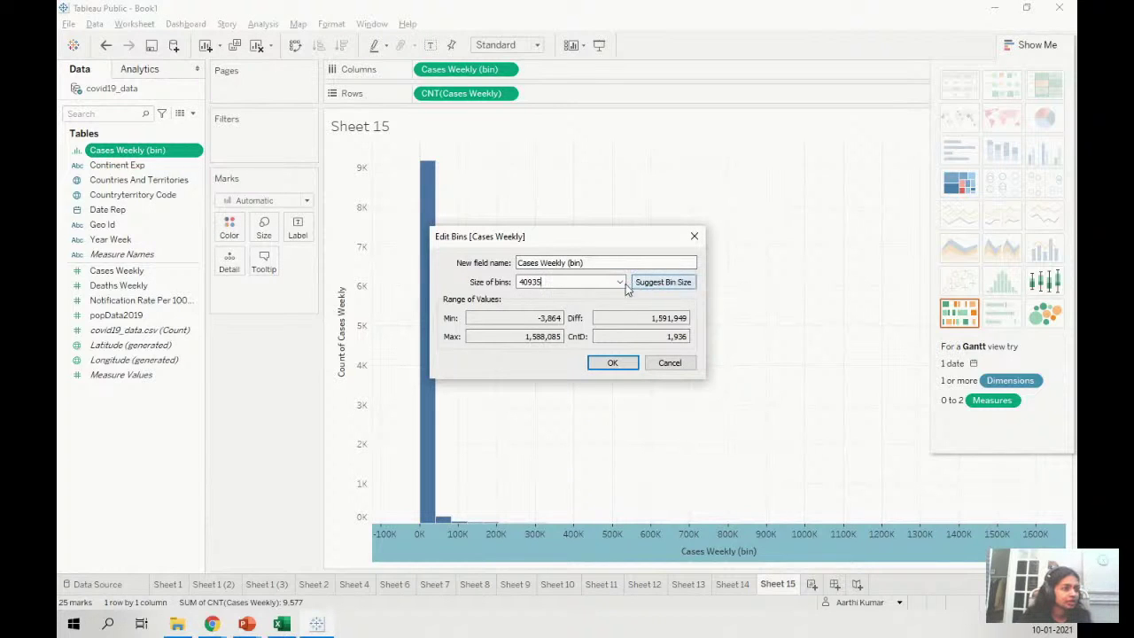
left_click_drag(576, 284, 413, 274)
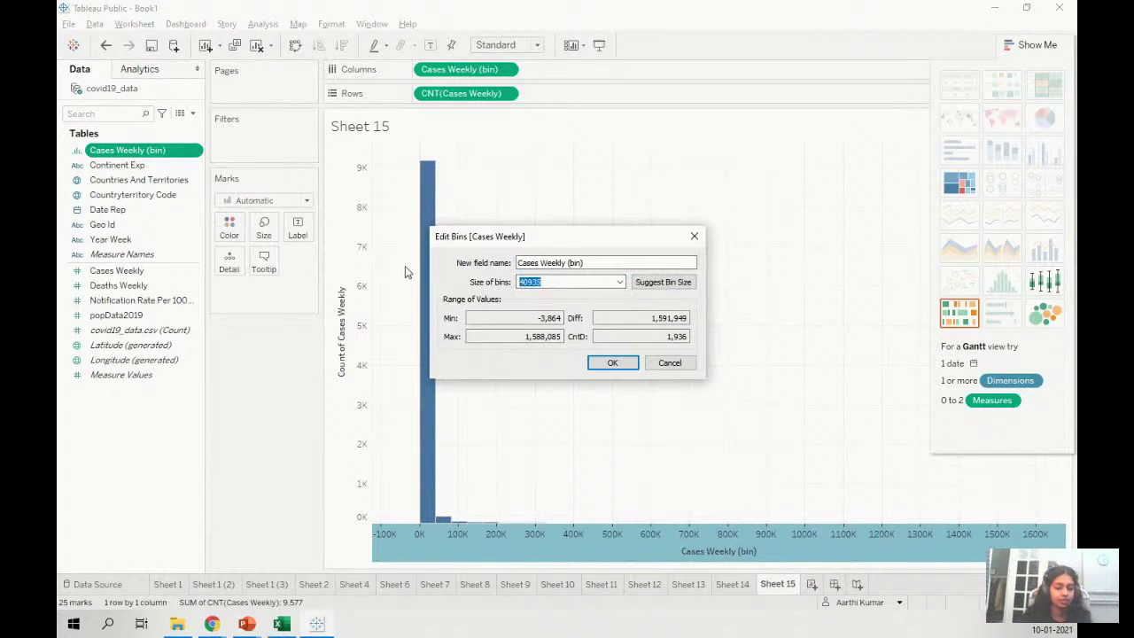
type("5000")
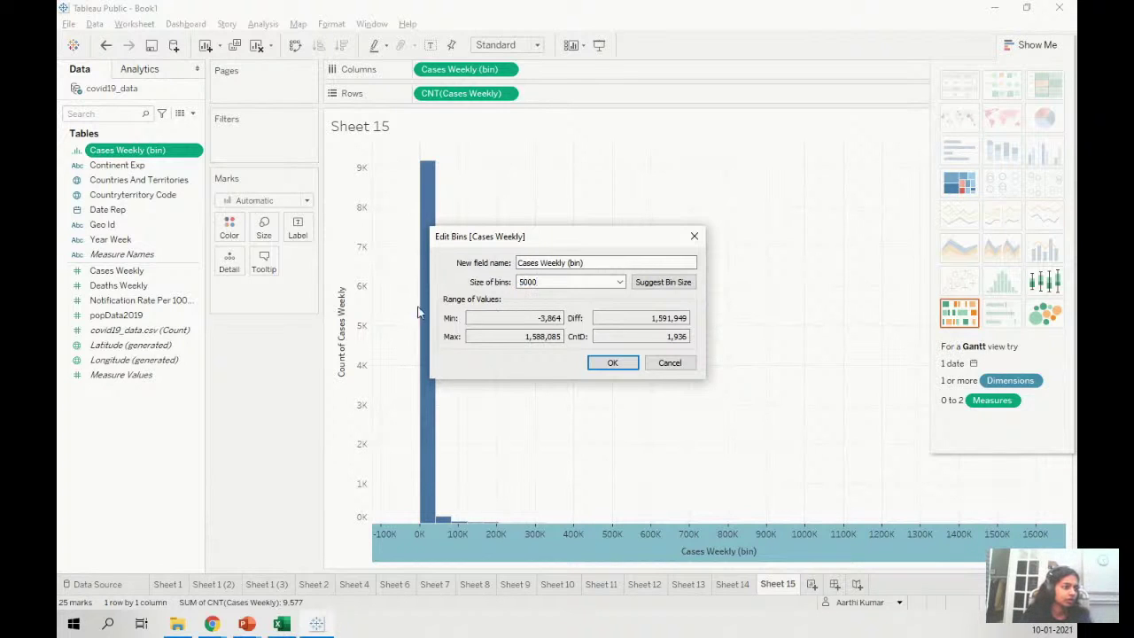
left_click(611, 362)
mouse_move(407, 180)
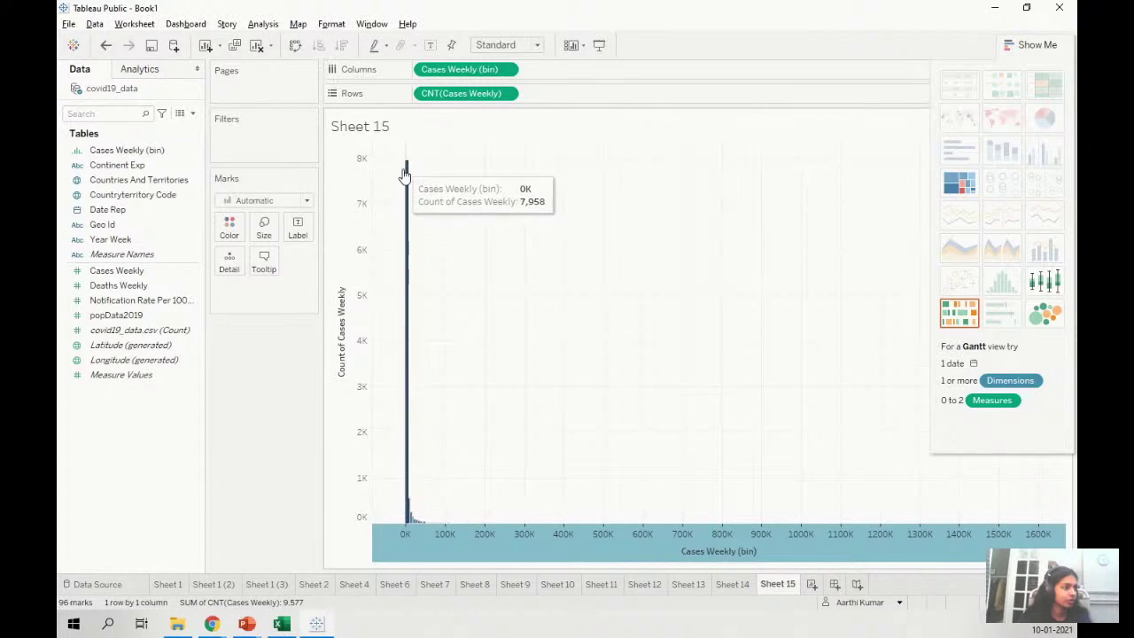
- Zoom the Sheet 15 histogram in on the Cases Weekly bins from about -5K to 95K
left_click(1016, 45)
right_click(650, 285)
left_click(739, 427)
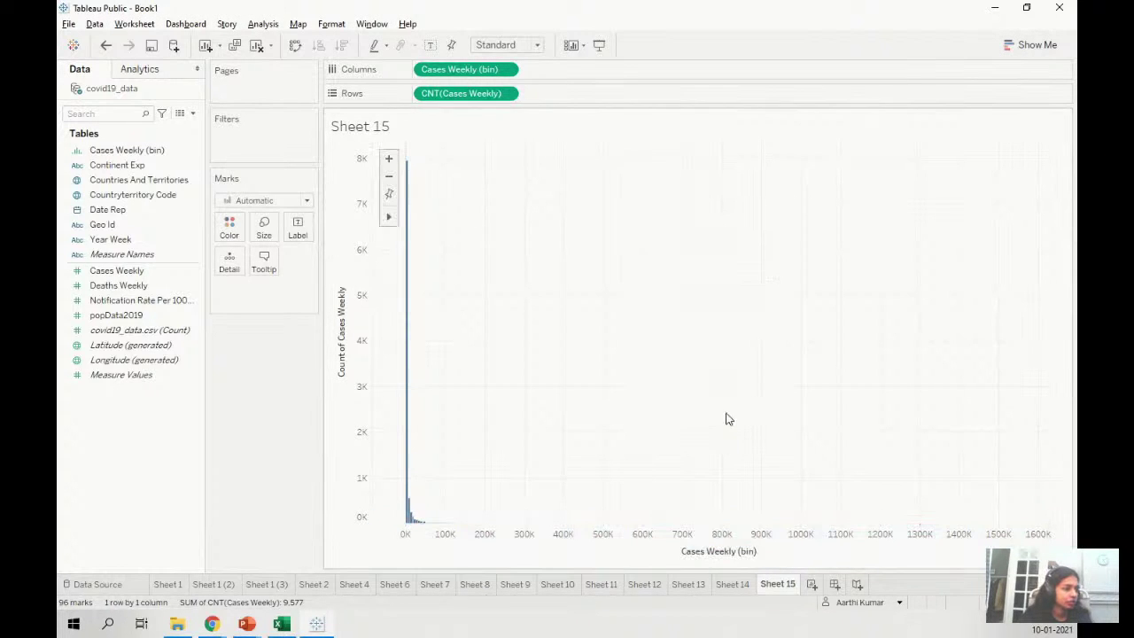
left_click(408, 217)
left_click_drag(404, 153, 443, 571)
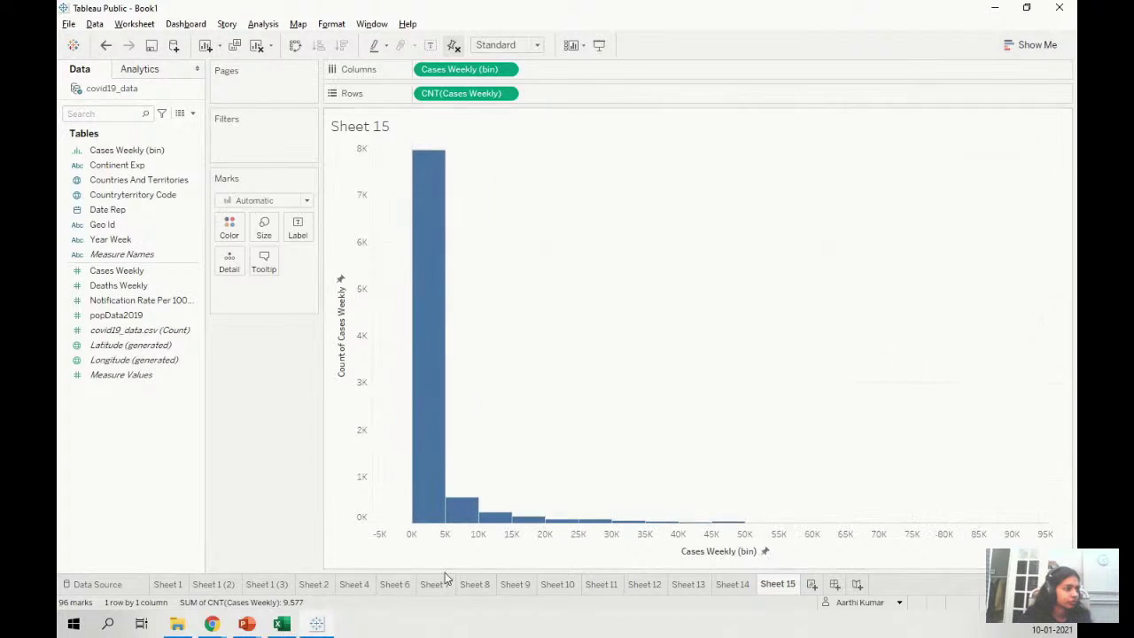
- Show mark labels with the count on each bar of the Sheet 15 histogram
left_click(296, 226)
left_click(329, 260)
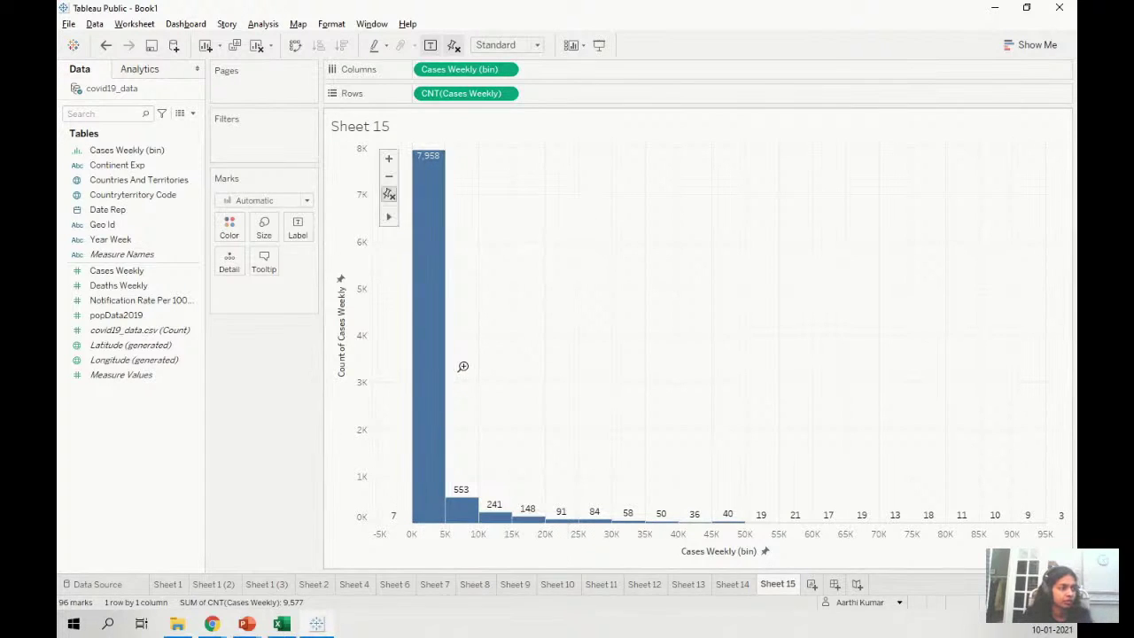
left_click(1033, 37)
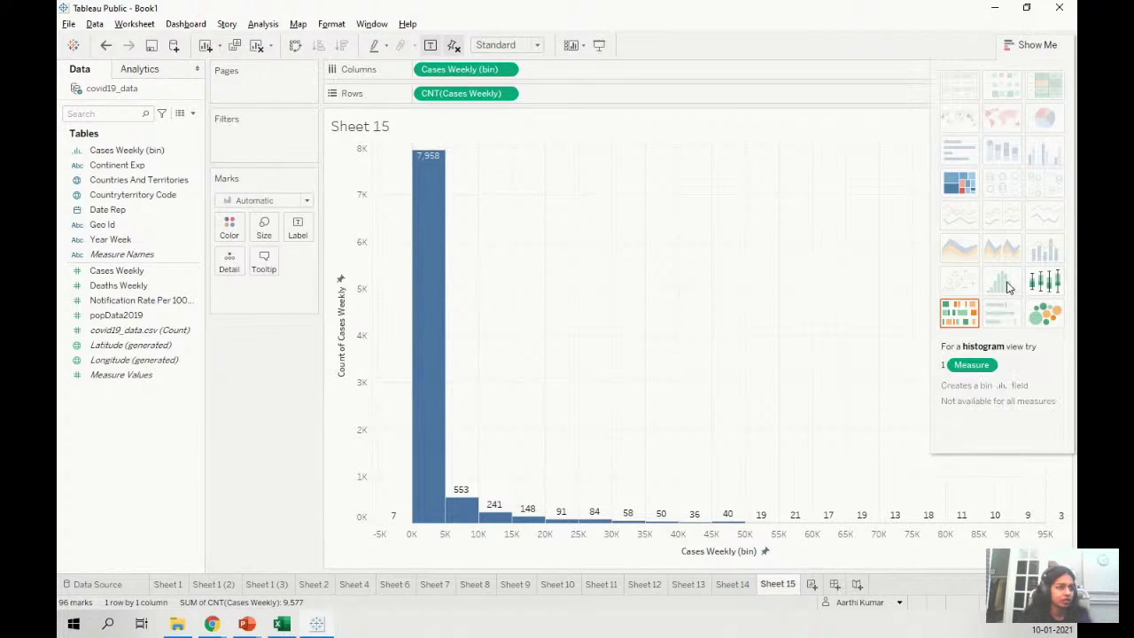
left_click(1035, 46)
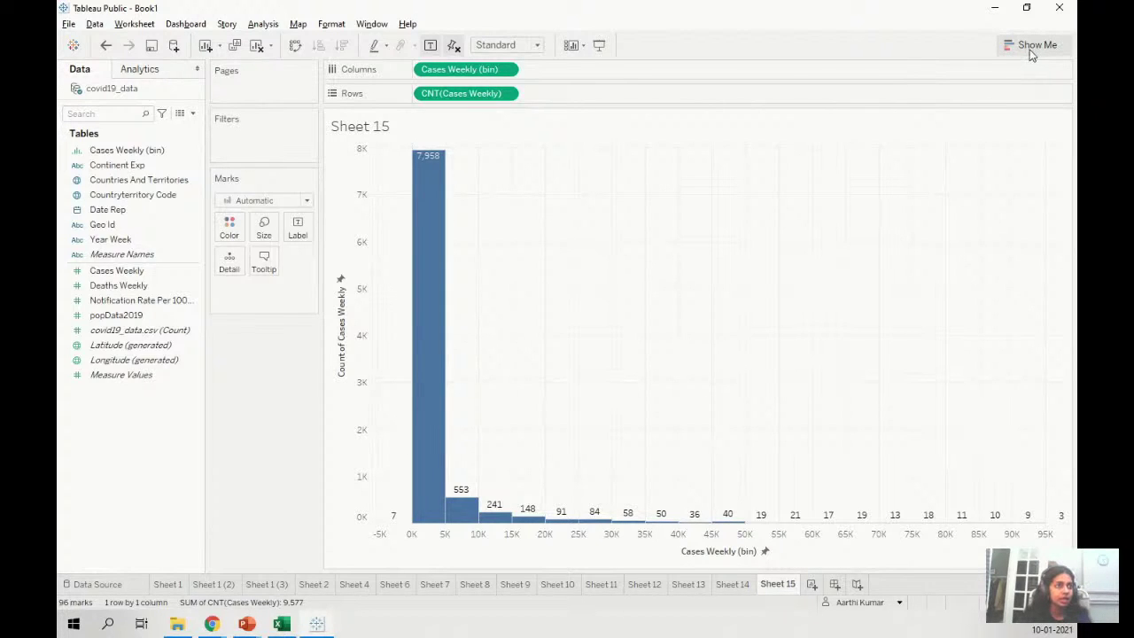
- Set the bin size of Cases Weekly (bin) to the suggested 40,935 and reset the histogram's axes to the full range
left_click(110, 152)
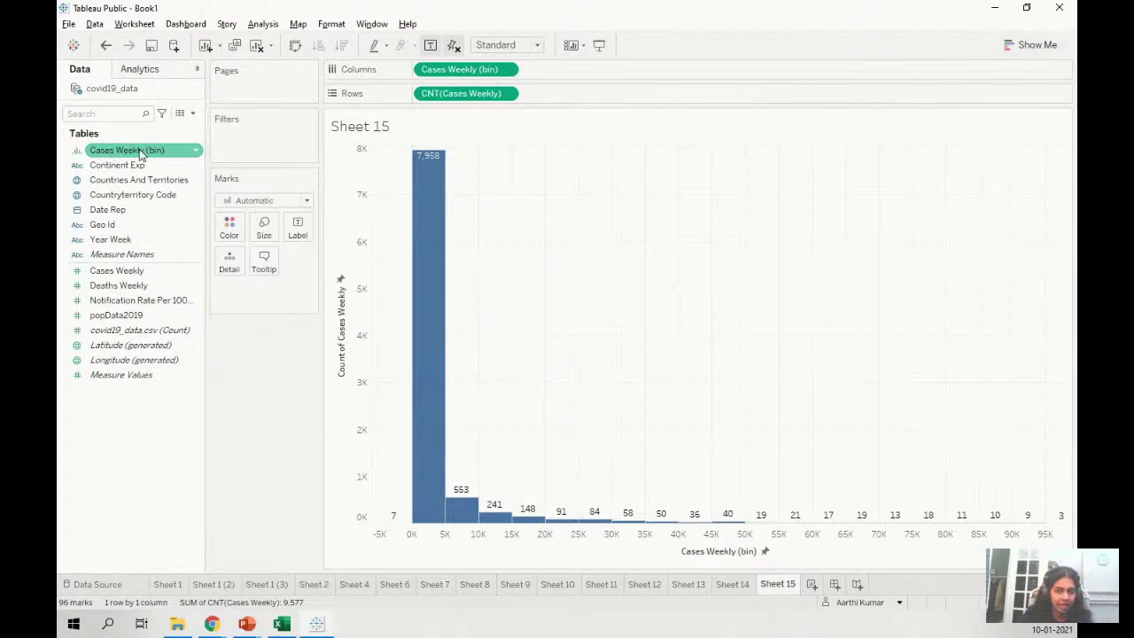
right_click(140, 152)
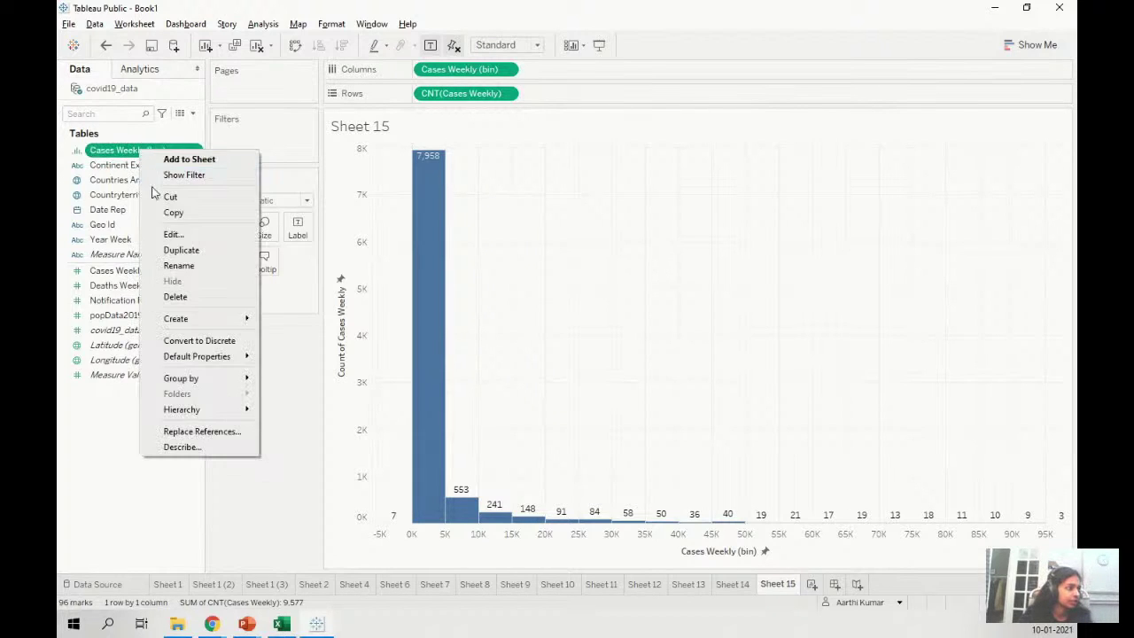
left_click(173, 235)
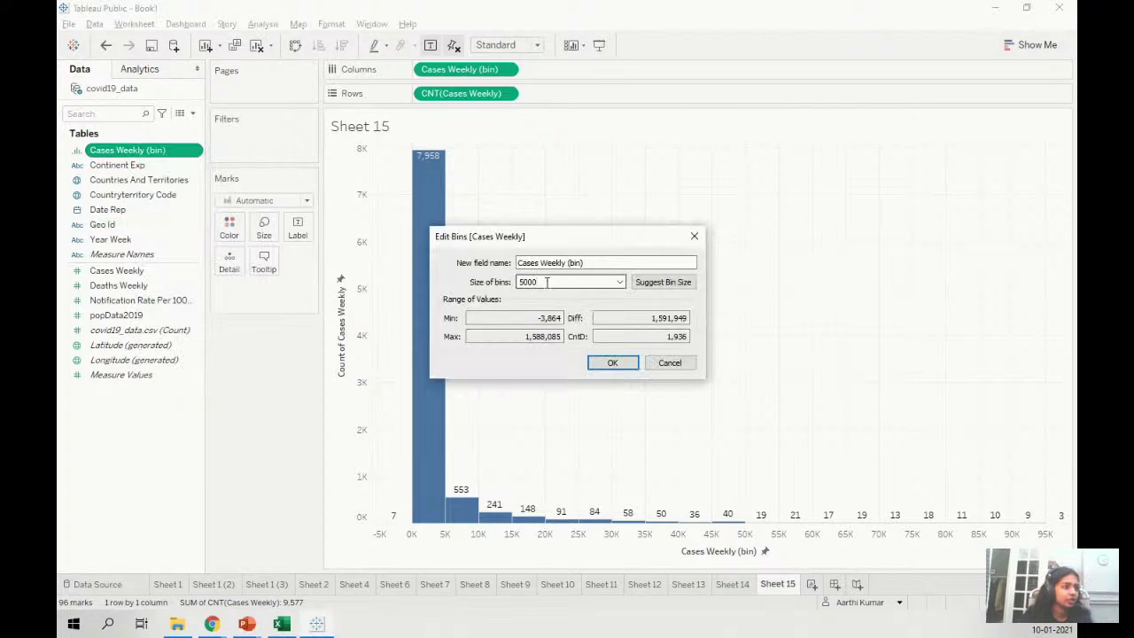
left_click(672, 285)
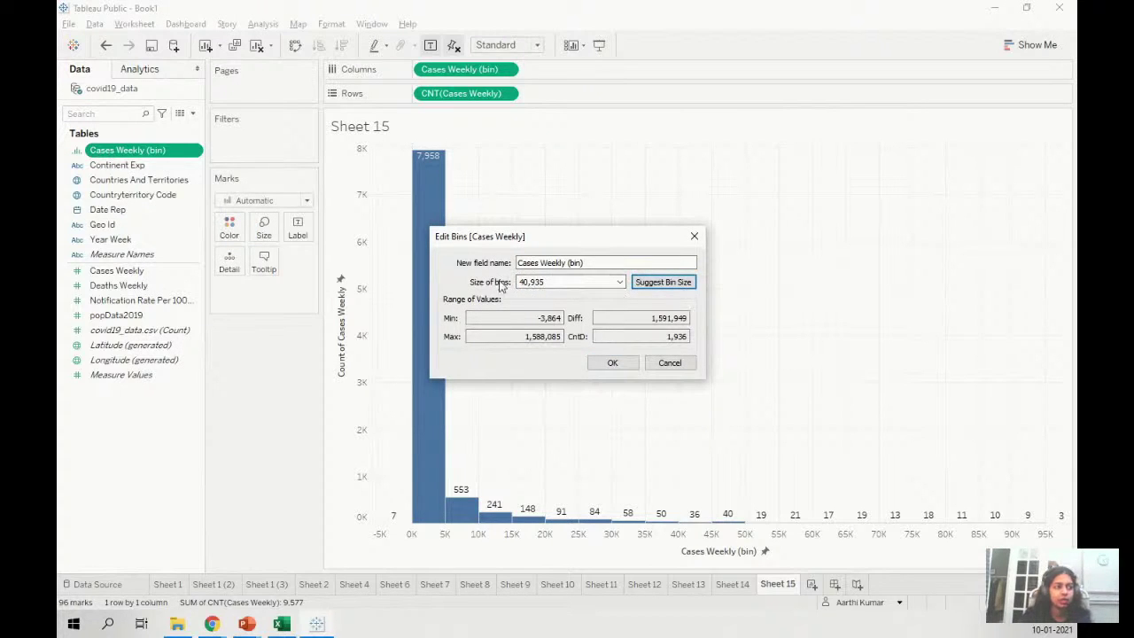
left_click(611, 363)
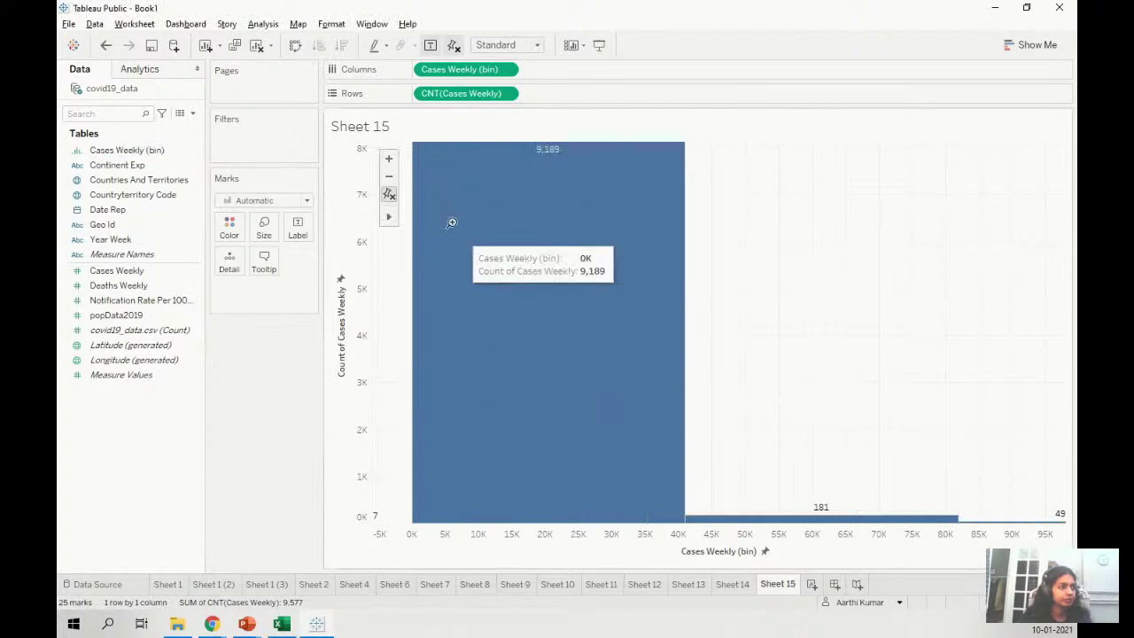
left_click(392, 199)
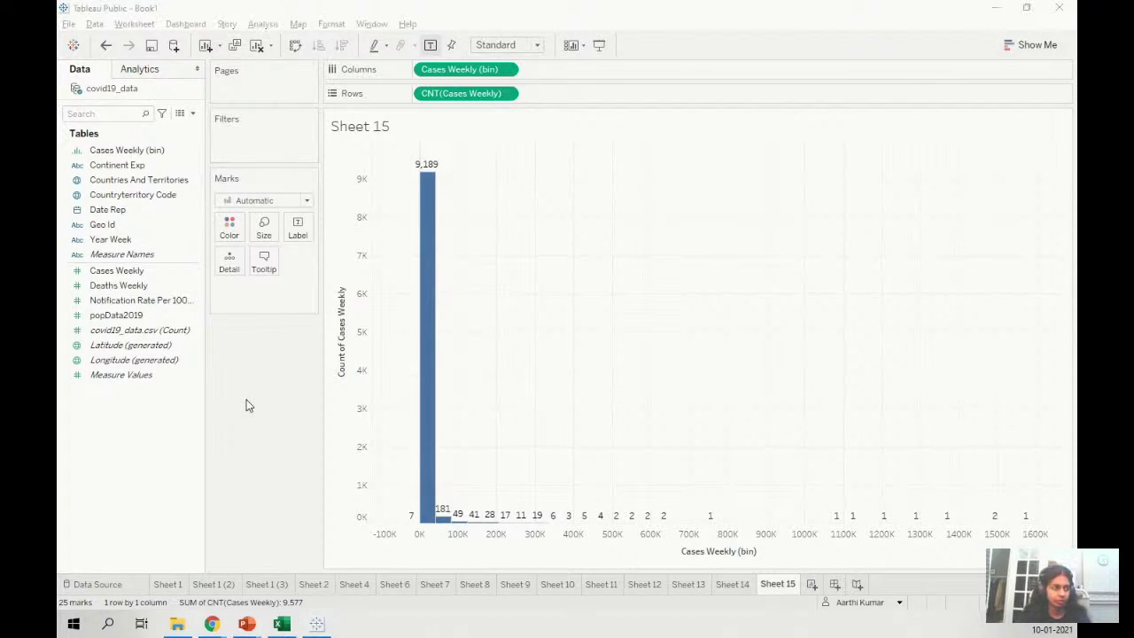
- Switch to the slide show and advance to the Part-to-whole Relationships point on the Data Relationships (Contd.) slide
key("alt+Tab")
key("Right")
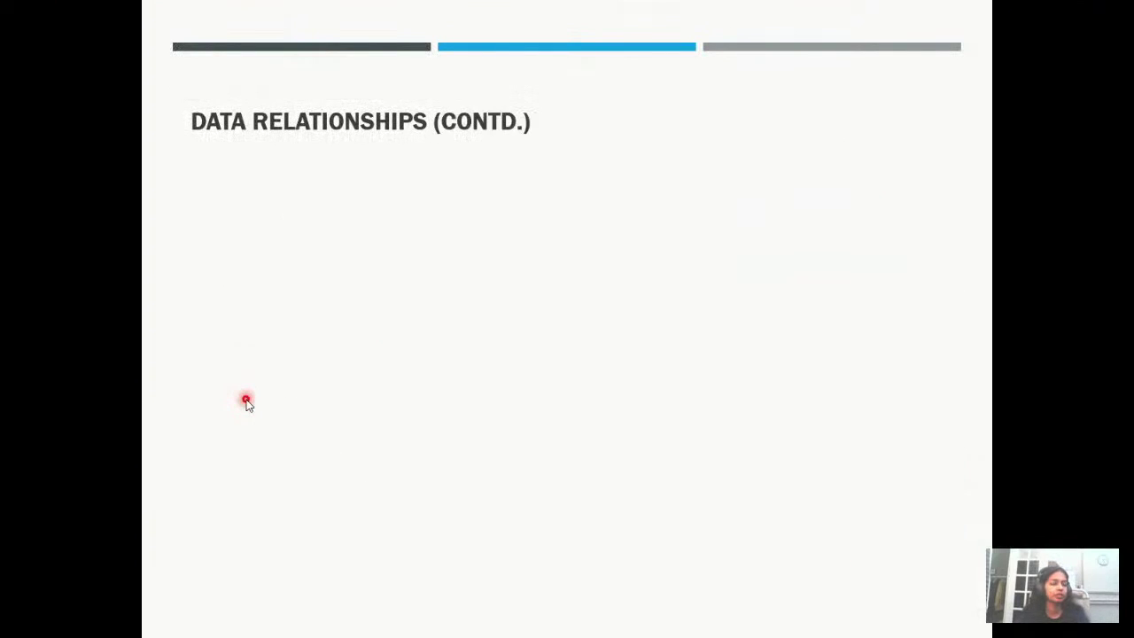
key("Right")
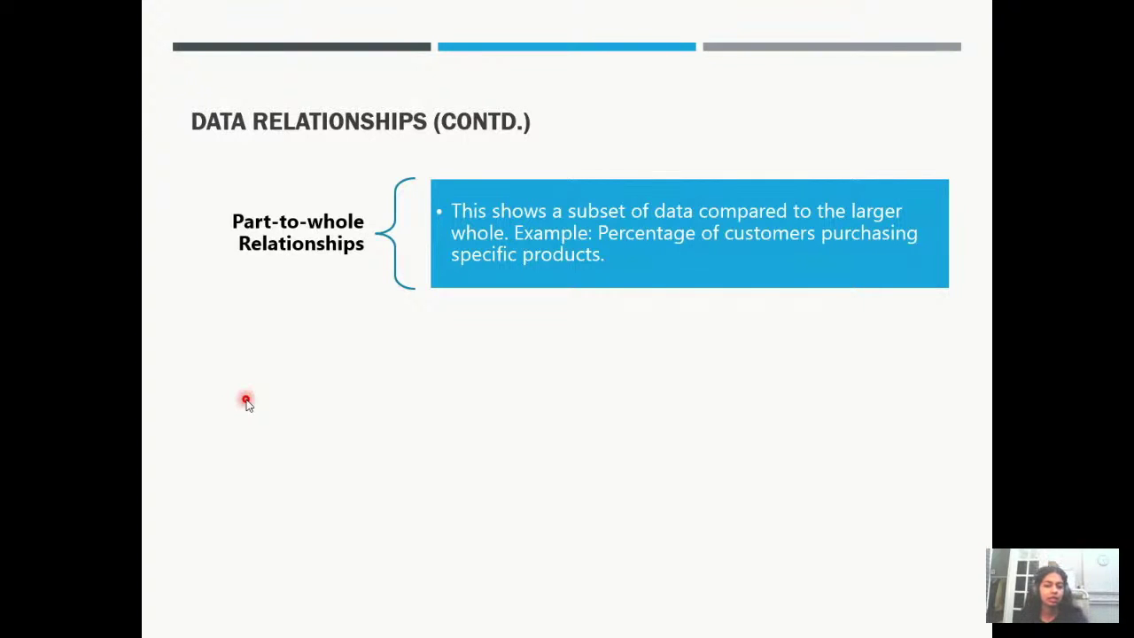
- Switch to Tableau Public and start a calculated field with the formula [Cases Weekly]/[popData2019]
key("alt+Tab")
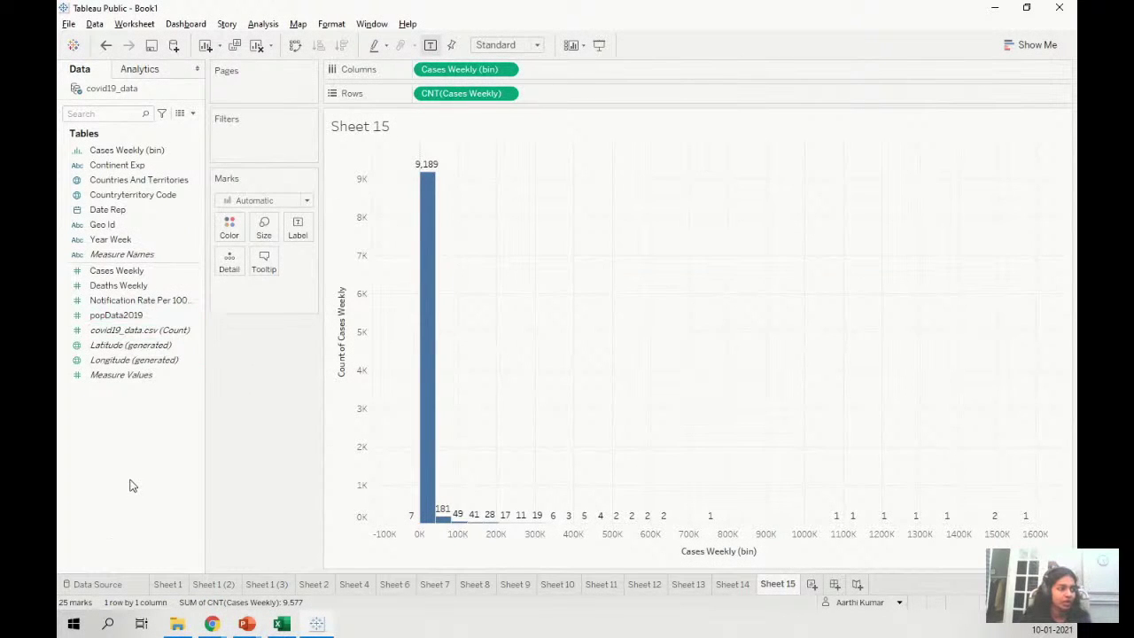
right_click(157, 429)
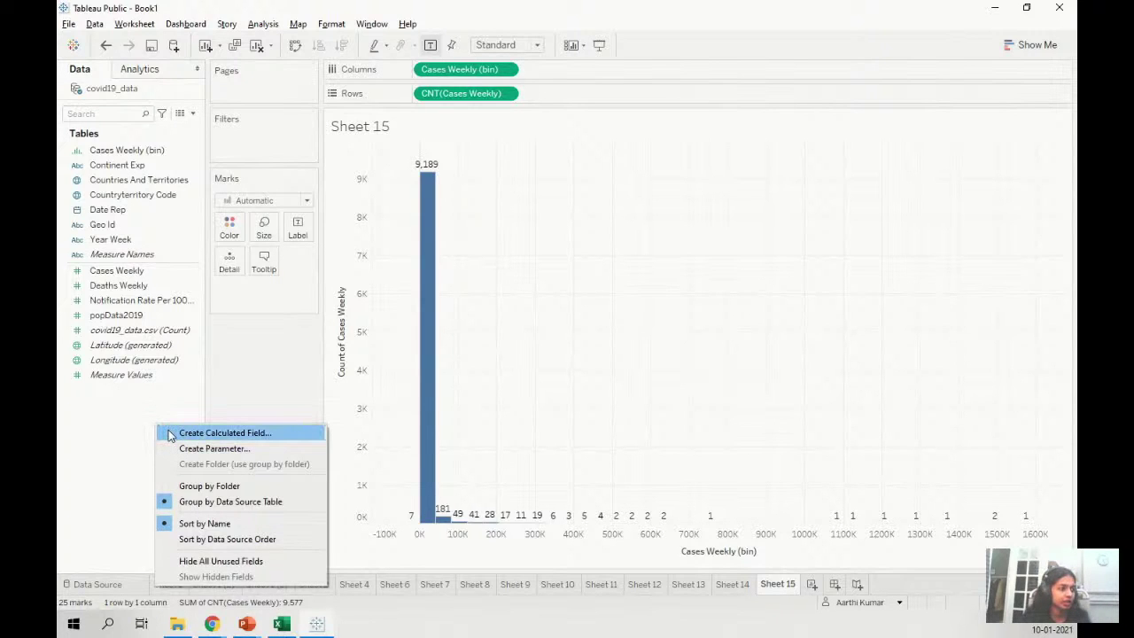
left_click(170, 434)
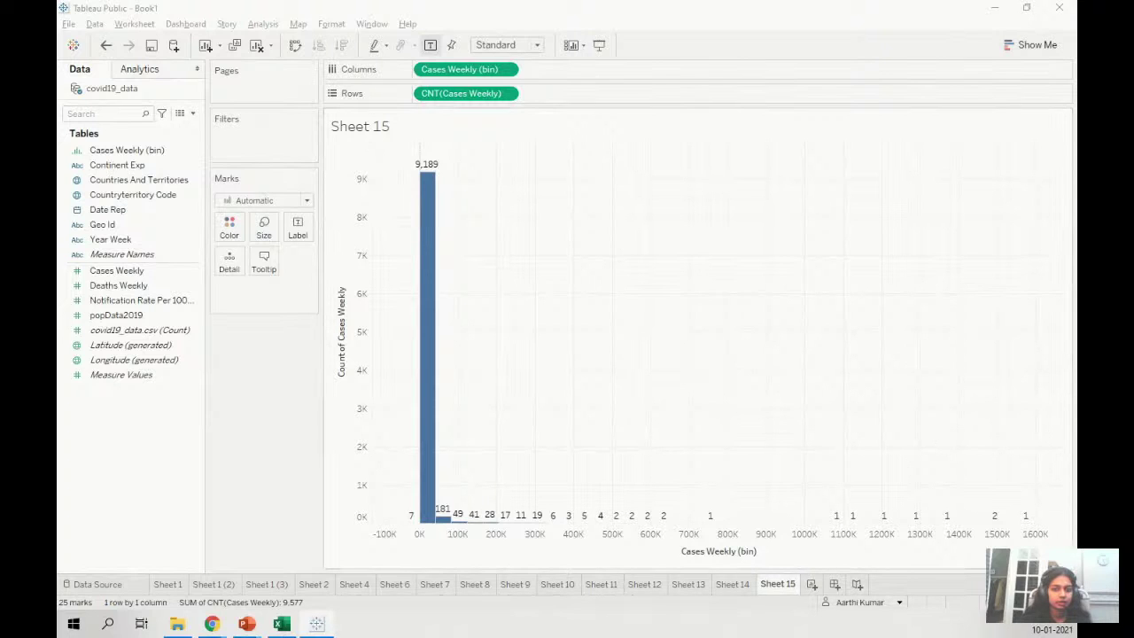
left_click_drag(76, 164, 515, 171)
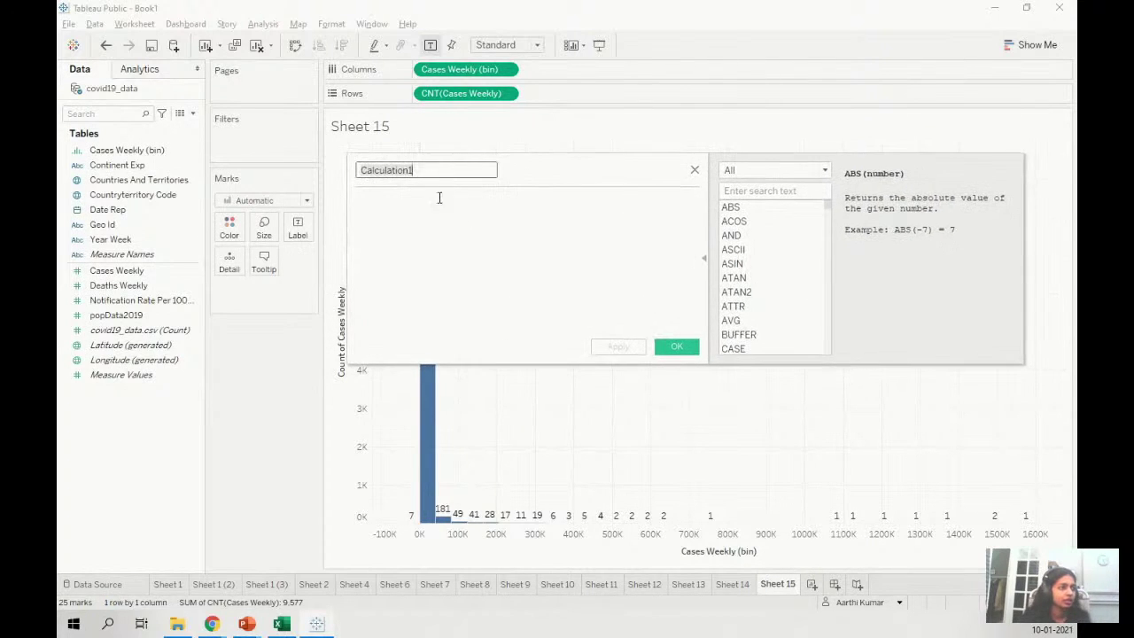
left_click(442, 230)
type("WEEK")
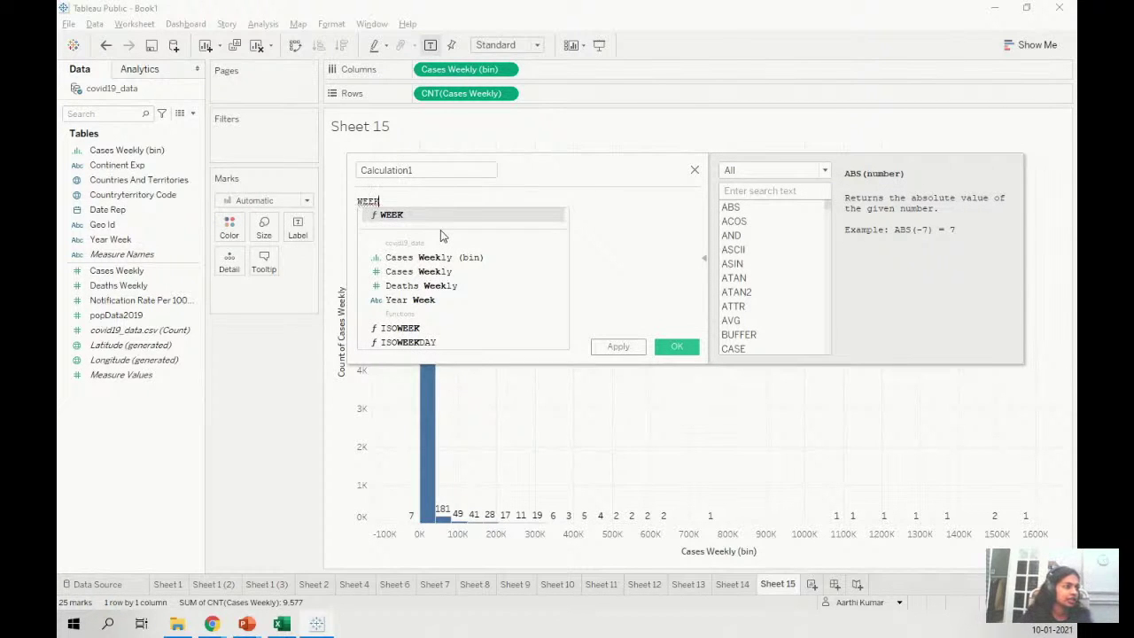
left_click(413, 274)
type("/")
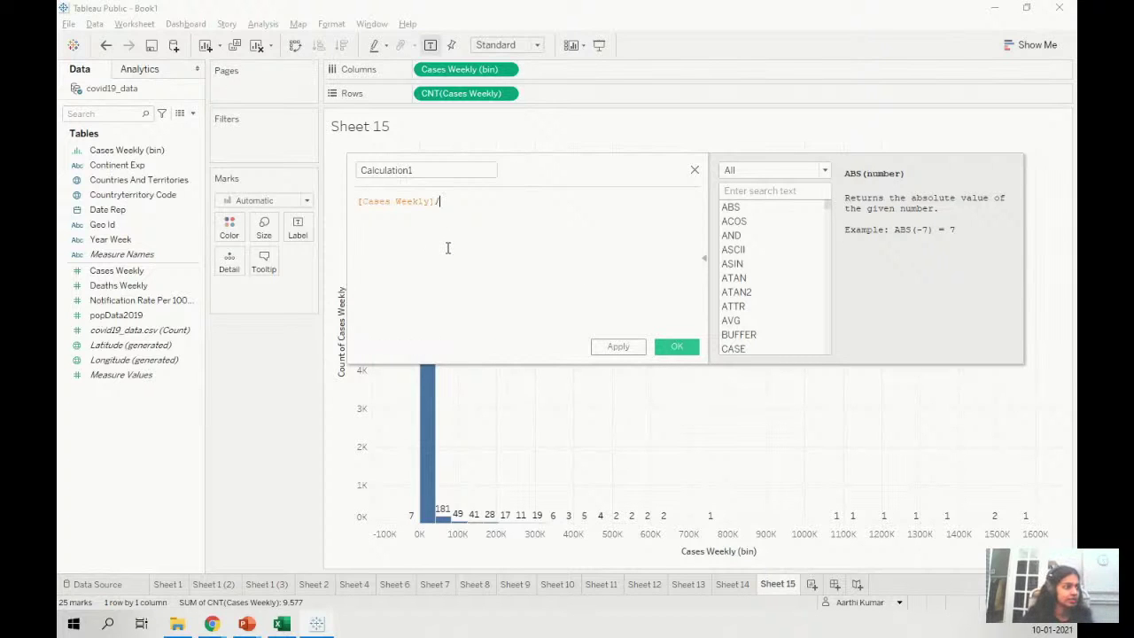
type("POP")
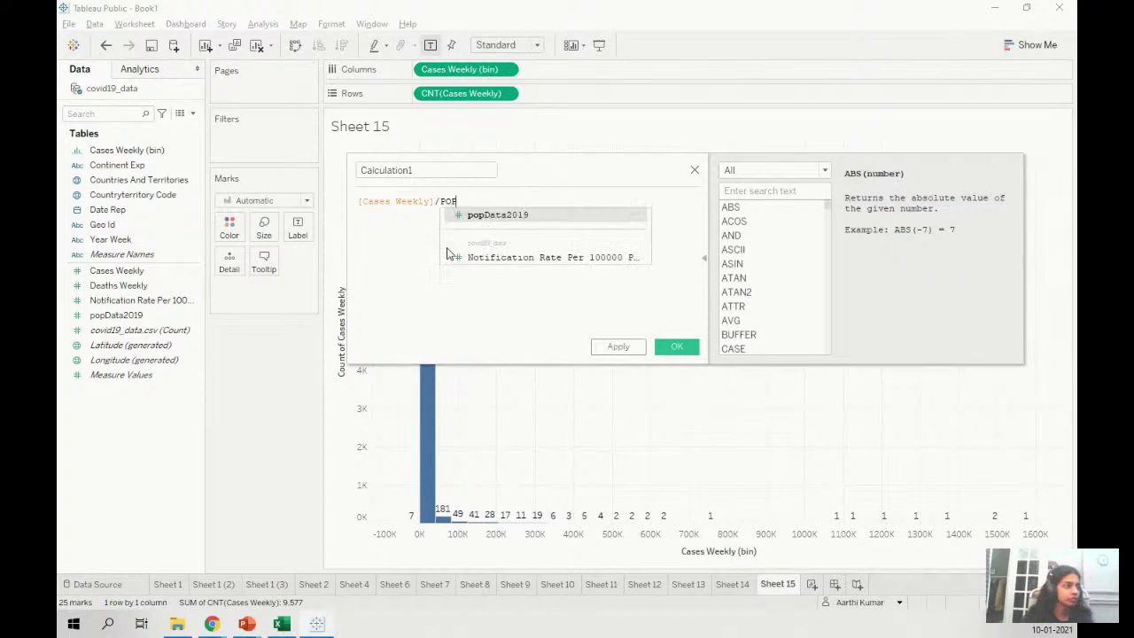
left_click(458, 217)
- Name the calculated field Cases_to_Population and save it
left_click(430, 169)
left_click_drag(450, 169, 341, 160)
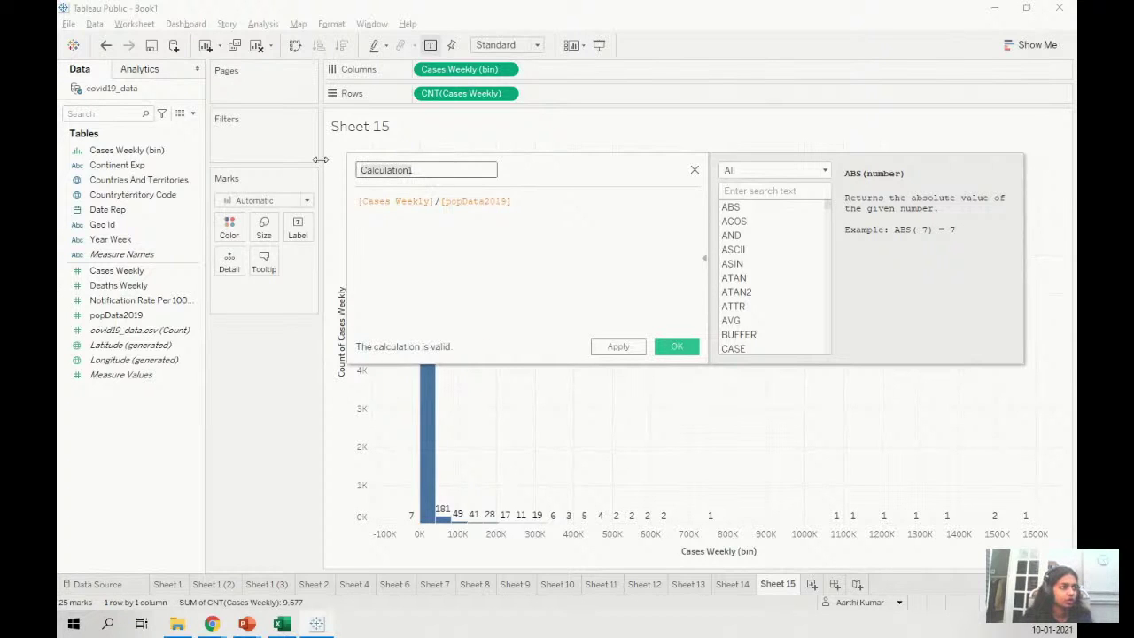
type("pART_")
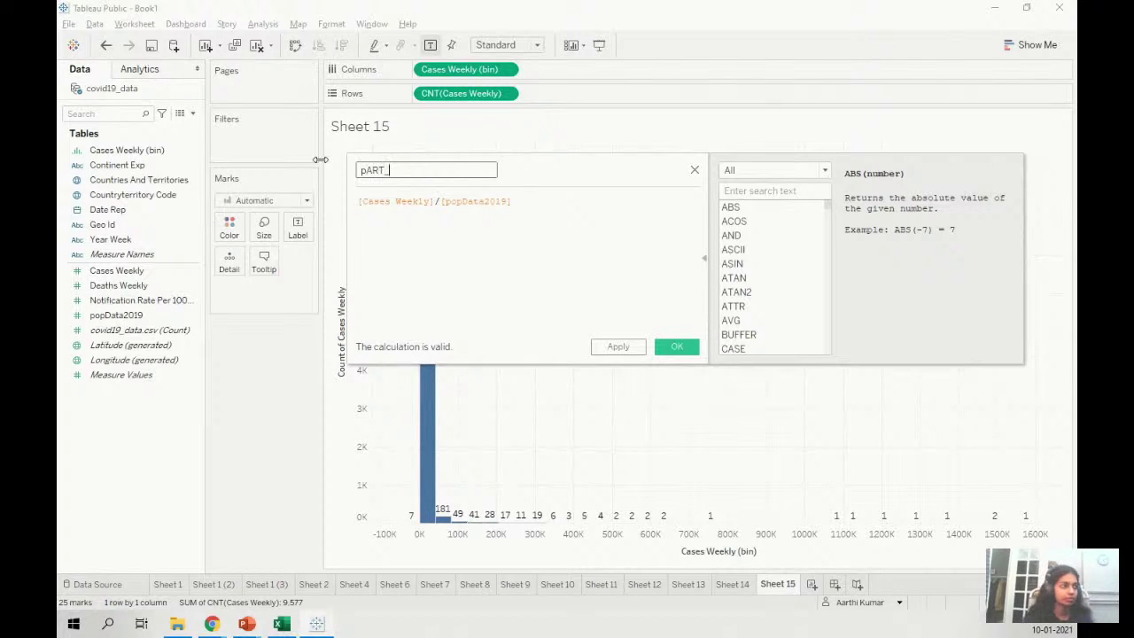
key("BackSpace")
key("BackSpace")
key("BackSpace")
key("BackSpace")
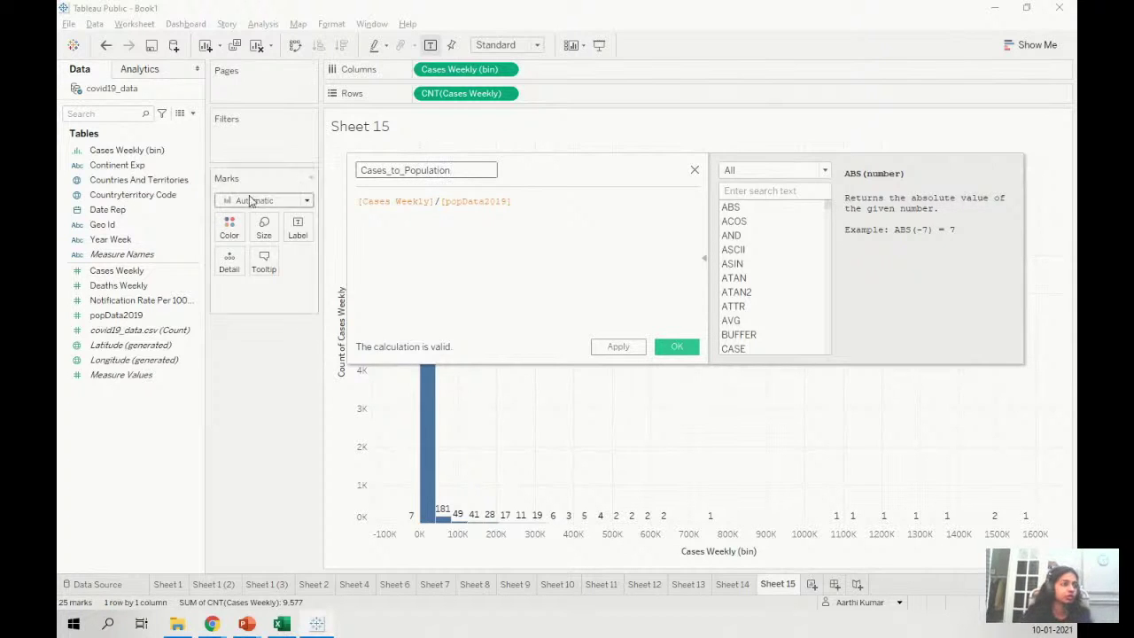
left_click(674, 348)
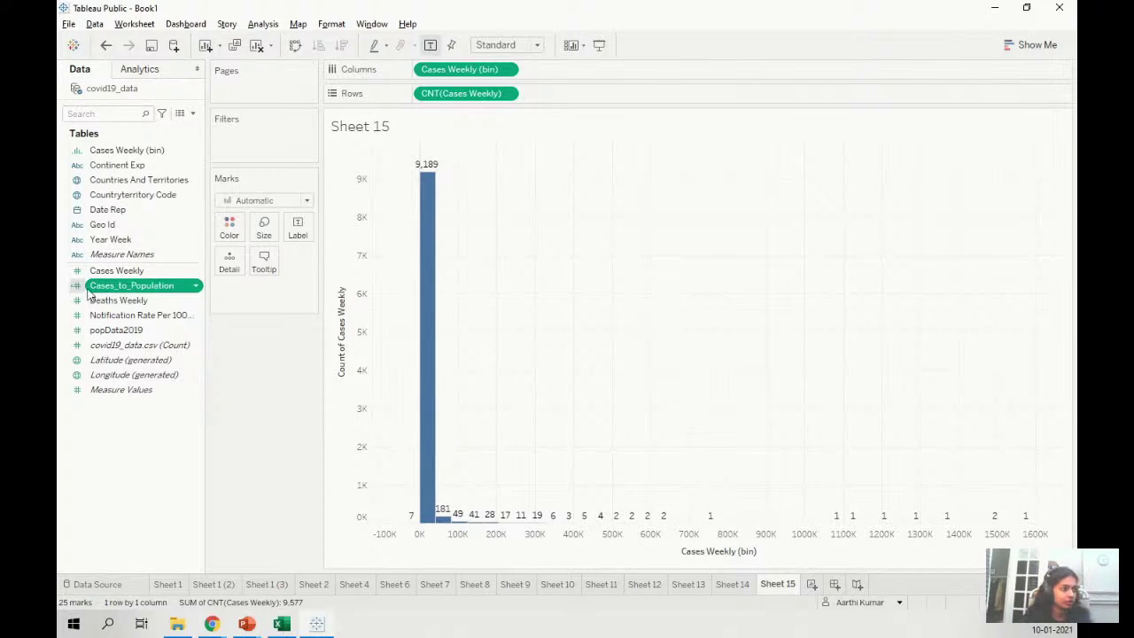
- Add a new worksheet and place Countries And Territories and Cases_to_Population on it
left_click(811, 585)
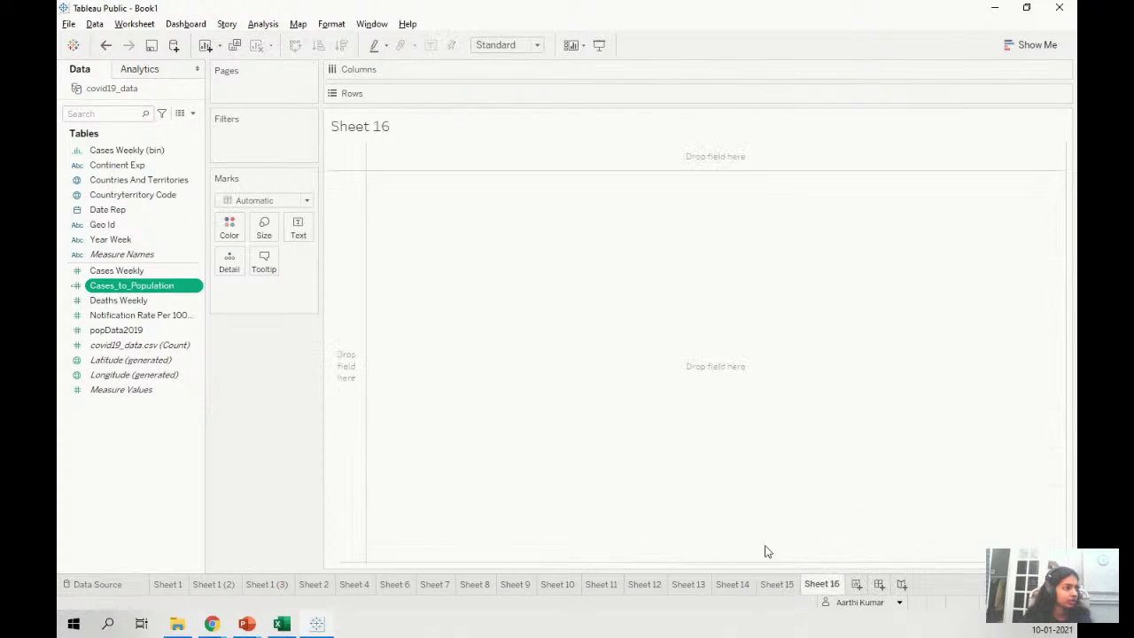
right_click(146, 168)
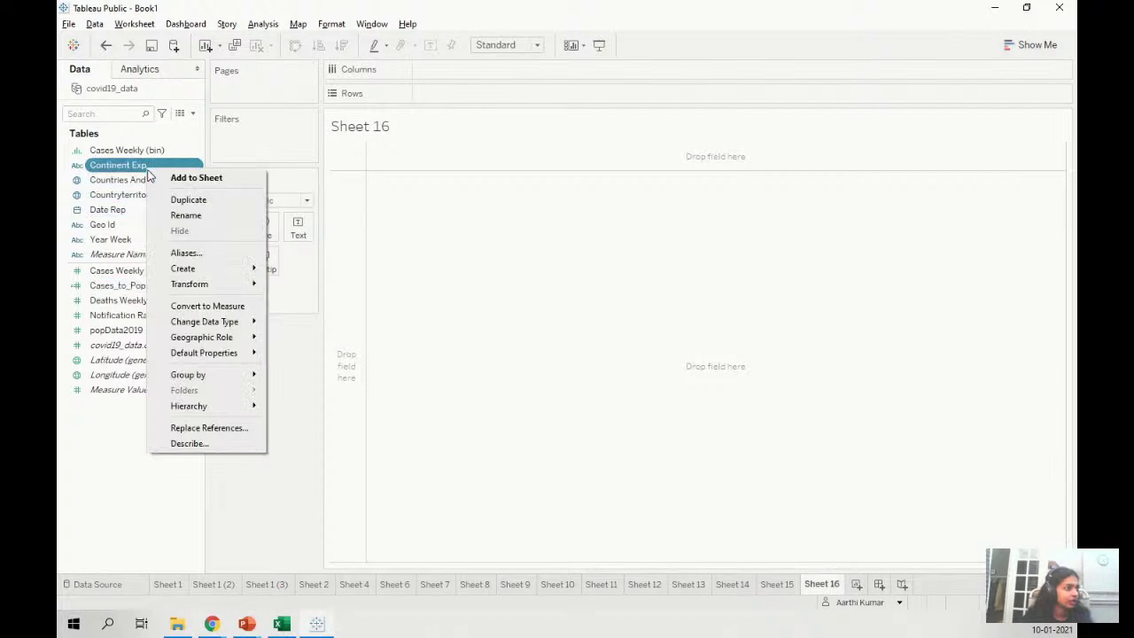
right_click(126, 184)
left_click(130, 188)
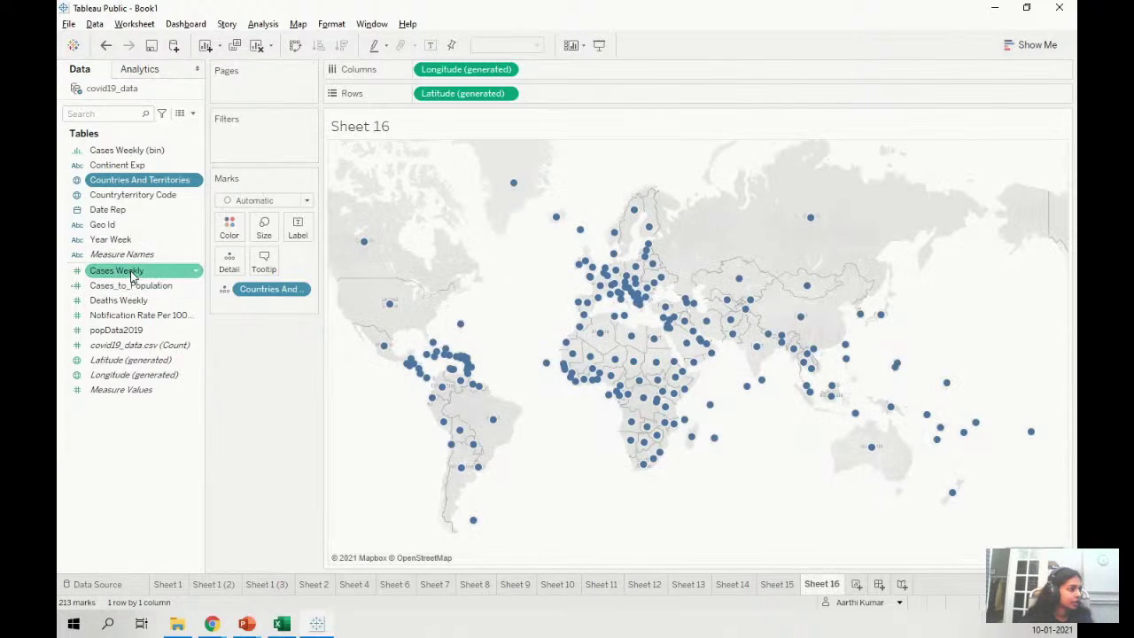
right_click(149, 286)
left_click(159, 292)
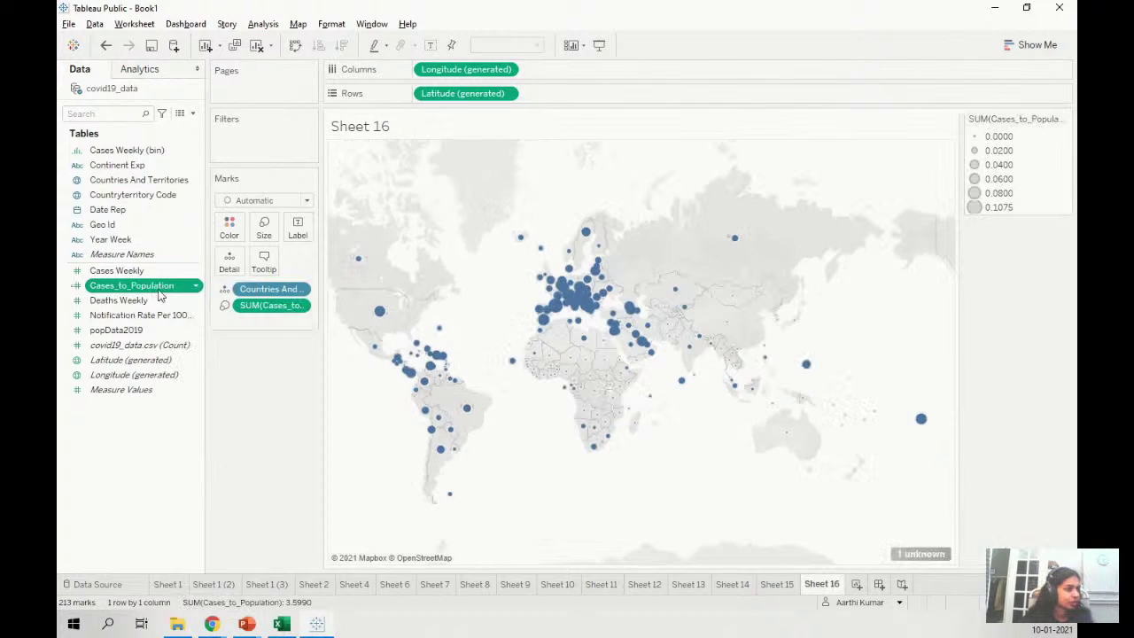
- Convert the Sheet 16 map to a text table and sort the countries by Cases_to_Population in descending order
left_click(1030, 44)
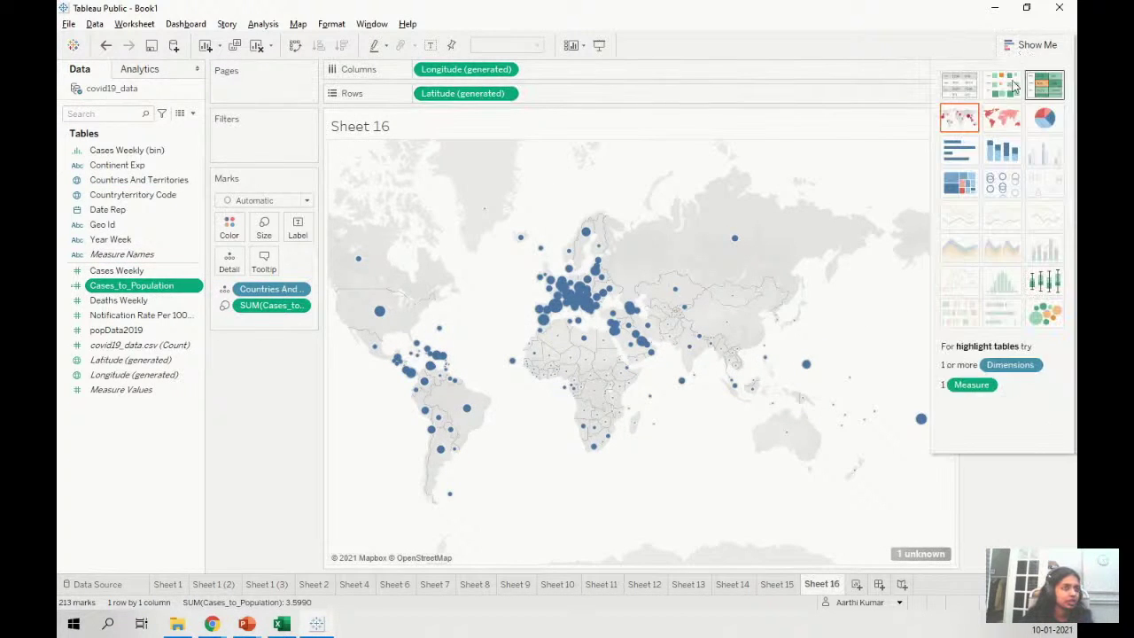
left_click(961, 85)
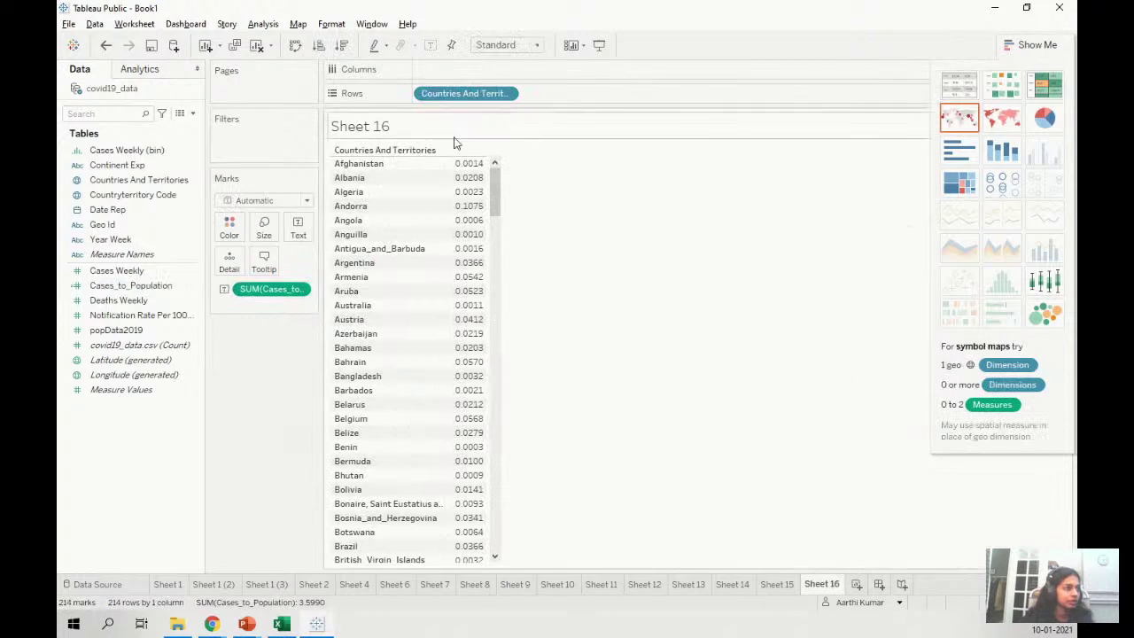
left_click(342, 46)
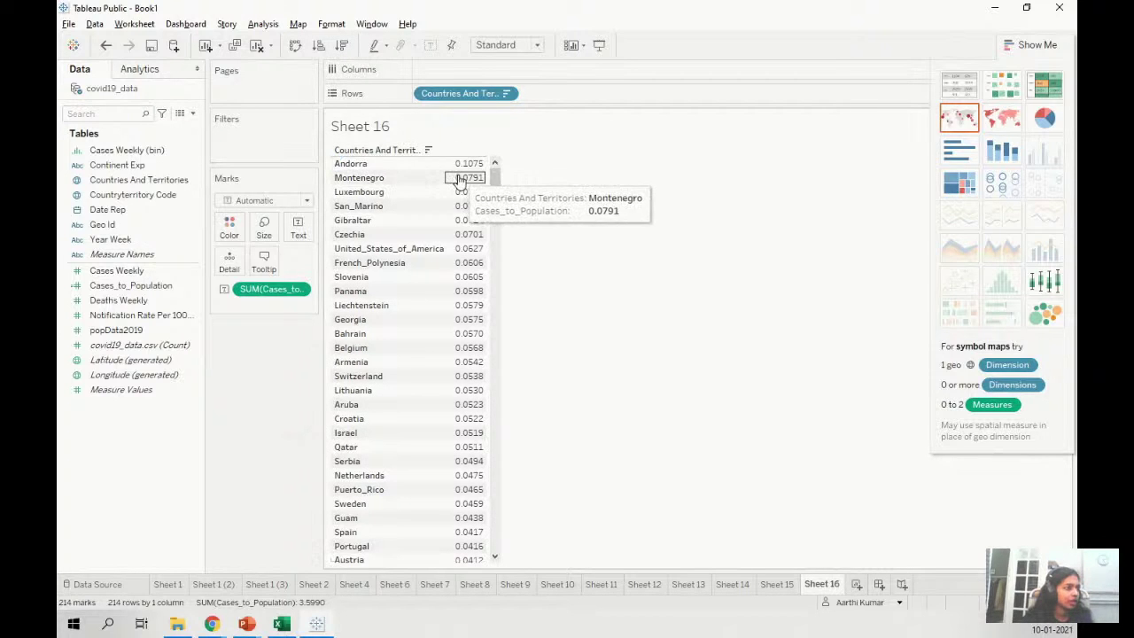
mouse_move(470, 168)
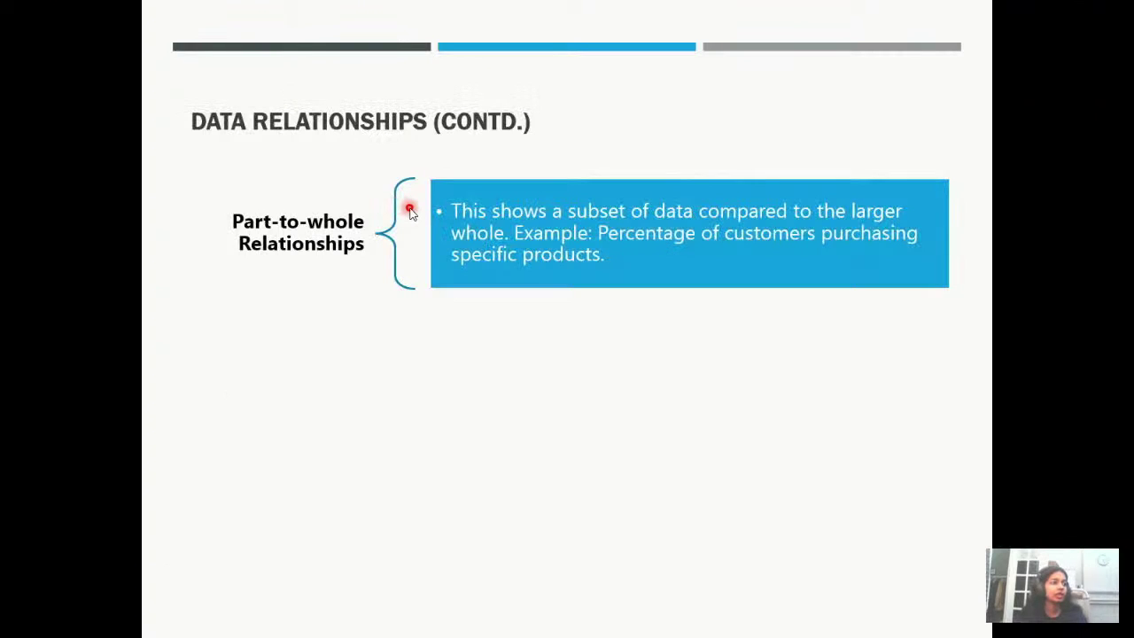
- Reveal the slide's Ranking point, and back in Tableau Public apply the Rank quick table calculation to Cases_to_Population
left_click(410, 210)
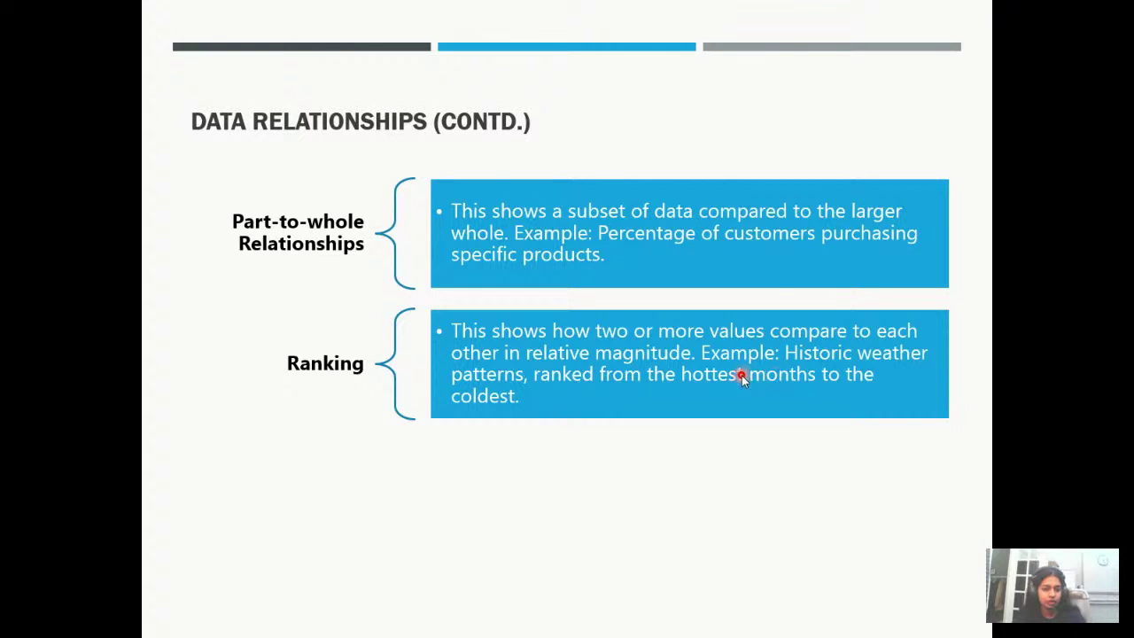
key("alt+Tab")
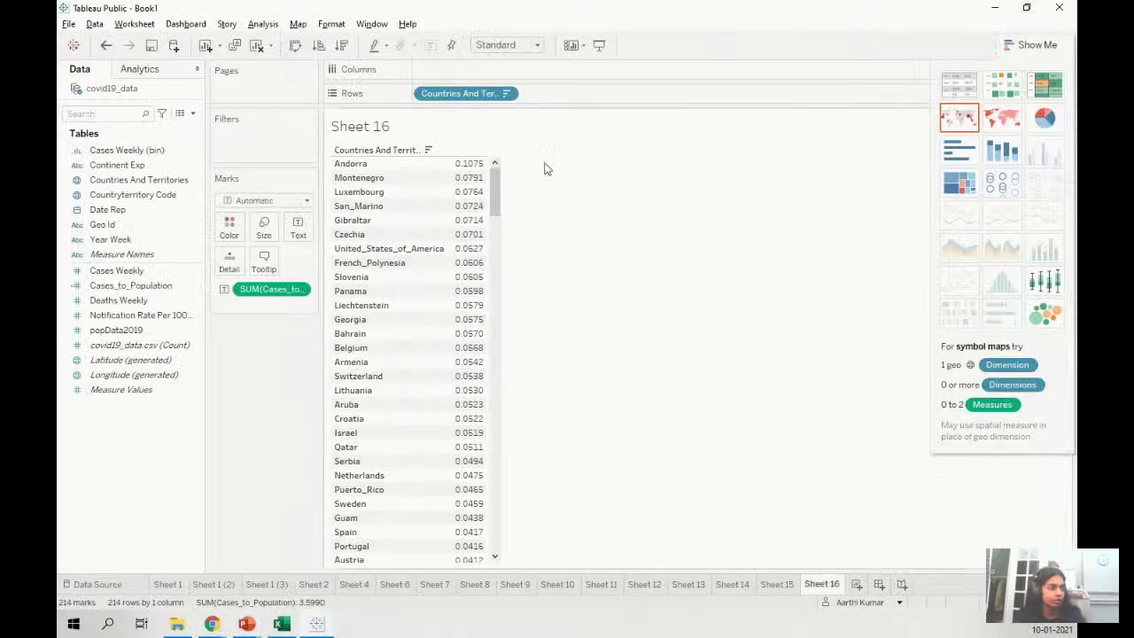
right_click(297, 291)
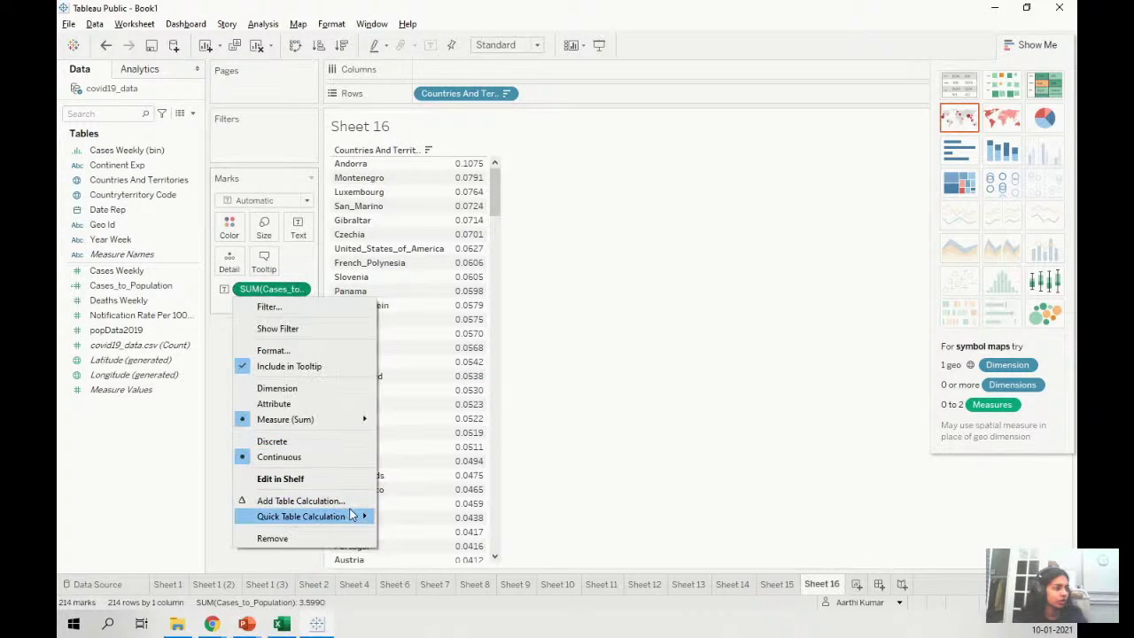
mouse_move(346, 517)
left_click(408, 537)
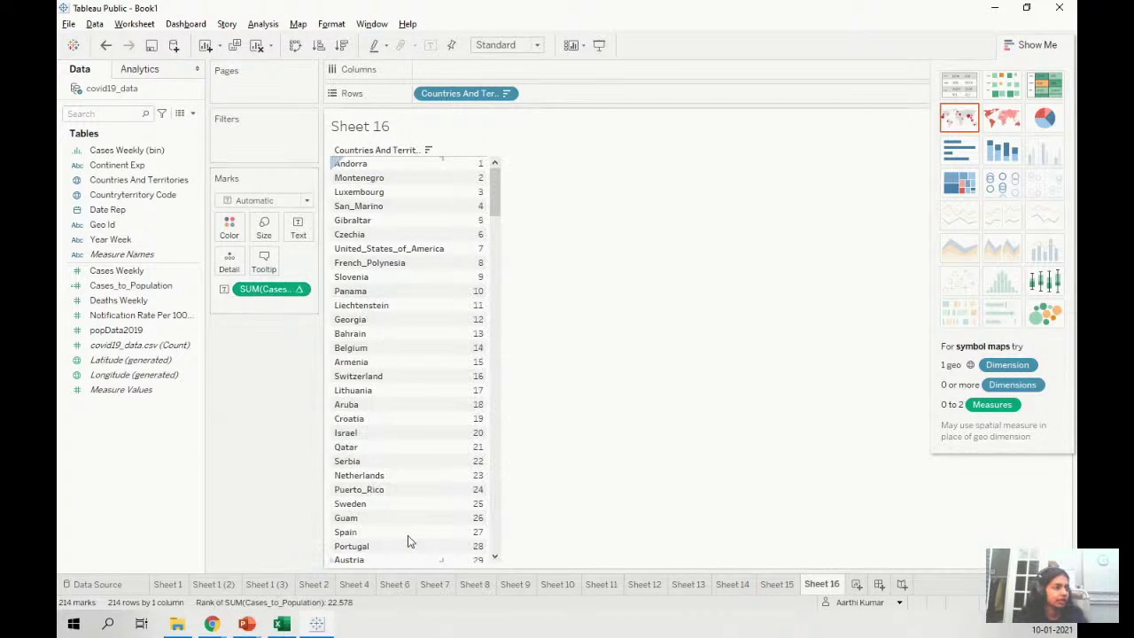
mouse_move(476, 170)
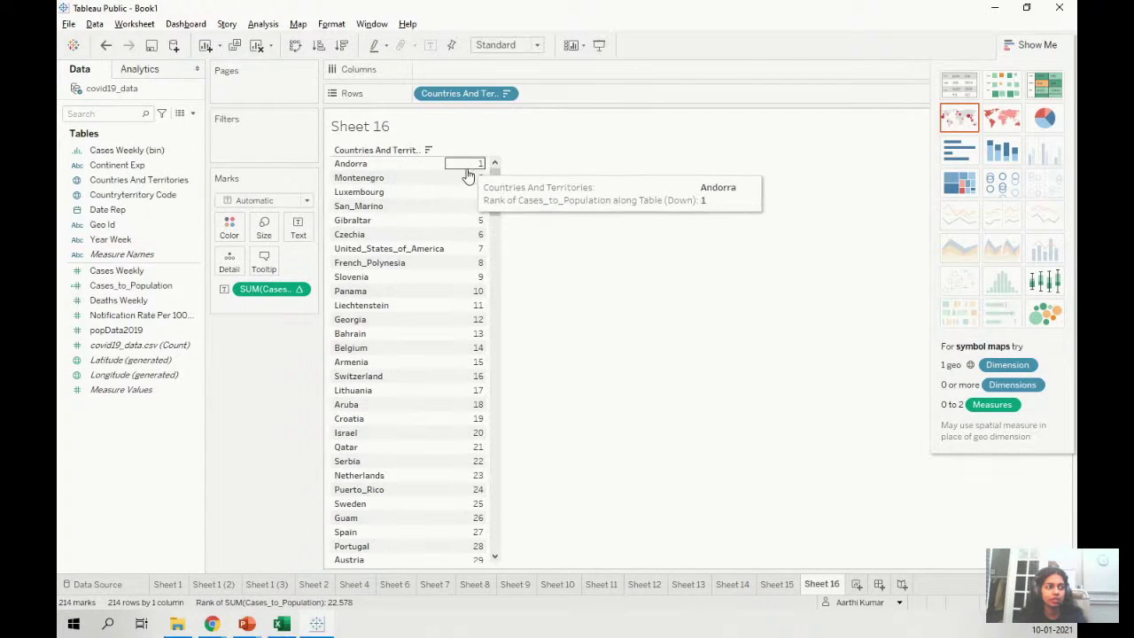
- Build a text table of Cases Weekly by Countries And Territories on a new worksheet
left_click(856, 584)
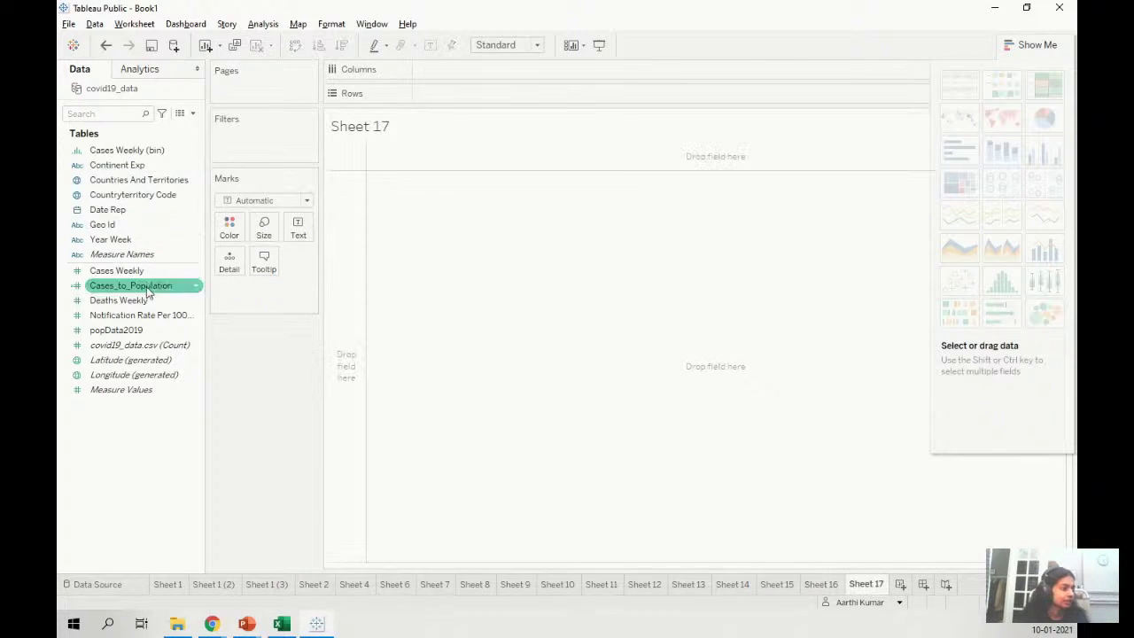
left_click(134, 183)
right_click(135, 185)
left_click(142, 190)
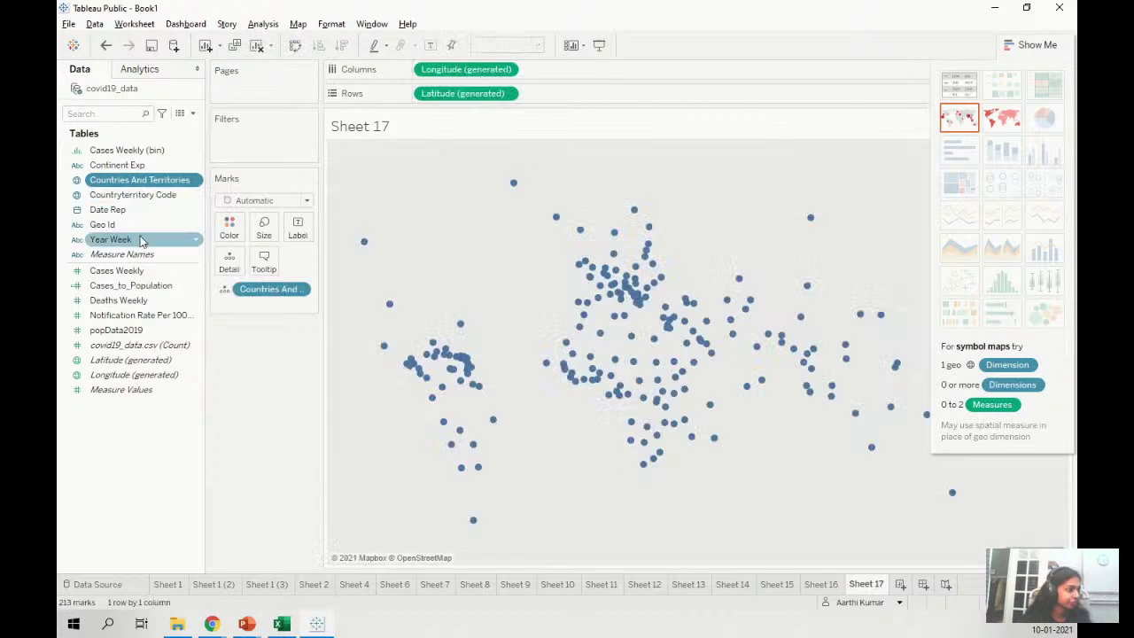
right_click(141, 271)
left_click(164, 278)
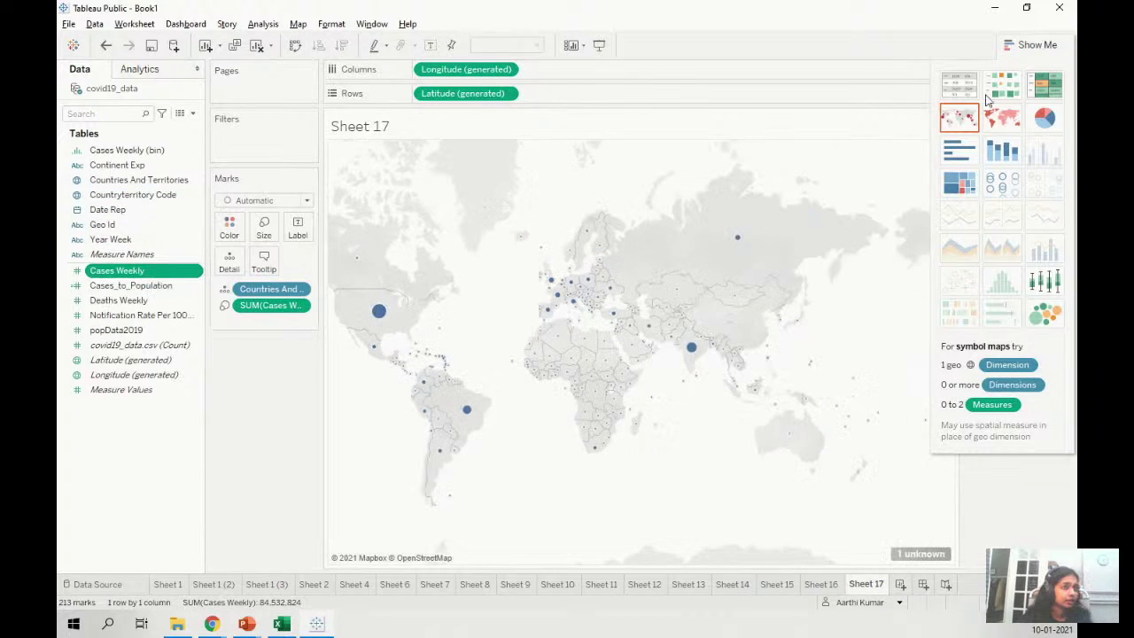
left_click(947, 85)
left_click(1005, 44)
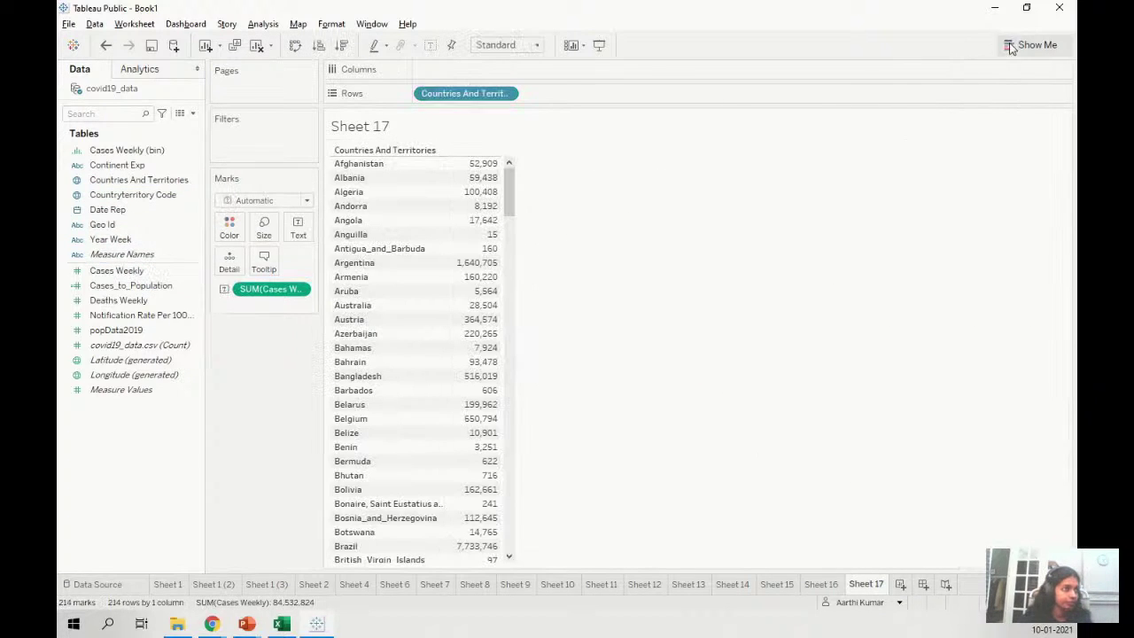
- Apply the Rank quick table calculation to Cases Weekly on Sheet 17 and sort the countries in ascending rank order
left_click(299, 290)
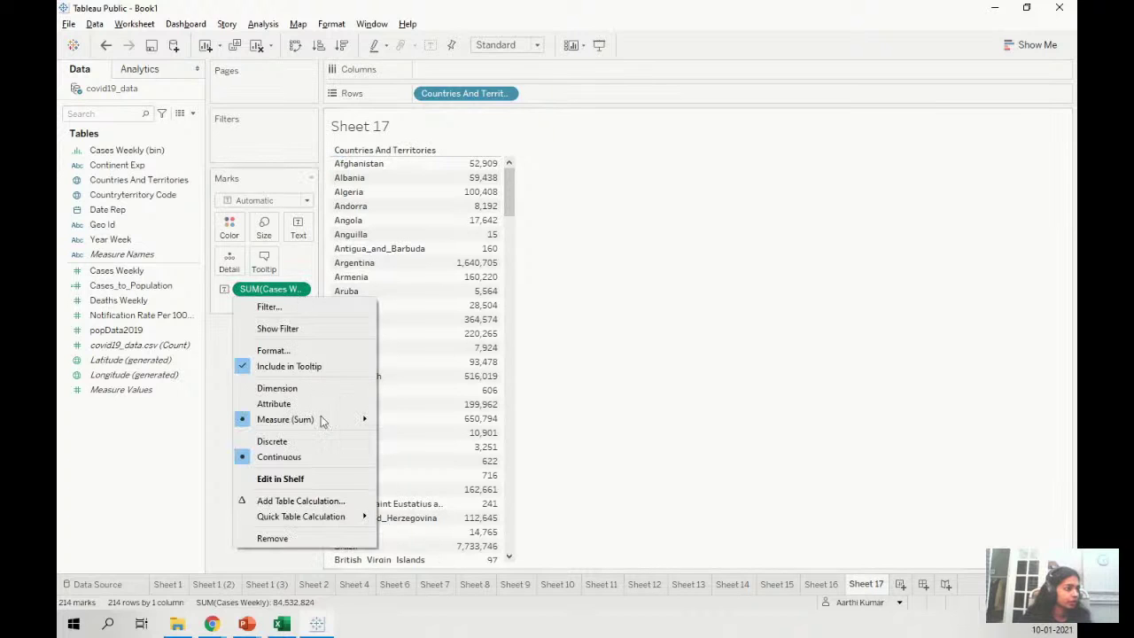
mouse_move(357, 517)
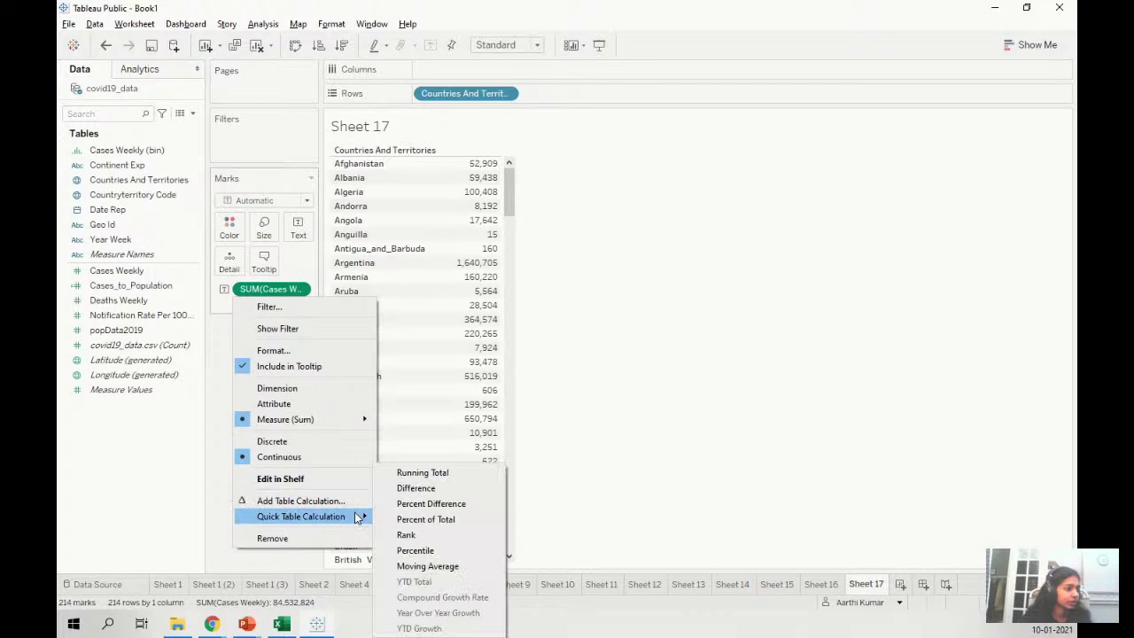
left_click(427, 535)
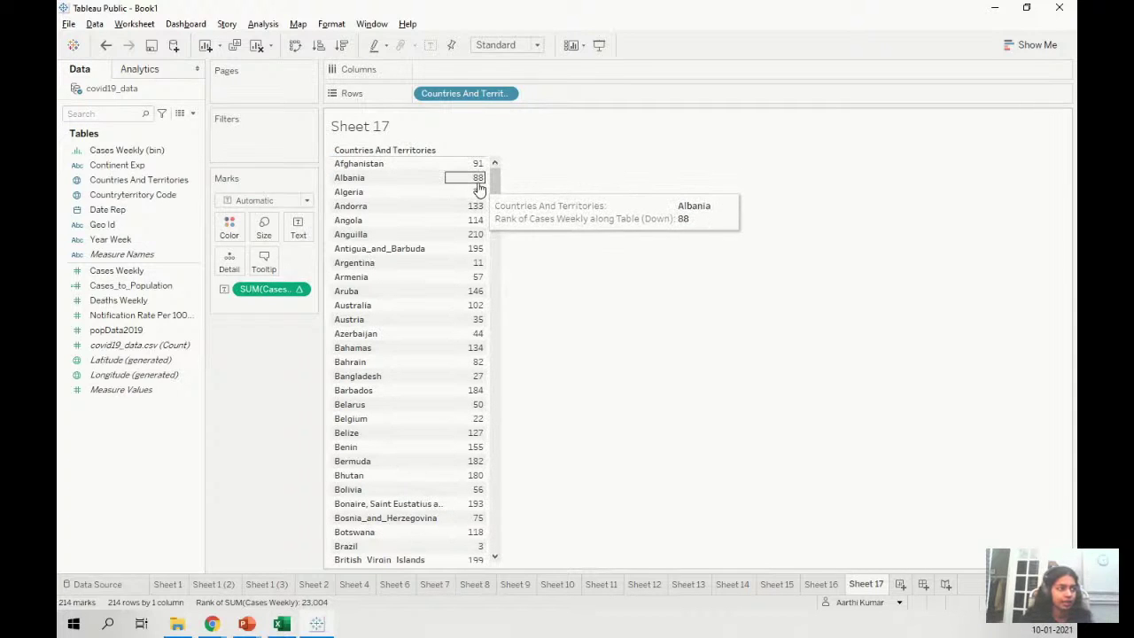
left_click(344, 51)
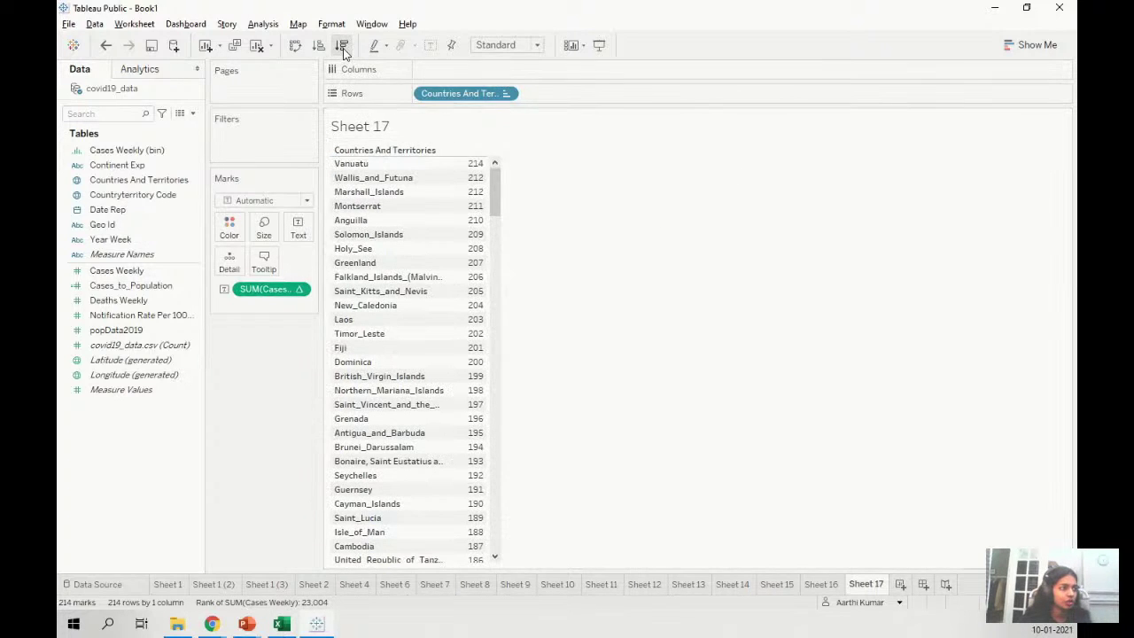
left_click(320, 48)
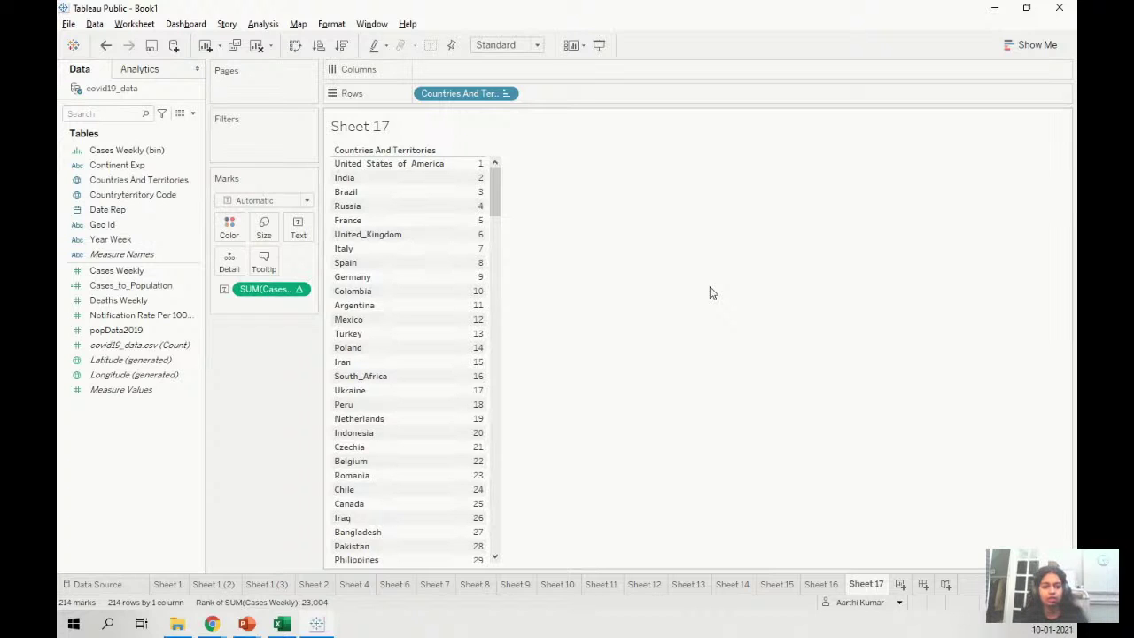
- Switch to the slide show and go back to the Data Relationships slide covering Nominal Comparison through Distribution
key("alt+Tab")
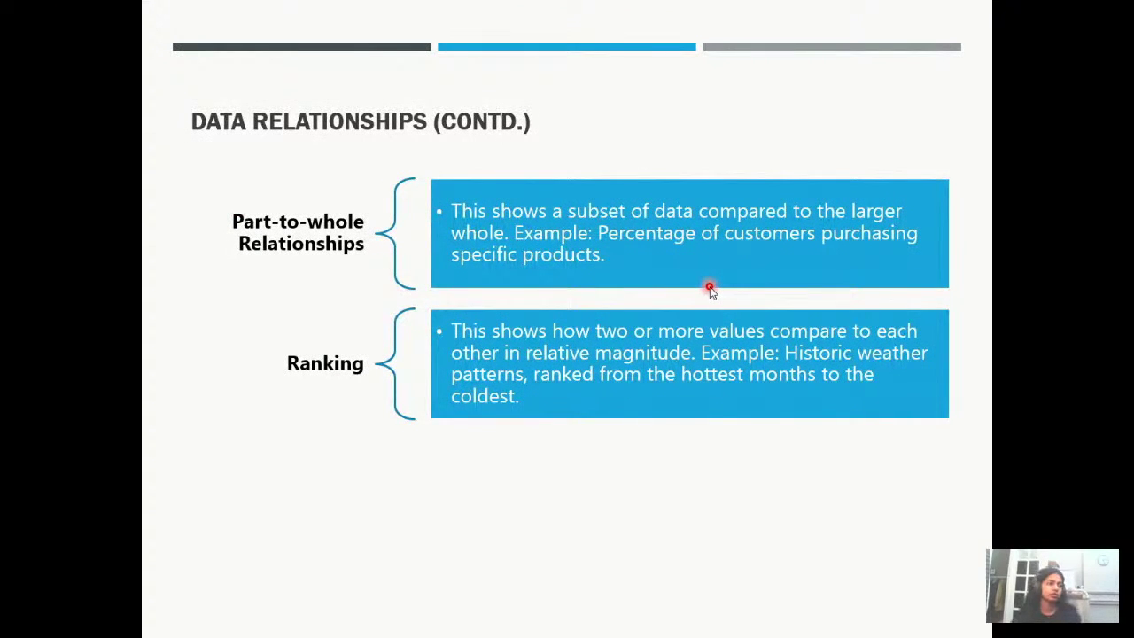
key("Left")
key("Left")
key("Left")
key("Left")
key("Left")
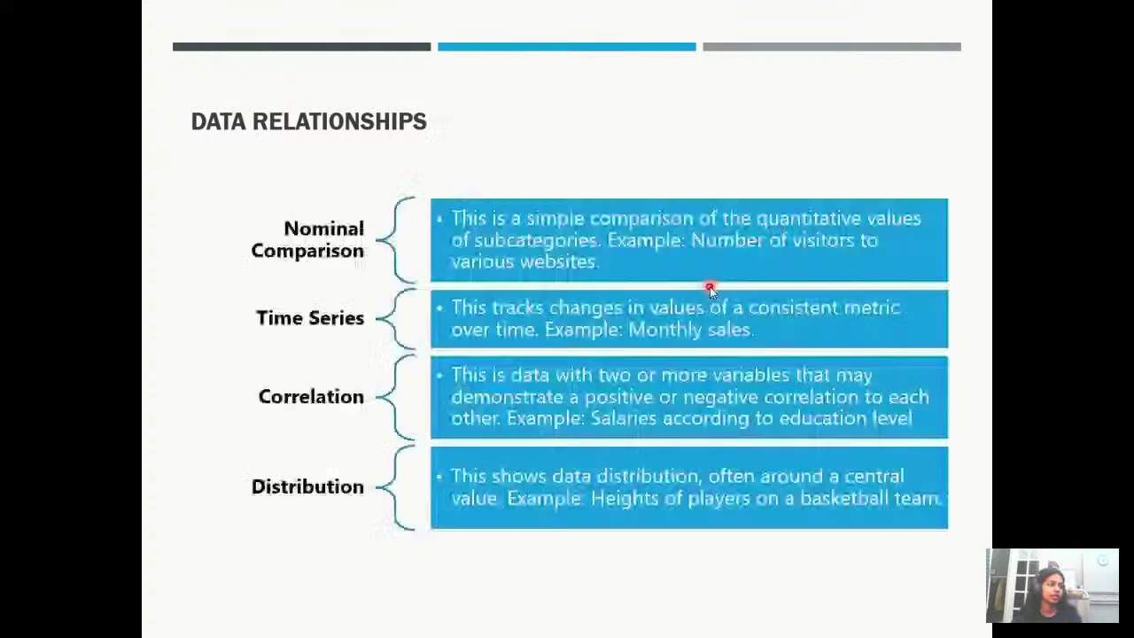
- Go back to the Trends, Correlation, Outliers slide and switch to Tableau Public
key("Left")
key("Left")
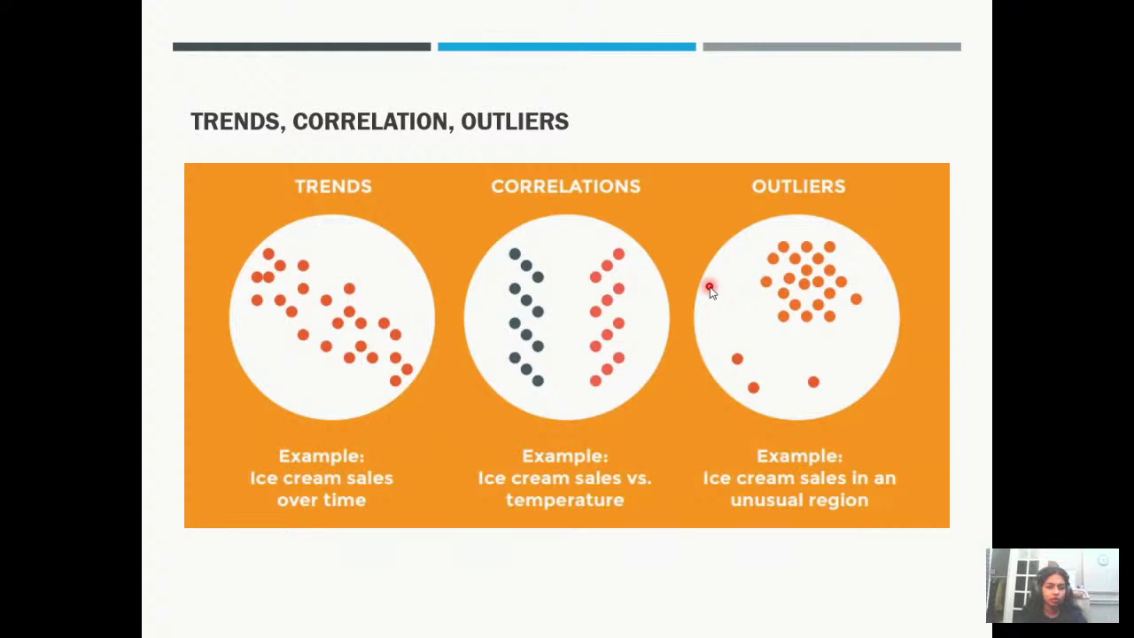
key("alt+Tab")
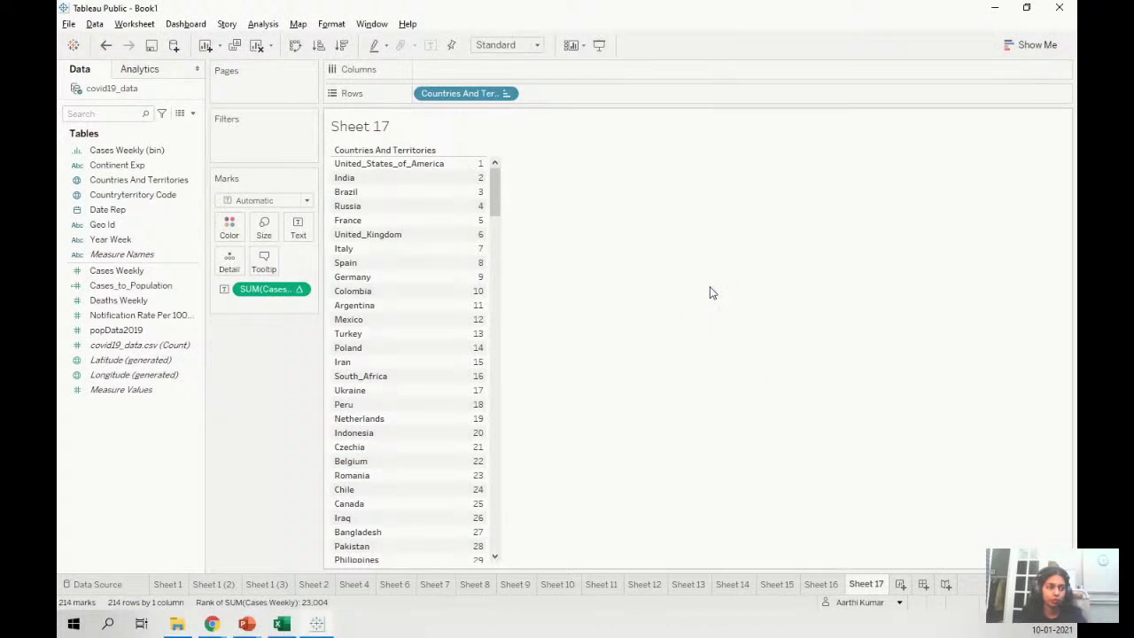
- Build a box-and-whisker plot of Cases Weekly by Countries And Territories on a new worksheet
left_click(900, 586)
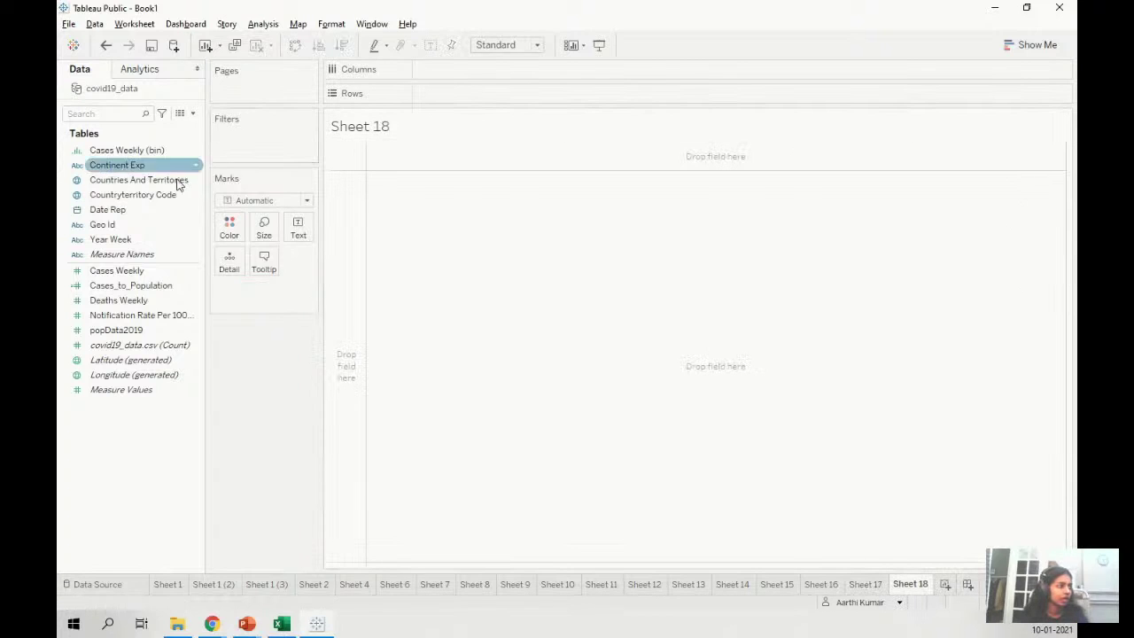
right_click(120, 180)
left_click(125, 187)
right_click(127, 272)
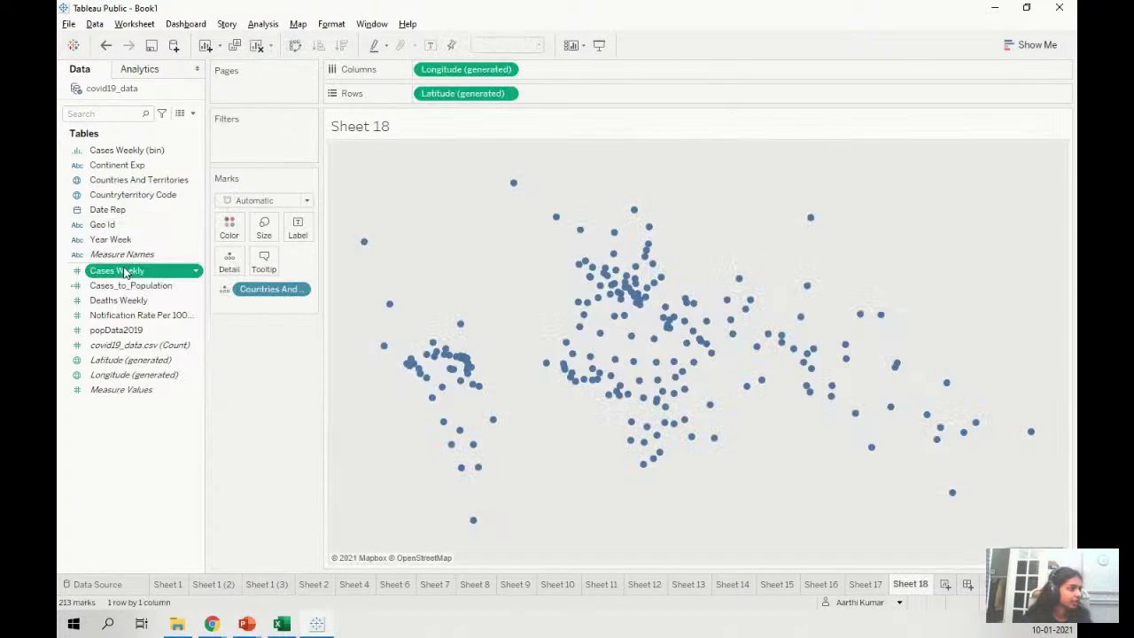
left_click(128, 277)
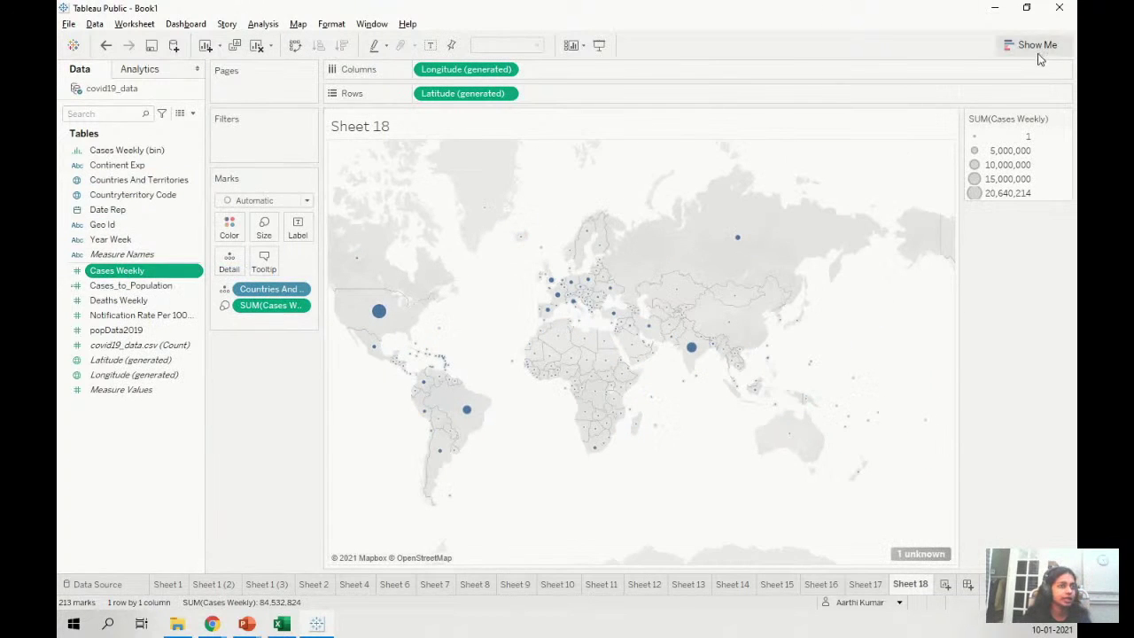
left_click(1037, 50)
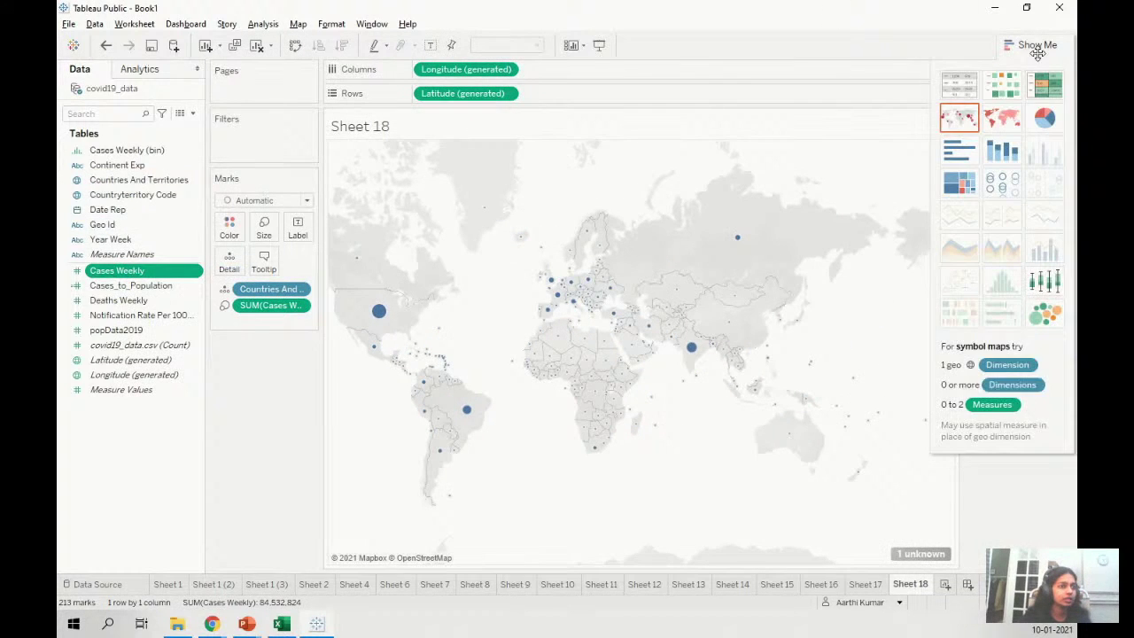
left_click(1049, 278)
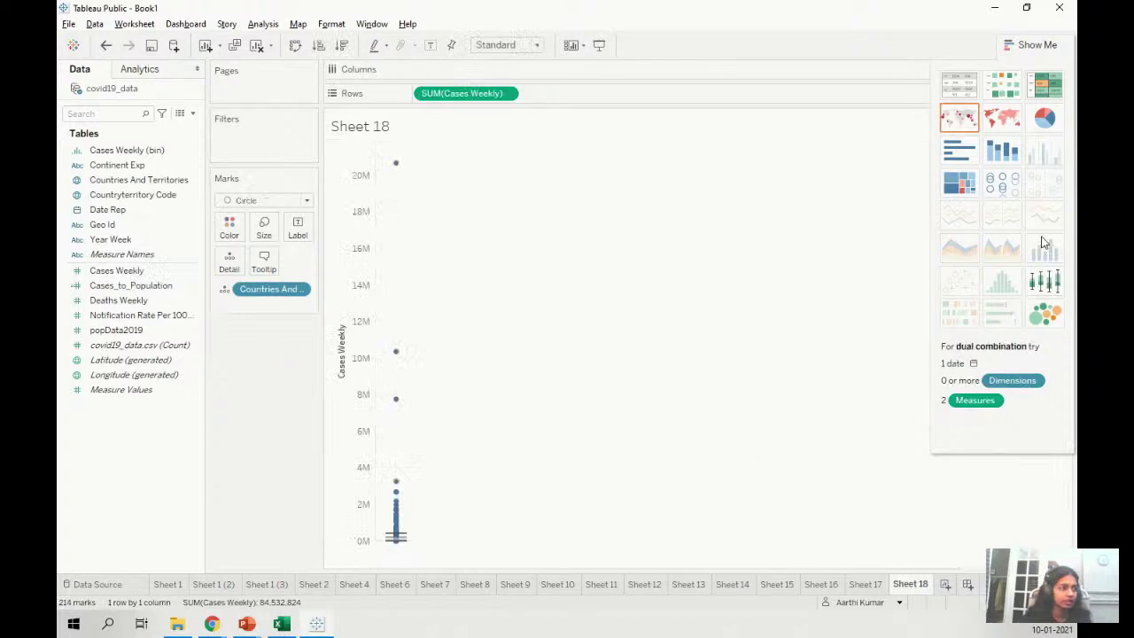
left_click(1040, 43)
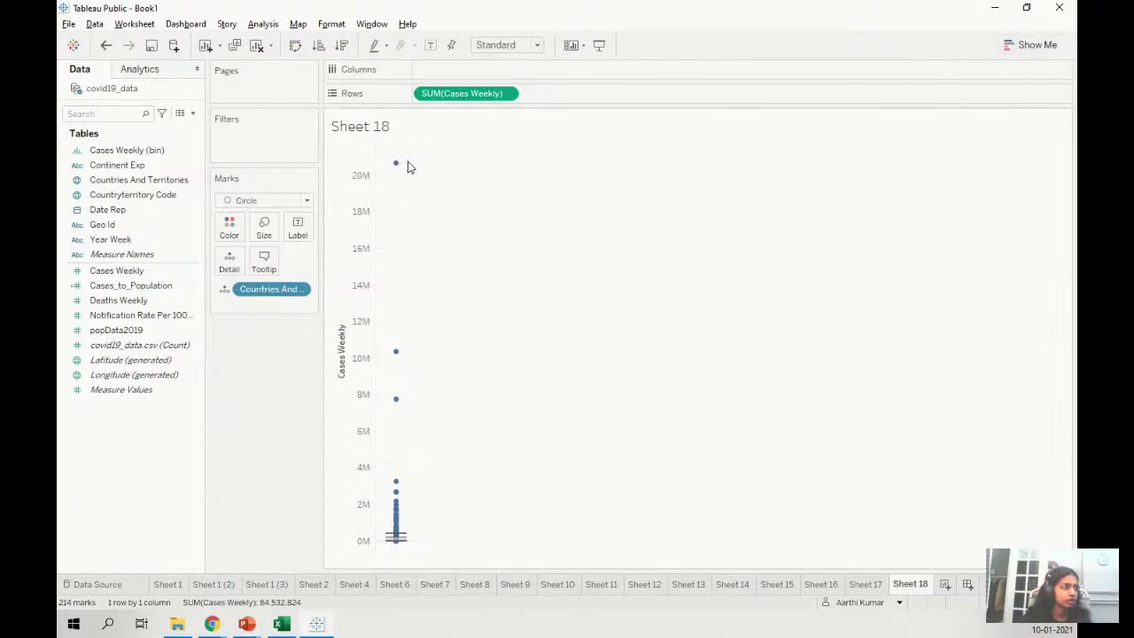
mouse_move(396, 403)
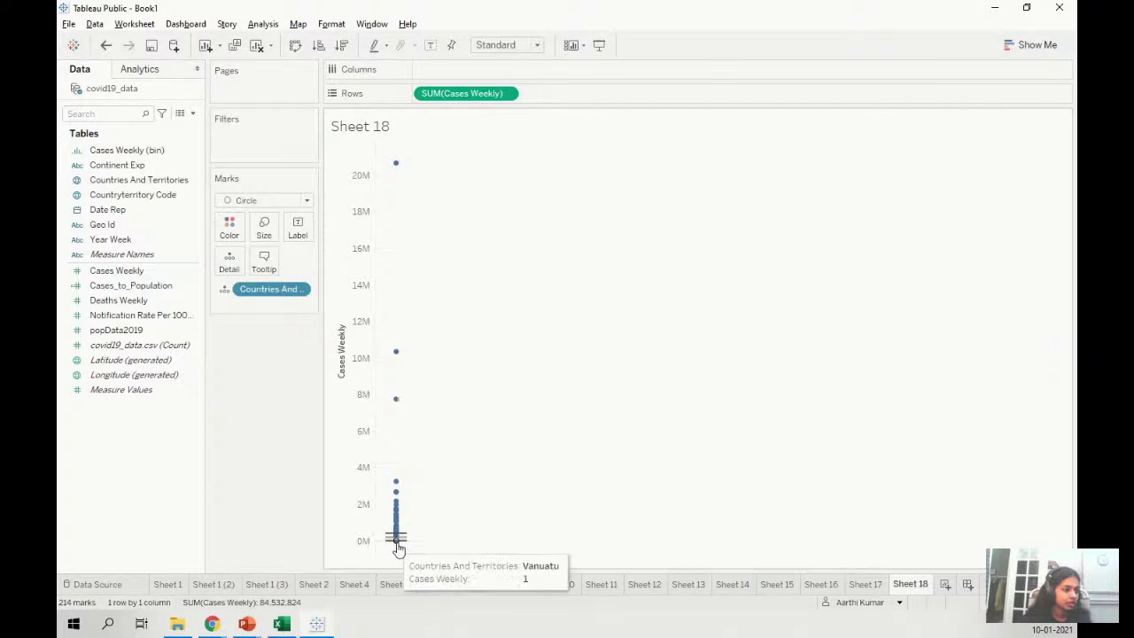
- Split the box plot by continent by adding Continent Exp to the sheet
mouse_move(133, 169)
left_mouse_down()
mouse_move(512, 149)
mouse_move(334, 169)
mouse_move(139, 168)
left_mouse_up()
right_click(142, 166)
left_click(181, 174)
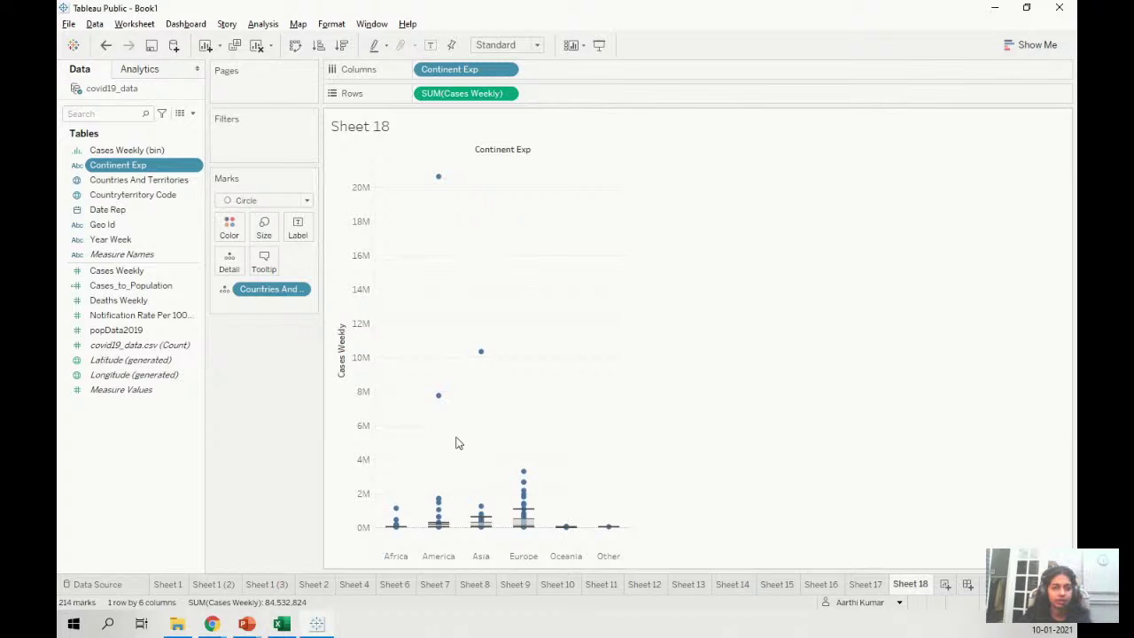
- Show a Continent Exp filter on the worksheet and limit the box plot to Africa
left_click(196, 167)
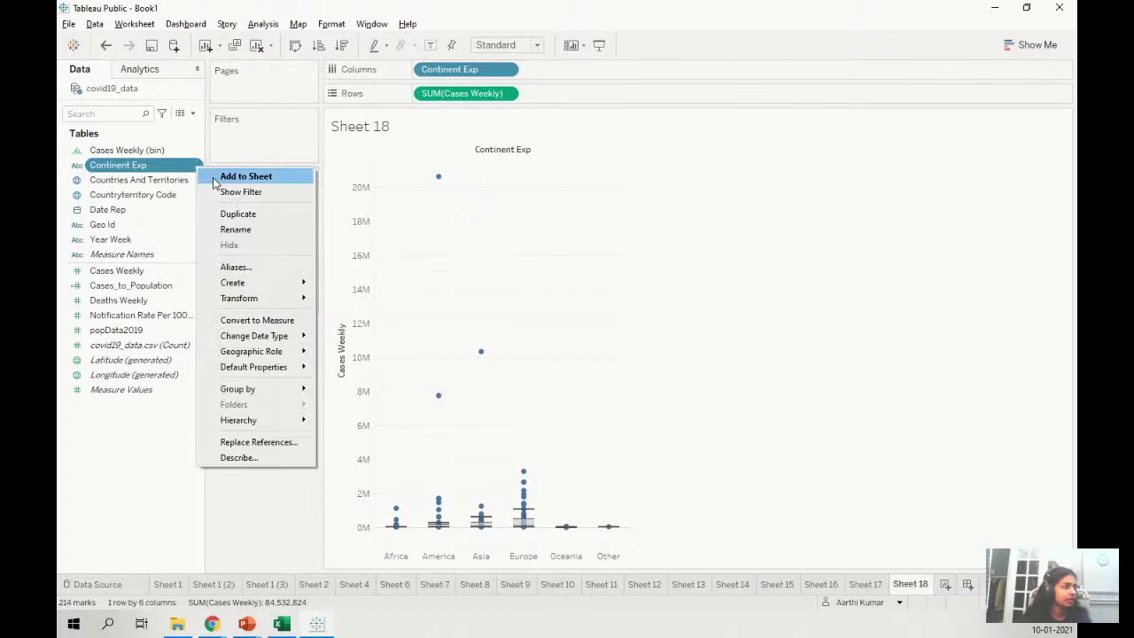
left_click(229, 192)
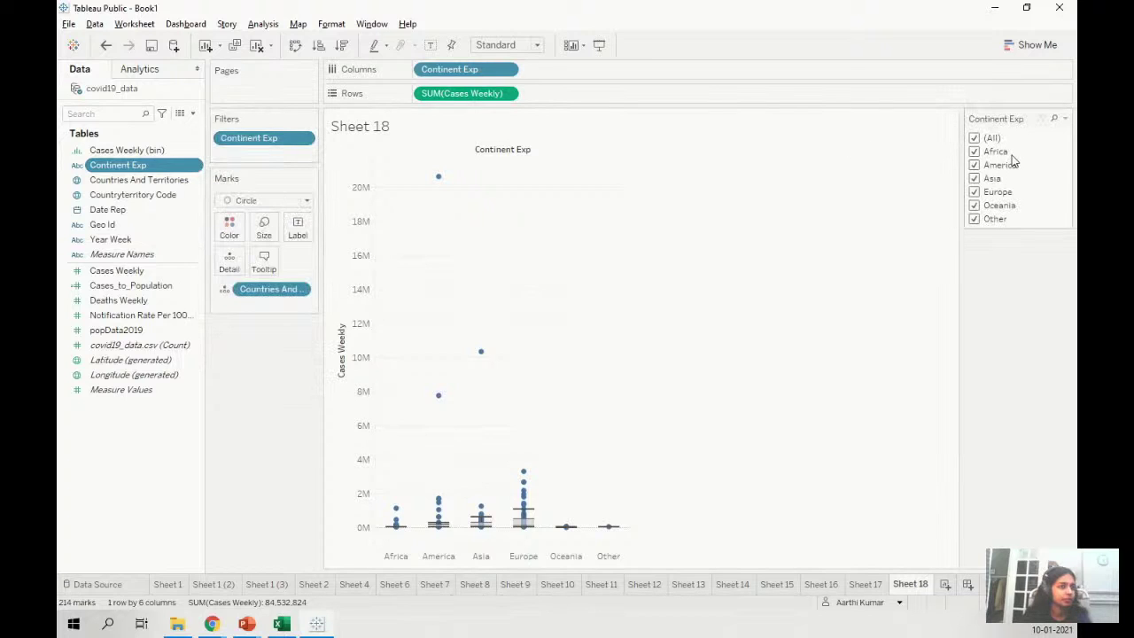
left_click(975, 138)
left_click(975, 152)
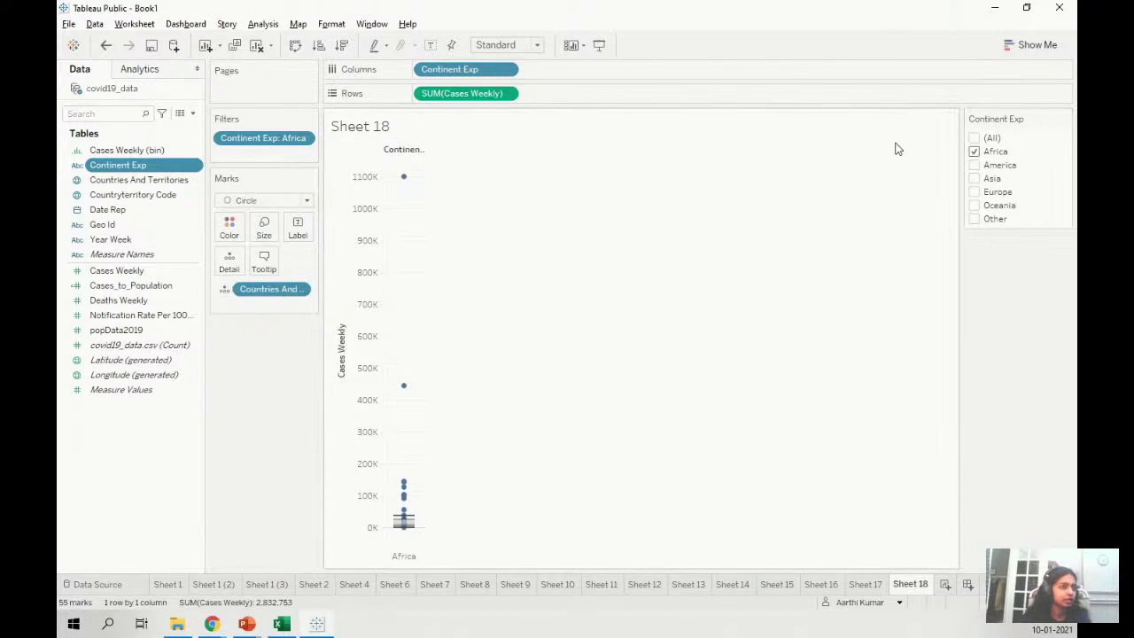
- Switch the Continent Exp filter to Oceania only and inspect the country marks outside and on the whisker
left_click(975, 152)
left_click(975, 206)
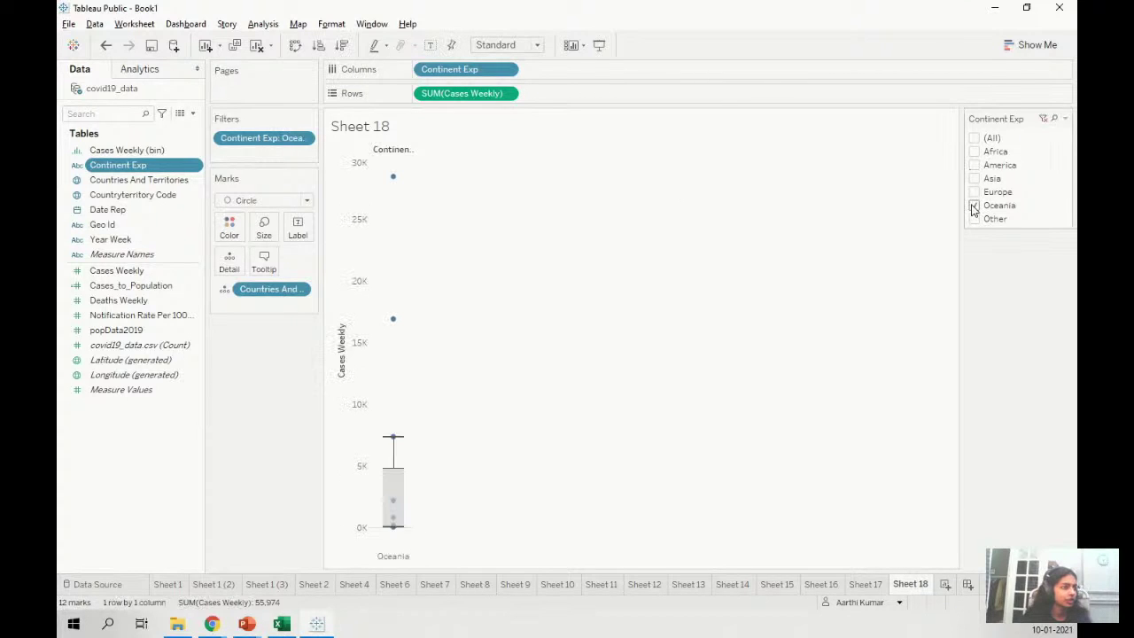
mouse_move(396, 496)
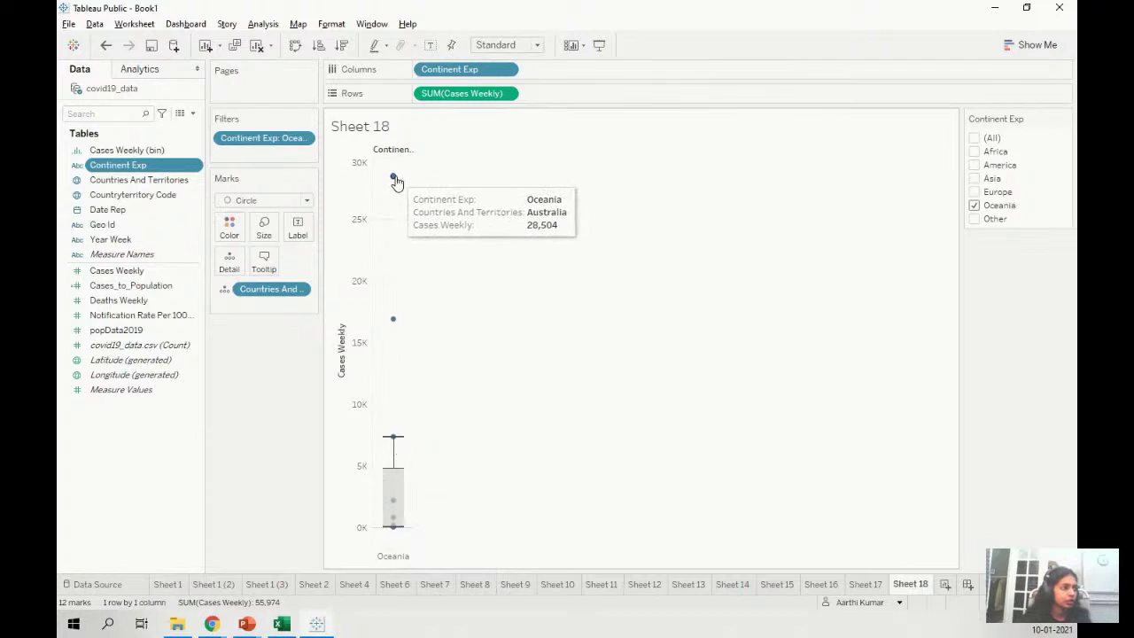
mouse_move(400, 324)
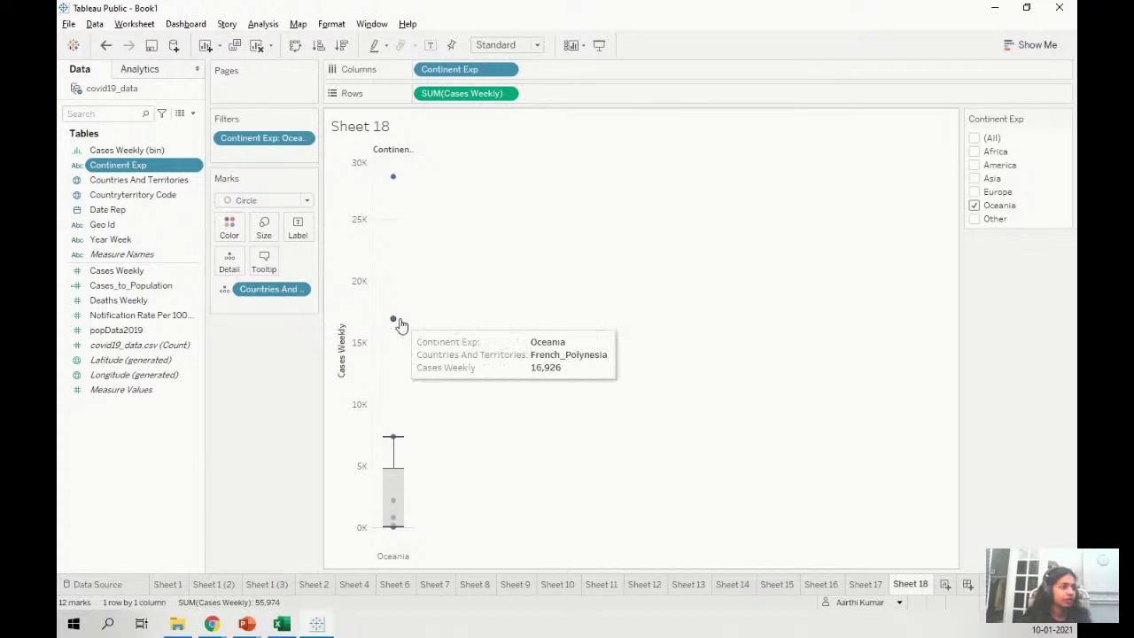
mouse_move(393, 442)
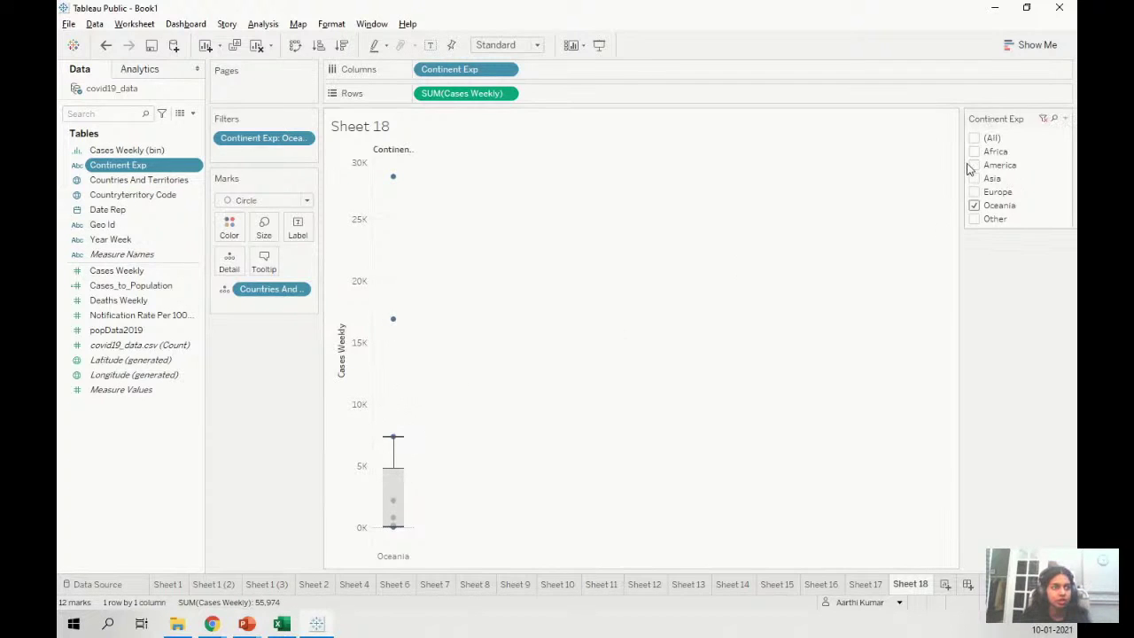
- Switch the Continent Exp filter to Europe only and inspect the countries with the highest Cases Weekly
left_click(974, 205)
left_click(974, 192)
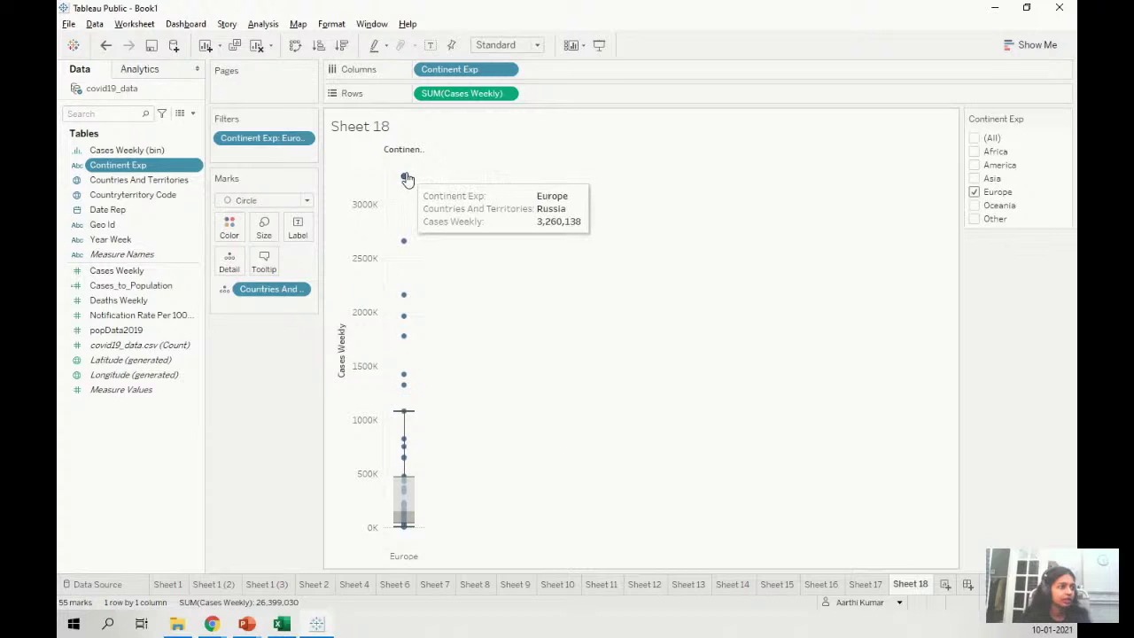
mouse_move(404, 253)
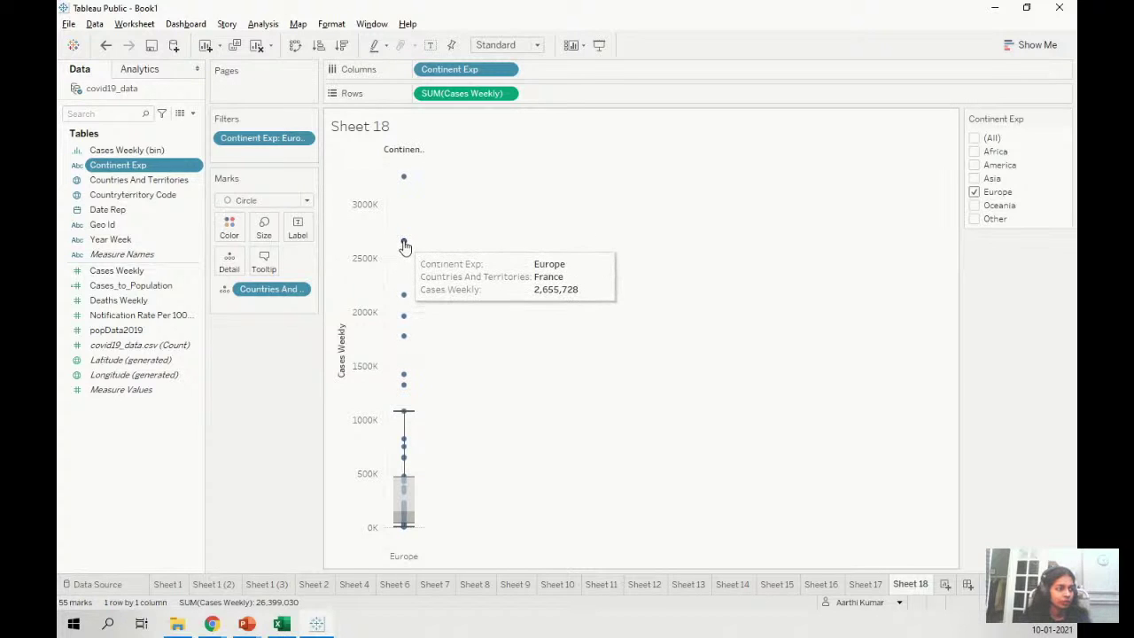
mouse_move(407, 304)
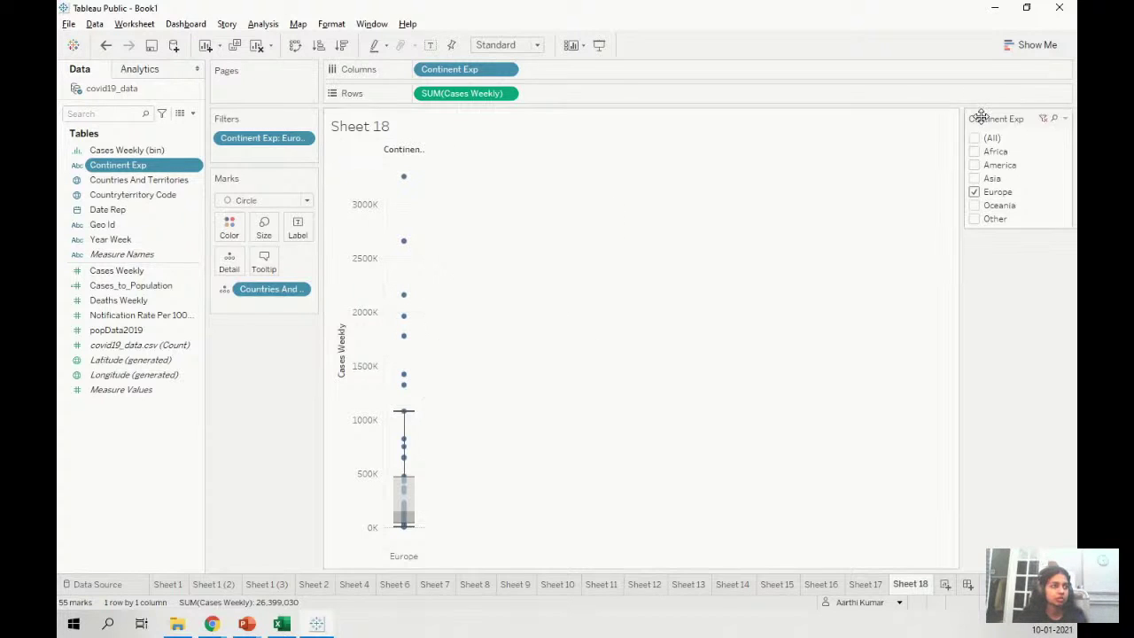
left_click(1045, 48)
left_click(1048, 52)
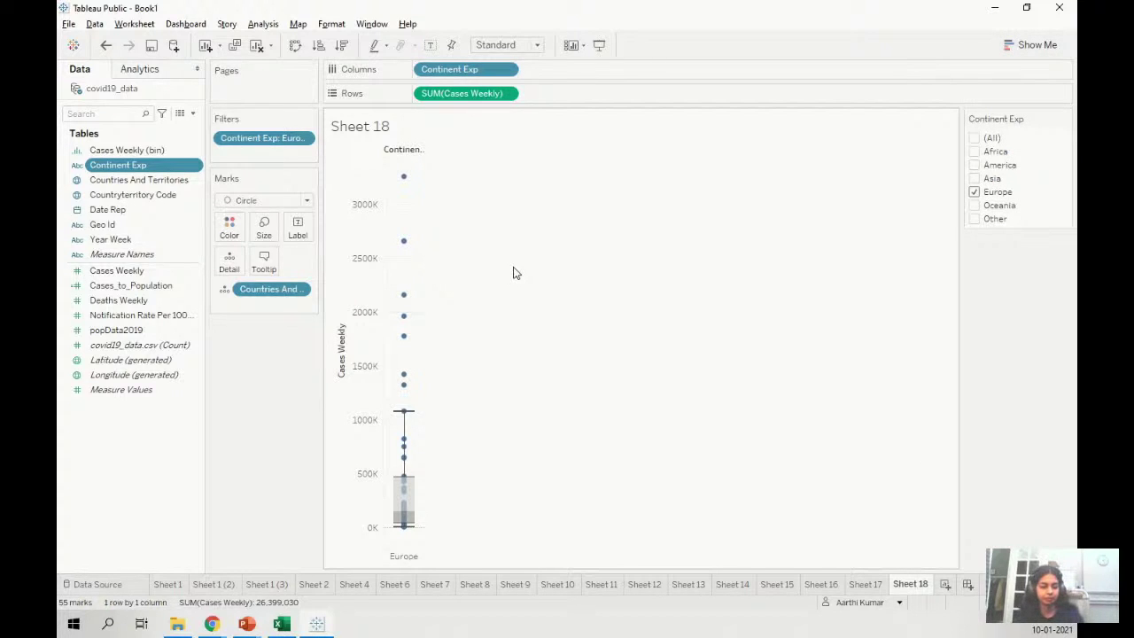
- Switch to the slide show and advance past the Data Relationships slides to the Dashboard title slide
key("alt+Tab")
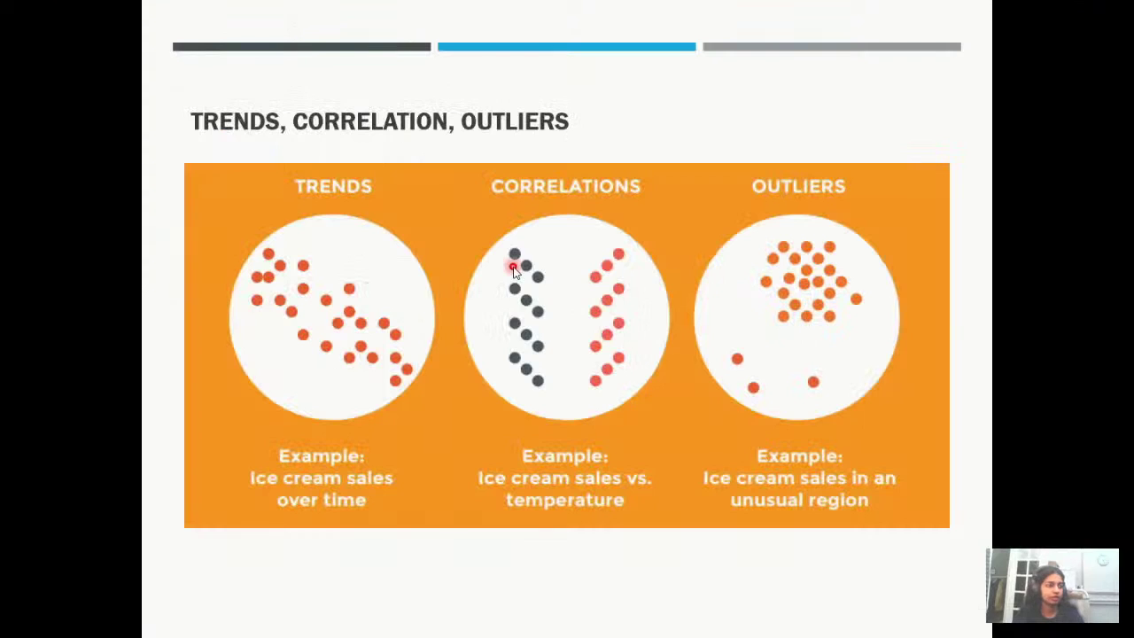
left_click(513, 272)
left_click(513, 268)
left_click(513, 268)
left_click(513, 267)
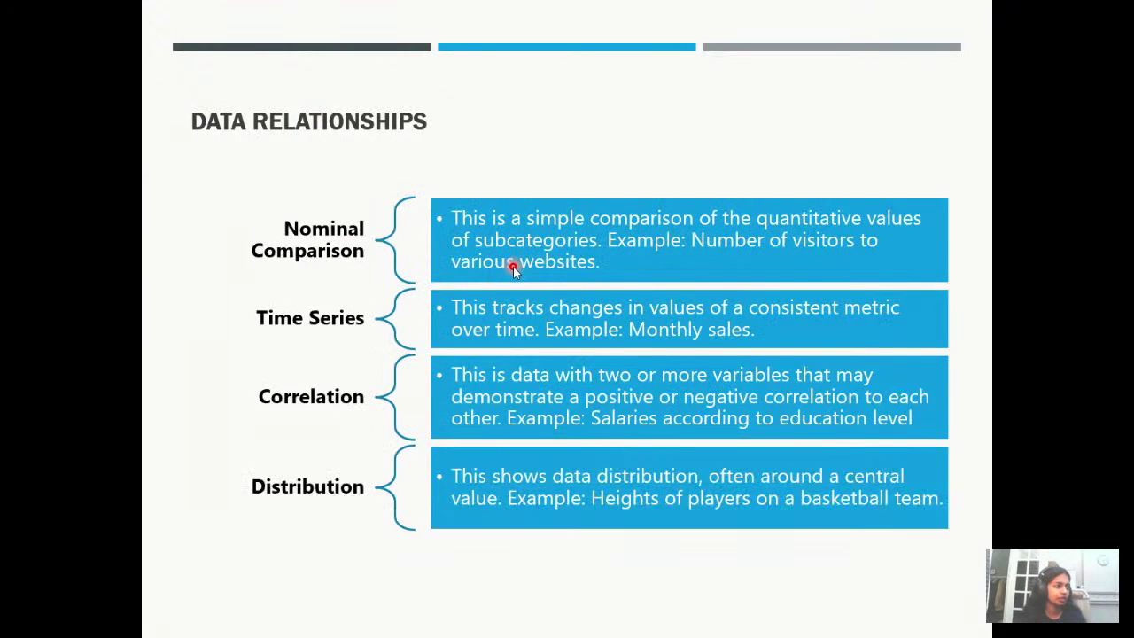
left_click(513, 267)
left_click(513, 268)
left_click(513, 267)
left_click(513, 267)
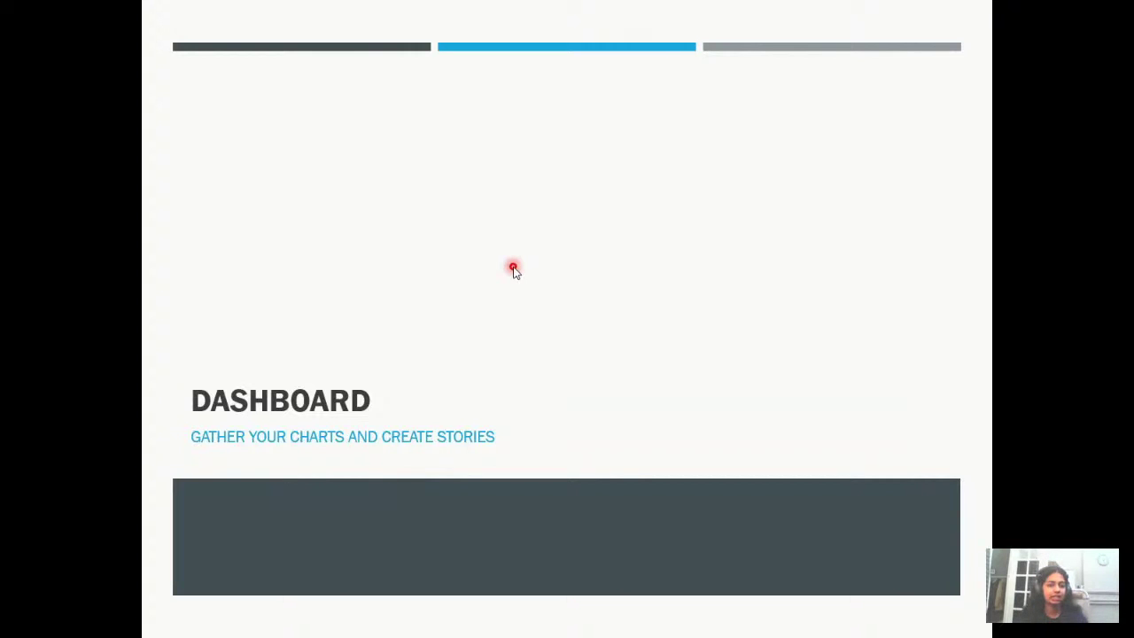
- Switch to Tableau Public, create a new dashboard and set its size to Automatic
key("alt+Tab")
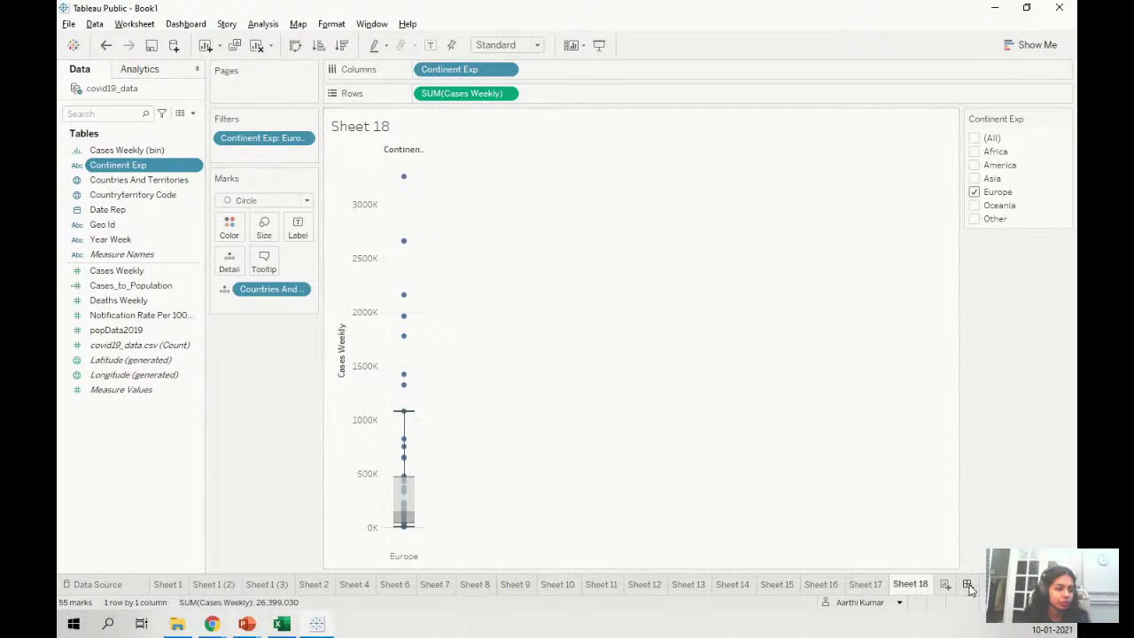
left_click(181, 24)
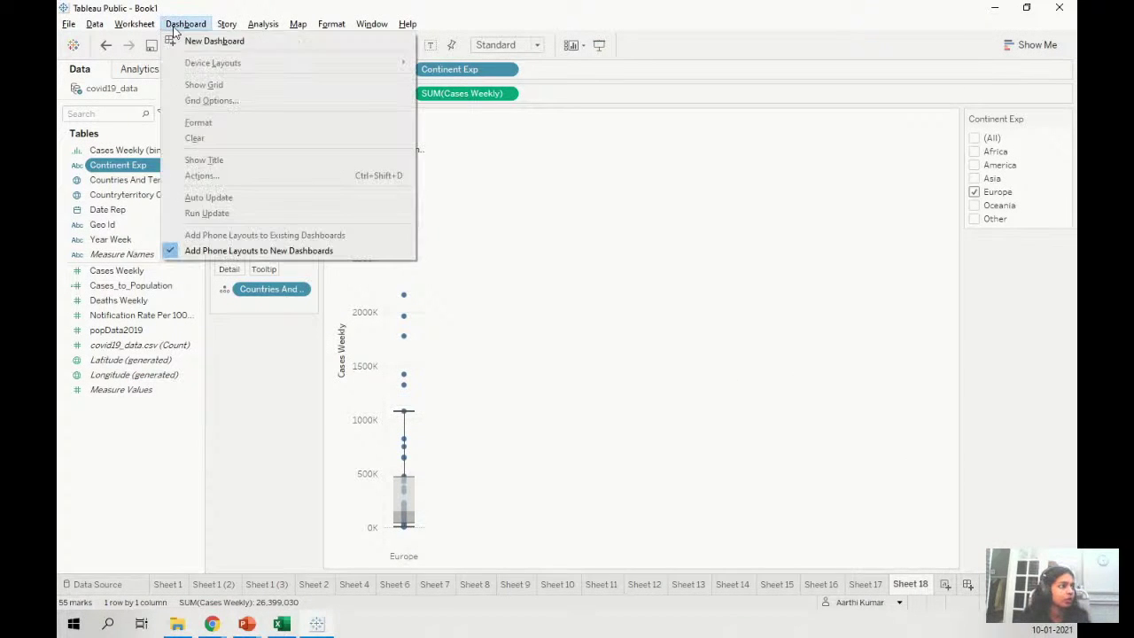
left_click(203, 41)
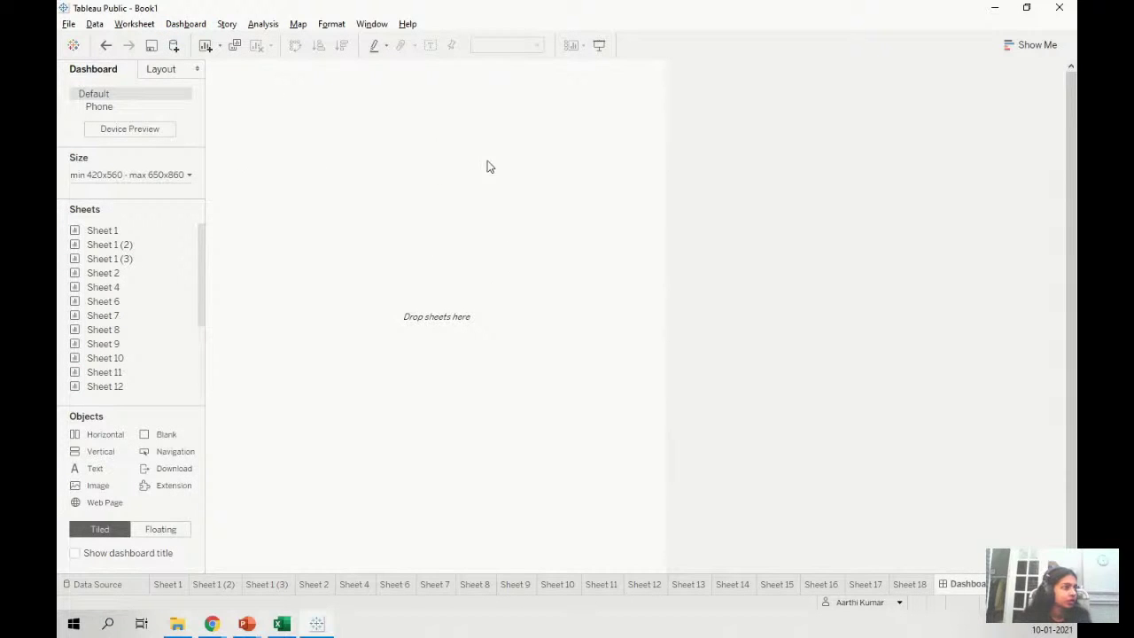
left_click(133, 102)
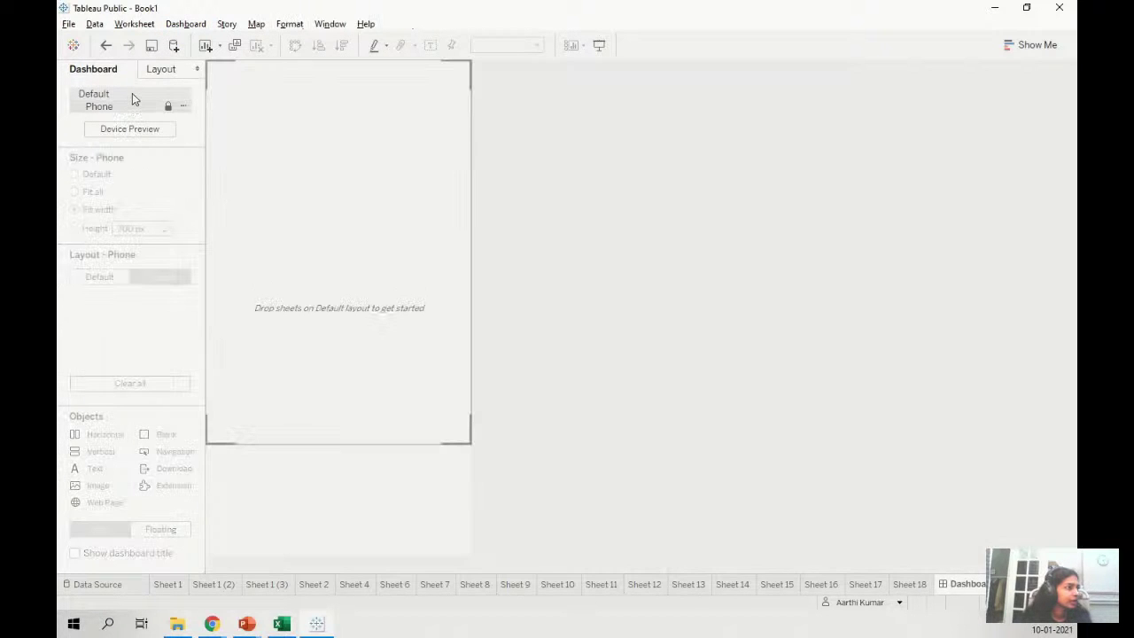
left_click(129, 93)
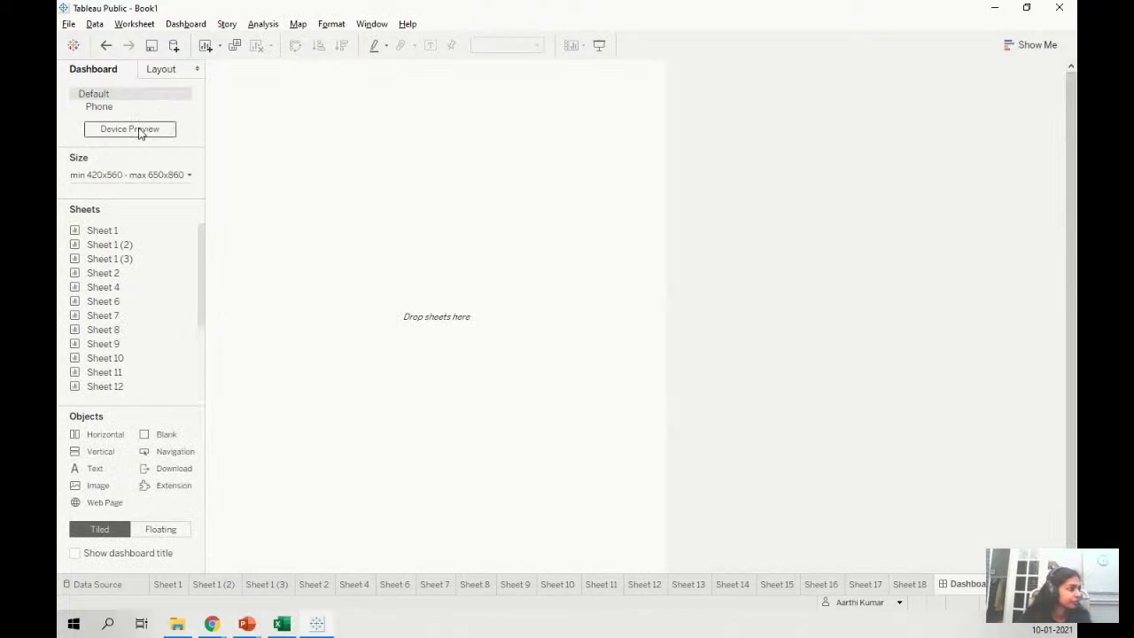
left_click(132, 173)
left_click(134, 197)
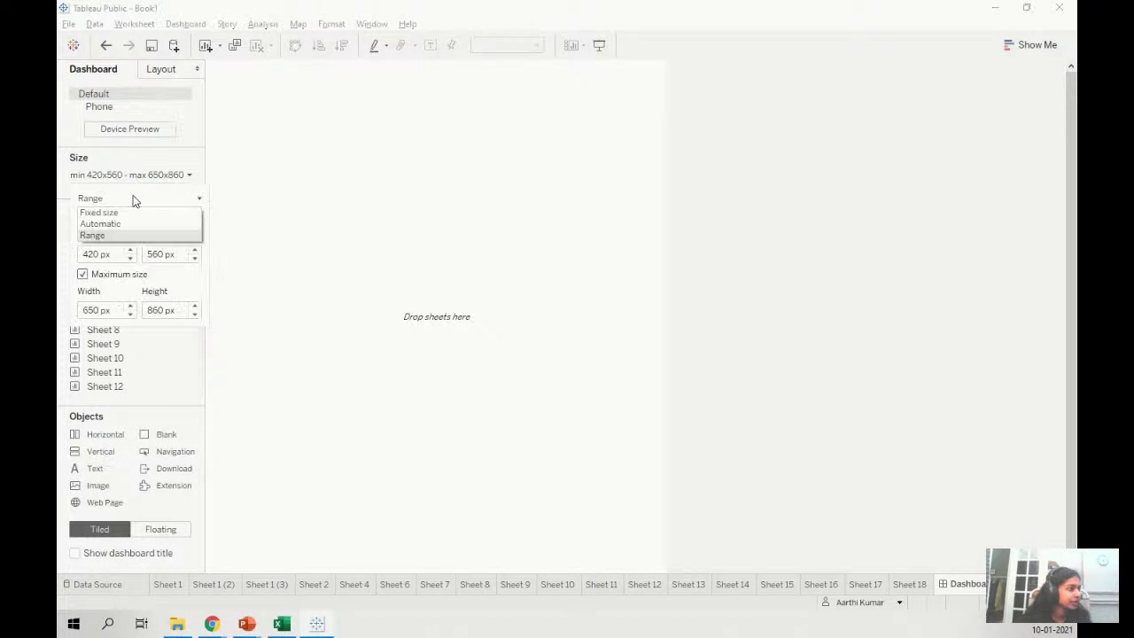
left_click(127, 224)
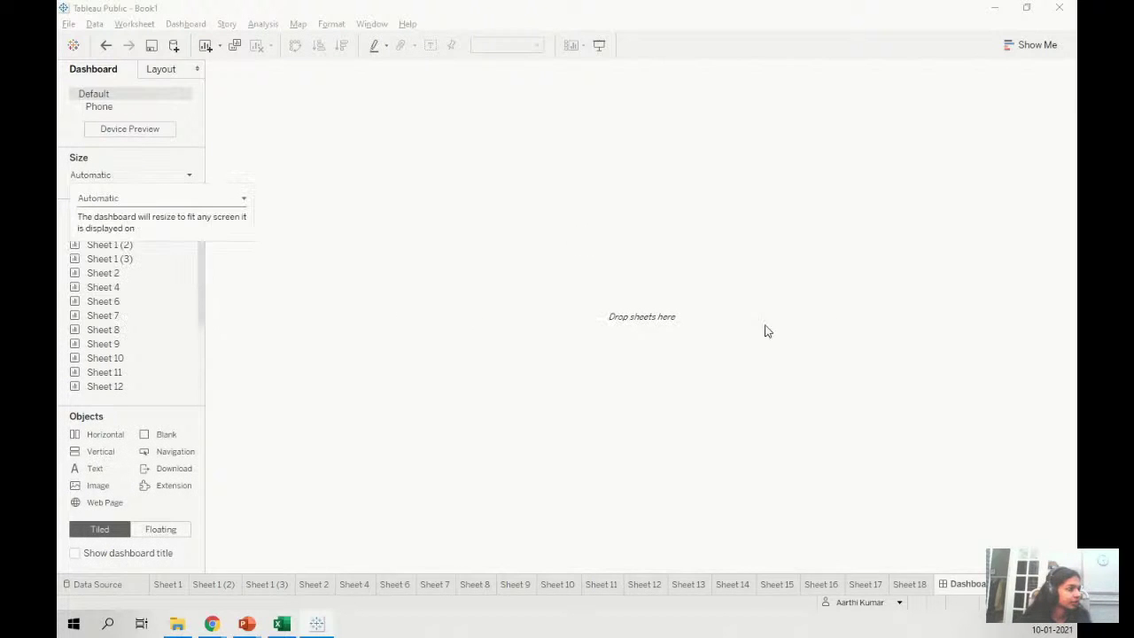
left_click(655, 298)
- Place Sheet 1 on the dashboard, with Sheet 1 (2) to its right and Sheet 1 (3) beneath it
mouse_move(103, 229)
left_click_drag(104, 230, 290, 217)
mouse_move(123, 250)
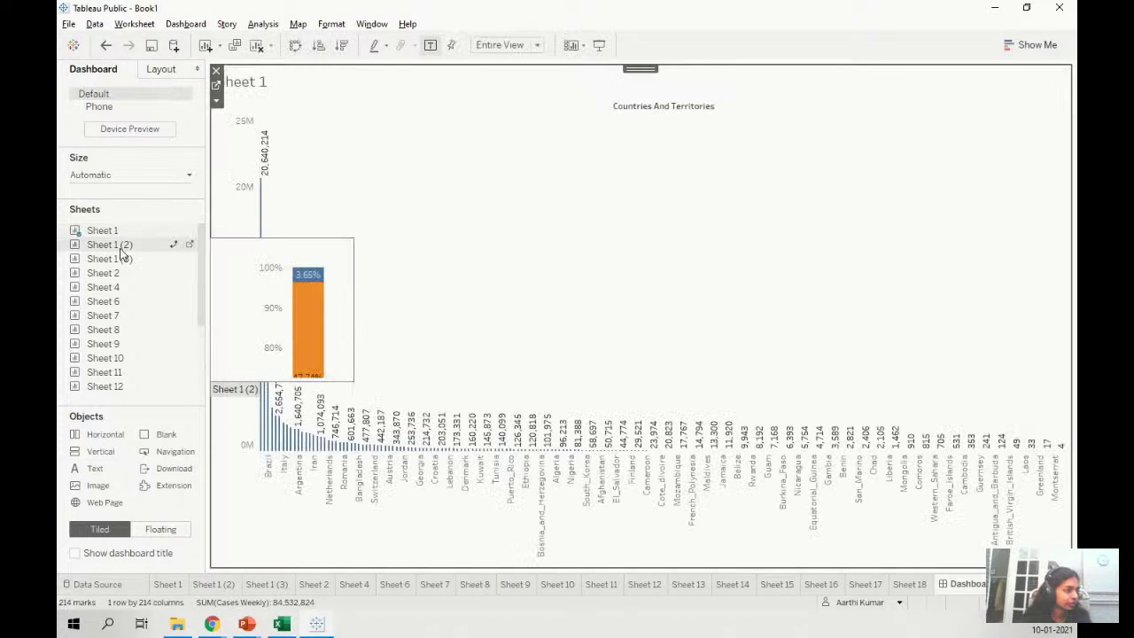
left_click_drag(121, 252, 743, 322)
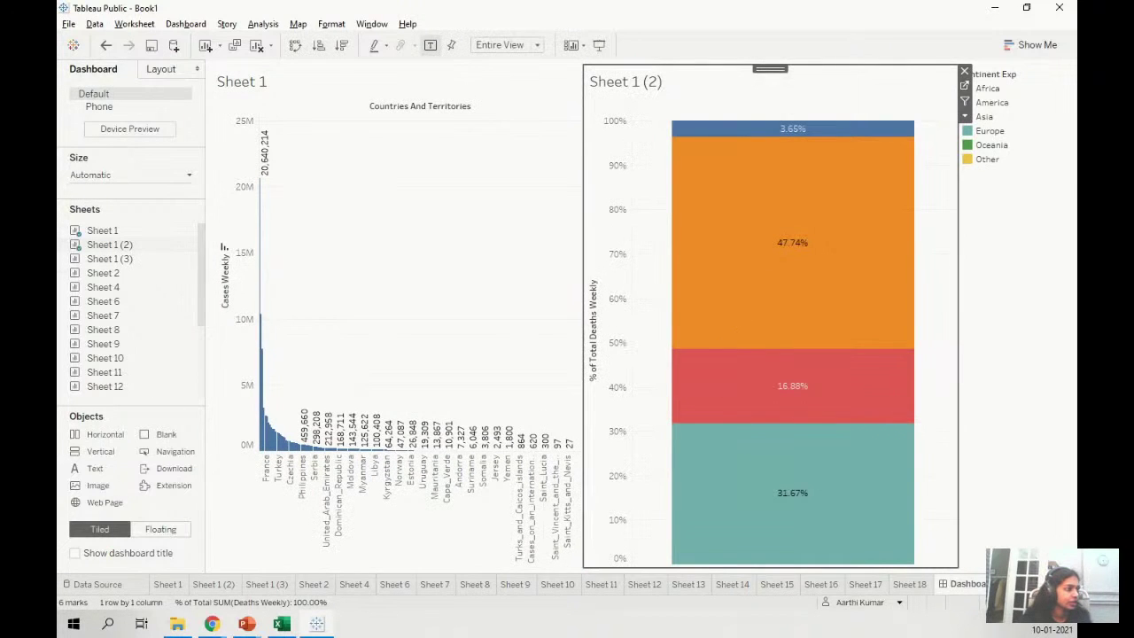
mouse_move(106, 259)
left_click_drag(105, 259, 417, 413)
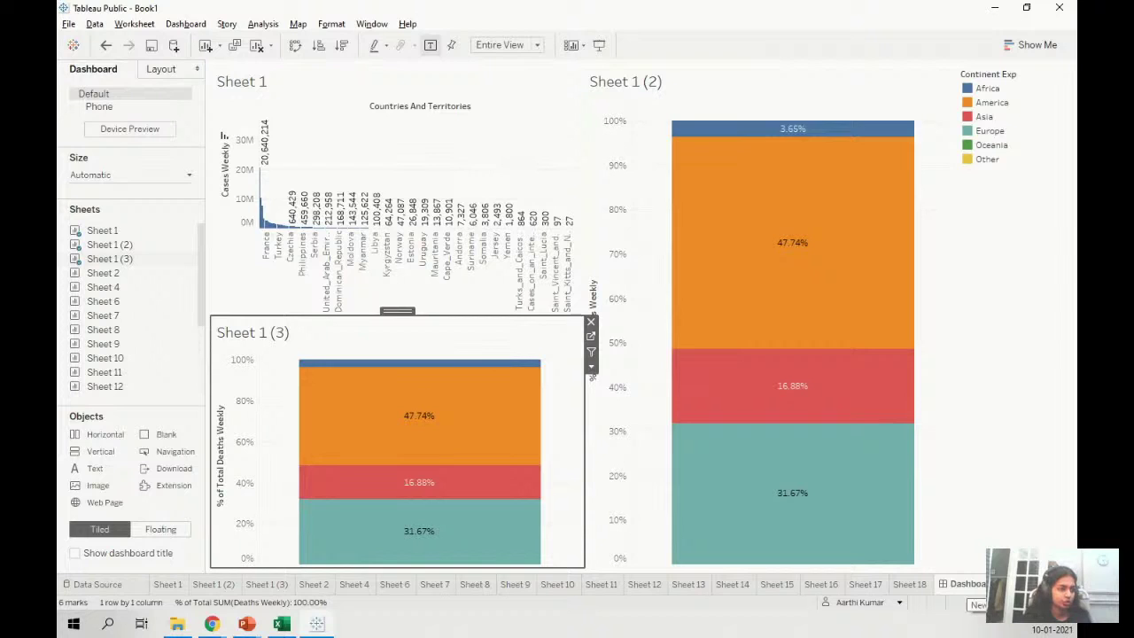
- Create a second blank dashboard in the workbook
left_click(994, 585)
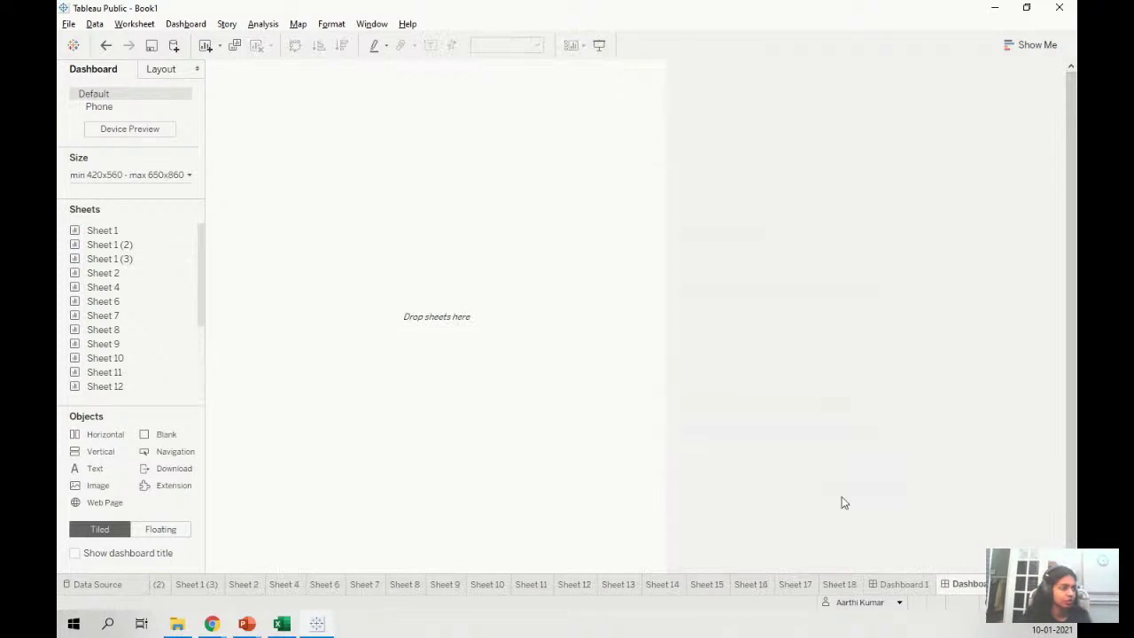
- Place Sheet 1 (3) on the blank dashboard and add Sheet 7 beneath the Continent Exp legend
double_click(115, 277)
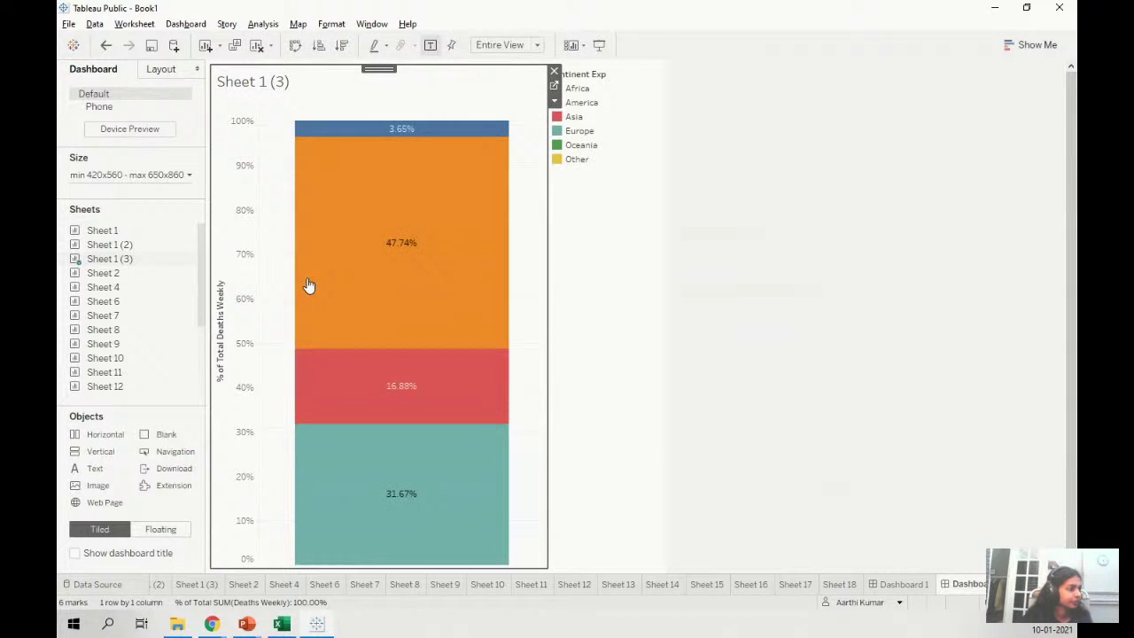
mouse_move(372, 172)
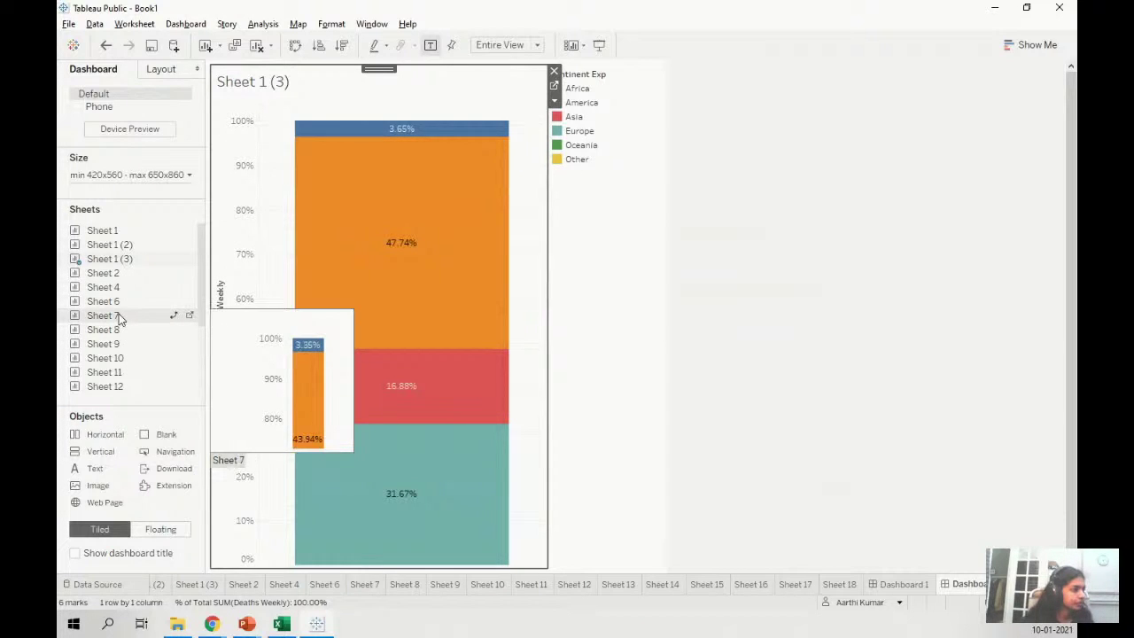
left_click_drag(116, 316, 636, 336)
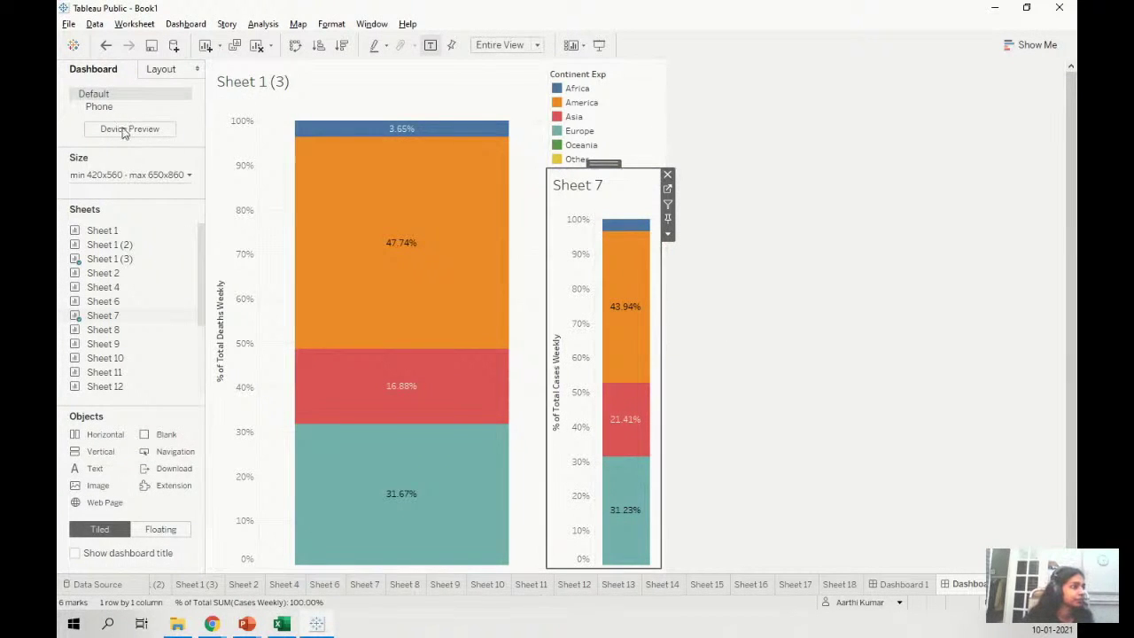
- Set the dashboard size to Automatic and widen Sheet 7 by narrowing Sheet 1 (3)
left_click(130, 180)
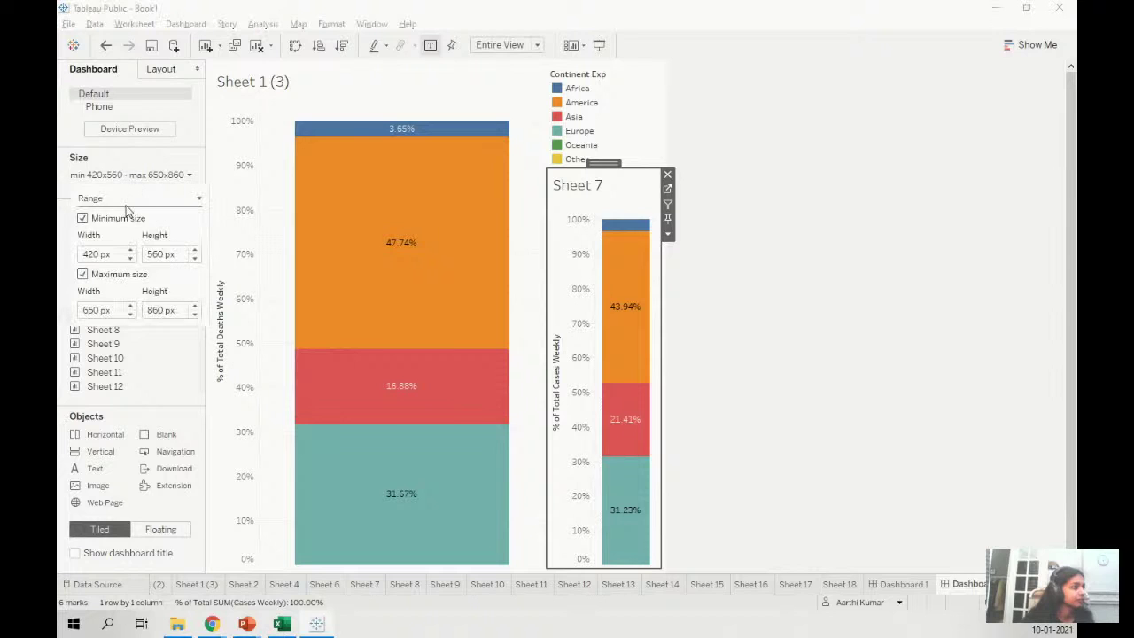
left_click(132, 198)
left_click(100, 223)
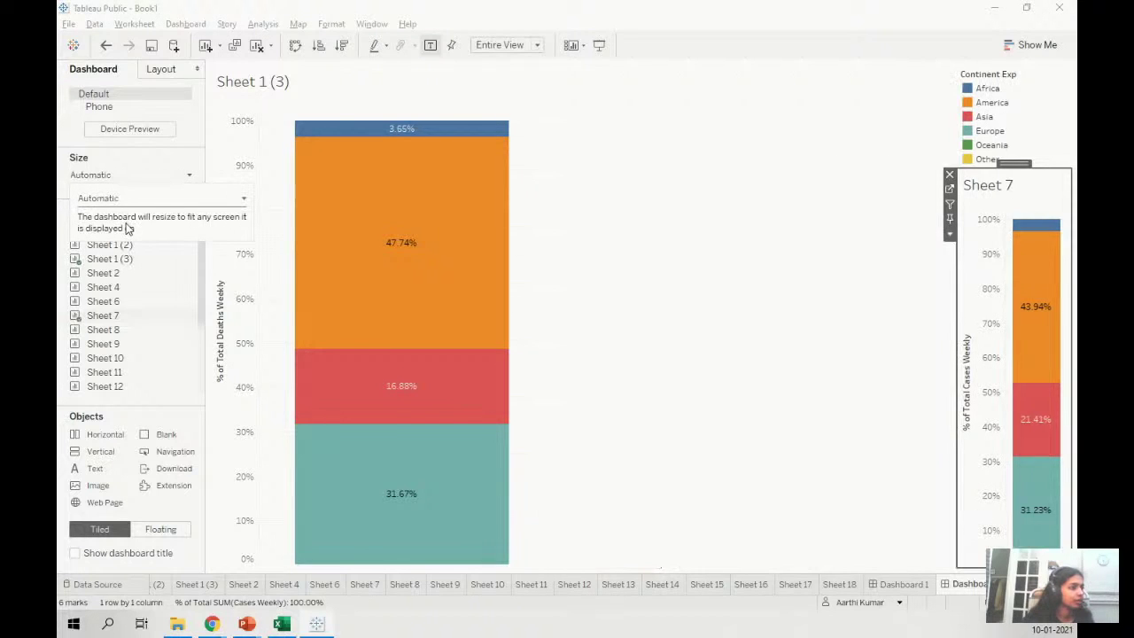
left_click(930, 266)
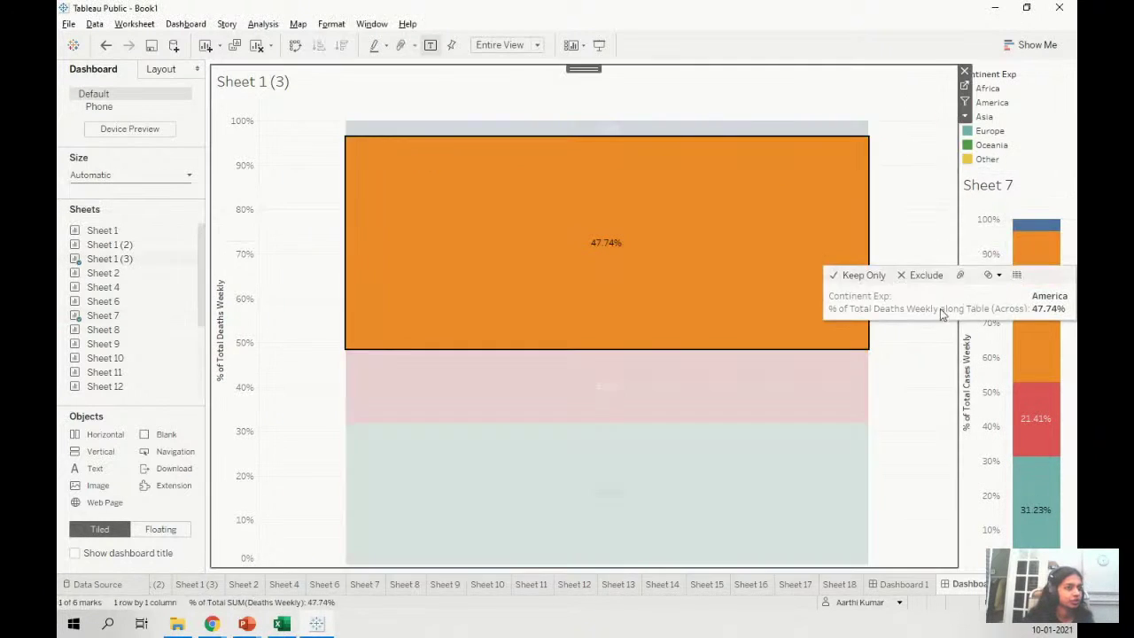
left_click_drag(841, 310, 610, 304)
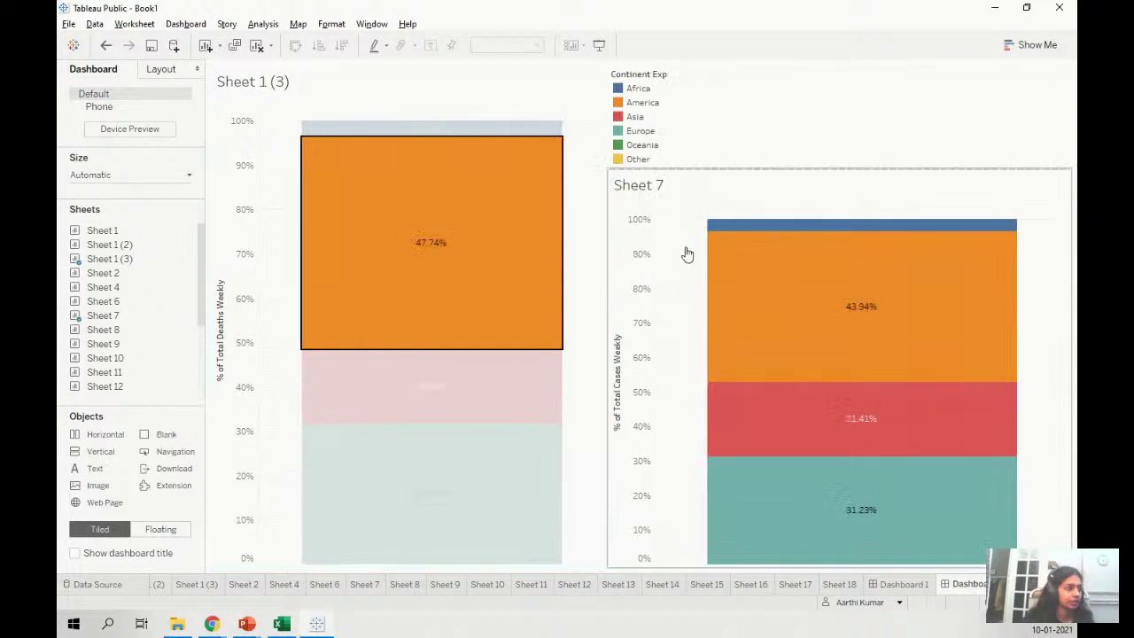
- Remove the Continent Exp legend from above Sheet 7 so the chart fills the full dashboard height
left_click(791, 187)
left_click(749, 77)
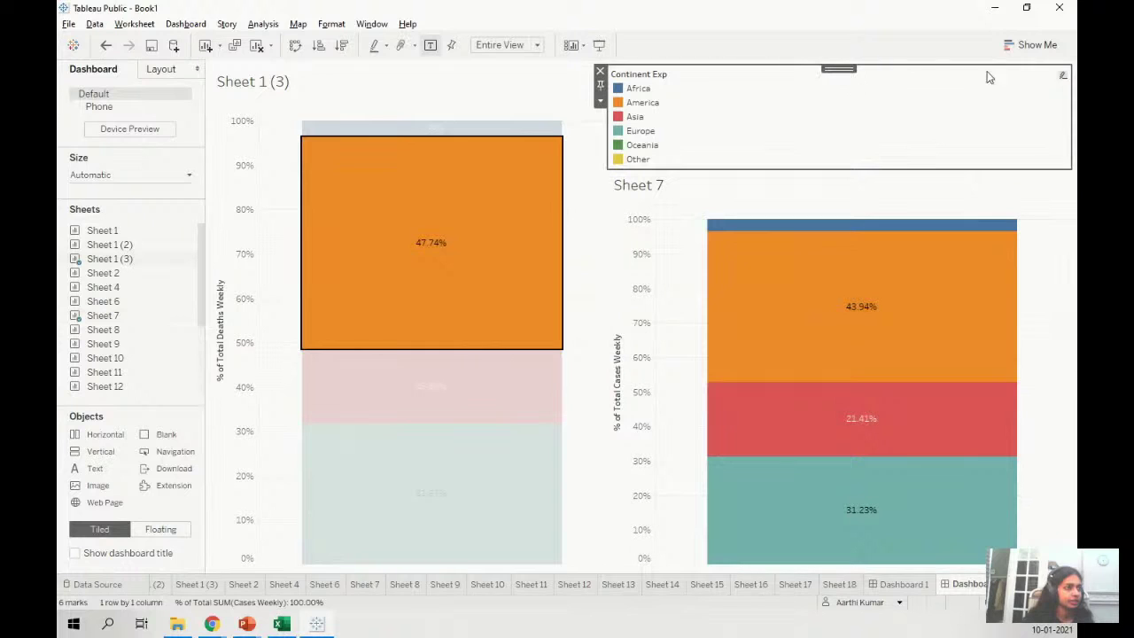
left_click(600, 72)
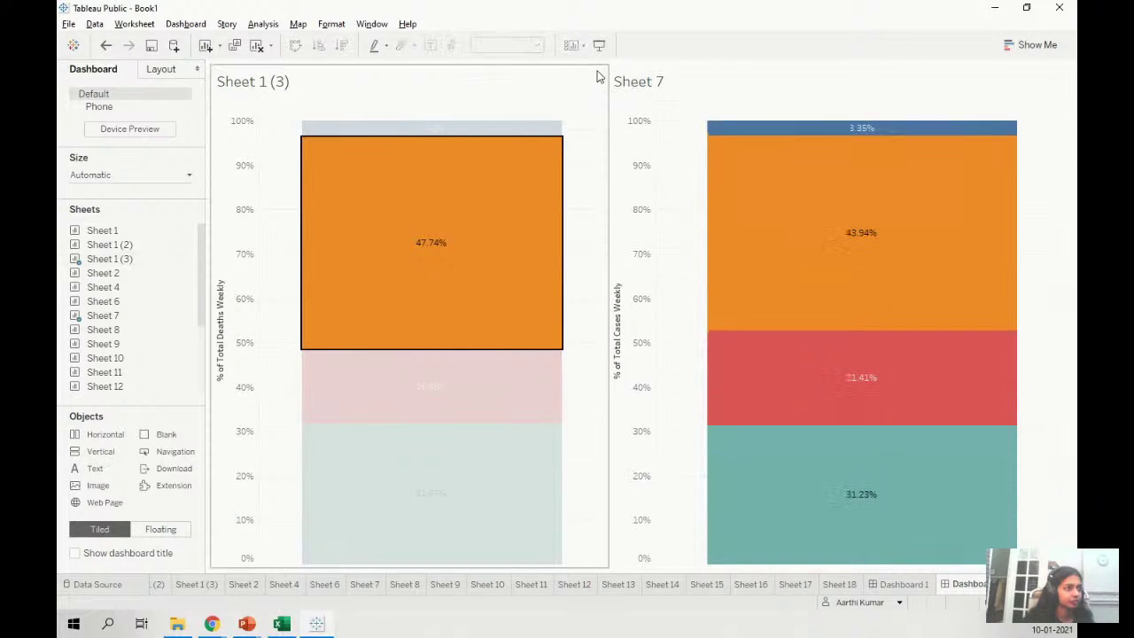
- Show the Continent Exp legend again from Sheet 7's legend options and give the two charts roughly equal widths
left_click(687, 98)
left_click(601, 132)
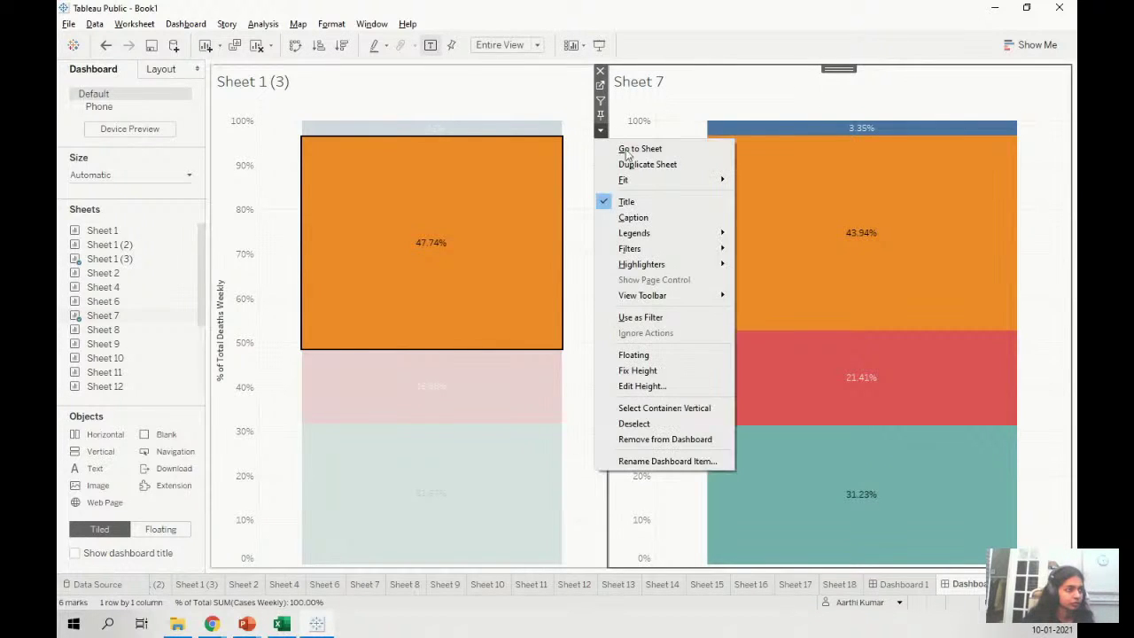
left_click(758, 236)
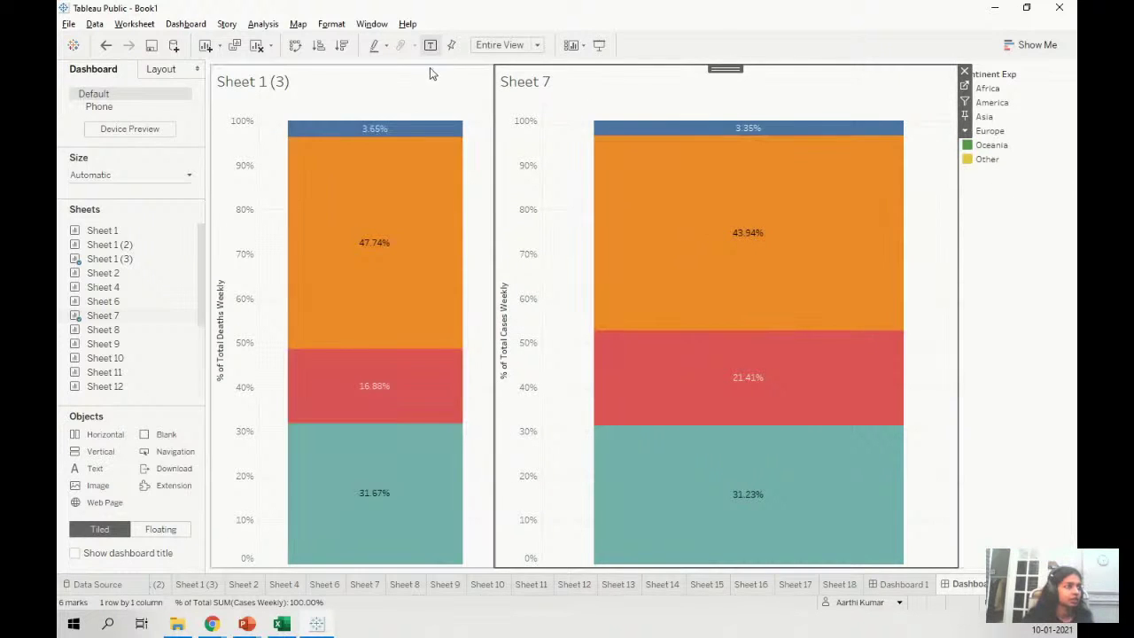
left_click_drag(493, 286, 589, 290)
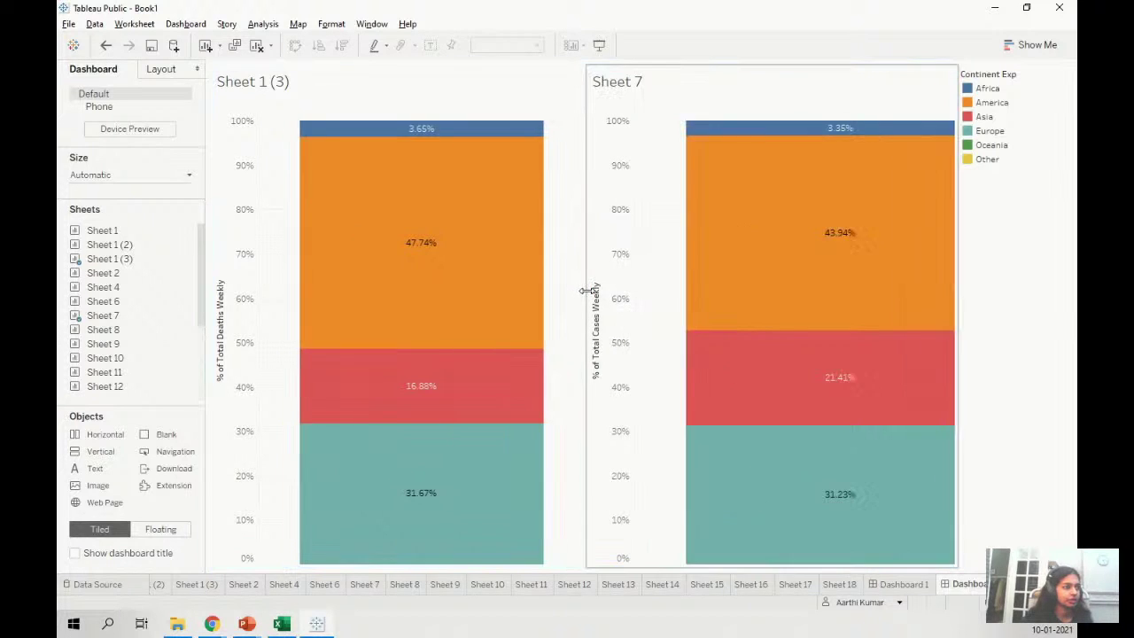
- Compare the America, Asia and Europe shares of weekly deaths and weekly cases across the two stacked bars
mouse_move(729, 263)
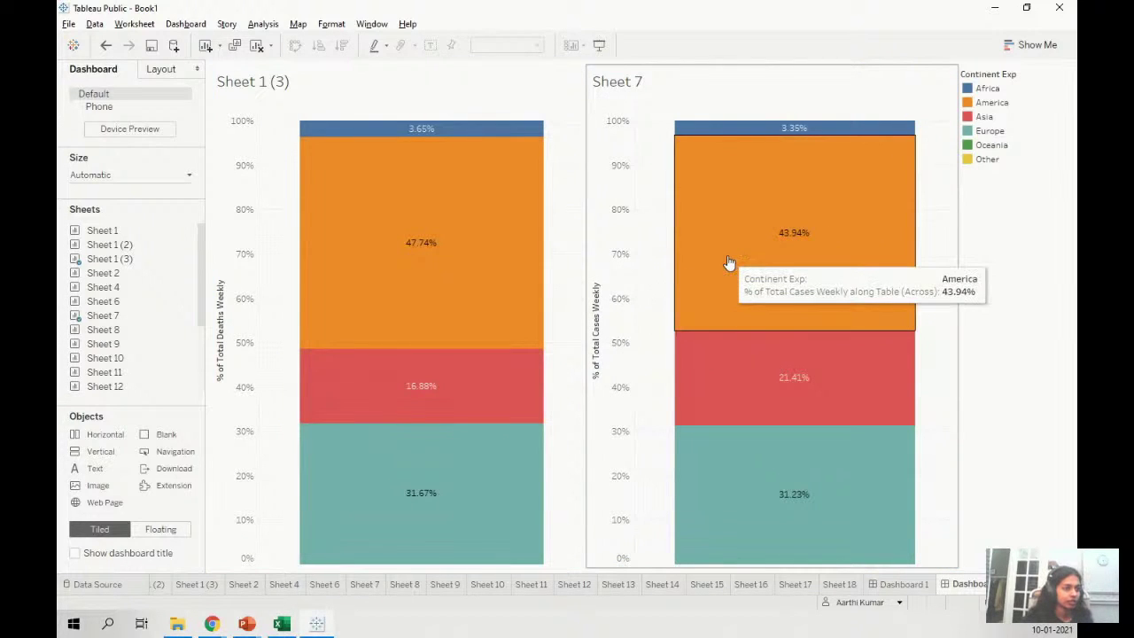
mouse_move(458, 266)
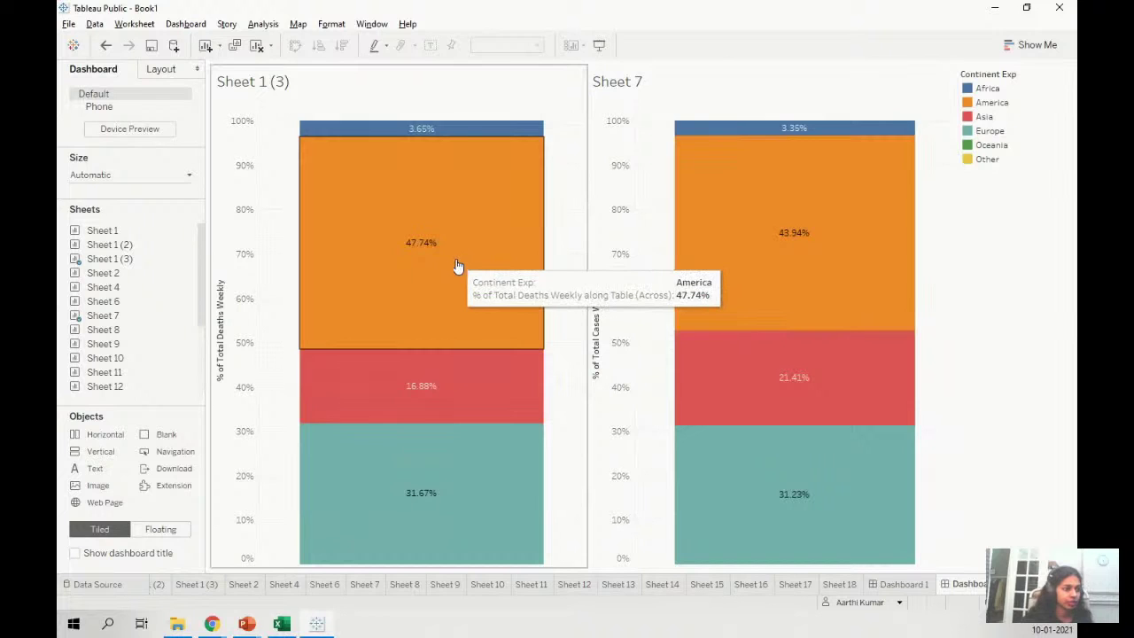
mouse_move(827, 246)
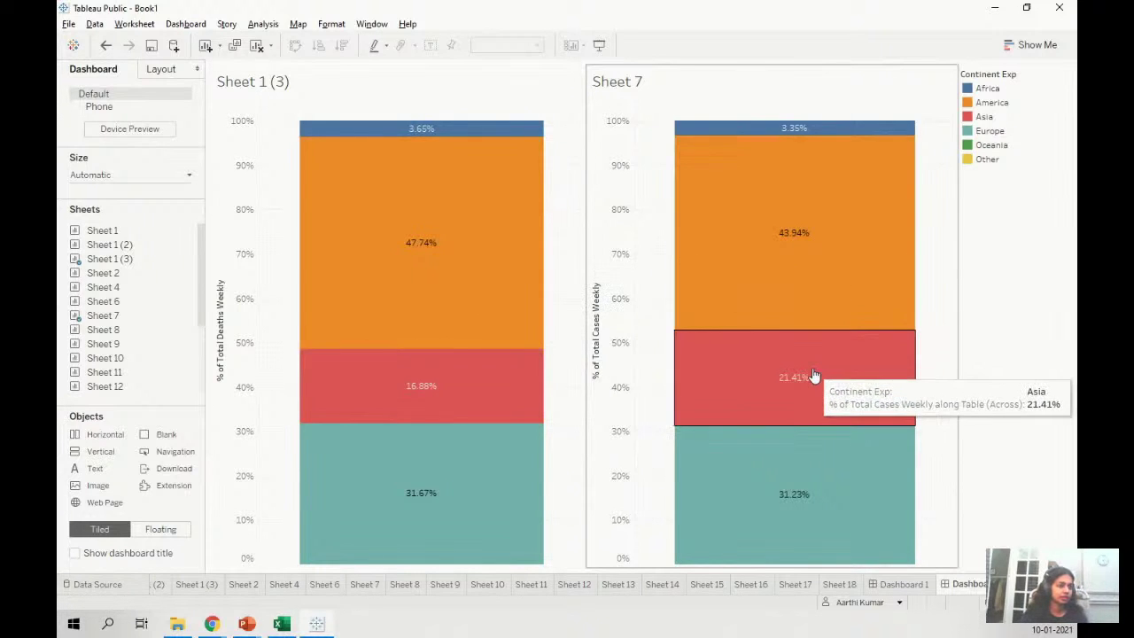
mouse_move(470, 378)
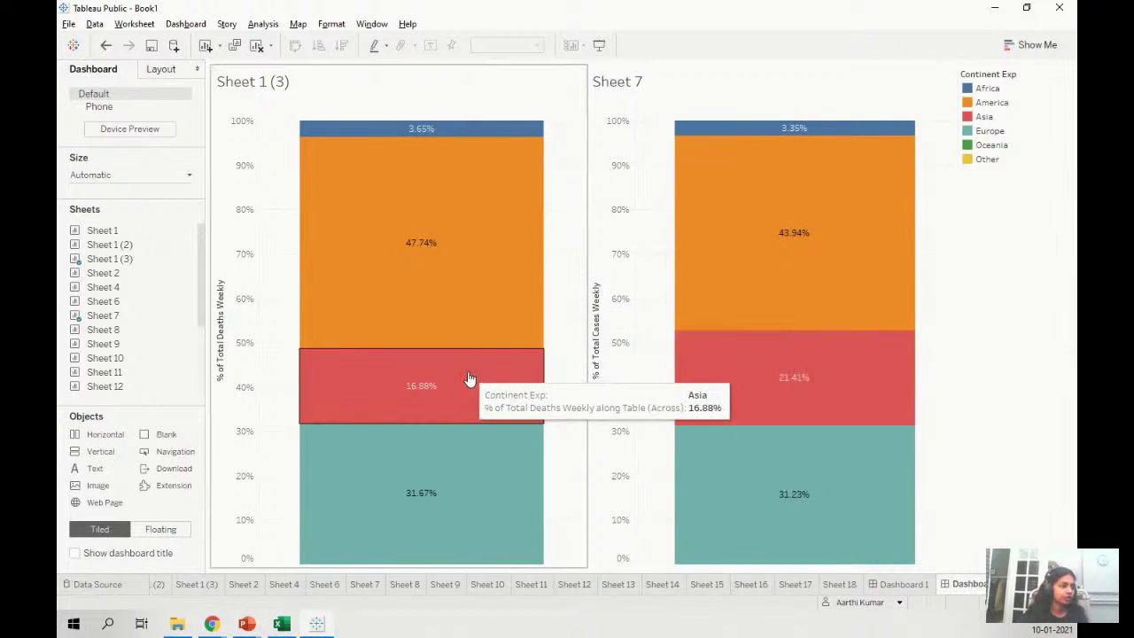
mouse_move(747, 374)
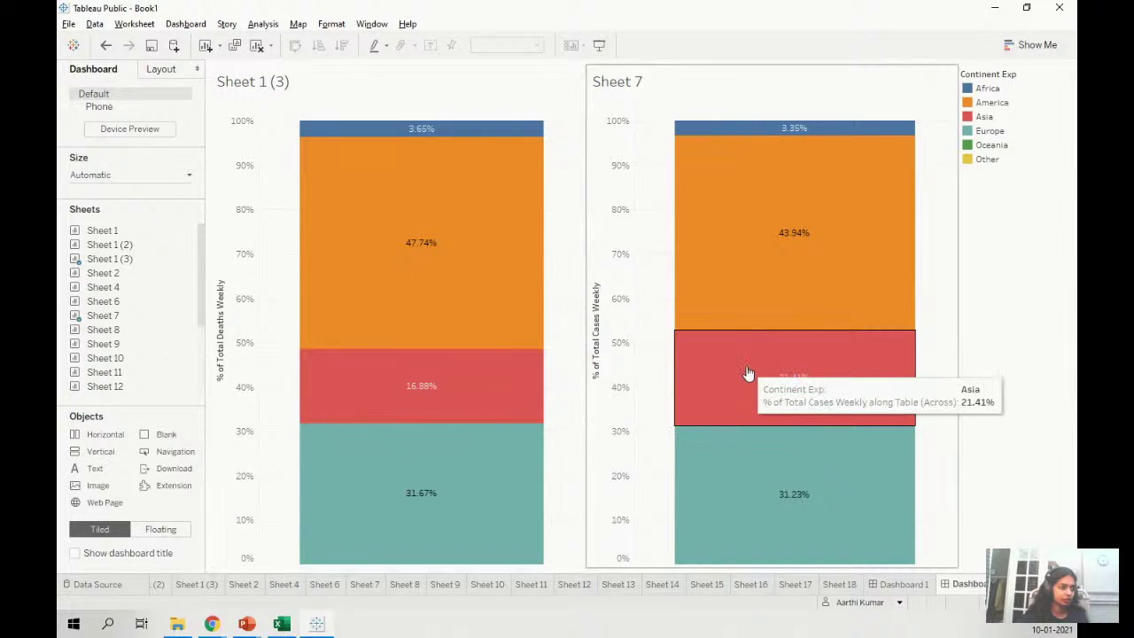
mouse_move(749, 481)
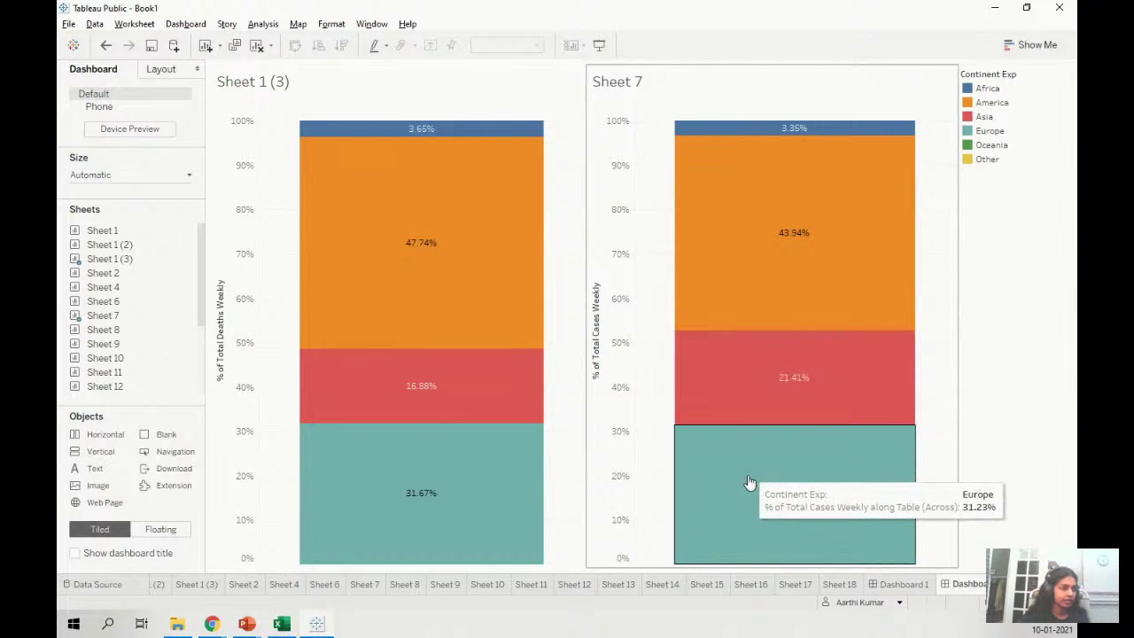
mouse_move(435, 496)
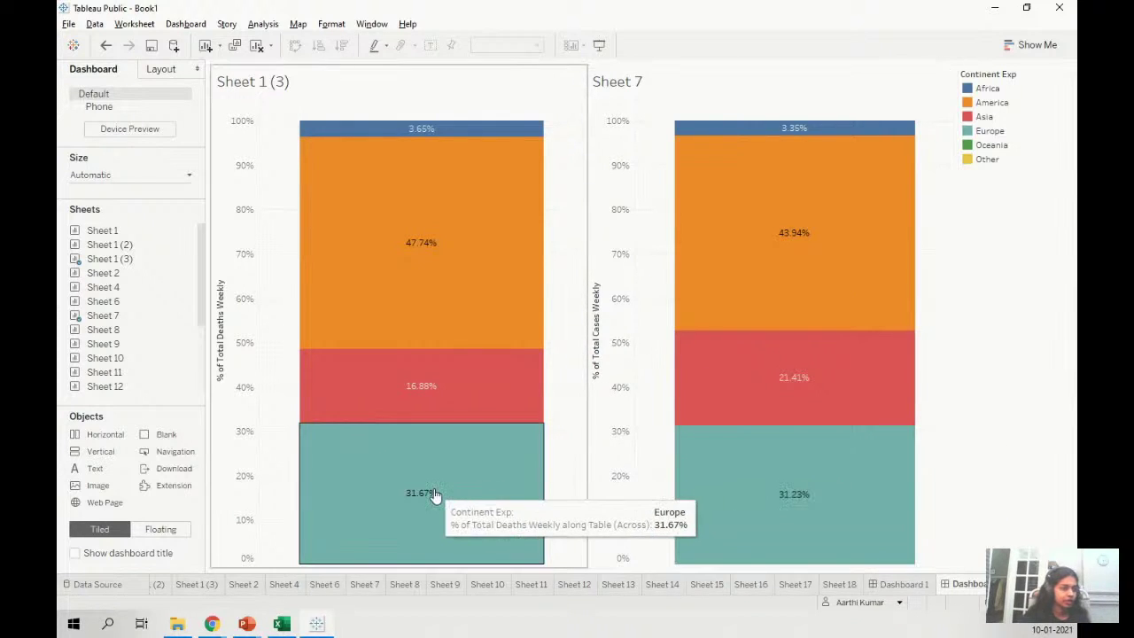
mouse_move(807, 537)
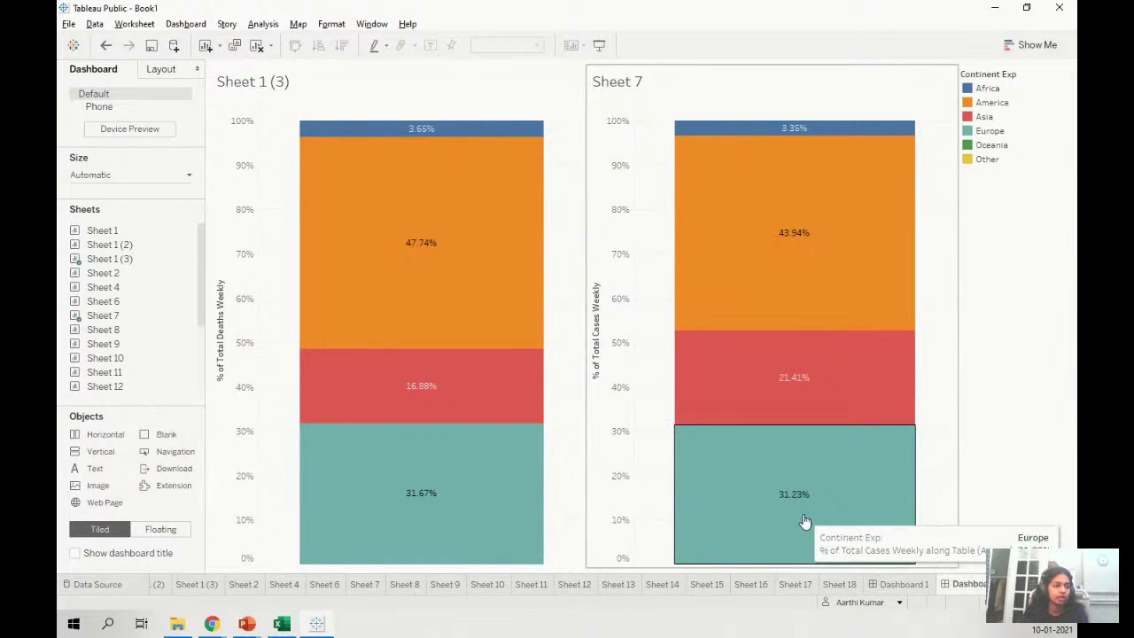
mouse_move(555, 376)
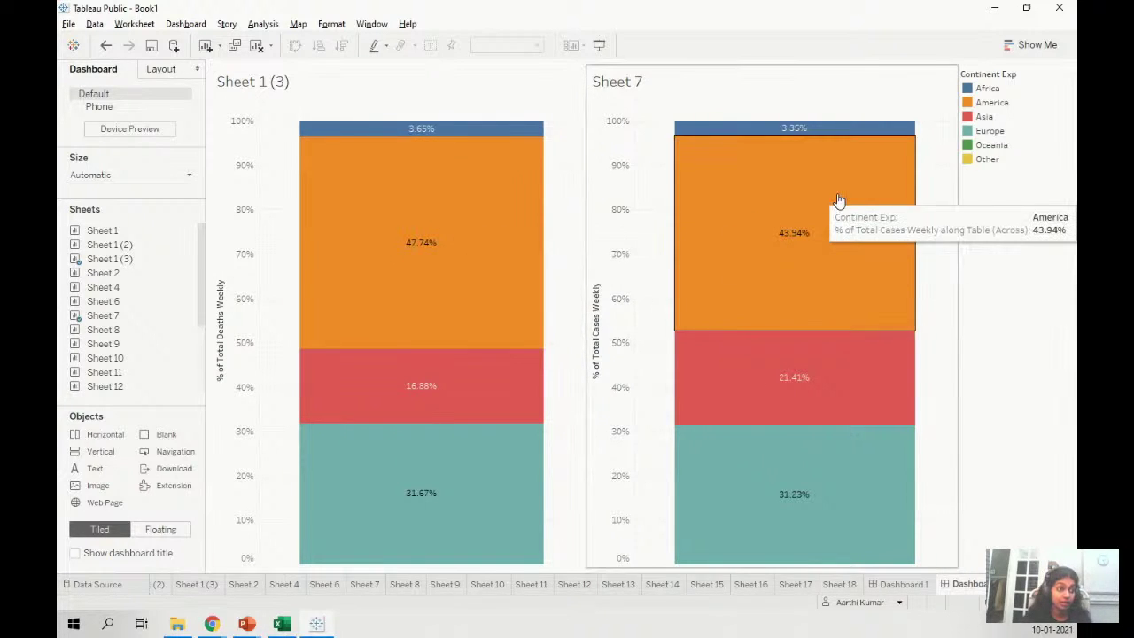
mouse_move(467, 135)
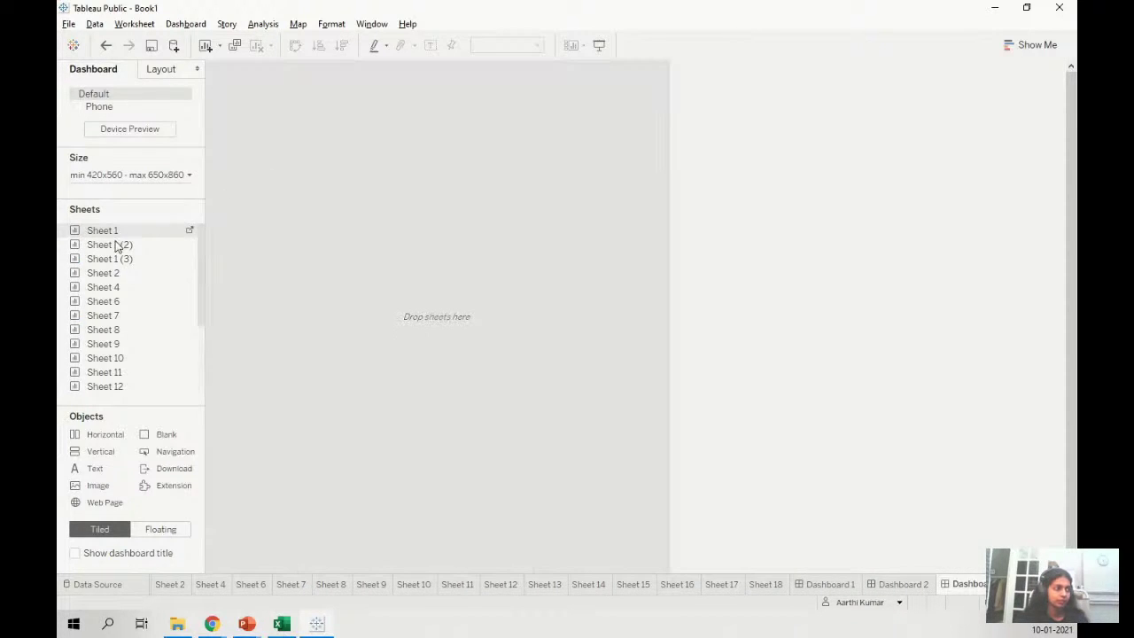
- Place Sheet 1 on the third, blank dashboard and add Sheet 1 (2) to its right
double_click(110, 233)
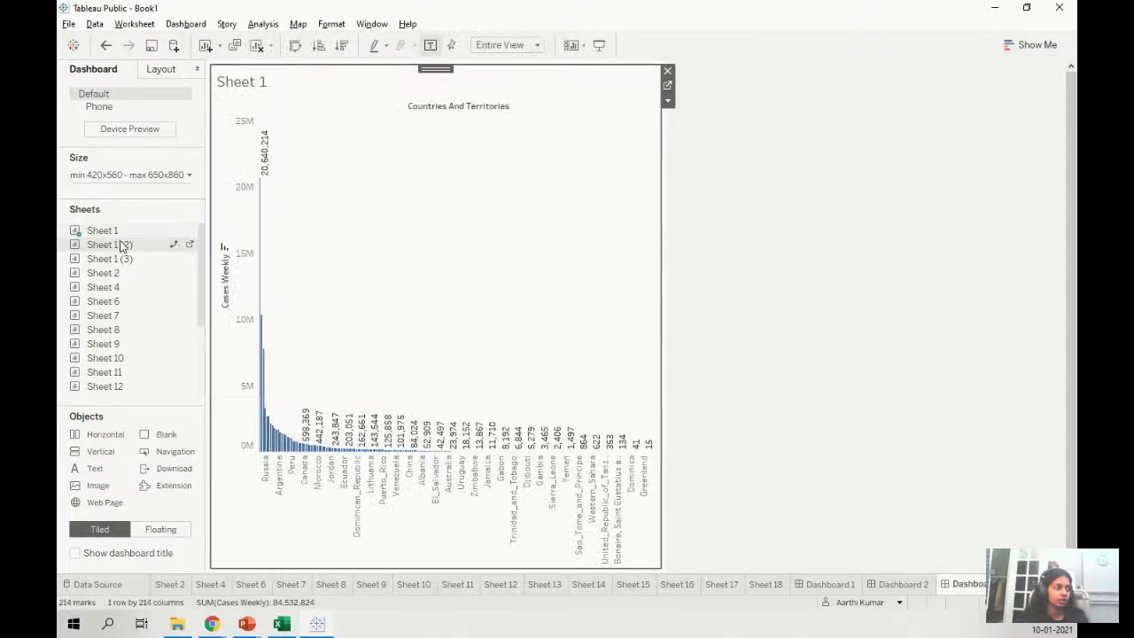
left_click_drag(707, 314, 617, 339)
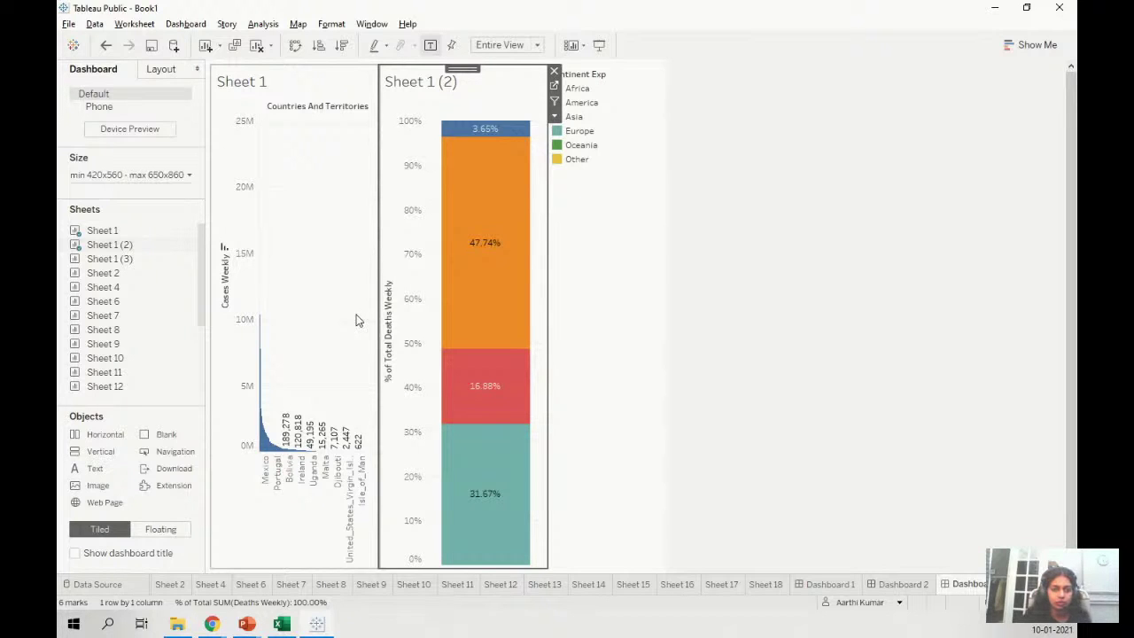
left_click(760, 297)
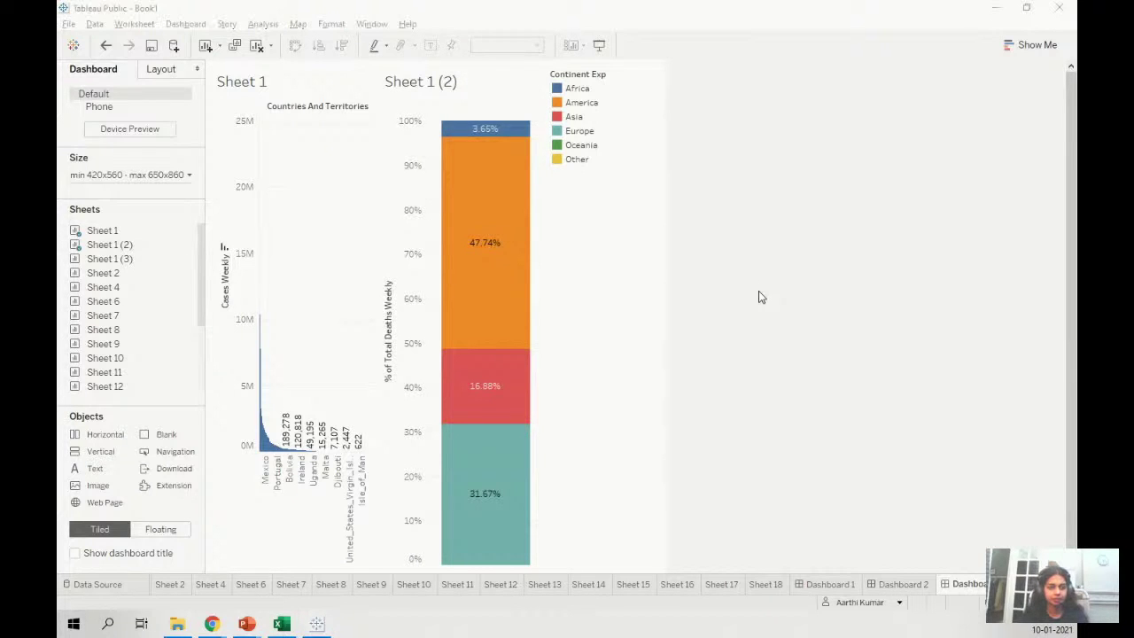
- Switch to the slide show and advance to the Dashboard Design Principles slide, revealing its first two bullets
key("alt+Tab")
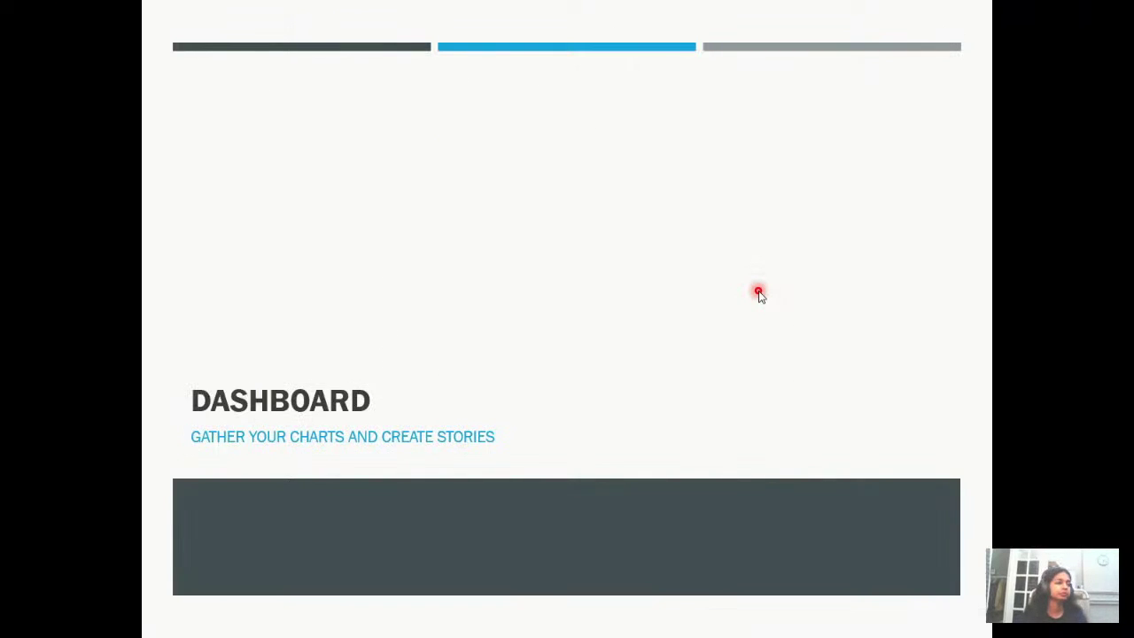
key("Right")
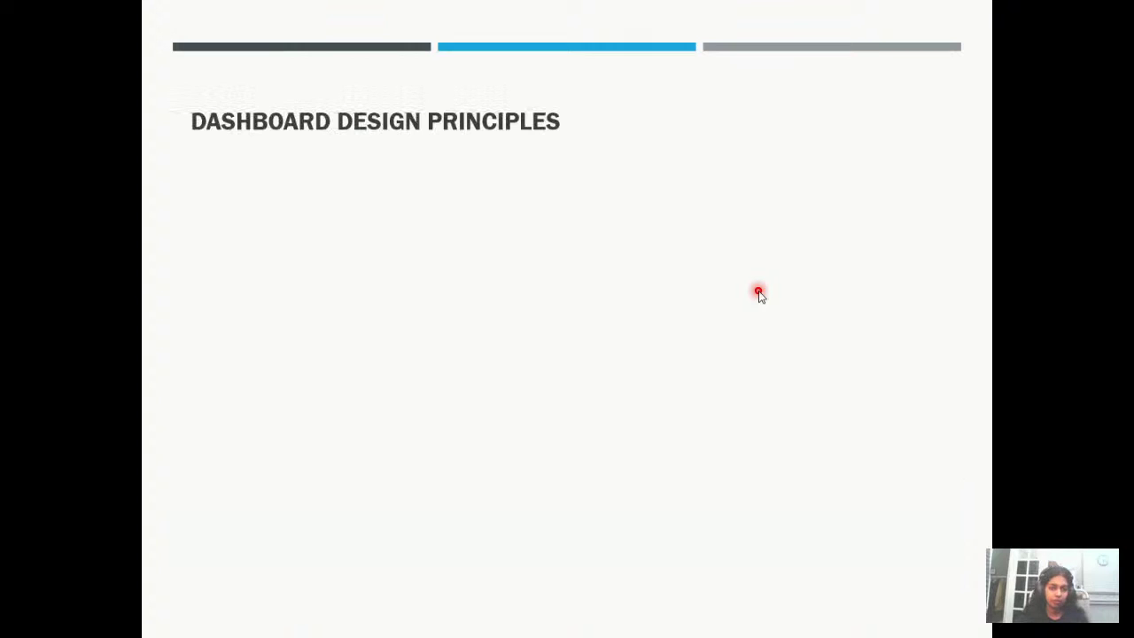
key("Right")
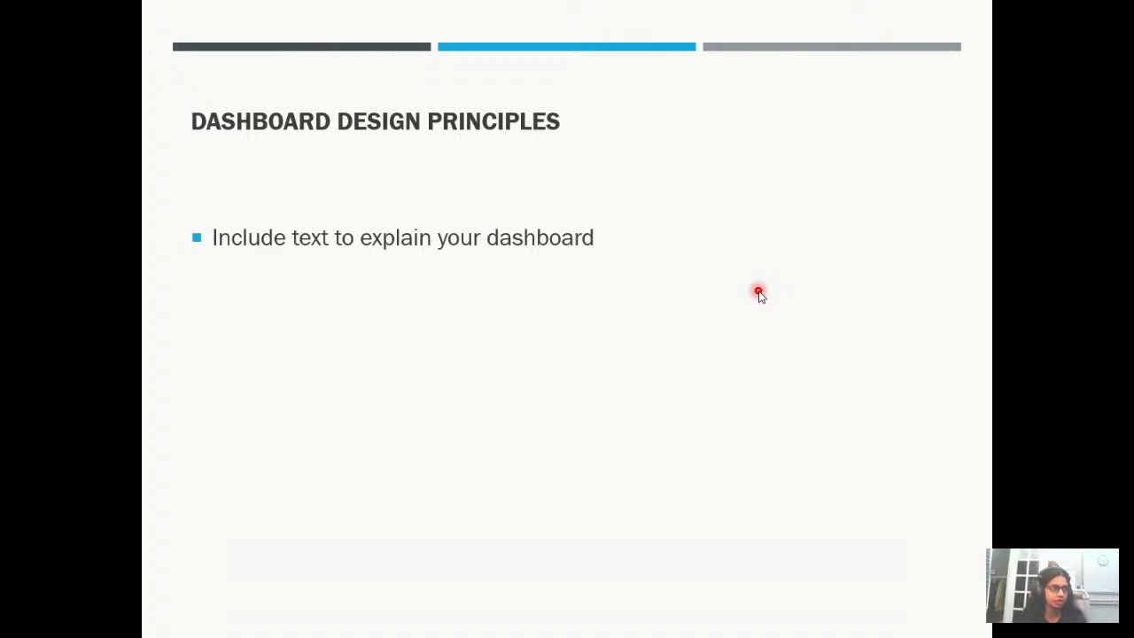
left_click(758, 293)
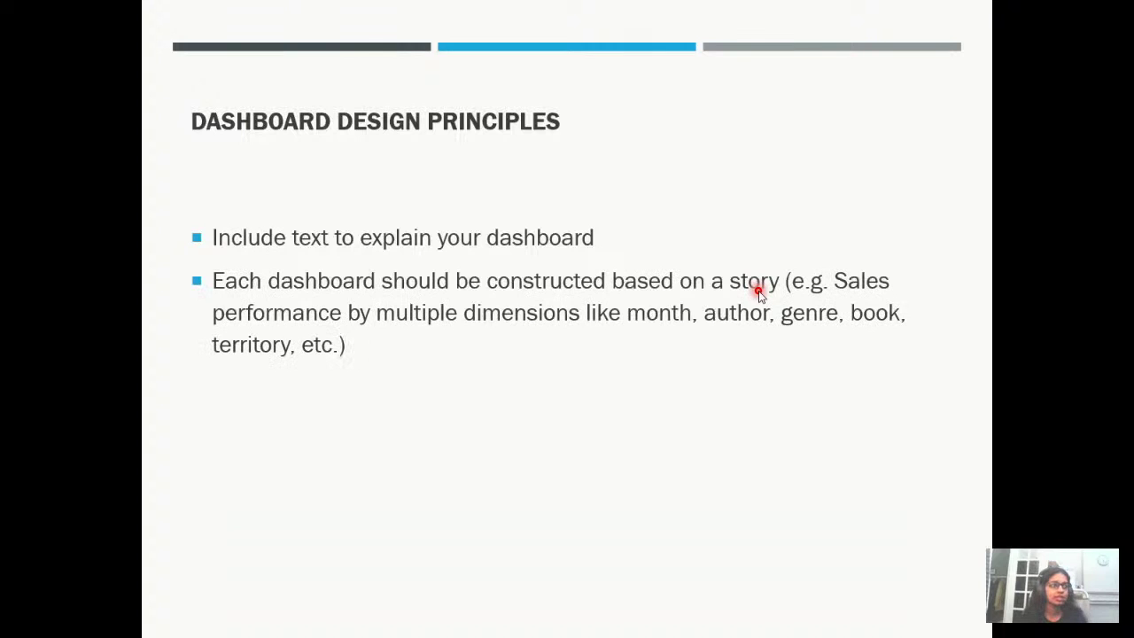
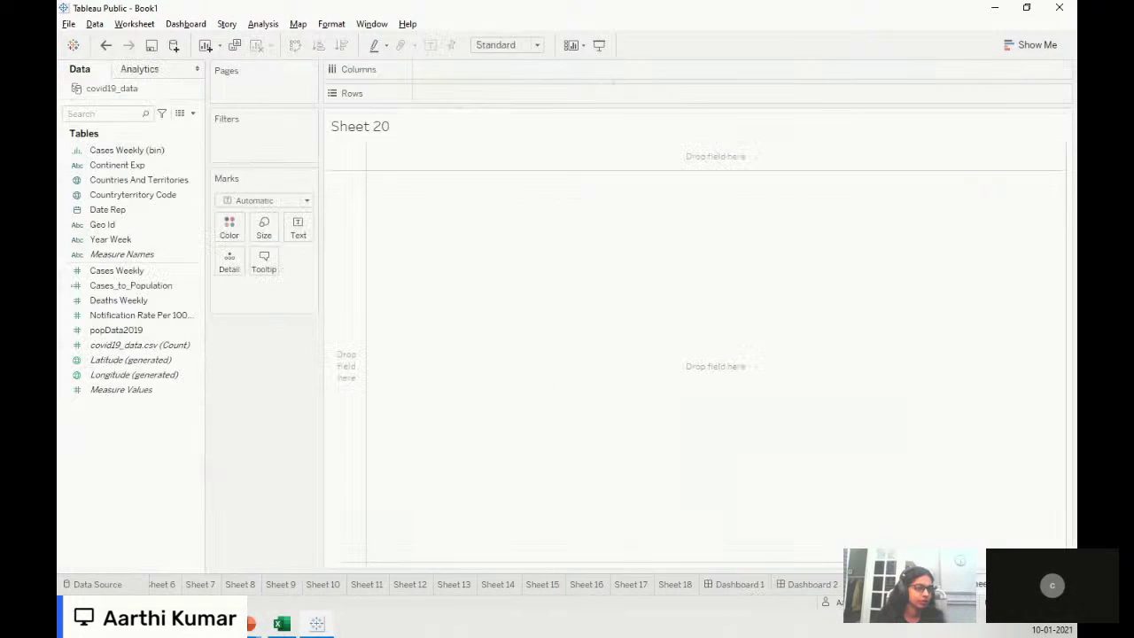
left_click(177, 270)
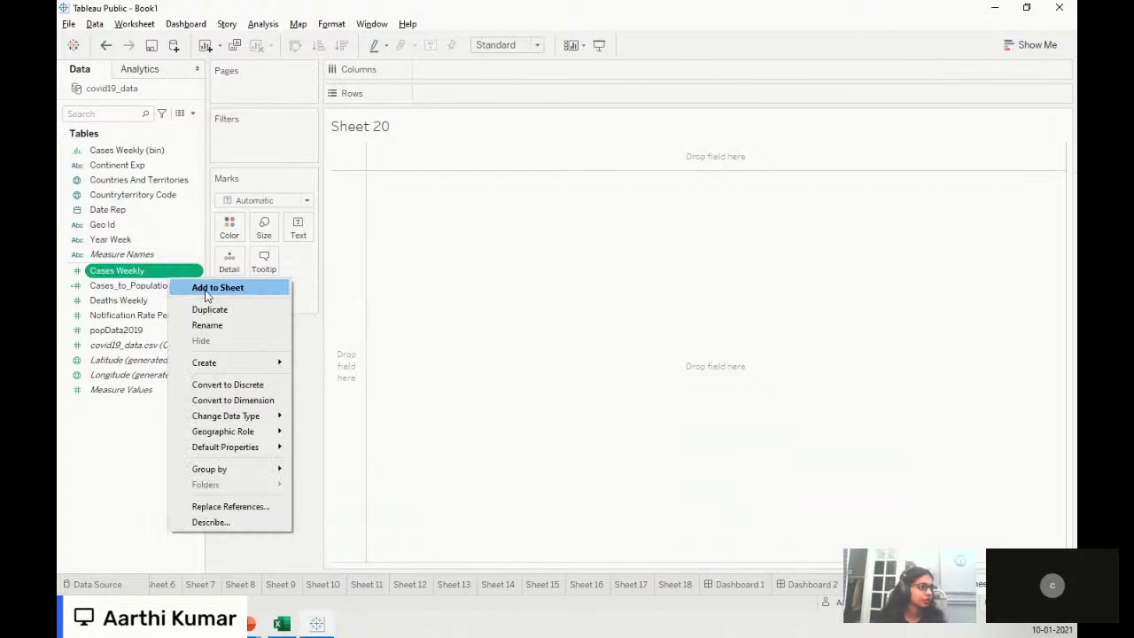
left_click(209, 288)
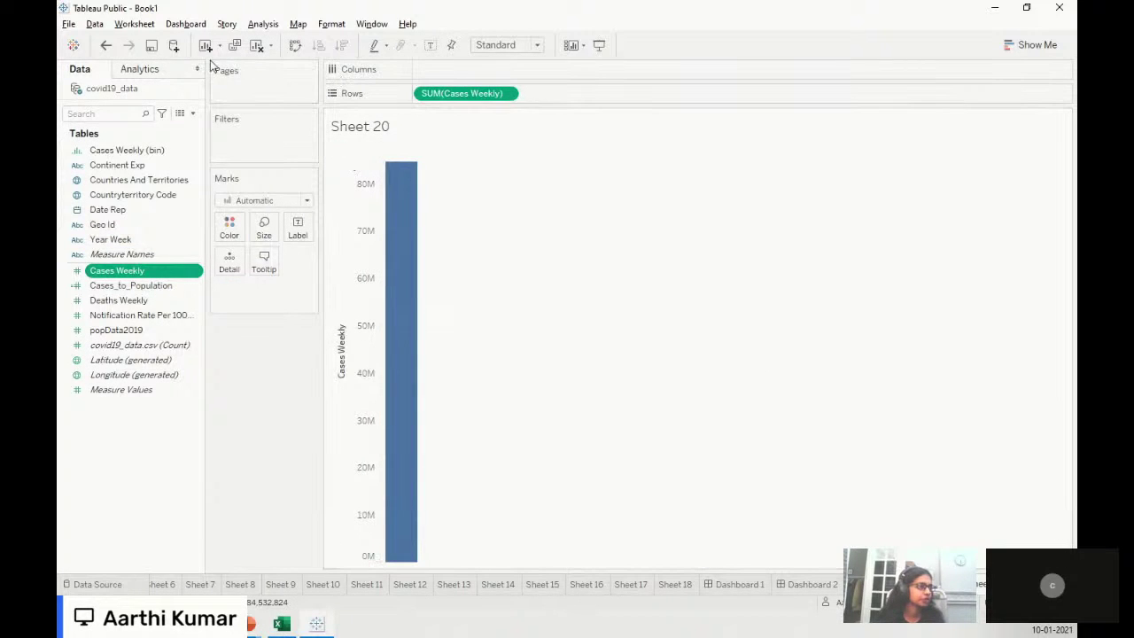
left_click(105, 45)
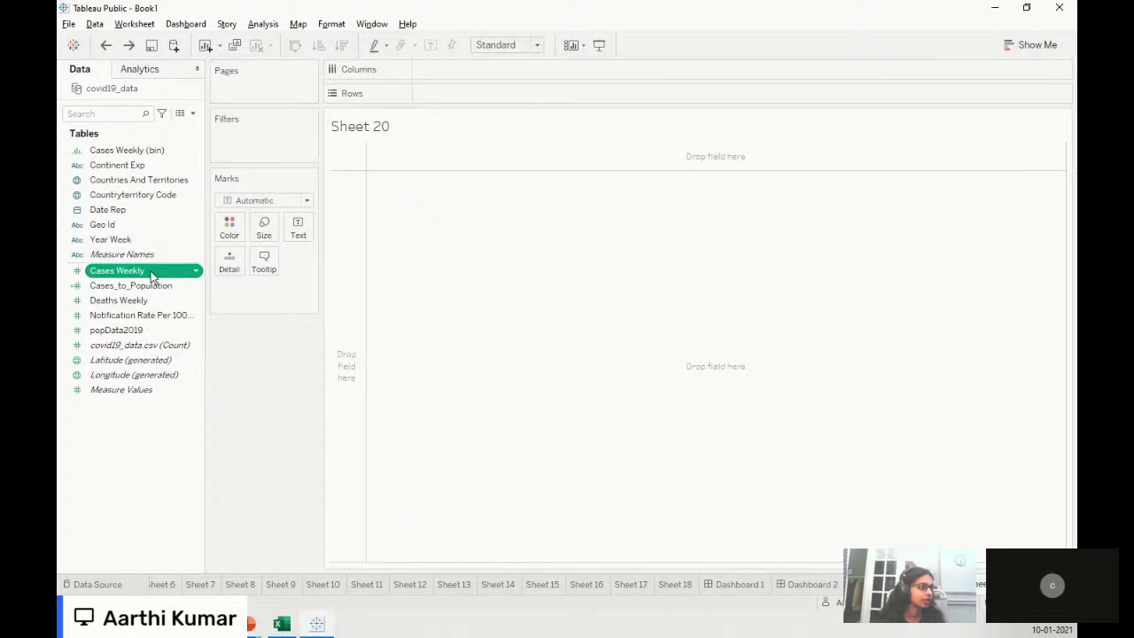
- Look through the default property options of the Cases Weekly field
right_click(153, 272)
mouse_move(213, 446)
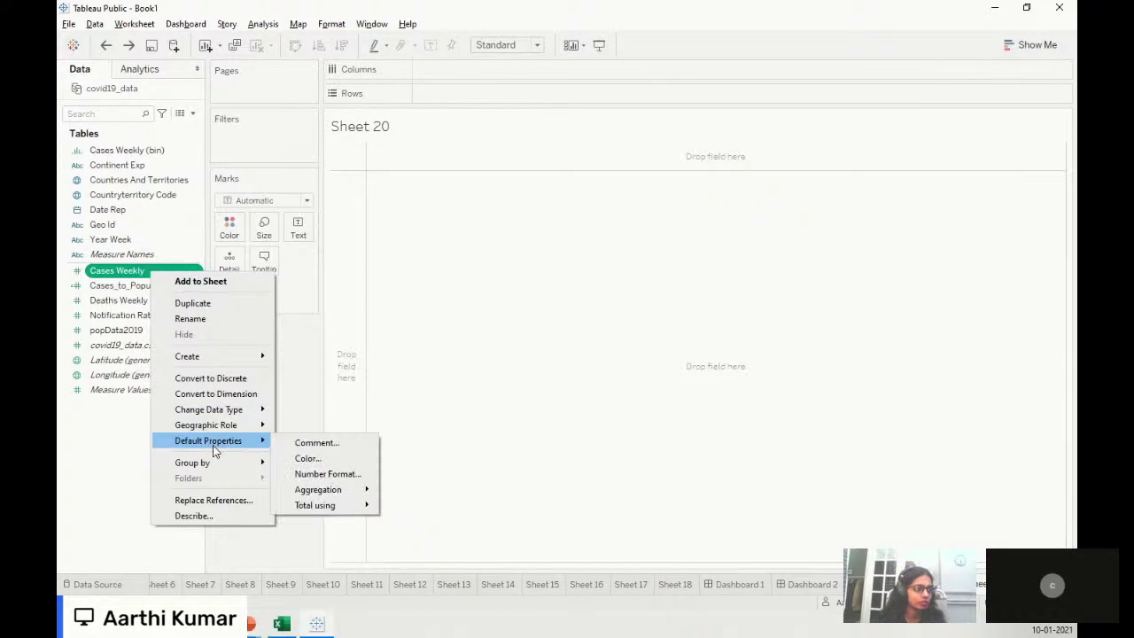
left_click(121, 474)
- Browse the Number functions offered for a new calculated field, closing the editor without creating a calculation
right_click(121, 473)
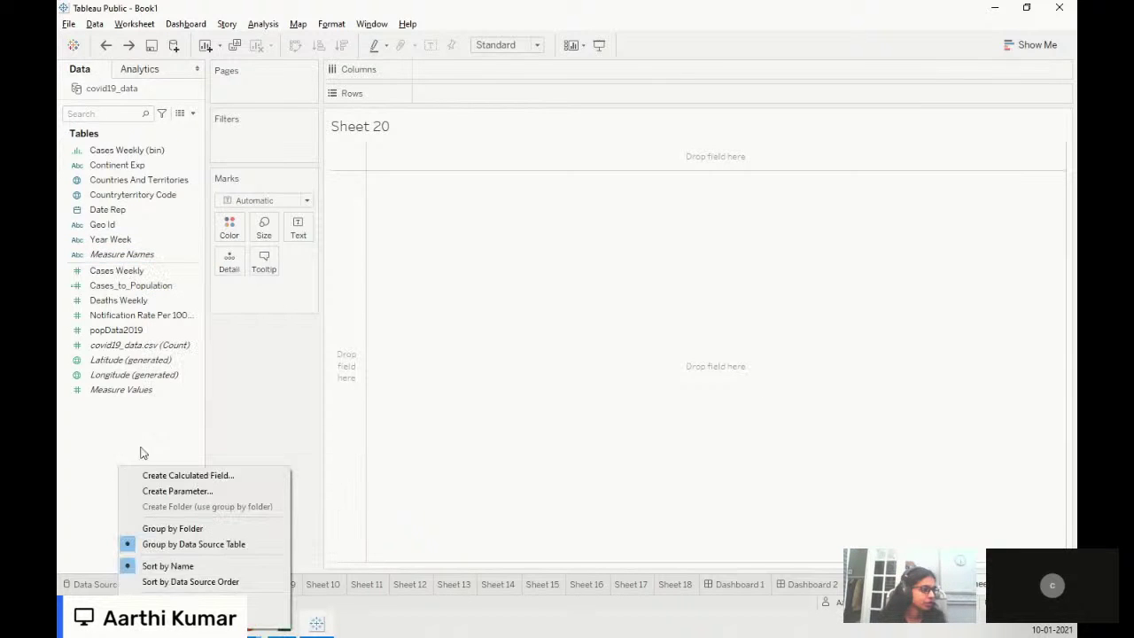
left_click(149, 474)
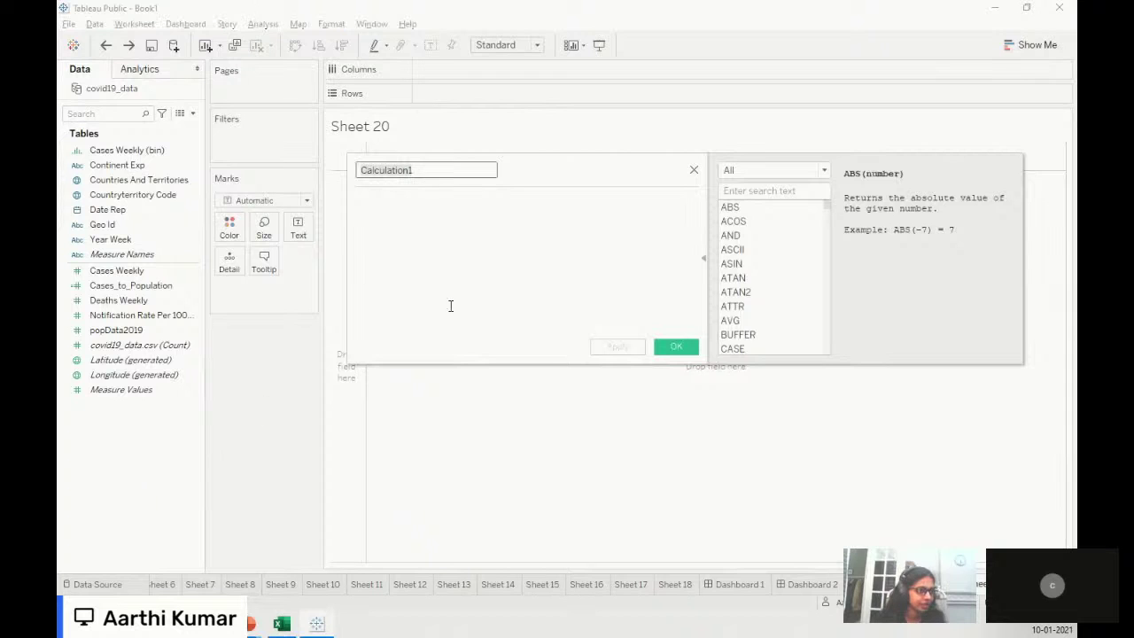
left_click(779, 172)
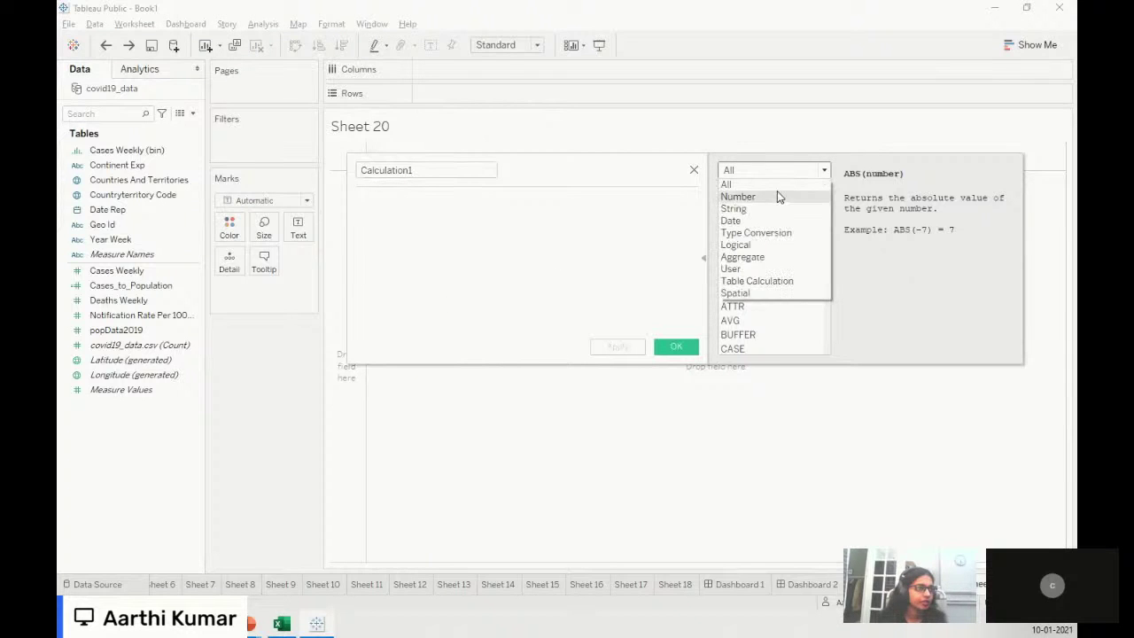
left_click(778, 196)
scroll(749, 282, "down", 6)
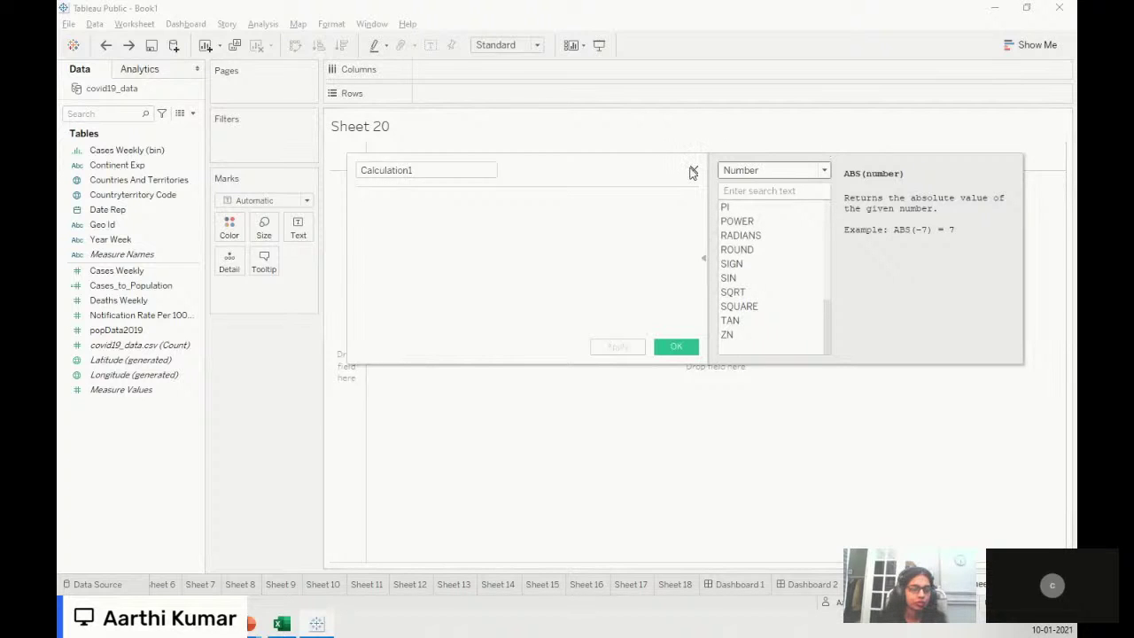
left_click(693, 172)
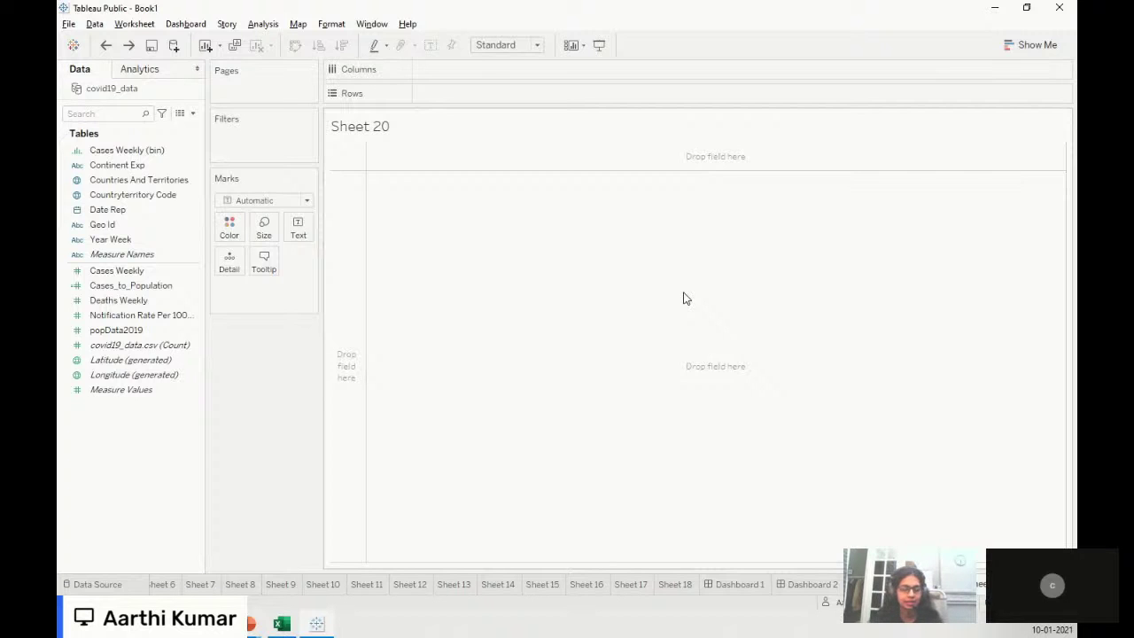
- Start a new calculated field and read the descriptions of the Date functions DATEDIFF, ISDATE and DAY
right_click(91, 451)
left_click(101, 459)
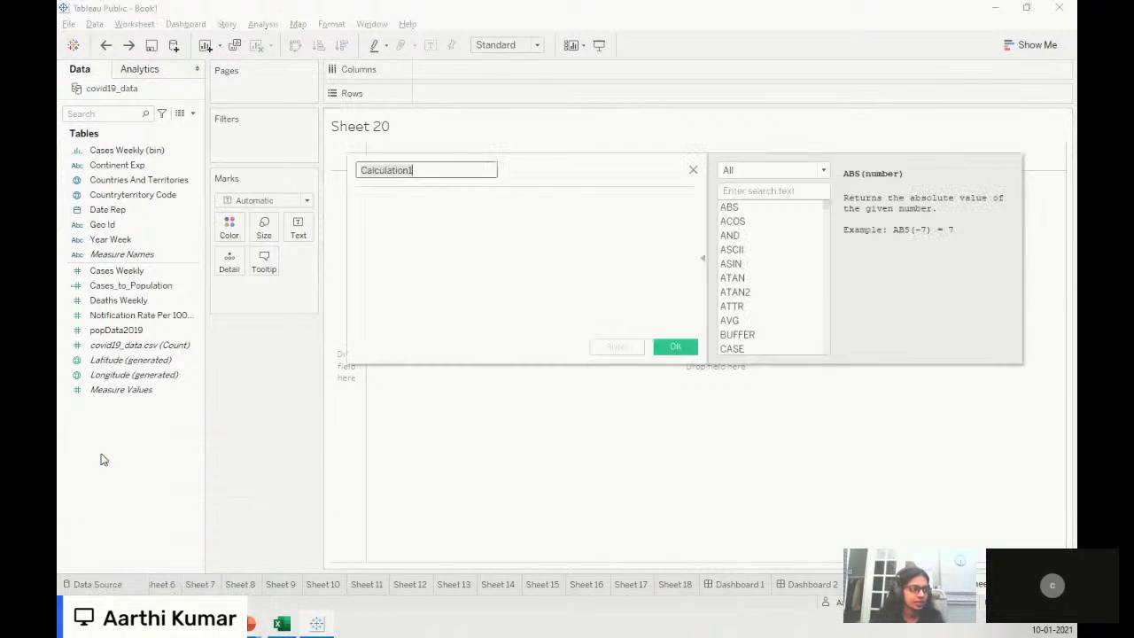
left_click(752, 171)
left_click(755, 220)
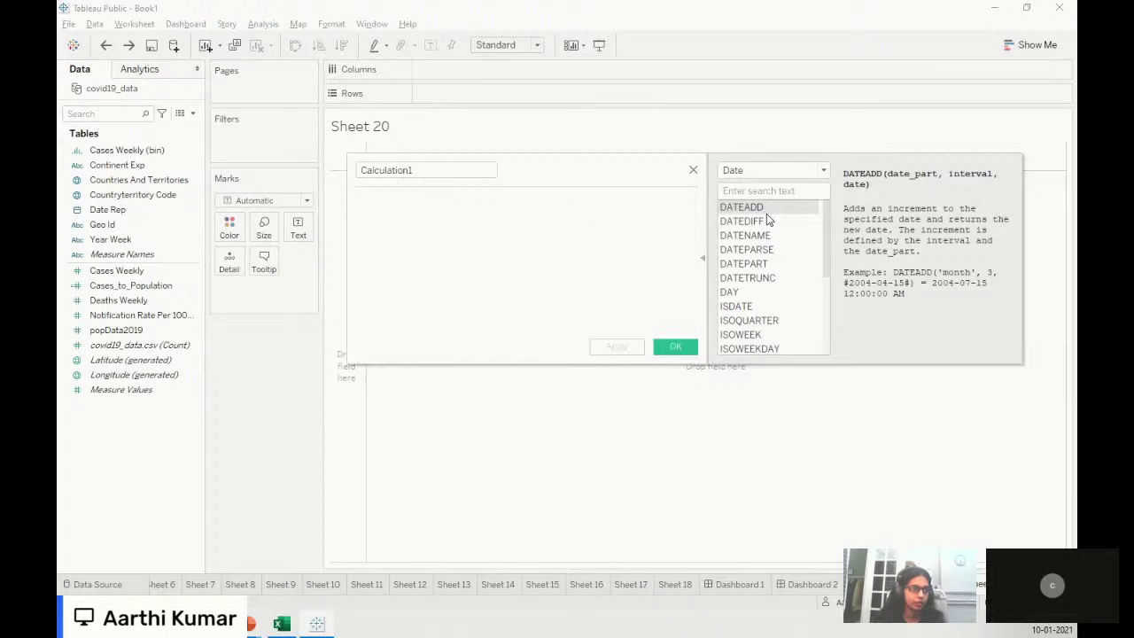
left_click(766, 216)
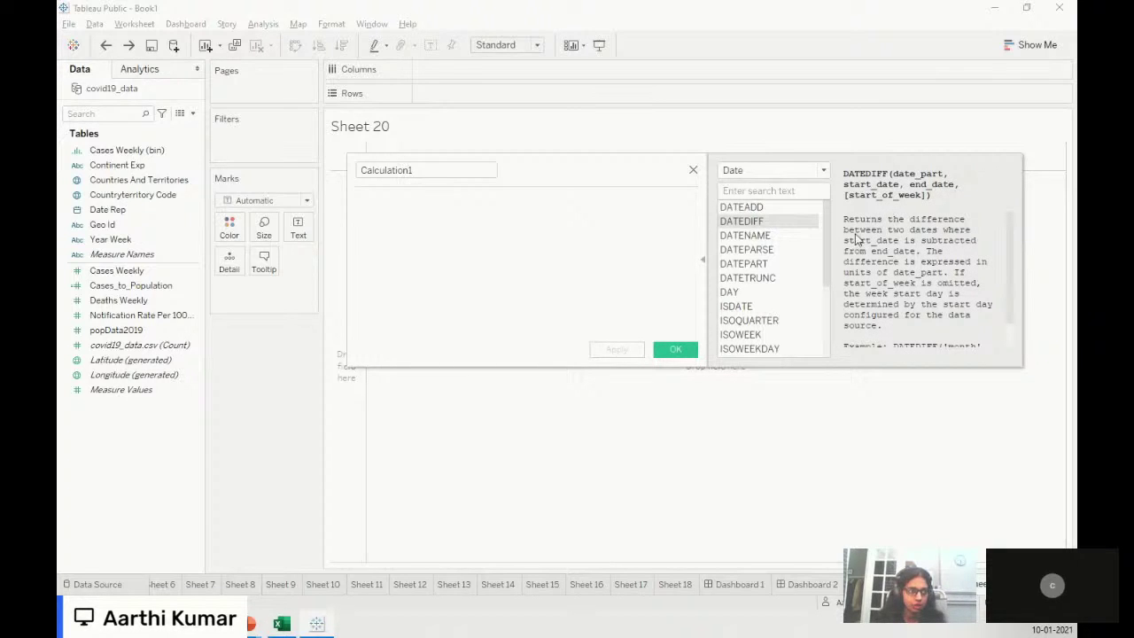
left_click(767, 307)
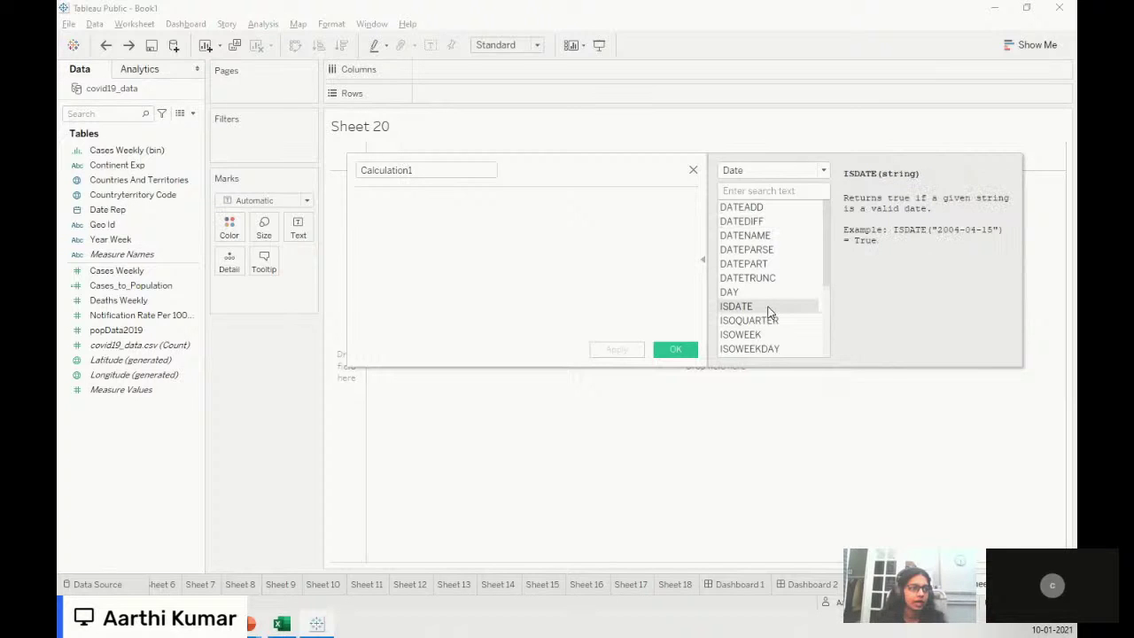
left_click(766, 291)
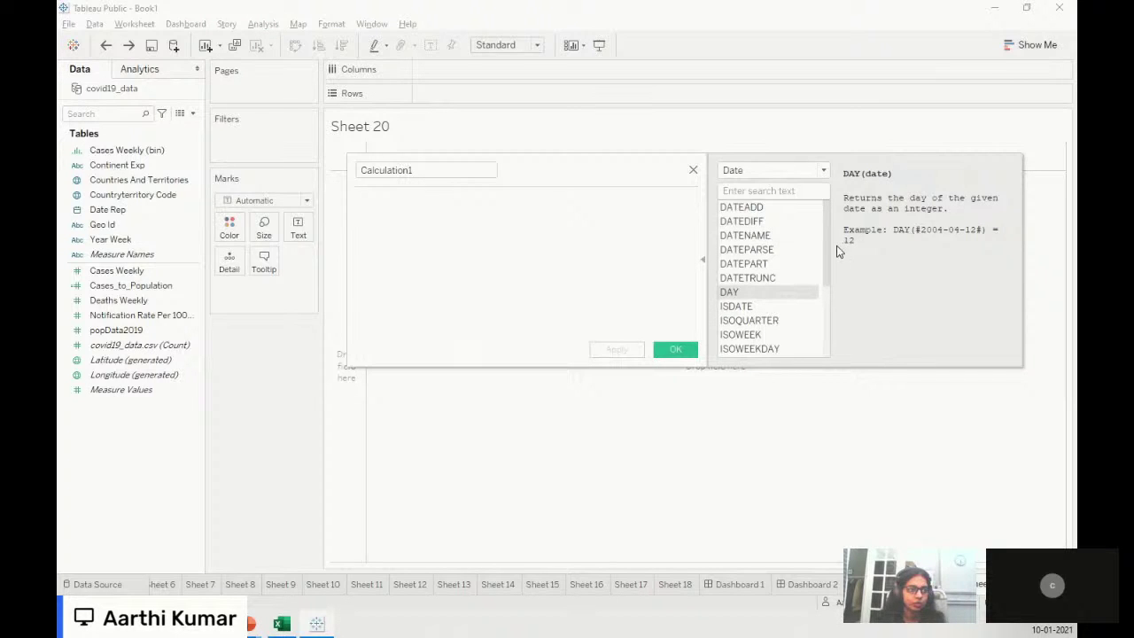
- Read the ISOYEAR, ISOWEEKDAY and ISOWEEK descriptions and look through the rest of the Date functions
scroll(828, 251, "down", 1)
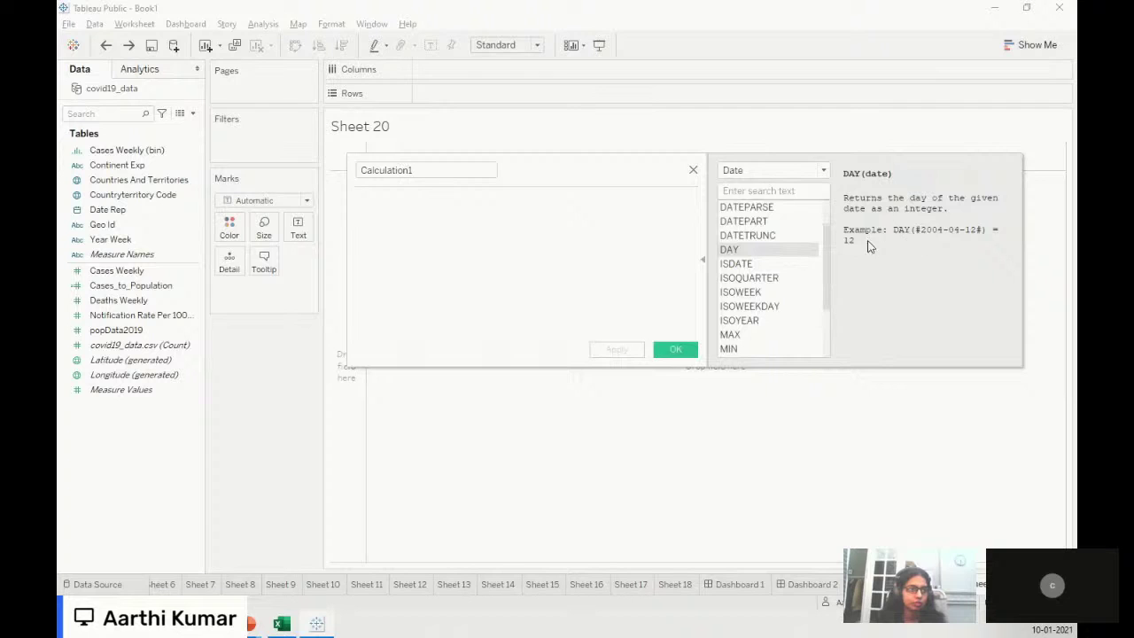
scroll(753, 275, "down", 1)
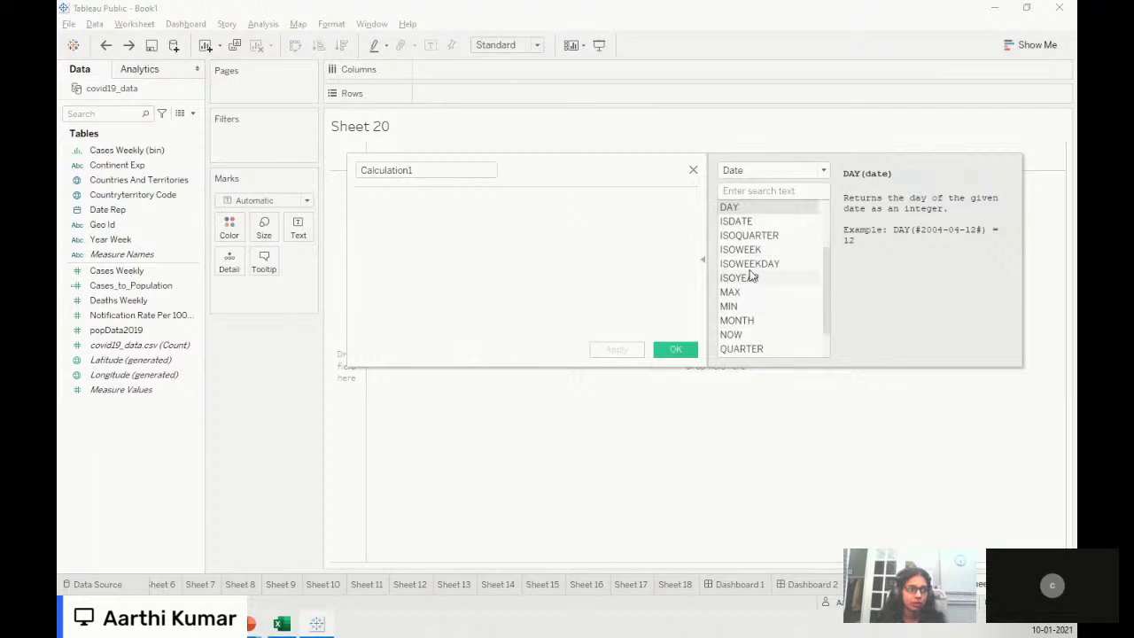
left_click(751, 277)
left_click(752, 265)
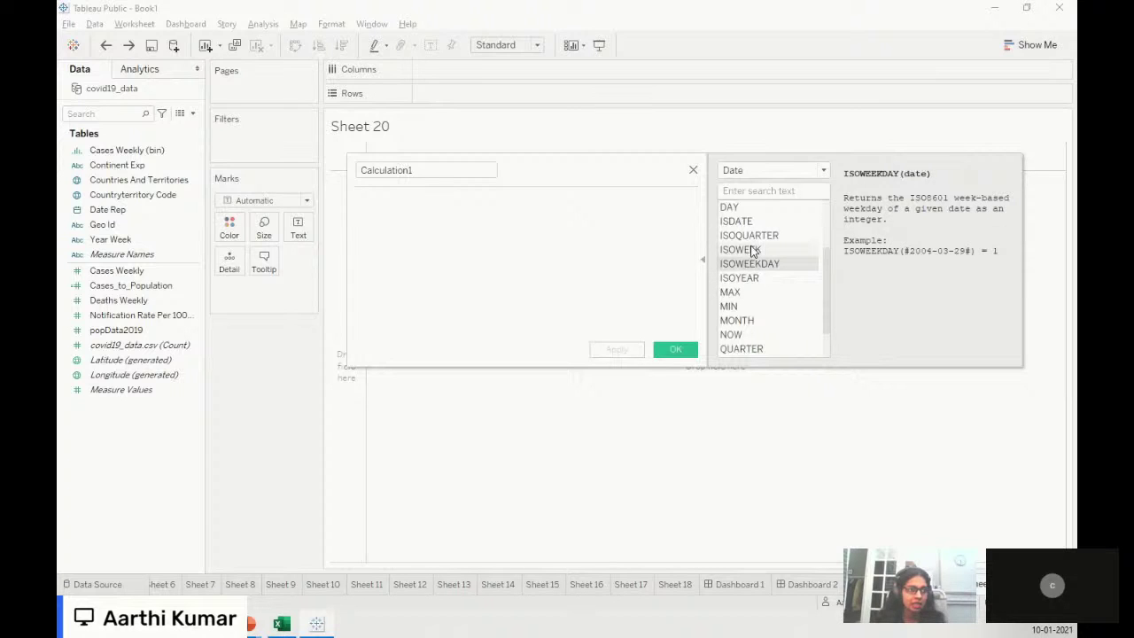
left_click(752, 251)
scroll(762, 315, "down", 1)
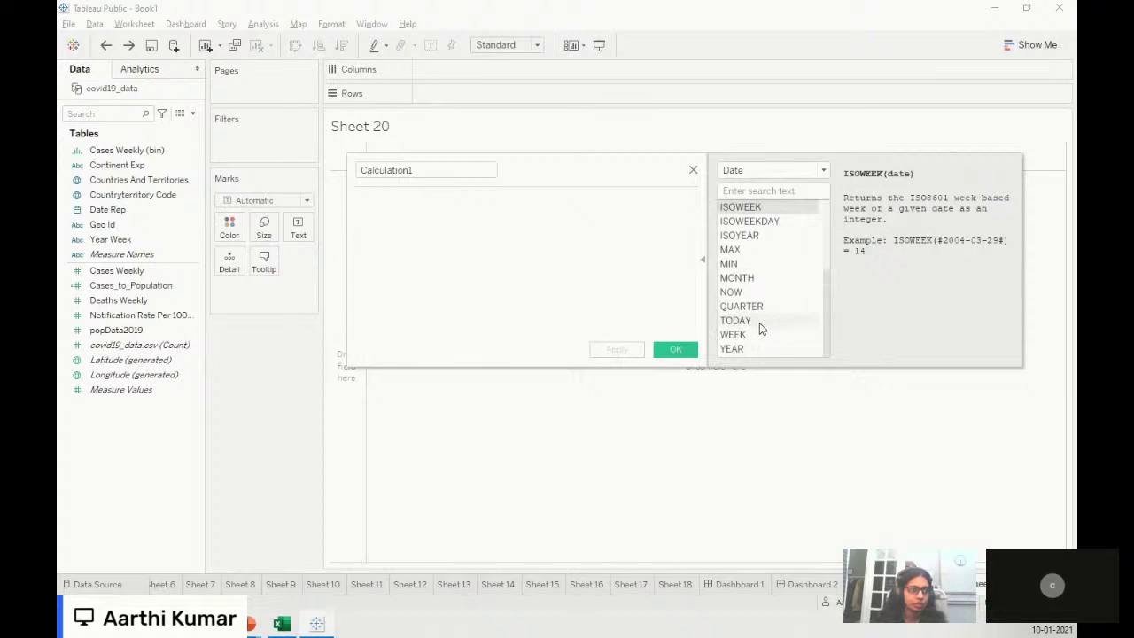
- Review the Type Conversion and Logical function categories, closing the calculation editor without creating a field
left_click(774, 170)
left_click(771, 223)
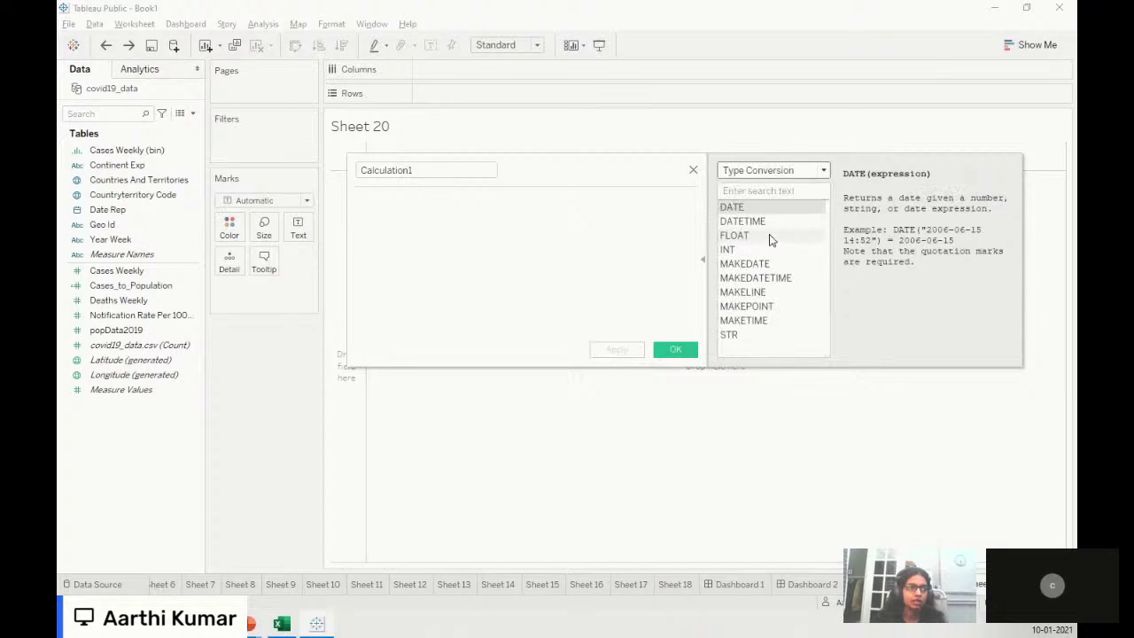
left_click(777, 171)
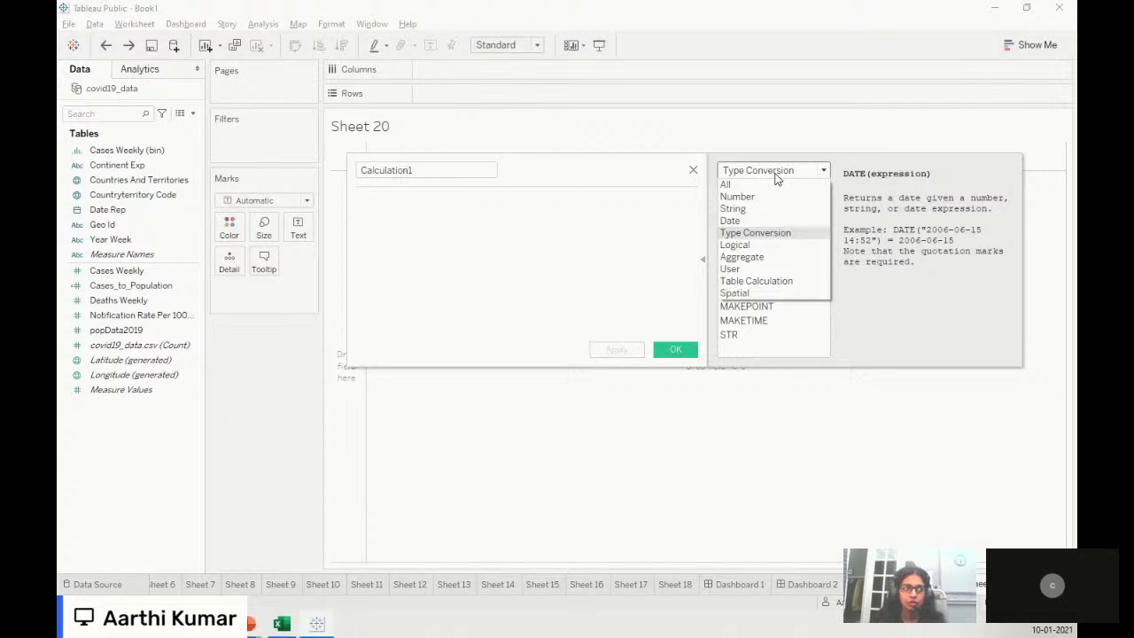
left_click(767, 246)
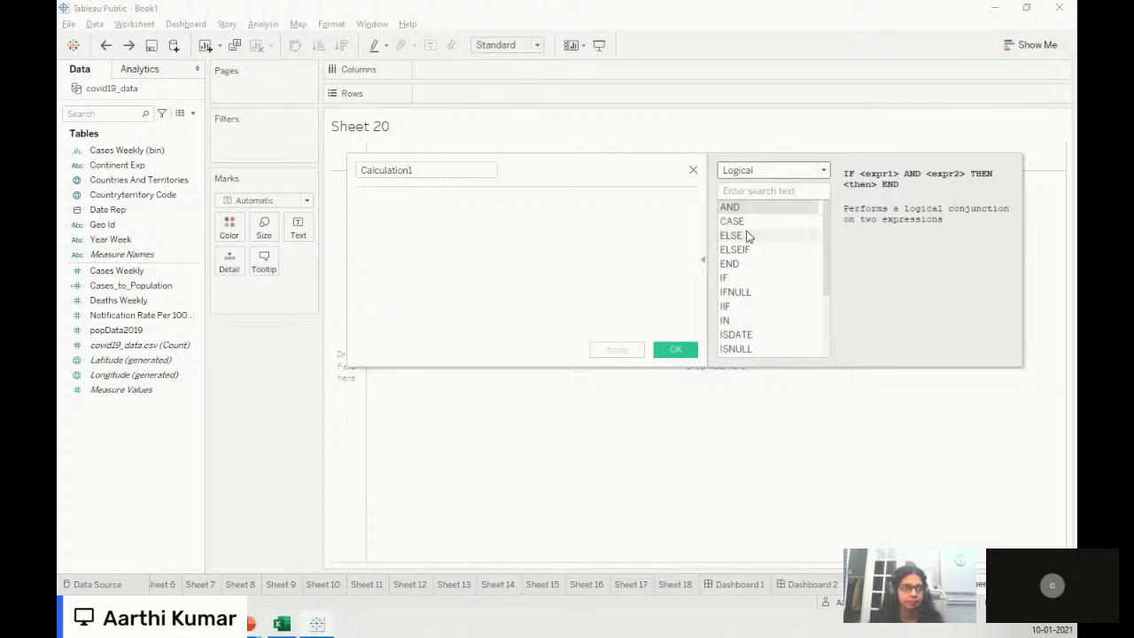
left_click(693, 170)
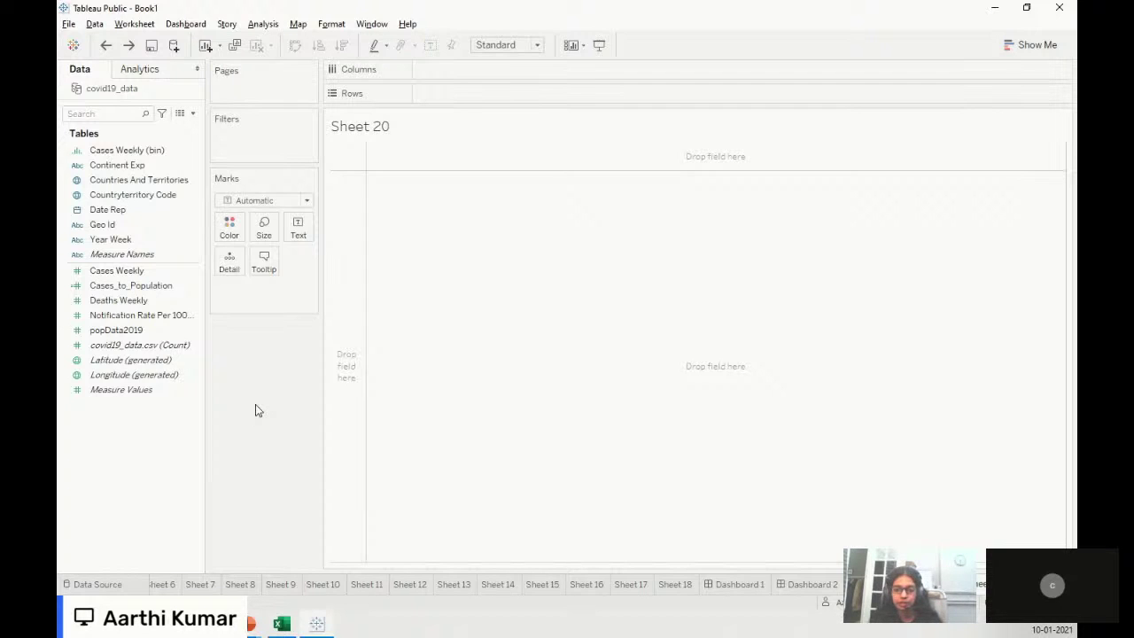
- Save the workbook to Tableau Public with the title Book1 and view Sheet 1 on the published page
left_click(151, 46)
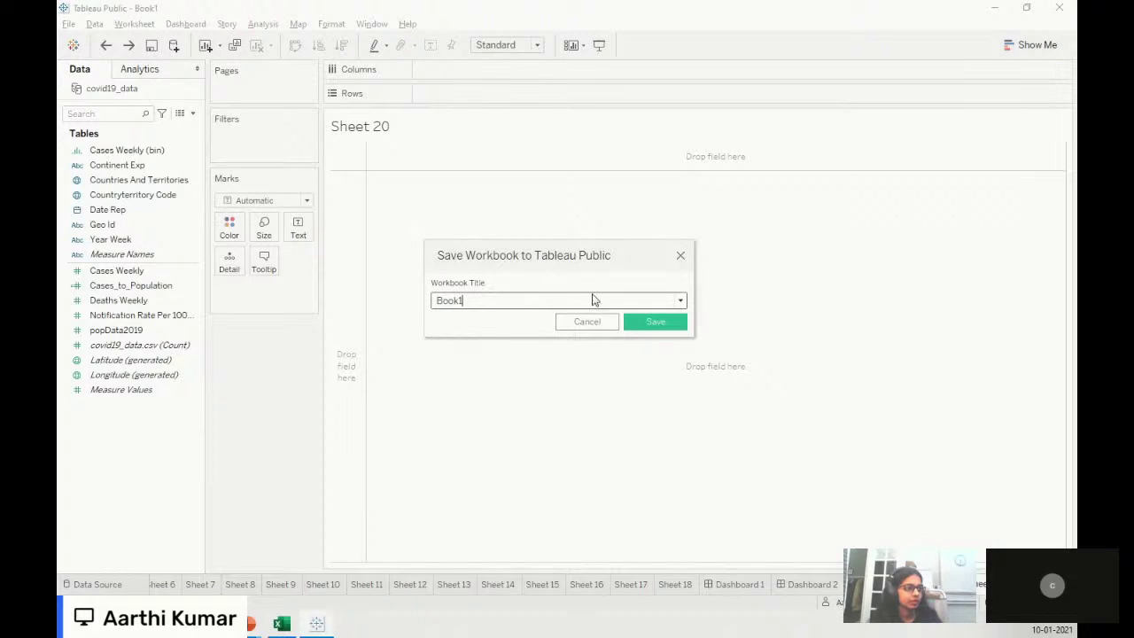
left_click(665, 329)
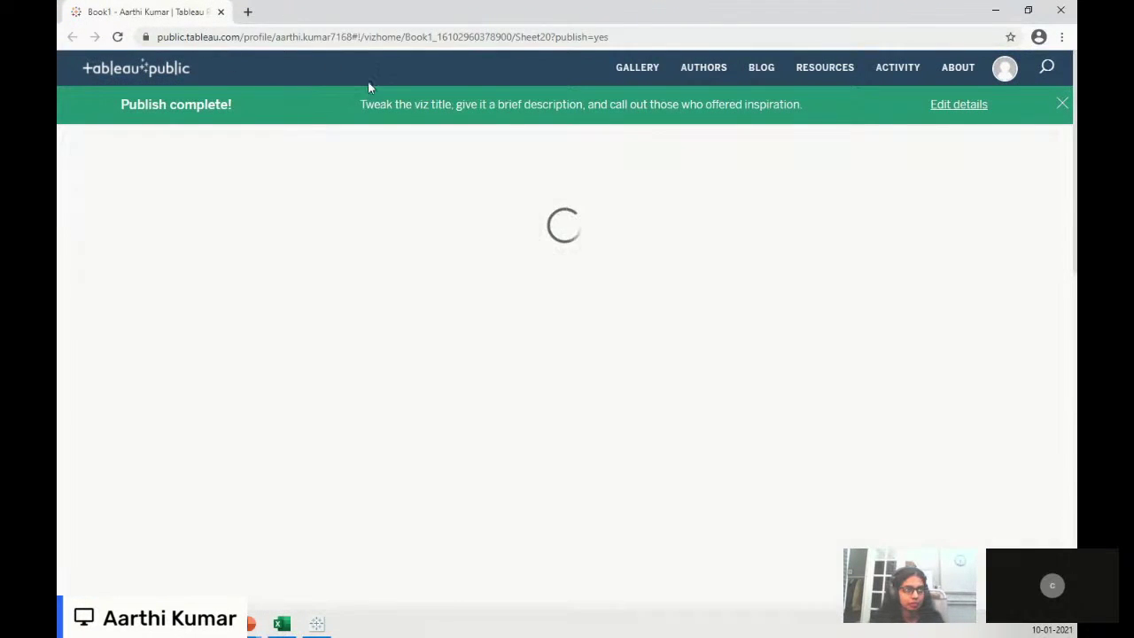
scroll(803, 463, "down", 10)
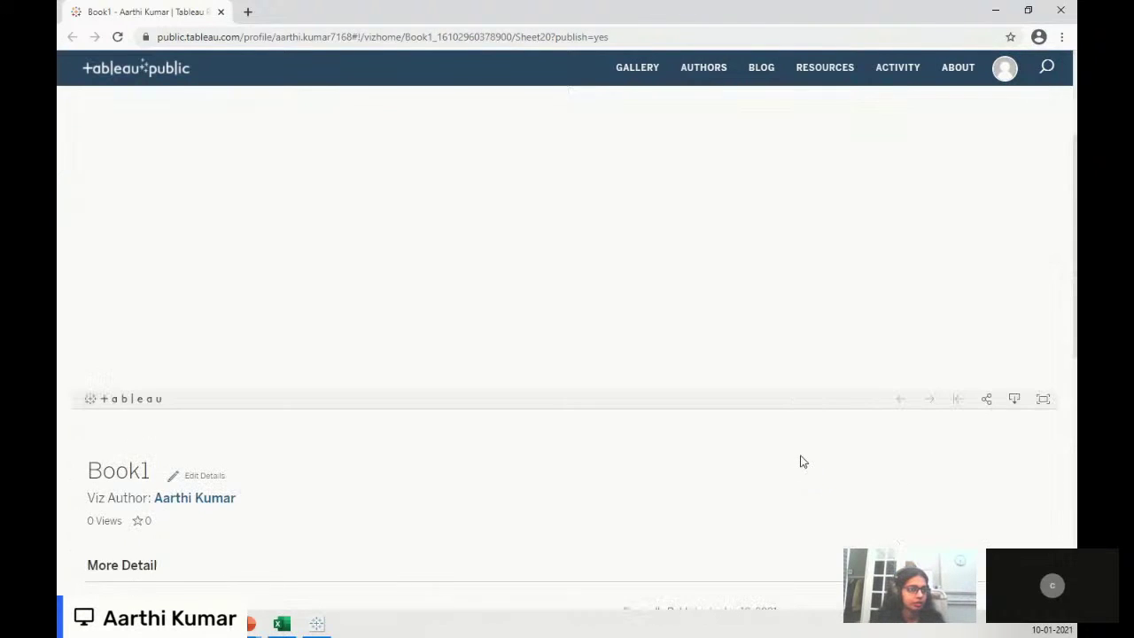
left_click(738, 323)
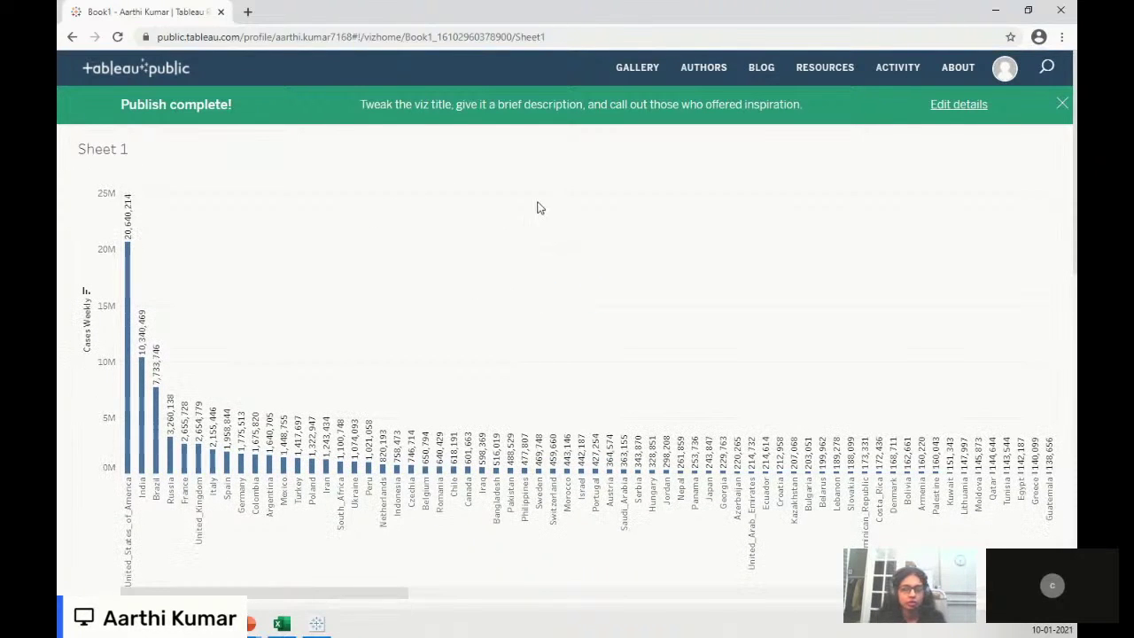
scroll(735, 387, "down", 3)
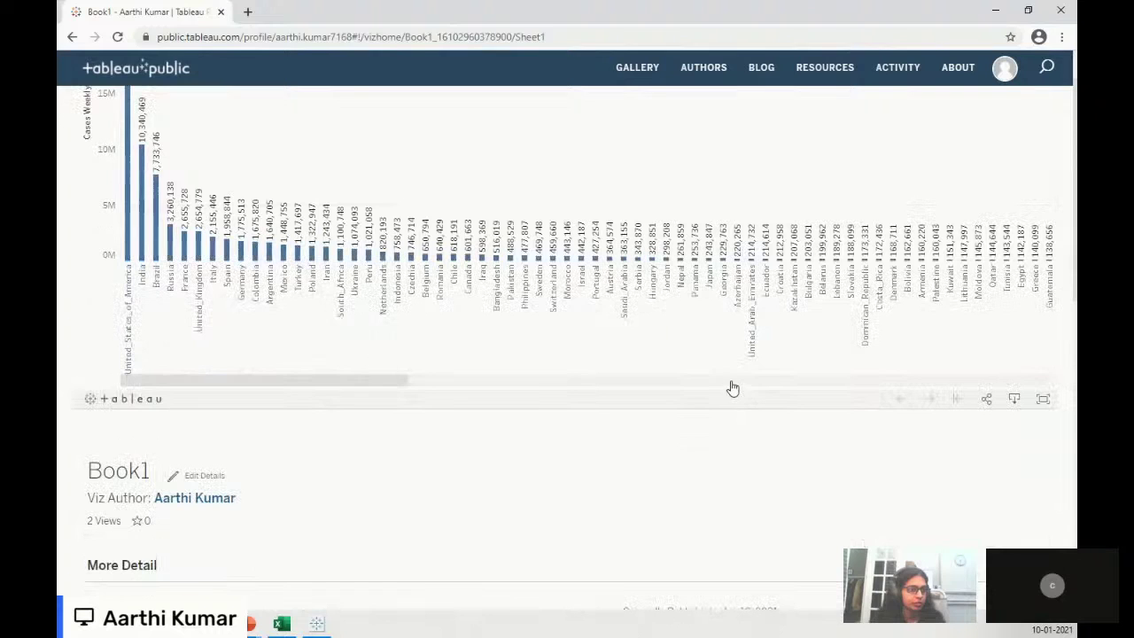
- Download the published viz as a Tableau Workbook in the Current version, saving it as Book1.twbx in Downloads
left_click(1015, 399)
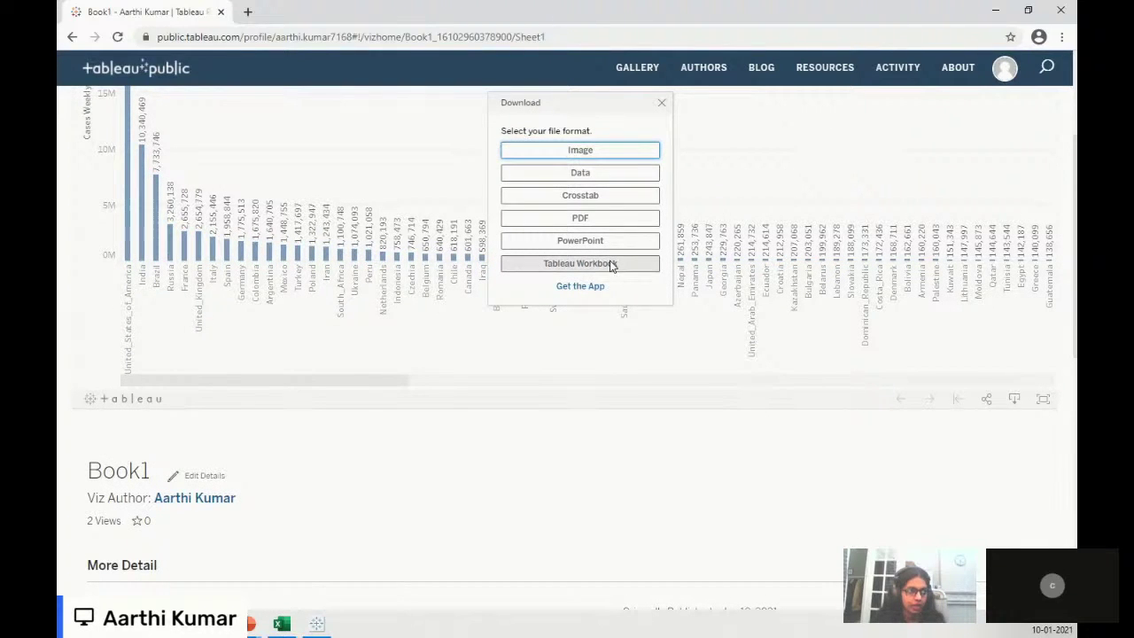
left_click(660, 105)
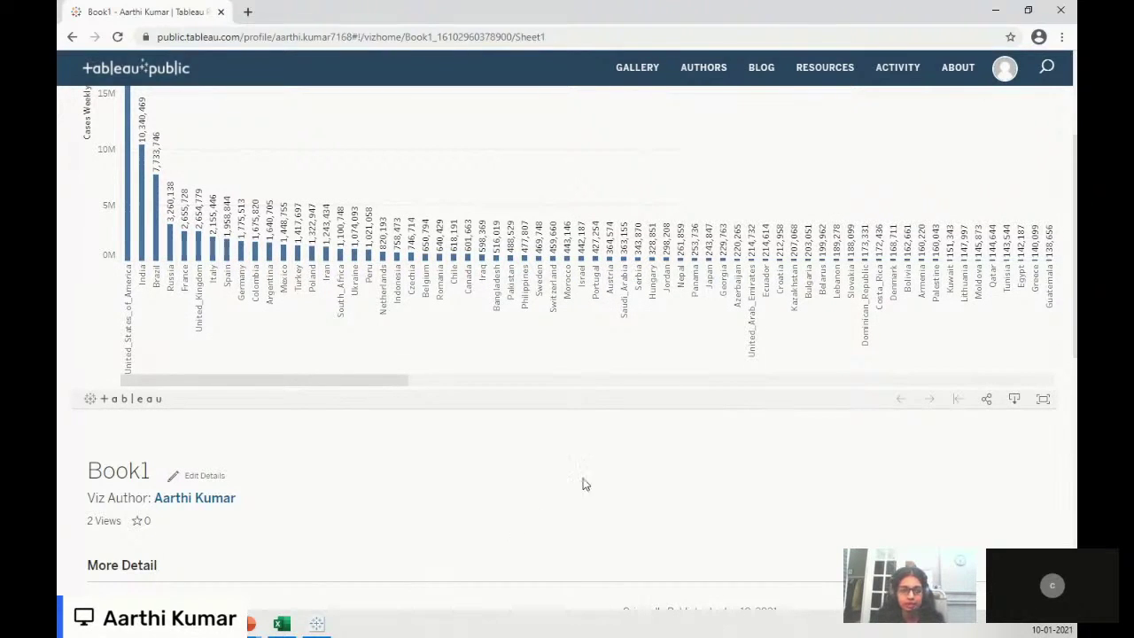
left_click(1016, 400)
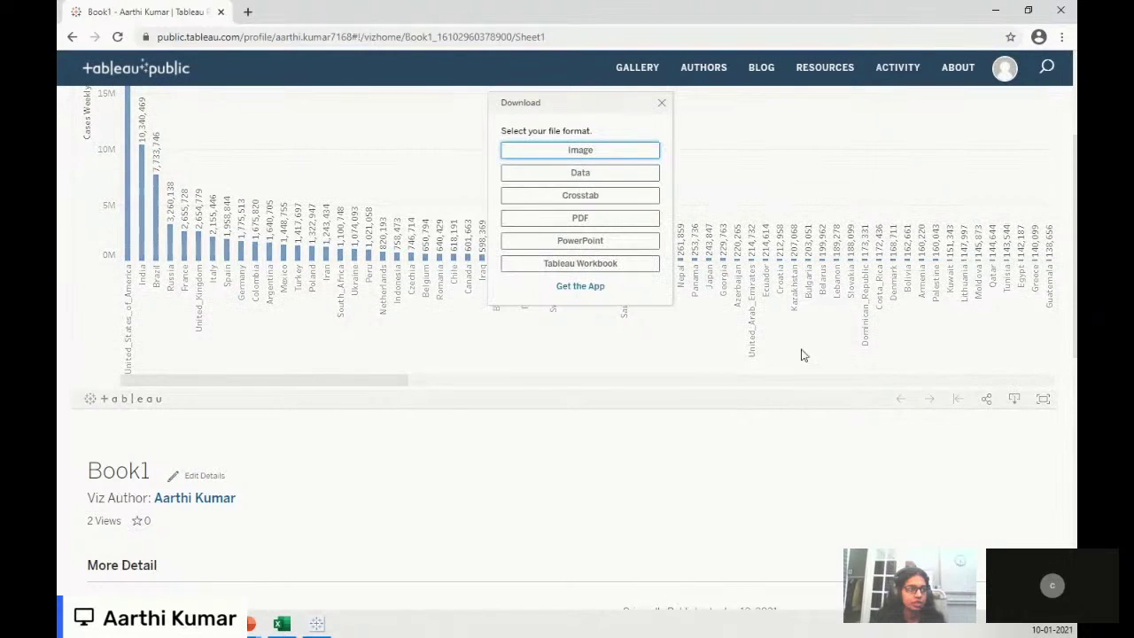
left_click(613, 264)
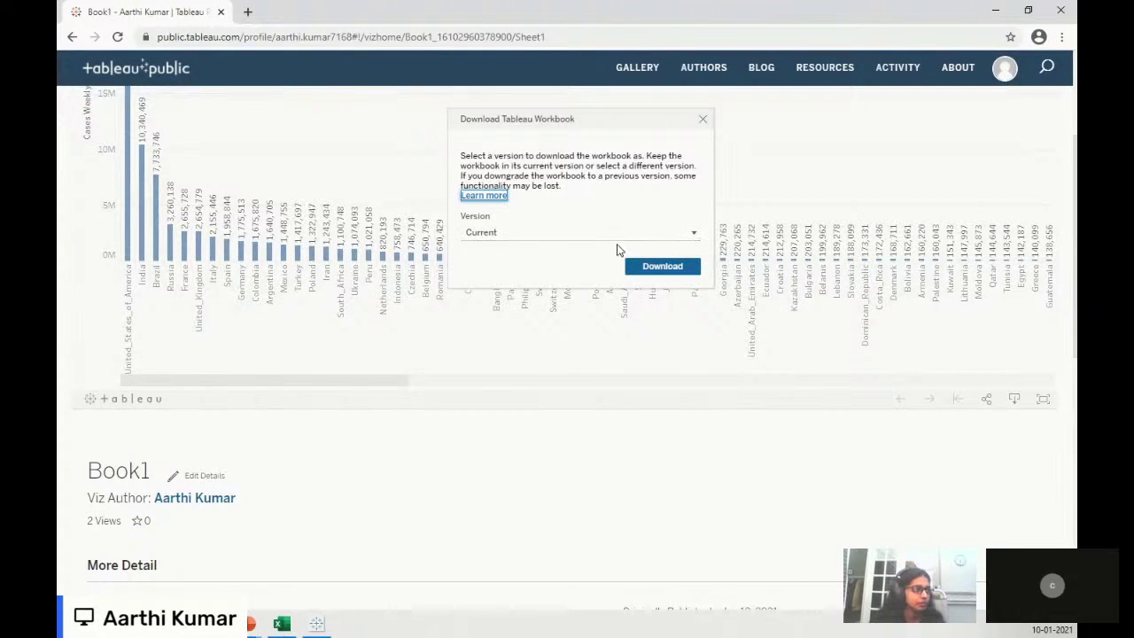
left_click(615, 236)
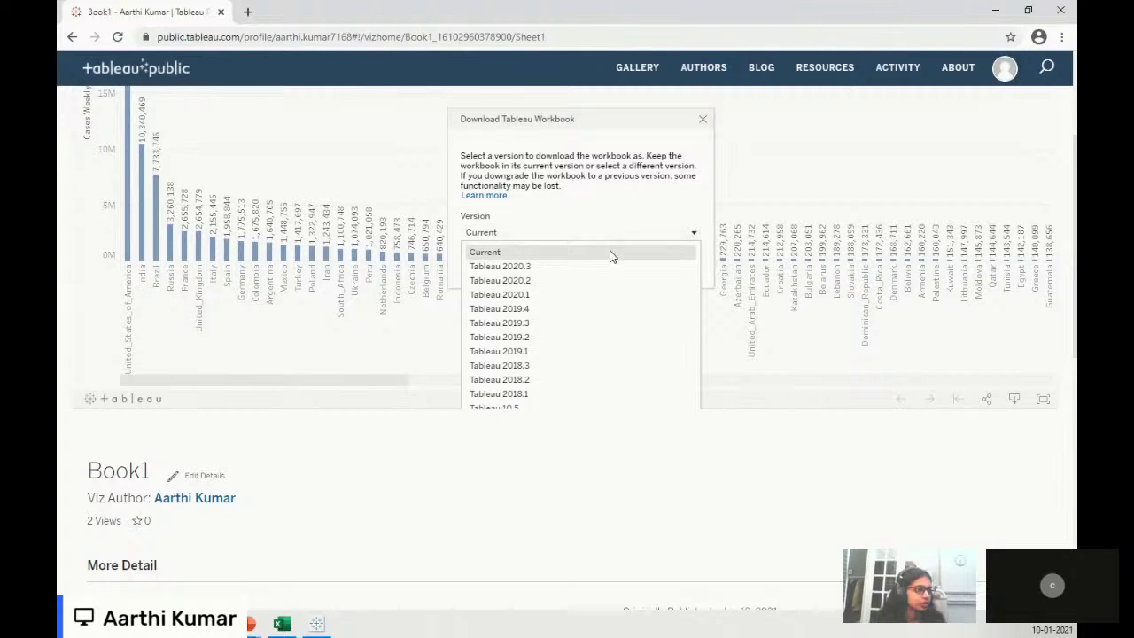
left_click(612, 253)
left_click(672, 268)
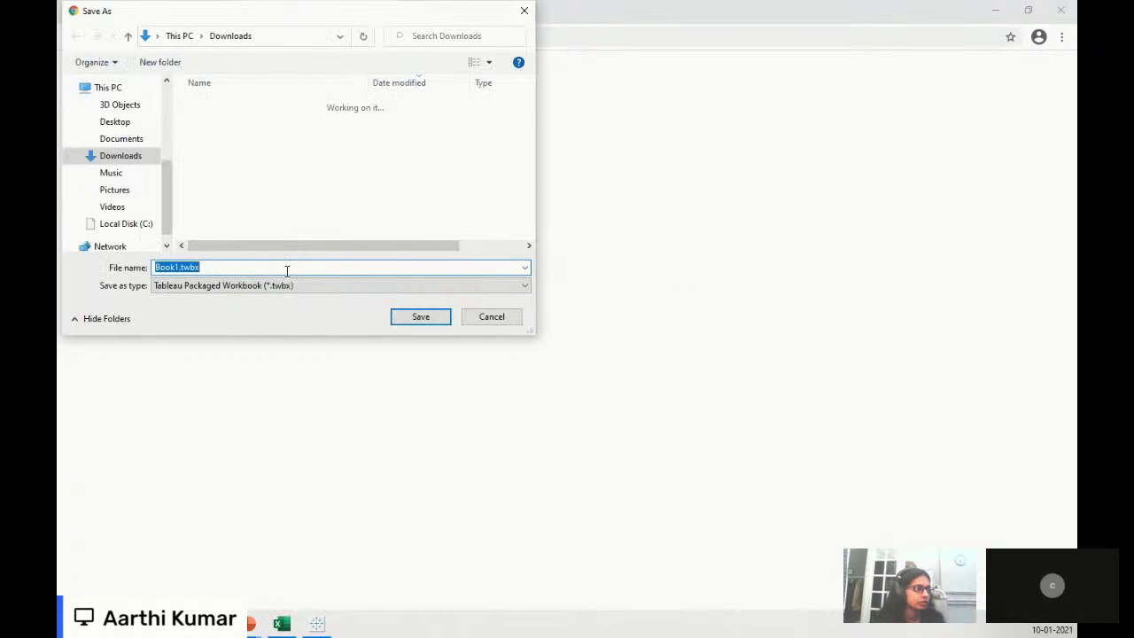
left_click(420, 316)
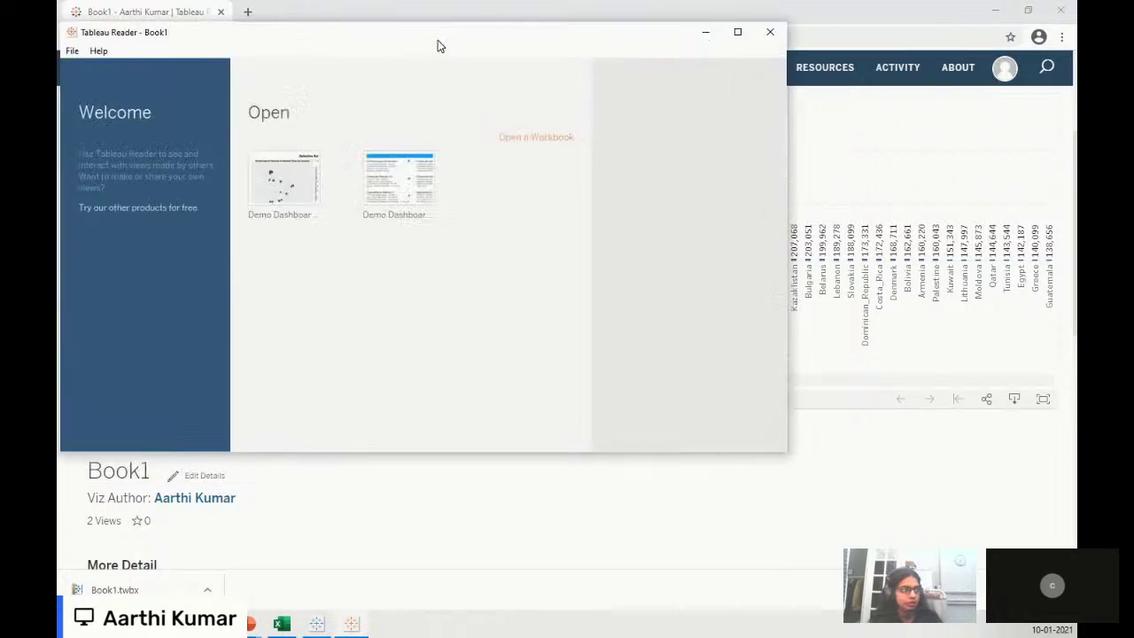
- Maximize the Tableau Reader window and open Book1.twbx from the Downloads folder
left_click_drag(435, 40, 558, 36)
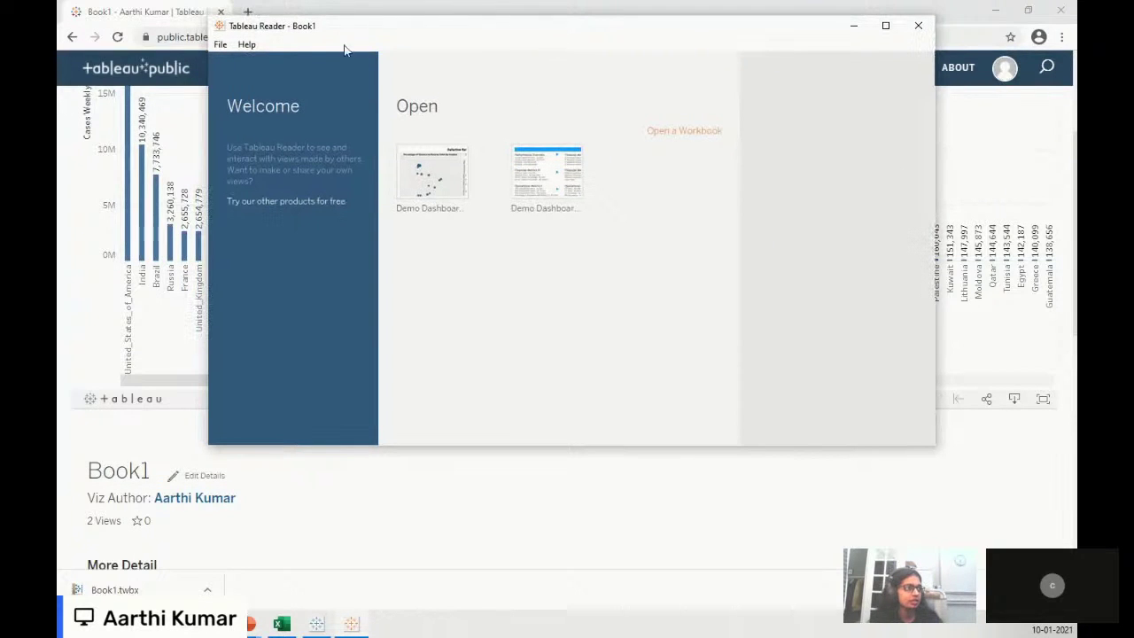
left_click(885, 25)
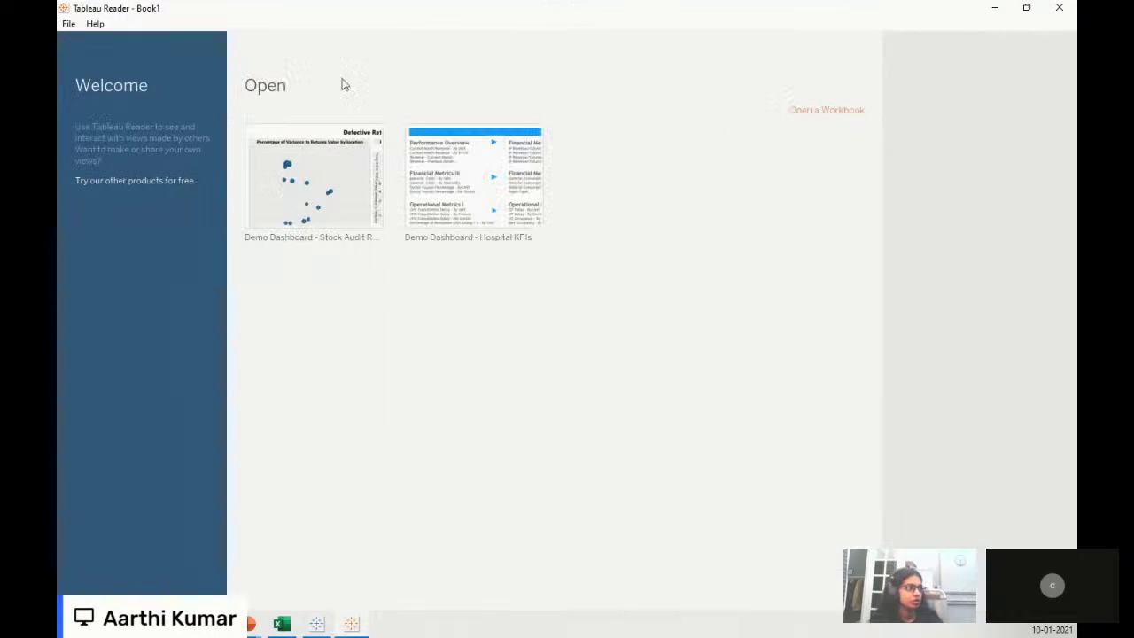
mouse_move(313, 141)
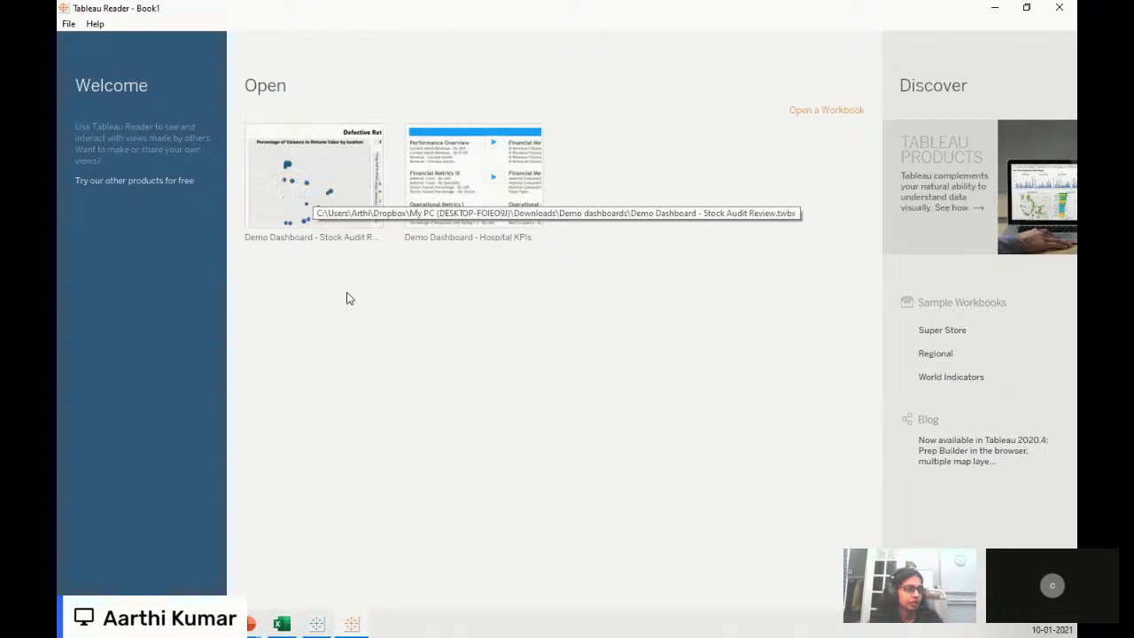
key("ctrl+o")
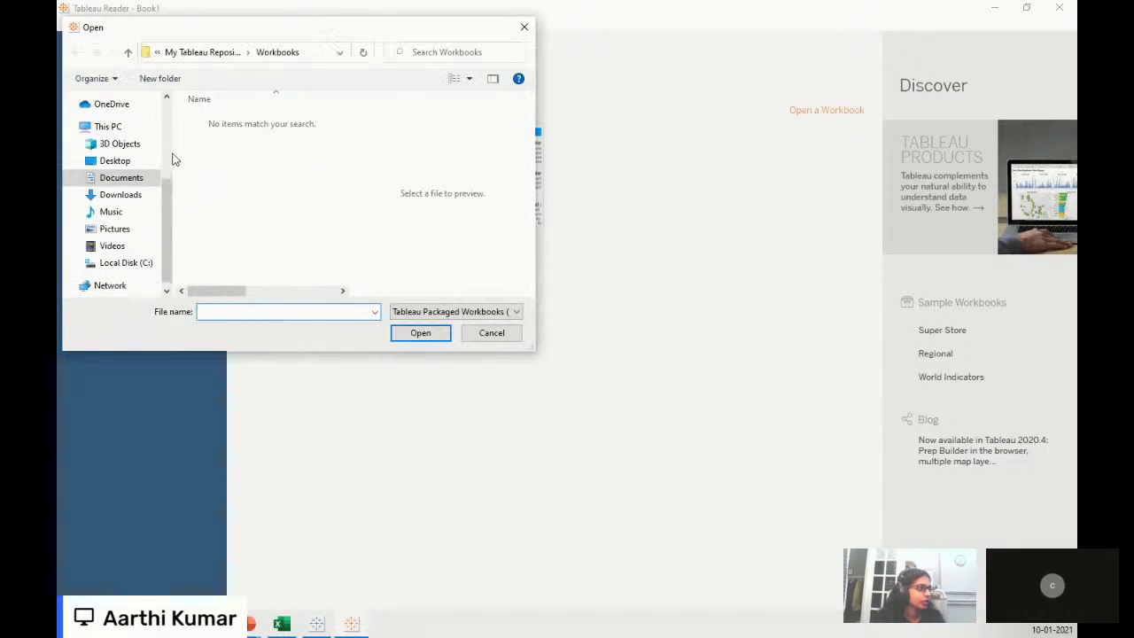
left_click(133, 194)
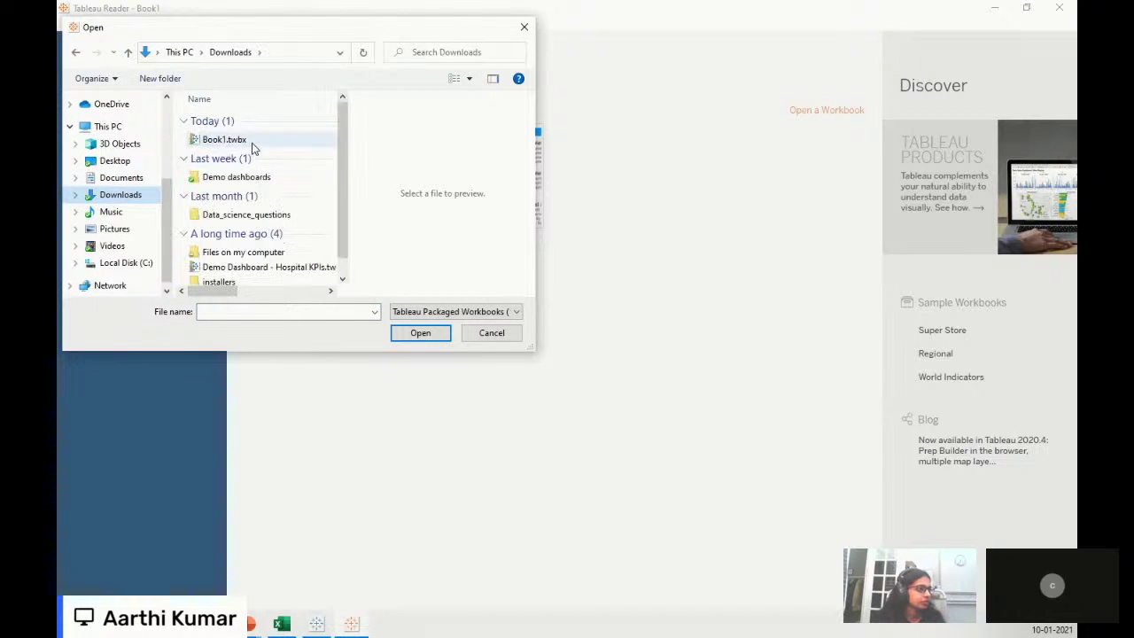
left_click(252, 142)
left_click(415, 334)
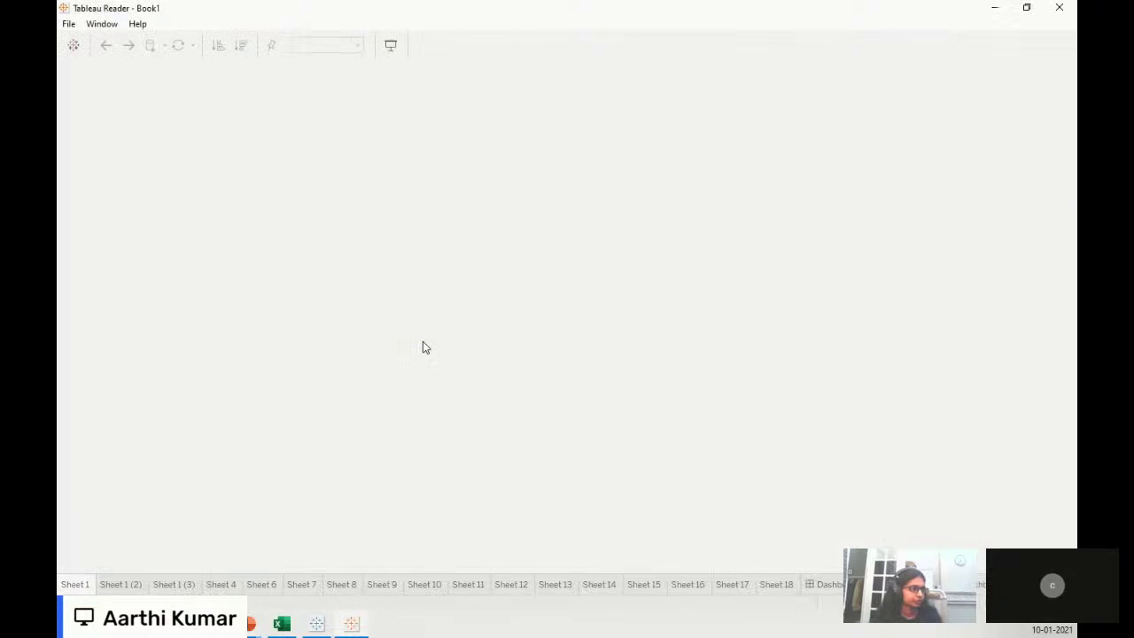
- View Sheet 1 (2) and Sheet 1, look at Sheet 6 and Sheet 8 in presentation mode, and leave that mode
left_click(124, 586)
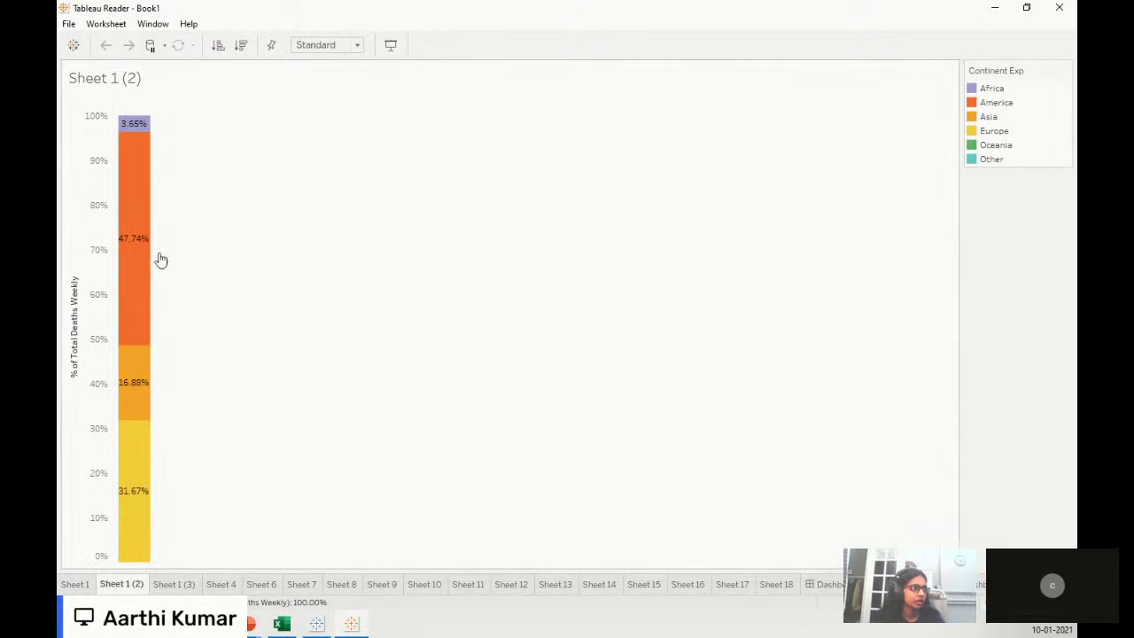
left_click(82, 583)
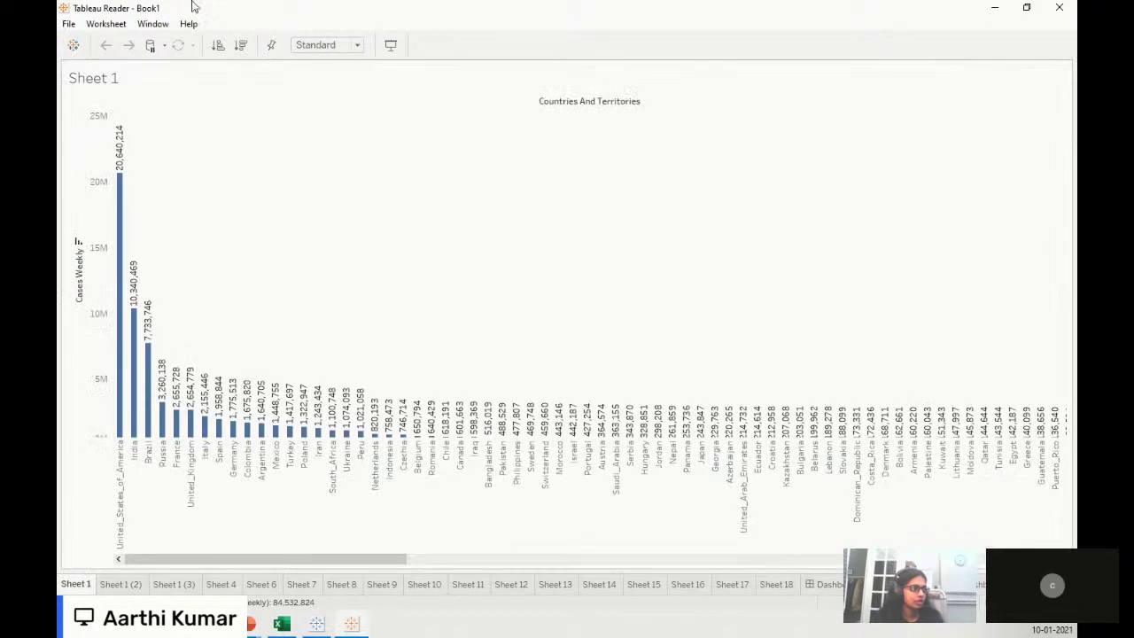
left_click(390, 47)
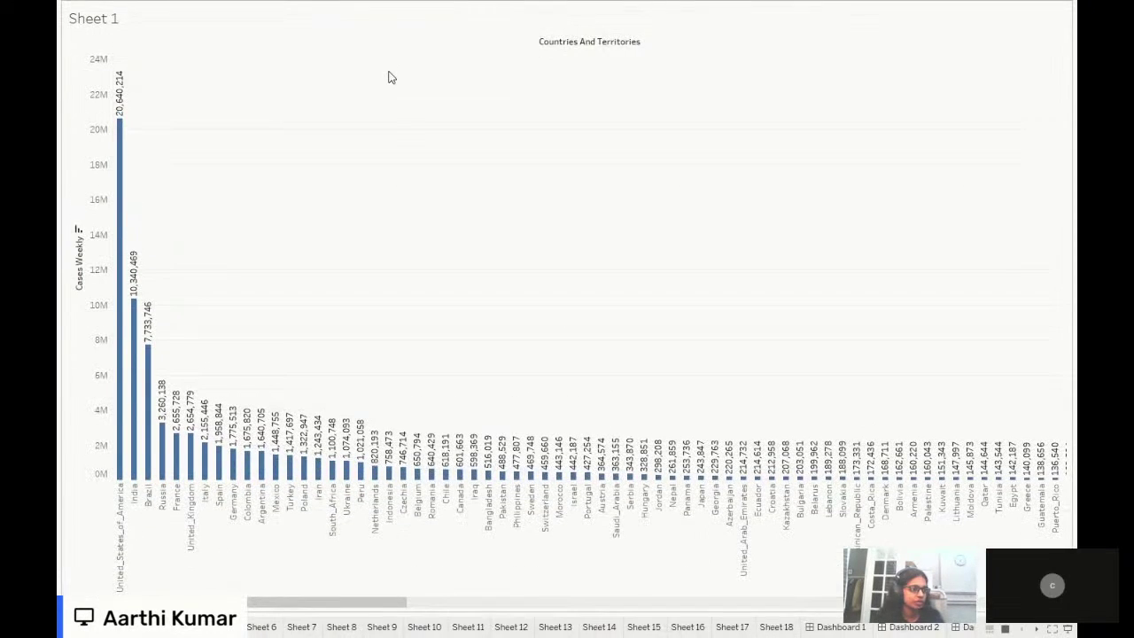
left_click(265, 627)
left_click(342, 627)
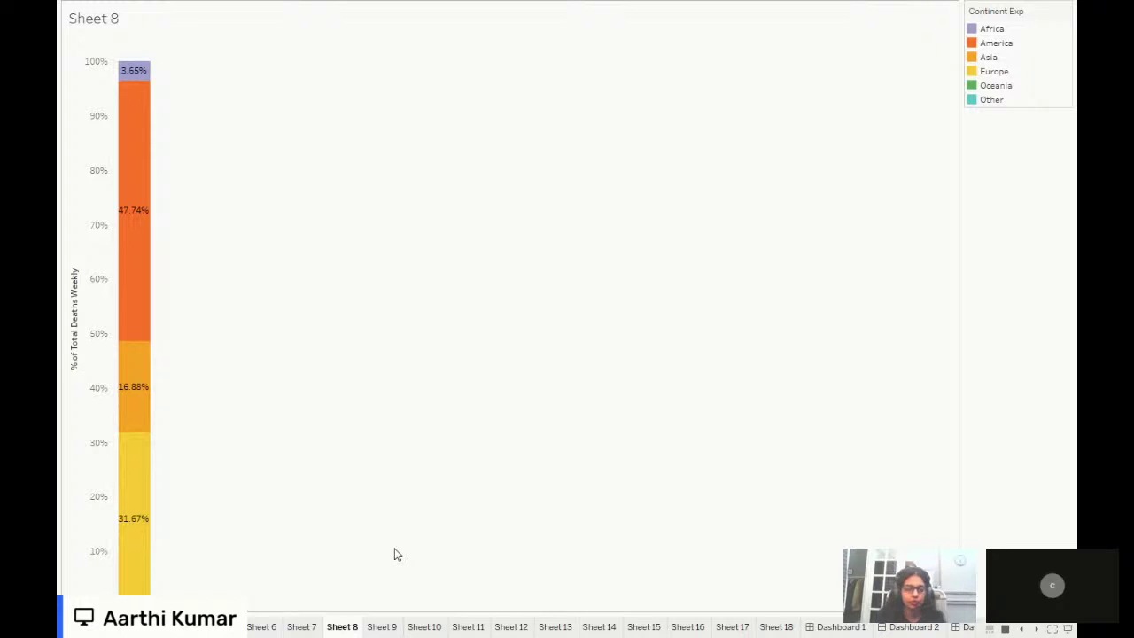
key("Escape")
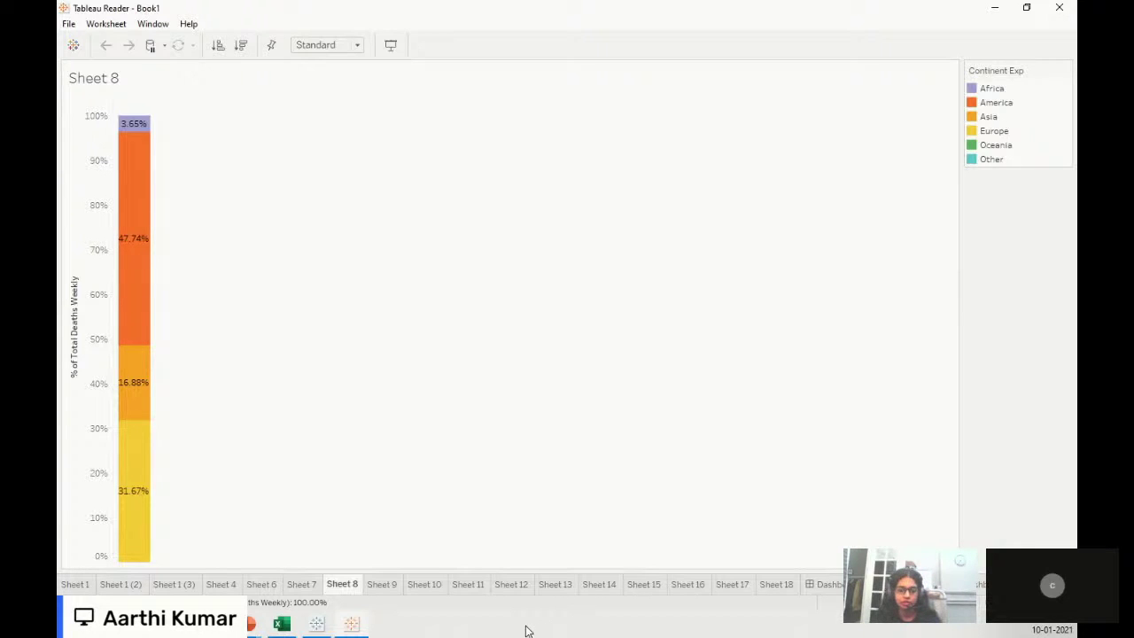
- Switch to the Chrome window and look through the Viz of the Day examples in the Tableau Public gallery
left_click(317, 623)
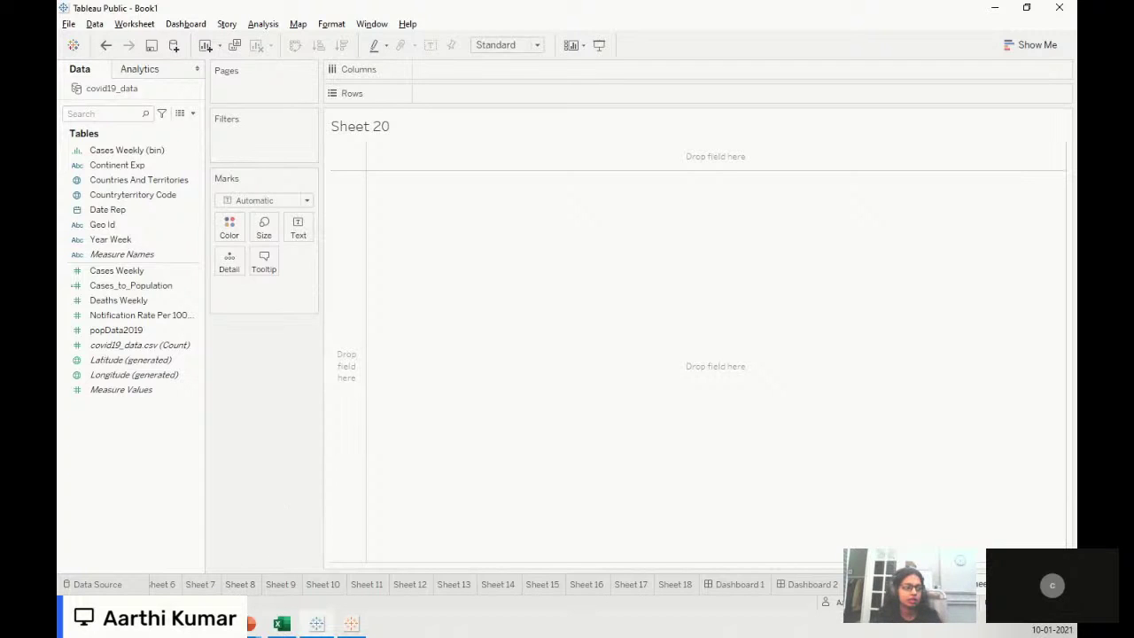
mouse_move(215, 624)
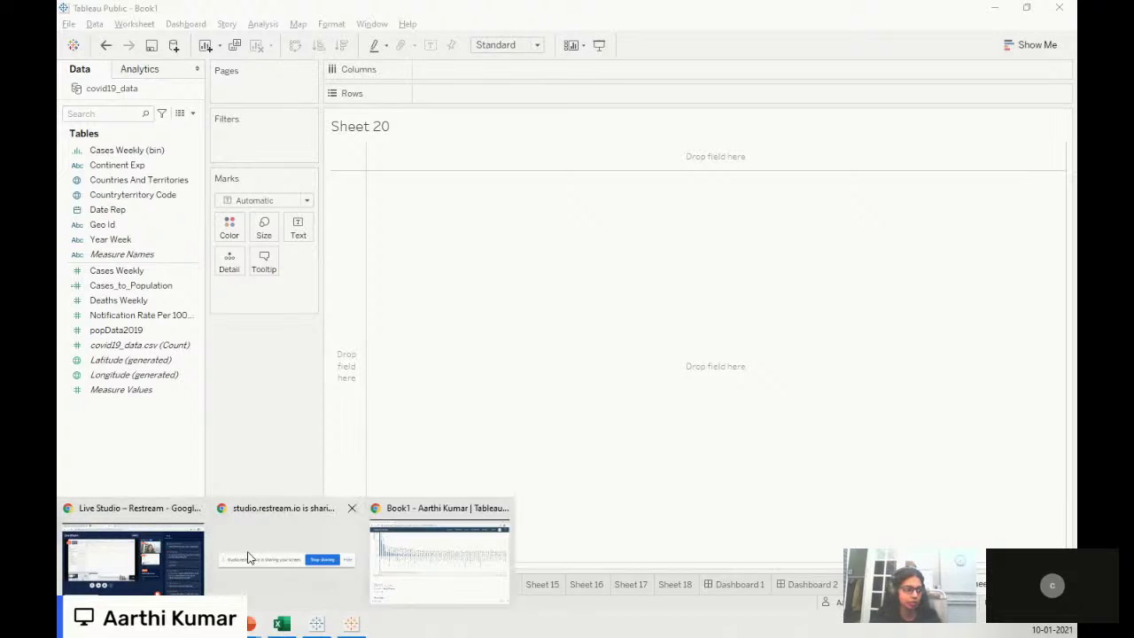
left_click(463, 551)
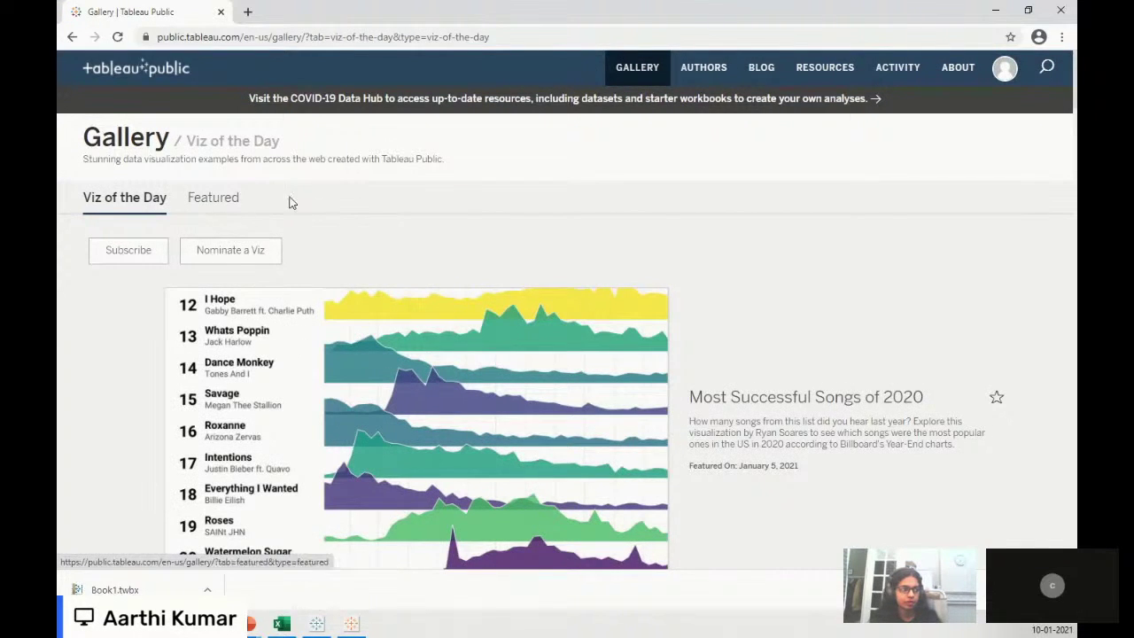
scroll(692, 422, "down", 1)
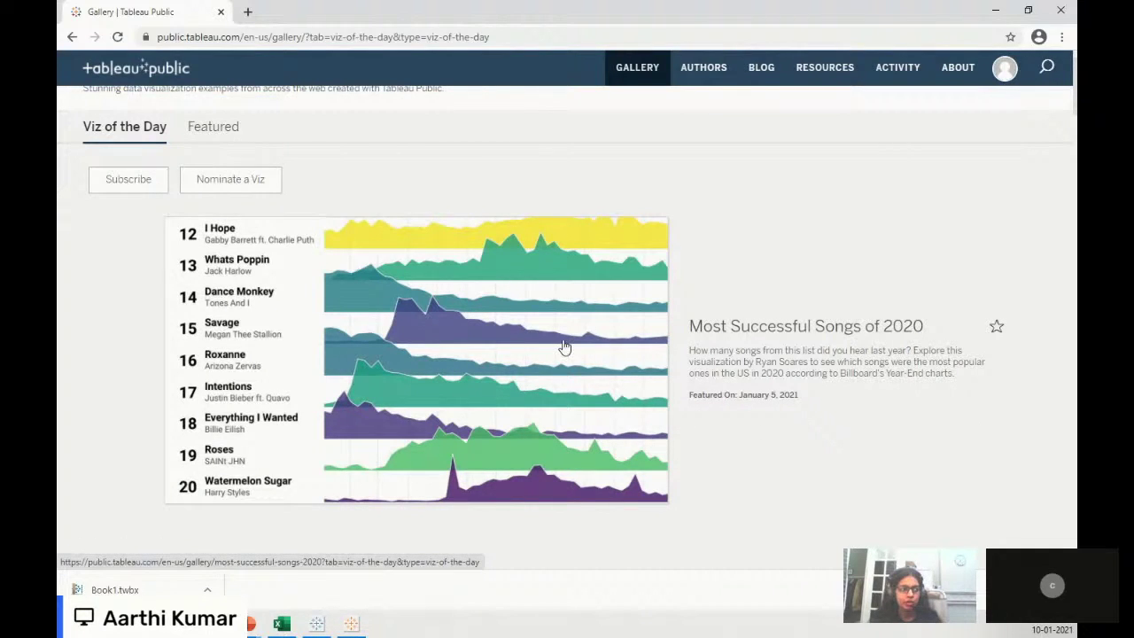
scroll(565, 347, "down", 5)
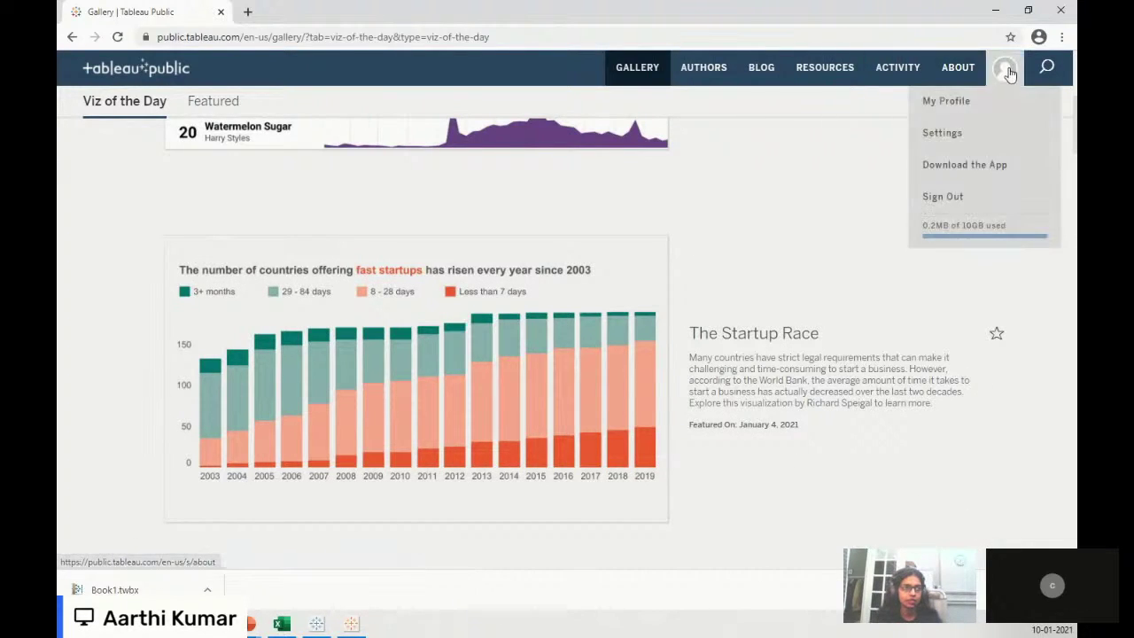
mouse_move(1014, 77)
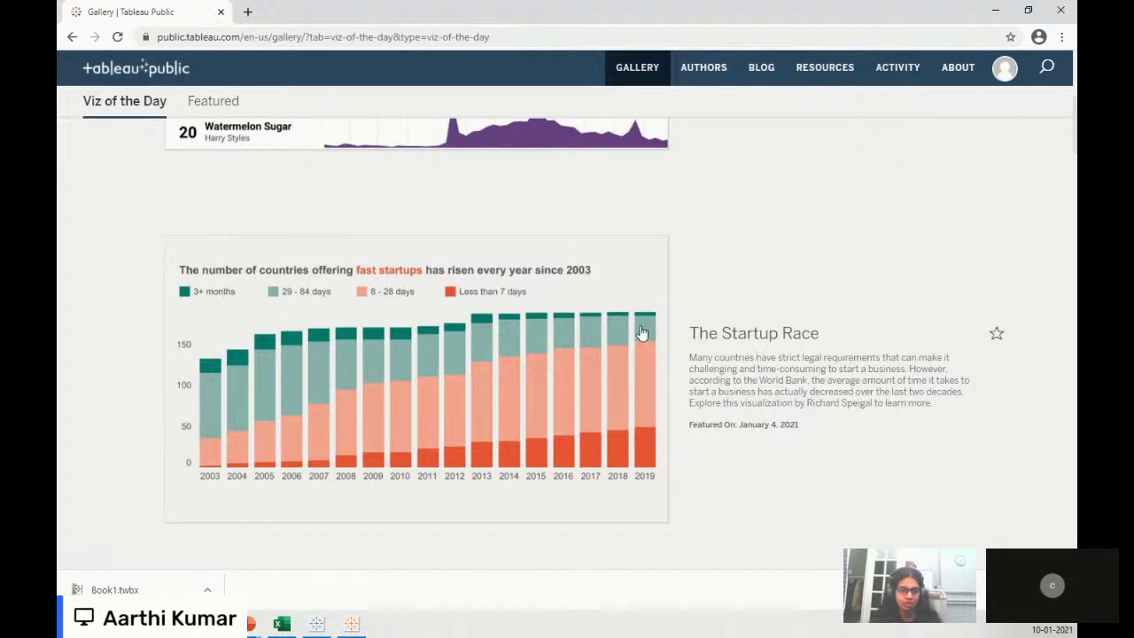
scroll(572, 331, "down", 2)
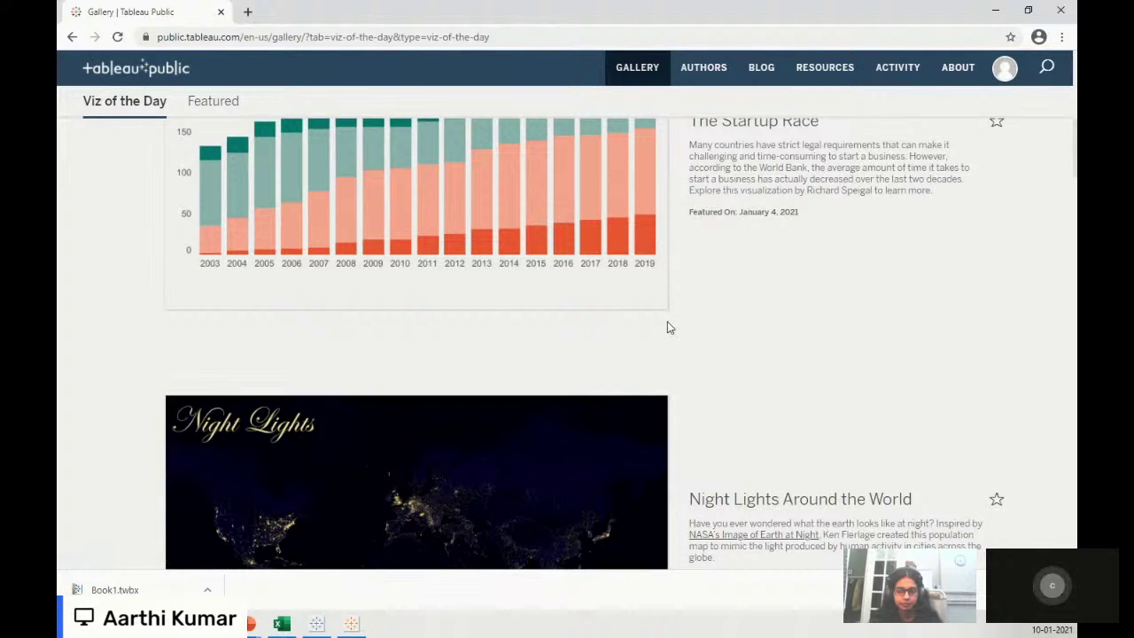
scroll(669, 328, "down", 1)
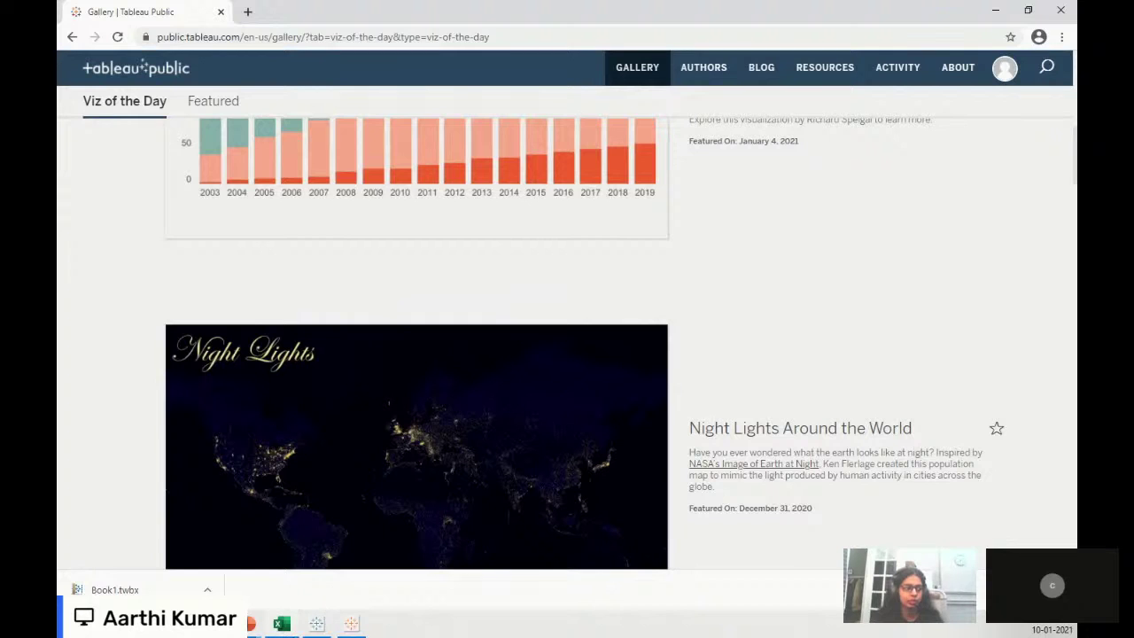
- Switch back to the Tableau Public workbook and try a bin size of 500 for Cases Weekly (bin), cancelling the edit
mouse_move(316, 633)
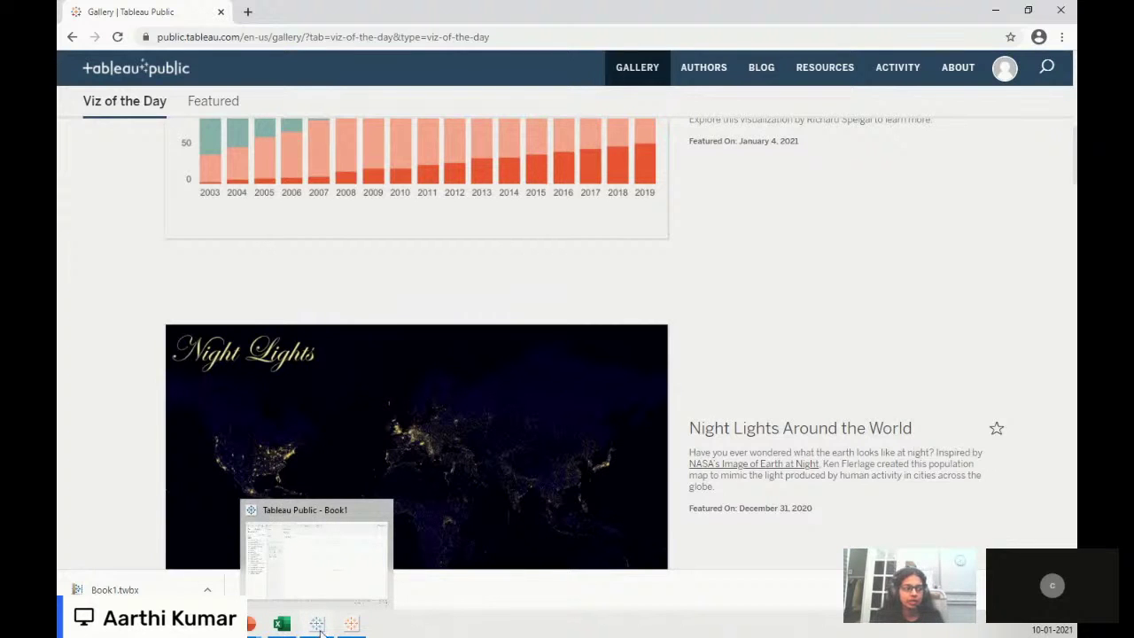
left_click(336, 574)
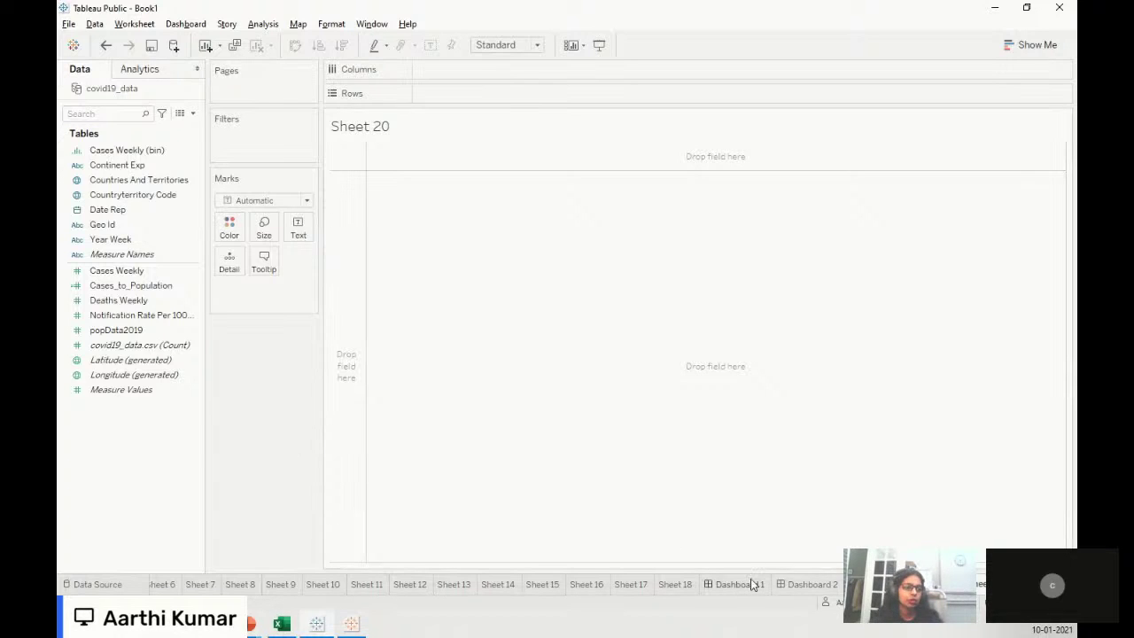
mouse_move(751, 585)
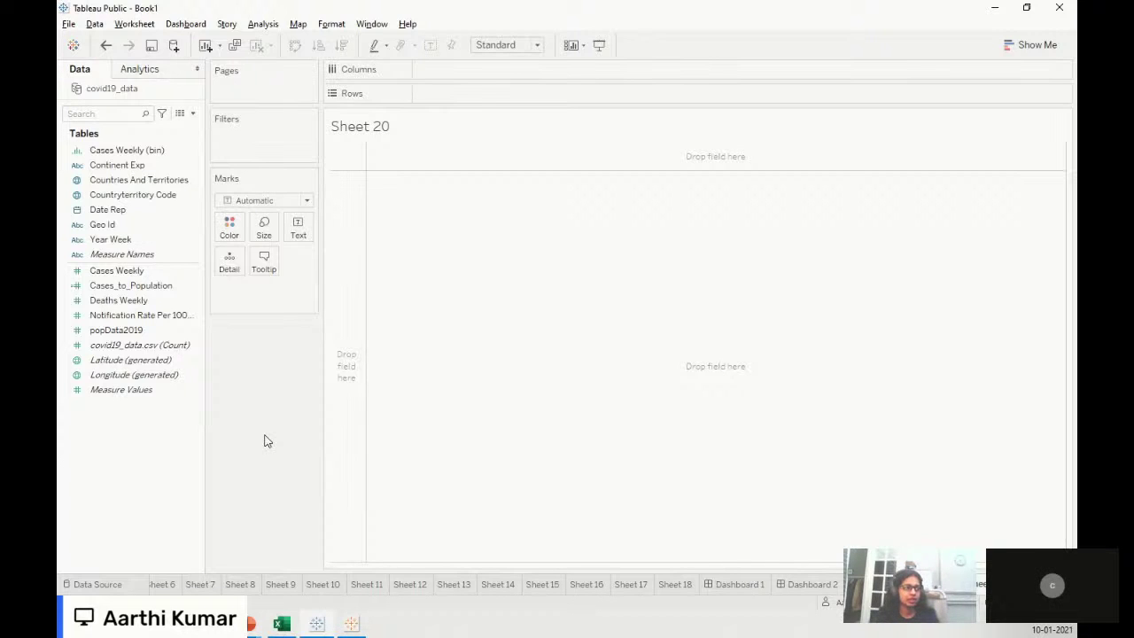
left_click(131, 153)
right_click(131, 155)
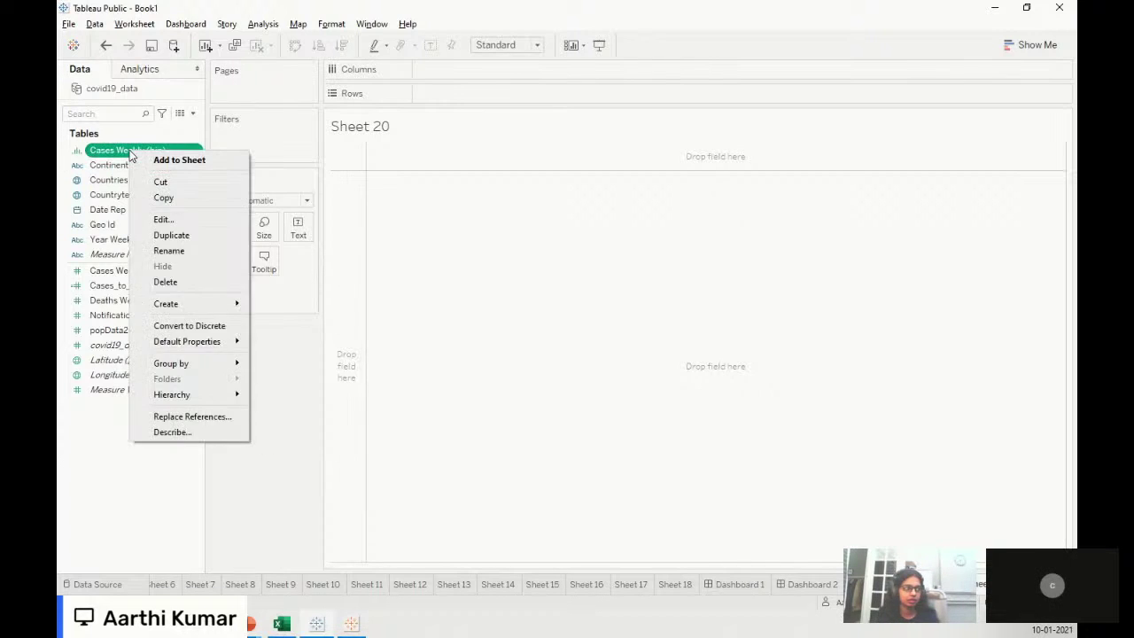
left_click(160, 219)
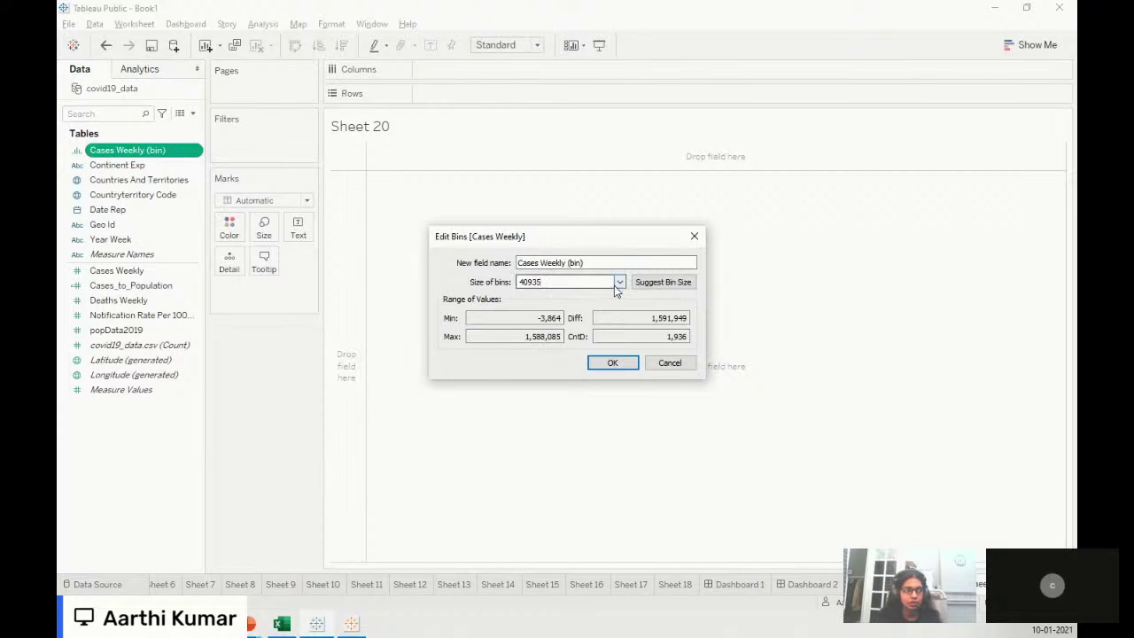
left_click(617, 283)
left_click(617, 293)
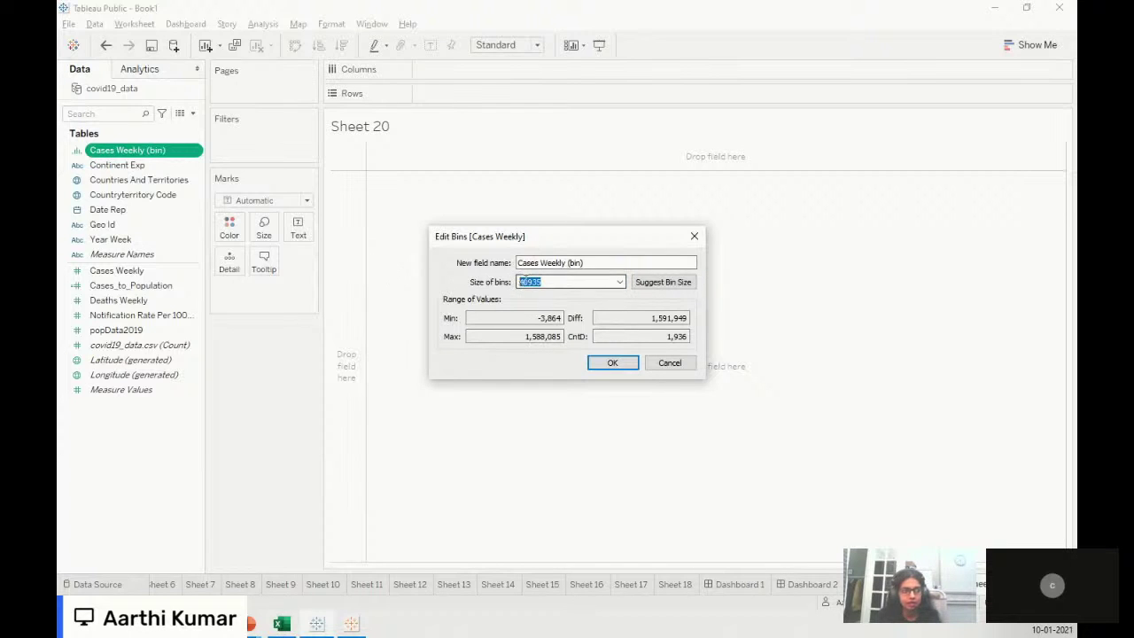
left_click_drag(555, 282, 508, 279)
type("500")
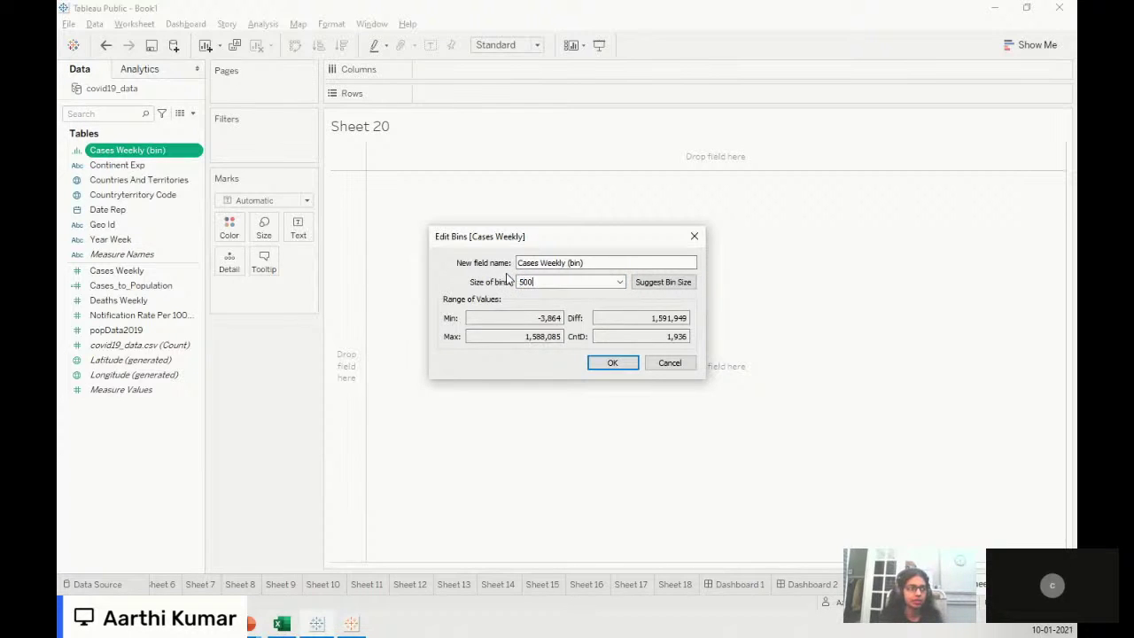
left_click(689, 368)
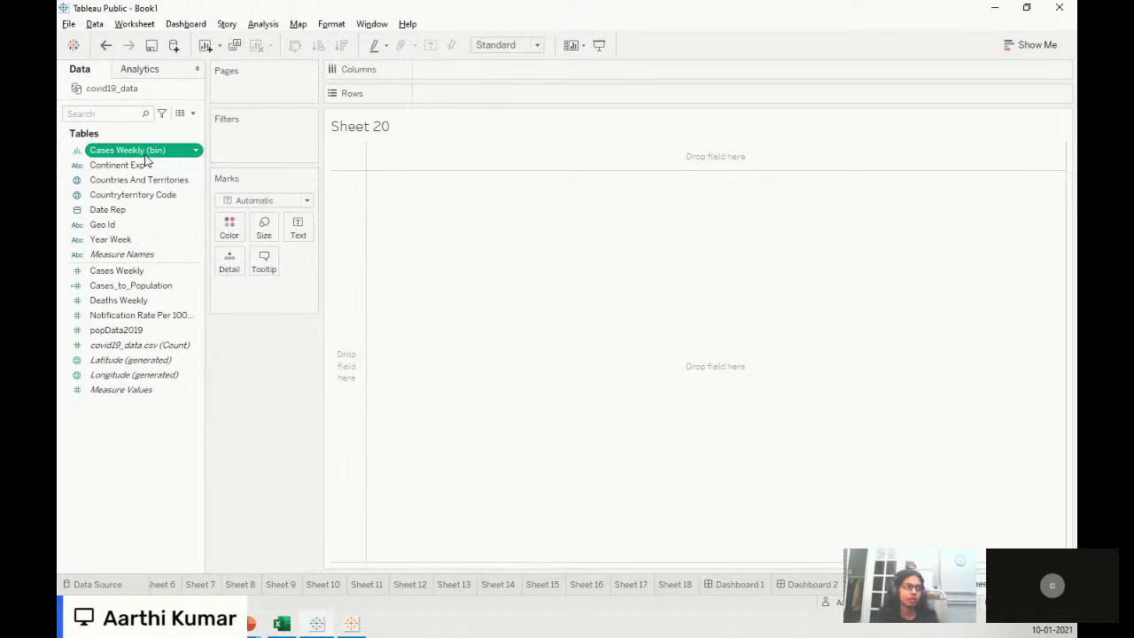
- Search the calculated-field function list for "if" and close the calculation editor without creating a field
right_click(145, 160)
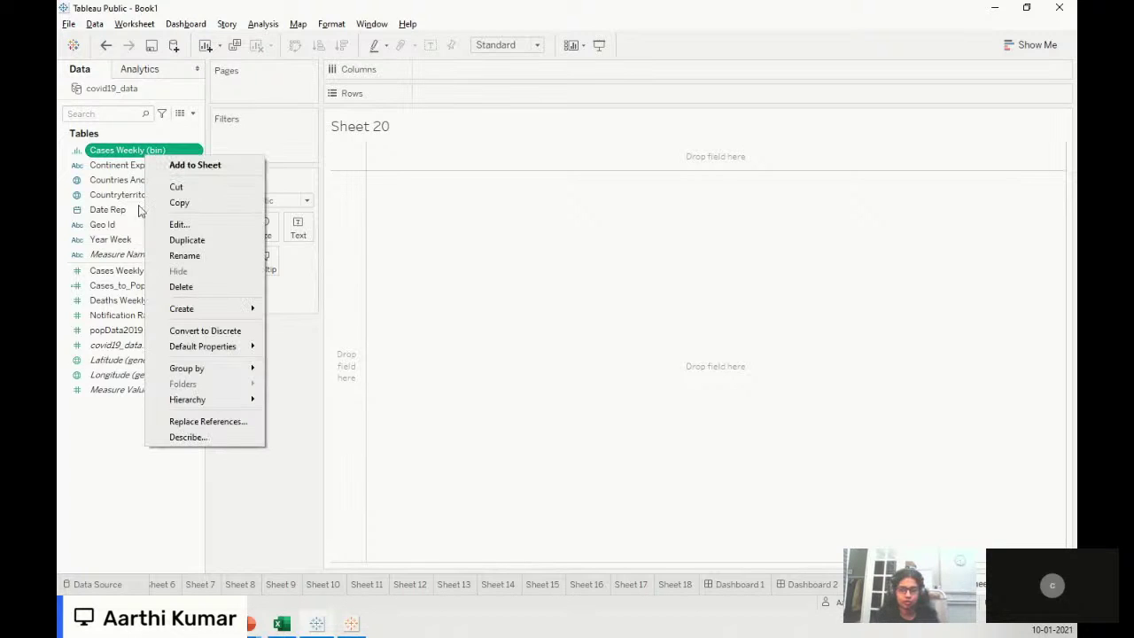
left_click(97, 468)
right_click(98, 468)
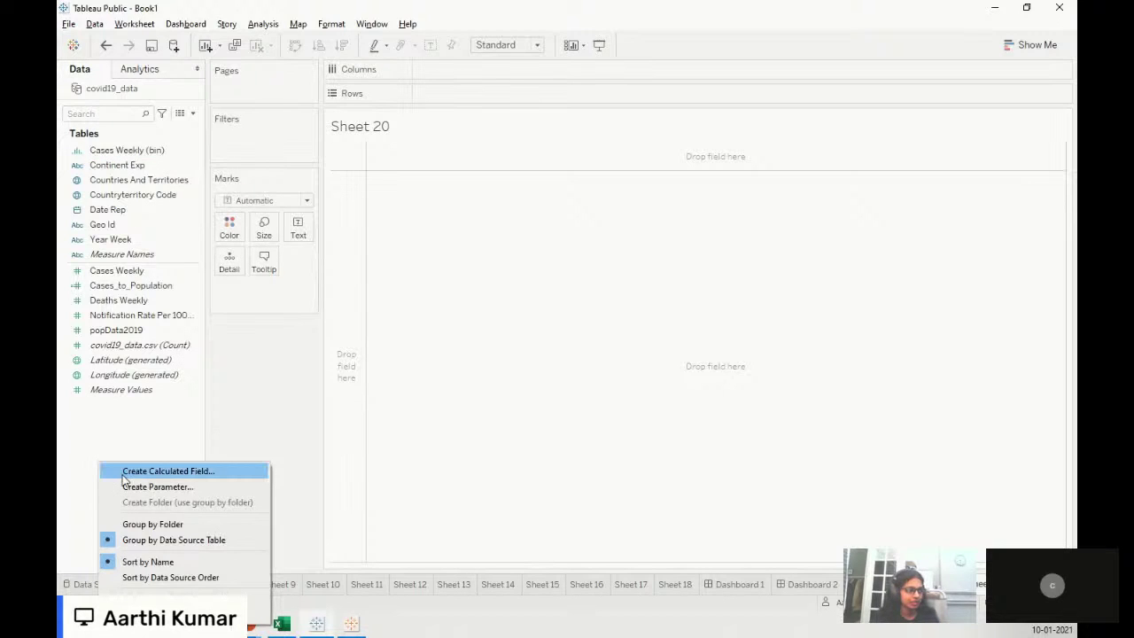
left_click(124, 474)
left_click(763, 190)
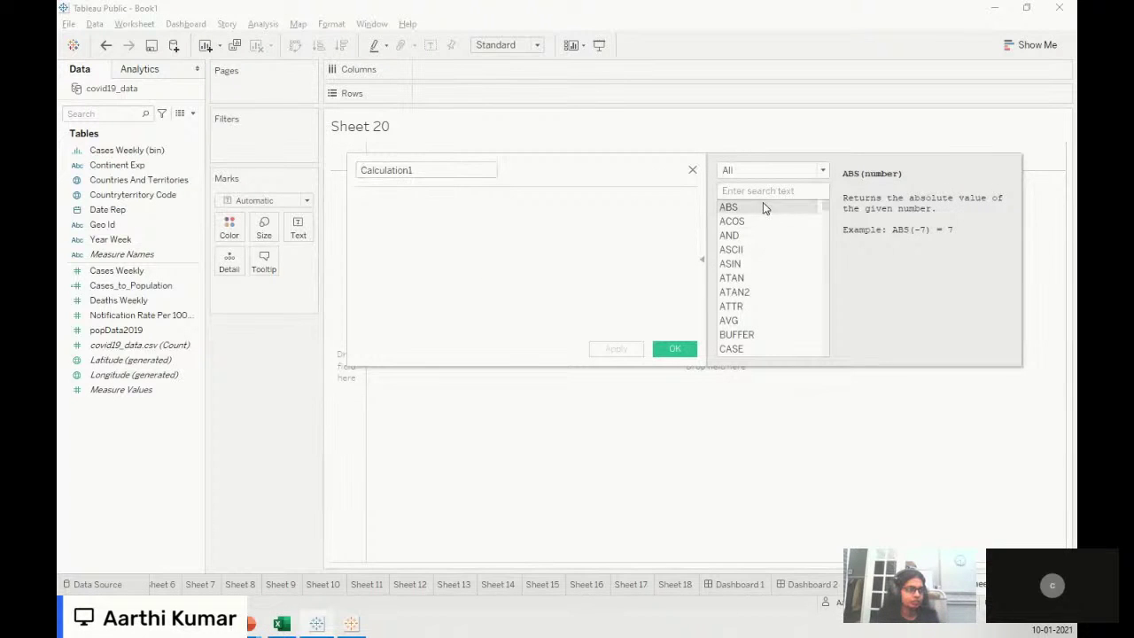
type("if")
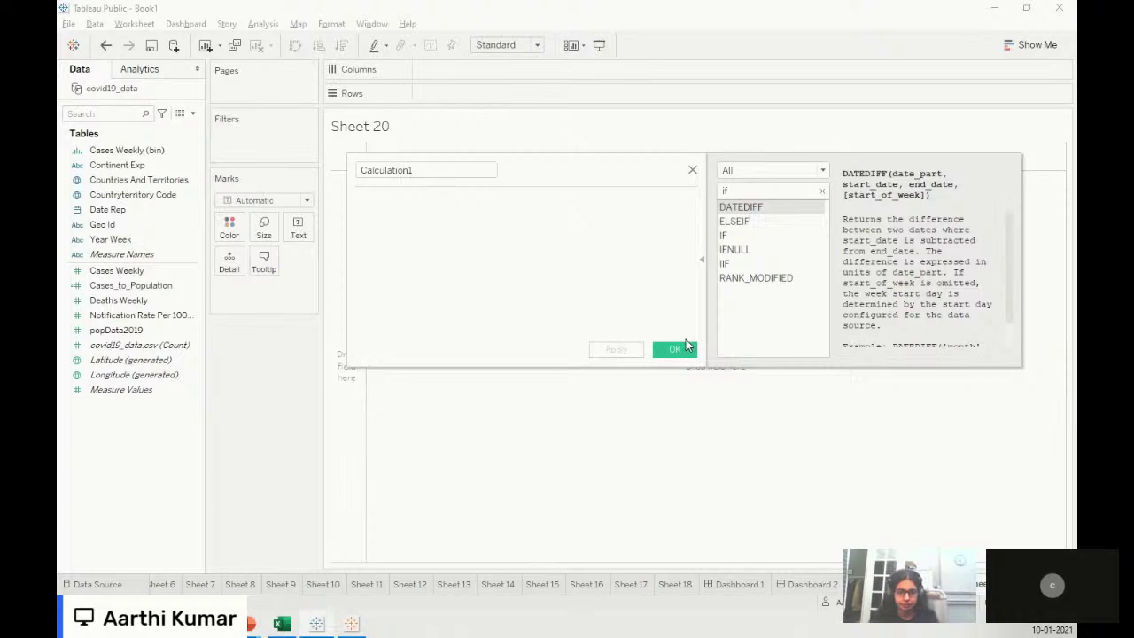
left_click(693, 172)
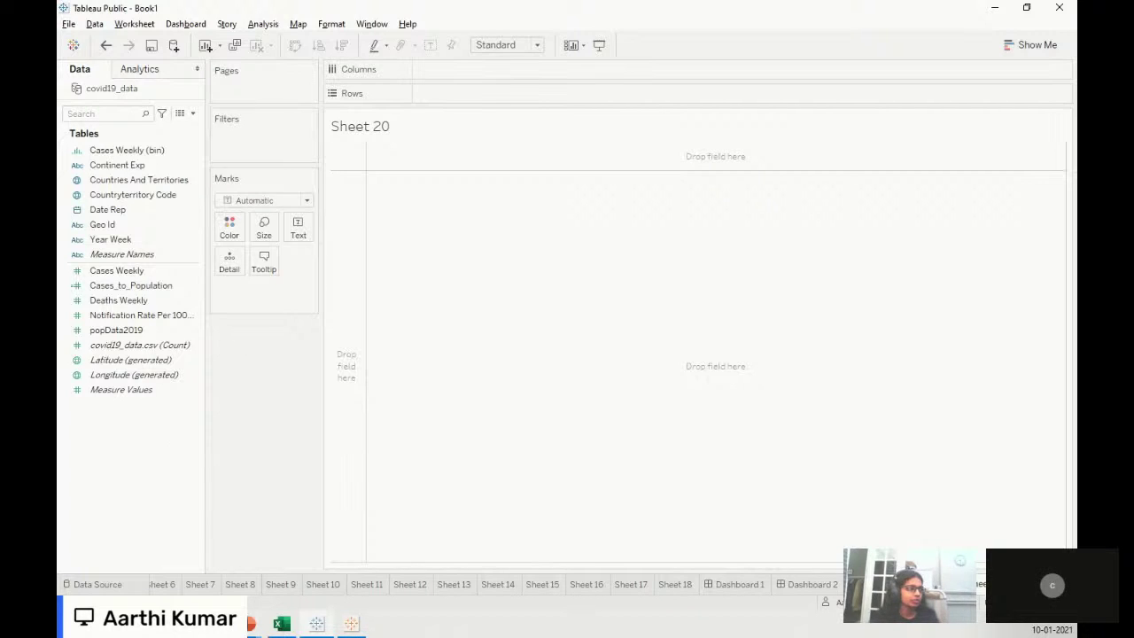
- Add Continent Exp and Cases Weekly to Sheet 20 and open the mark size setting
left_click(110, 169)
right_click(110, 170)
left_click(146, 177)
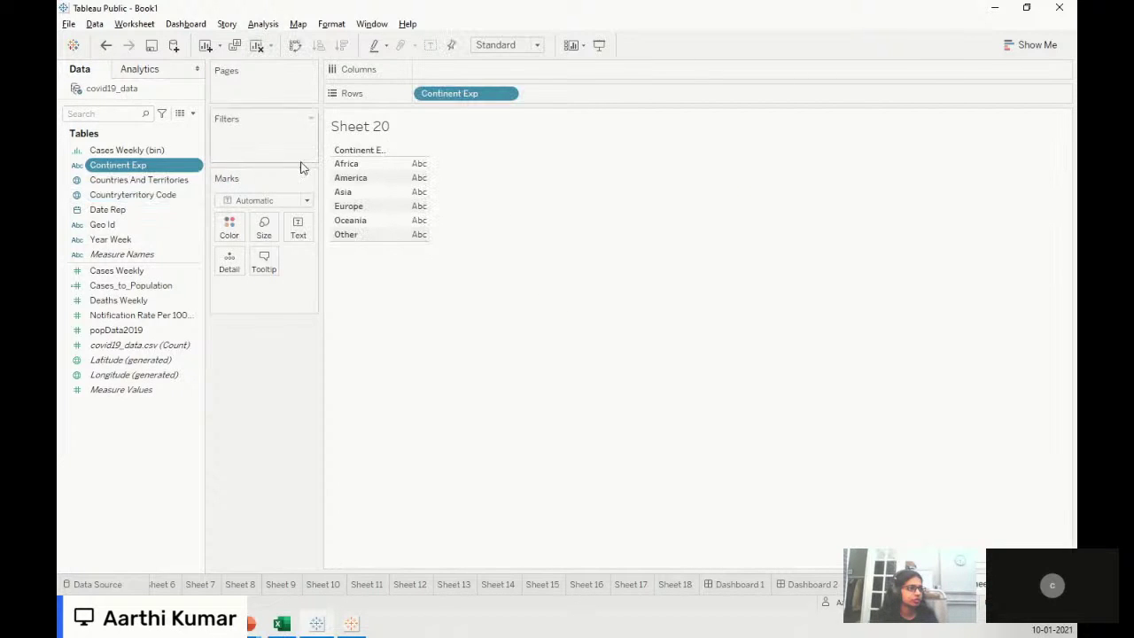
right_click(165, 271)
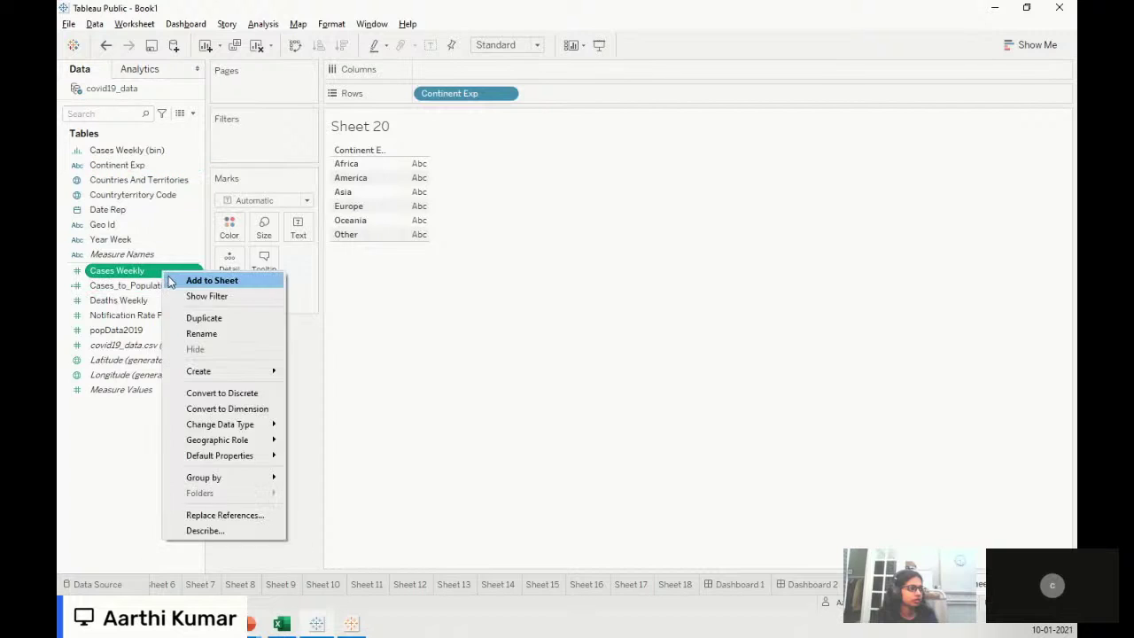
left_click(205, 279)
left_click(268, 235)
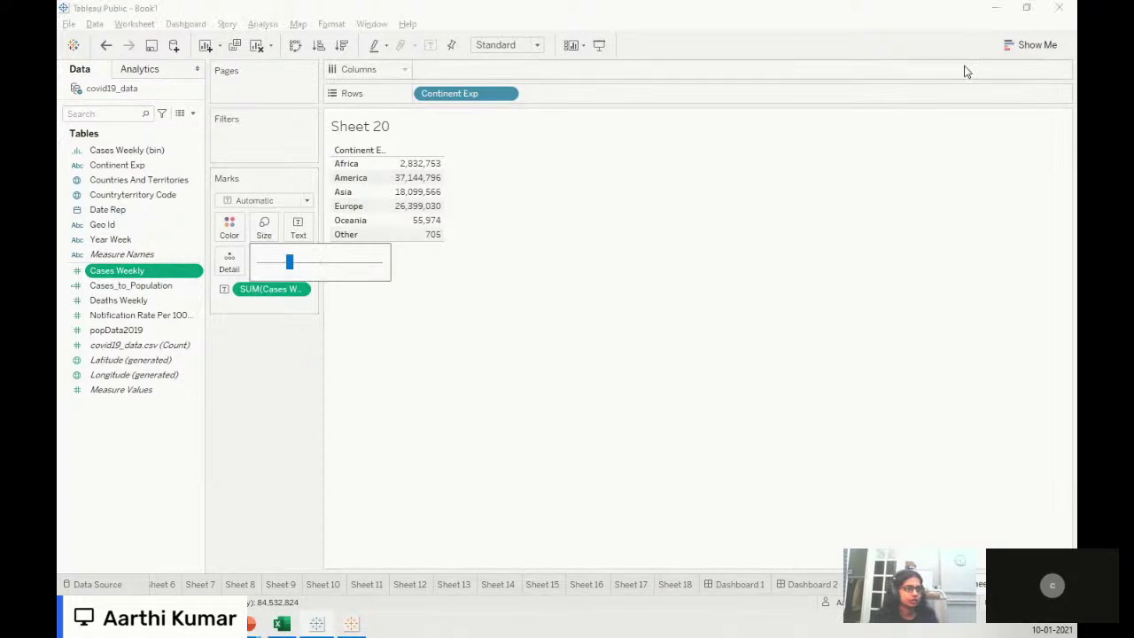
- Turn the Sheet 20 text table into a horizontal bar chart of Cases Weekly by Continent Exp using Show Me
left_click(1023, 41)
left_click(975, 148)
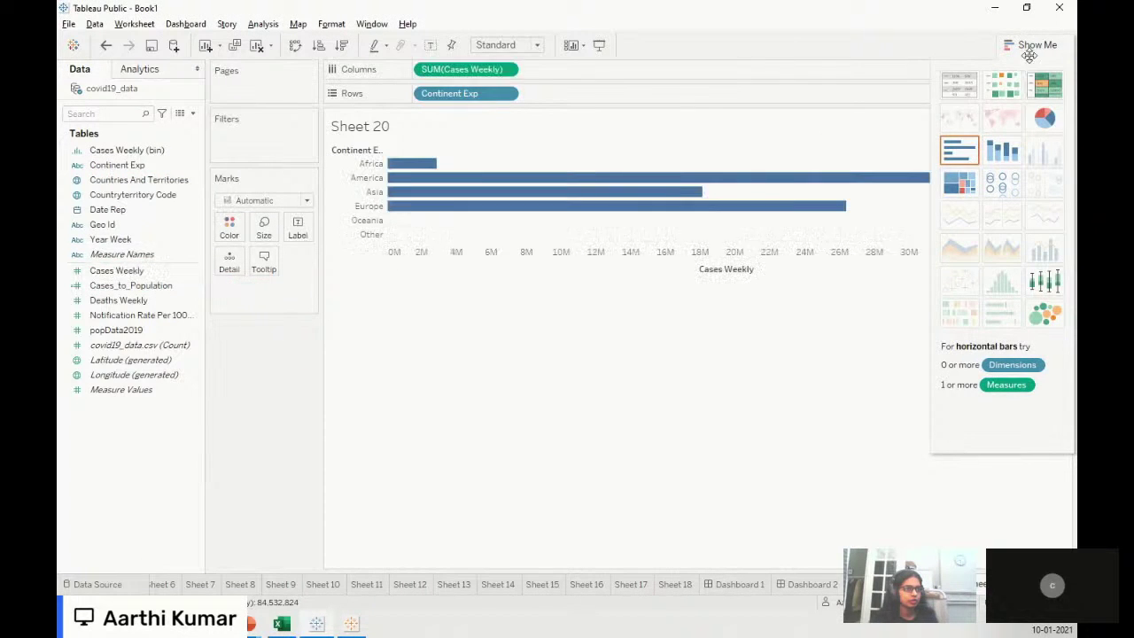
left_click(1028, 48)
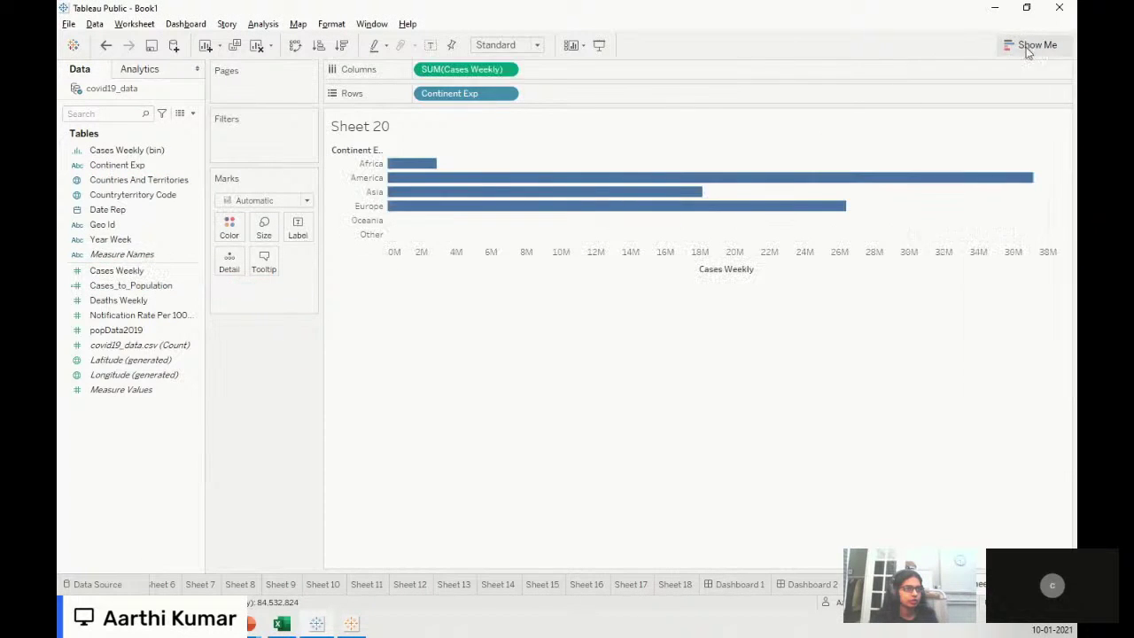
- Try the Entire View fit on the bar chart, check the mark size setting, and return the fit to Standard
left_click(512, 46)
left_click(510, 93)
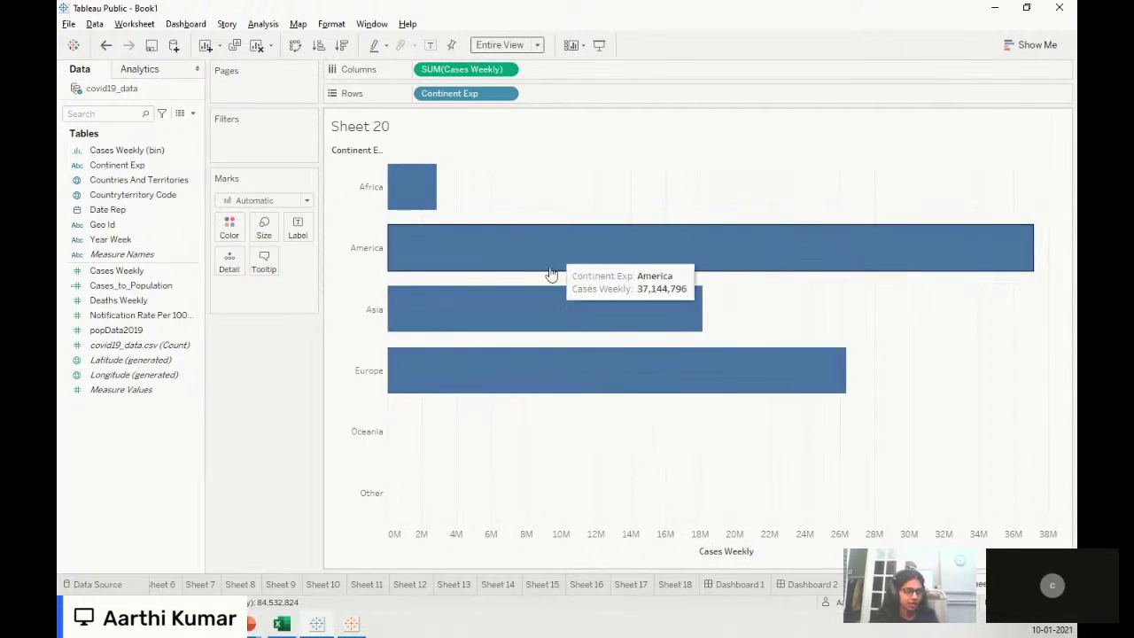
left_click(265, 228)
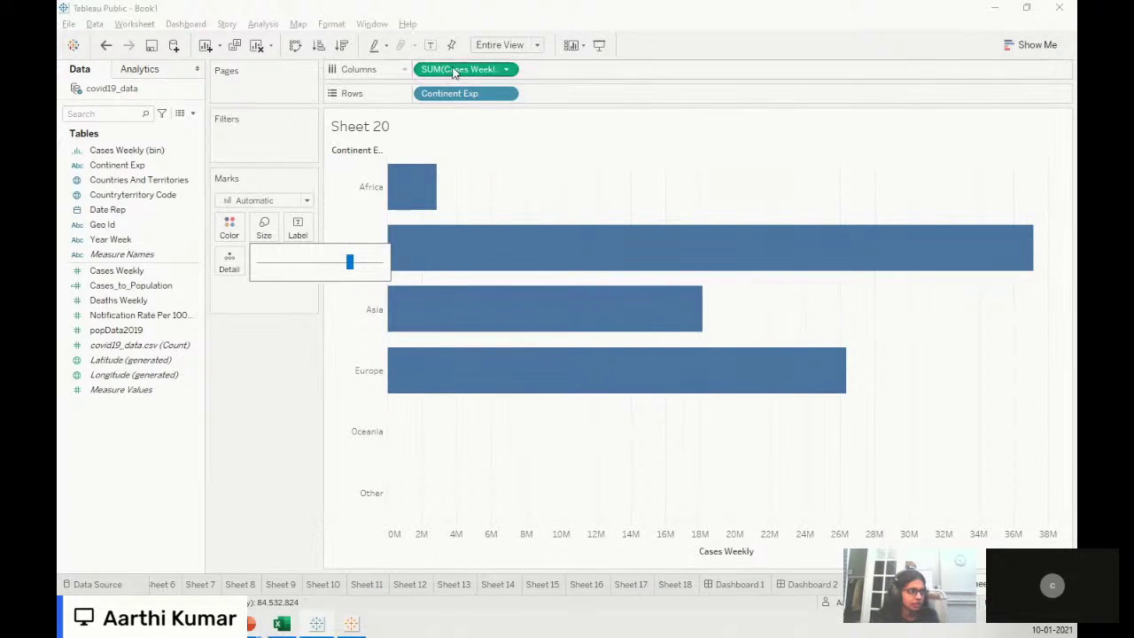
left_click(512, 45)
key("Escape")
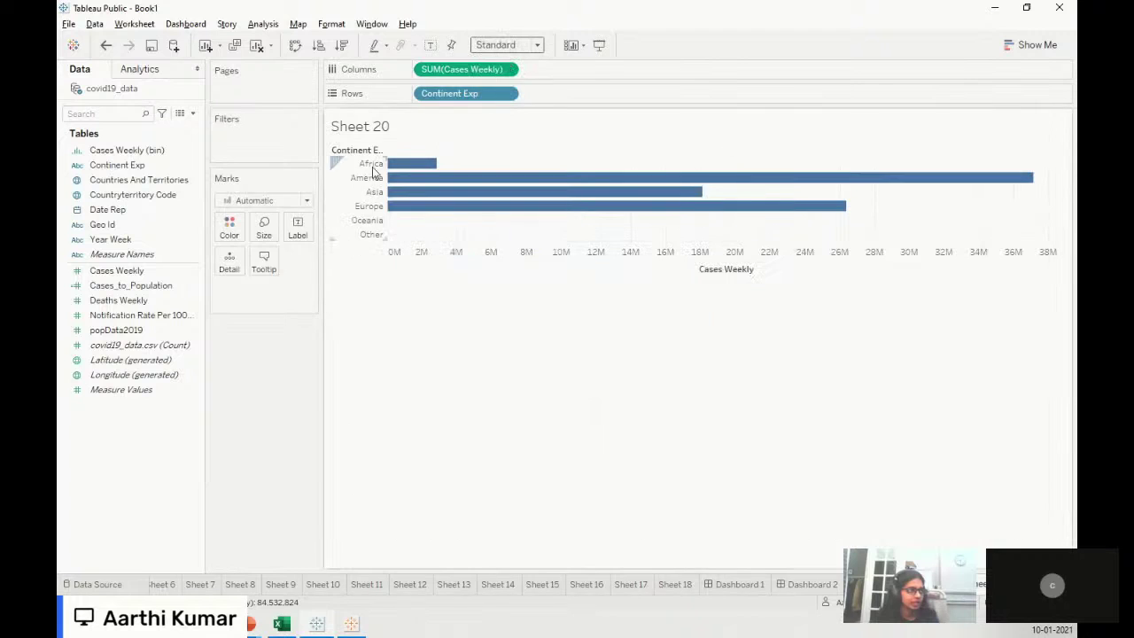
- Make the bars thinner by reducing the mark size to about the middle of its range
left_click(264, 228)
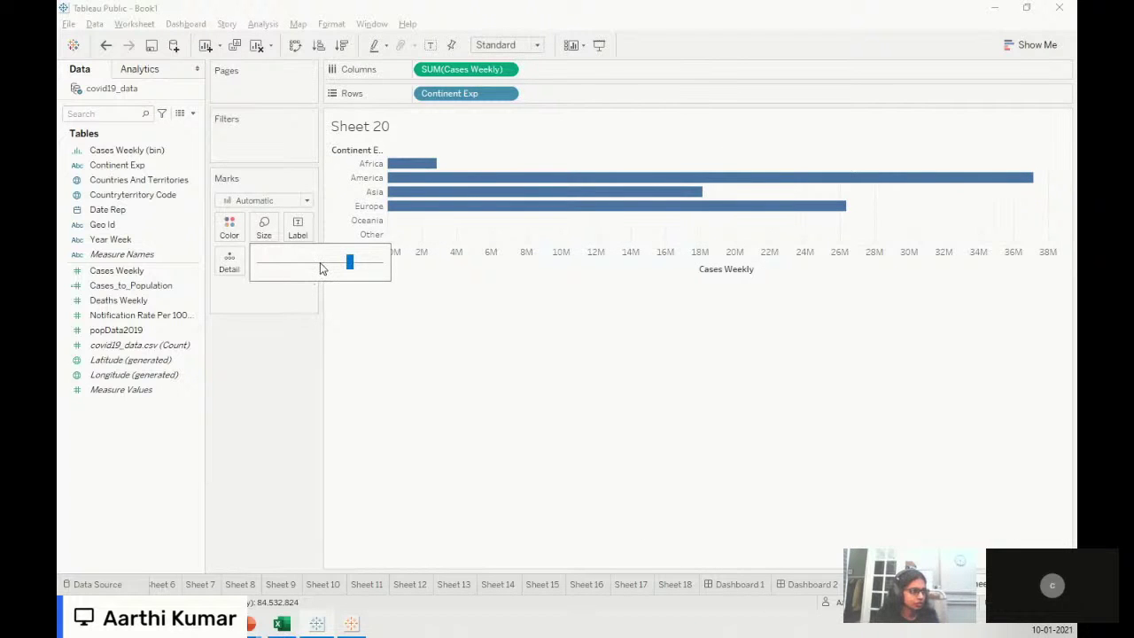
left_click(320, 262)
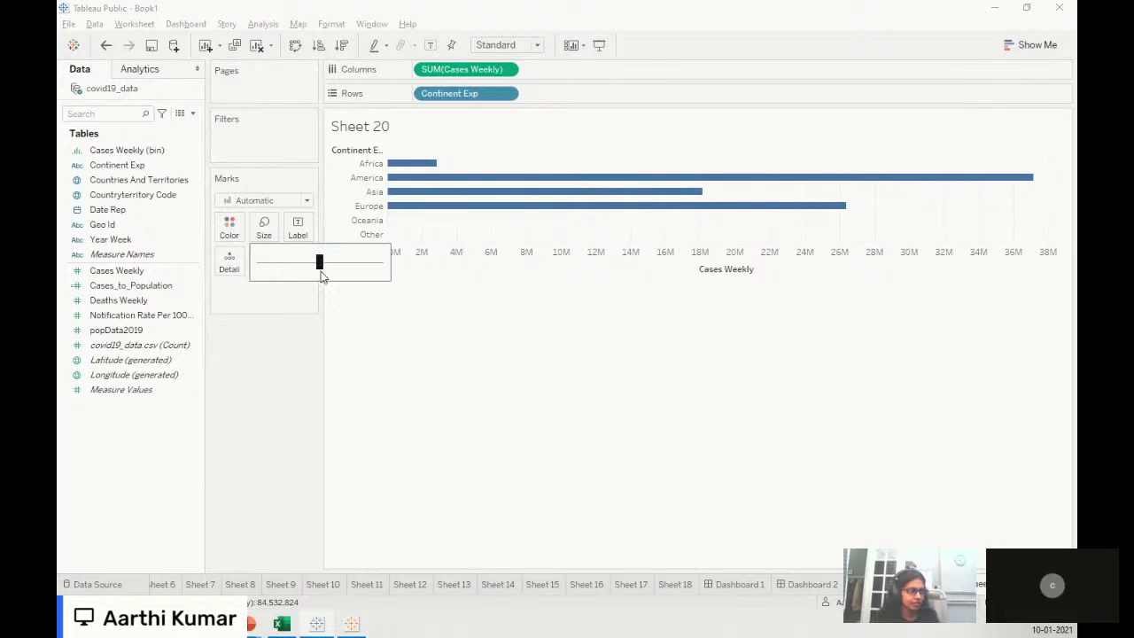
left_click(474, 314)
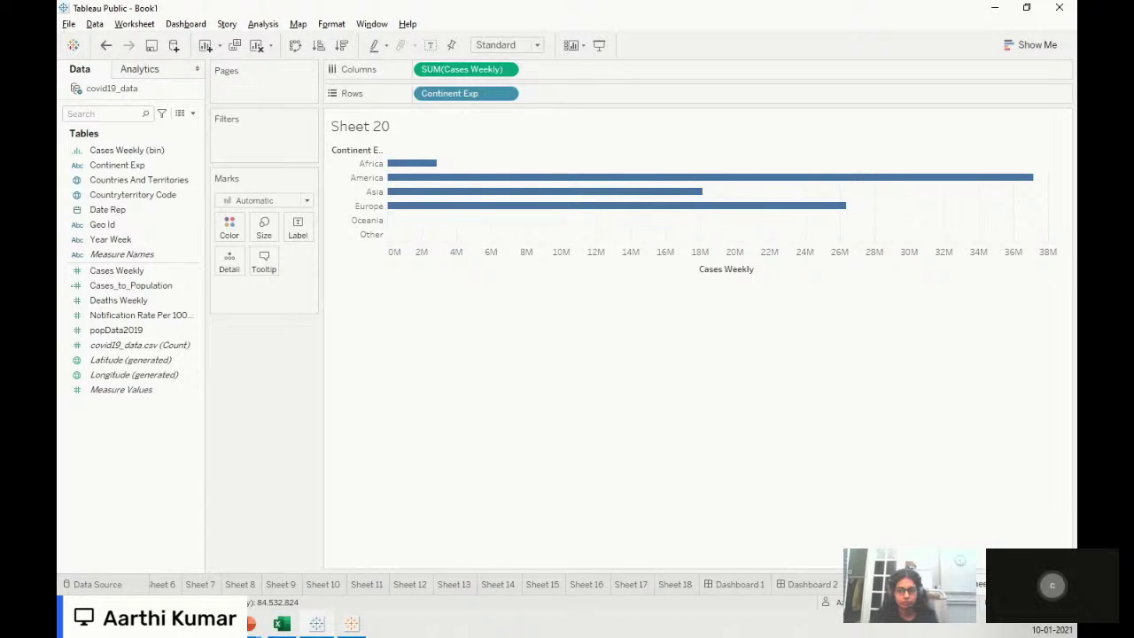
- Switch to the PowerPoint slide show and advance to the "What is wrong in this chart?" slide
key("alt+Tab")
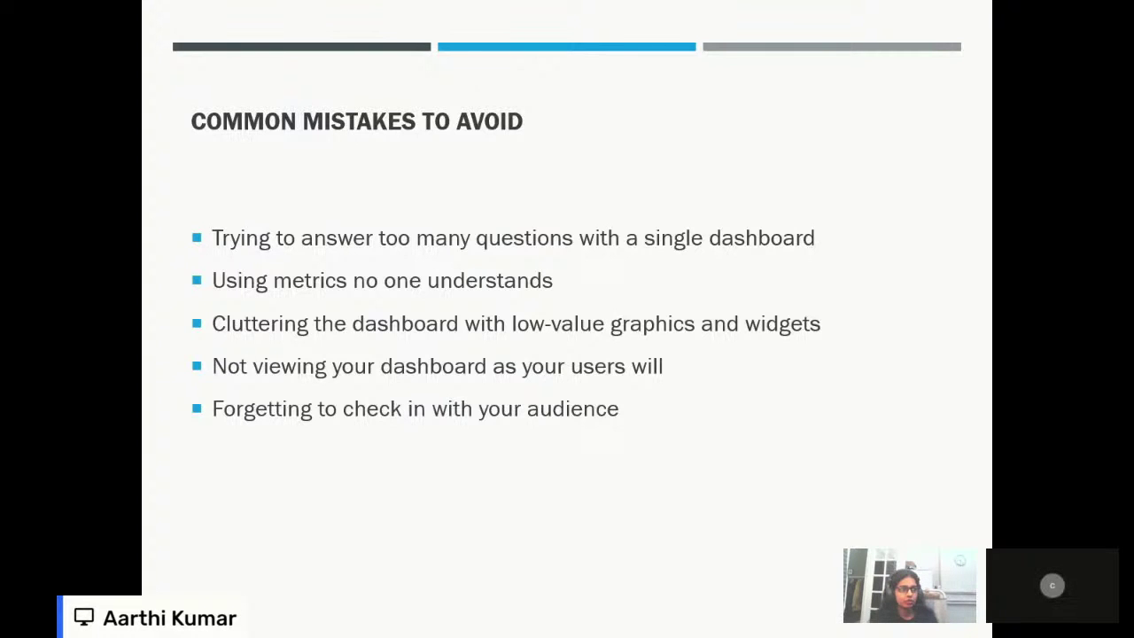
key("Right")
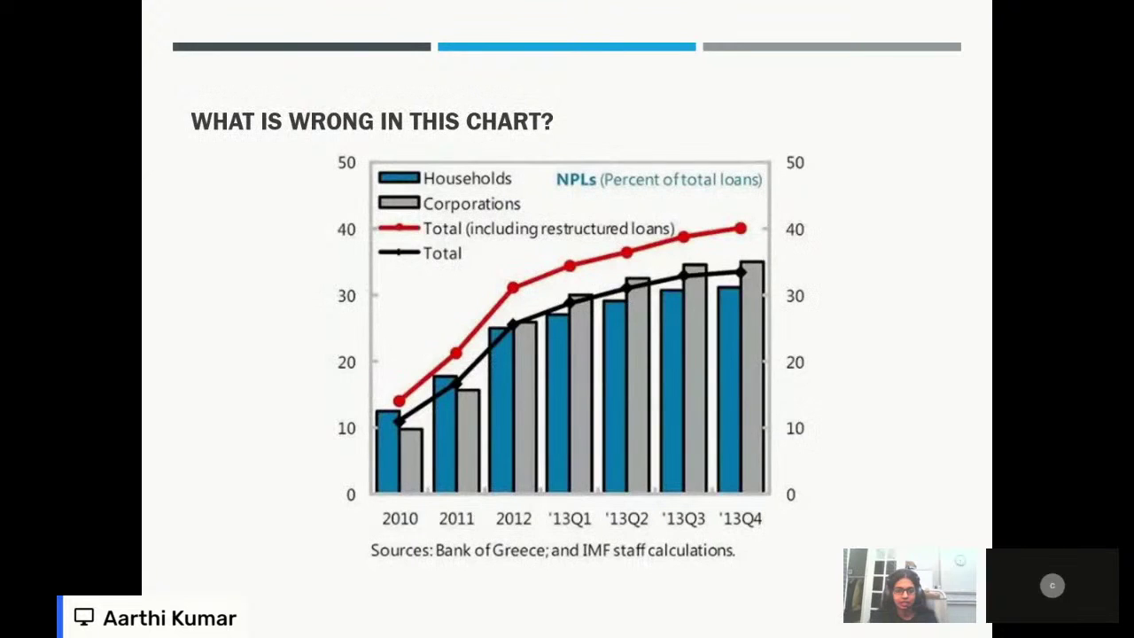